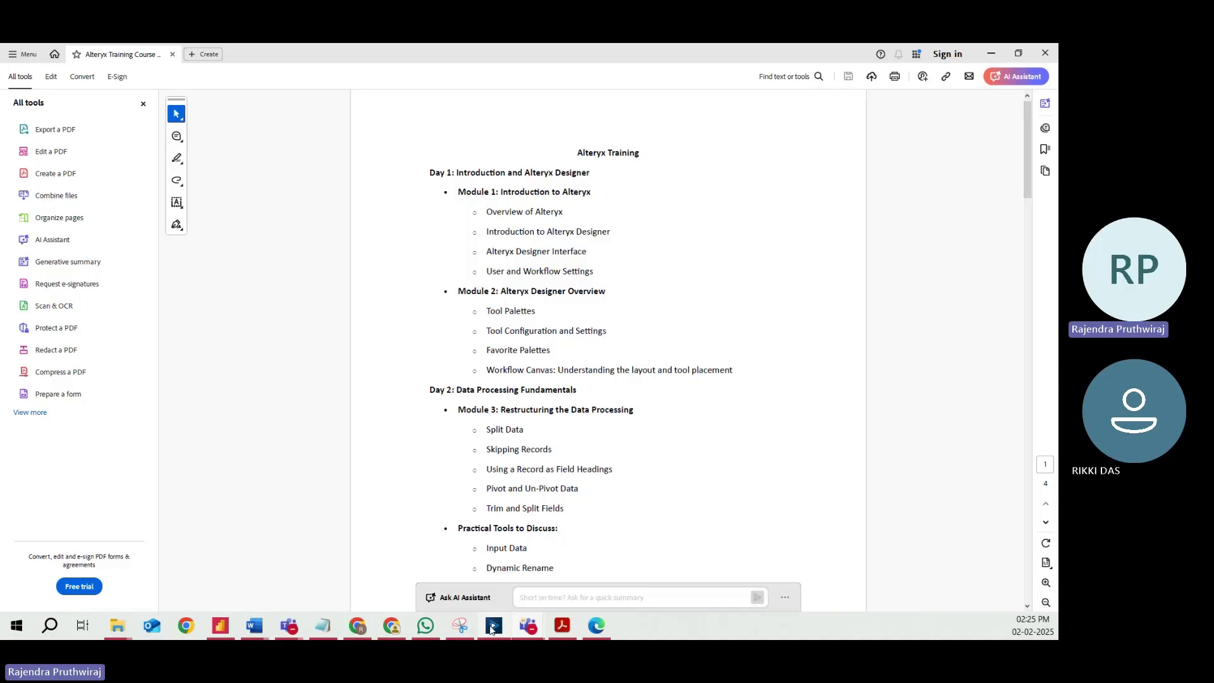
Switch to Alteryx Designer and look through the Interface, Documentation and Reporting tool palettes.
{"action": "left_click", "coordinate": [494, 625]}
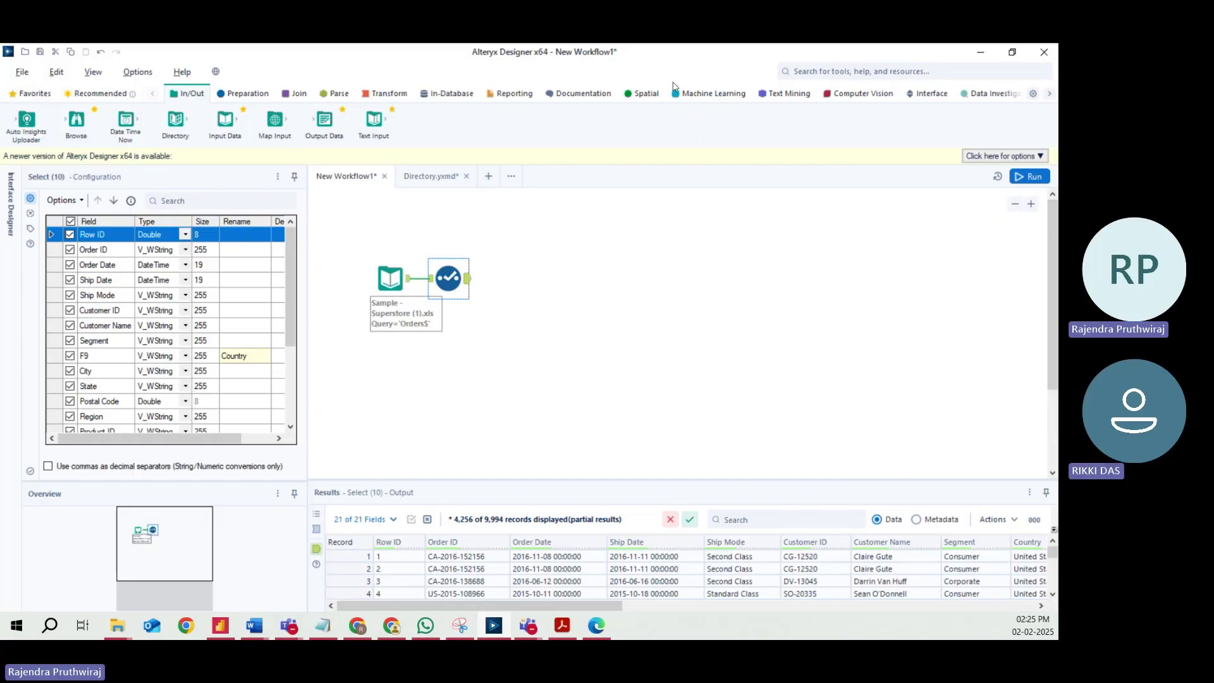
{"action": "left_click", "coordinate": [993, 93]}
{"action": "left_click", "coordinate": [924, 94]}
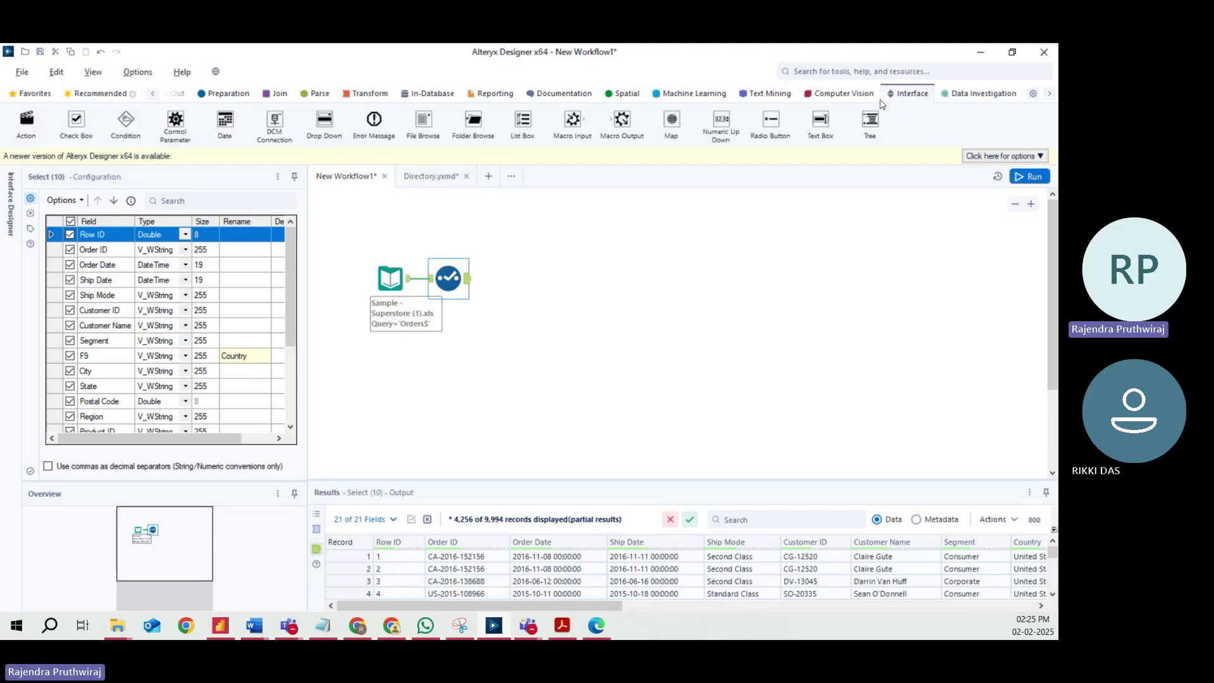
{"action": "left_click", "coordinate": [822, 94]}
{"action": "left_click", "coordinate": [721, 95]}
{"action": "left_click", "coordinate": [587, 98]}
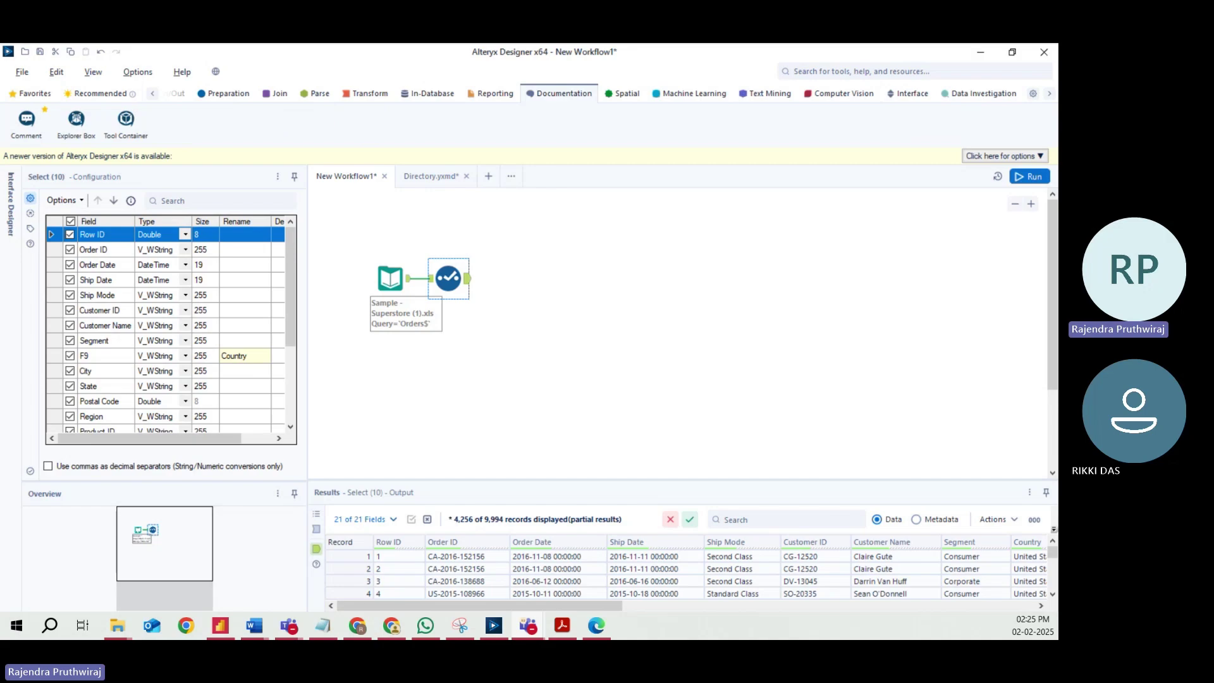
{"action": "left_click", "coordinate": [506, 96]}
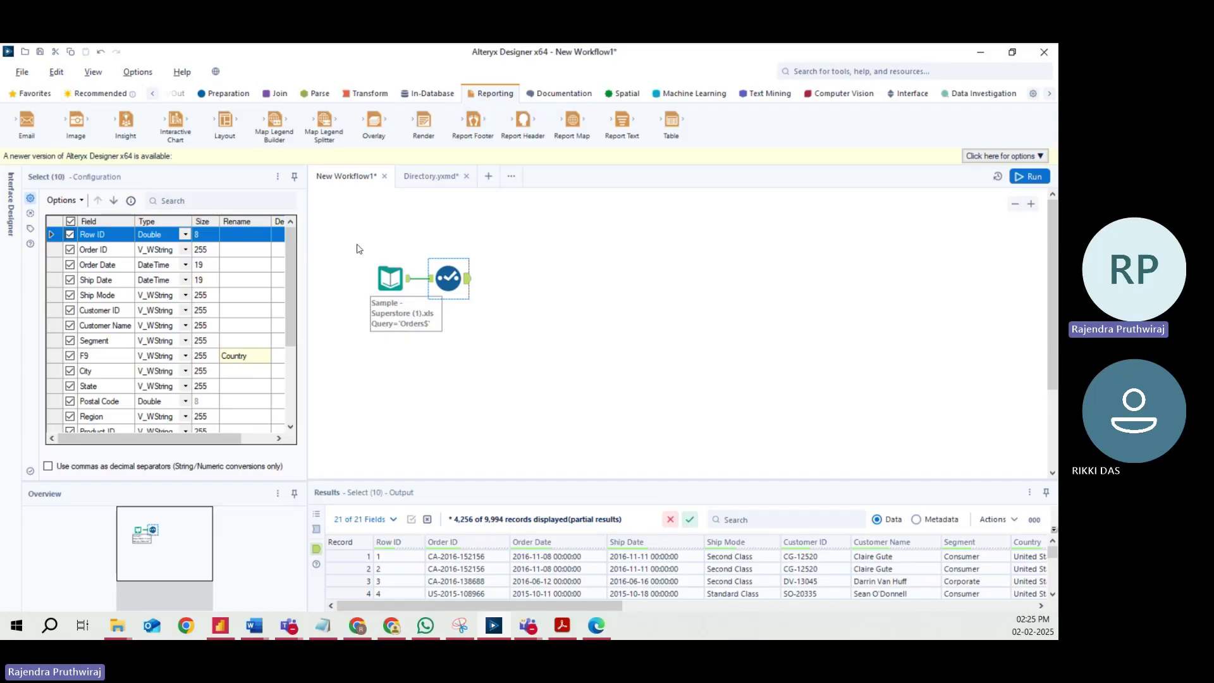
Examine New Workflow1's canvas options and run messages, and navigate its canvas through the overview.
{"action": "key", "text": "ctrl+r"}
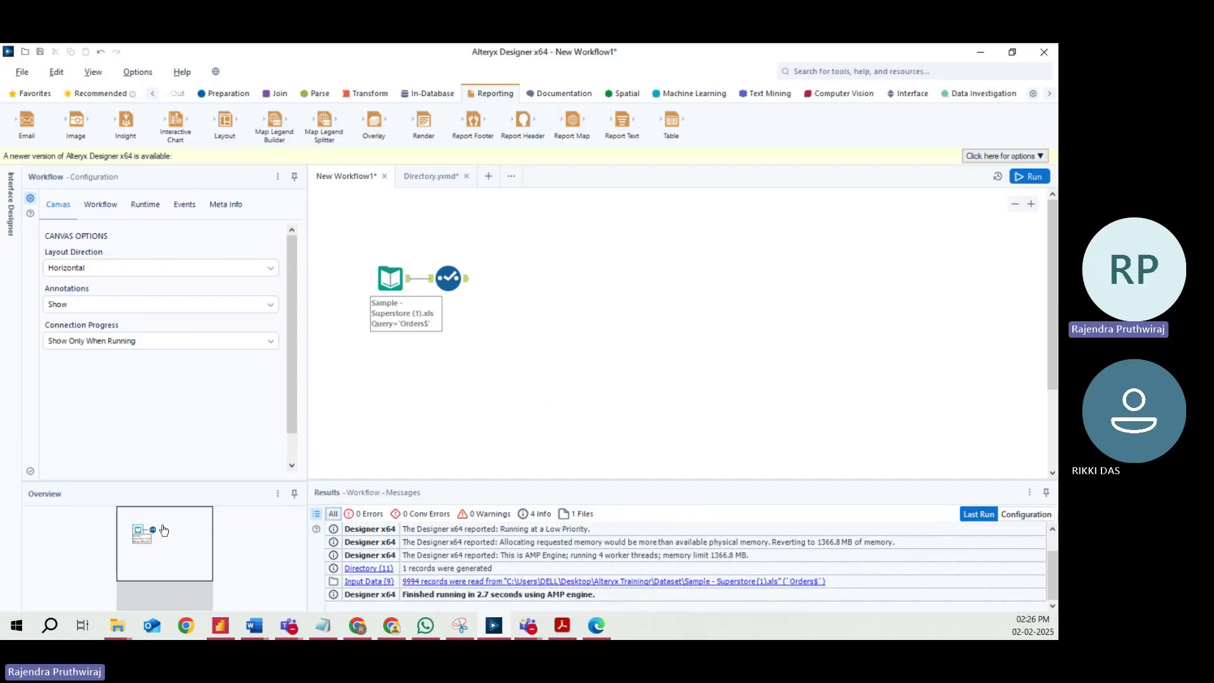
{"action": "scroll", "coordinate": [97, 536], "scroll_direction": "down", "scroll_amount": 1}
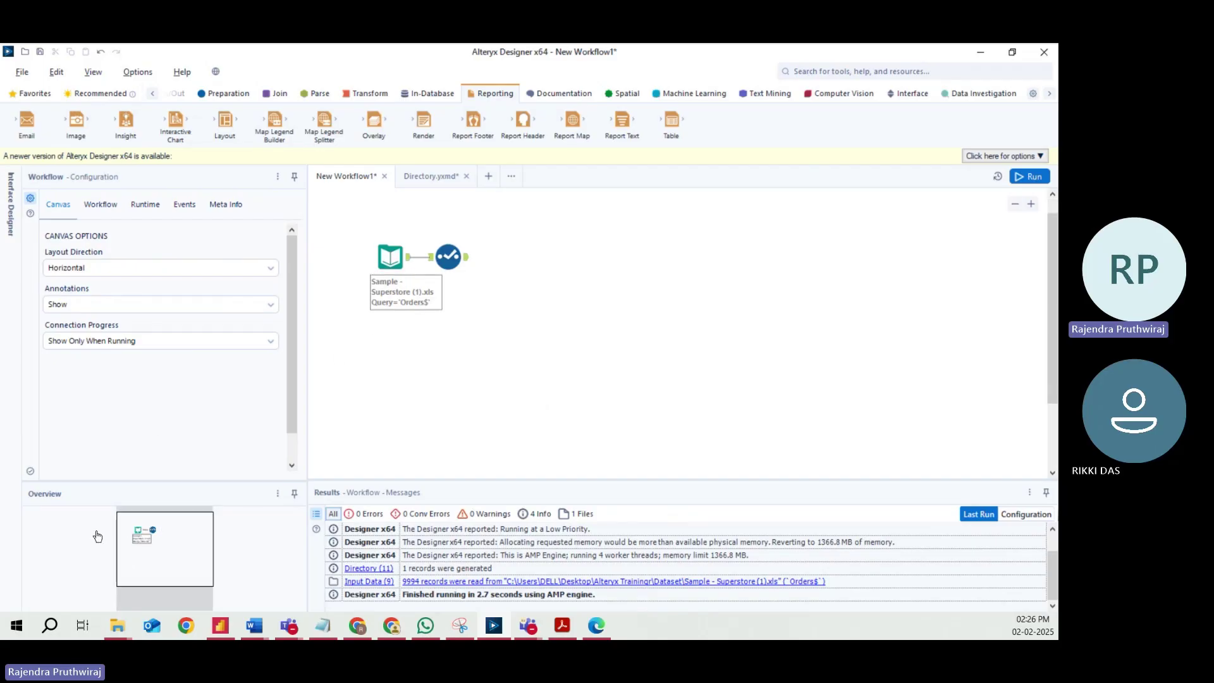
{"action": "left_click_drag", "start_coordinate": [158, 540], "coordinate": [186, 541]}
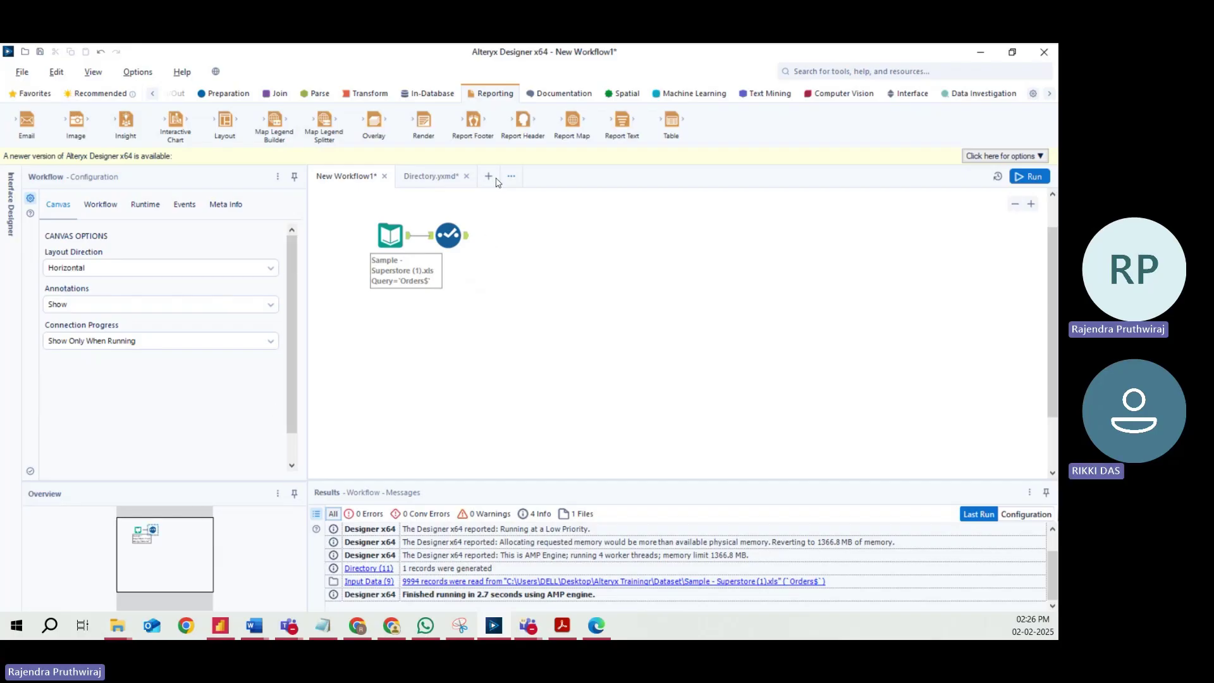
Close the Directory.yxmd workflow and add a blank workflow, keeping New Workflow1 as the active one.
{"action": "left_click", "coordinate": [466, 177]}
{"action": "left_click", "coordinate": [548, 386]}
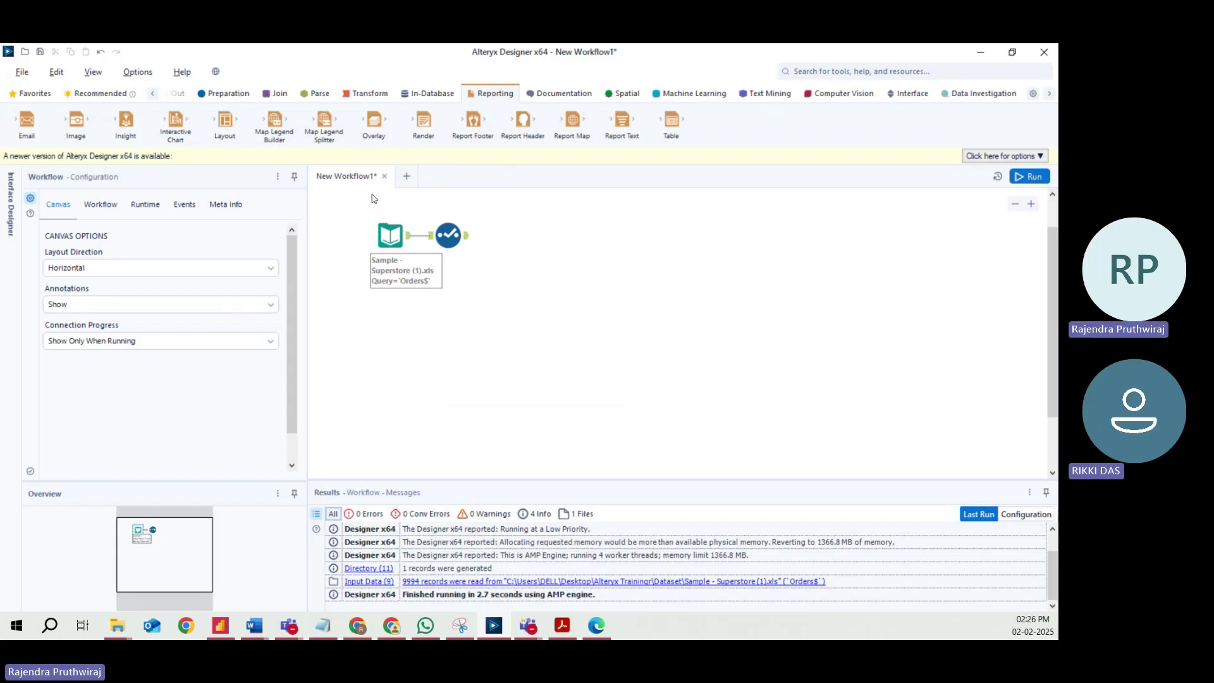
{"action": "left_click", "coordinate": [408, 177]}
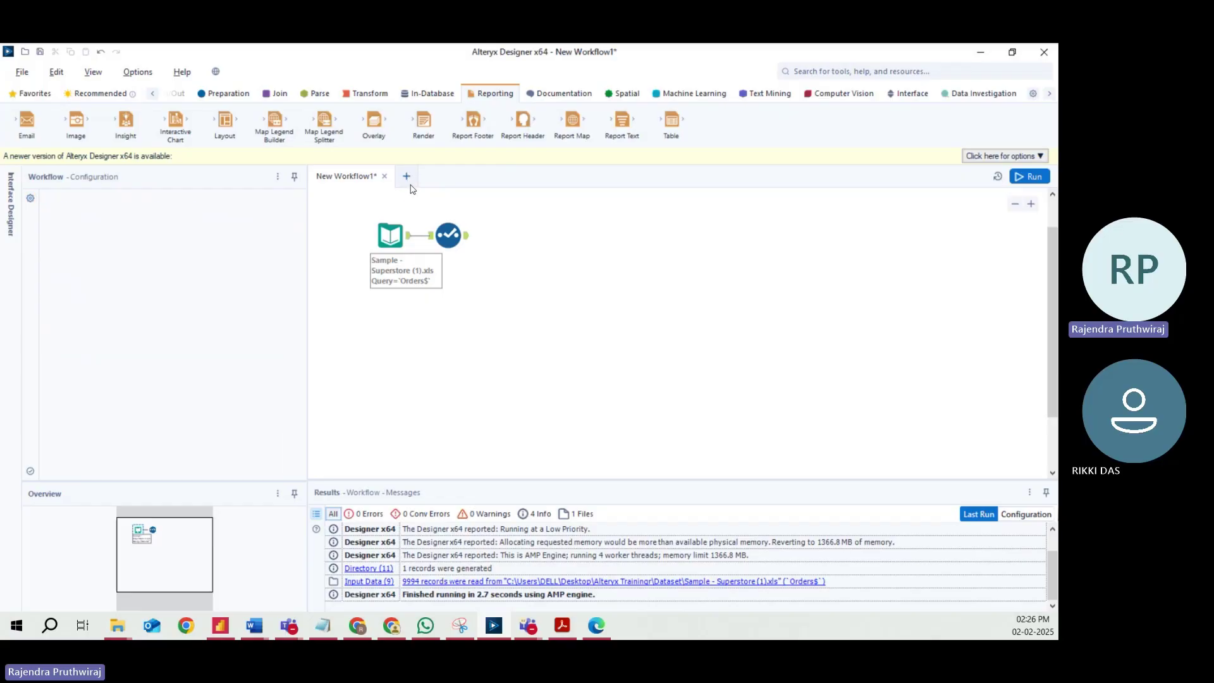
{"action": "left_click", "coordinate": [339, 180]}
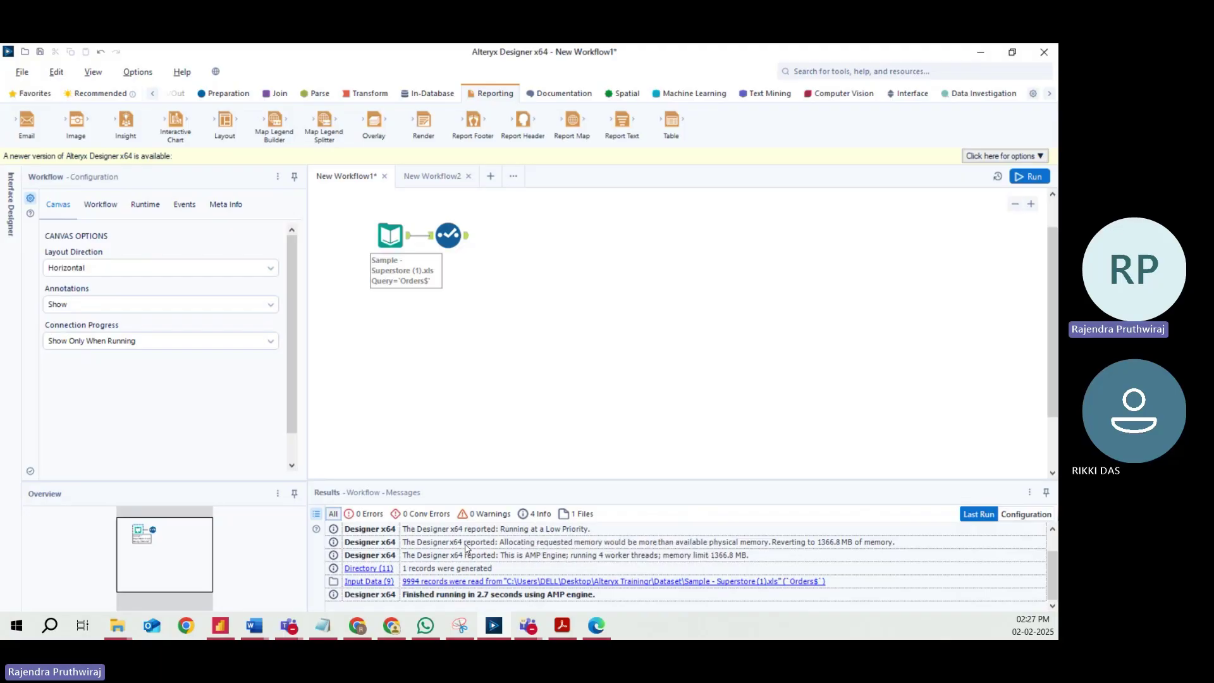
Display the Select tool's configuration, and consult the Alteryx training course PDF for the Day 2 Data Processing Fundamentals topics.
{"action": "left_click", "coordinate": [439, 243]}
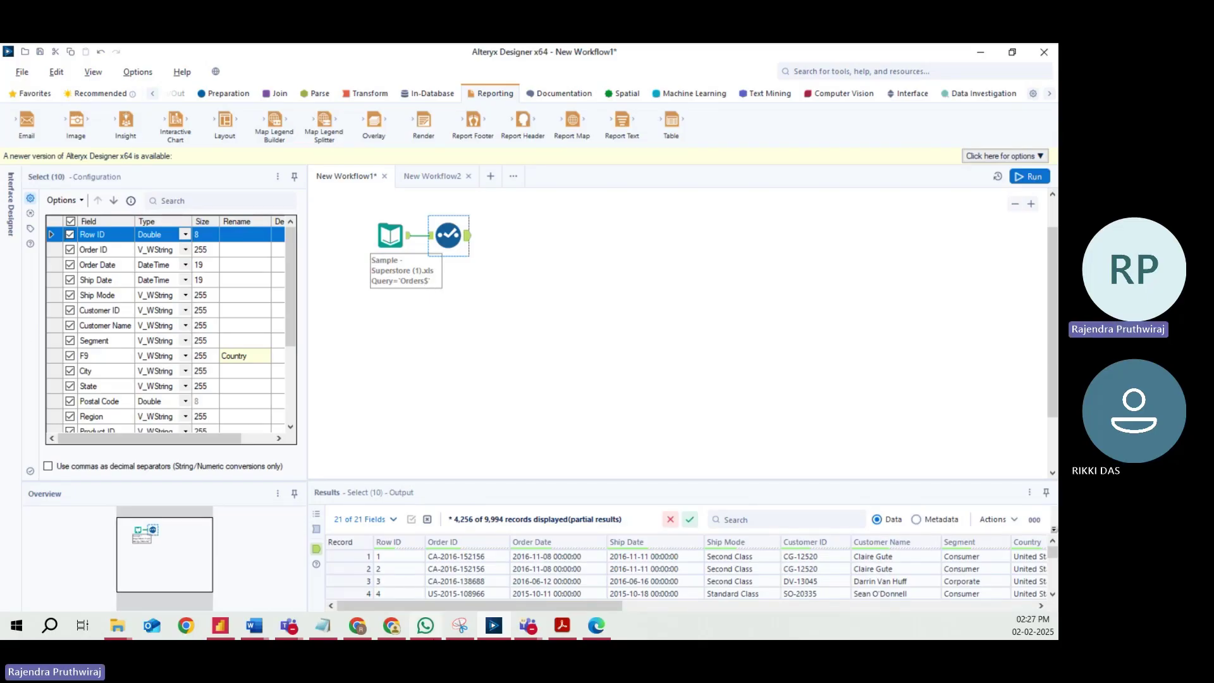
{"action": "left_click", "coordinate": [562, 626]}
{"action": "scroll", "coordinate": [607, 382], "scroll_direction": "down", "scroll_amount": 4}
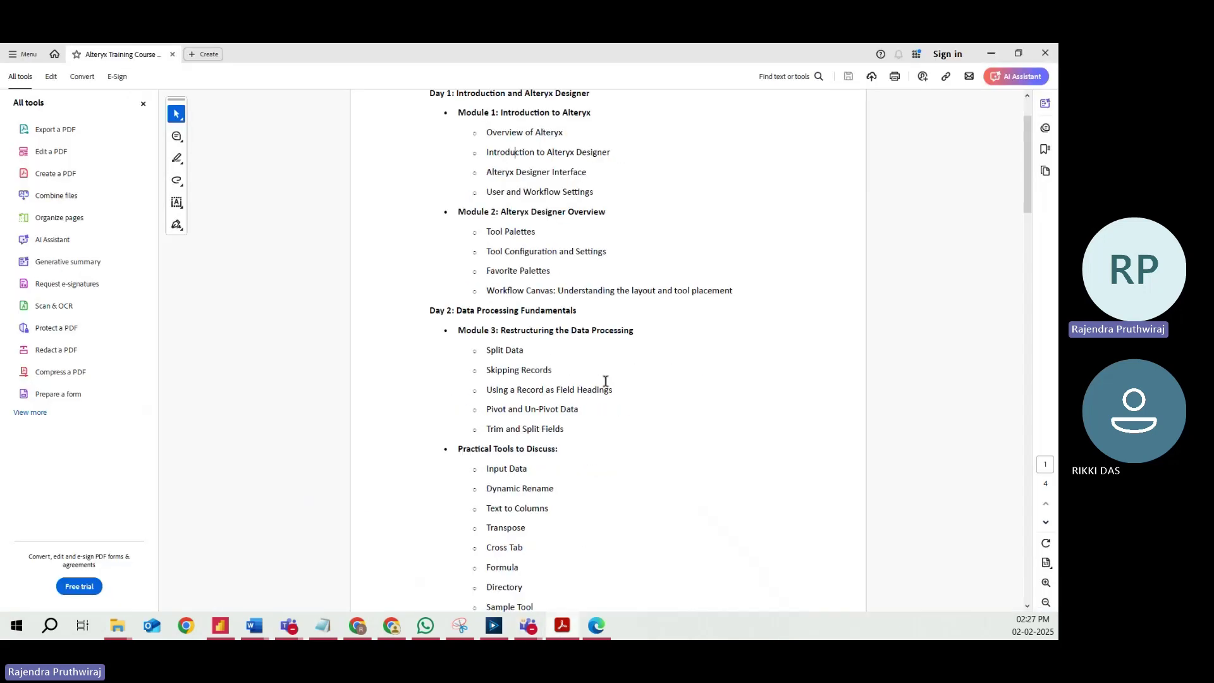
{"action": "scroll", "coordinate": [605, 387], "scroll_direction": "down", "scroll_amount": 1}
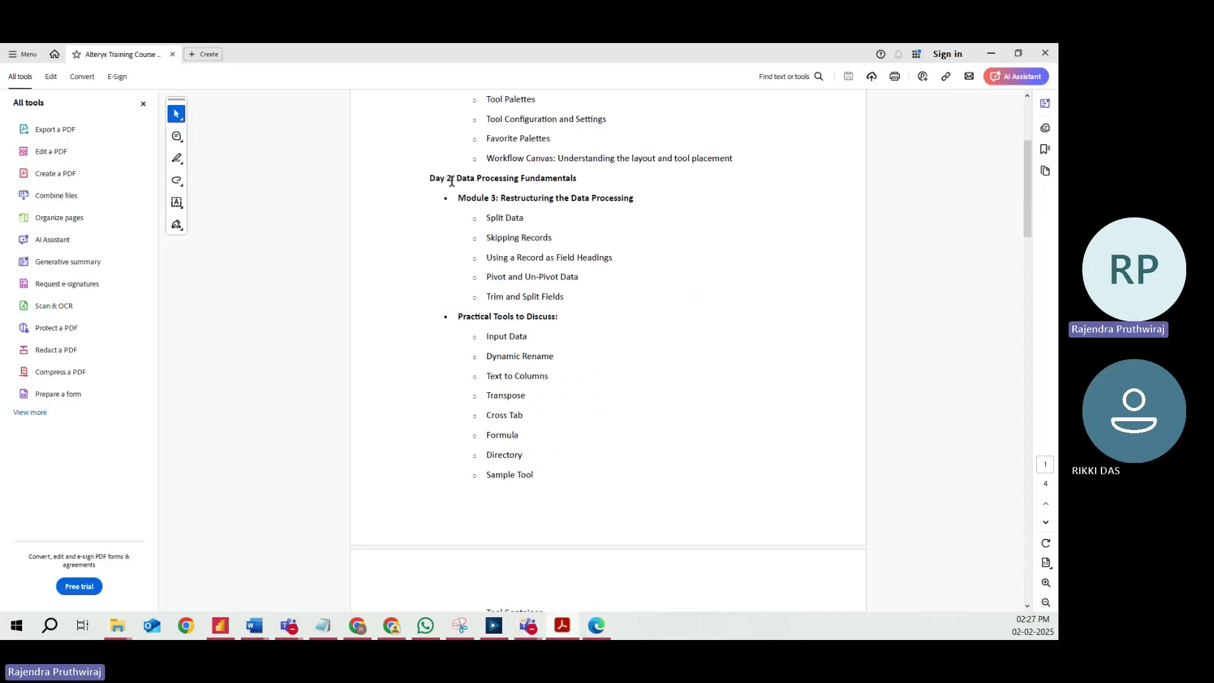
{"action": "left_click_drag", "start_coordinate": [449, 179], "coordinate": [596, 188]}
{"action": "left_click", "coordinate": [534, 237]}
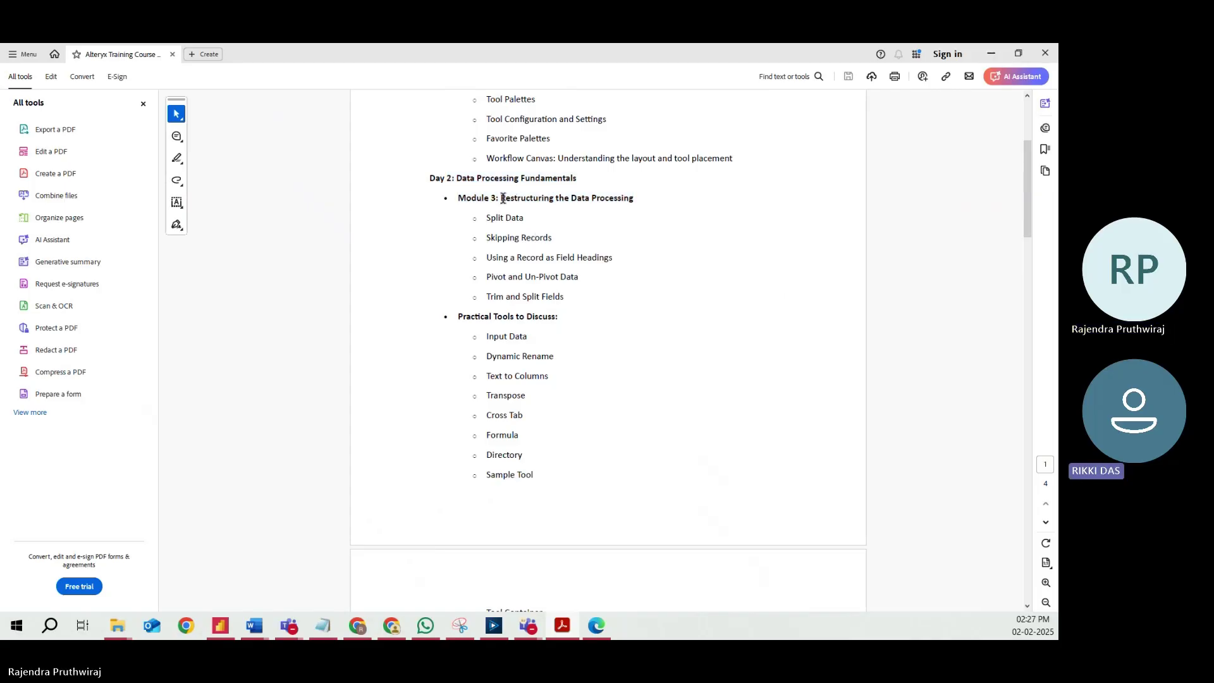
{"action": "scroll", "coordinate": [503, 198], "scroll_direction": "down", "scroll_amount": 3}
{"action": "scroll", "coordinate": [503, 199], "scroll_direction": "up", "scroll_amount": 2}
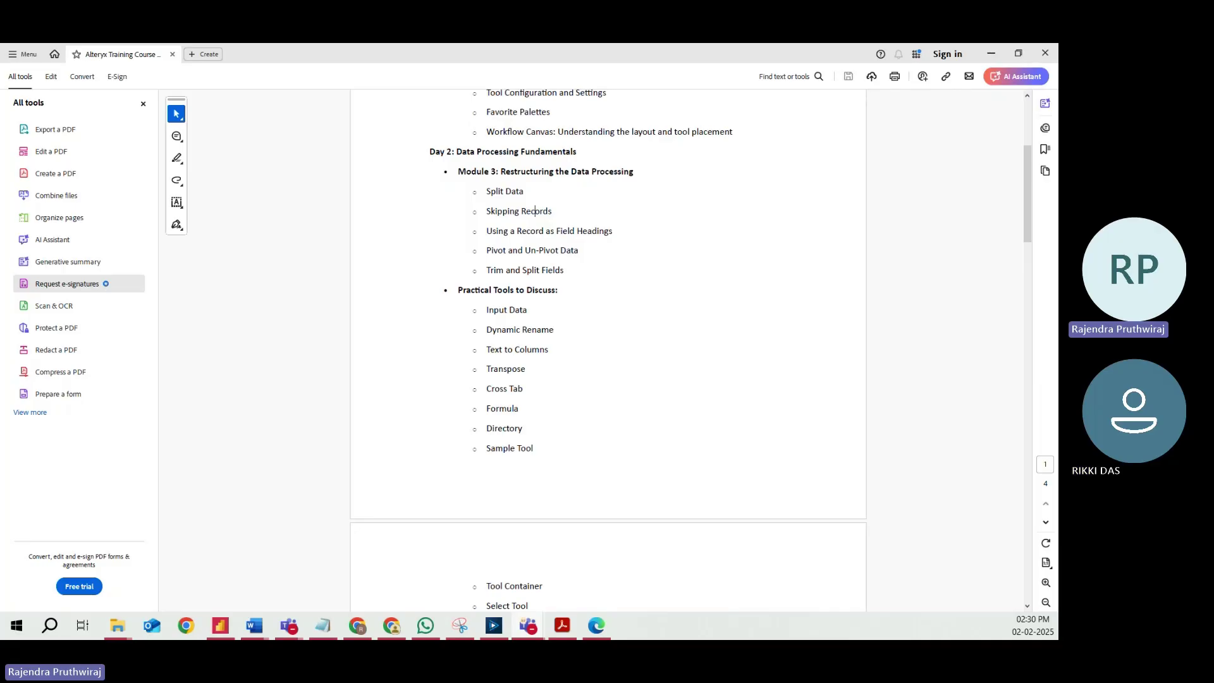
{"action": "left_click", "coordinate": [991, 53]}
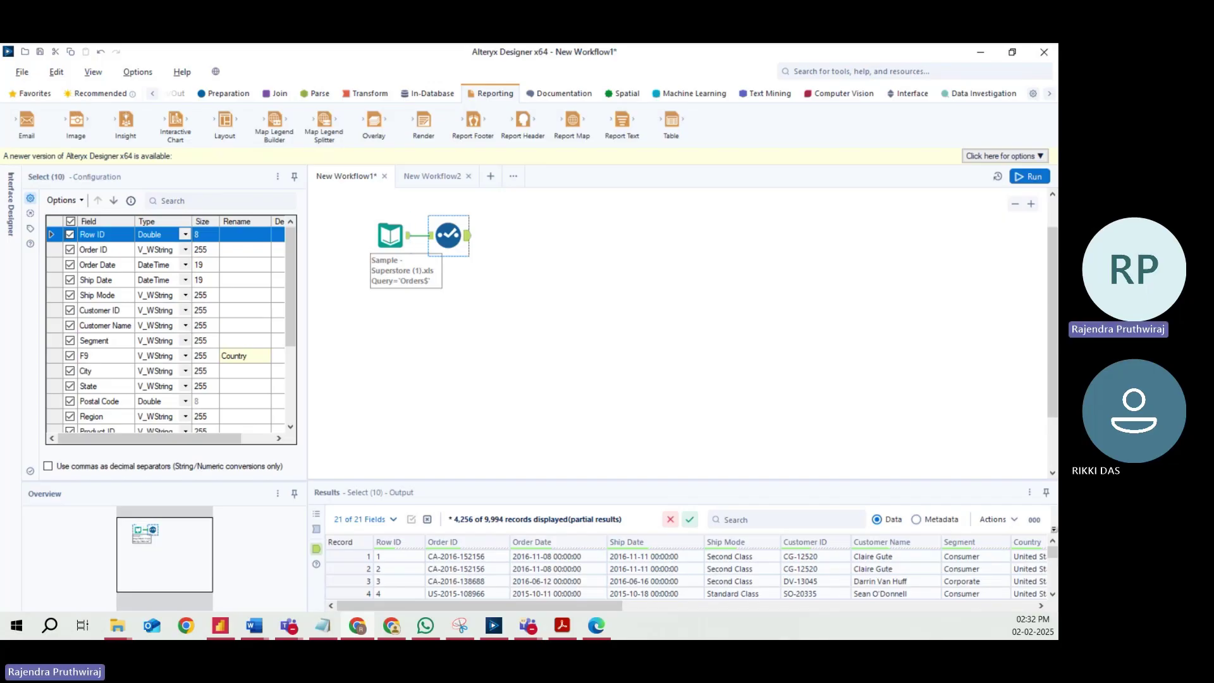
Highlight the Module 3 topics and the practical tools from Input Data to Record Id and Unique Tools in the course PDF.
{"action": "key", "text": "alt+Tab"}
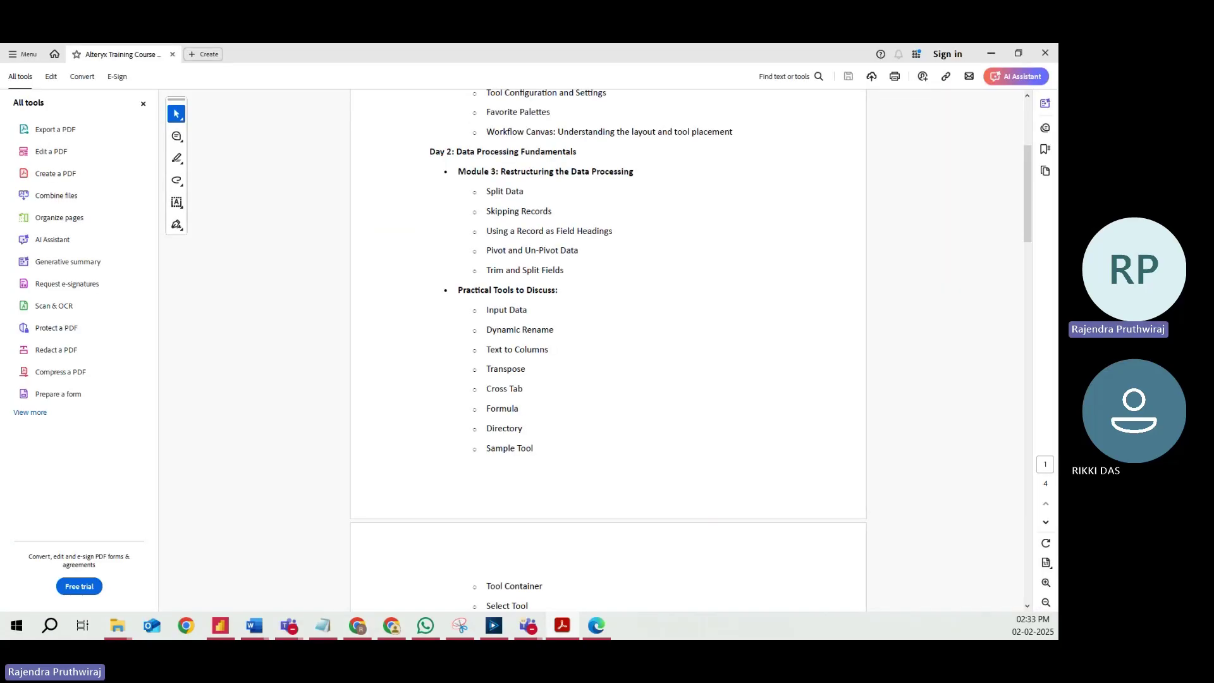
{"action": "left_click_drag", "start_coordinate": [485, 190], "coordinate": [573, 271]}
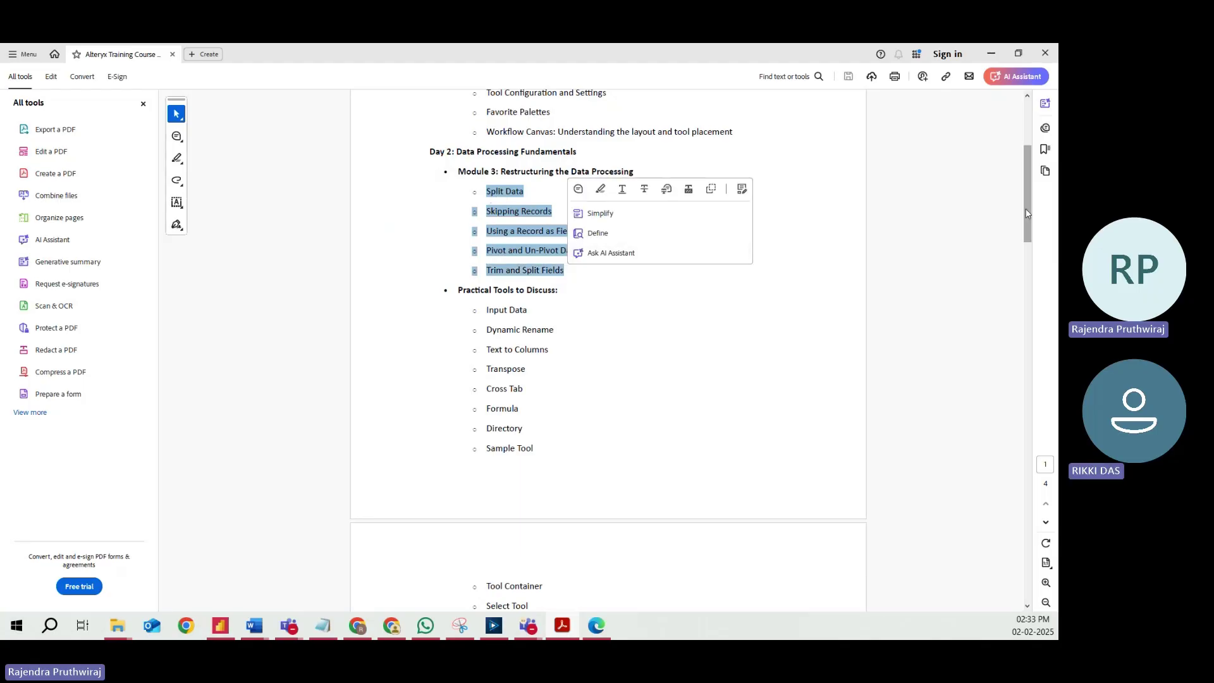
{"action": "left_click_drag", "start_coordinate": [1028, 209], "coordinate": [1029, 229]}
{"action": "left_click_drag", "start_coordinate": [484, 206], "coordinate": [596, 561]}
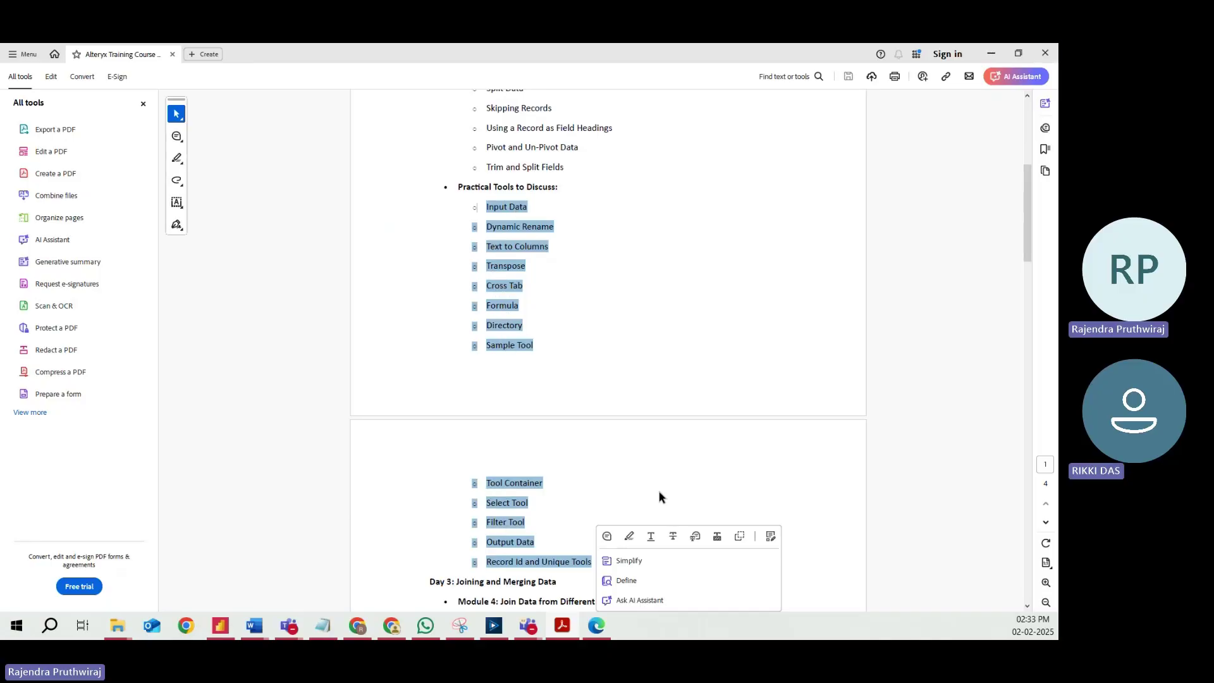
{"action": "left_click", "coordinate": [991, 53]}
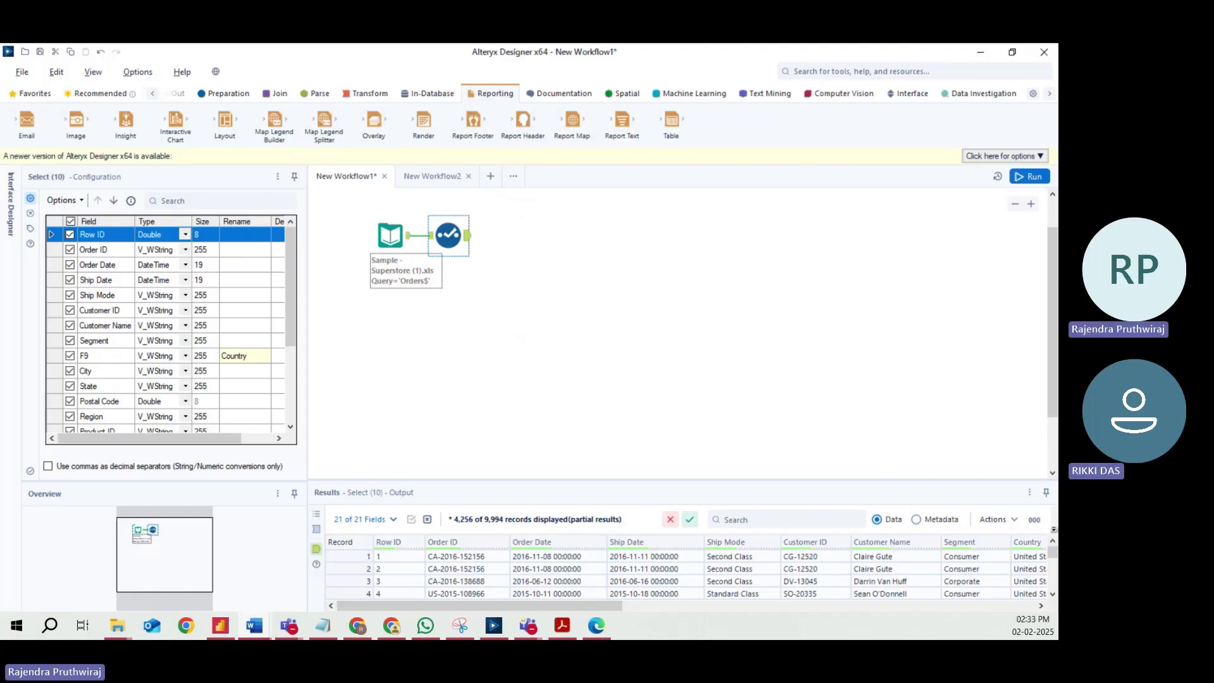
Move the Select tool farther from the Input Data tool, and enlarge the results area to select the first ten output records.
{"action": "left_click_drag", "start_coordinate": [453, 235], "coordinate": [503, 235]}
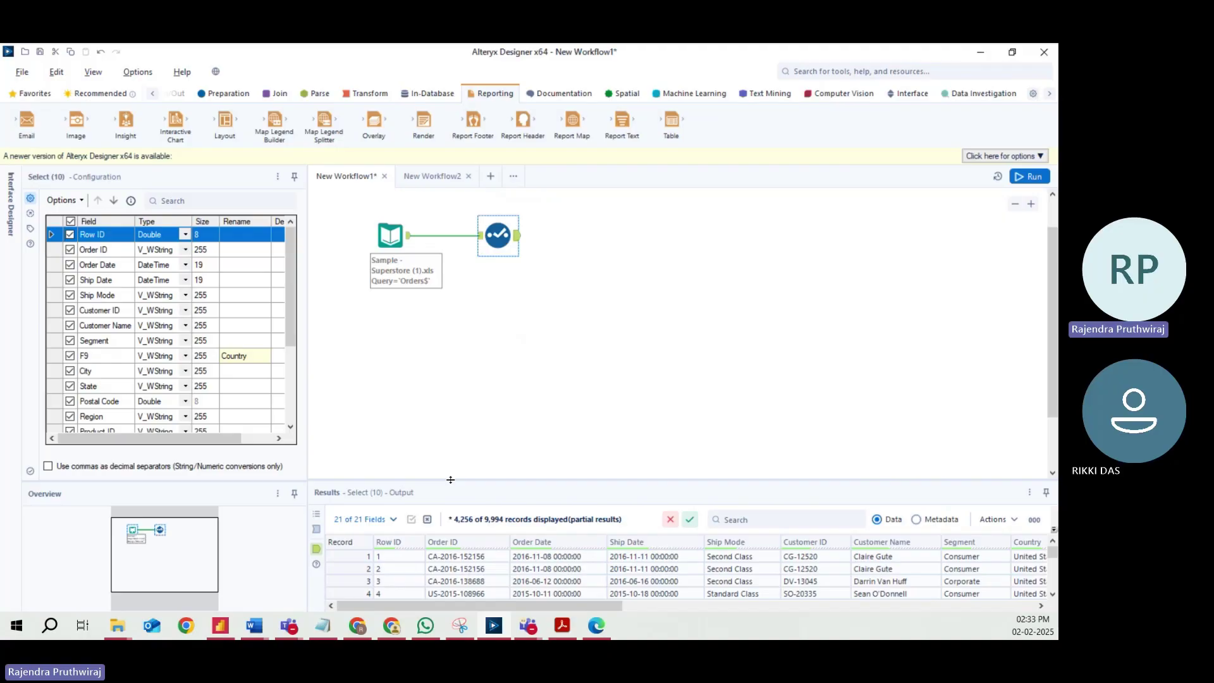
{"action": "left_click_drag", "start_coordinate": [450, 479], "coordinate": [456, 372]}
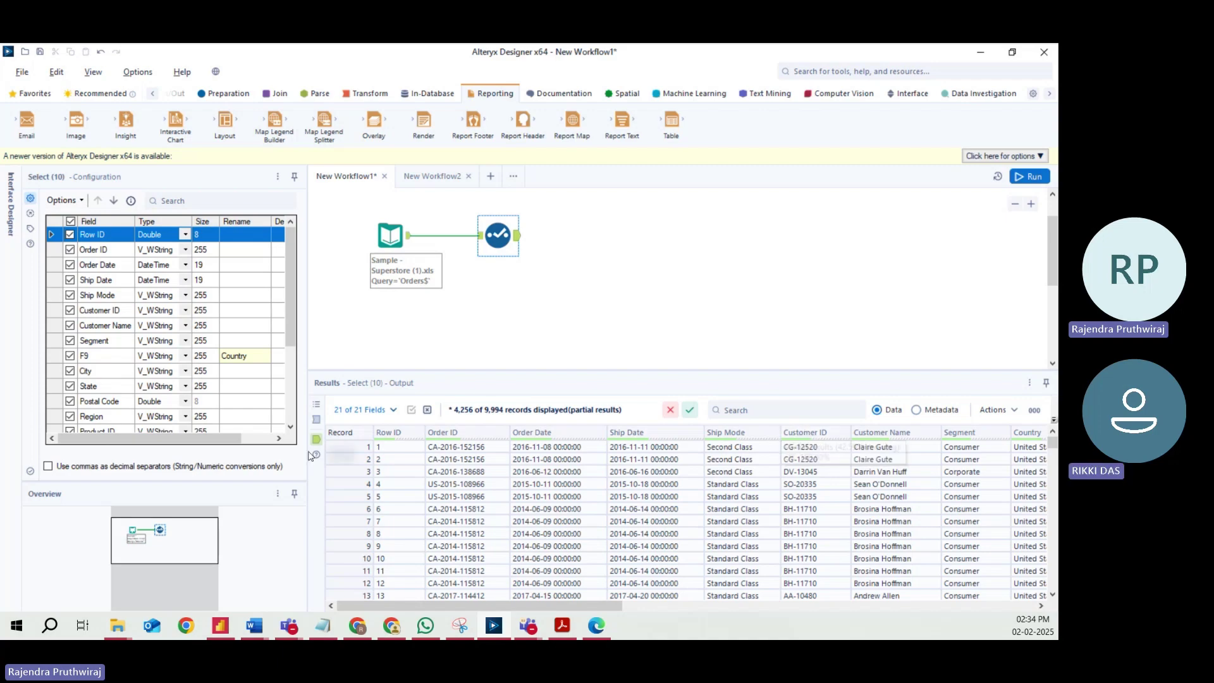
{"action": "left_click", "coordinate": [458, 448]}
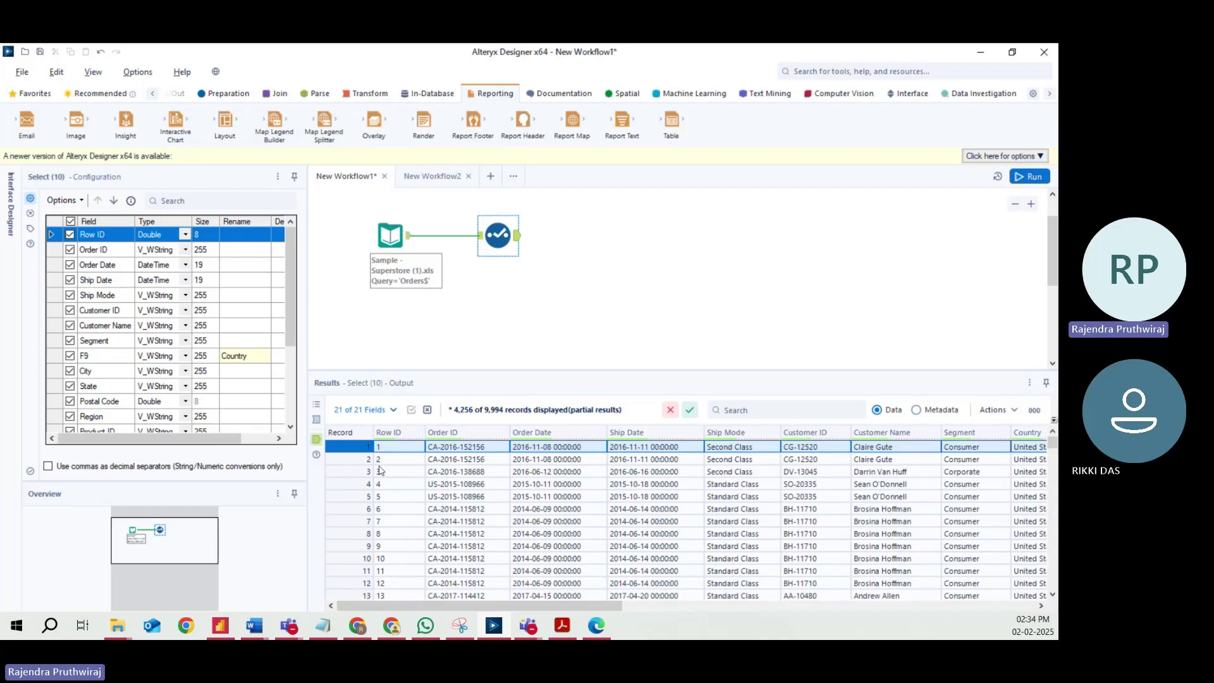
{"action": "left_click_drag", "start_coordinate": [339, 448], "coordinate": [346, 556]}
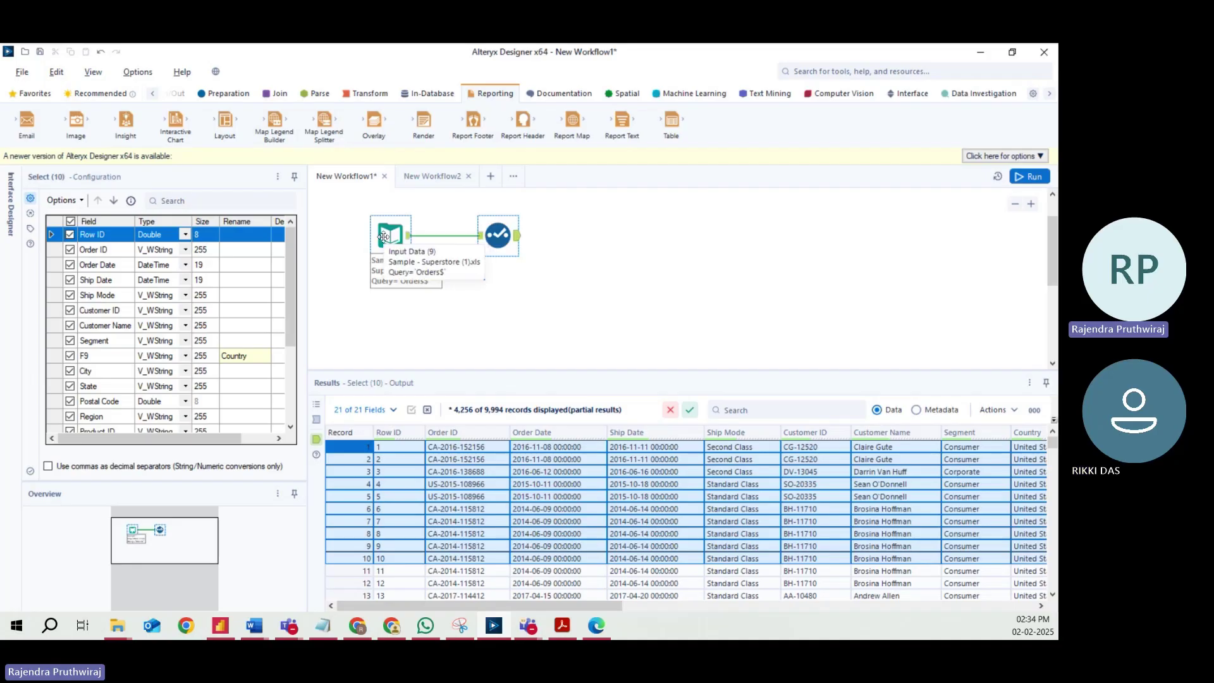
{"action": "left_click", "coordinate": [981, 52]}
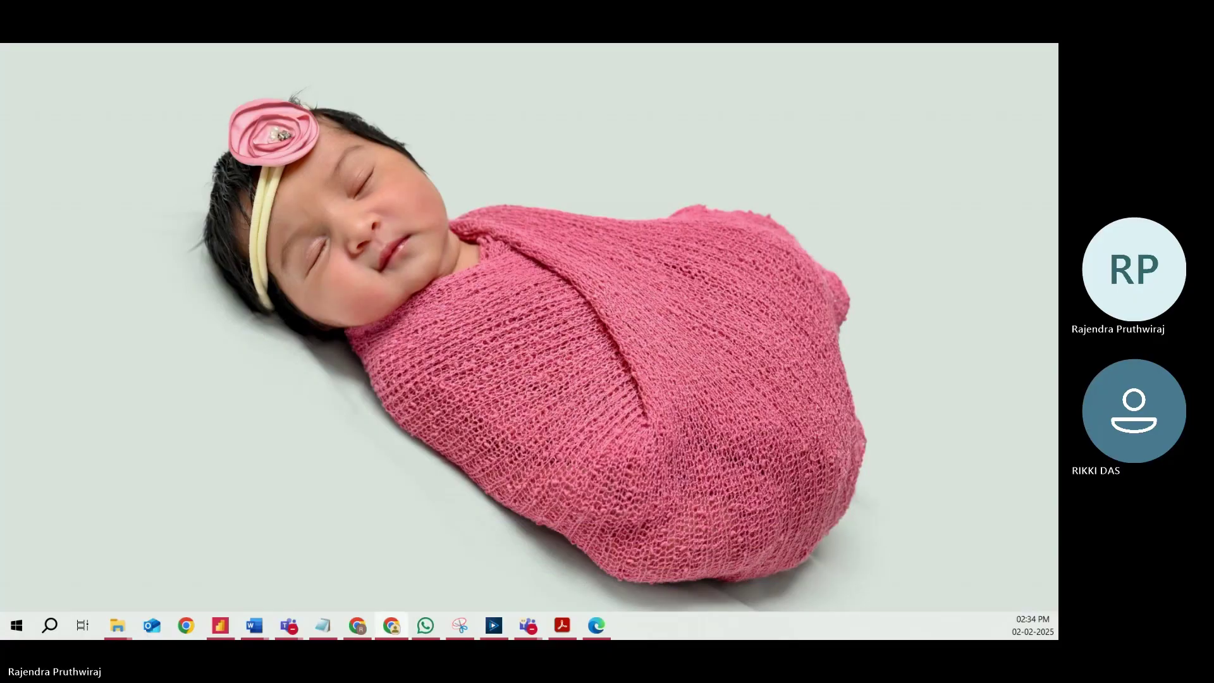
{"action": "left_click", "coordinate": [392, 625]}
{"action": "double_click", "coordinate": [355, 102]}
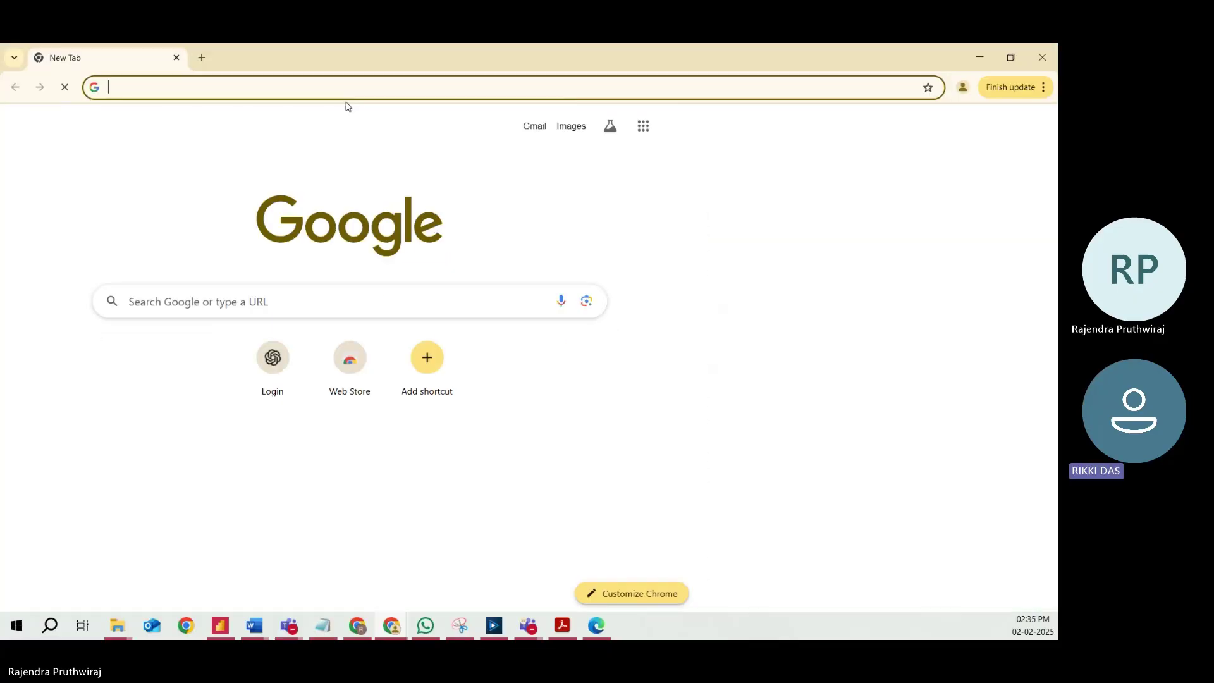
{"action": "type", "text": "google"}
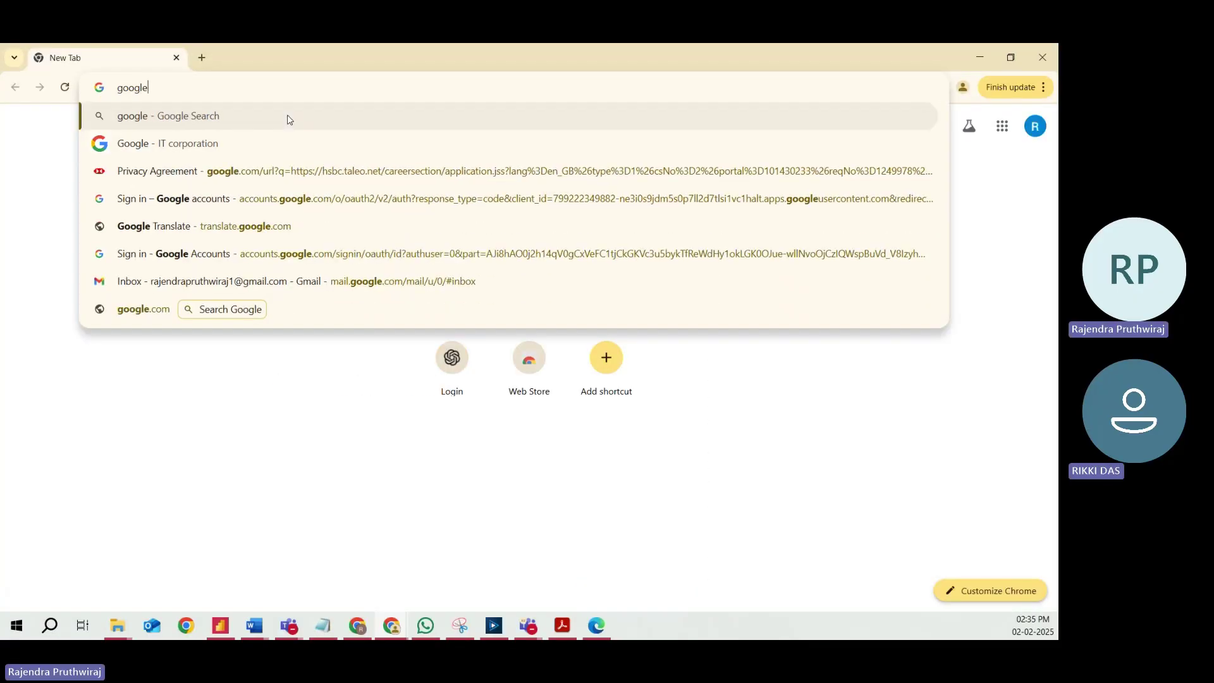
{"action": "left_click", "coordinate": [980, 57]}
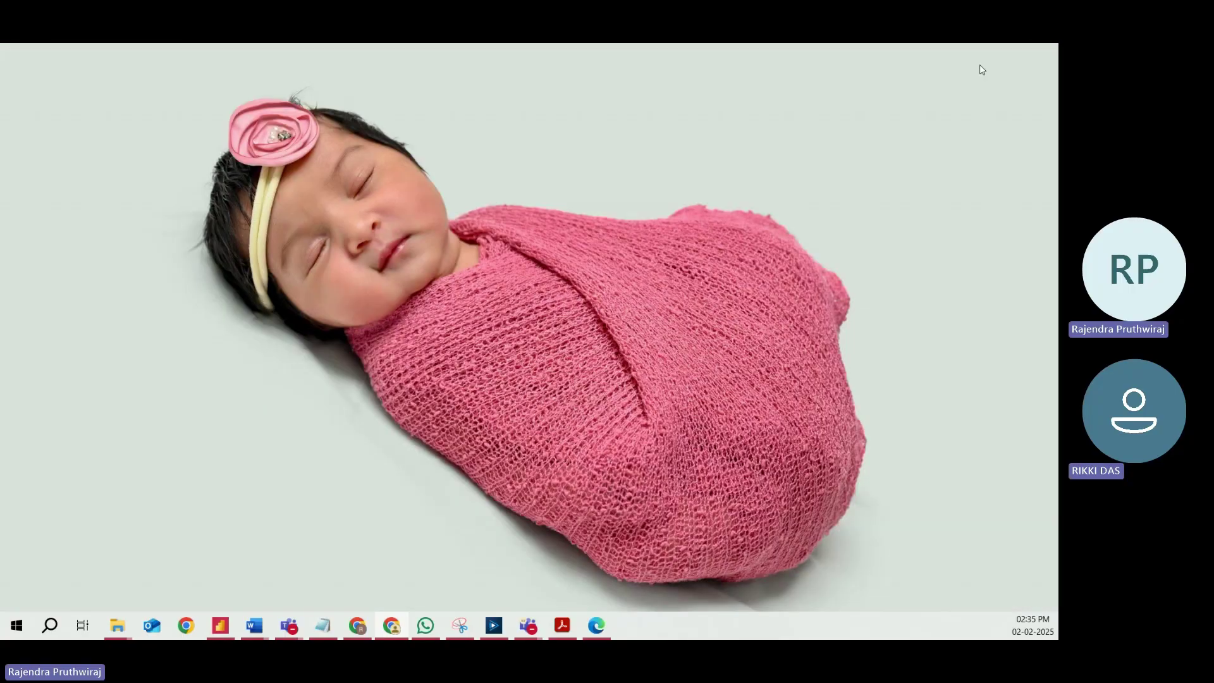
{"action": "left_click", "coordinate": [493, 626]}
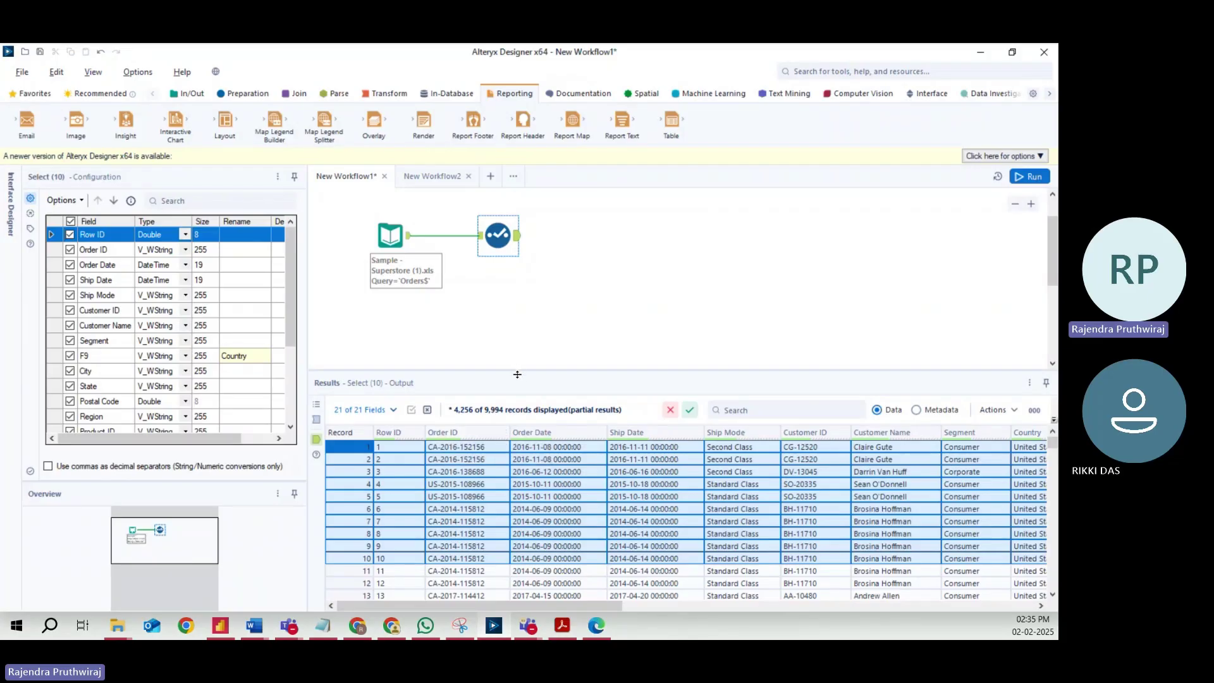
Resize the results area and inspect the first record's Order ID and Ship Date cells in the Select tool's output.
{"action": "mouse_move", "coordinate": [517, 374]}
{"action": "left_mouse_down"}
{"action": "mouse_move", "coordinate": [534, 492]}
{"action": "mouse_move", "coordinate": [532, 477]}
{"action": "mouse_move", "coordinate": [486, 493]}
{"action": "mouse_move", "coordinate": [486, 482]}
{"action": "left_mouse_up"}
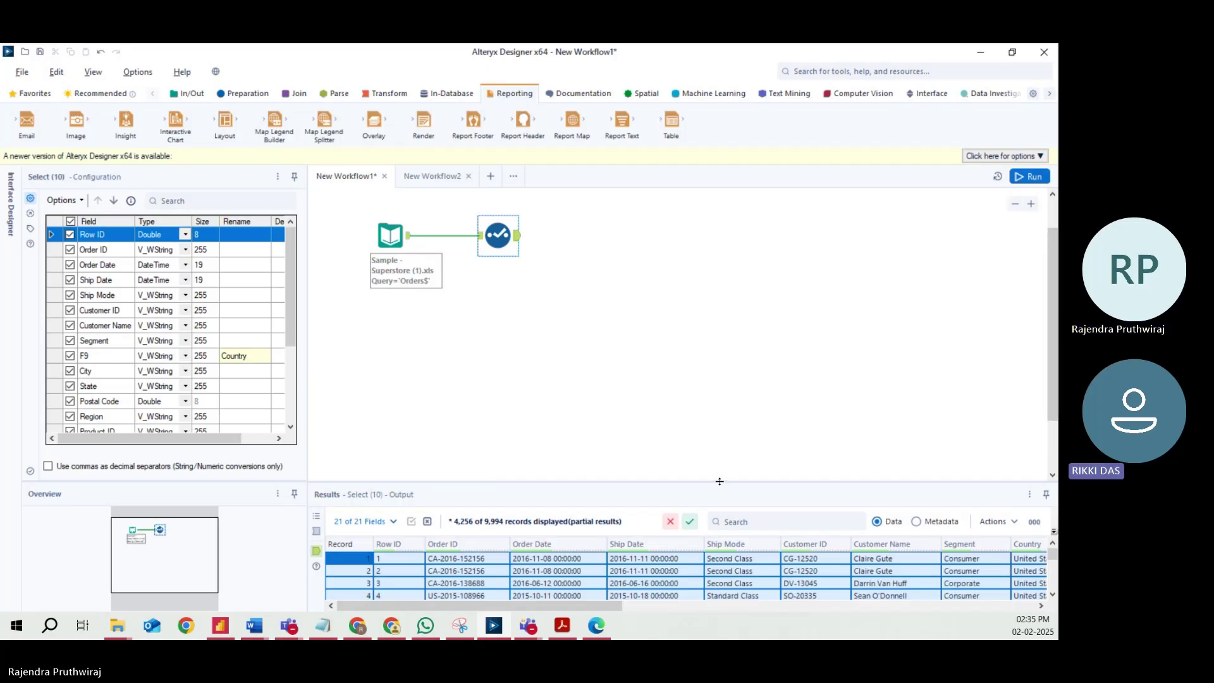
{"action": "left_click_drag", "start_coordinate": [720, 481], "coordinate": [721, 427]}
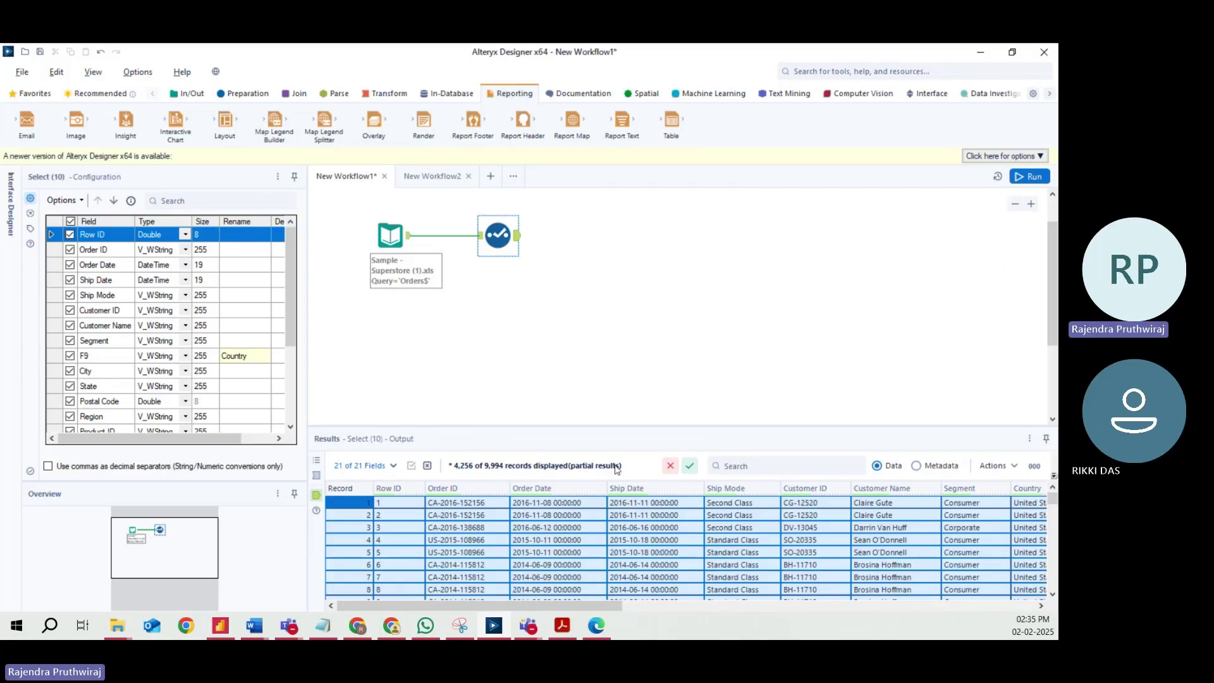
{"action": "left_click", "coordinate": [471, 514]}
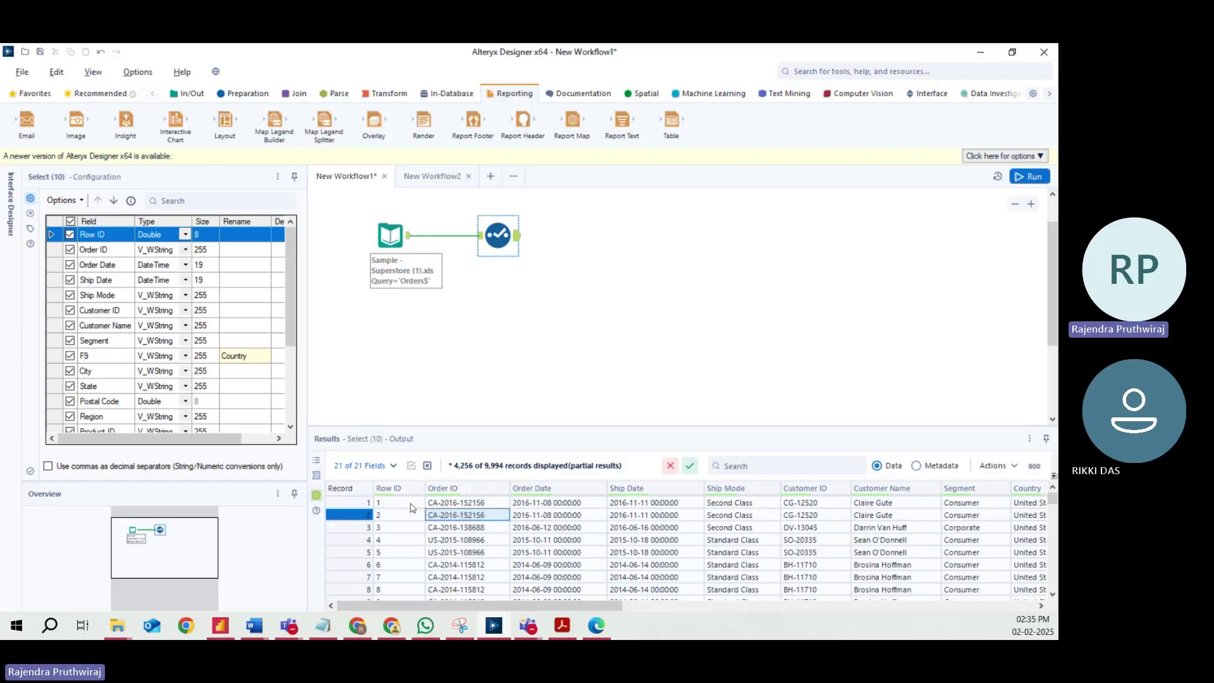
{"action": "left_click_drag", "start_coordinate": [399, 515], "coordinate": [430, 549]}
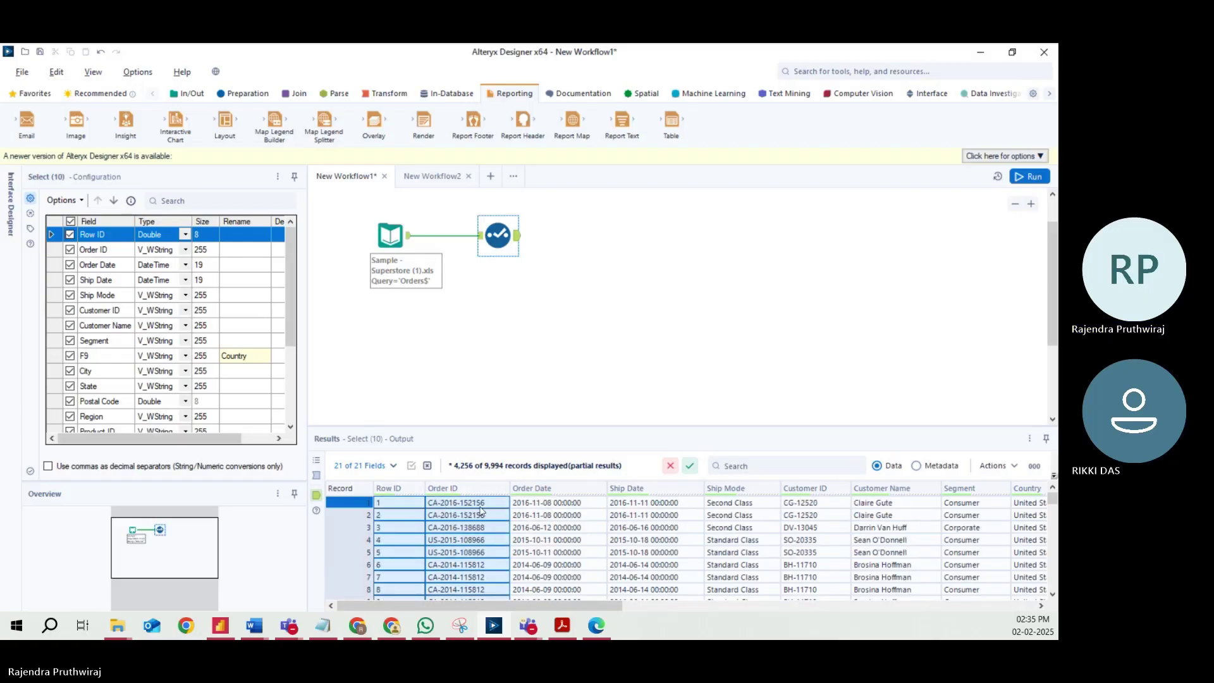
{"action": "key", "text": "ctrl+Home"}
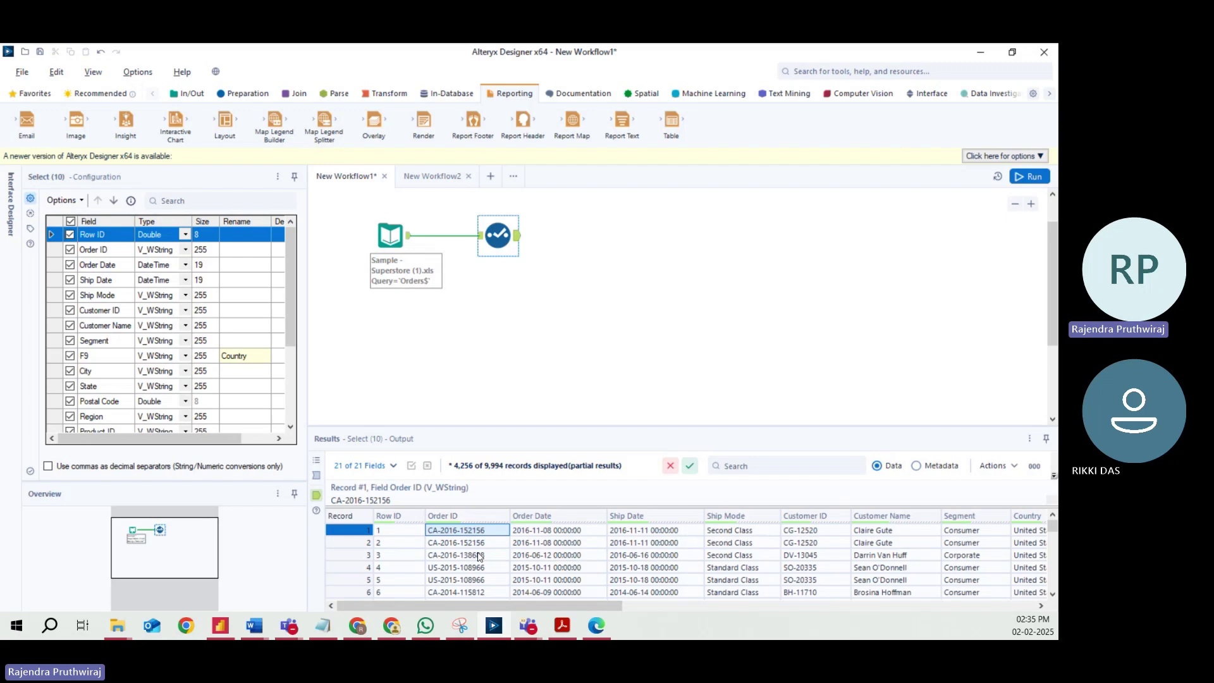
{"action": "key", "text": "Right"}
{"action": "left_click", "coordinate": [636, 531]}
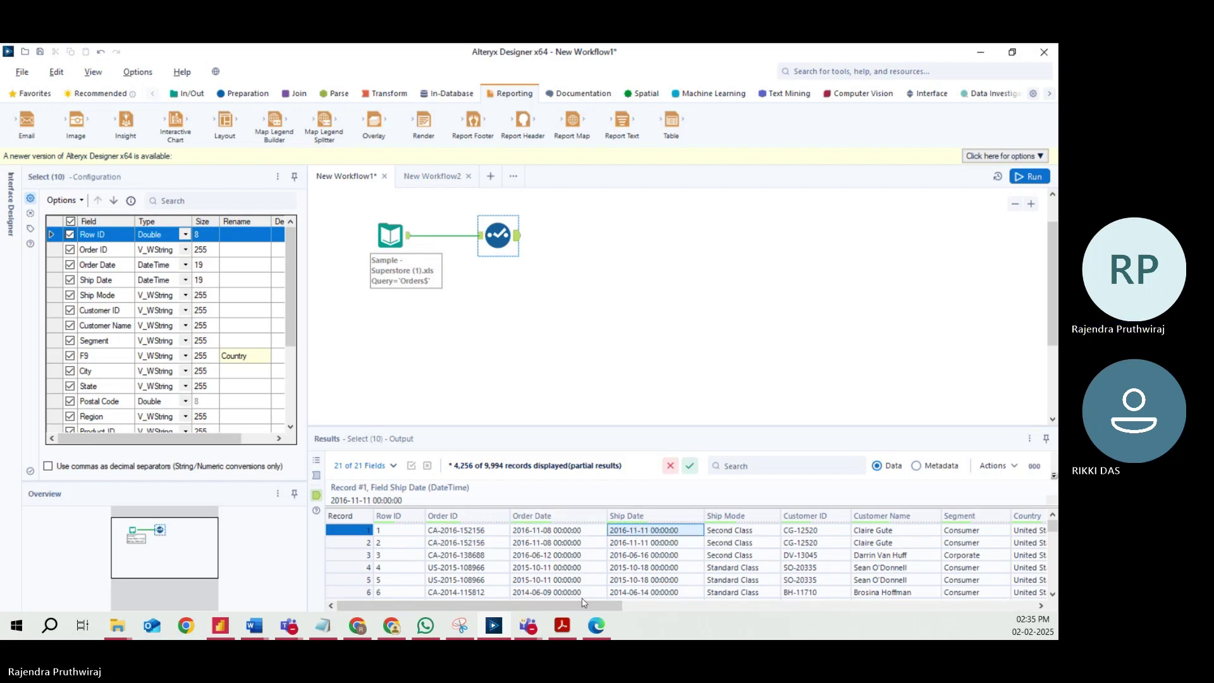
Inspect the Select tool's output columns from Ship Mode through Profit, checking the Ship Mode, Customer ID, Customer Name and Country cells.
{"action": "left_click_drag", "start_coordinate": [582, 605], "coordinate": [681, 605]}
{"action": "left_click_drag", "start_coordinate": [506, 531], "coordinate": [506, 555]}
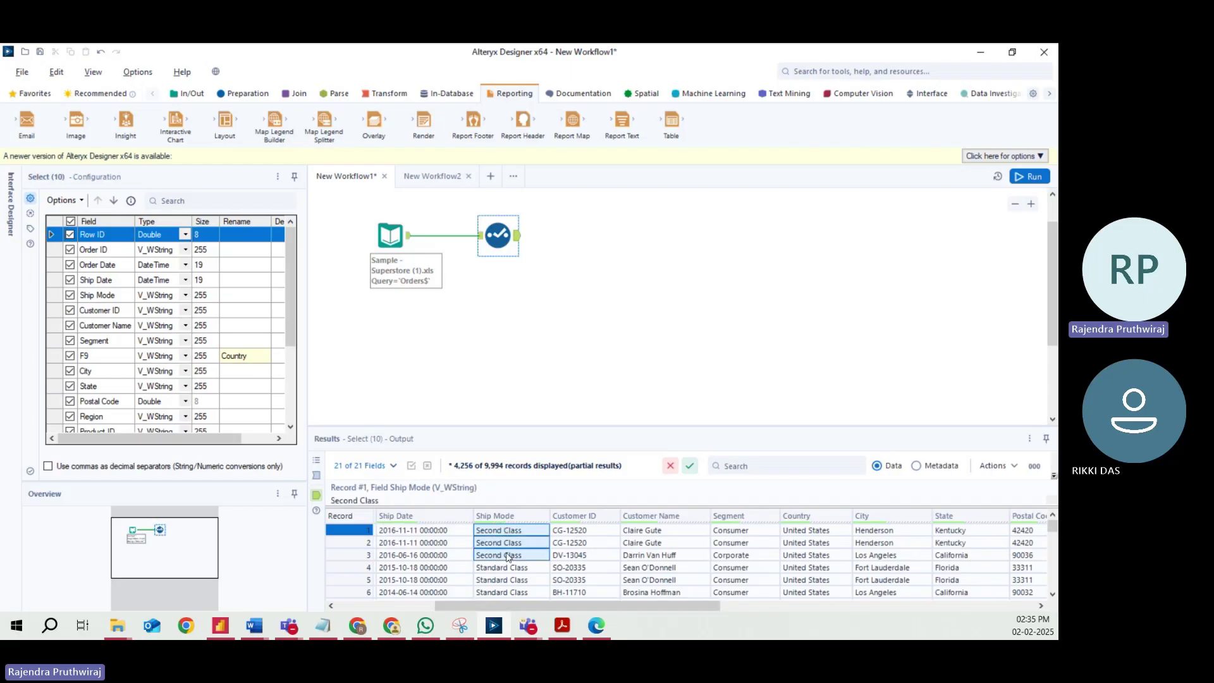
{"action": "left_click", "coordinate": [576, 531]}
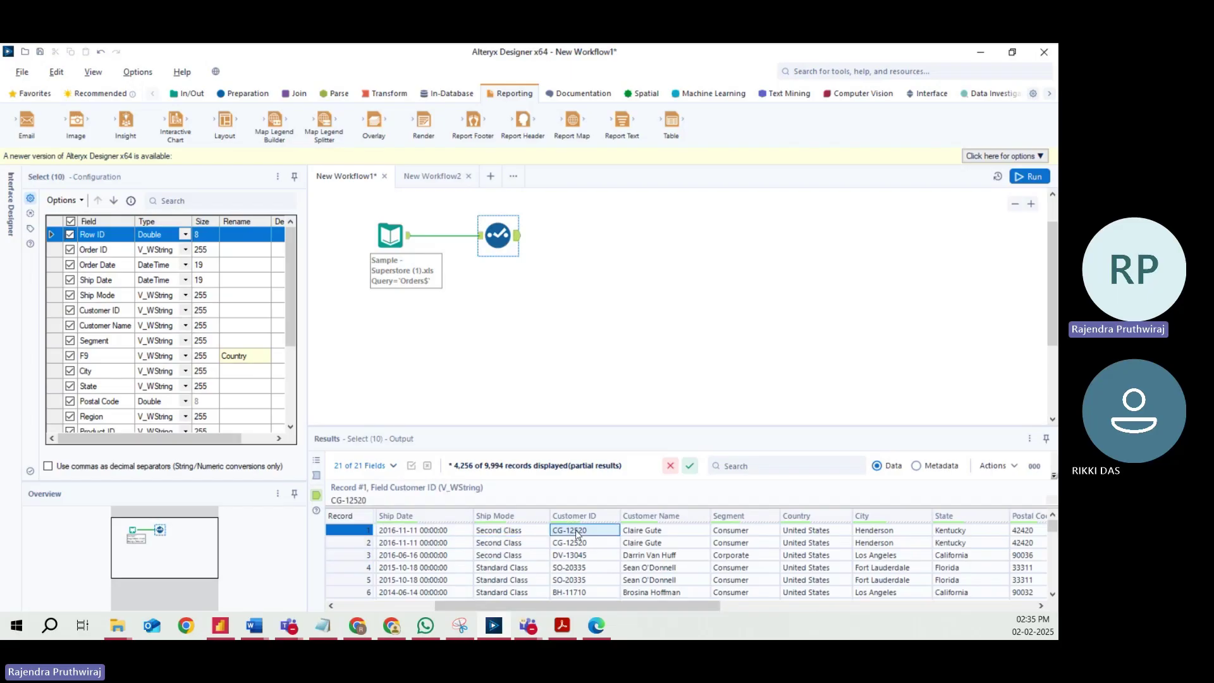
{"action": "left_click", "coordinate": [637, 531]}
{"action": "left_click_drag", "start_coordinate": [676, 605], "coordinate": [723, 607]}
{"action": "left_click", "coordinate": [701, 536]}
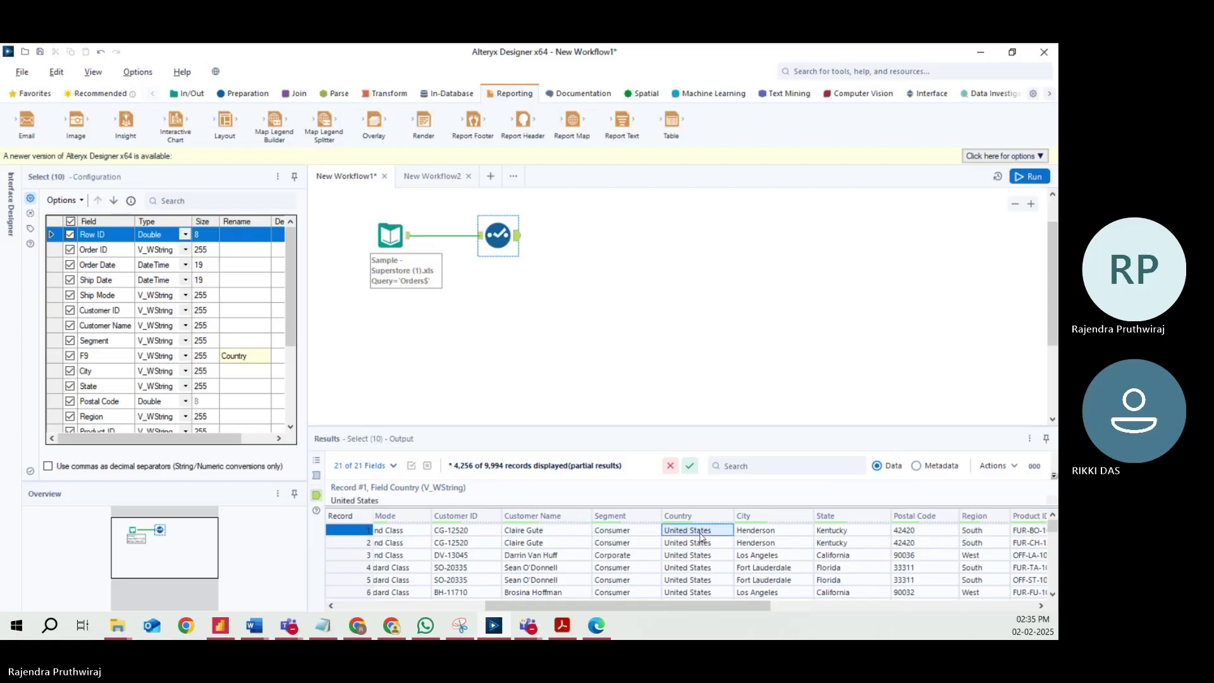
{"action": "left_click_drag", "start_coordinate": [731, 605], "coordinate": [991, 607]}
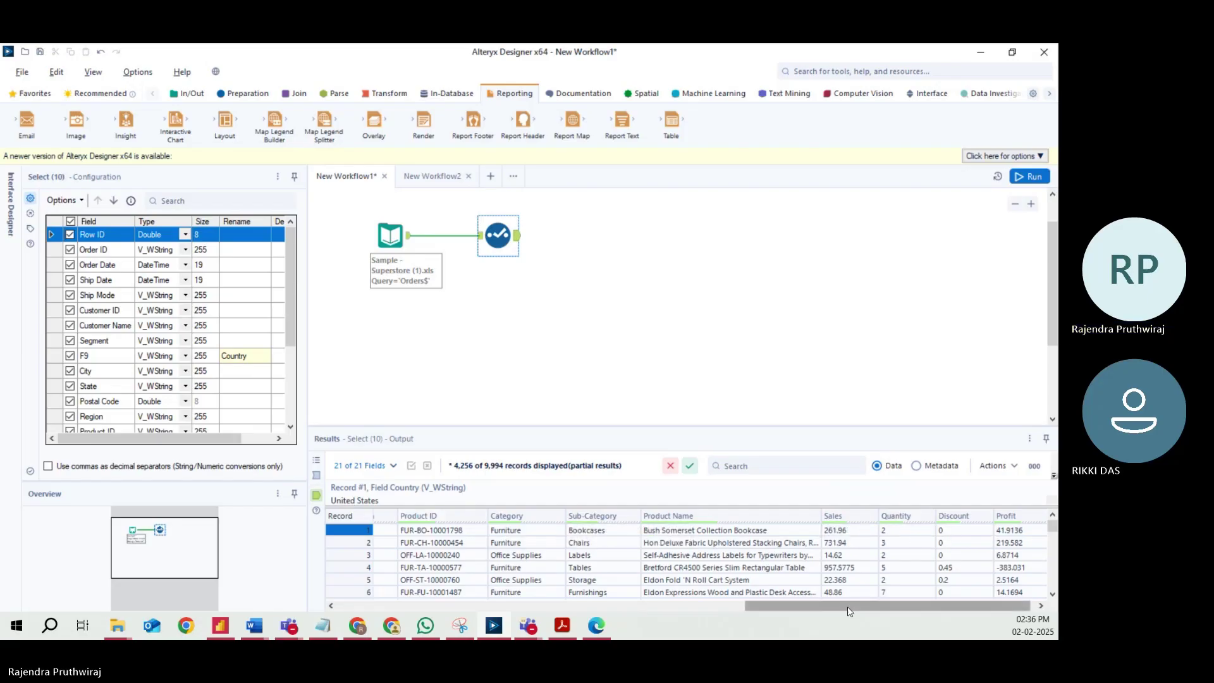
{"action": "left_click_drag", "start_coordinate": [850, 607], "coordinate": [468, 606]}
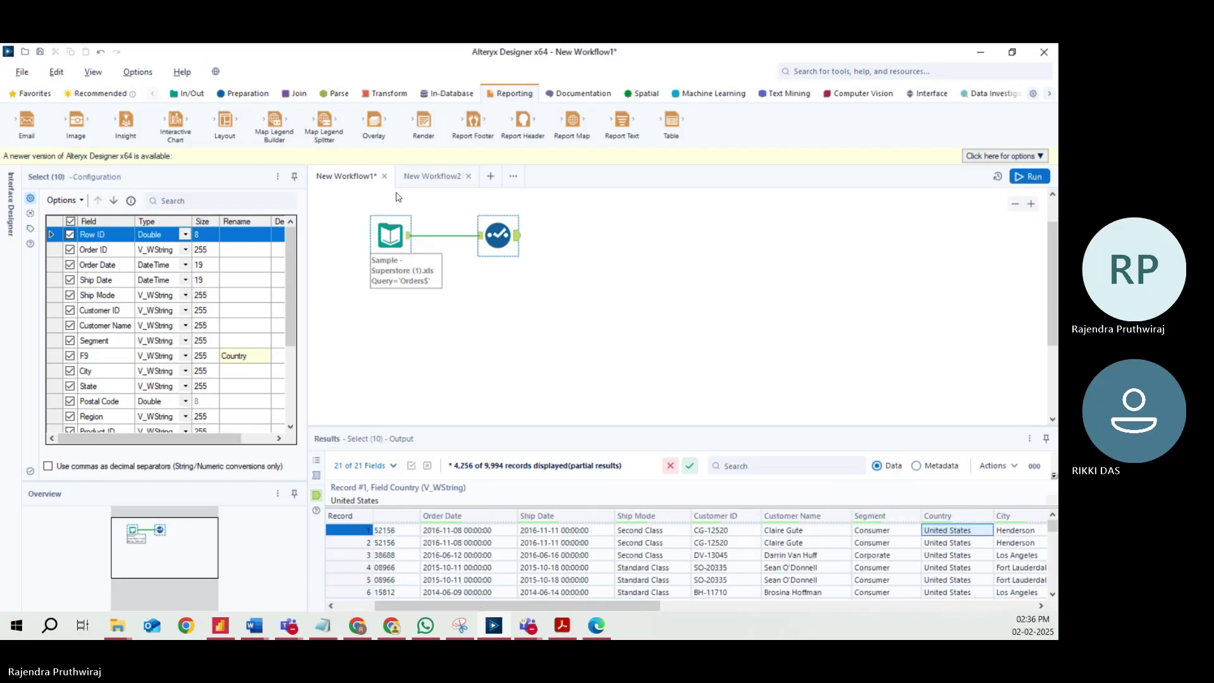
Delete the Select tool from New Workflow1 and display the Input Data tool's configuration.
{"action": "left_click_drag", "start_coordinate": [445, 208], "coordinate": [618, 269]}
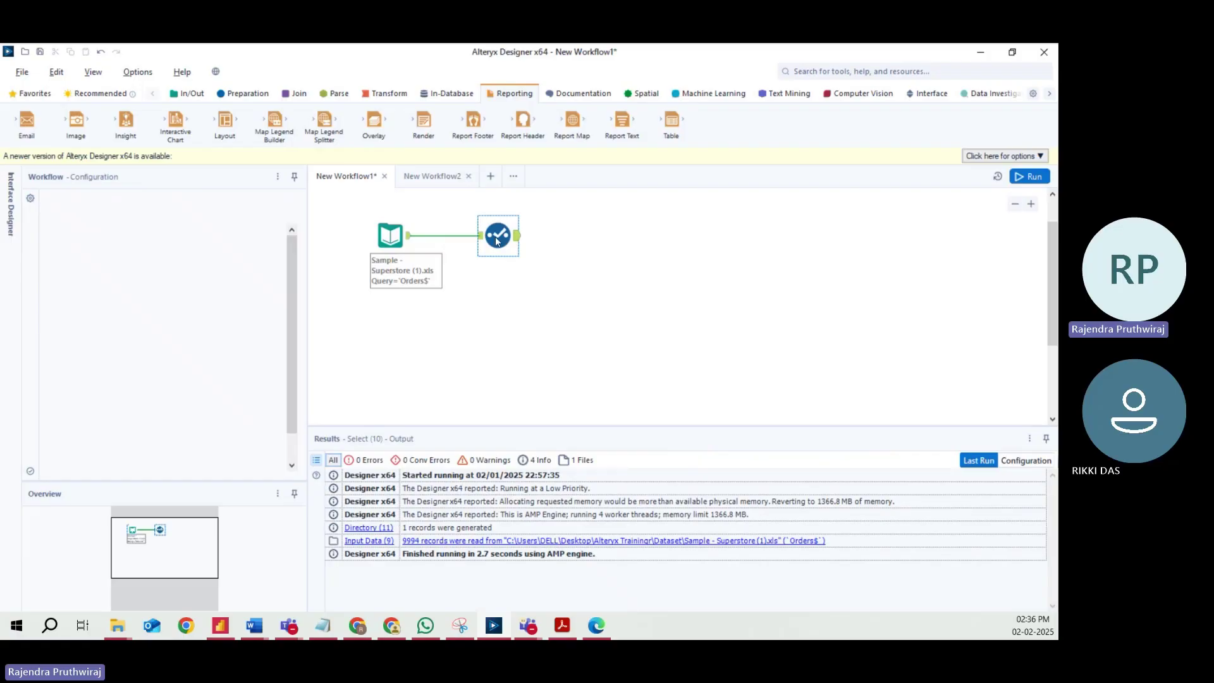
{"action": "key", "text": "Delete"}
{"action": "left_click", "coordinate": [392, 235]}
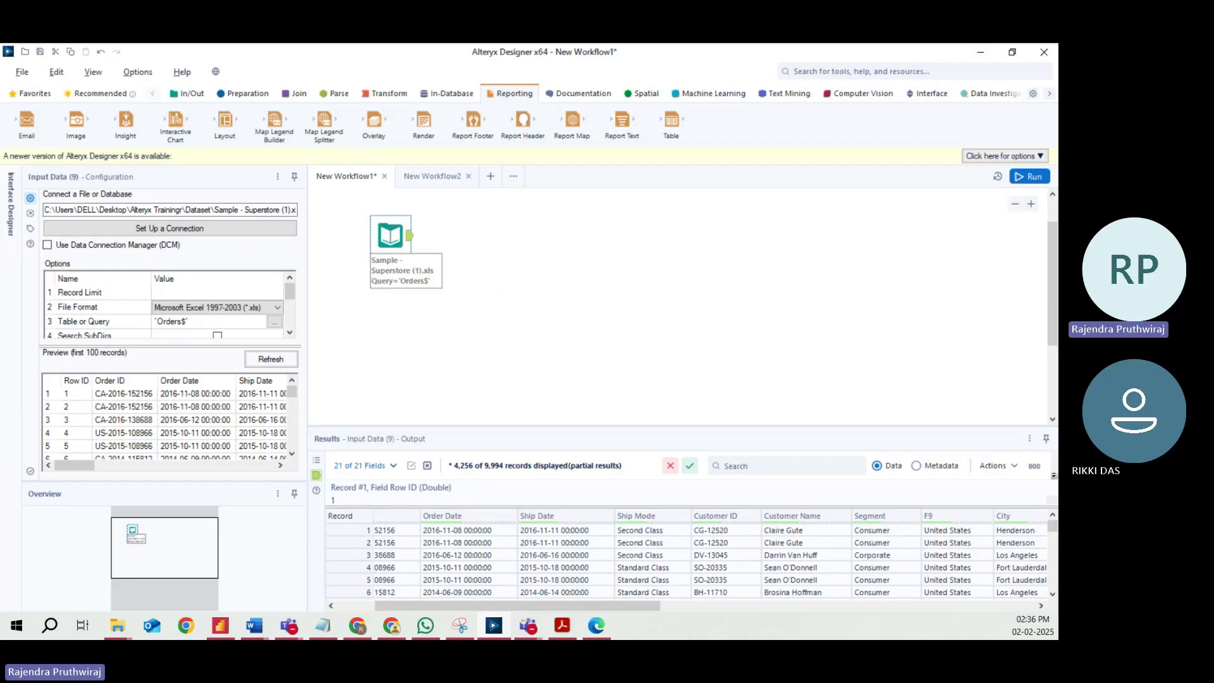
Switch to File Explorer, open the Dataset folder inside Alteryx Trainingr, and return to Alteryx Designer.
{"action": "left_click", "coordinate": [118, 625]}
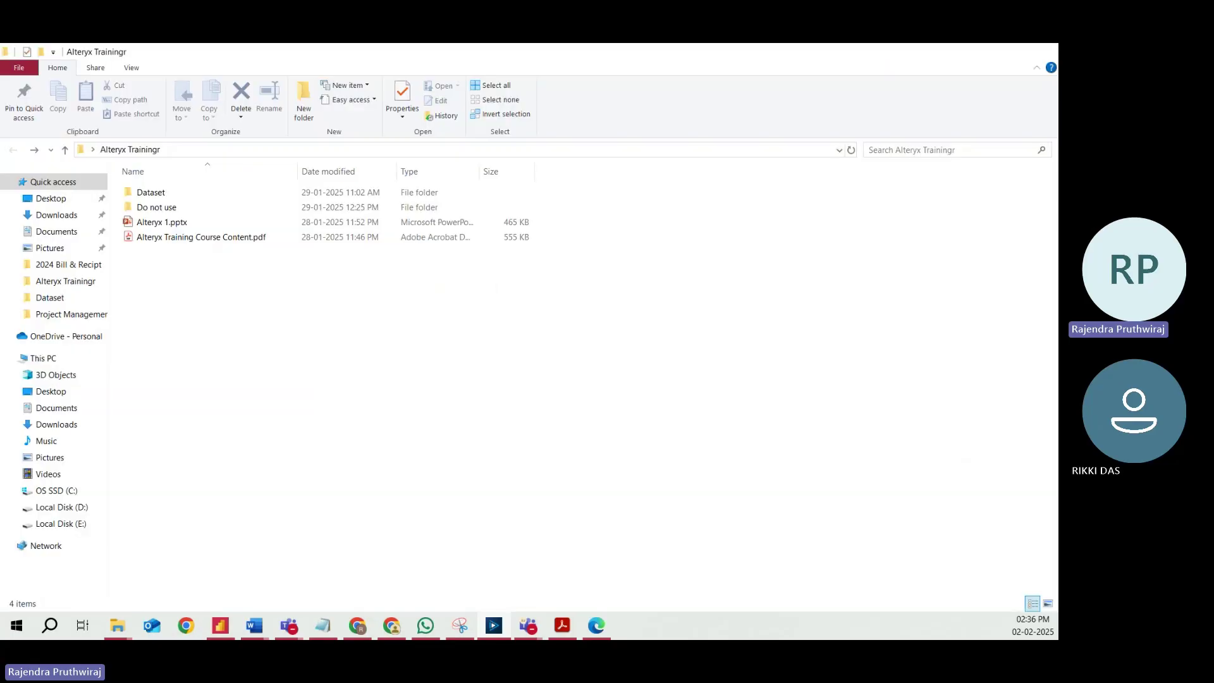
{"action": "double_click", "coordinate": [157, 195]}
{"action": "key", "text": "alt+Tab"}
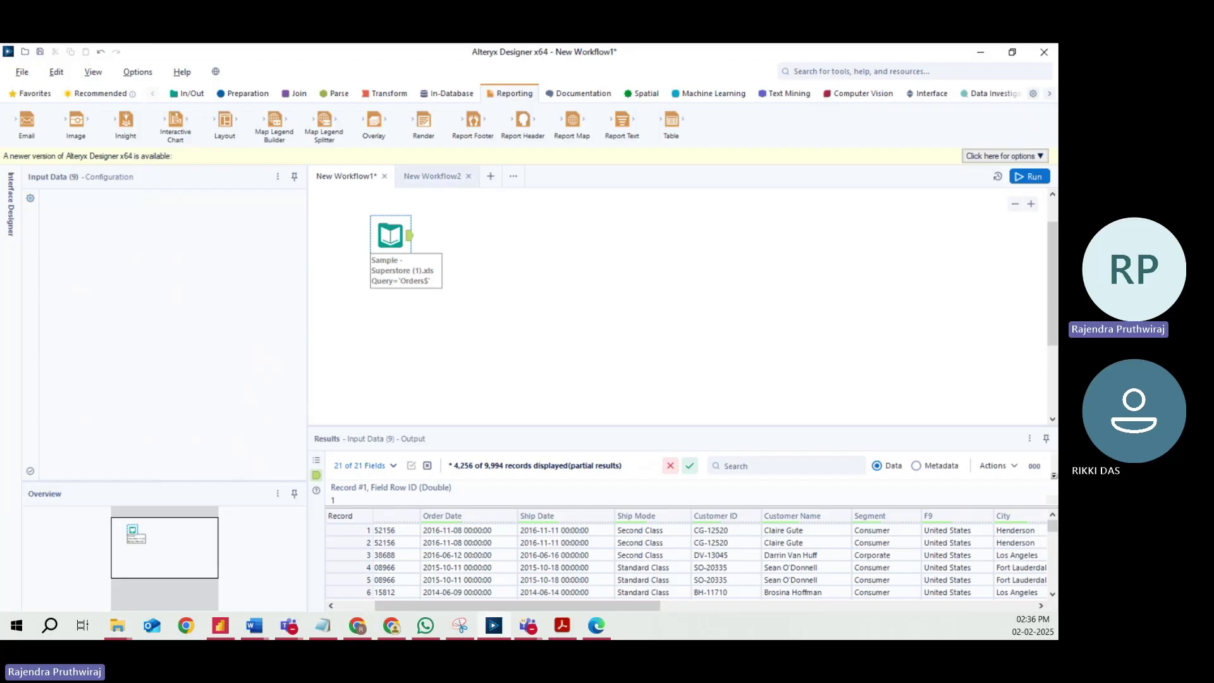
{"action": "key", "text": "alt+Tab"}
{"action": "left_click_drag", "start_coordinate": [458, 308], "coordinate": [648, 357]}
In New Workflow2, add the Orders sheet of Sample - Superstore (1).xls straight from the Dataset folder, and delete the resulting Input Data tool.
{"action": "left_click", "coordinate": [430, 179]}
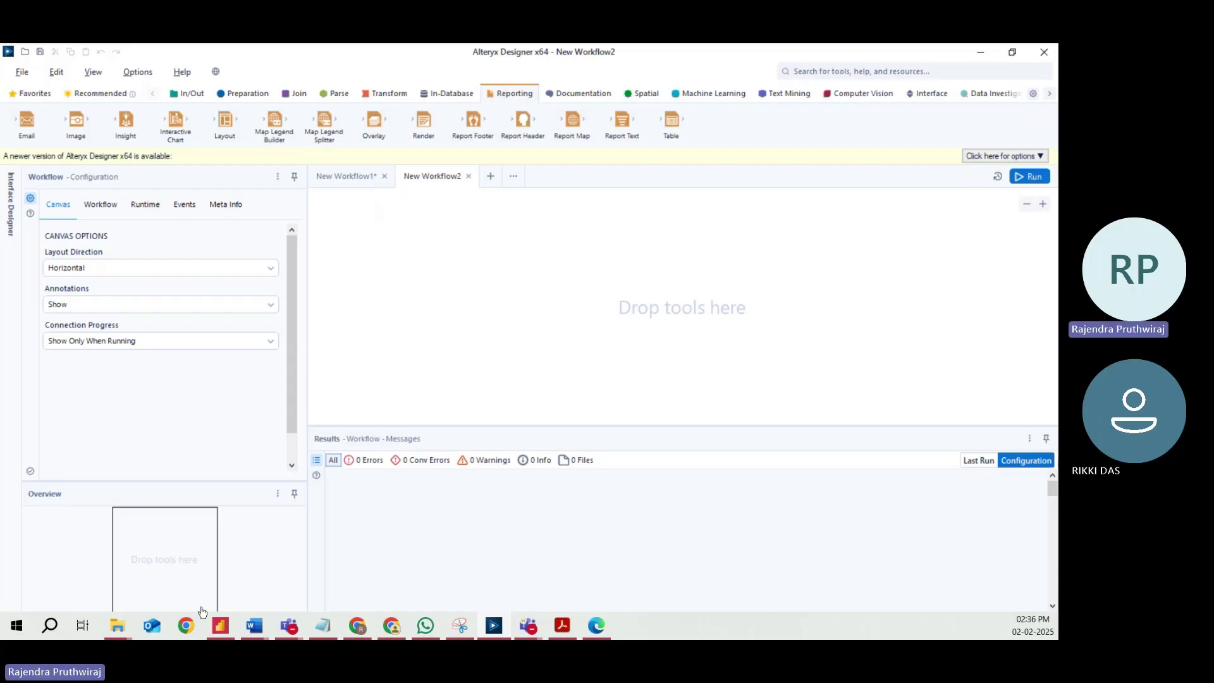
{"action": "mouse_move", "coordinate": [118, 625]}
{"action": "left_click", "coordinate": [506, 571]}
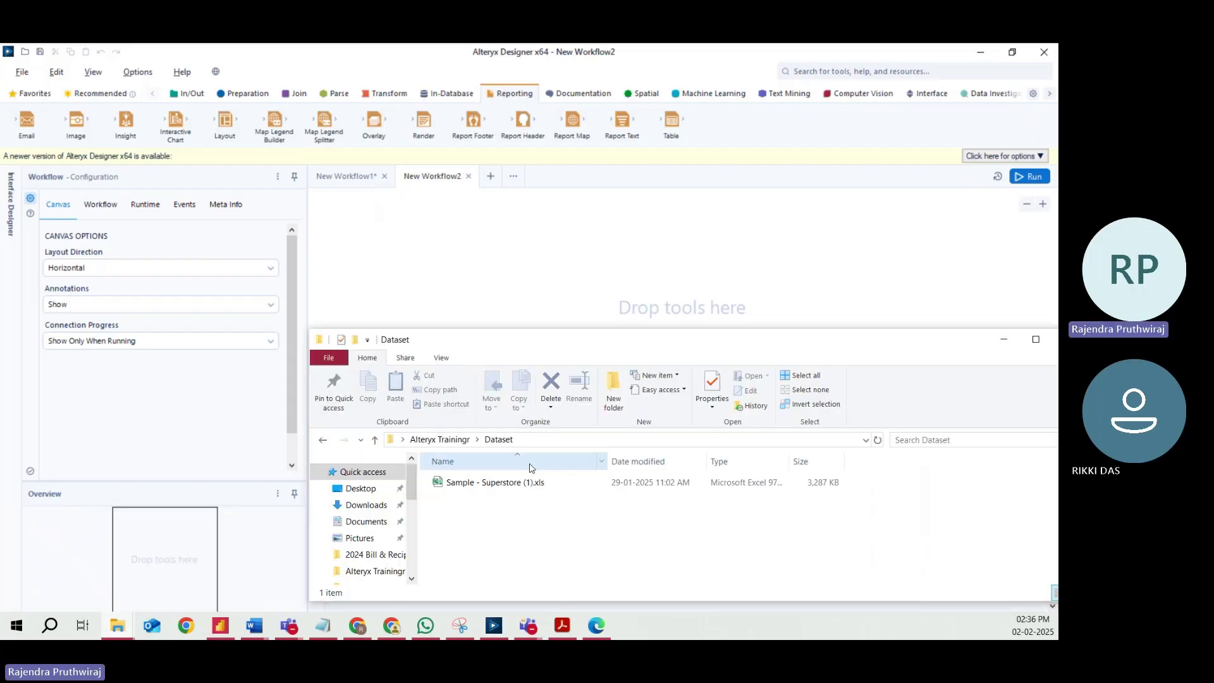
{"action": "left_click_drag", "start_coordinate": [499, 482], "coordinate": [440, 252]}
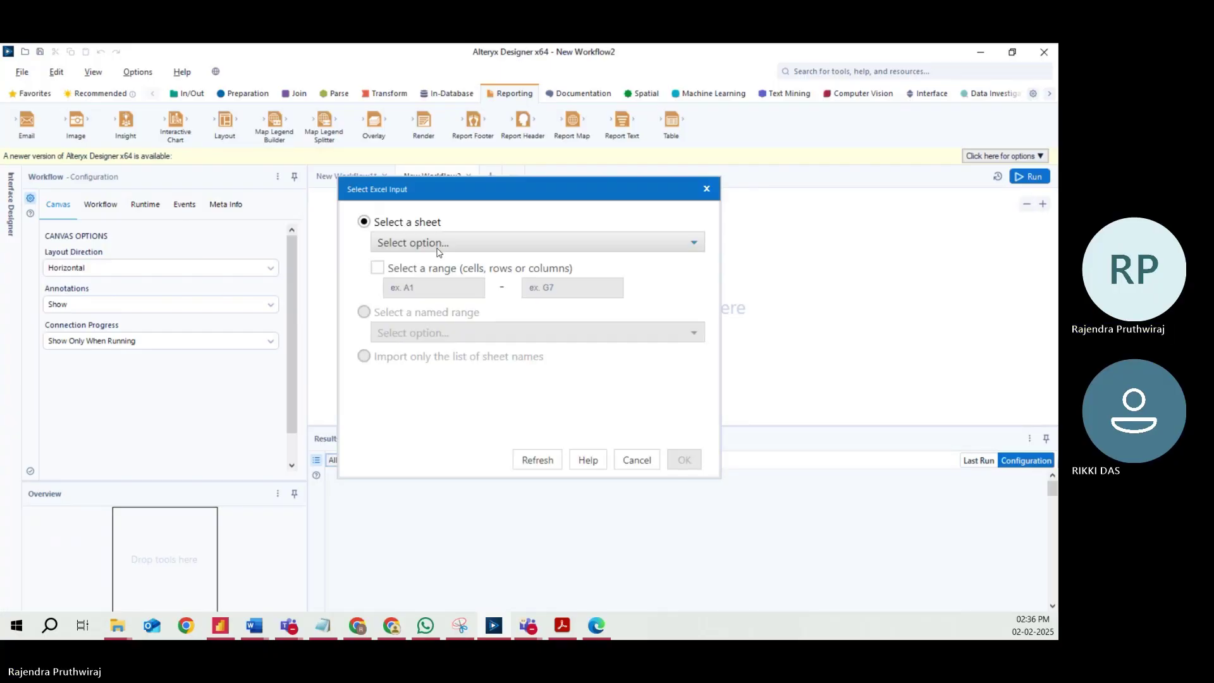
{"action": "left_click", "coordinate": [684, 461]}
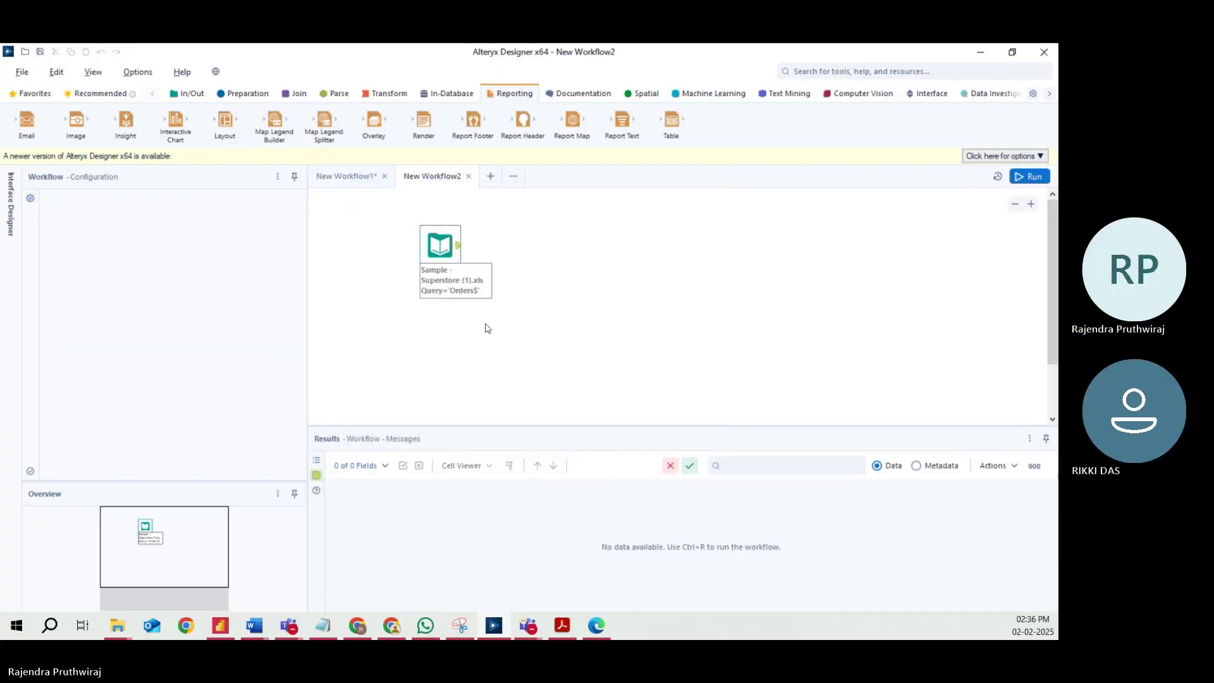
{"action": "left_click", "coordinate": [461, 251]}
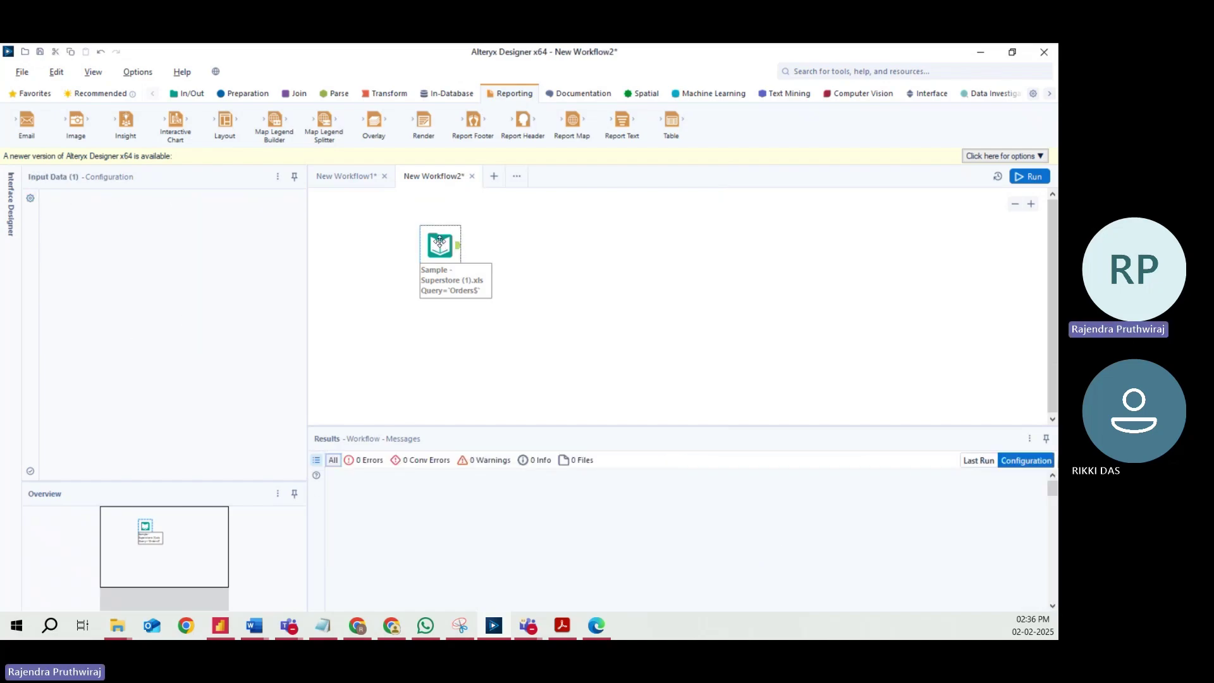
{"action": "key", "text": "Delete"}
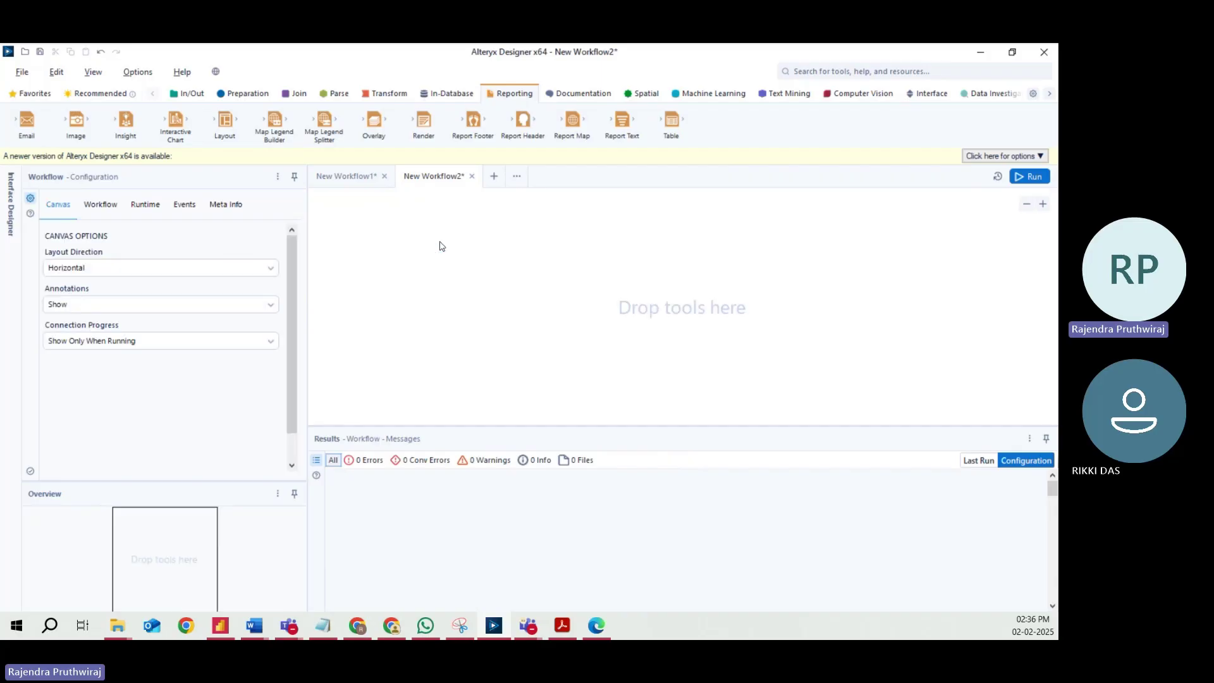
Place an Input Data tool from the In/Out category on the empty New Workflow2 canvas.
{"action": "left_click", "coordinate": [187, 93]}
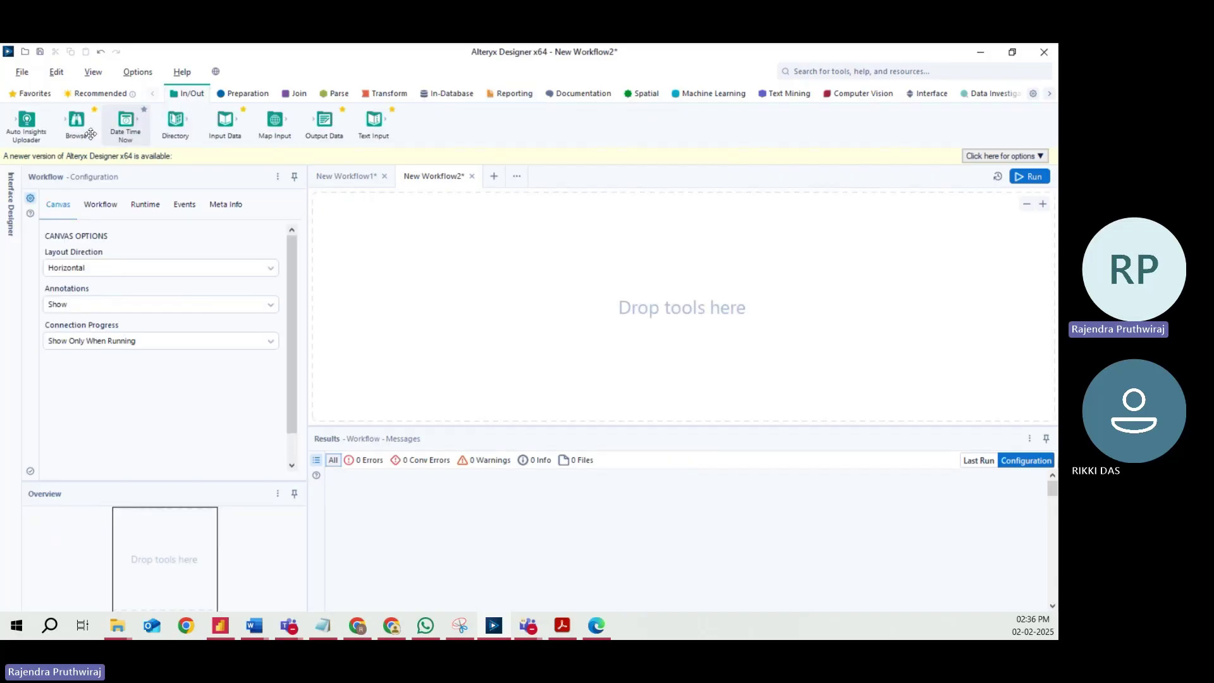
{"action": "mouse_move", "coordinate": [224, 126]}
{"action": "left_mouse_down"}
{"action": "mouse_move", "coordinate": [326, 211]}
{"action": "mouse_move", "coordinate": [229, 125]}
{"action": "left_mouse_up"}
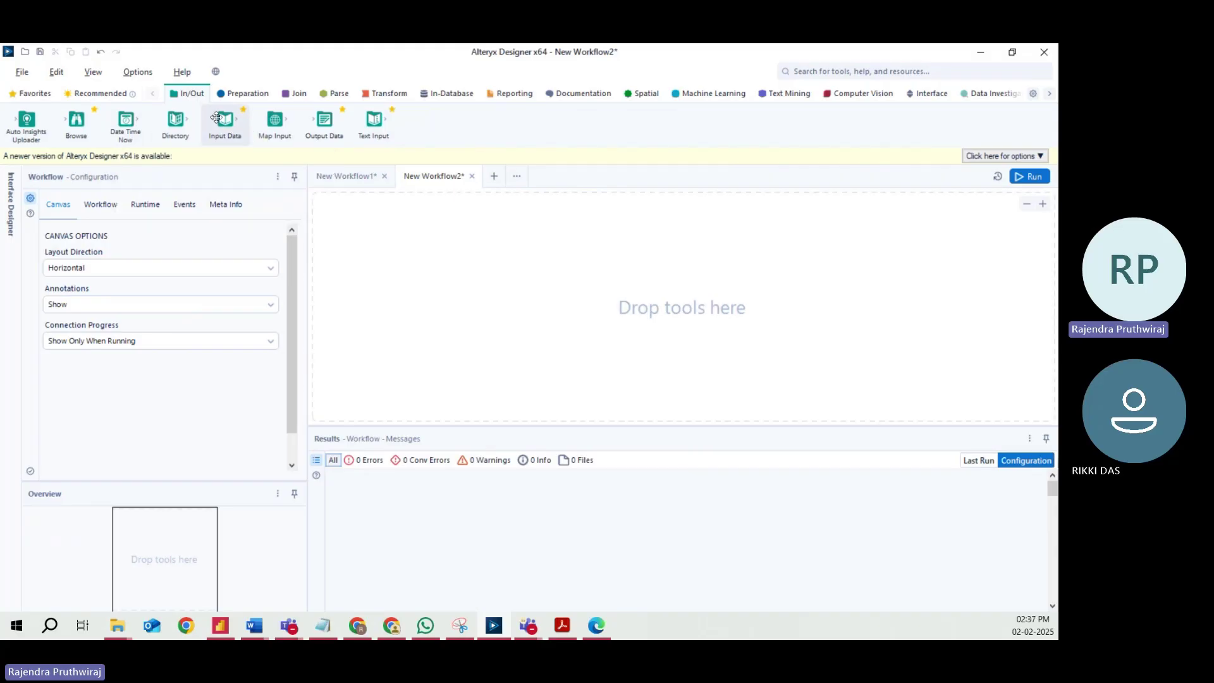
{"action": "left_click_drag", "start_coordinate": [224, 121], "coordinate": [364, 253]}
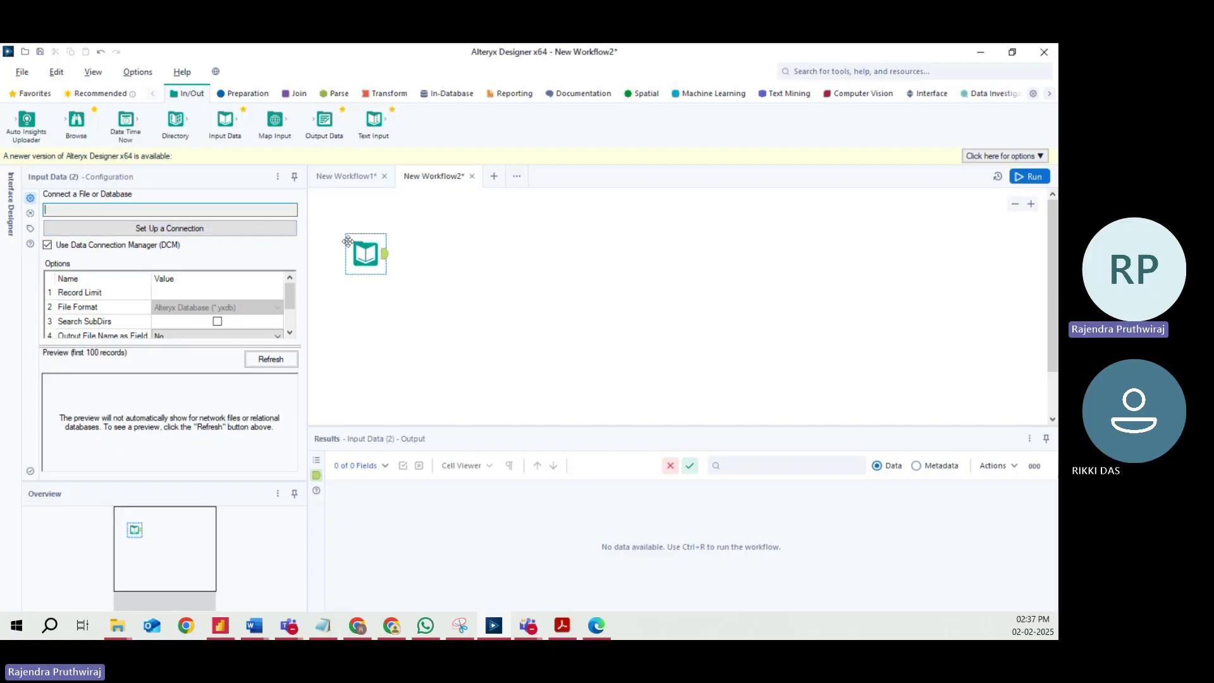
Open the Input Data tool's connection setup, and review the recent connections and the supported file types.
{"action": "left_click", "coordinate": [167, 232]}
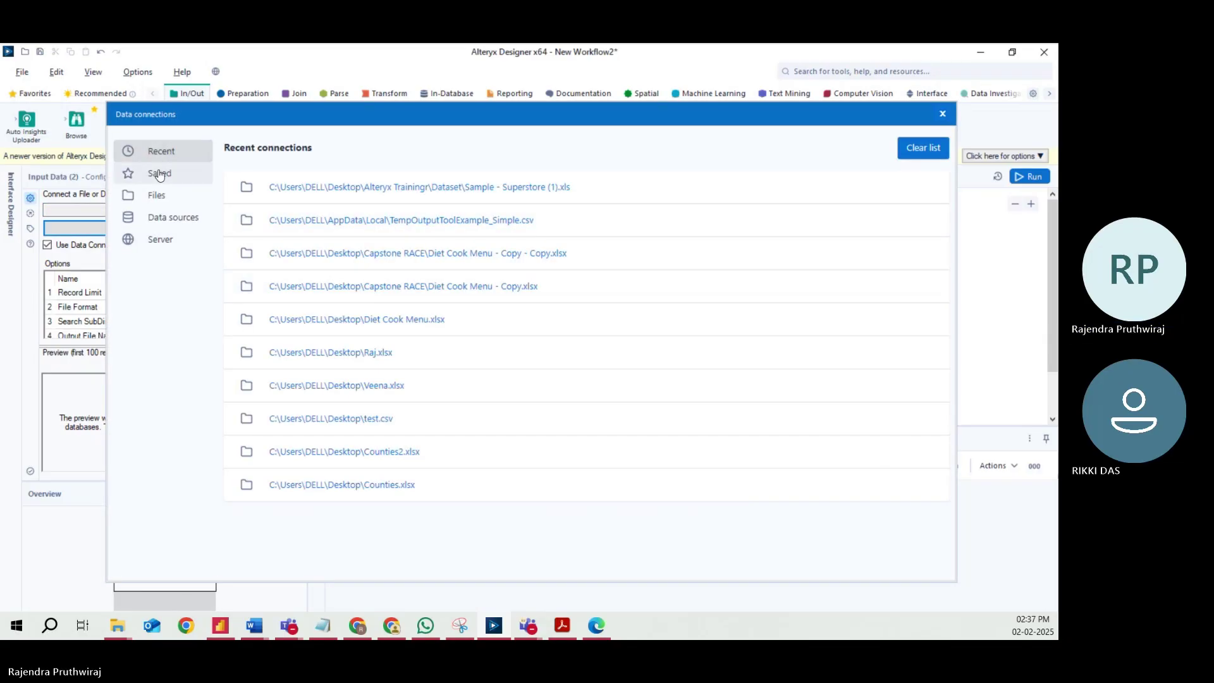
{"action": "left_click", "coordinate": [156, 197]}
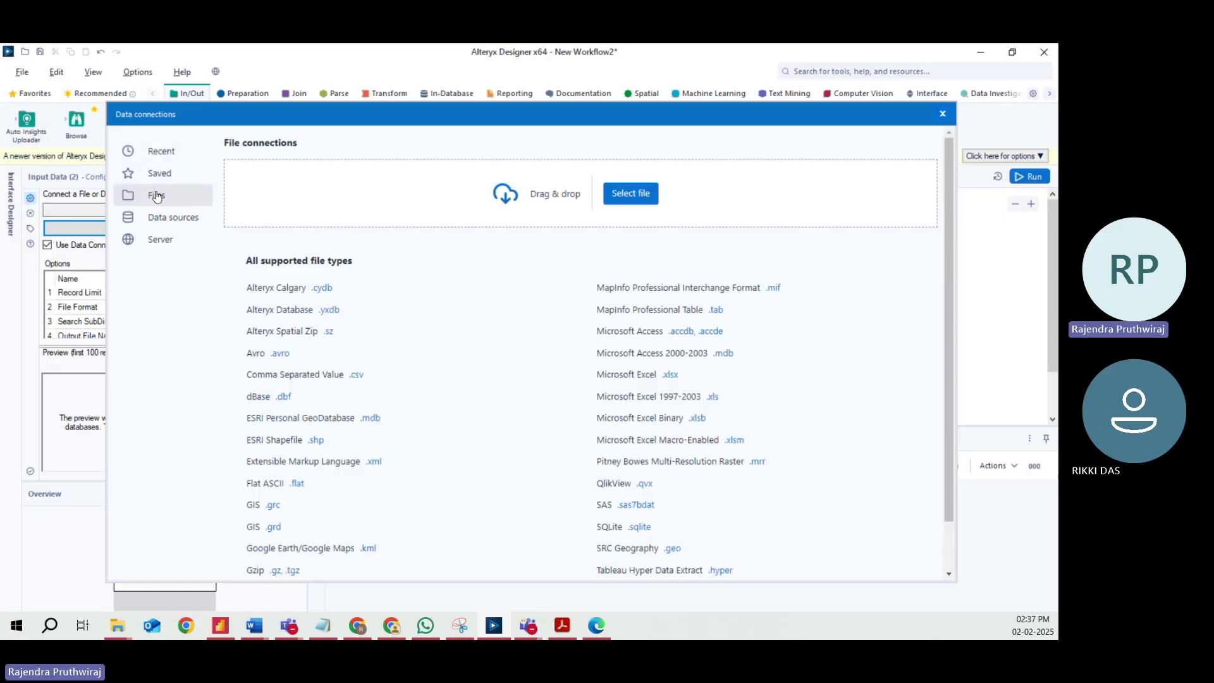
{"action": "left_click", "coordinate": [159, 152]}
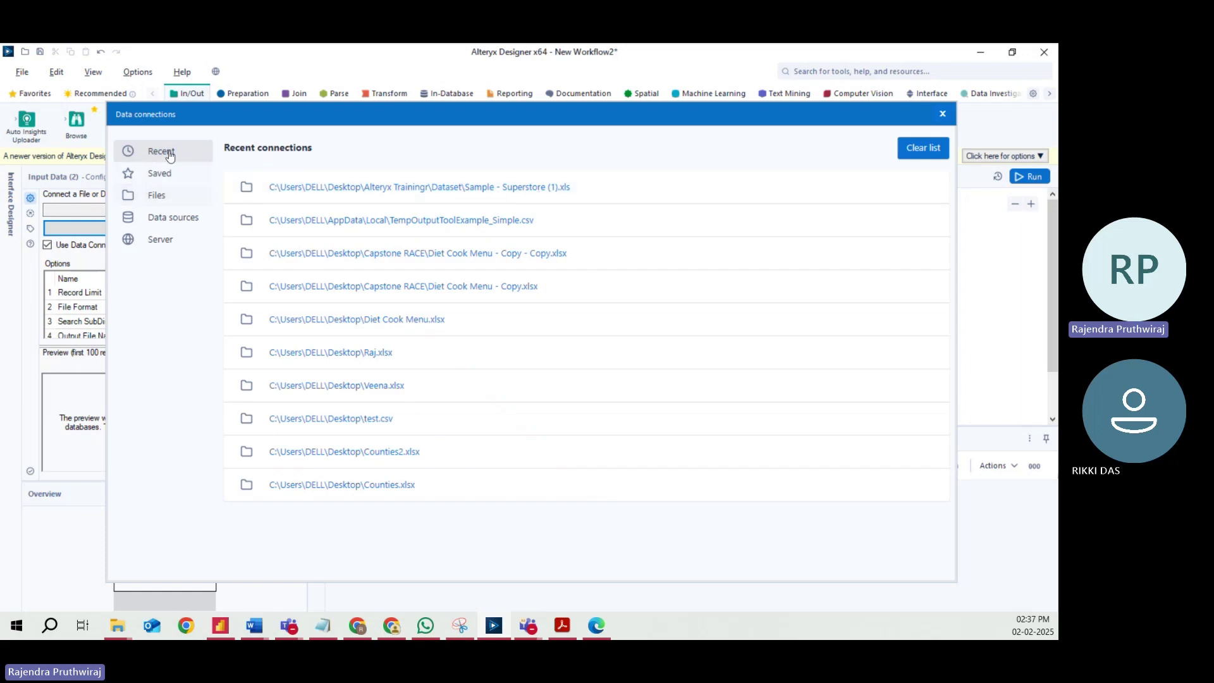
{"action": "left_click", "coordinate": [162, 199]}
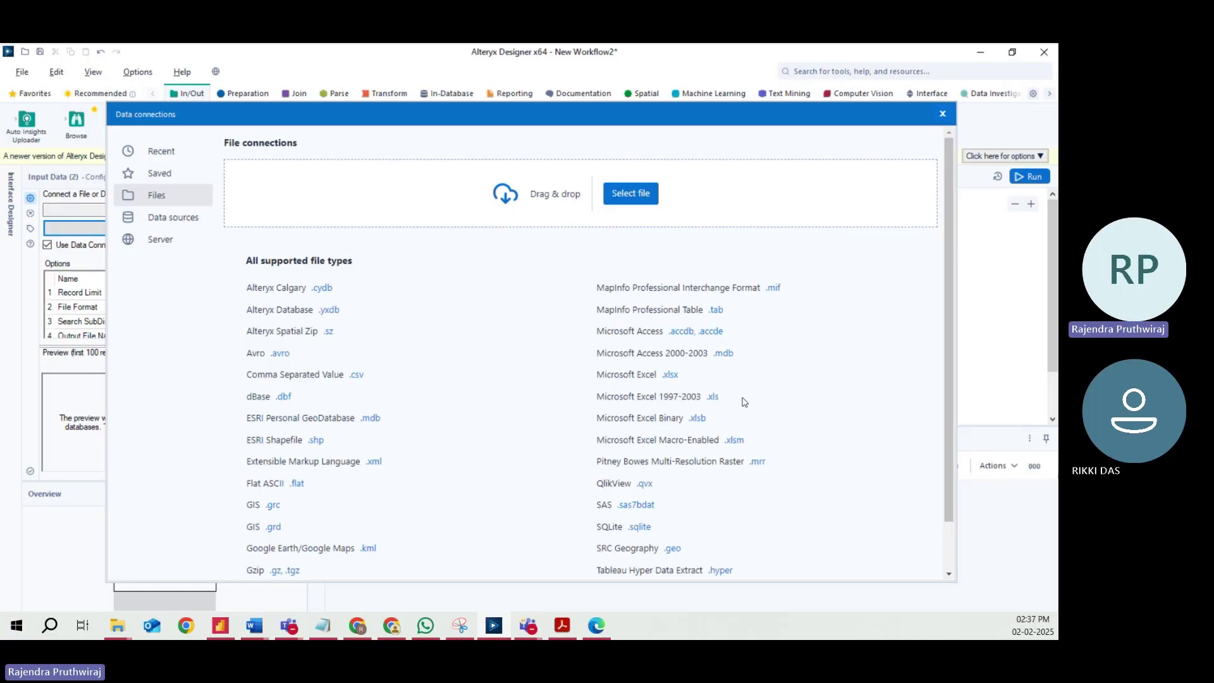
{"action": "scroll", "coordinate": [702, 463], "scroll_direction": "down", "scroll_amount": 2}
{"action": "scroll", "coordinate": [310, 455], "scroll_direction": "up", "scroll_amount": 2}
Choose Sample - Superstore (1).xls from the Dataset folder as the file to connect.
{"action": "left_click", "coordinate": [643, 200]}
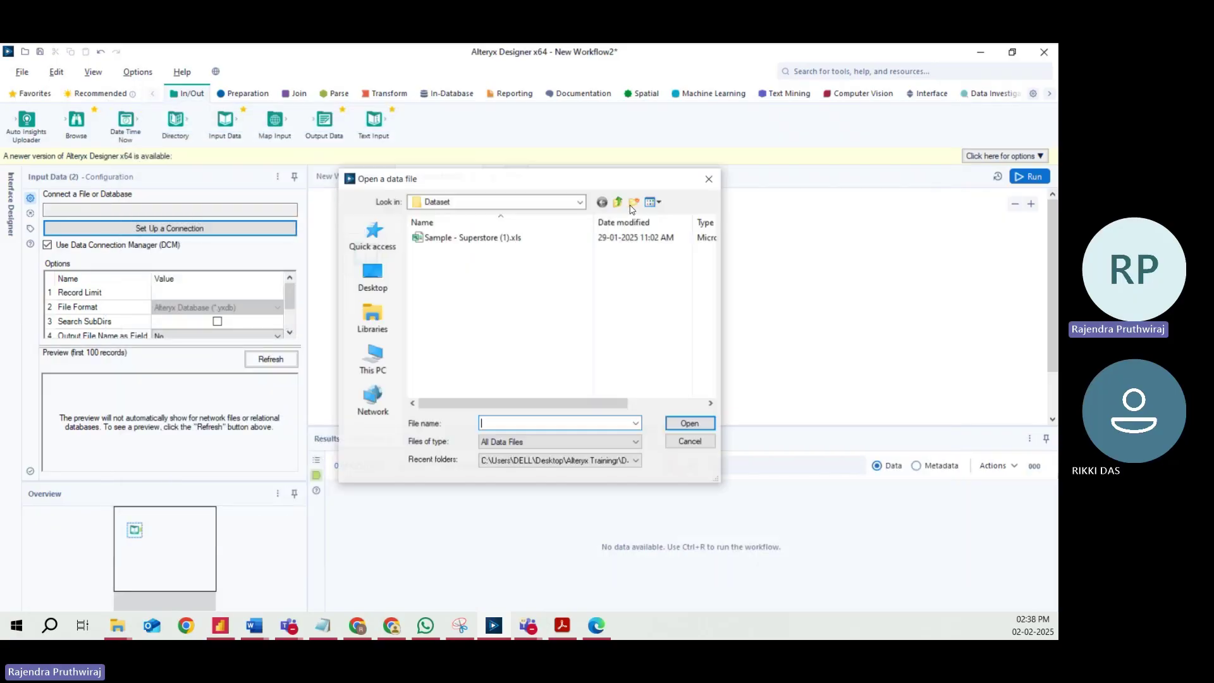
{"action": "left_click", "coordinate": [530, 245]}
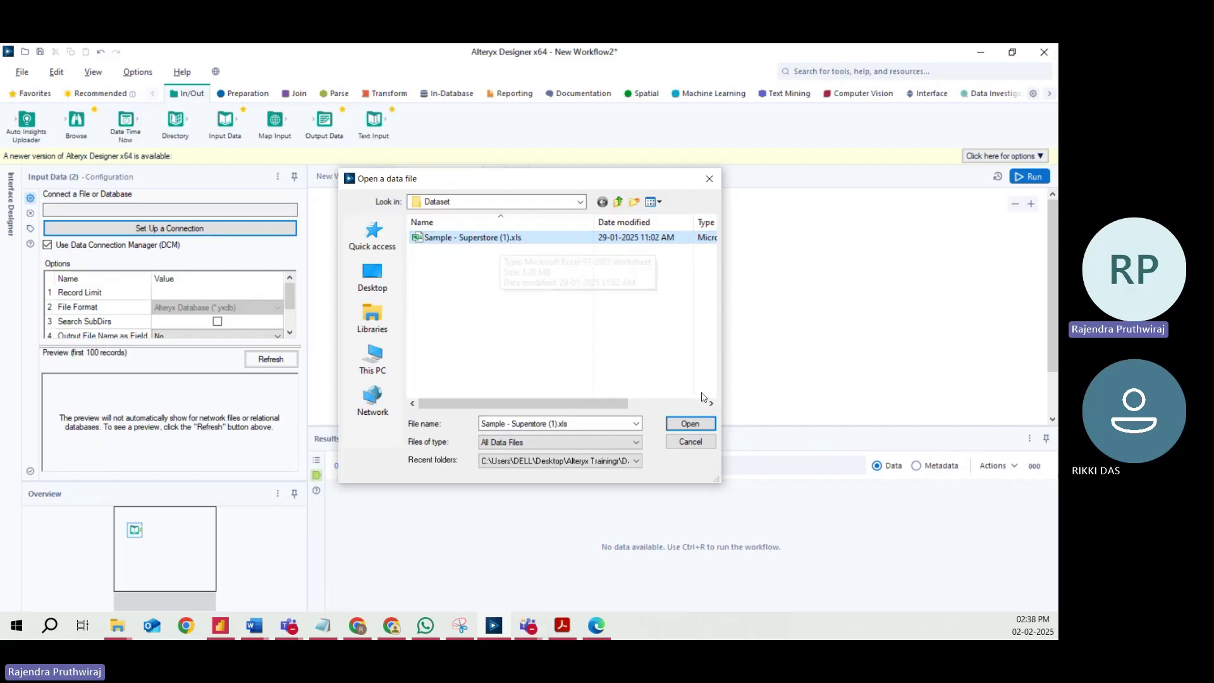
{"action": "left_click", "coordinate": [689, 429]}
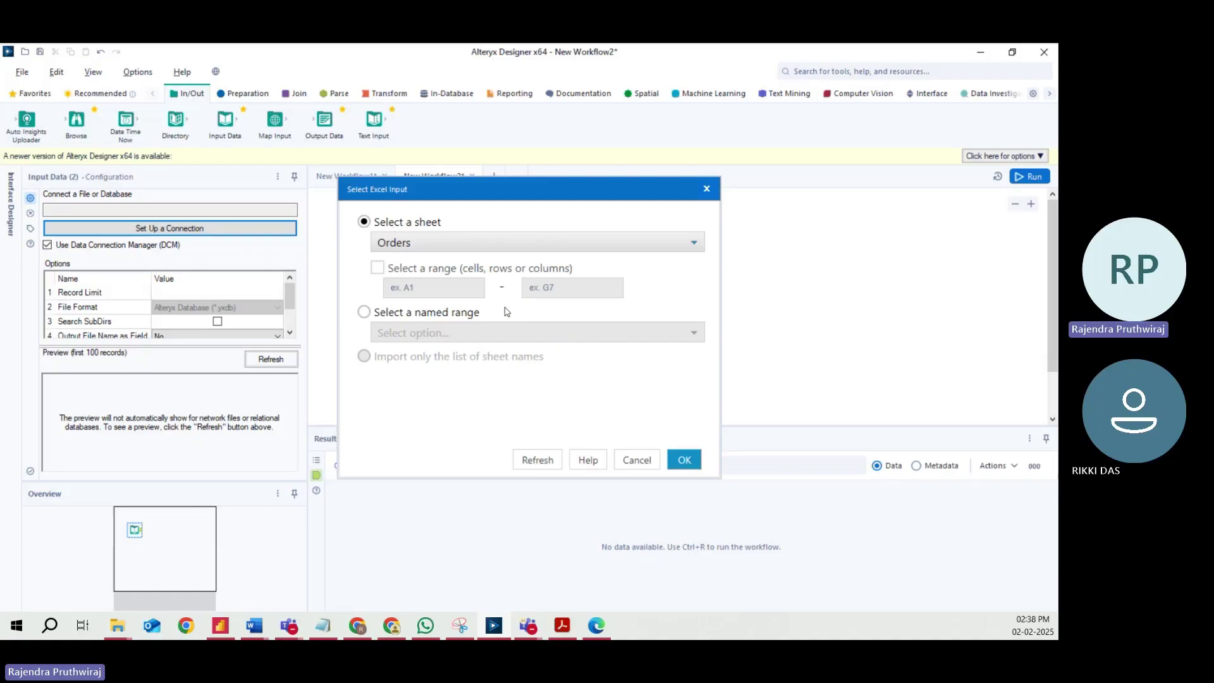
Review the workbook's available sheets and import the Orders sheet into the Input Data tool.
{"action": "left_click", "coordinate": [446, 244]}
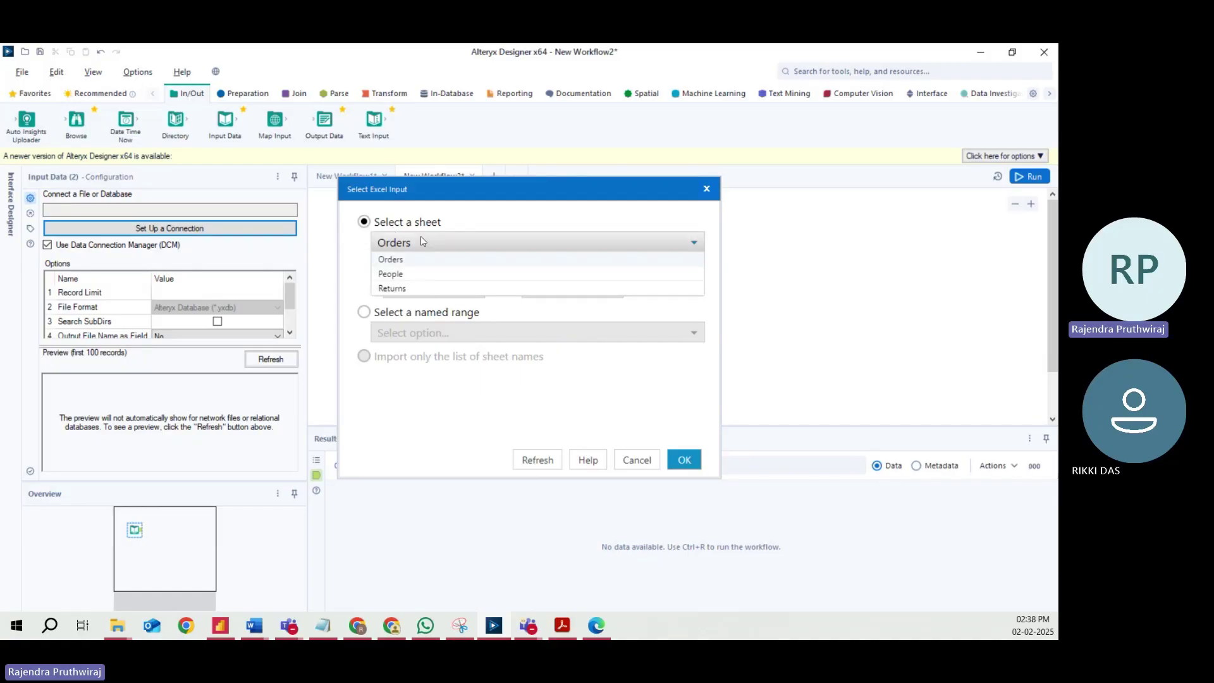
{"action": "left_click", "coordinate": [434, 215]}
{"action": "left_click", "coordinate": [401, 244]}
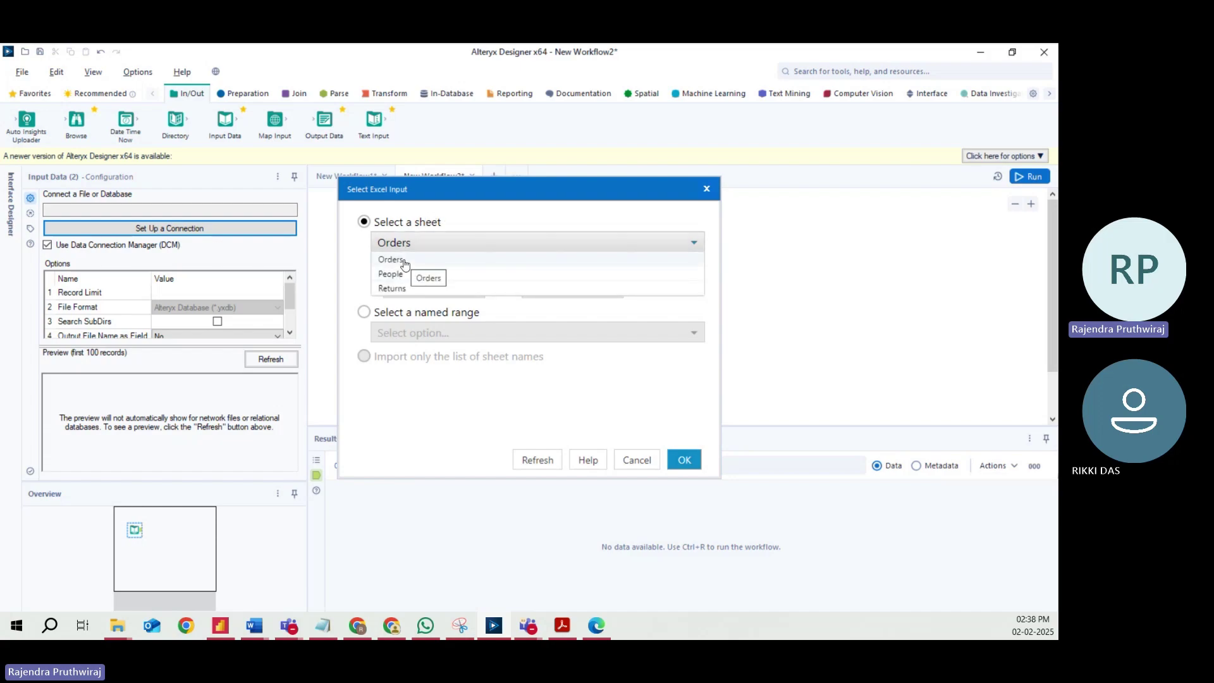
{"action": "left_click", "coordinate": [406, 261]}
{"action": "left_click", "coordinate": [407, 251]}
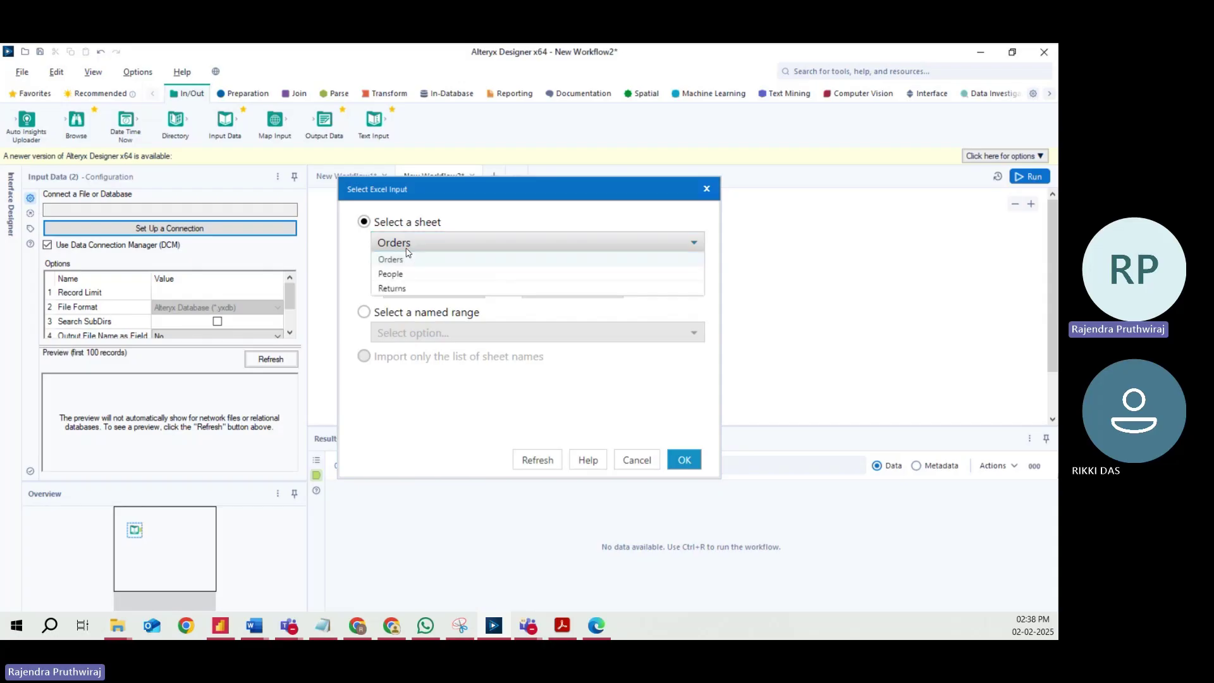
{"action": "left_click", "coordinate": [401, 260]}
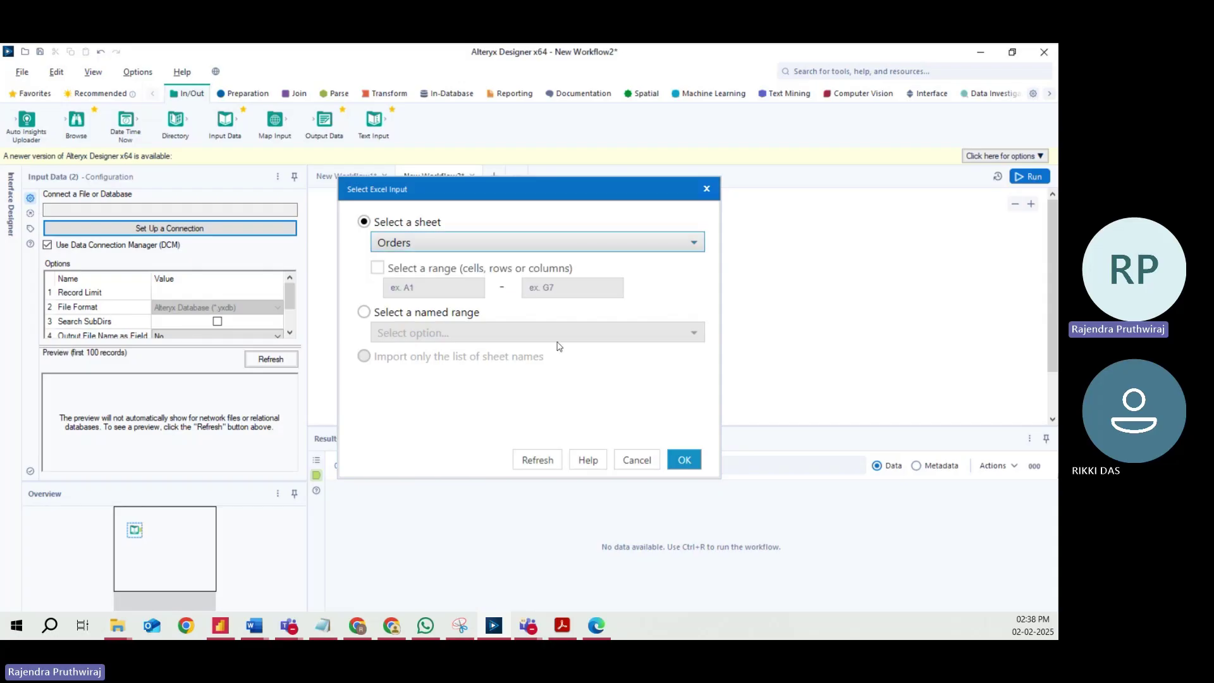
{"action": "left_click", "coordinate": [684, 461]}
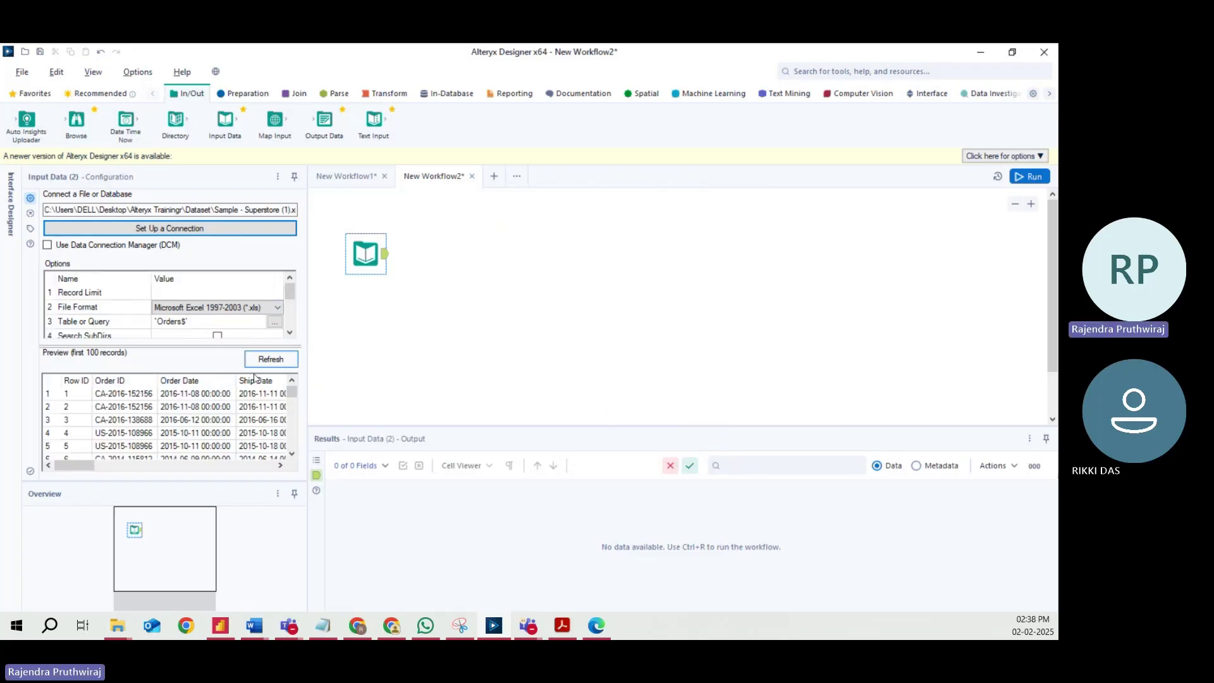
Examine the Input Data tool's options and its preview of the Orders records, including the Customer and Segment columns.
{"action": "scroll", "coordinate": [120, 403], "scroll_direction": "down", "scroll_amount": 1}
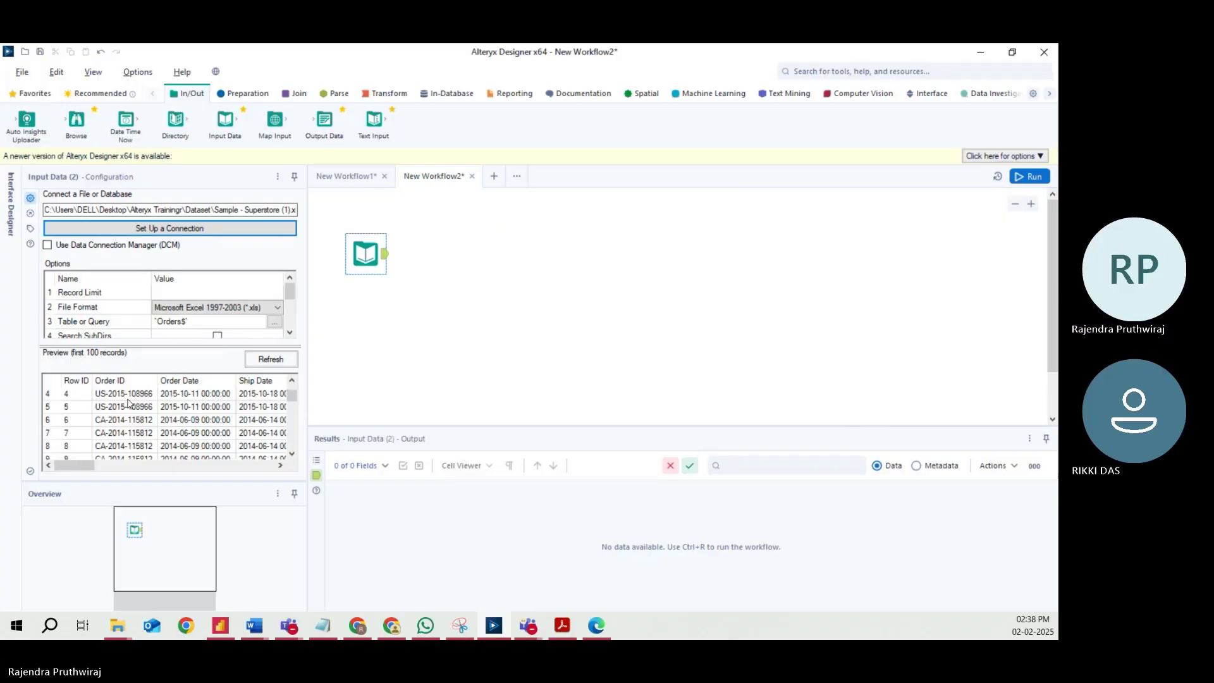
{"action": "scroll", "coordinate": [127, 402], "scroll_direction": "down", "scroll_amount": 6}
{"action": "scroll", "coordinate": [128, 403], "scroll_direction": "up", "scroll_amount": 6}
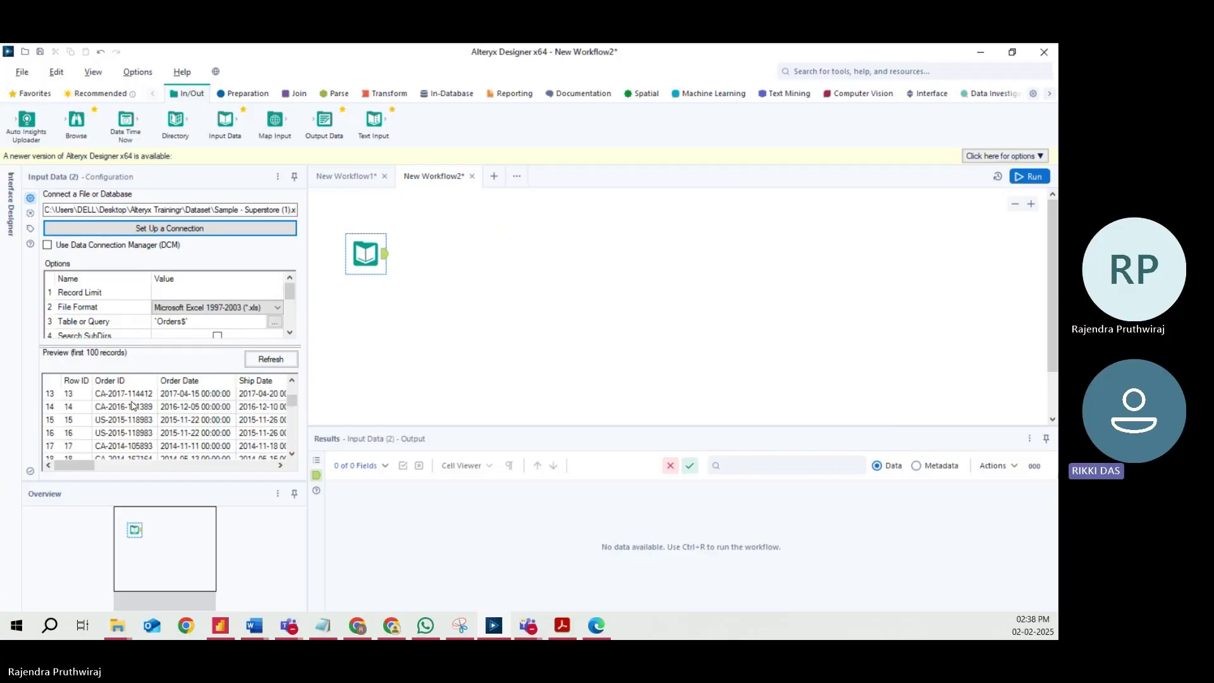
{"action": "left_click_drag", "start_coordinate": [82, 468], "coordinate": [144, 470]}
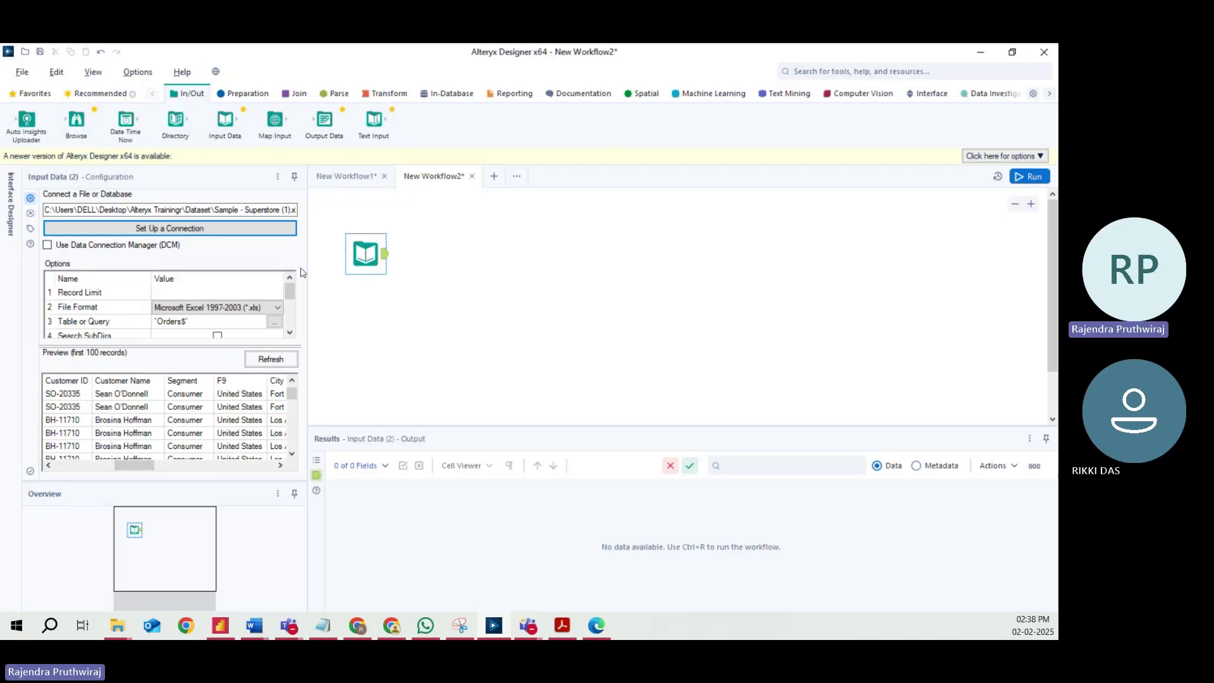
{"action": "scroll", "coordinate": [291, 294], "scroll_direction": "down", "scroll_amount": 1}
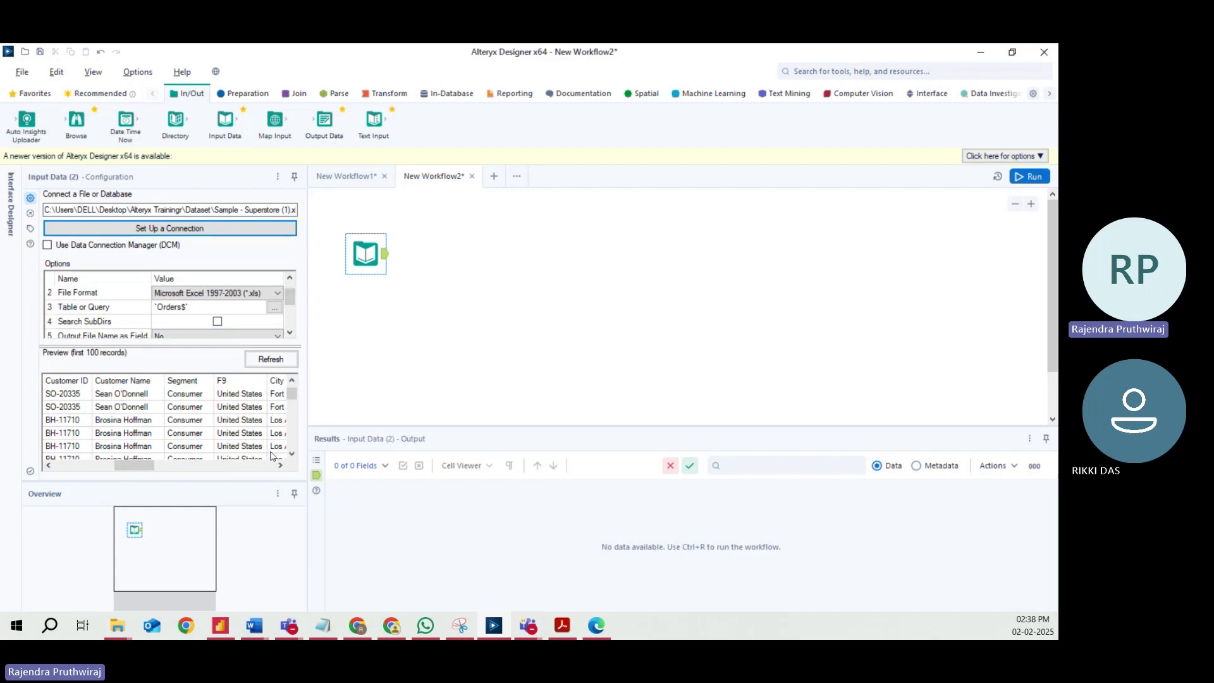
{"action": "left_click", "coordinate": [292, 407]}
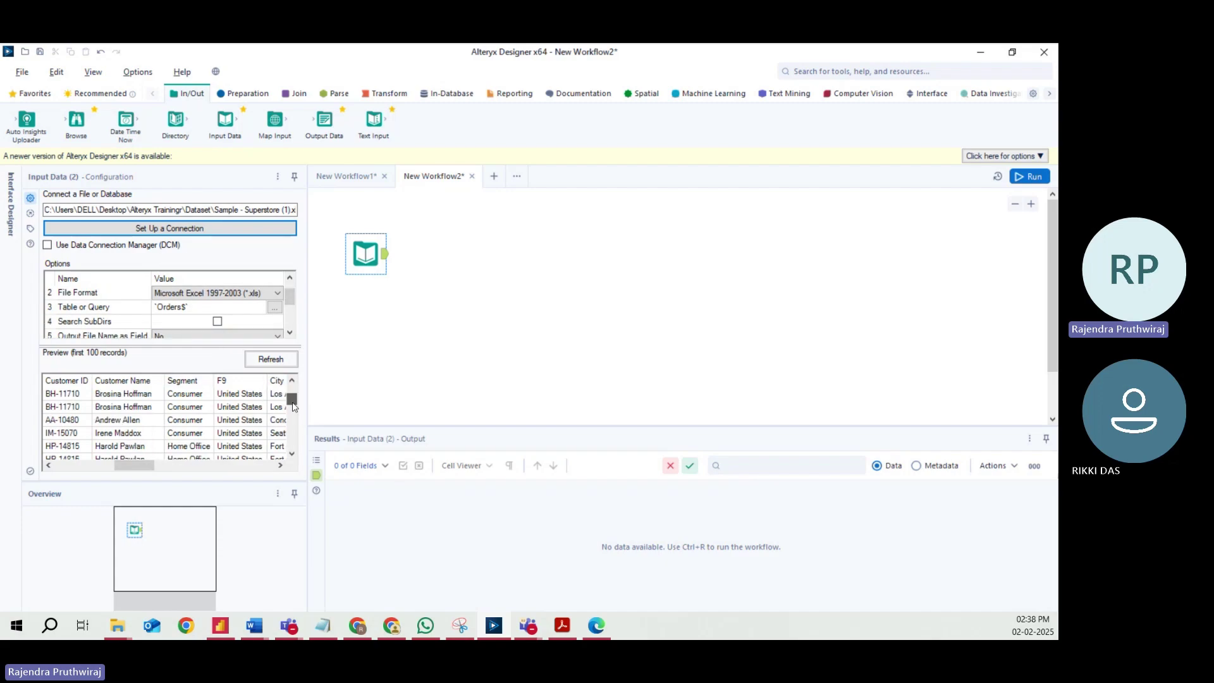
Look through the Input Data preview records, from the Row ID and Order ID columns across to Sales and Profit.
{"action": "mouse_move", "coordinate": [293, 406]}
{"action": "left_mouse_down"}
{"action": "mouse_move", "coordinate": [294, 446]}
{"action": "mouse_move", "coordinate": [299, 398]}
{"action": "left_mouse_up"}
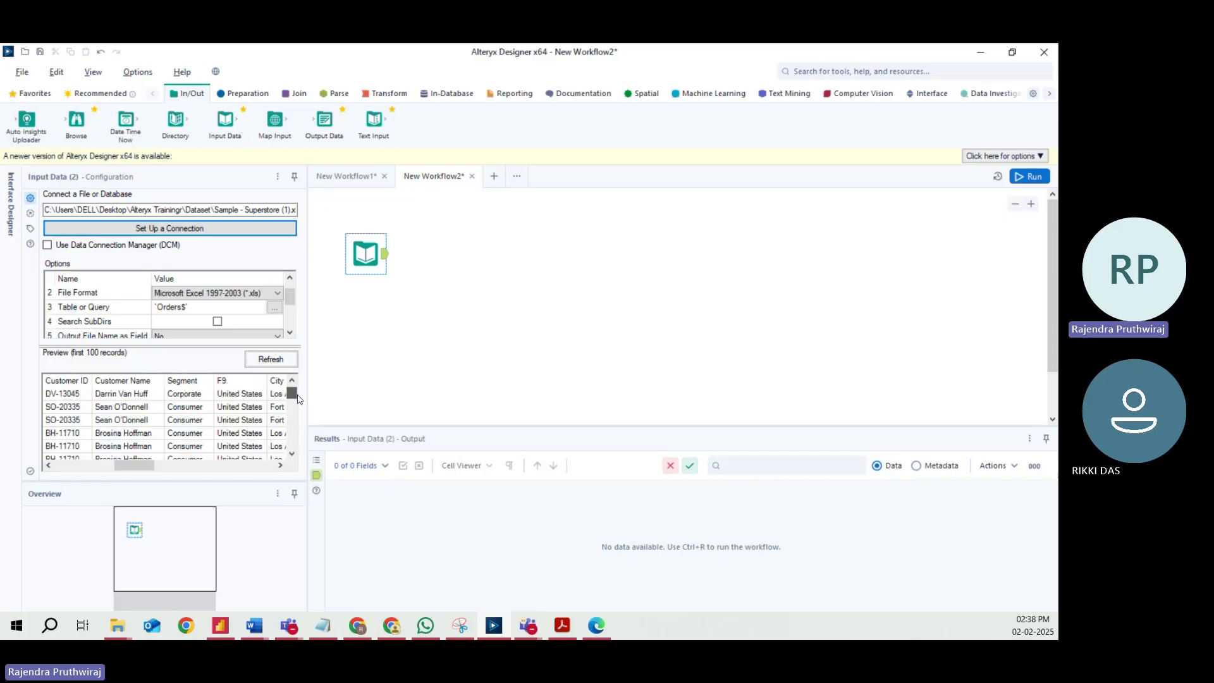
{"action": "left_click_drag", "start_coordinate": [137, 470], "coordinate": [76, 470]}
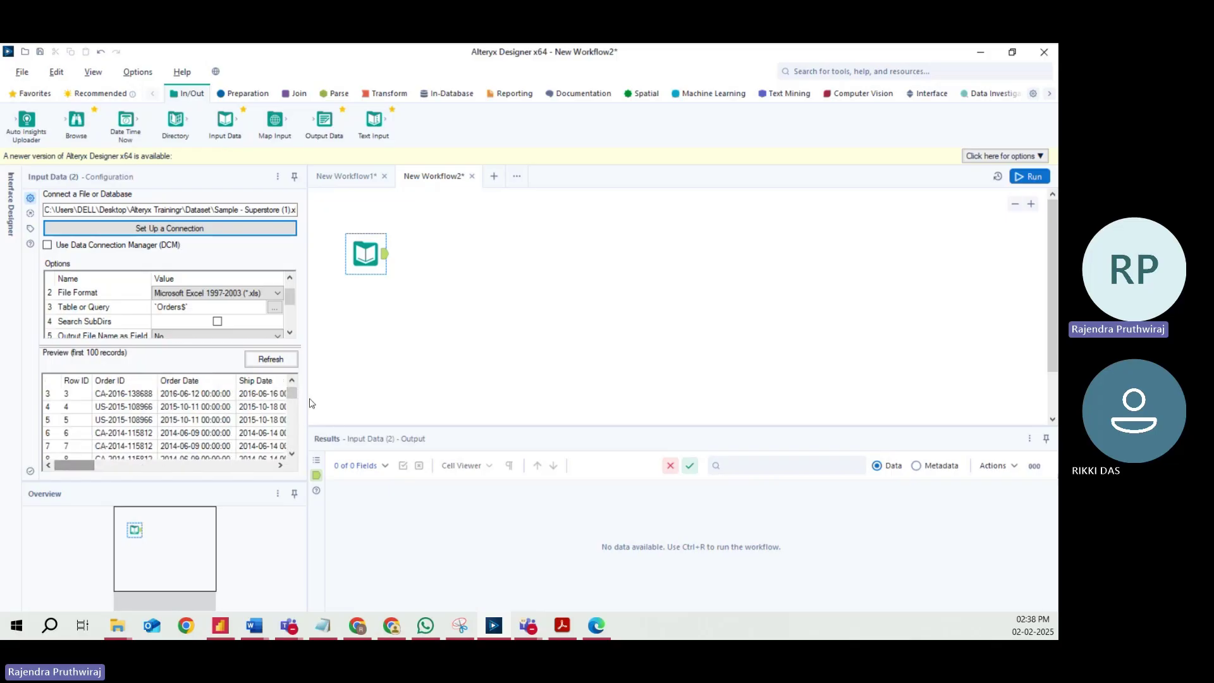
{"action": "left_click_drag", "start_coordinate": [292, 393], "coordinate": [292, 436]}
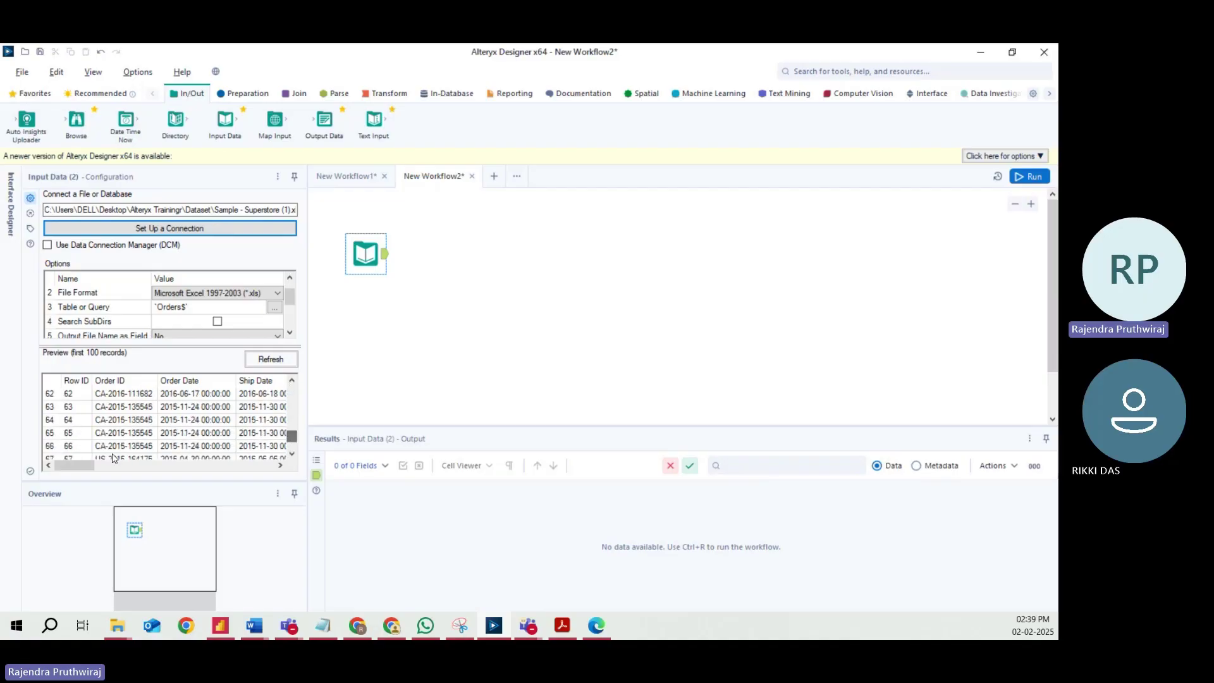
{"action": "left_click_drag", "start_coordinate": [60, 466], "coordinate": [240, 477]}
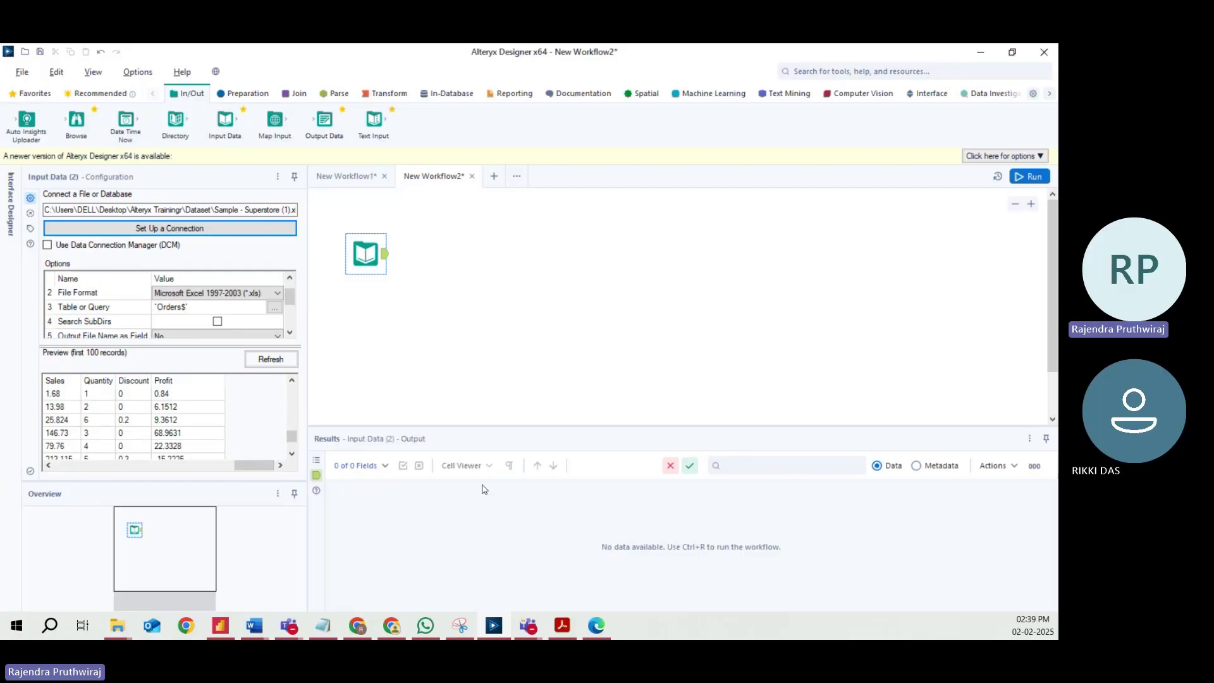
Run the workflow and review the Input Data tool's output records across the order, shipping, customer, location and product columns.
{"action": "left_click", "coordinate": [1035, 177]}
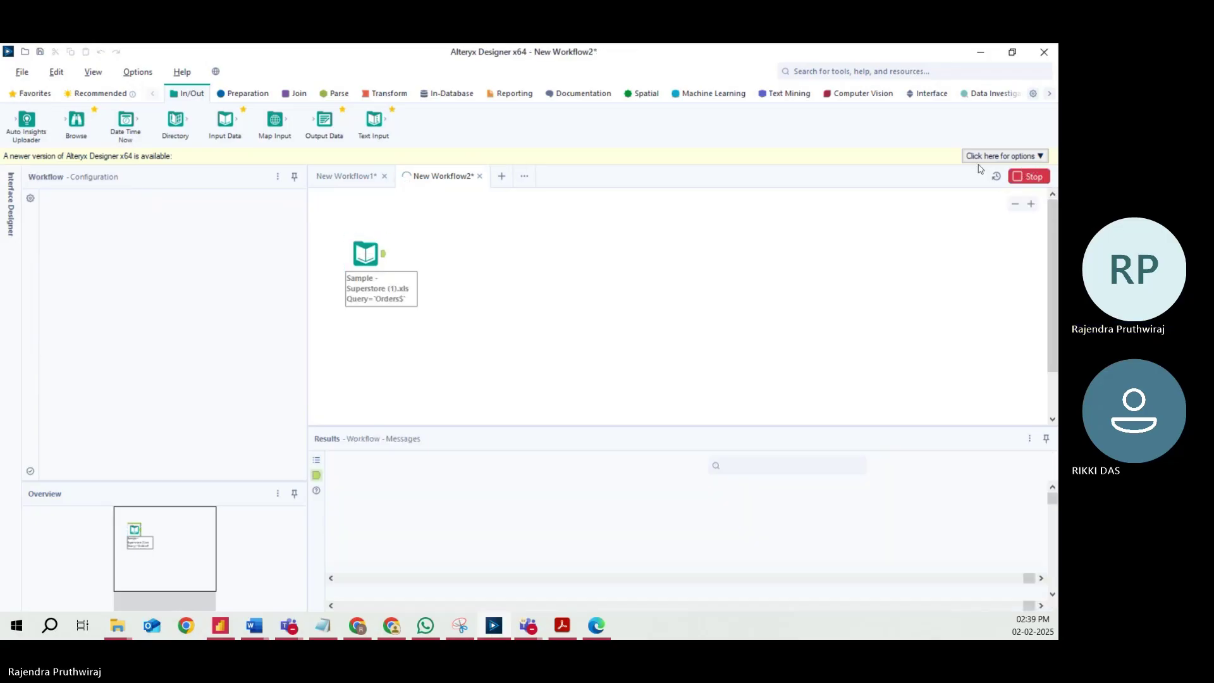
{"action": "left_click", "coordinate": [415, 528]}
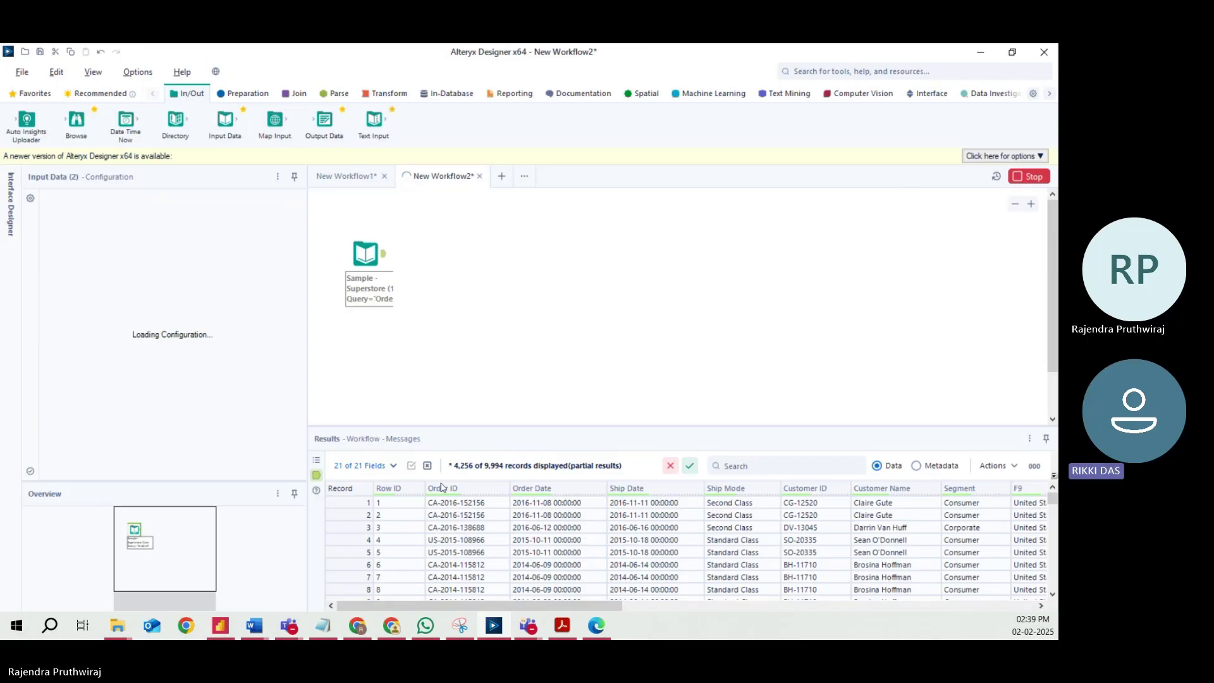
{"action": "left_click", "coordinate": [637, 367]}
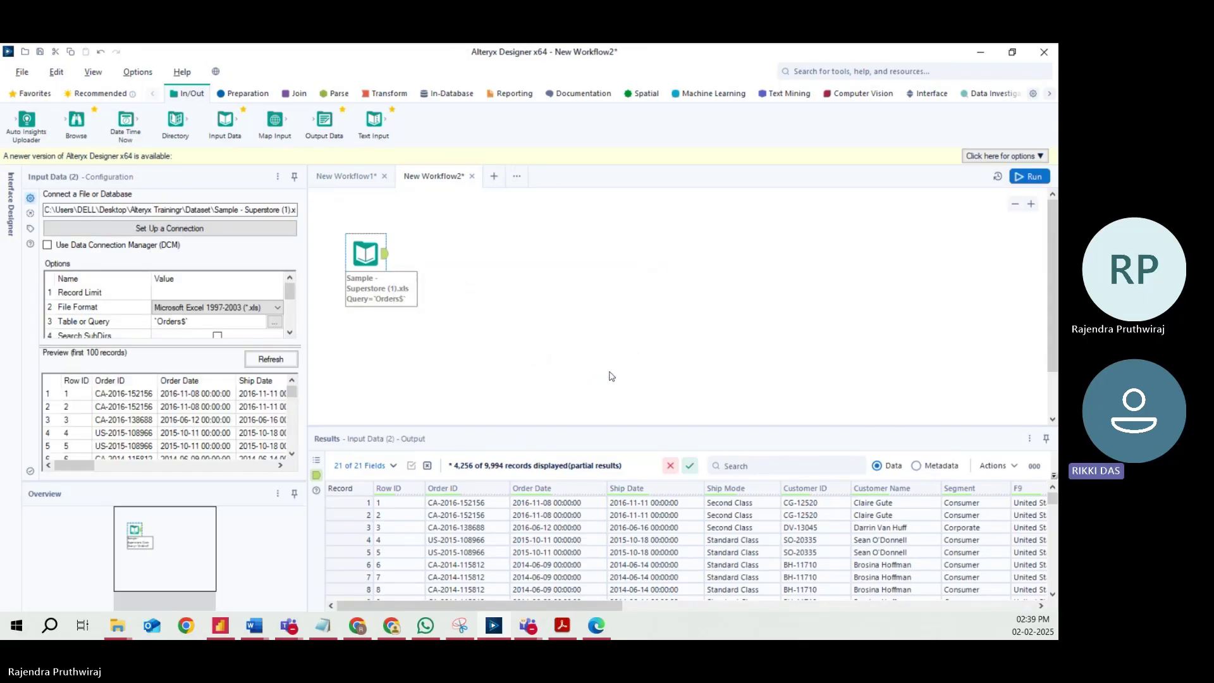
{"action": "left_click_drag", "start_coordinate": [455, 606], "coordinate": [556, 608]}
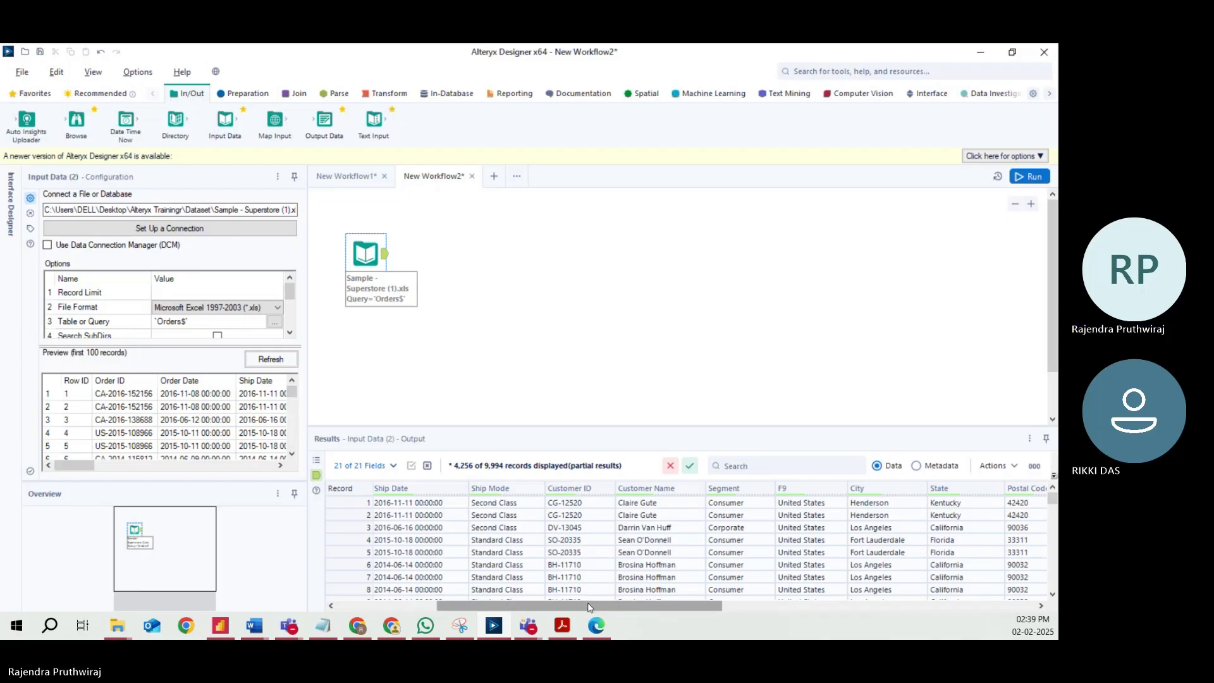
{"action": "left_click_drag", "start_coordinate": [588, 607], "coordinate": [797, 609]}
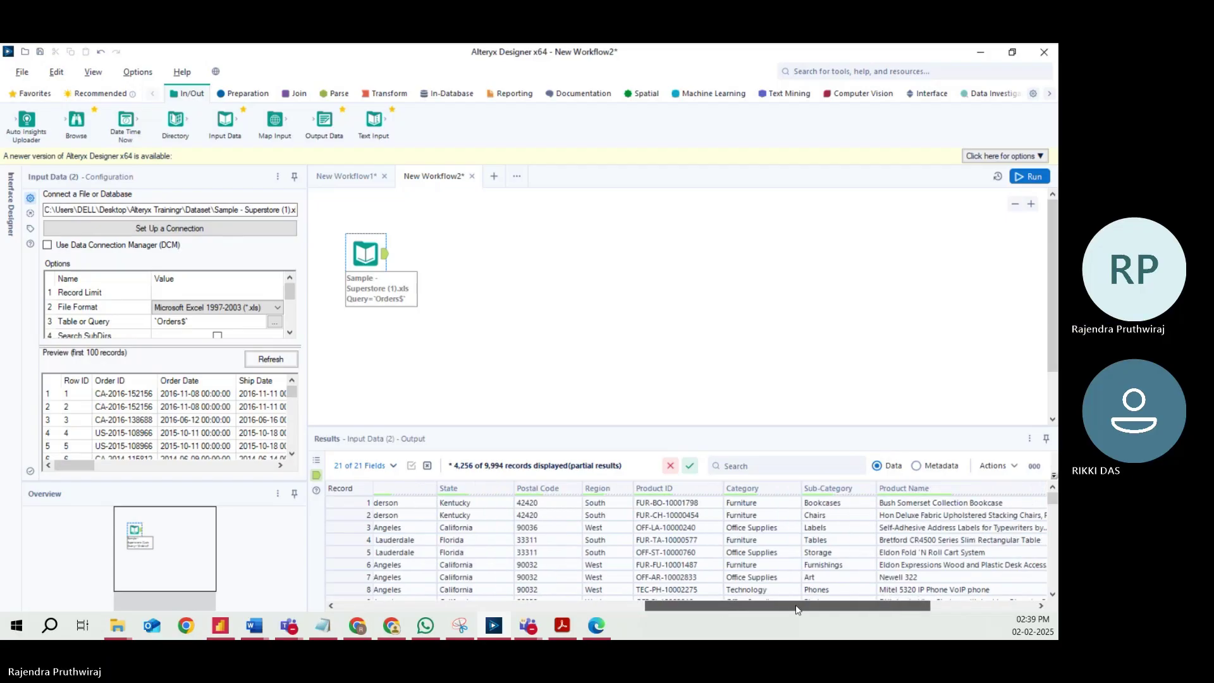
{"action": "left_click_drag", "start_coordinate": [797, 609], "coordinate": [428, 593]}
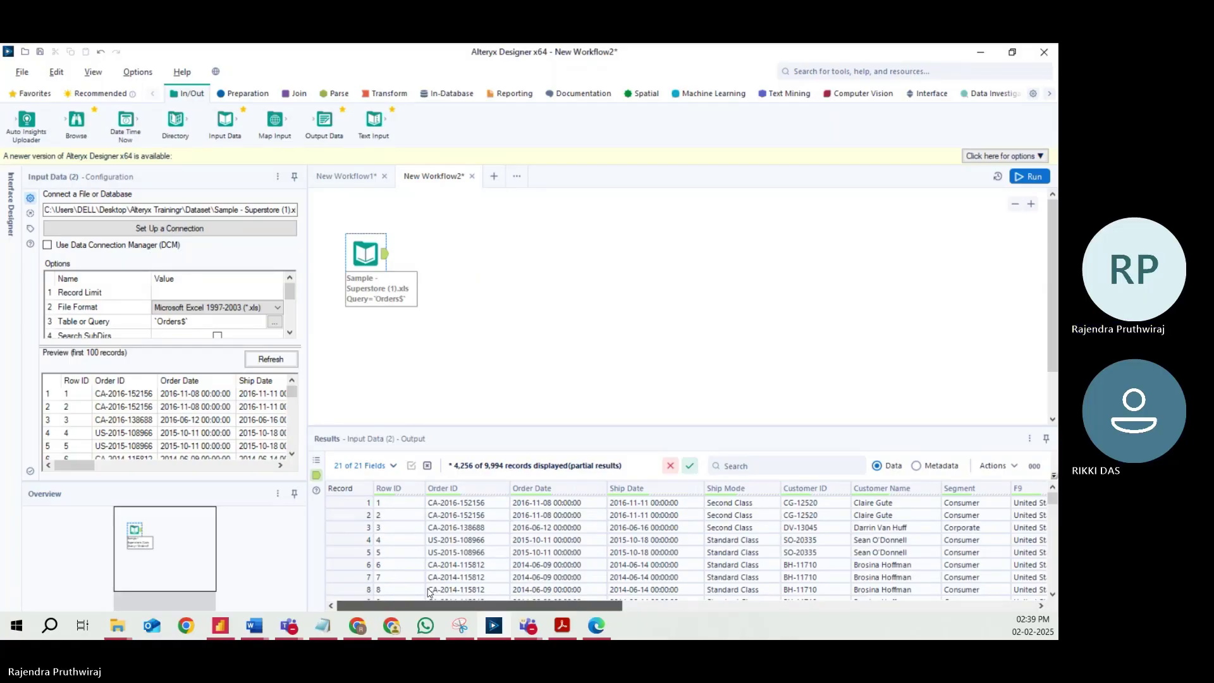
{"action": "left_click_drag", "start_coordinate": [428, 592], "coordinate": [628, 622]}
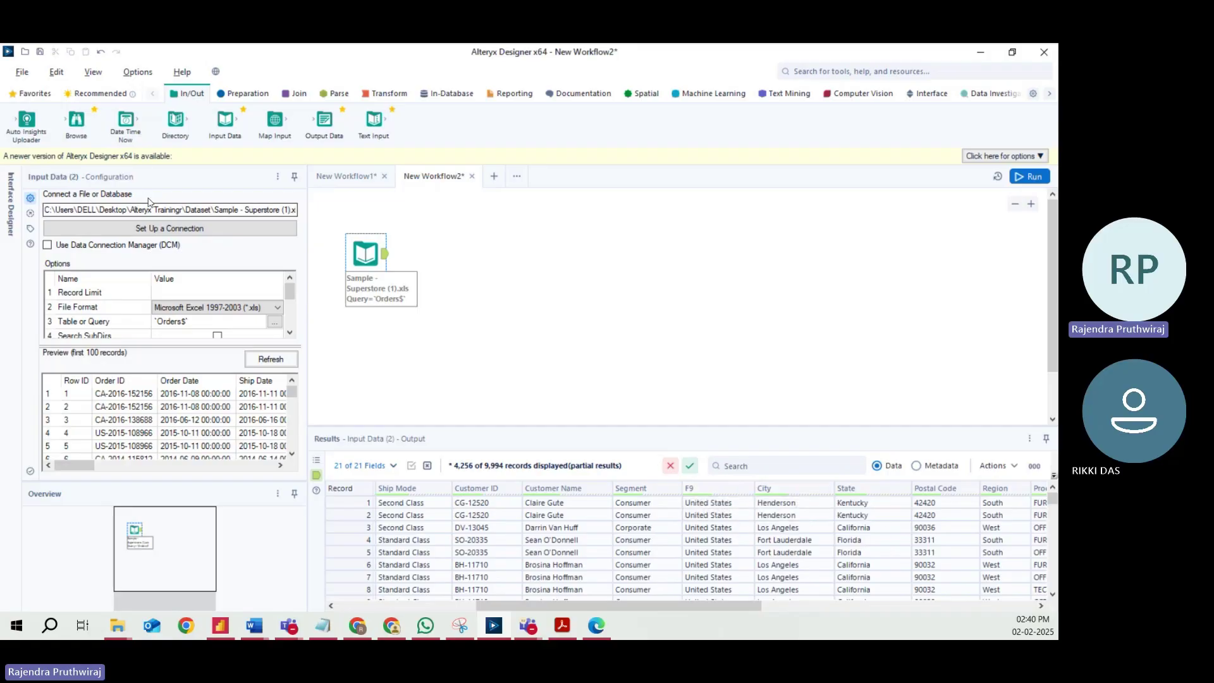
Add a Browse tool connected to the Input Data tool's output, run the workflow and dismiss the run-time message.
{"action": "mouse_move", "coordinate": [76, 120]}
{"action": "left_mouse_down"}
{"action": "mouse_move", "coordinate": [460, 232]}
{"action": "mouse_move", "coordinate": [444, 250]}
{"action": "mouse_move", "coordinate": [434, 228]}
{"action": "mouse_move", "coordinate": [78, 123]}
{"action": "left_mouse_up"}
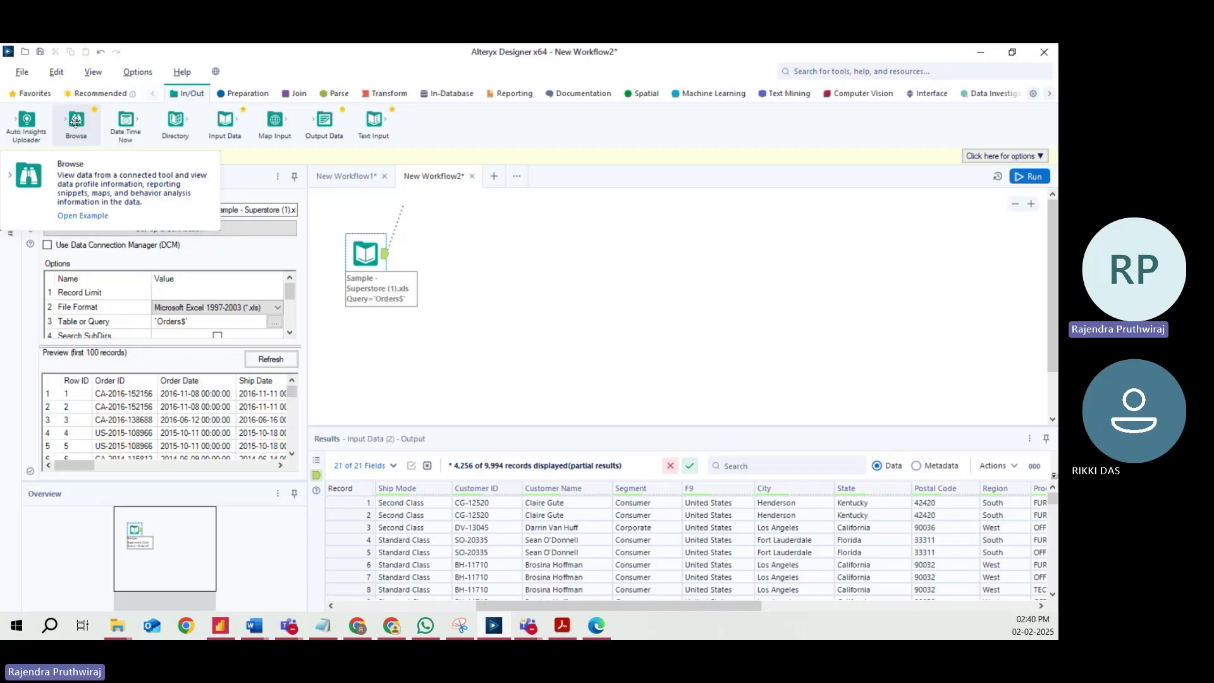
{"action": "left_click_drag", "start_coordinate": [75, 120], "coordinate": [450, 254]}
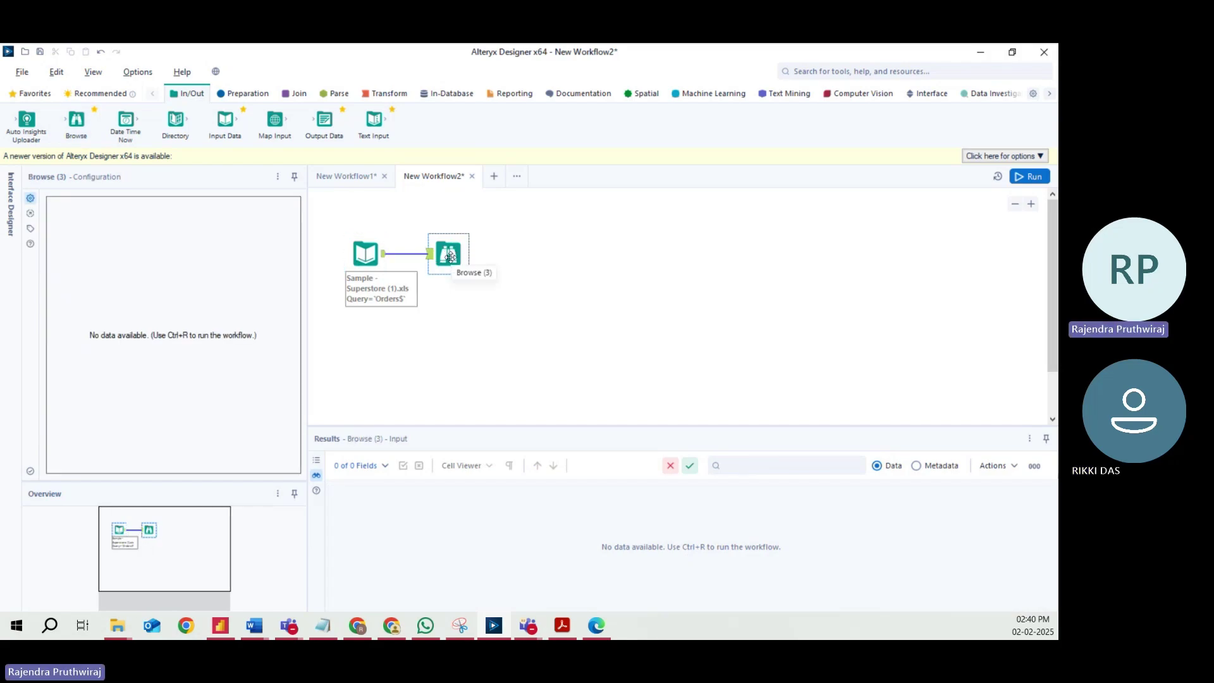
{"action": "left_click", "coordinate": [1029, 179]}
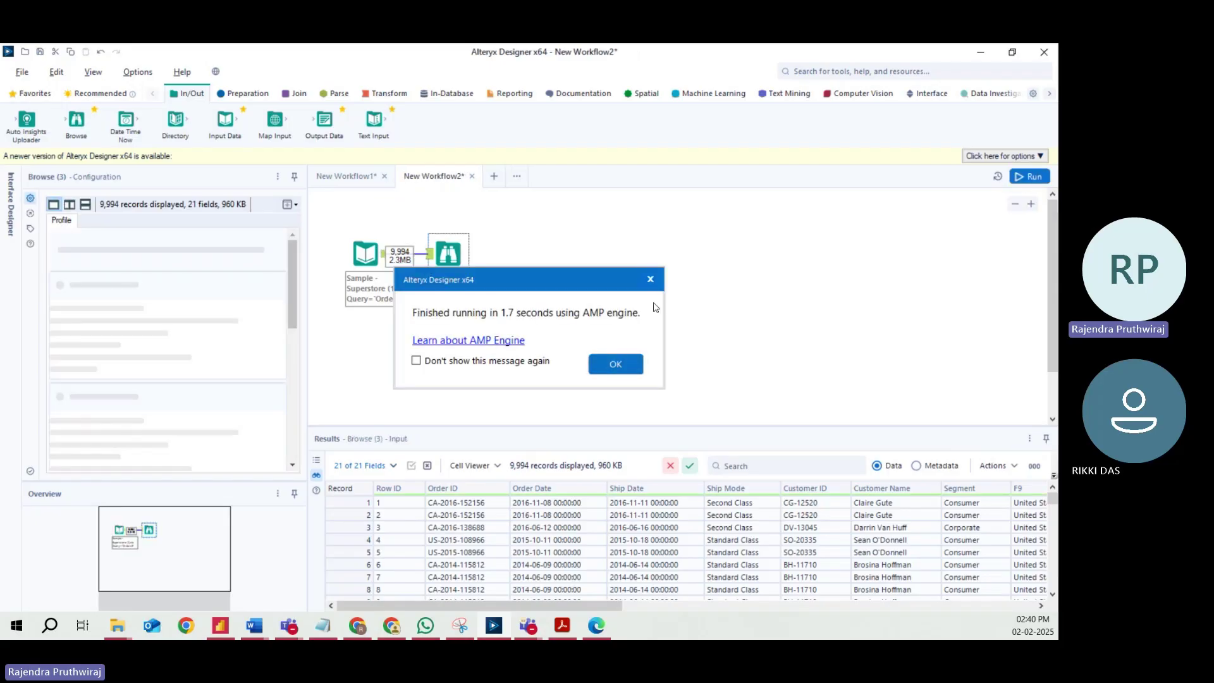
{"action": "left_click", "coordinate": [615, 364]}
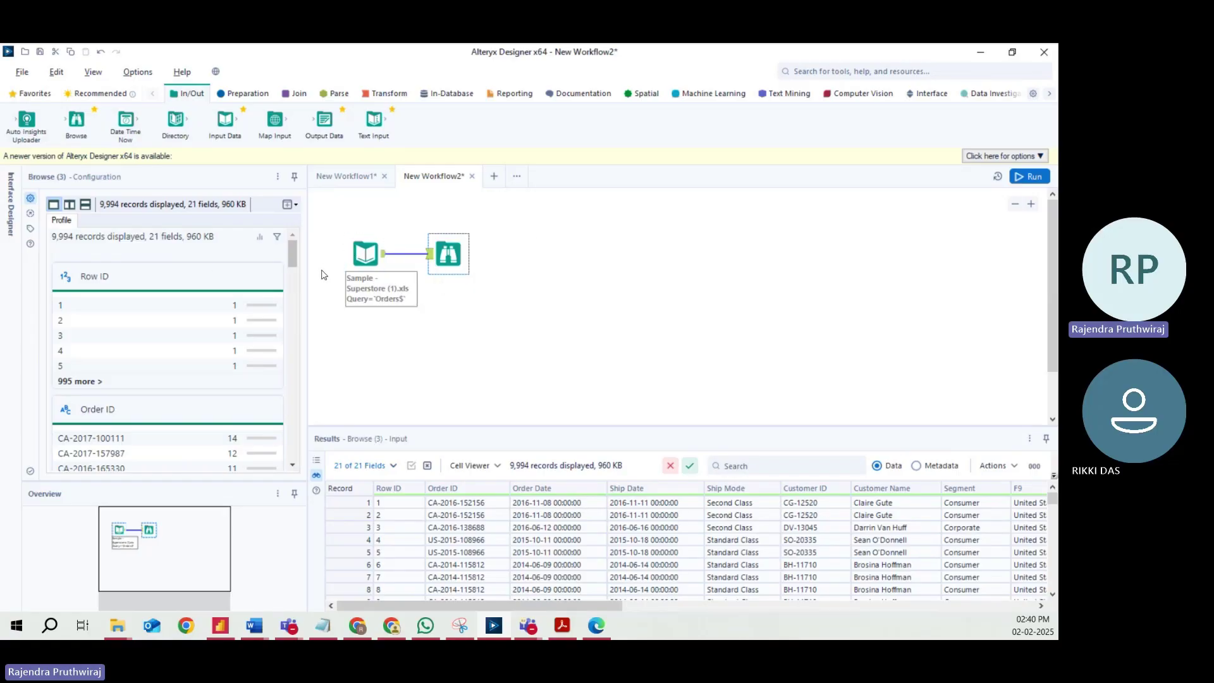
Widen the Browse tool's configuration pane and review the data profiles of the Row ID and Order ID fields.
{"action": "left_click_drag", "start_coordinate": [306, 277], "coordinate": [352, 278]}
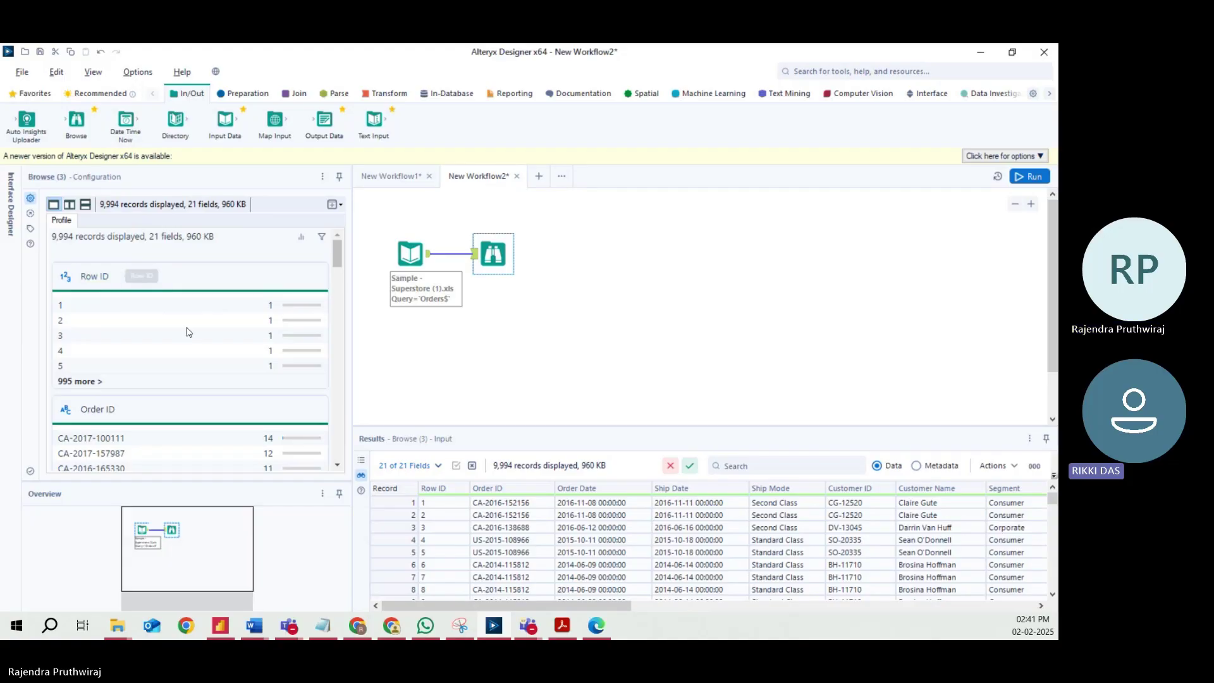
{"action": "mouse_move", "coordinate": [337, 258]}
{"action": "left_mouse_down"}
{"action": "mouse_move", "coordinate": [338, 273]}
{"action": "mouse_move", "coordinate": [338, 258]}
{"action": "left_mouse_up"}
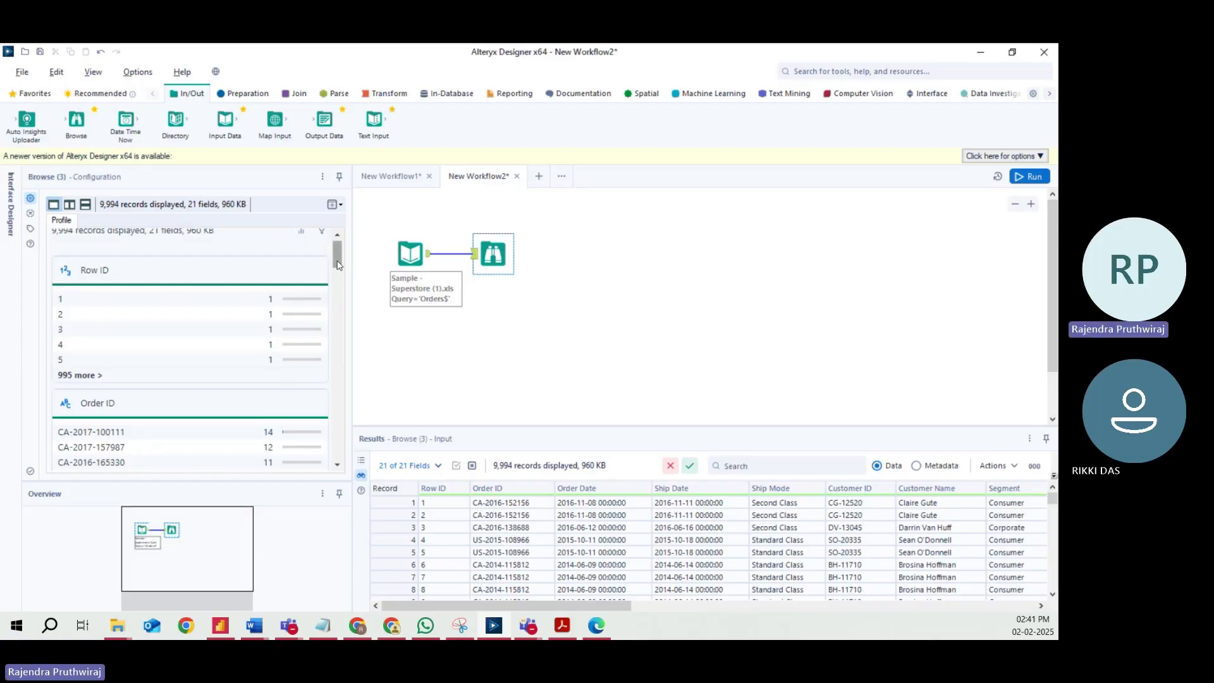
{"action": "scroll", "coordinate": [339, 267], "scroll_direction": "down", "scroll_amount": 1}
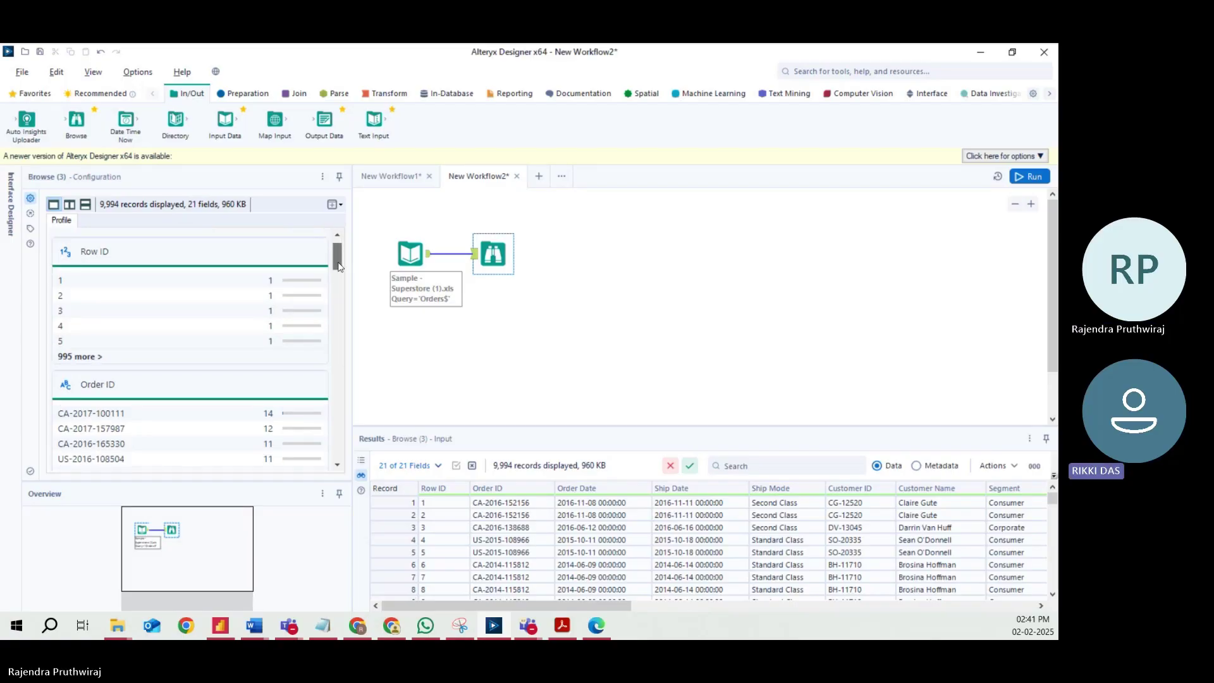
{"action": "left_click_drag", "start_coordinate": [338, 266], "coordinate": [338, 276]}
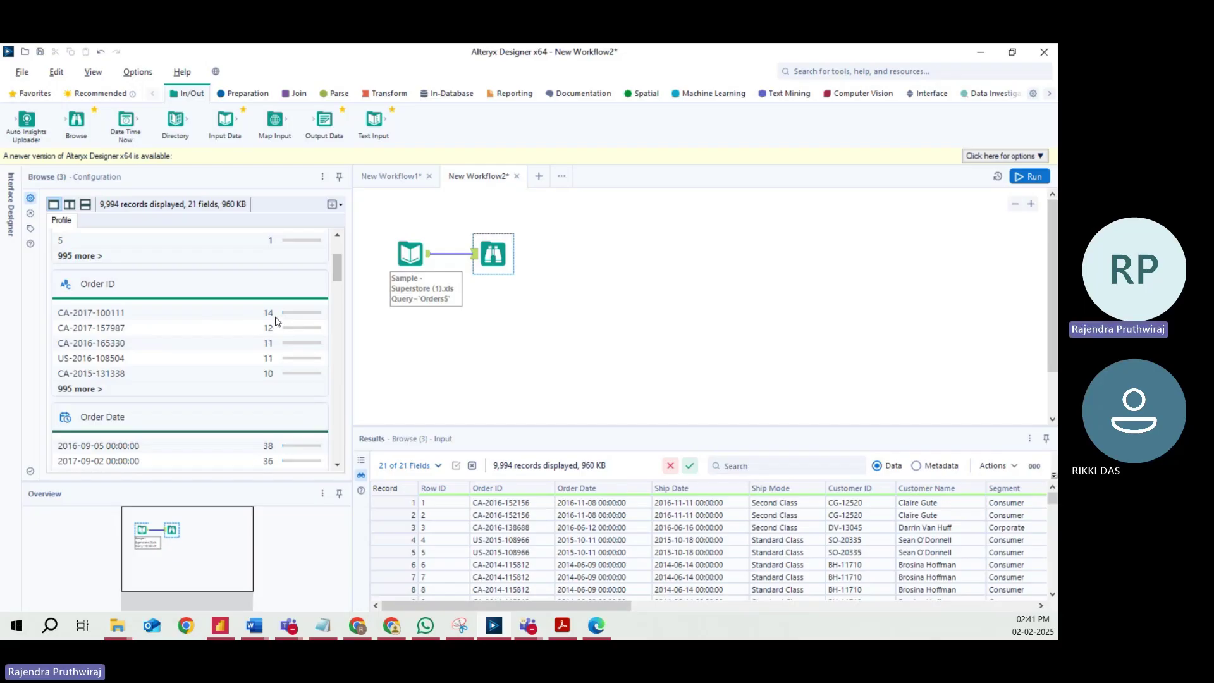
Expand the full list of distinct Order ID values in the Browse profile and look through their record counts.
{"action": "left_click", "coordinate": [80, 389]}
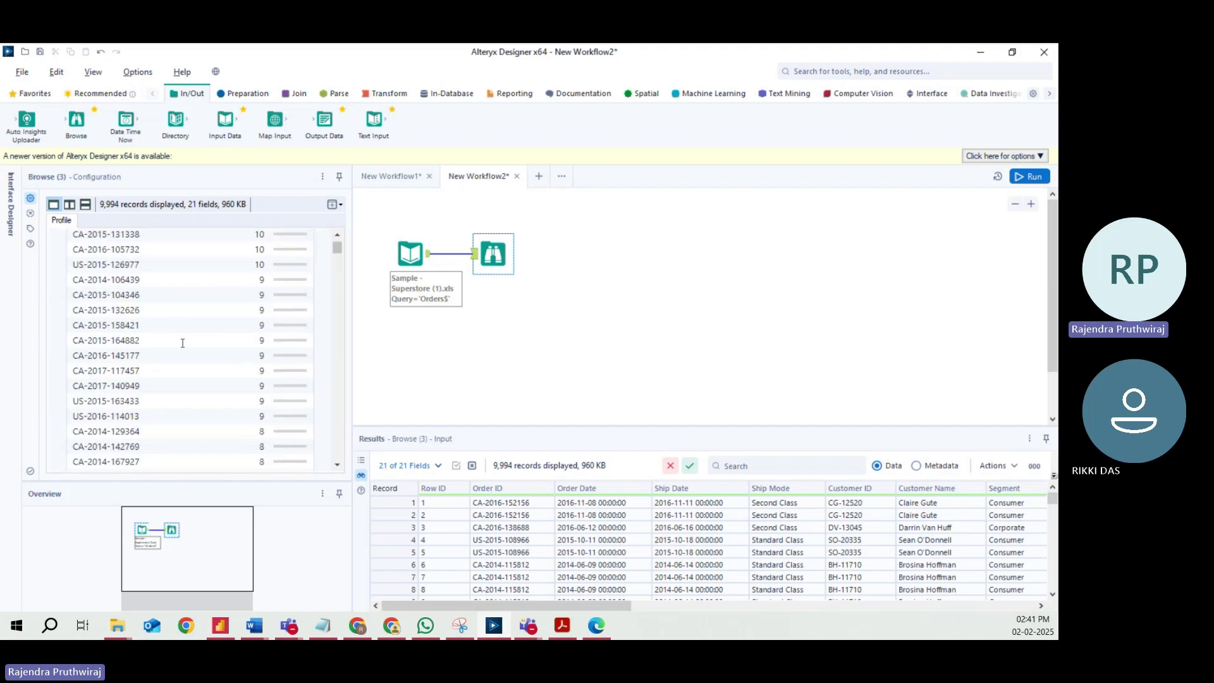
{"action": "scroll", "coordinate": [215, 364], "scroll_direction": "down", "scroll_amount": 10}
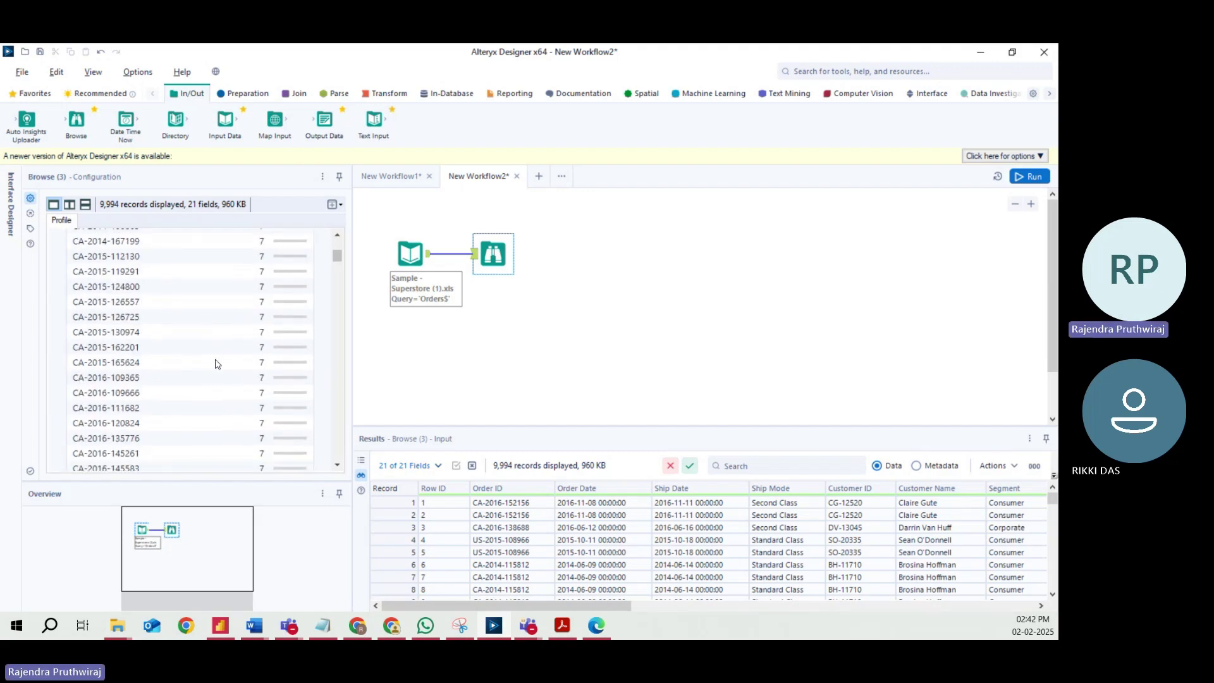
{"action": "scroll", "coordinate": [214, 363], "scroll_direction": "down", "scroll_amount": 3}
{"action": "left_click_drag", "start_coordinate": [338, 265], "coordinate": [333, 306]}
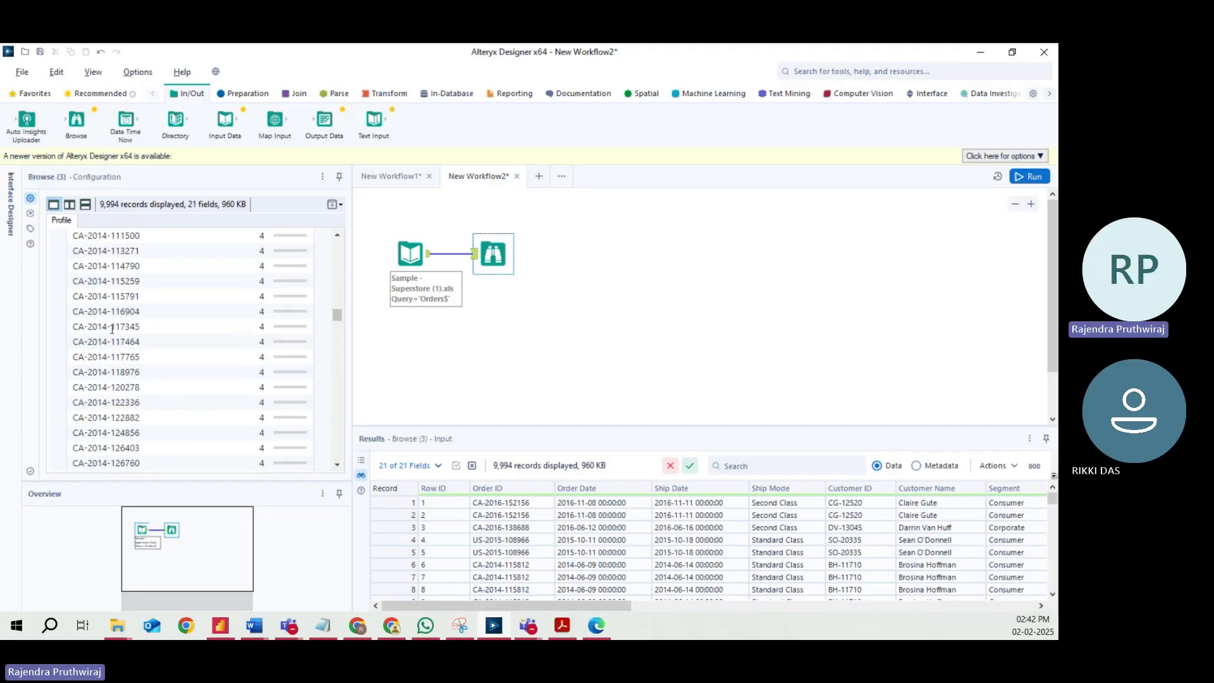
{"action": "left_click_drag", "start_coordinate": [110, 326], "coordinate": [139, 325]}
{"action": "left_click_drag", "start_coordinate": [336, 315], "coordinate": [337, 239]}
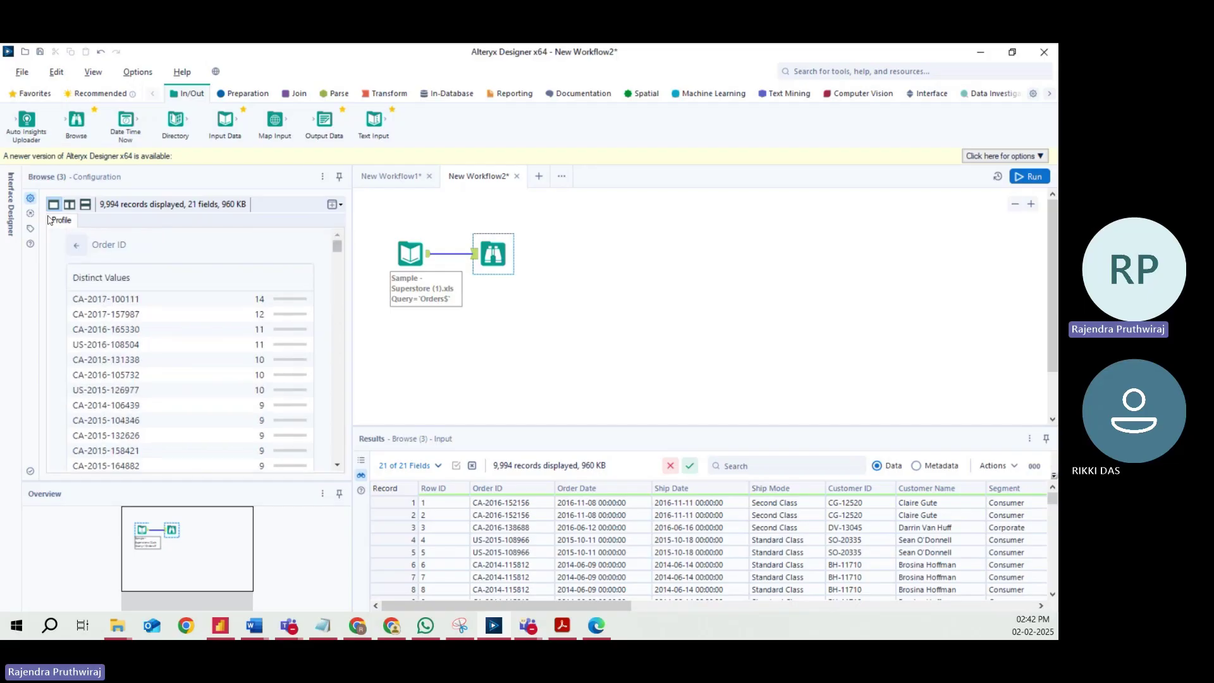
Leave the distinct values list and examine Order ID's profile summary: data type size, Ok, Unique, Null, Not Ok and Empty counts.
{"action": "left_click", "coordinate": [78, 247]}
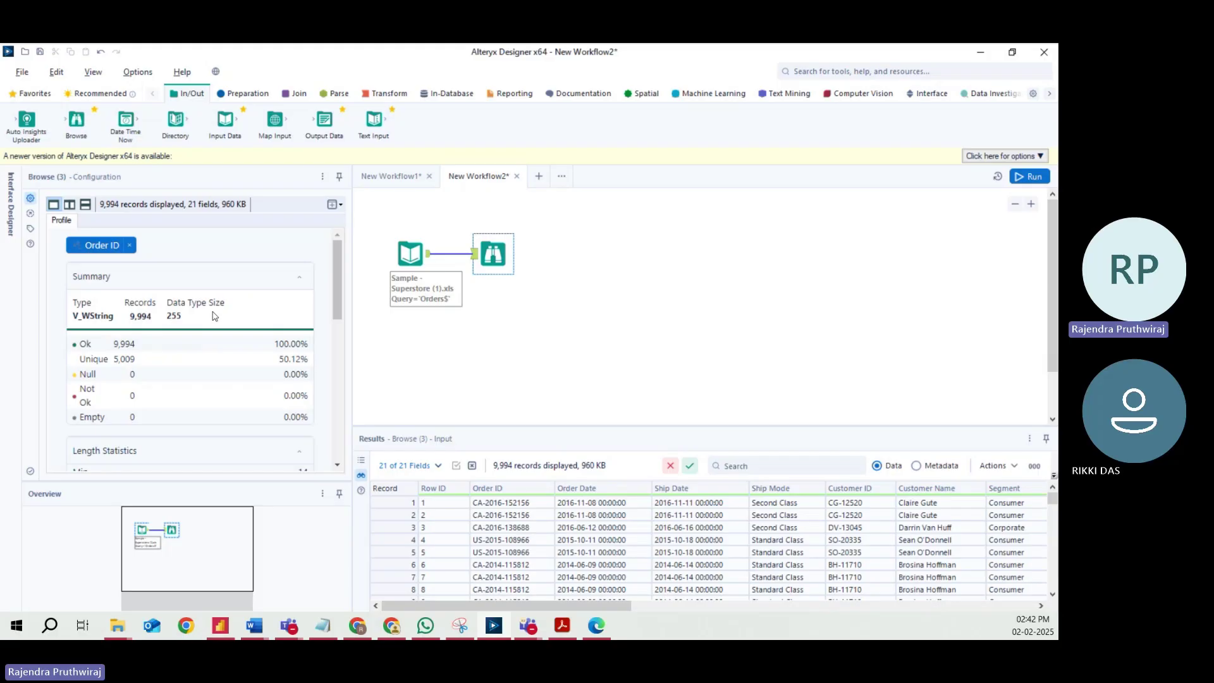
{"action": "double_click", "coordinate": [175, 314]}
{"action": "scroll", "coordinate": [334, 264], "scroll_direction": "down", "scroll_amount": 1}
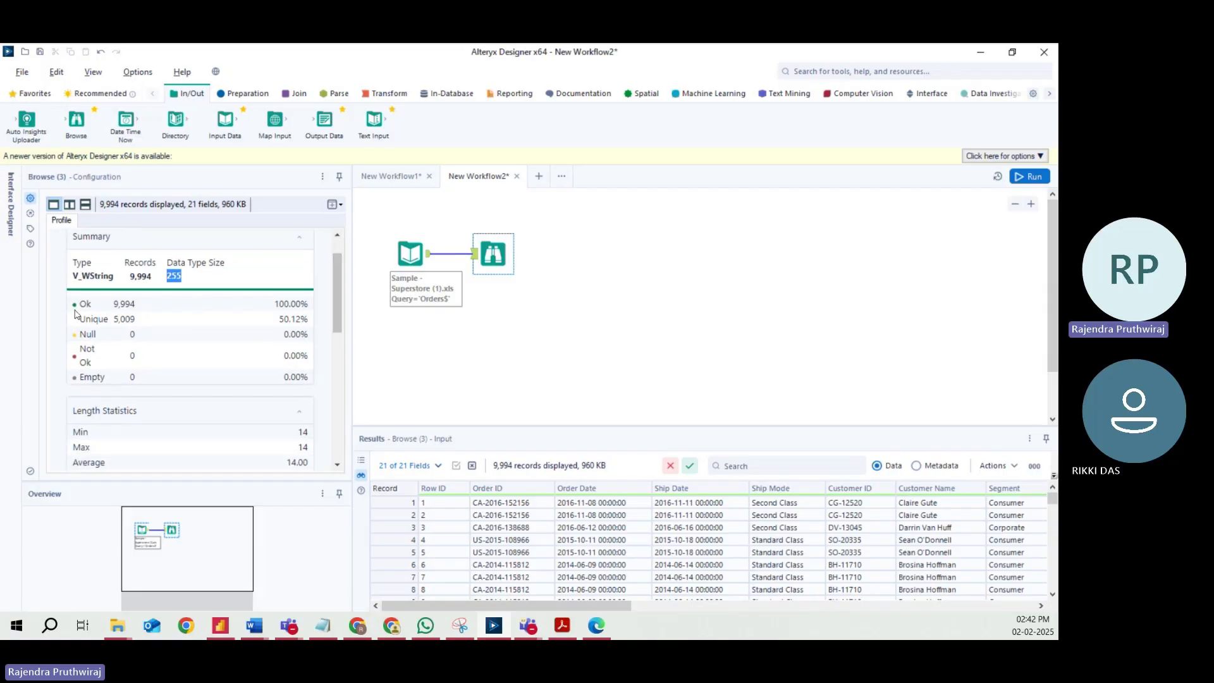
{"action": "left_click_drag", "start_coordinate": [77, 304], "coordinate": [291, 309]}
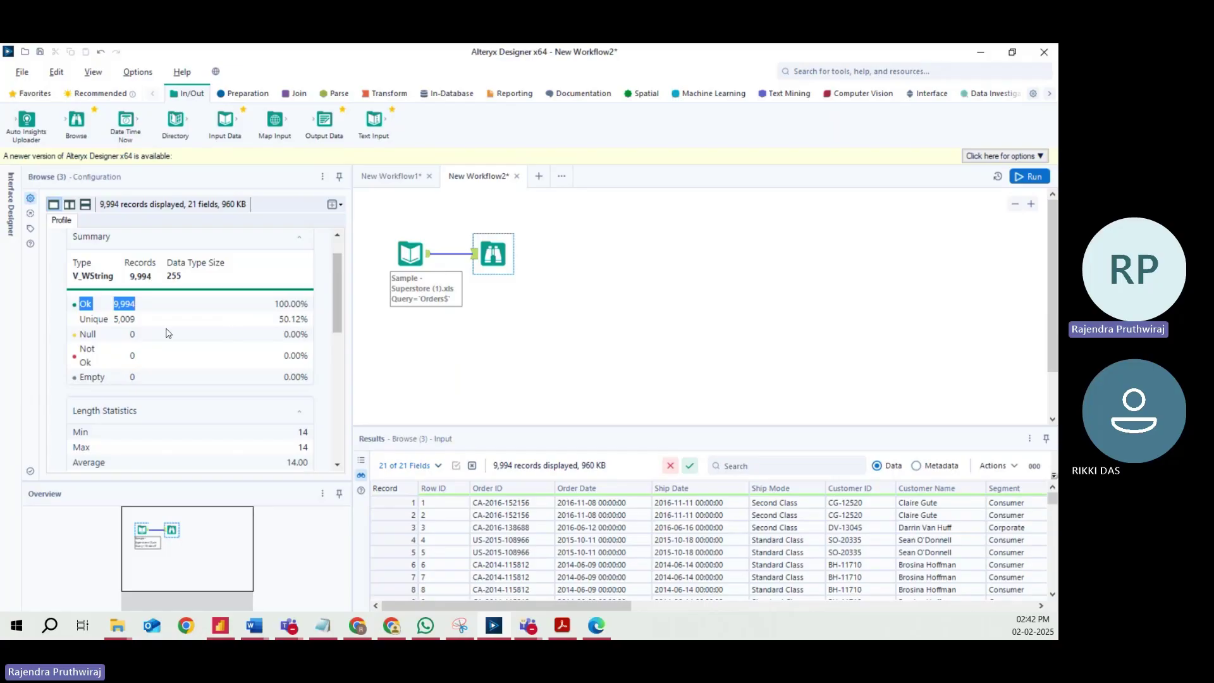
{"action": "left_click_drag", "start_coordinate": [142, 323], "coordinate": [113, 324]}
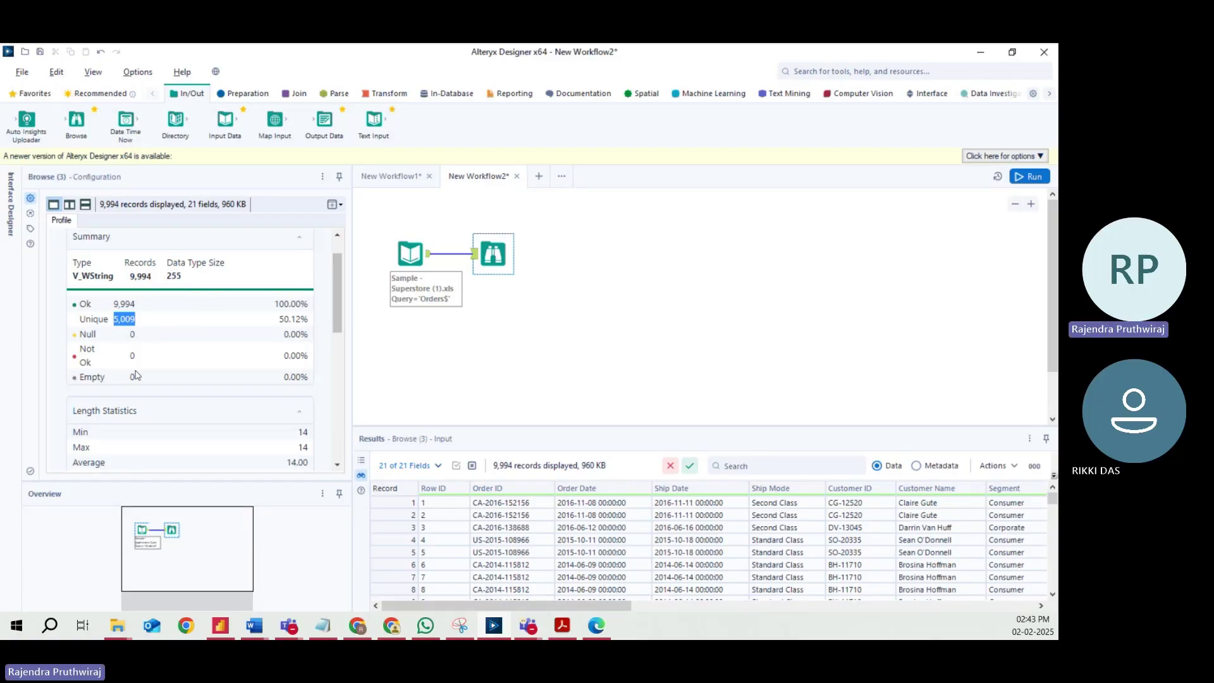
{"action": "left_click_drag", "start_coordinate": [85, 377], "coordinate": [184, 379]}
{"action": "left_click_drag", "start_coordinate": [87, 349], "coordinate": [203, 334]}
{"action": "mouse_move", "coordinate": [333, 288]}
{"action": "left_mouse_down"}
{"action": "mouse_move", "coordinate": [333, 314]}
{"action": "mouse_move", "coordinate": [342, 303]}
{"action": "left_mouse_up"}
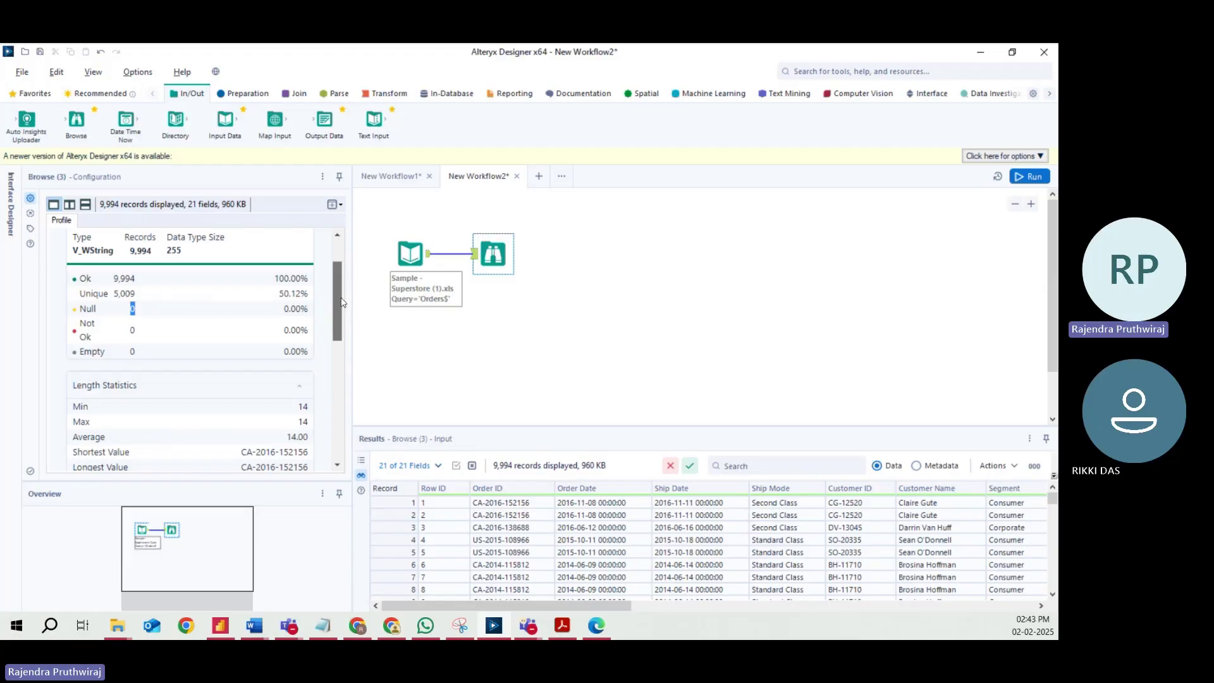
Examine Order ID's length statistics, including average, shortest and longest values, and return to the profile of all fields.
{"action": "left_click_drag", "start_coordinate": [342, 301], "coordinate": [341, 331]}
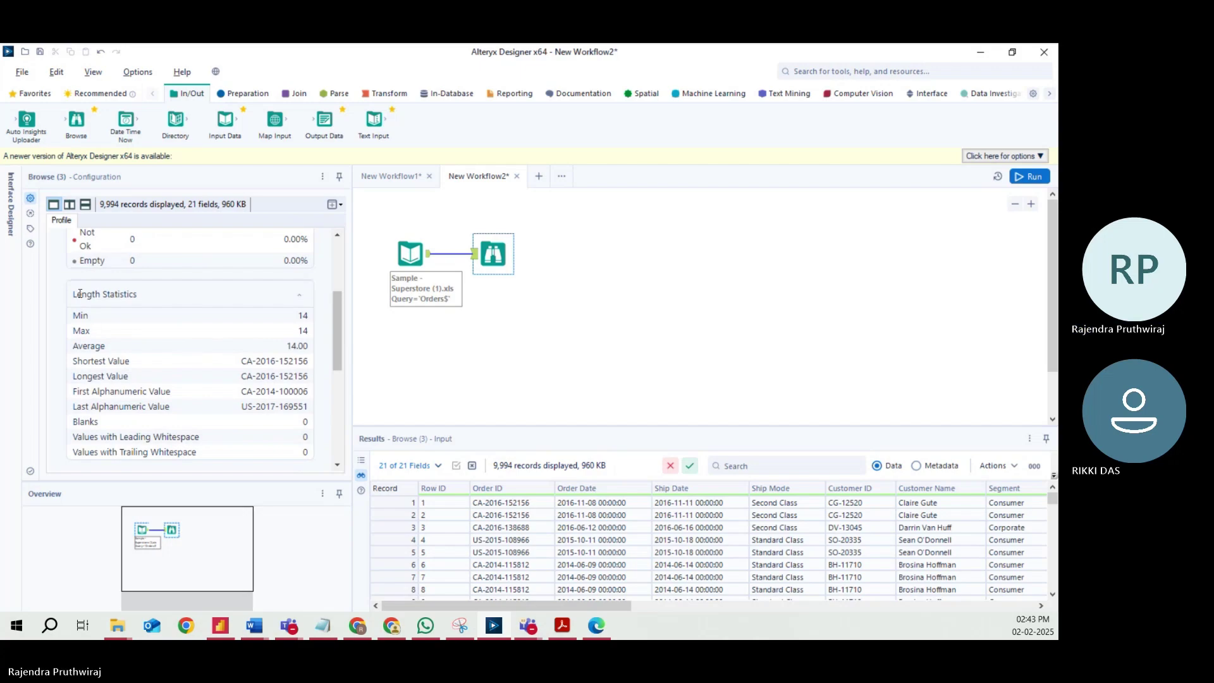
{"action": "left_click_drag", "start_coordinate": [73, 315], "coordinate": [314, 351]}
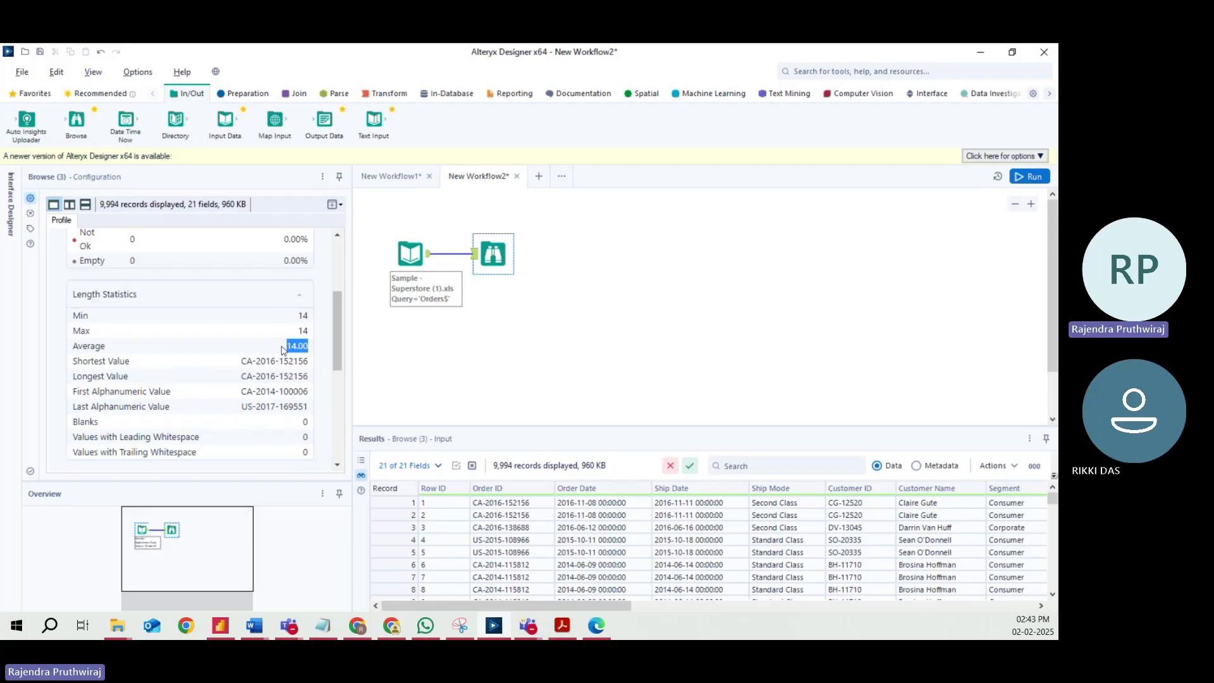
{"action": "left_click_drag", "start_coordinate": [286, 348], "coordinate": [218, 376]}
{"action": "left_click_drag", "start_coordinate": [338, 317], "coordinate": [338, 332]}
{"action": "left_click_drag", "start_coordinate": [109, 314], "coordinate": [335, 413]}
{"action": "scroll", "coordinate": [256, 389], "scroll_direction": "up", "scroll_amount": 10}
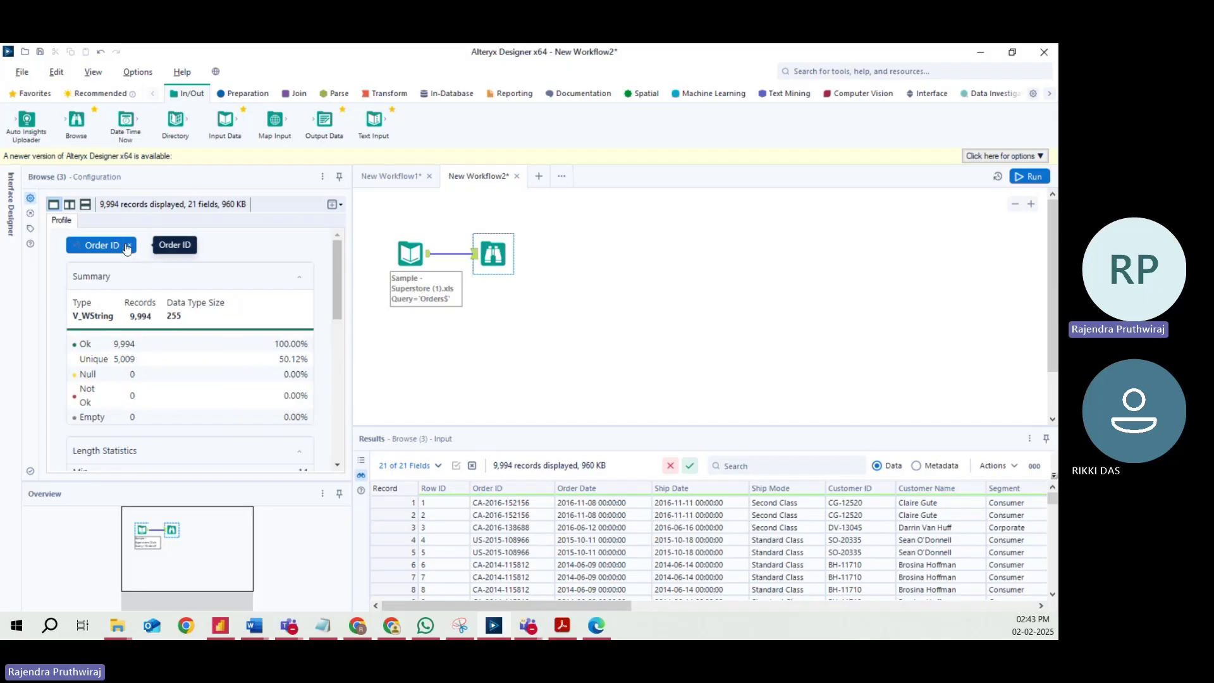
{"action": "left_click", "coordinate": [127, 247]}
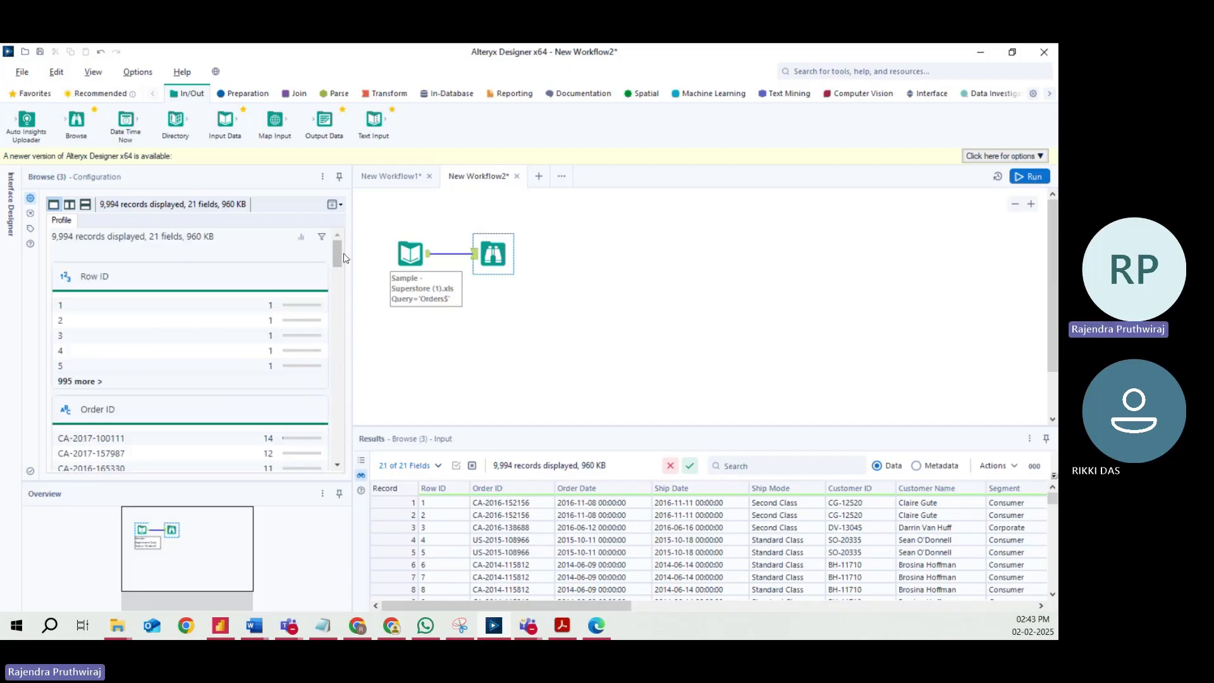
Open the Ship Mode field's profile and examine its frequent values chart and summary.
{"action": "left_click_drag", "start_coordinate": [340, 256], "coordinate": [335, 312]}
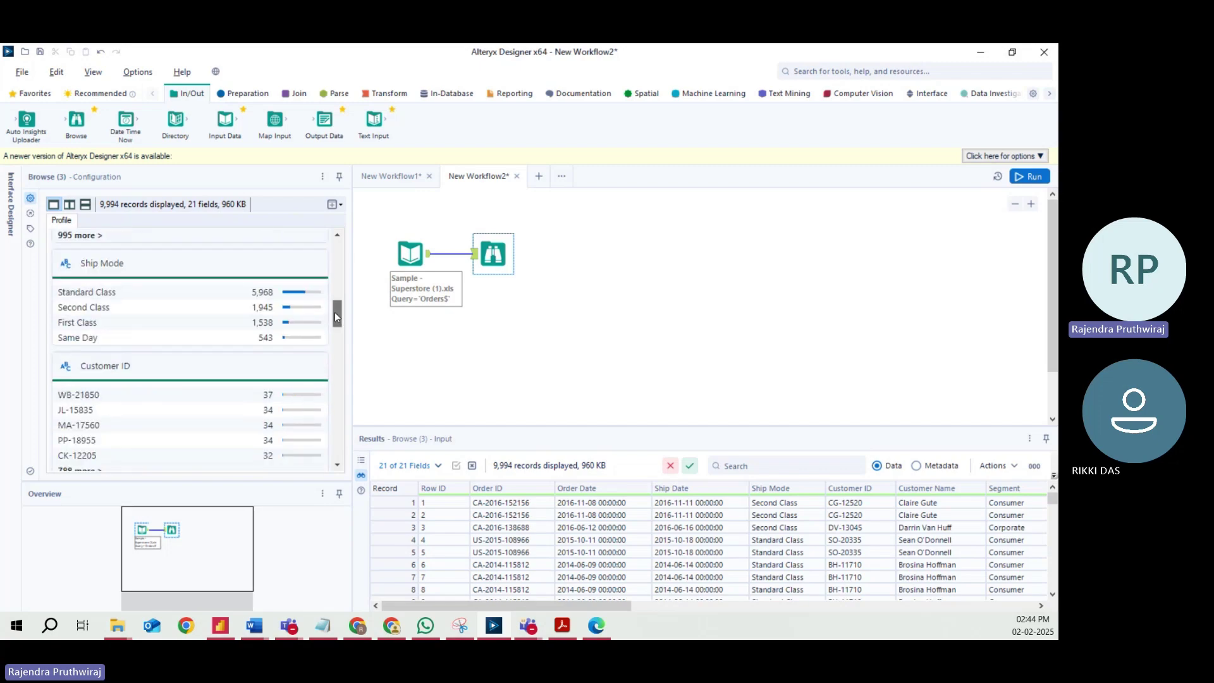
{"action": "left_click", "coordinate": [100, 264]}
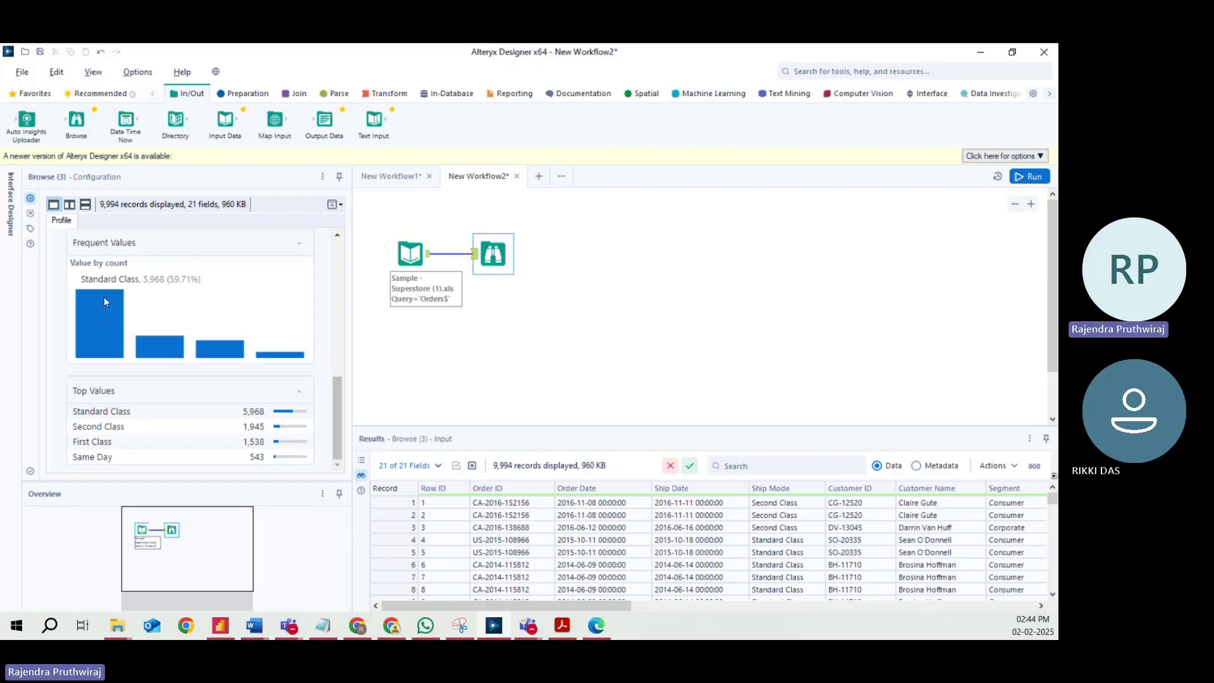
{"action": "mouse_move", "coordinate": [161, 344]}
{"action": "mouse_move", "coordinate": [286, 358]}
{"action": "mouse_move", "coordinate": [225, 357]}
{"action": "left_click_drag", "start_coordinate": [335, 402], "coordinate": [354, 273]}
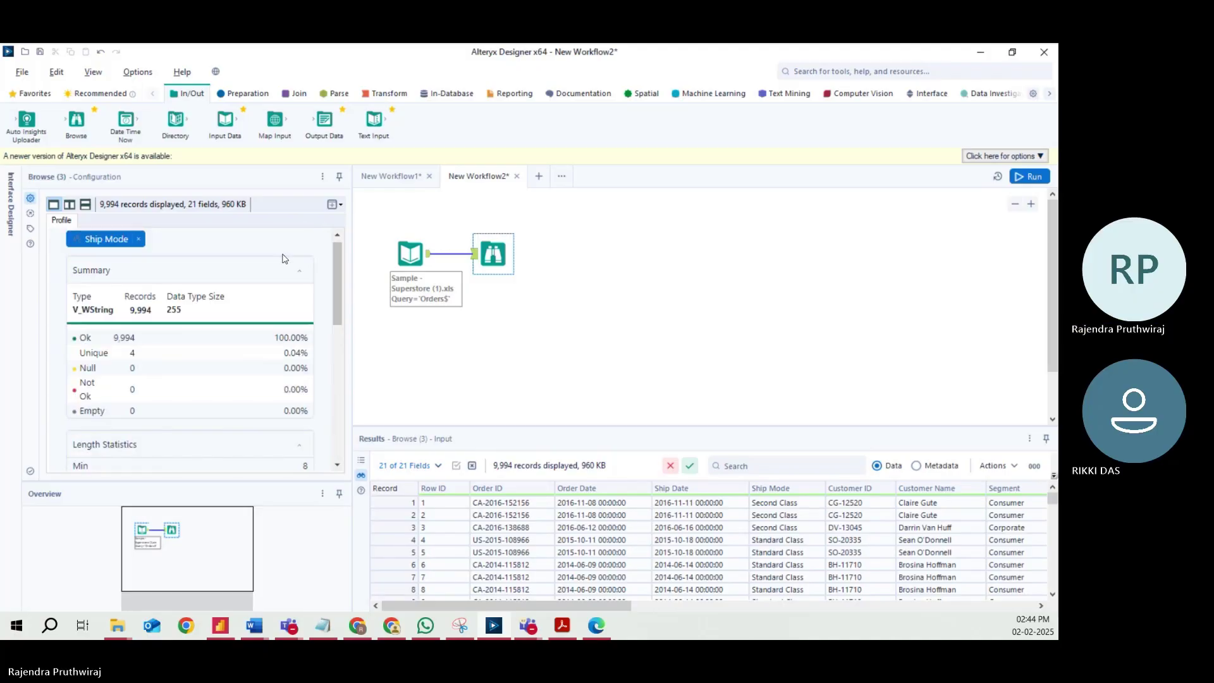
Leave the Ship Mode profile and look through the profiles of all fields down to Customer ID and back to Row ID.
{"action": "left_click", "coordinate": [137, 239]}
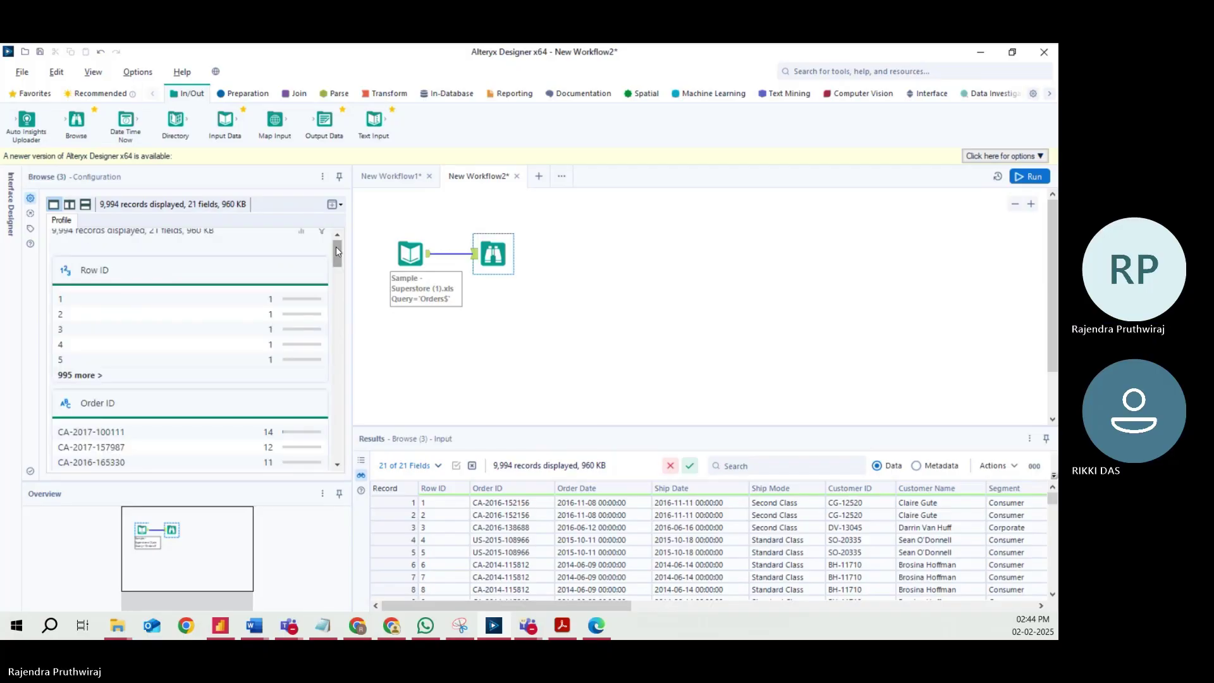
{"action": "left_click_drag", "start_coordinate": [336, 247], "coordinate": [339, 319]}
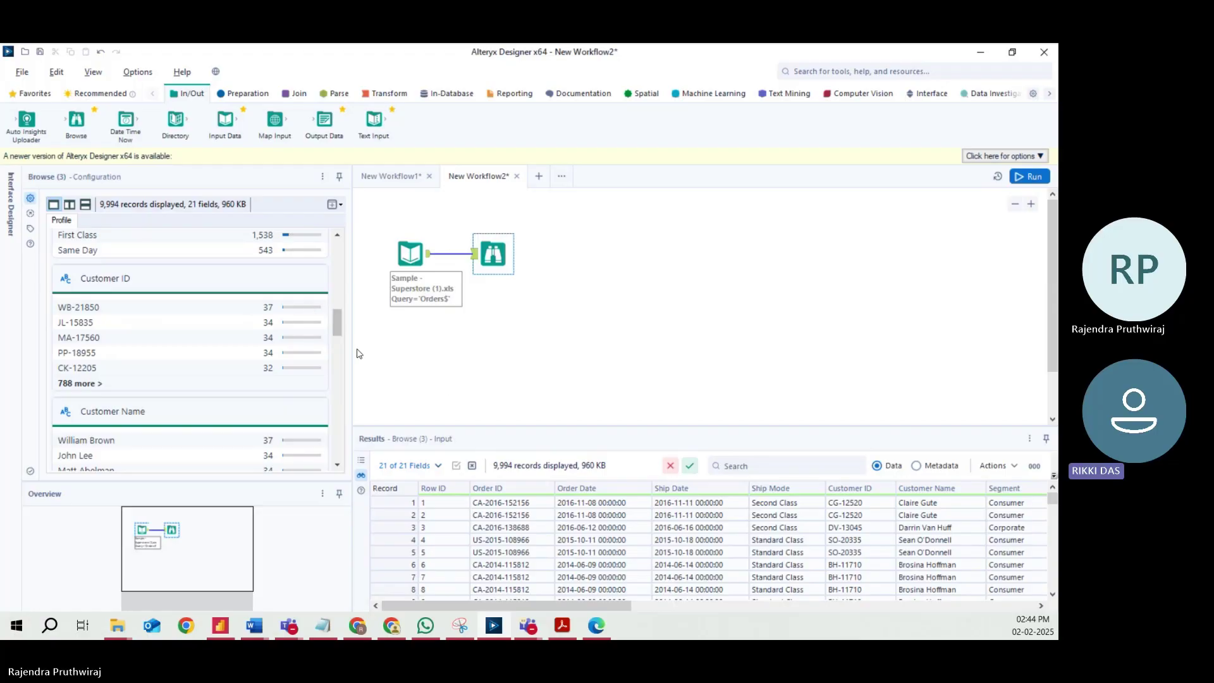
{"action": "left_click_drag", "start_coordinate": [489, 608], "coordinate": [491, 610]}
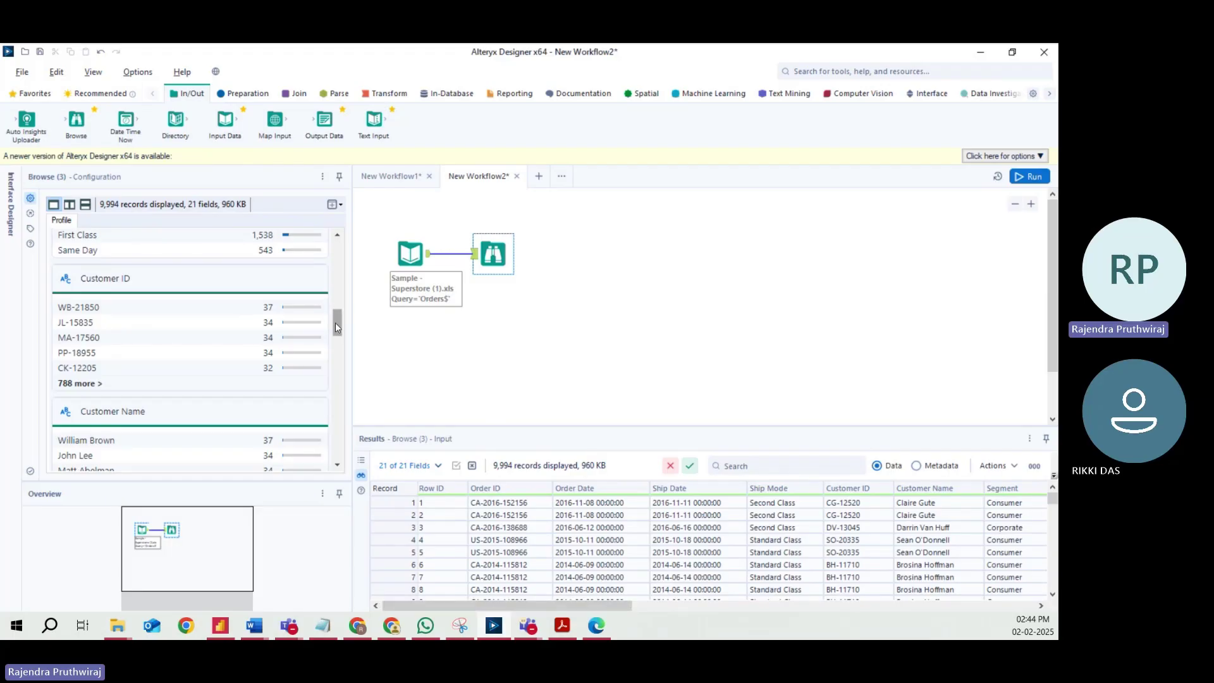
{"action": "left_click_drag", "start_coordinate": [335, 323], "coordinate": [336, 237]}
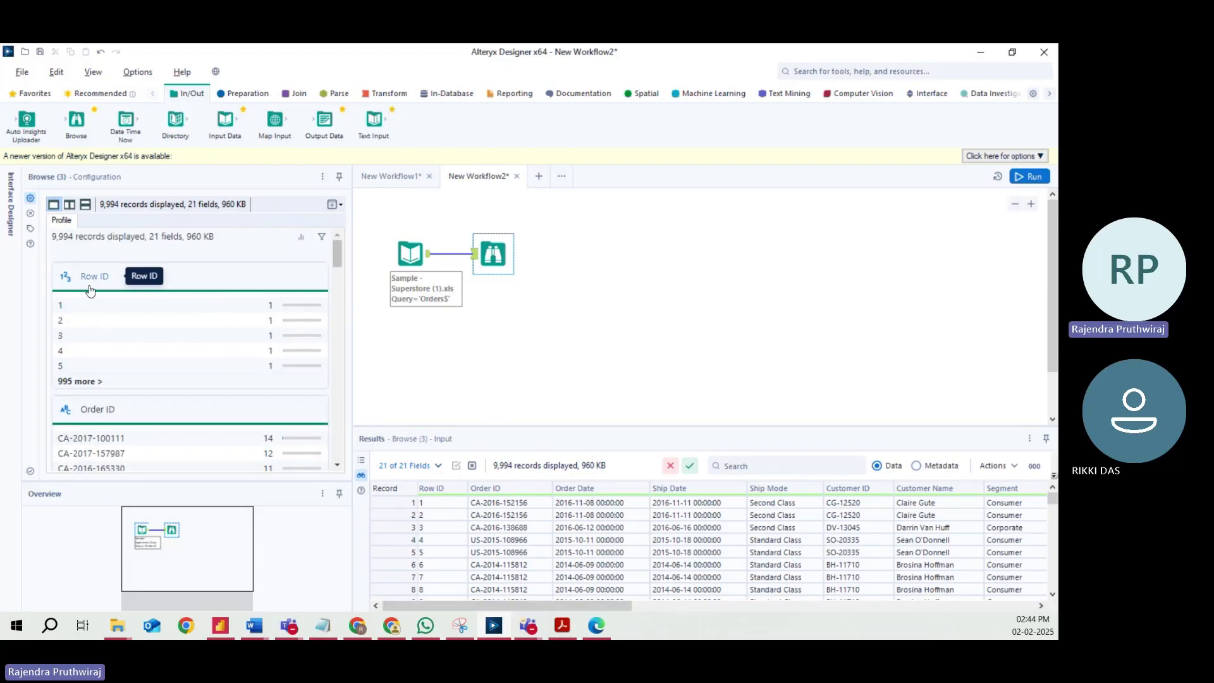
{"action": "mouse_move", "coordinate": [118, 291]}
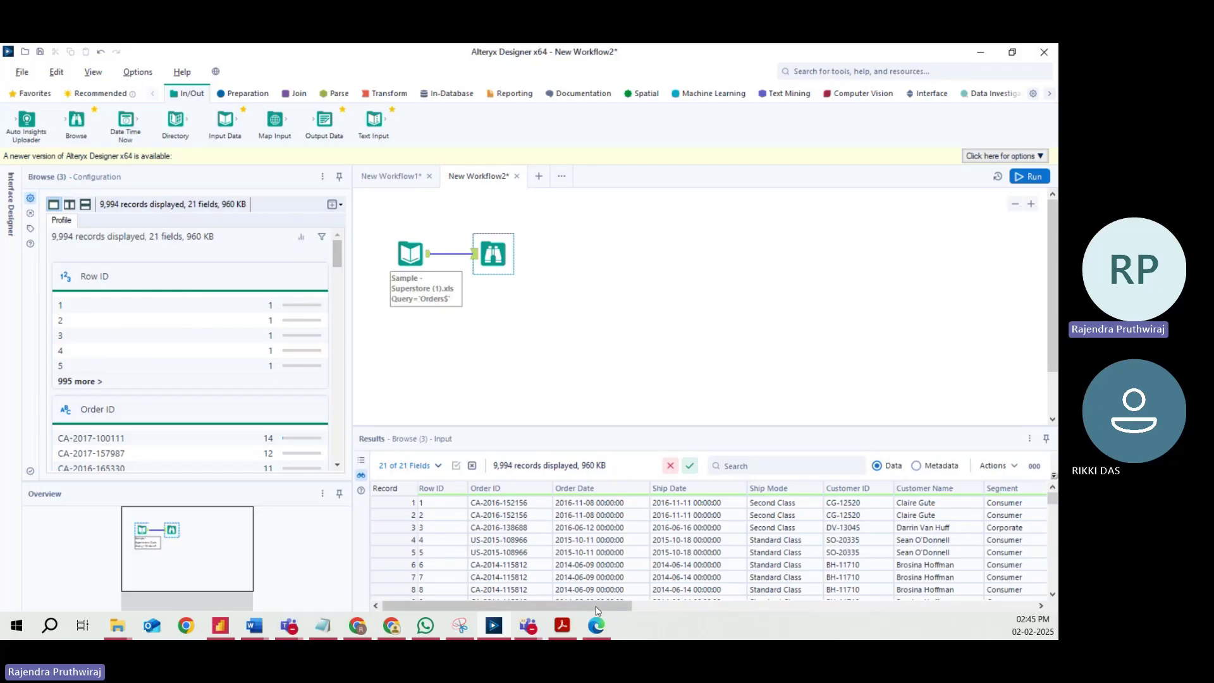
Bring up the Sales field's profile from the data records and examine the Sales values of the first eight records.
{"action": "left_click_drag", "start_coordinate": [597, 605], "coordinate": [999, 606]}
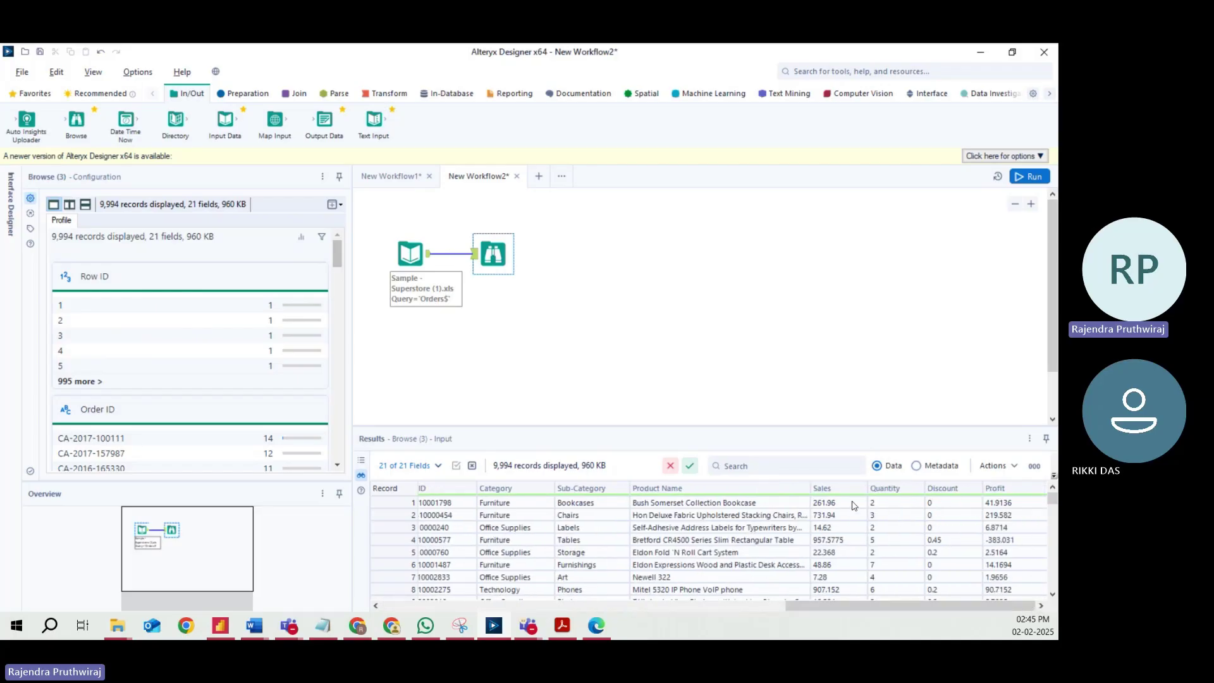
{"action": "left_click_drag", "start_coordinate": [841, 504], "coordinate": [835, 545]}
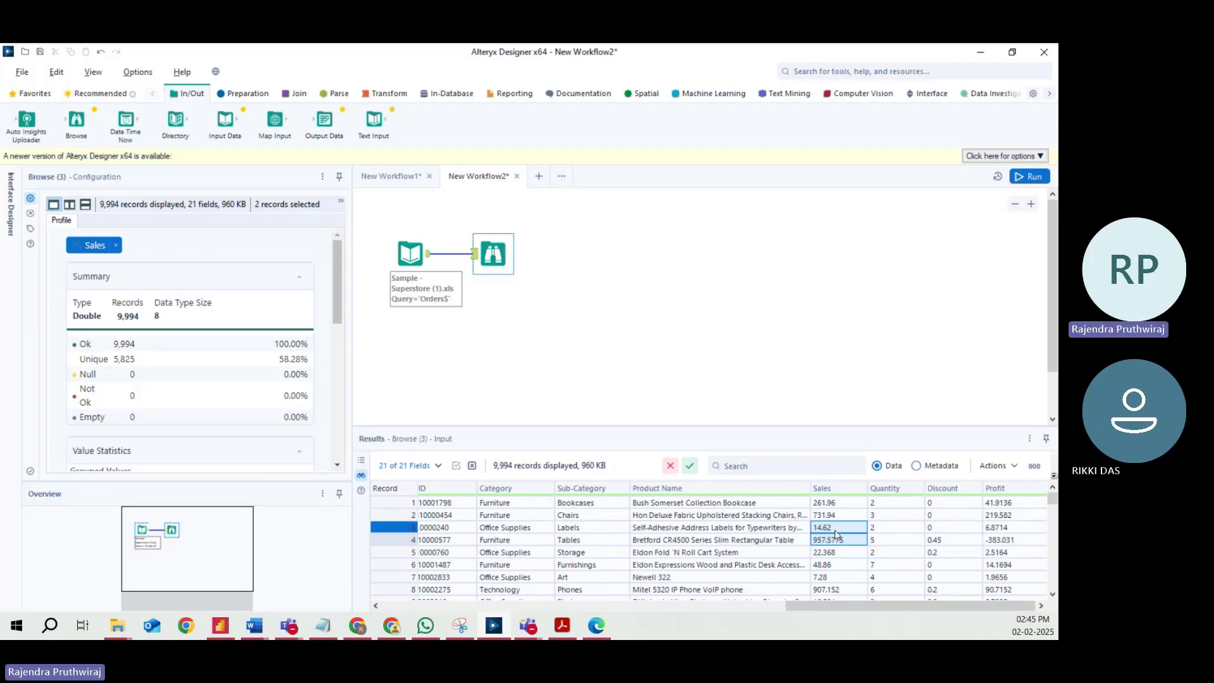
{"action": "left_click", "coordinate": [836, 532]}
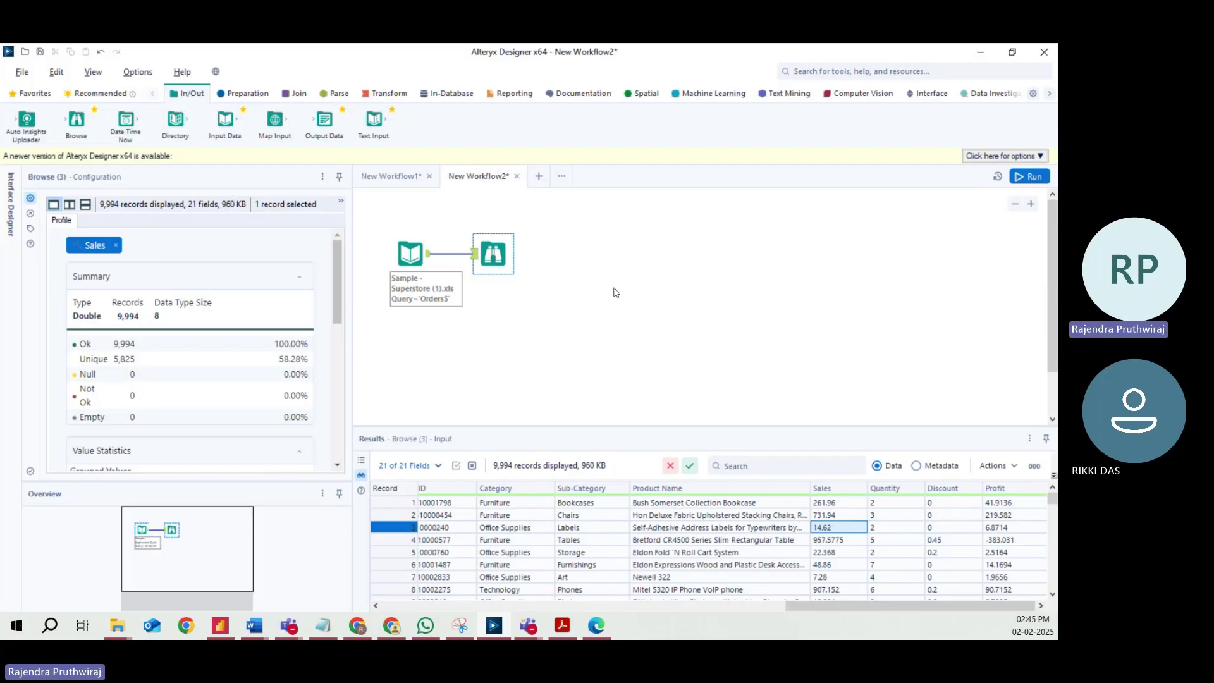
{"action": "left_click_drag", "start_coordinate": [829, 505], "coordinate": [833, 539]}
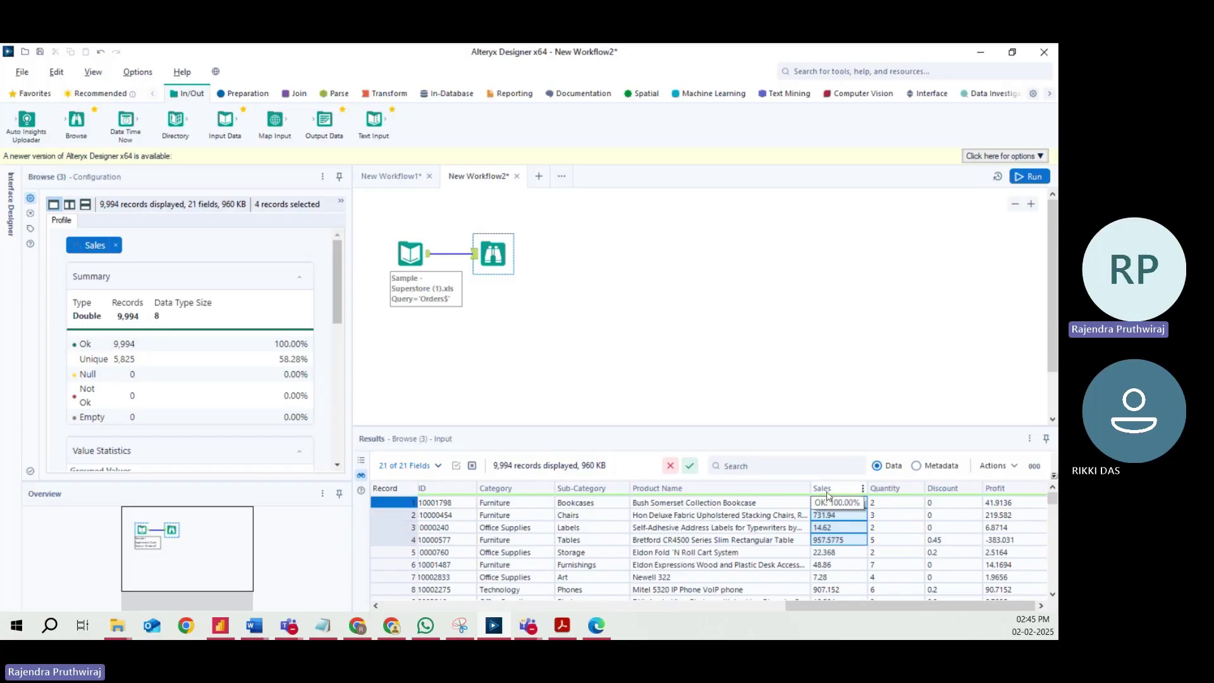
{"action": "left_click_drag", "start_coordinate": [832, 510], "coordinate": [835, 594]}
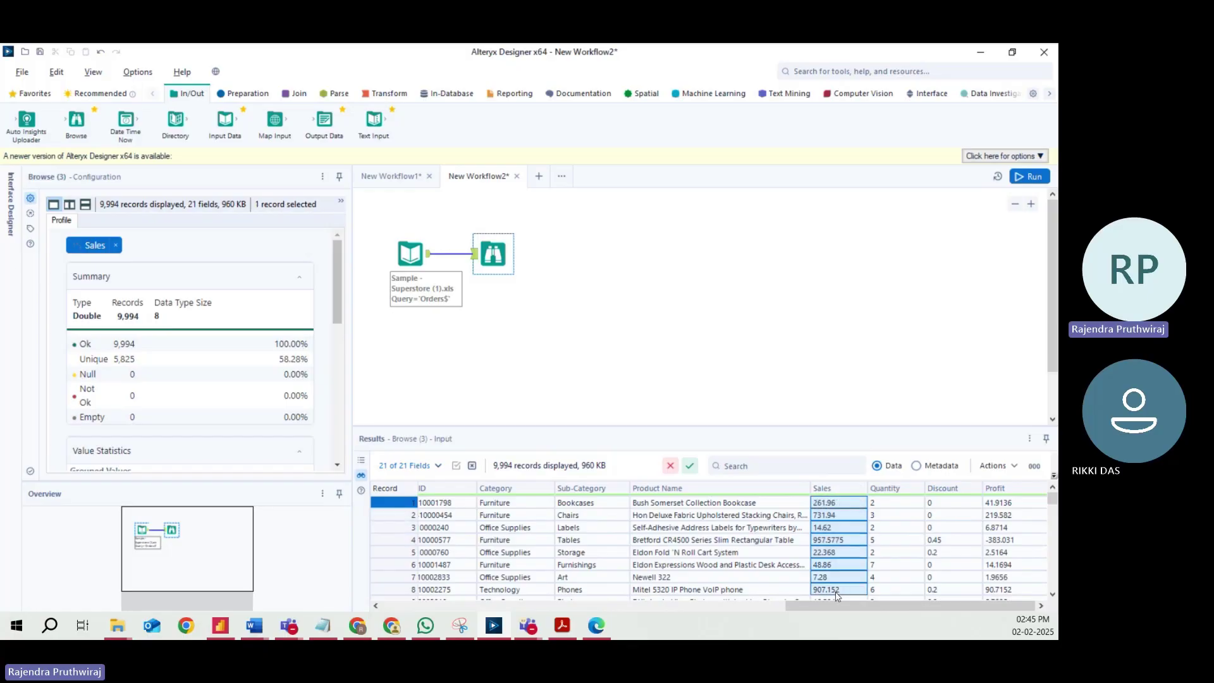
{"action": "left_click", "coordinate": [829, 540]}
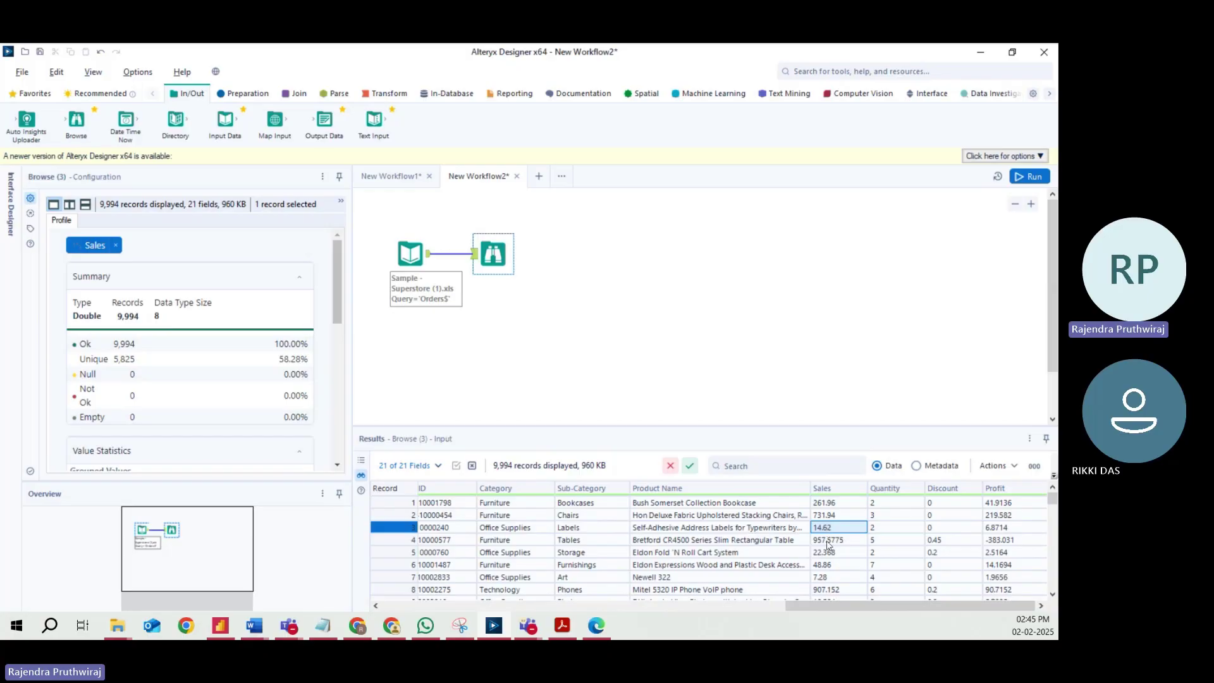
{"action": "left_click", "coordinate": [826, 527]}
{"action": "left_click", "coordinate": [830, 537]}
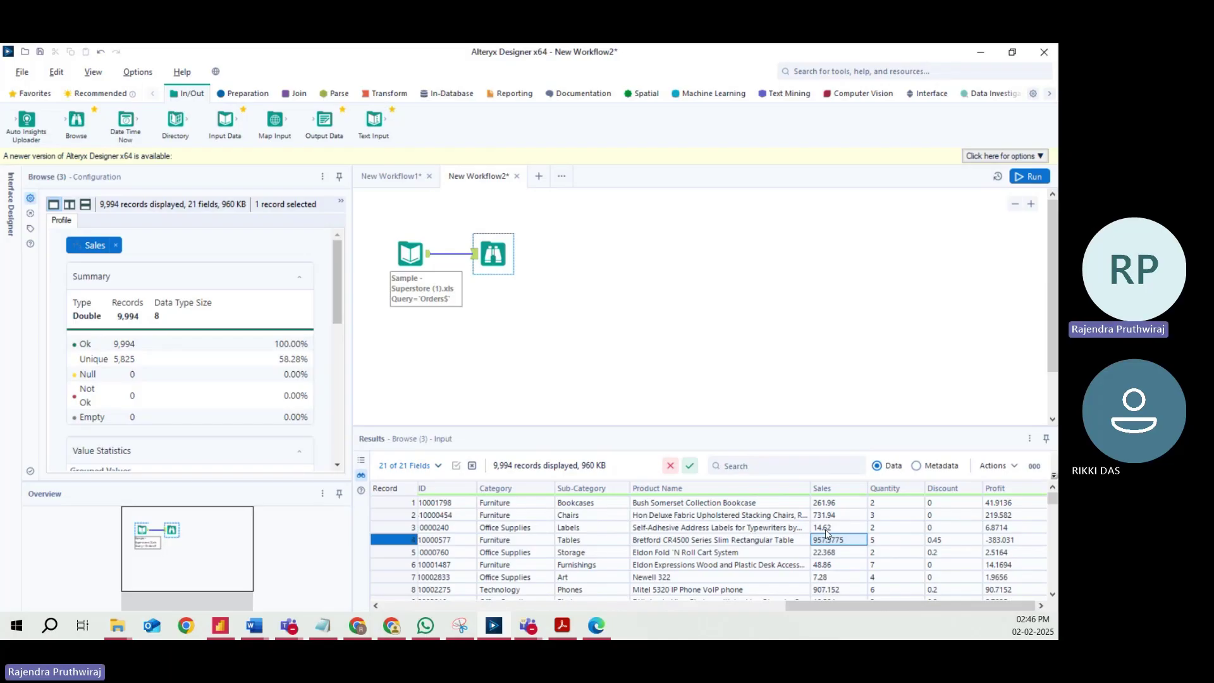
{"action": "left_click_drag", "start_coordinate": [828, 504], "coordinate": [839, 589]}
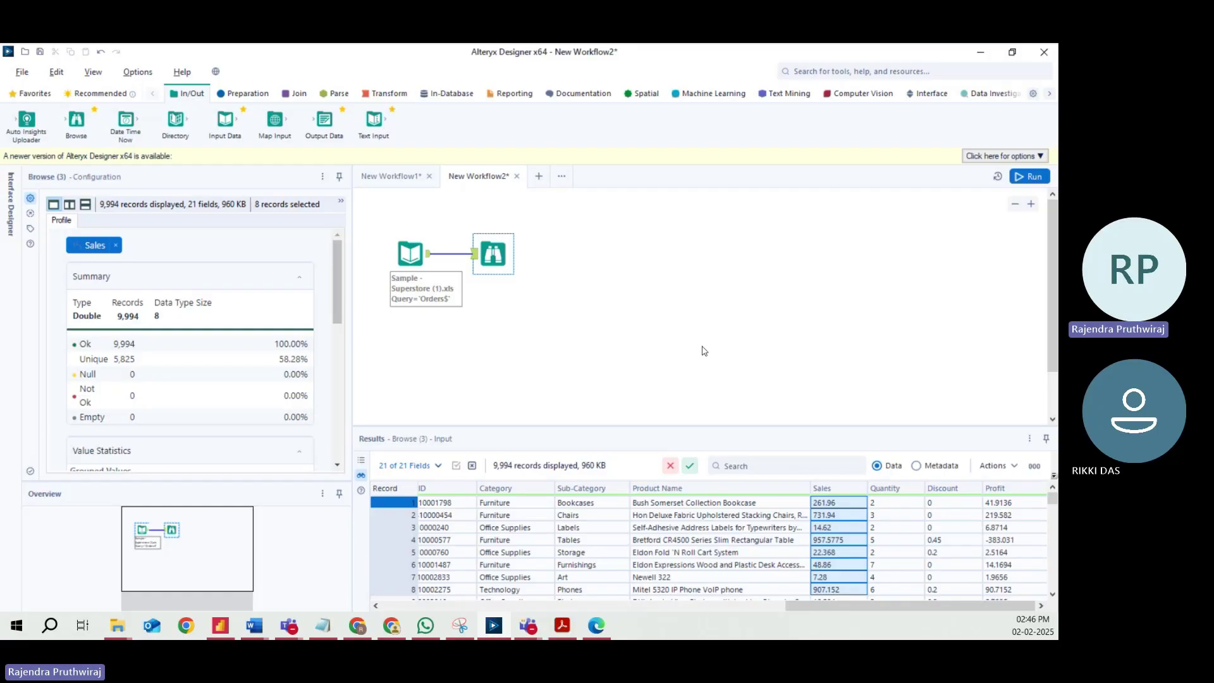
Examine the Quantity values of the first eight records and compare Sales with Quantity in record 3.
{"action": "left_click_drag", "start_coordinate": [898, 506], "coordinate": [901, 589]}
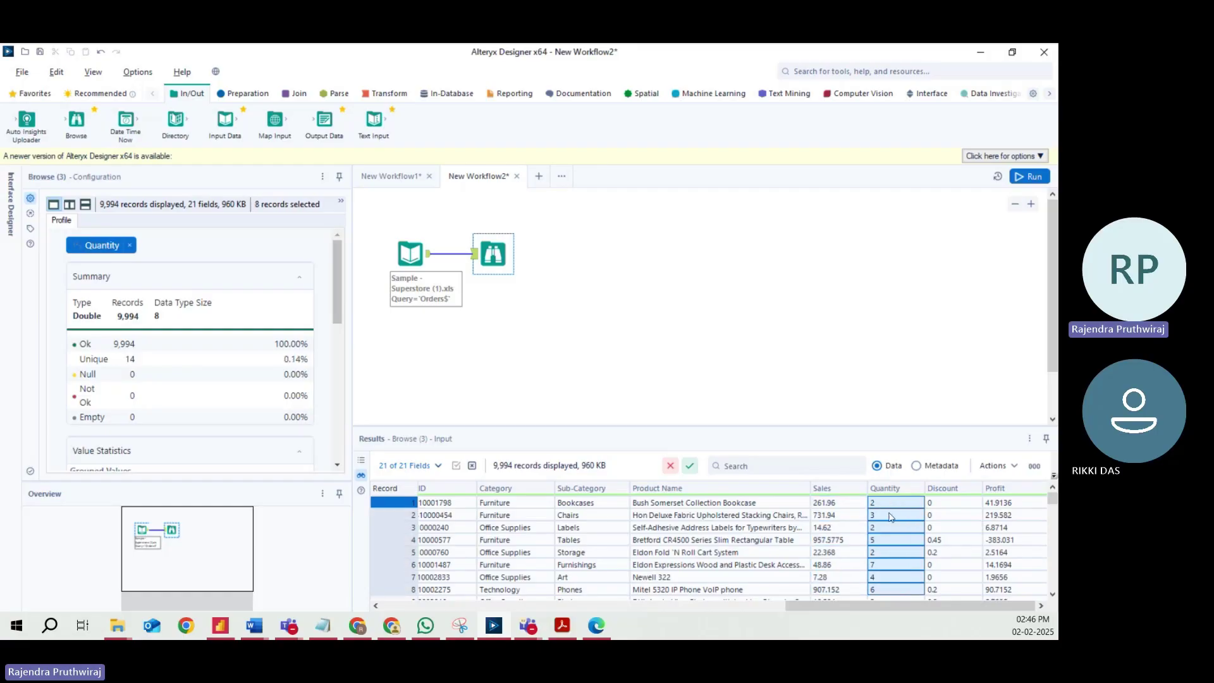
{"action": "left_click_drag", "start_coordinate": [892, 514], "coordinate": [903, 596]}
{"action": "left_click_drag", "start_coordinate": [834, 529], "coordinate": [925, 533]}
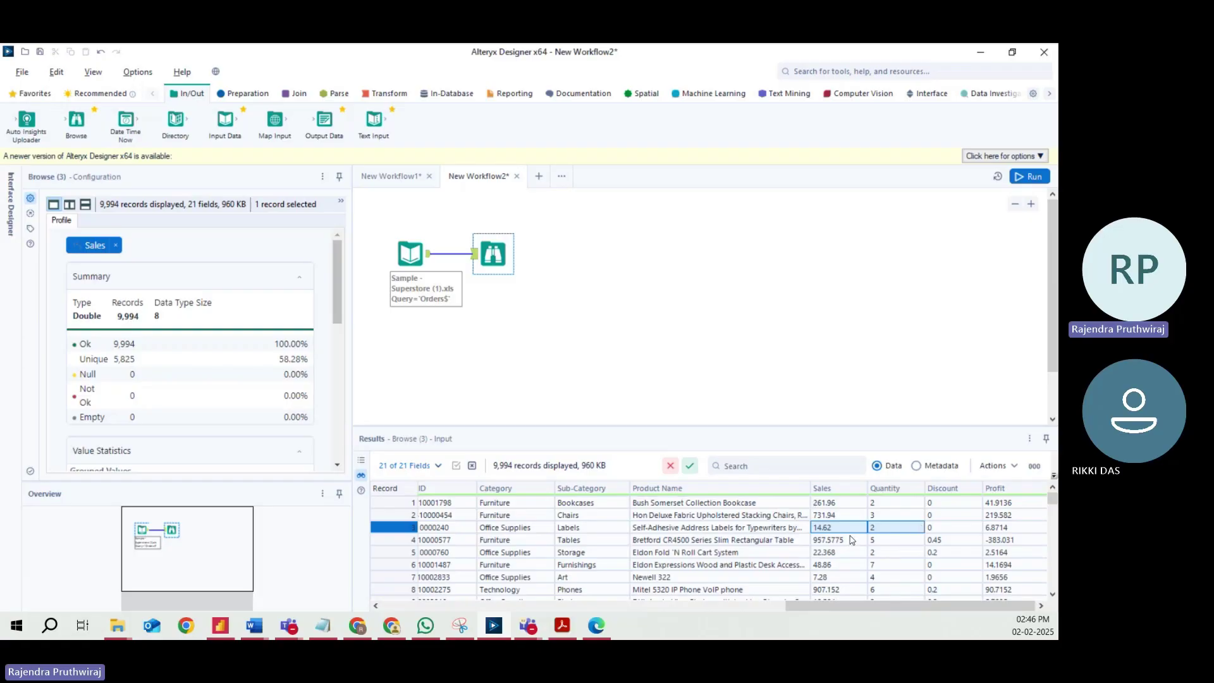
Examine the Sales field's value statistics and top values, and return to the profile of all fields.
{"action": "left_click", "coordinate": [411, 254], "text": "ctrl"}
{"action": "scroll", "coordinate": [338, 272], "scroll_direction": "down", "scroll_amount": 1}
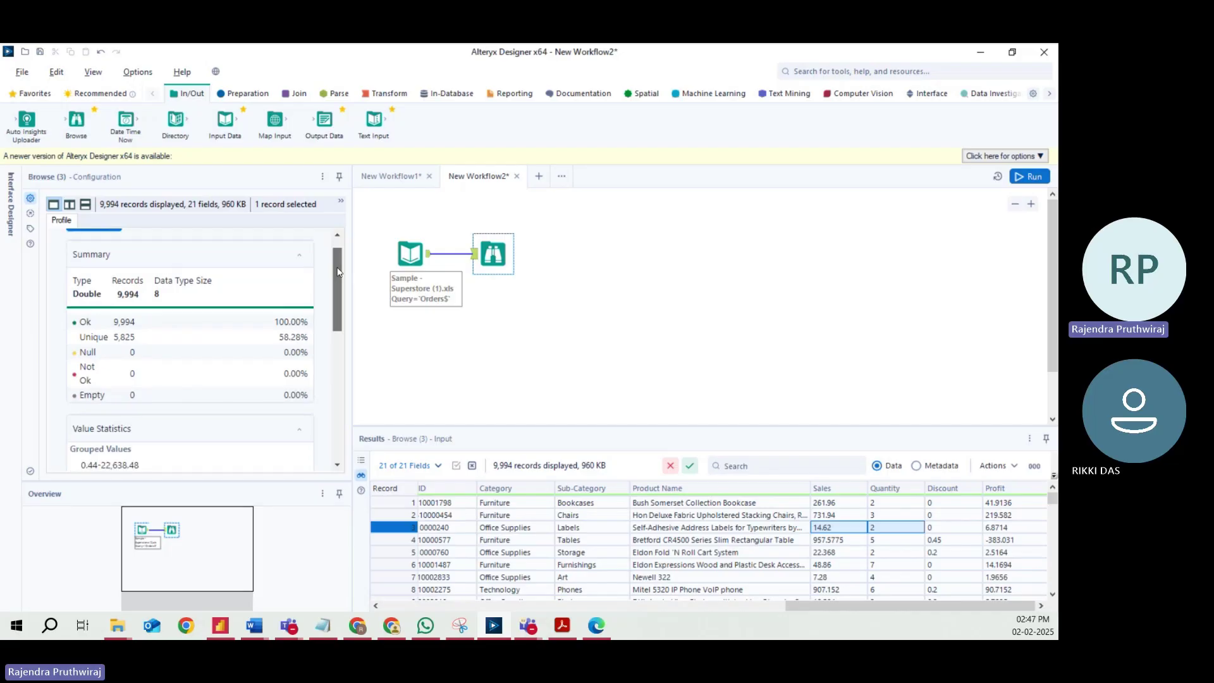
{"action": "left_click_drag", "start_coordinate": [339, 272], "coordinate": [337, 406]}
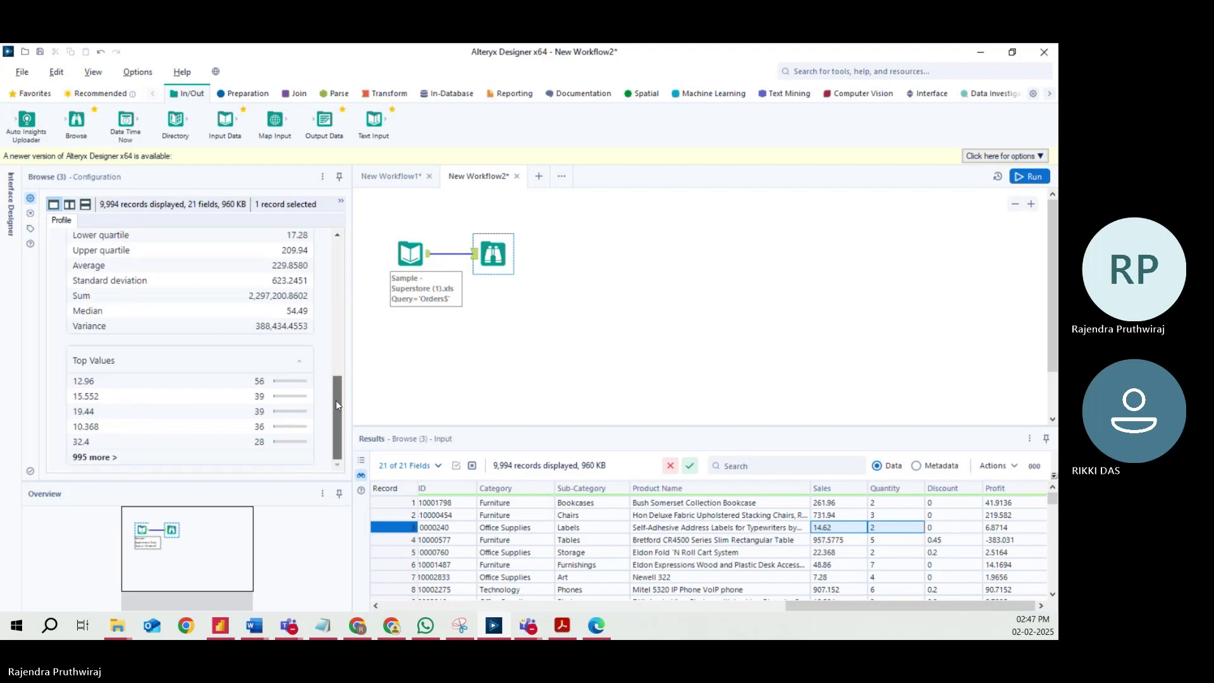
{"action": "left_click_drag", "start_coordinate": [335, 406], "coordinate": [336, 232]}
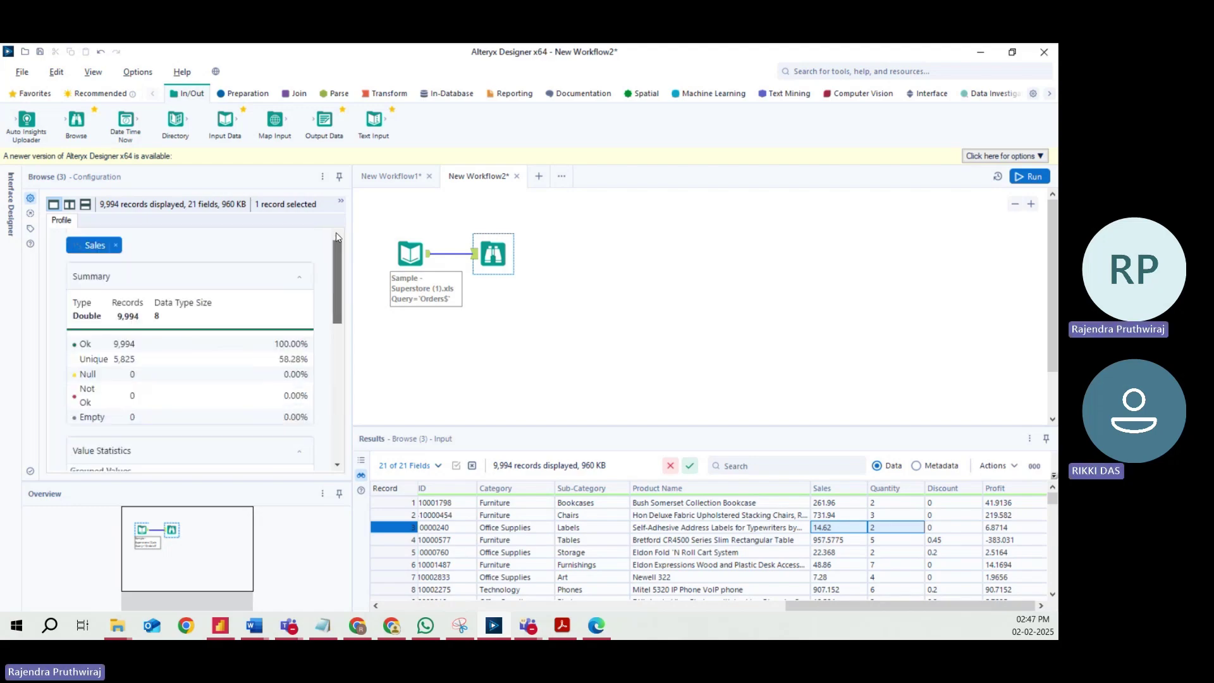
{"action": "left_click", "coordinate": [116, 245]}
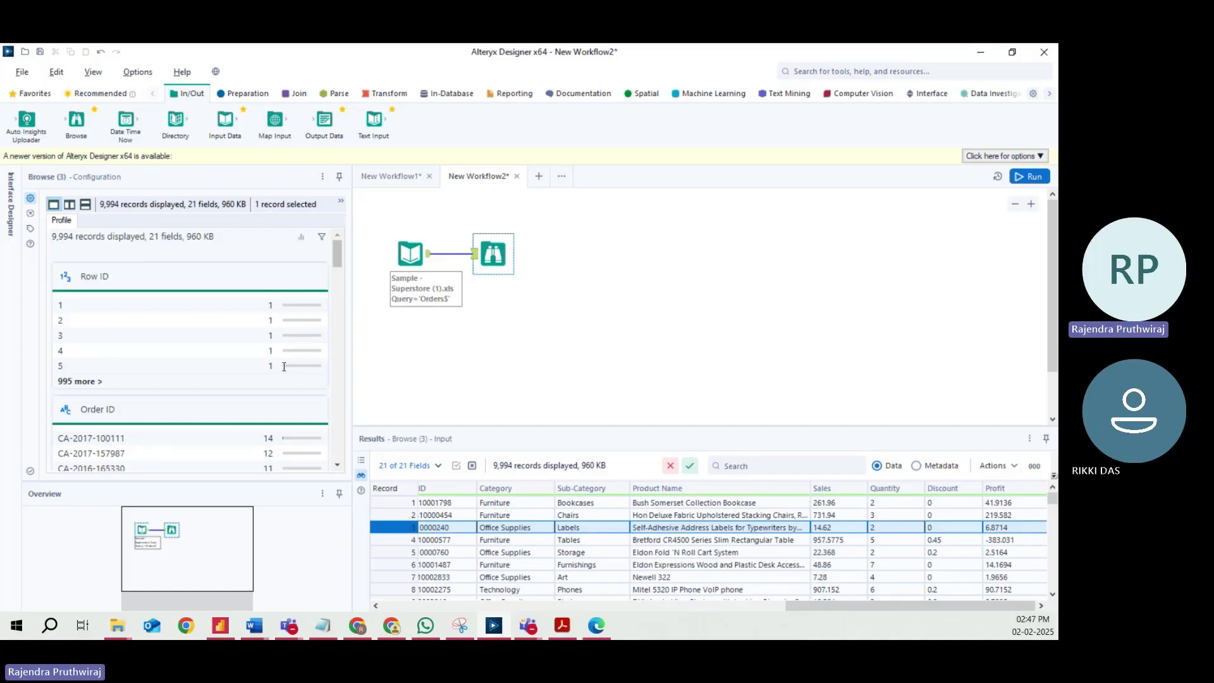
Look through the field profiles down to Profit, and reopen the profile of the Sales field.
{"action": "left_click_drag", "start_coordinate": [339, 253], "coordinate": [328, 319]}
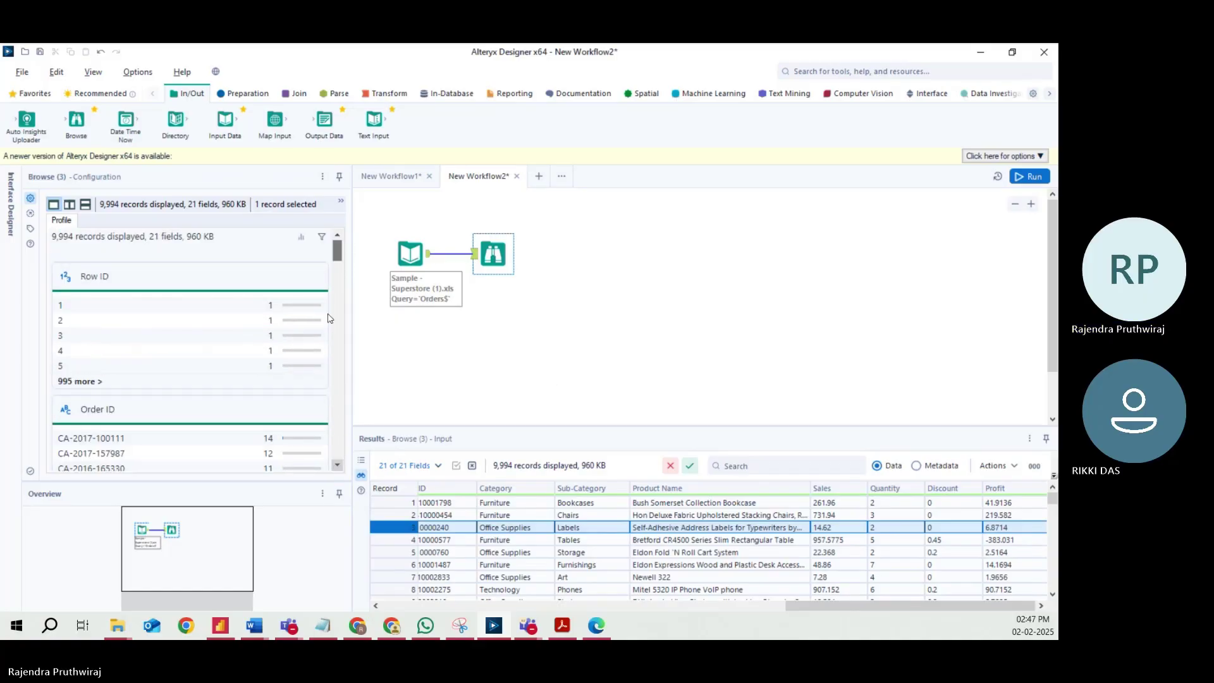
{"action": "left_click_drag", "start_coordinate": [337, 251], "coordinate": [337, 452]}
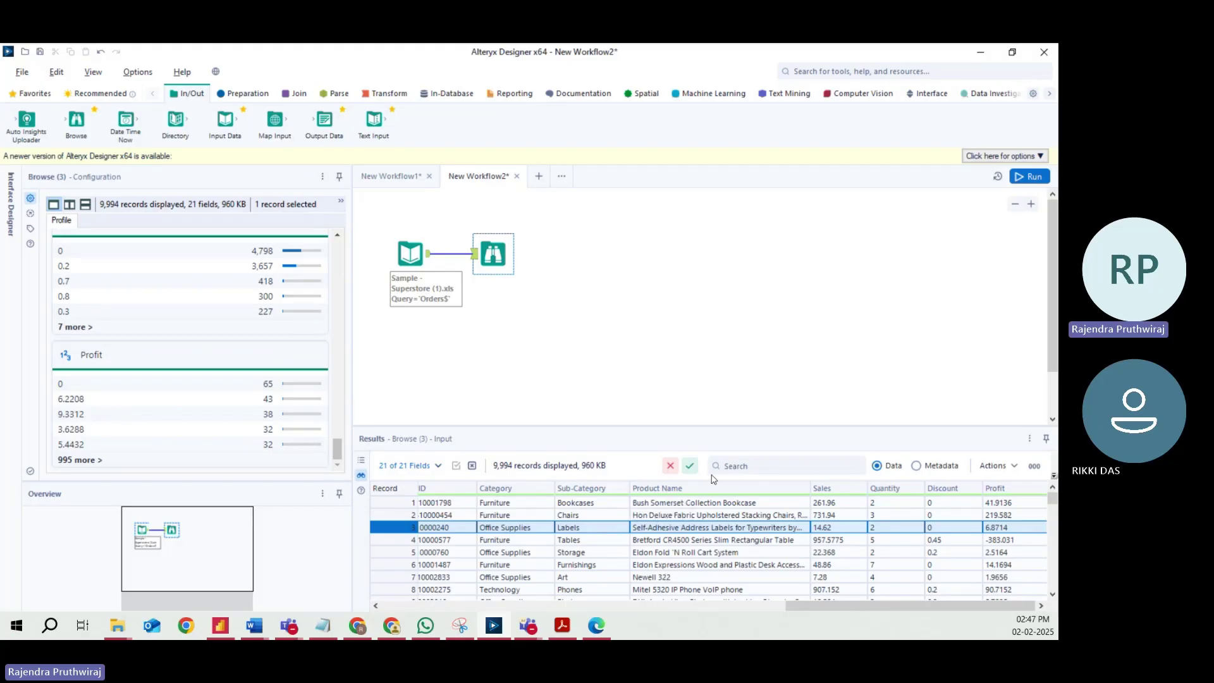
{"action": "left_click", "coordinate": [821, 488]}
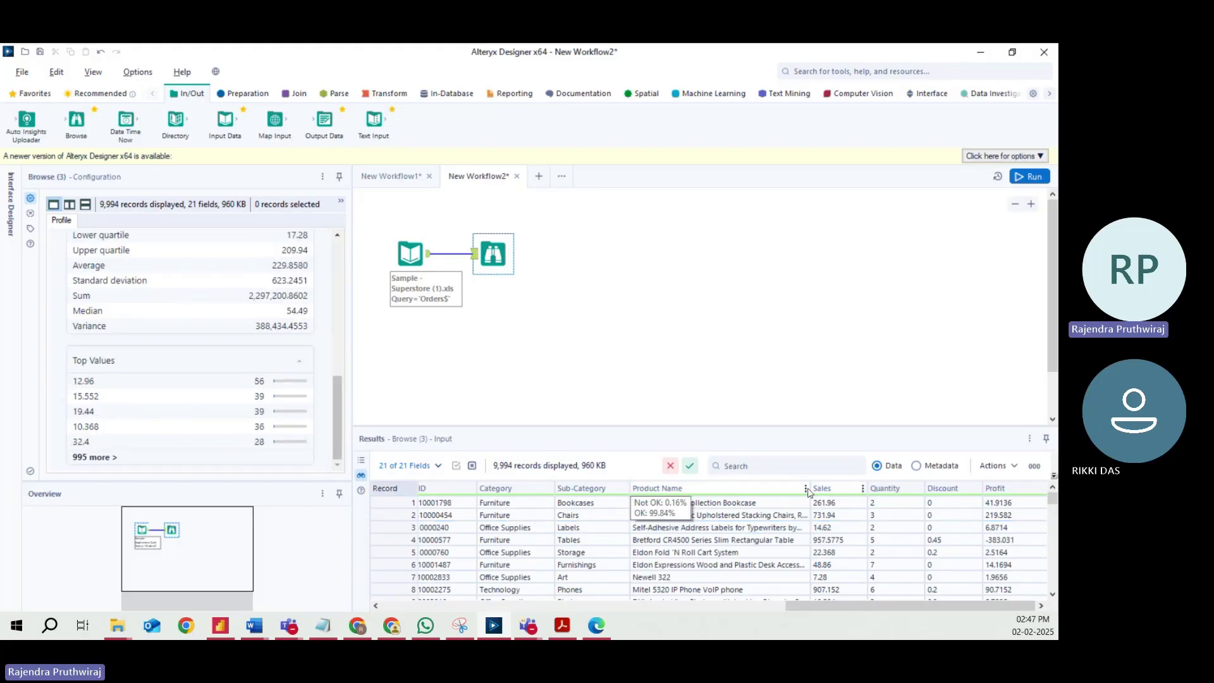
Examine the Product Name field's profile summary, and bring up the Discount field's profile.
{"action": "left_click", "coordinate": [737, 514]}
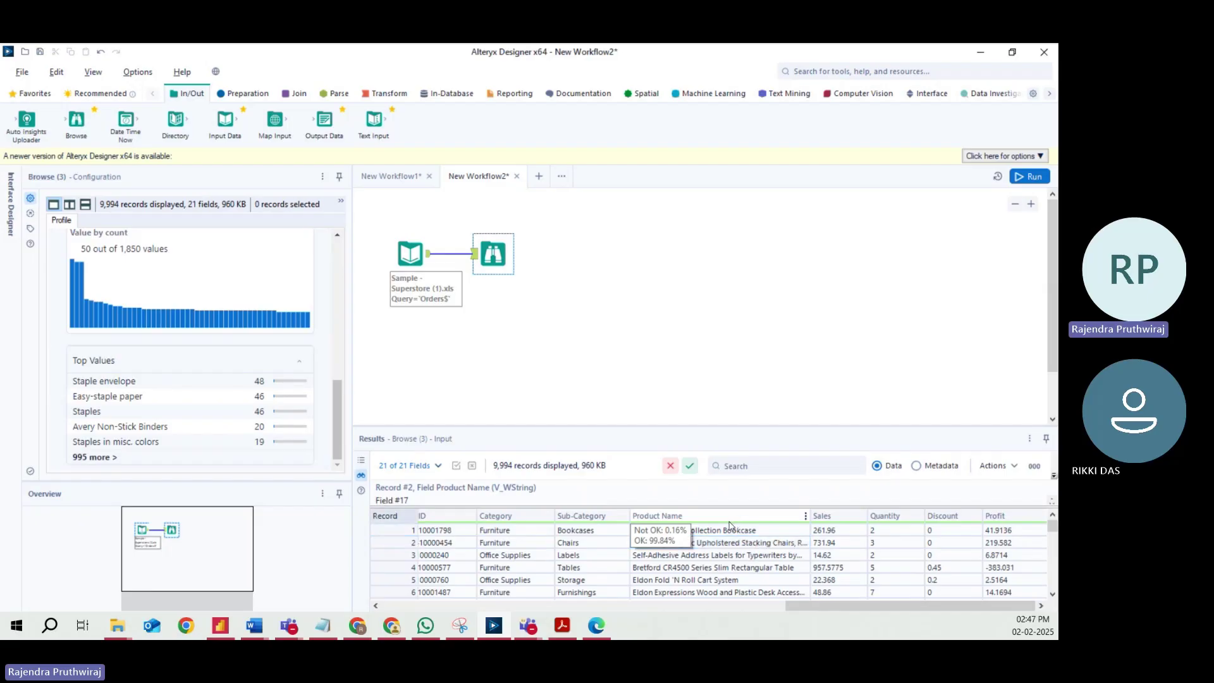
{"action": "scroll", "coordinate": [96, 283], "scroll_direction": "up", "scroll_amount": 10}
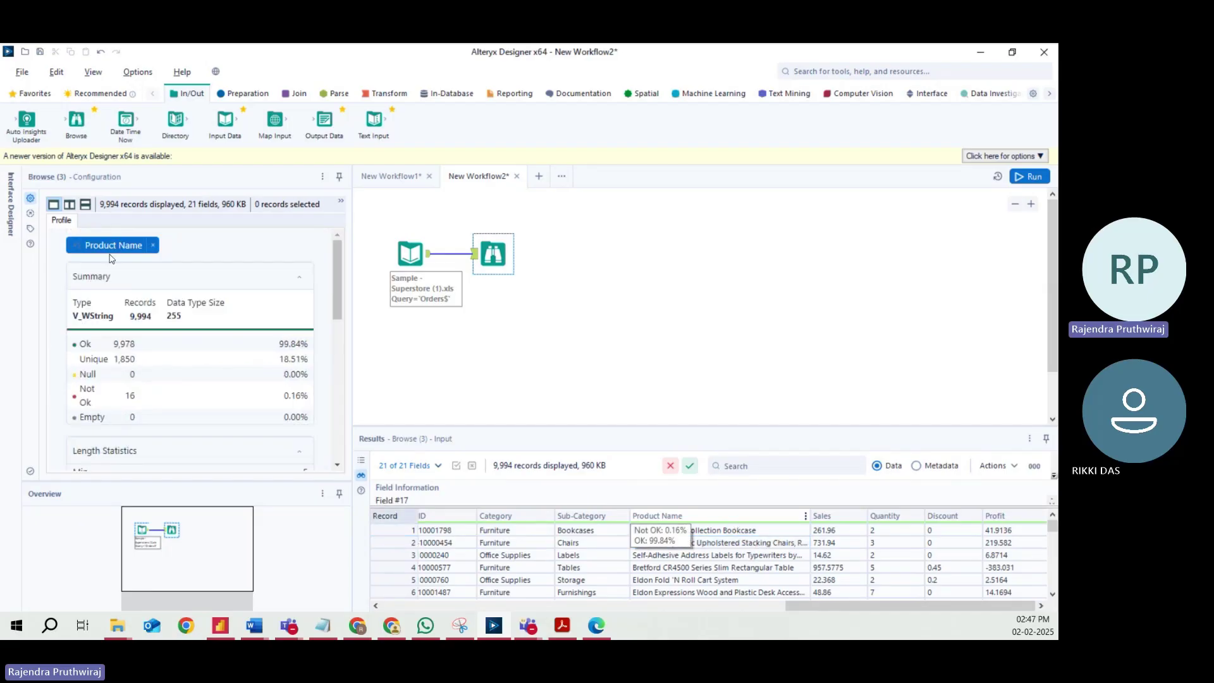
{"action": "left_click", "coordinate": [943, 517]}
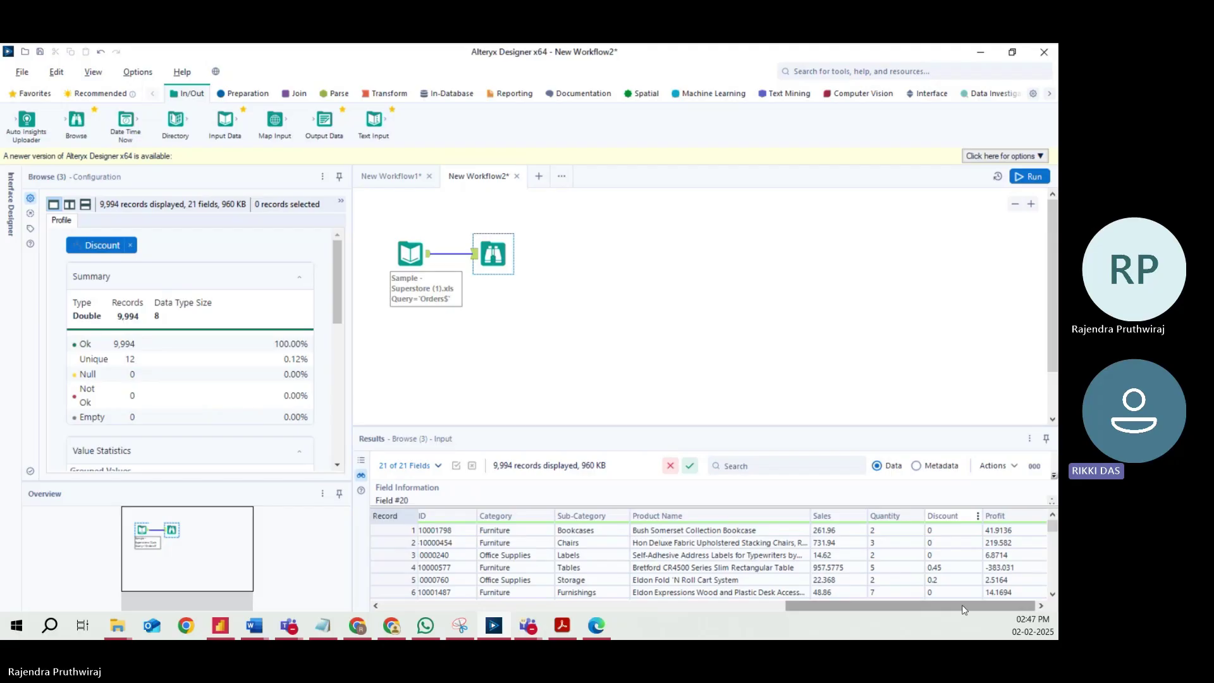
{"action": "left_click_drag", "start_coordinate": [917, 610], "coordinate": [388, 451]}
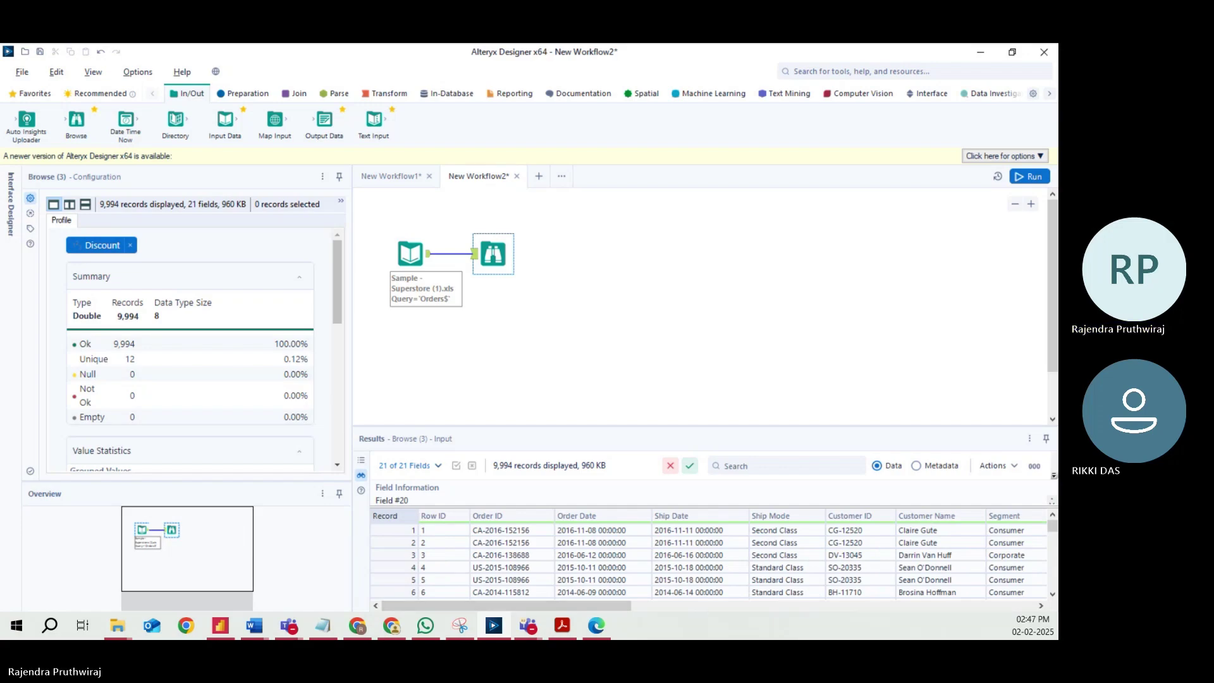
Switch to the Alteryx training course PDF, check the Day 2 topics and practical tools, and return to Alteryx Designer.
{"action": "key", "text": "alt+Tab"}
{"action": "scroll", "coordinate": [528, 253], "scroll_direction": "up", "scroll_amount": 2}
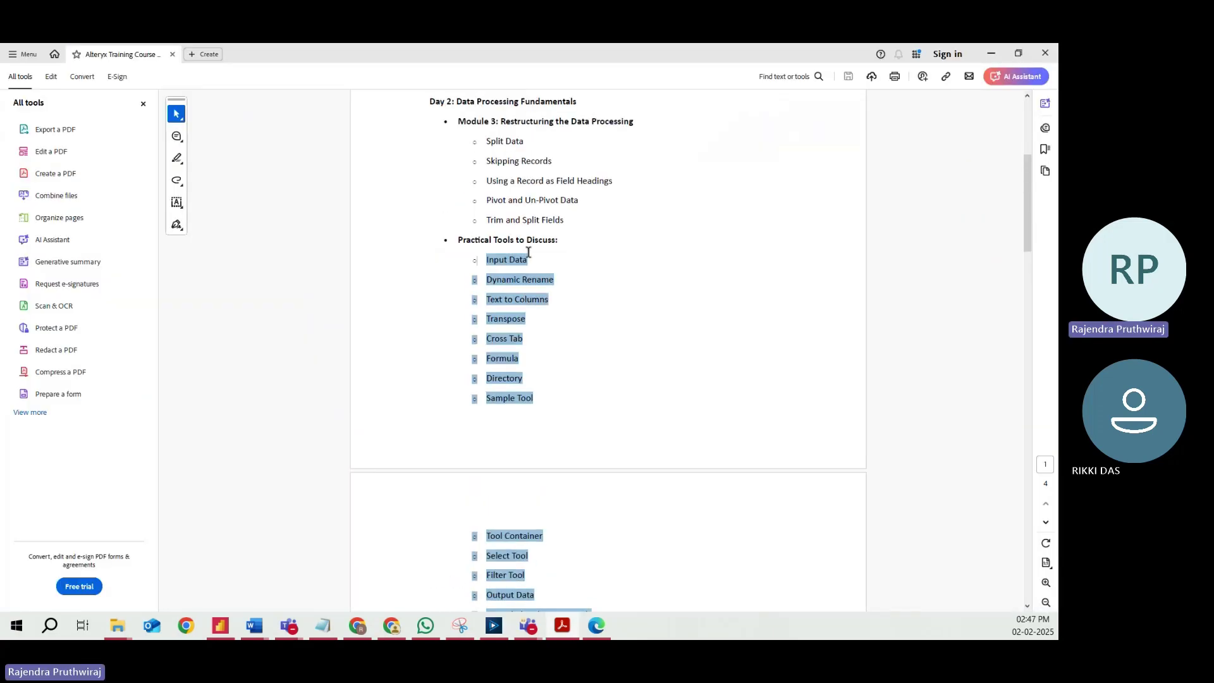
{"action": "scroll", "coordinate": [529, 252], "scroll_direction": "up", "scroll_amount": 2}
{"action": "key", "text": "alt+Tab"}
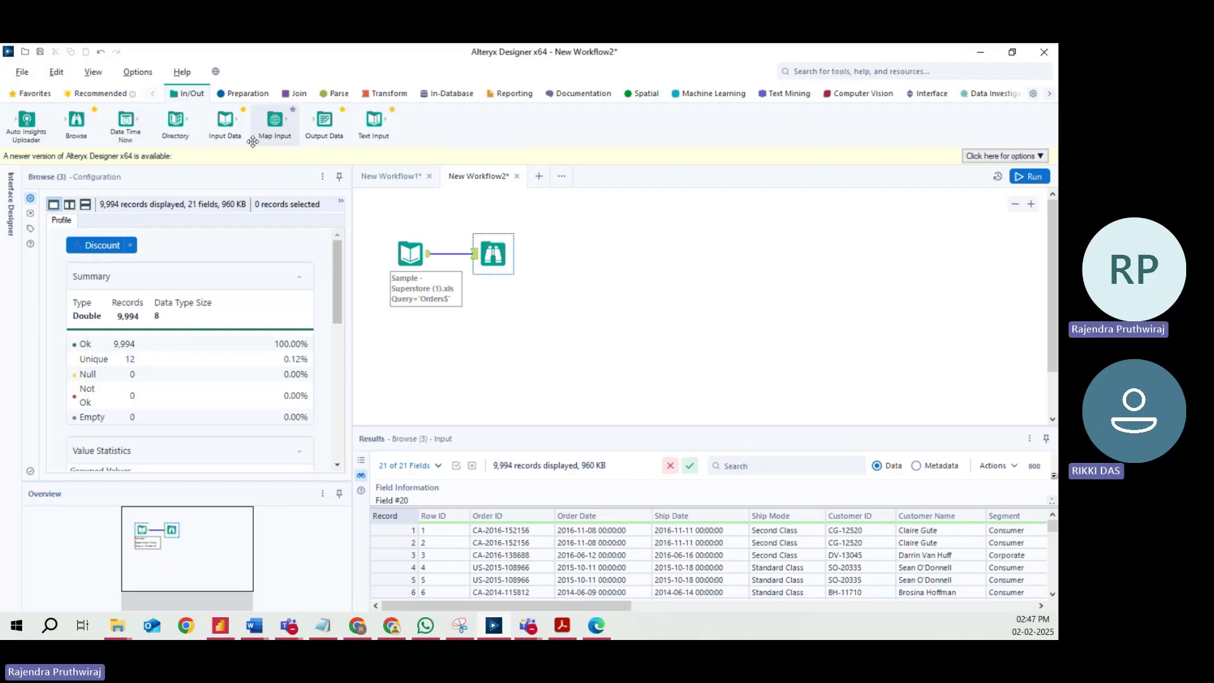
Look over the Preparation tools, and move the Browse tool slightly up and to the right on the canvas.
{"action": "left_click", "coordinate": [246, 93]}
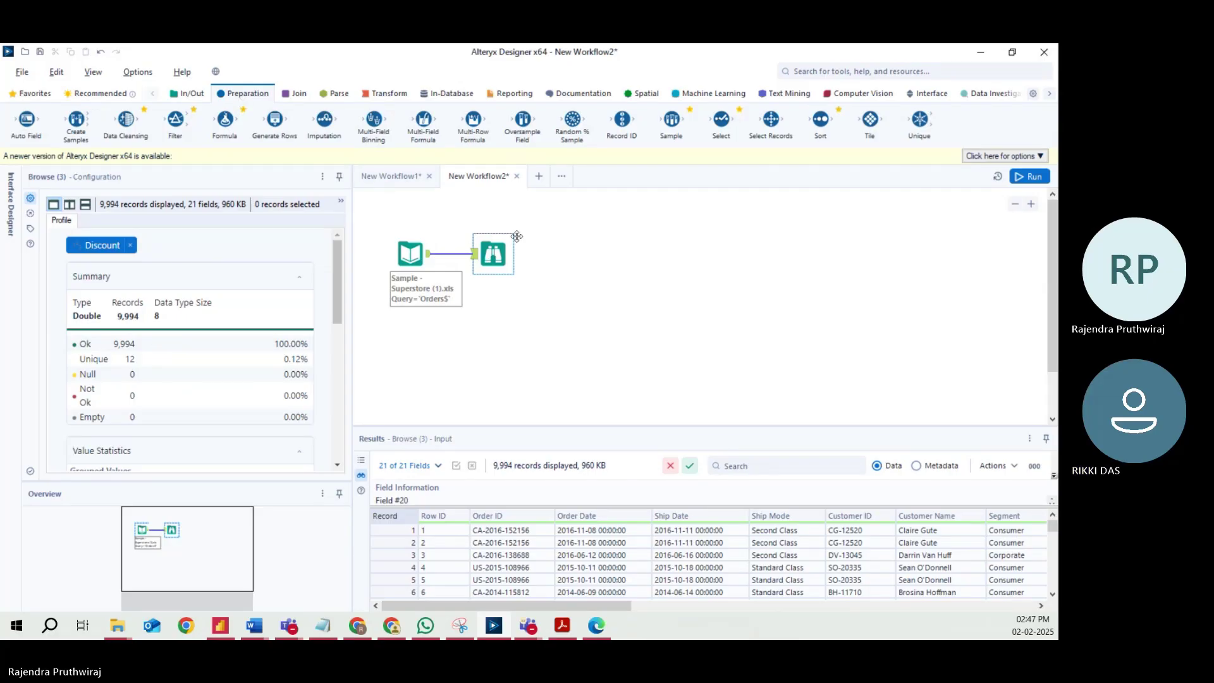
{"action": "left_click_drag", "start_coordinate": [476, 261], "coordinate": [508, 235]}
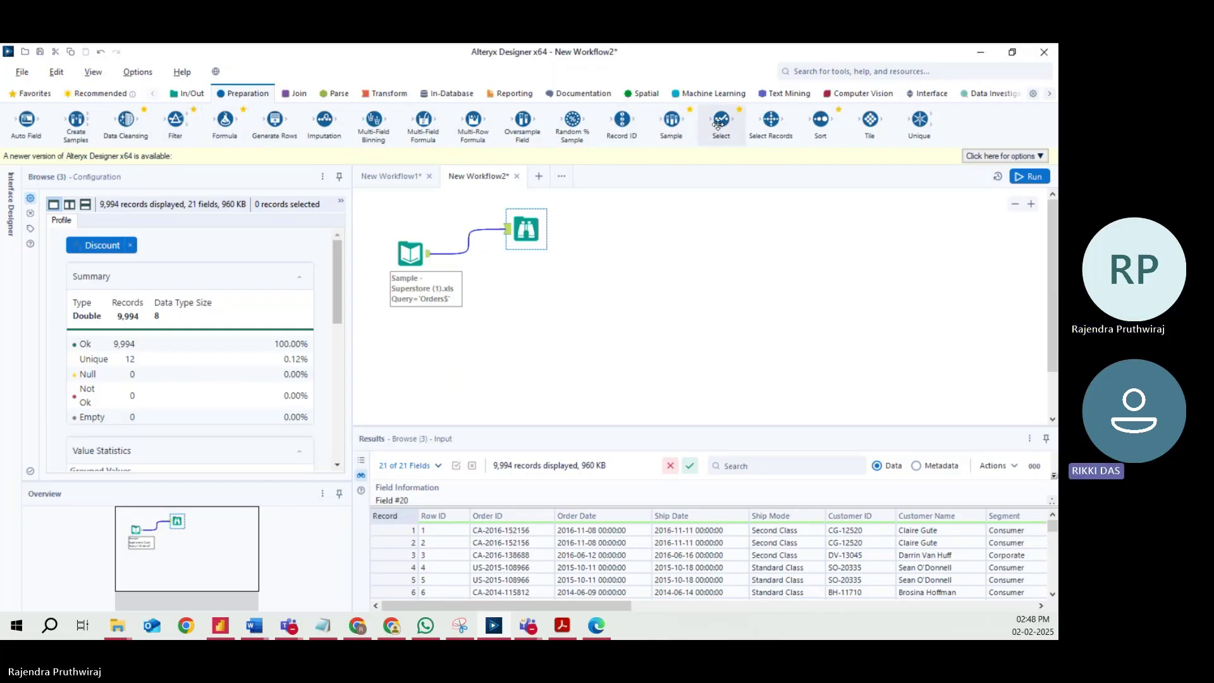
{"action": "left_click", "coordinate": [186, 95]}
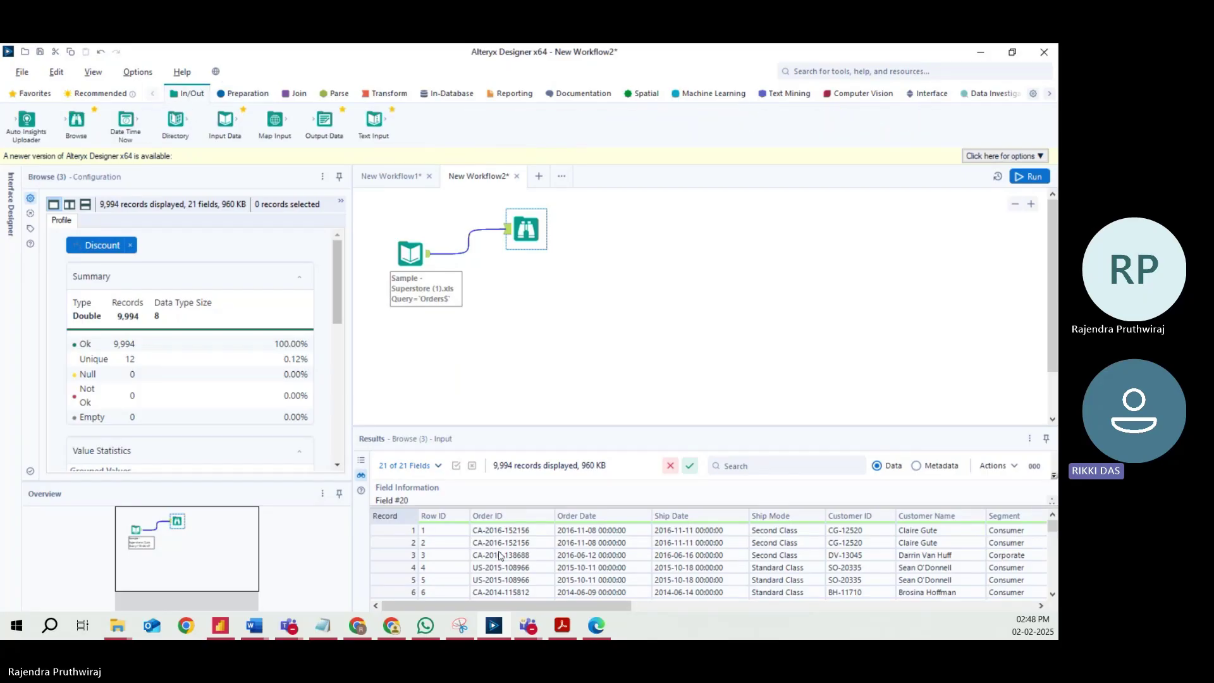
Skim the order records, and open the Ship Mode profile to examine the Standard Class bar in its frequent values chart.
{"action": "scroll", "coordinate": [523, 573], "scroll_direction": "down", "scroll_amount": 2}
{"action": "scroll", "coordinate": [522, 573], "scroll_direction": "down", "scroll_amount": 10}
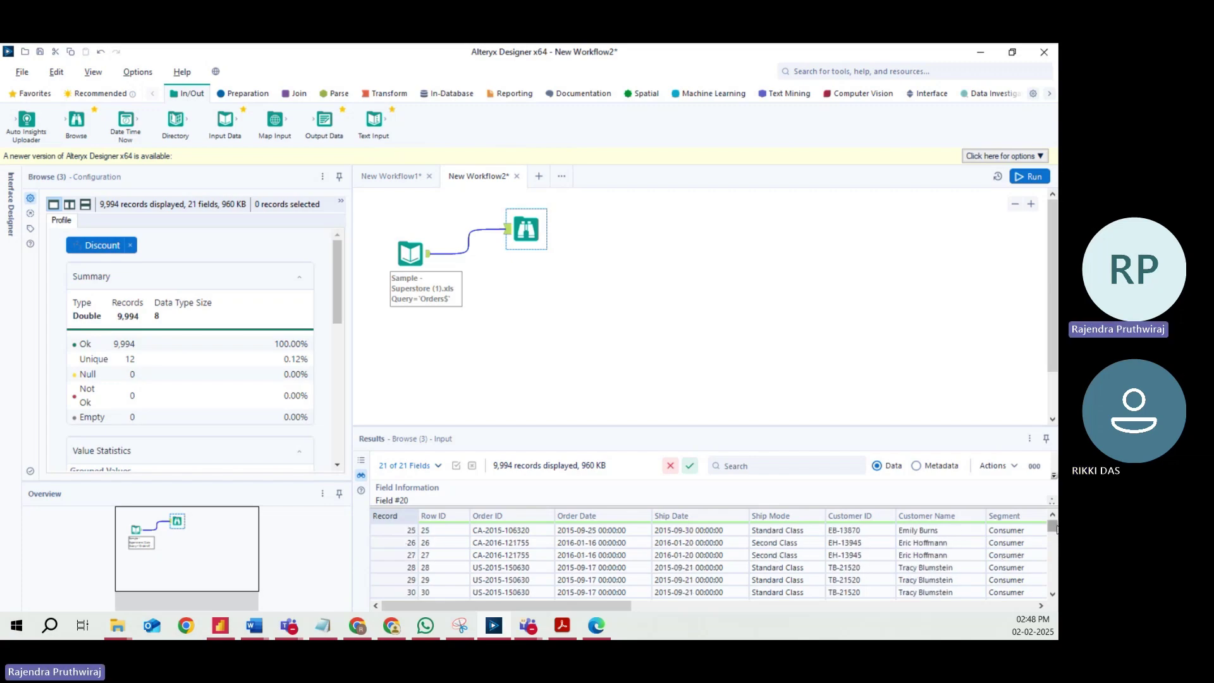
{"action": "scroll", "coordinate": [861, 580], "scroll_direction": "up", "scroll_amount": 12}
{"action": "left_click", "coordinate": [798, 524]}
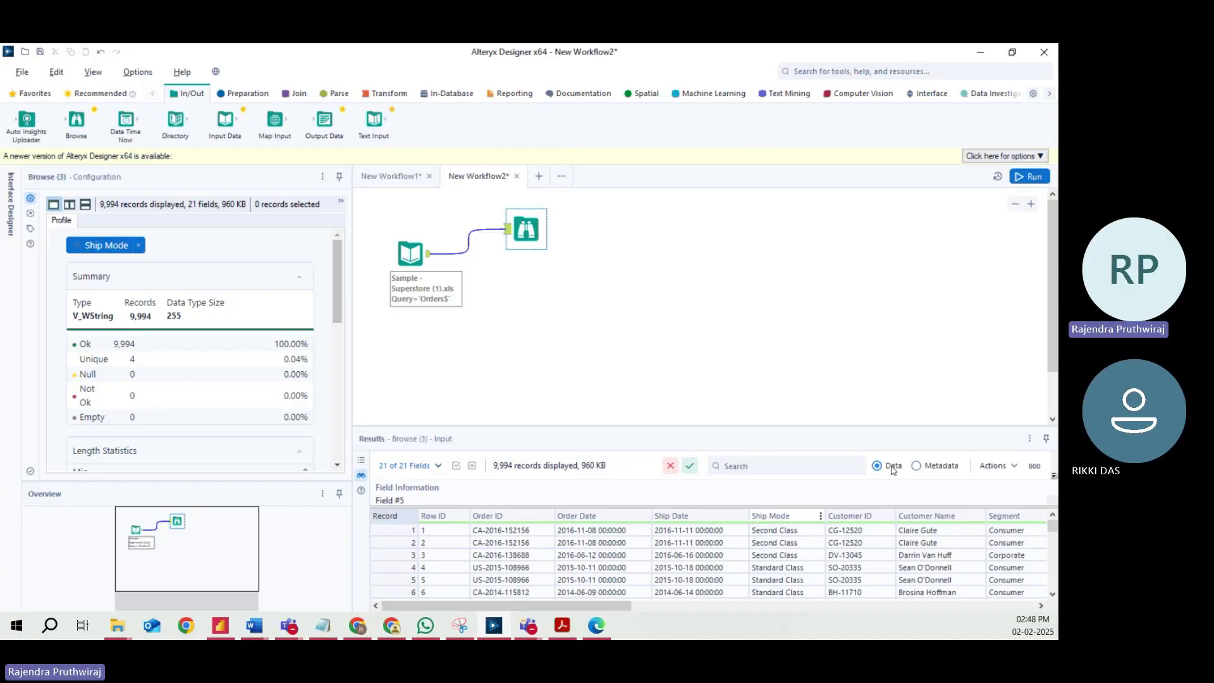
{"action": "scroll", "coordinate": [195, 388], "scroll_direction": "down", "scroll_amount": 7}
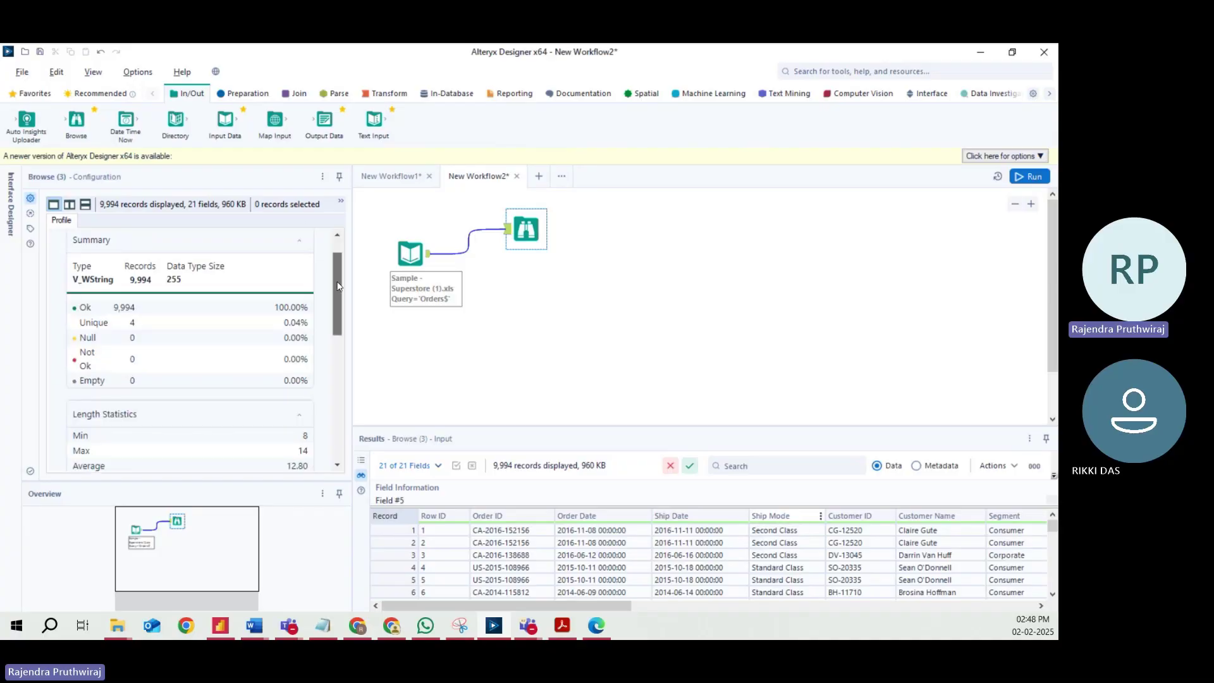
{"action": "mouse_move", "coordinate": [82, 378]}
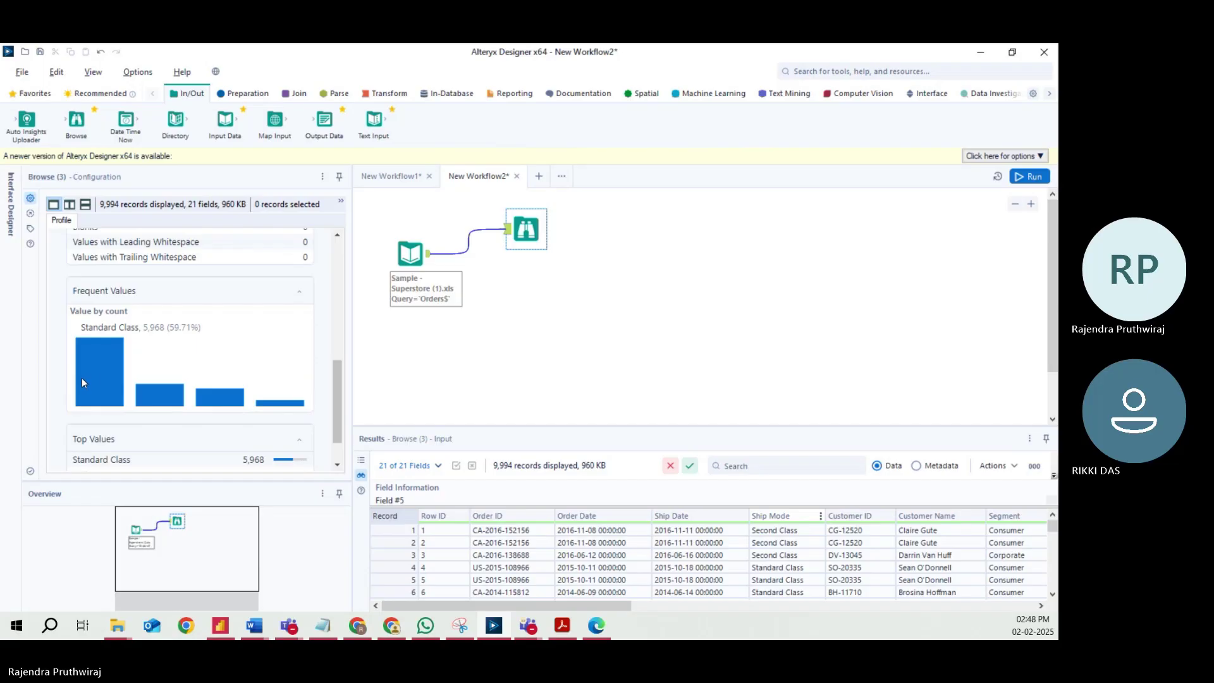
Examine the Ship Mode field's frequent values chart and its Top Values list.
{"action": "scroll", "coordinate": [102, 370], "scroll_direction": "down", "scroll_amount": 1}
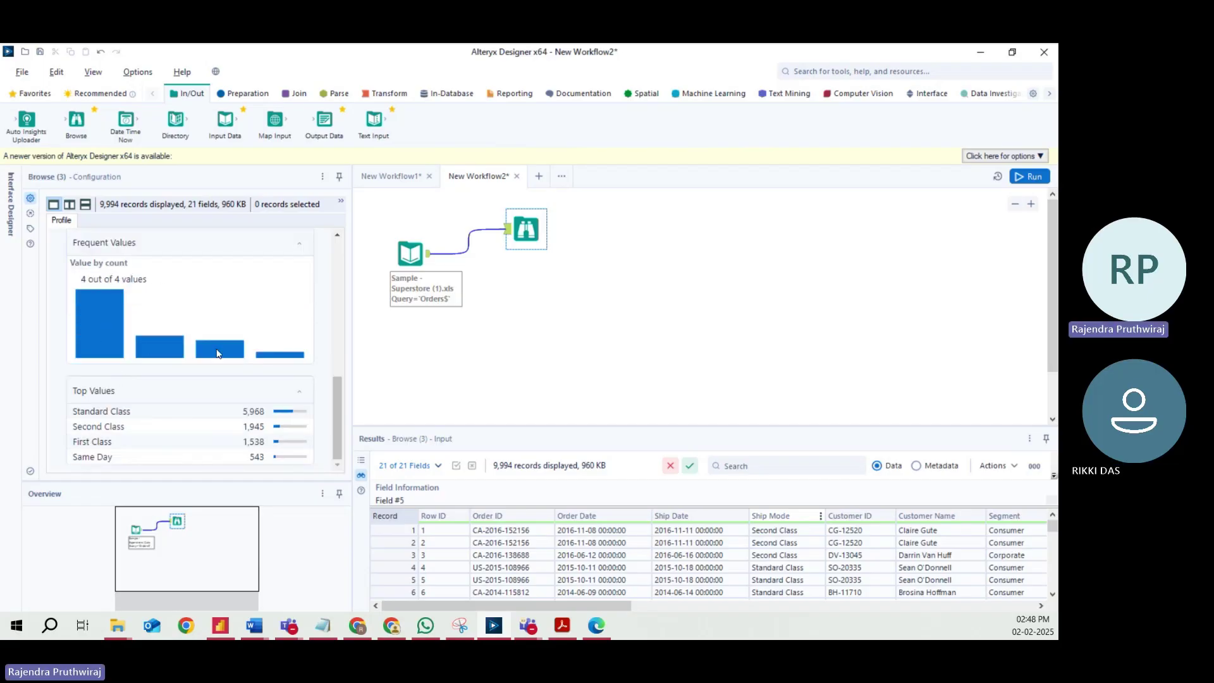
{"action": "mouse_move", "coordinate": [169, 348]}
{"action": "mouse_move", "coordinate": [206, 352]}
{"action": "mouse_move", "coordinate": [91, 334]}
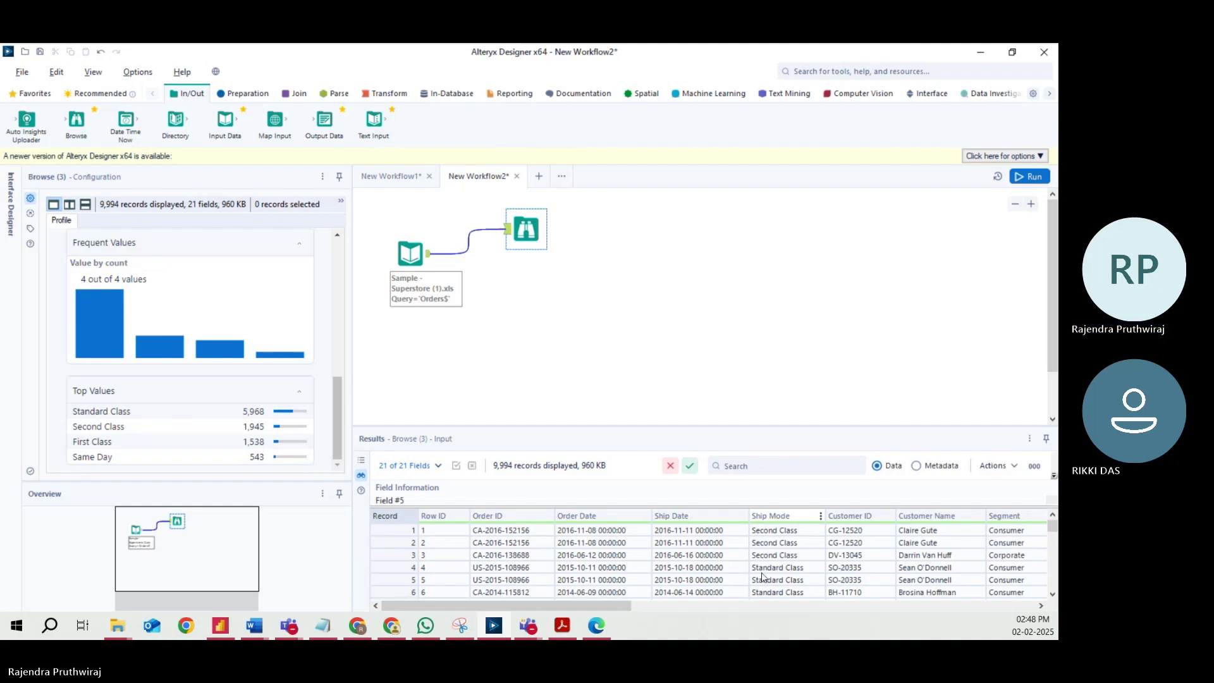
{"action": "mouse_move", "coordinate": [294, 416]}
Add a Filter tool connected to the Superstore input below the Browse tool, and move the Browse tool slightly up and to the left.
{"action": "left_click", "coordinate": [256, 92]}
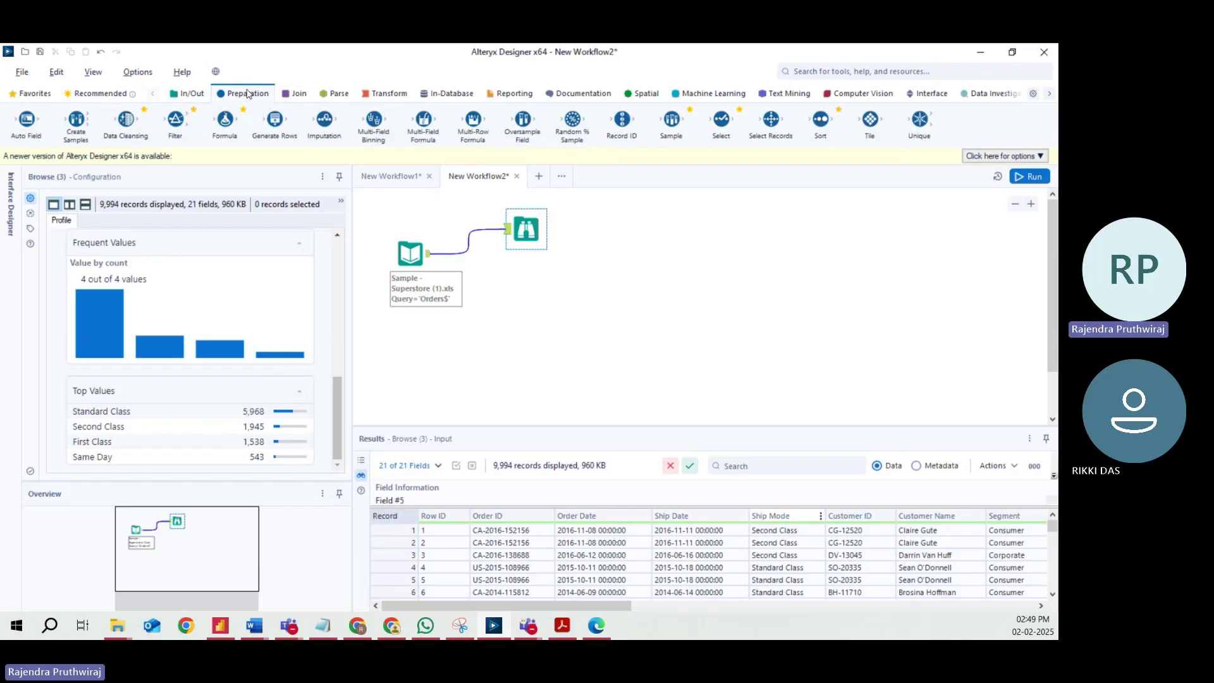
{"action": "mouse_move", "coordinate": [175, 121]}
{"action": "left_mouse_down"}
{"action": "mouse_move", "coordinate": [483, 252]}
{"action": "mouse_move", "coordinate": [442, 204]}
{"action": "mouse_move", "coordinate": [184, 117]}
{"action": "left_mouse_up"}
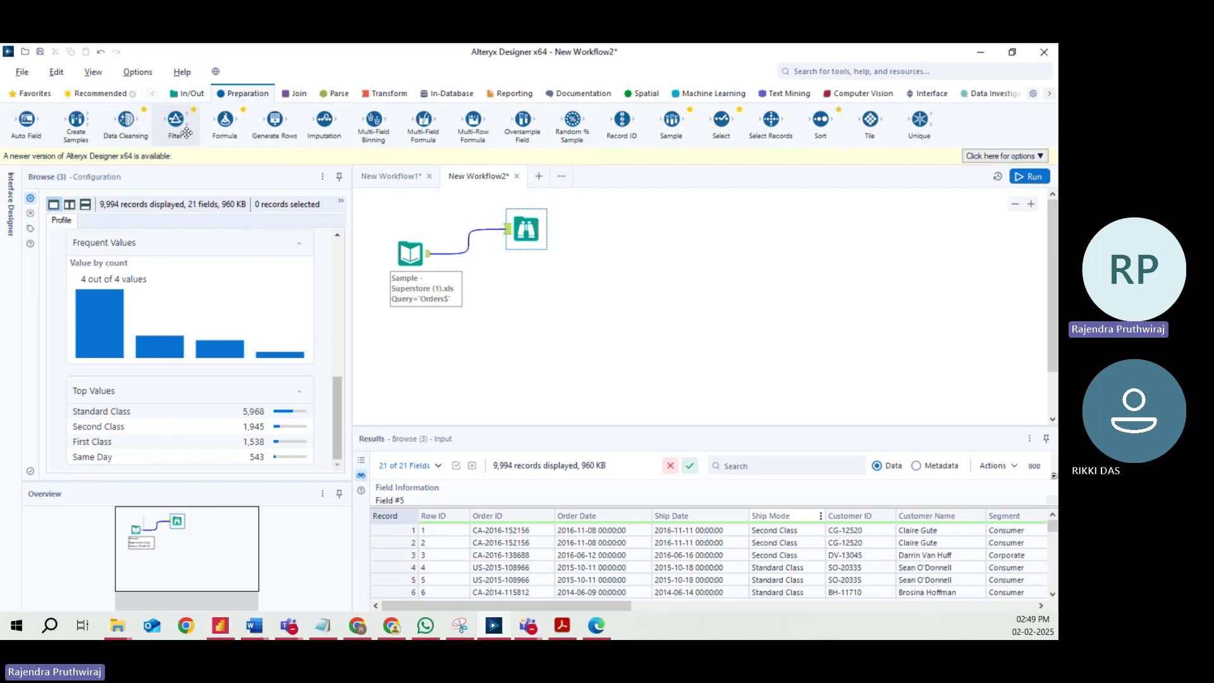
{"action": "left_click_drag", "start_coordinate": [191, 132], "coordinate": [511, 280]}
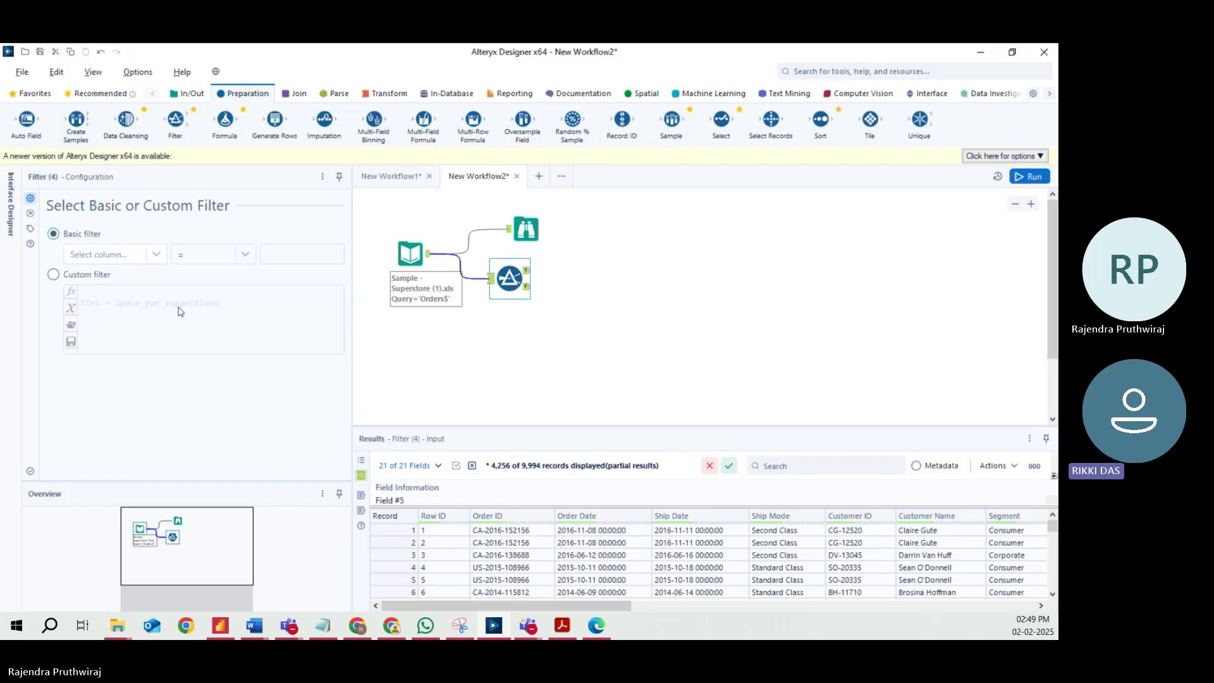
{"action": "left_click", "coordinate": [512, 215]}
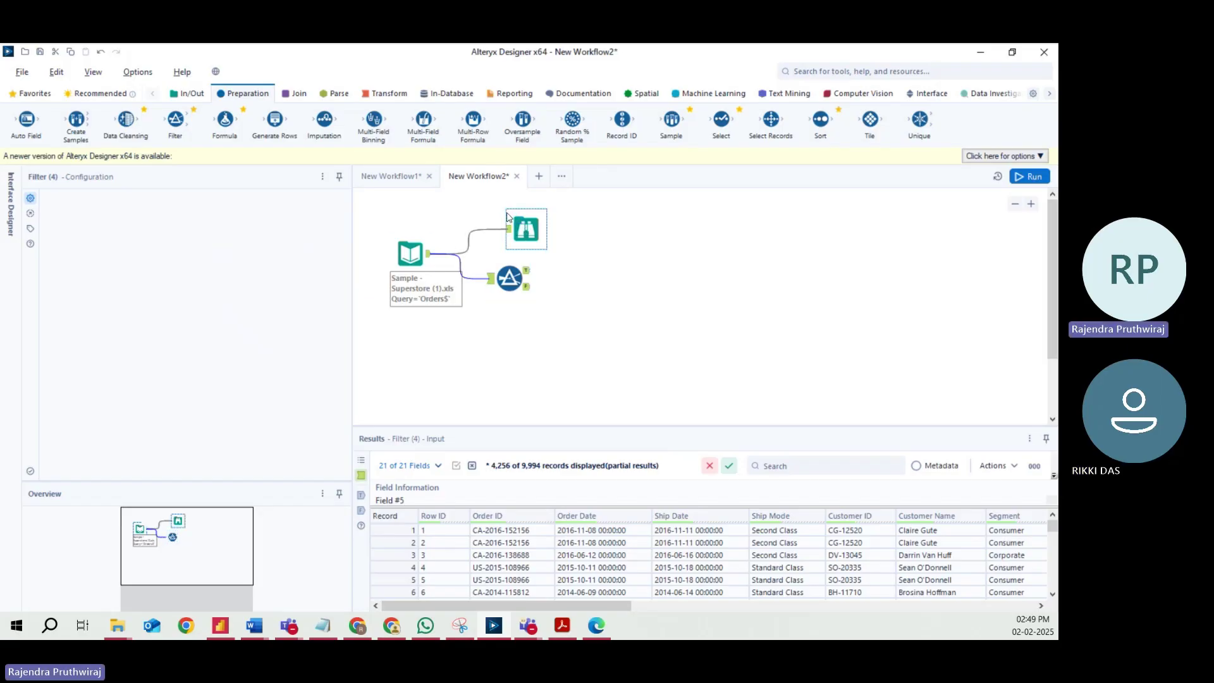
{"action": "left_click_drag", "start_coordinate": [511, 213], "coordinate": [495, 197]}
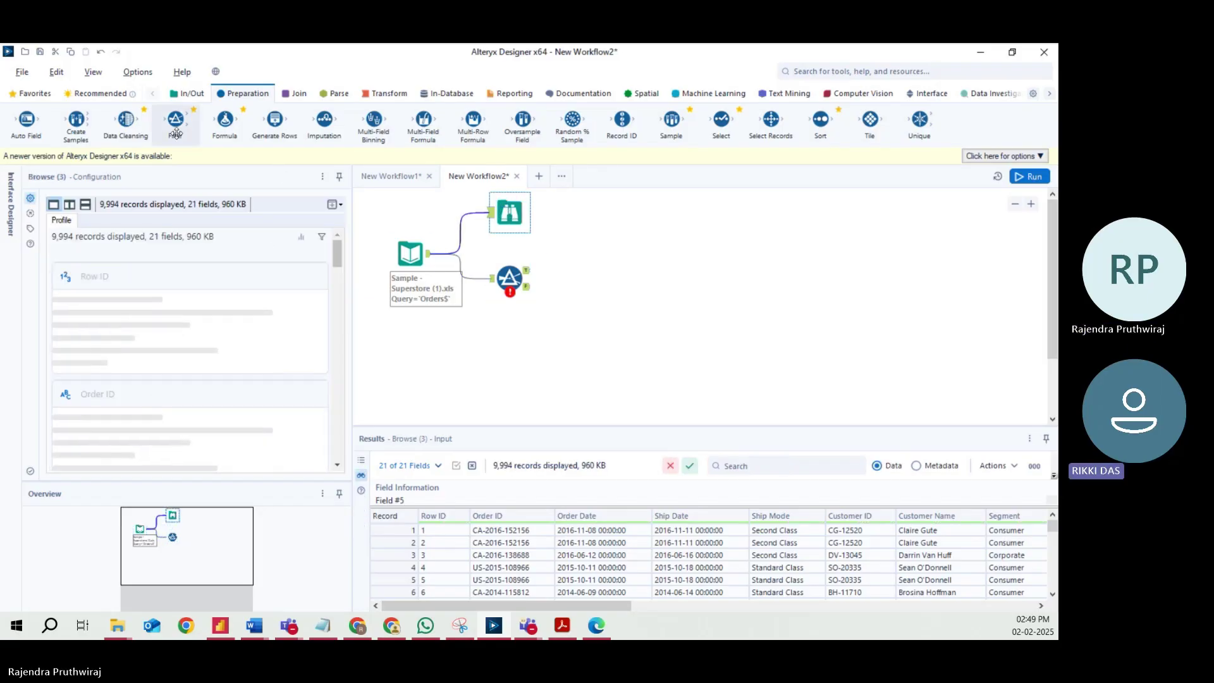
Move the Filter tool further right on the canvas, and choose Ship Mode as its basic filter column.
{"action": "left_click", "coordinate": [514, 291]}
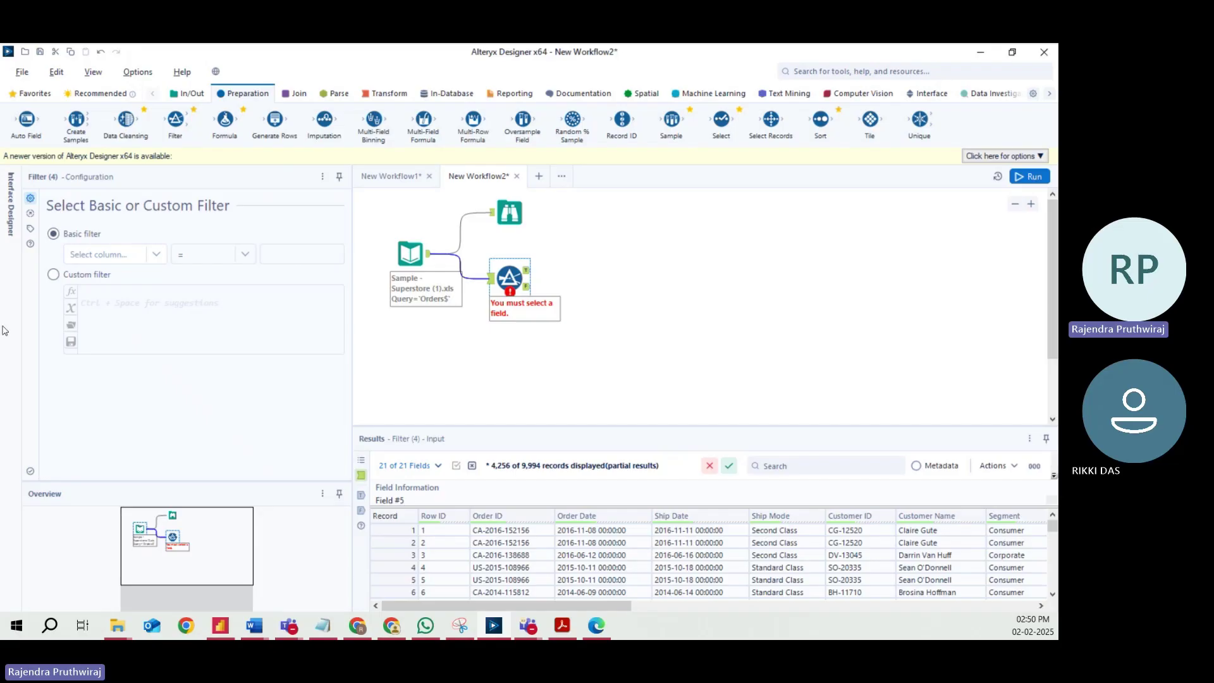
{"action": "left_click", "coordinate": [155, 256]}
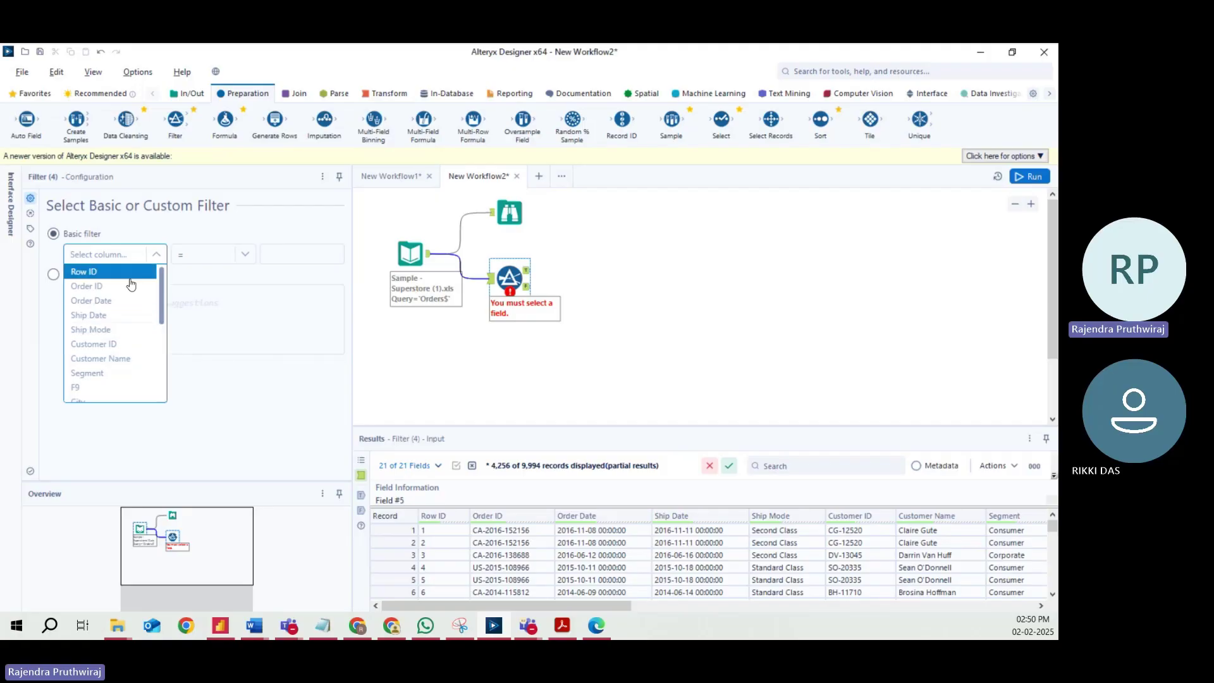
{"action": "left_click", "coordinate": [160, 258]}
{"action": "left_click", "coordinate": [161, 259]}
{"action": "left_click_drag", "start_coordinate": [163, 284], "coordinate": [163, 316]}
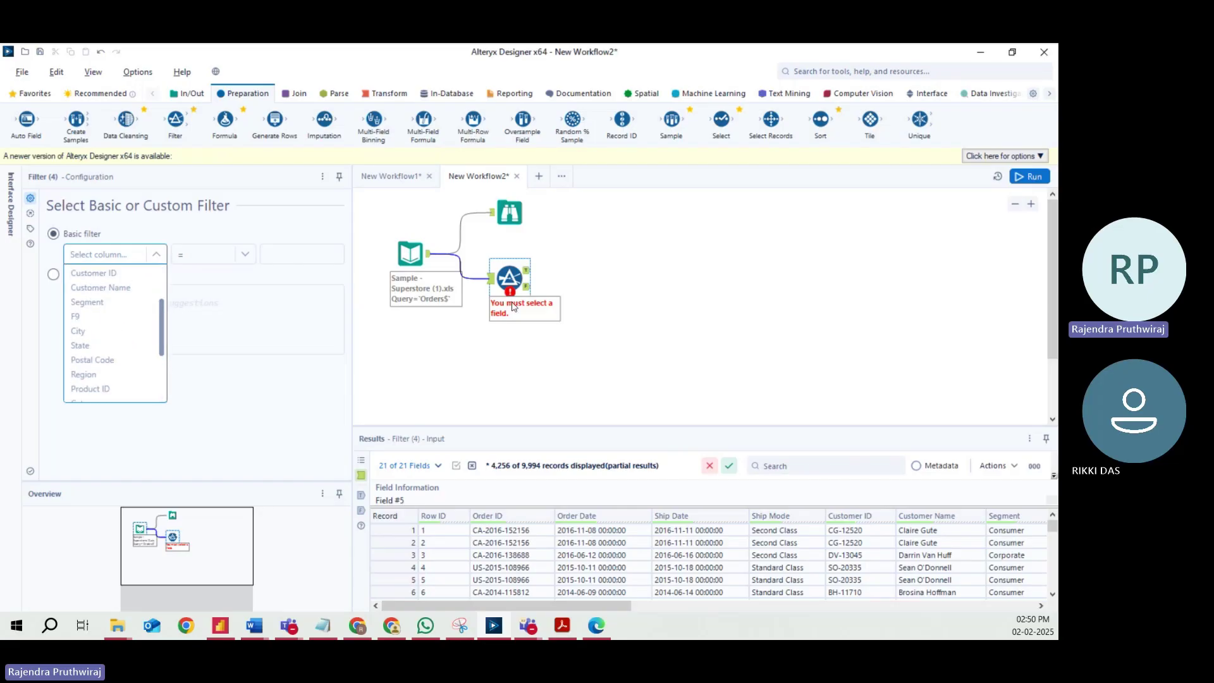
{"action": "left_click", "coordinate": [162, 256]}
{"action": "left_click", "coordinate": [161, 254]}
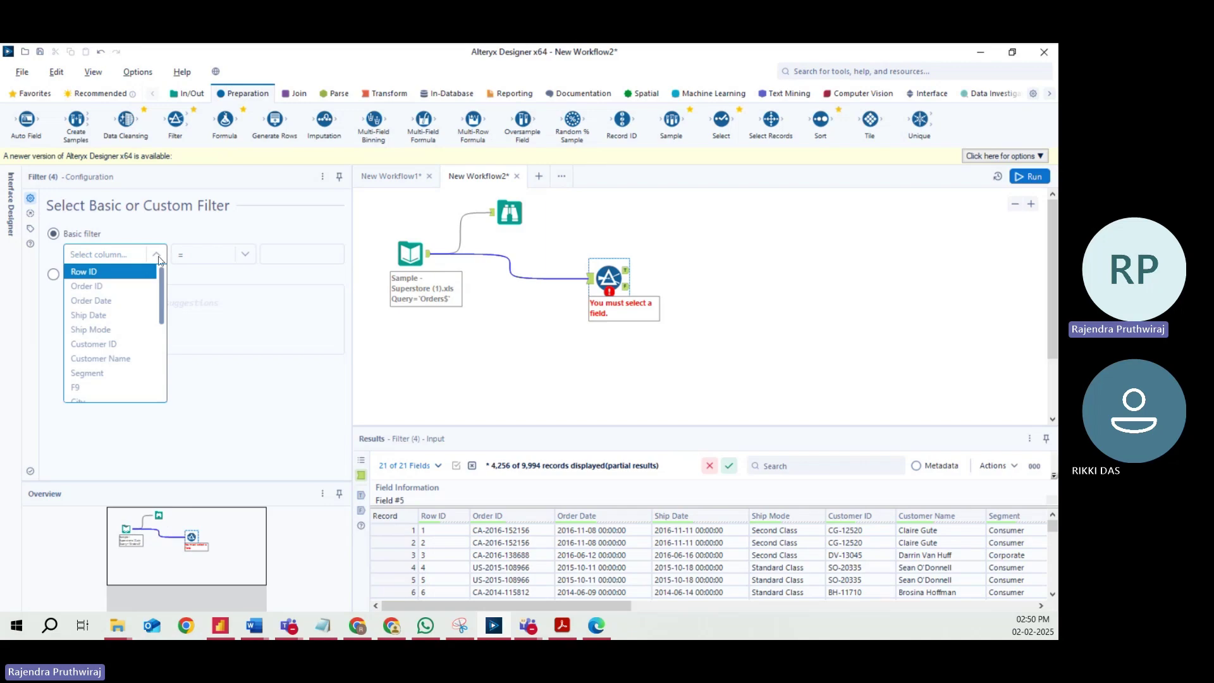
{"action": "scroll", "coordinate": [114, 379], "scroll_direction": "down", "scroll_amount": 1}
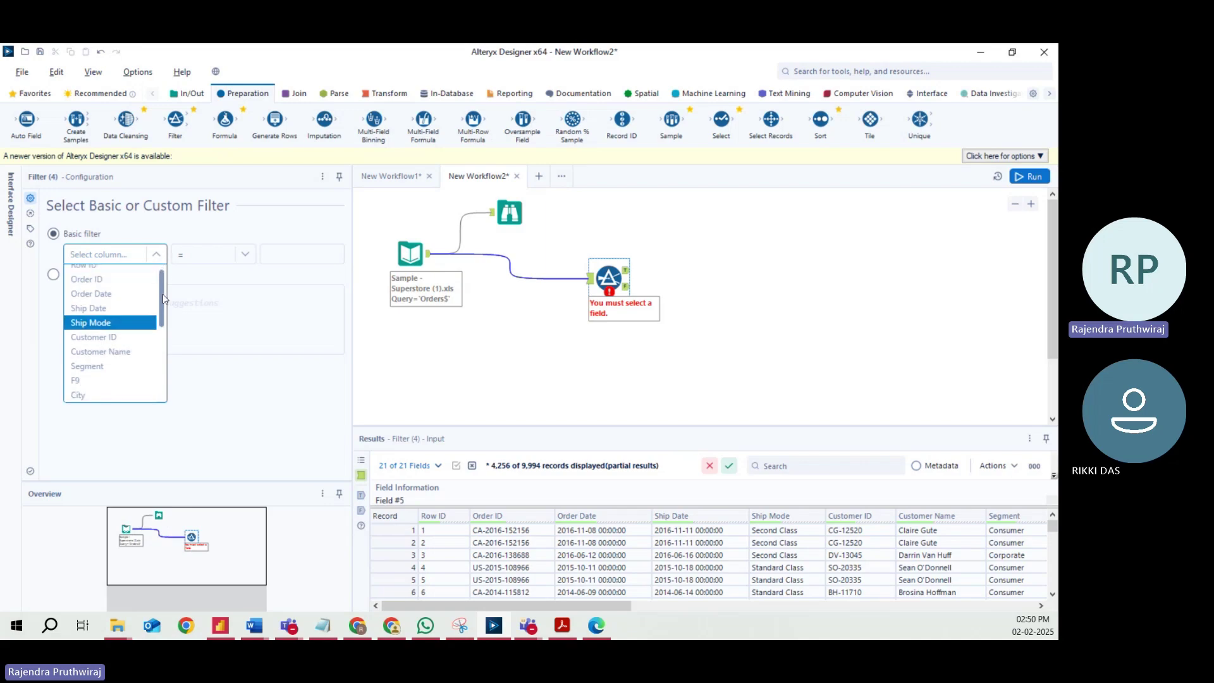
{"action": "scroll", "coordinate": [101, 326], "scroll_direction": "up", "scroll_amount": 1}
{"action": "left_click", "coordinate": [101, 330]}
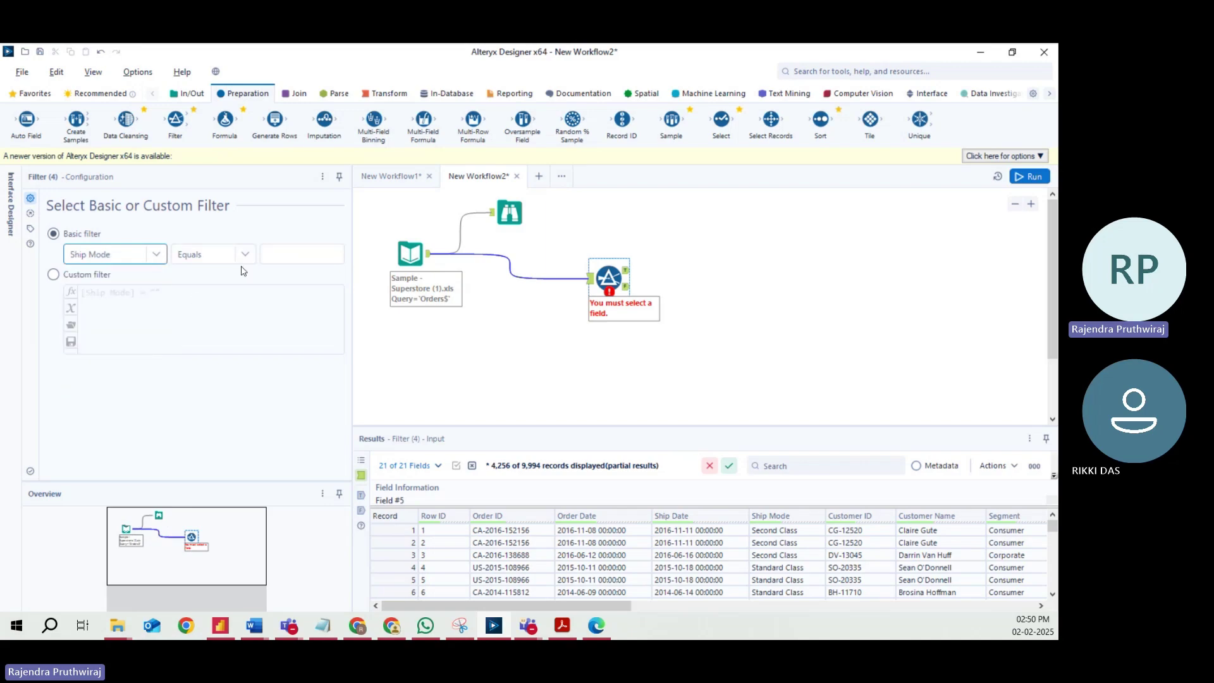
Set the Ship Mode filter condition to Equals with the value Second Class.
{"action": "left_click", "coordinate": [244, 255]}
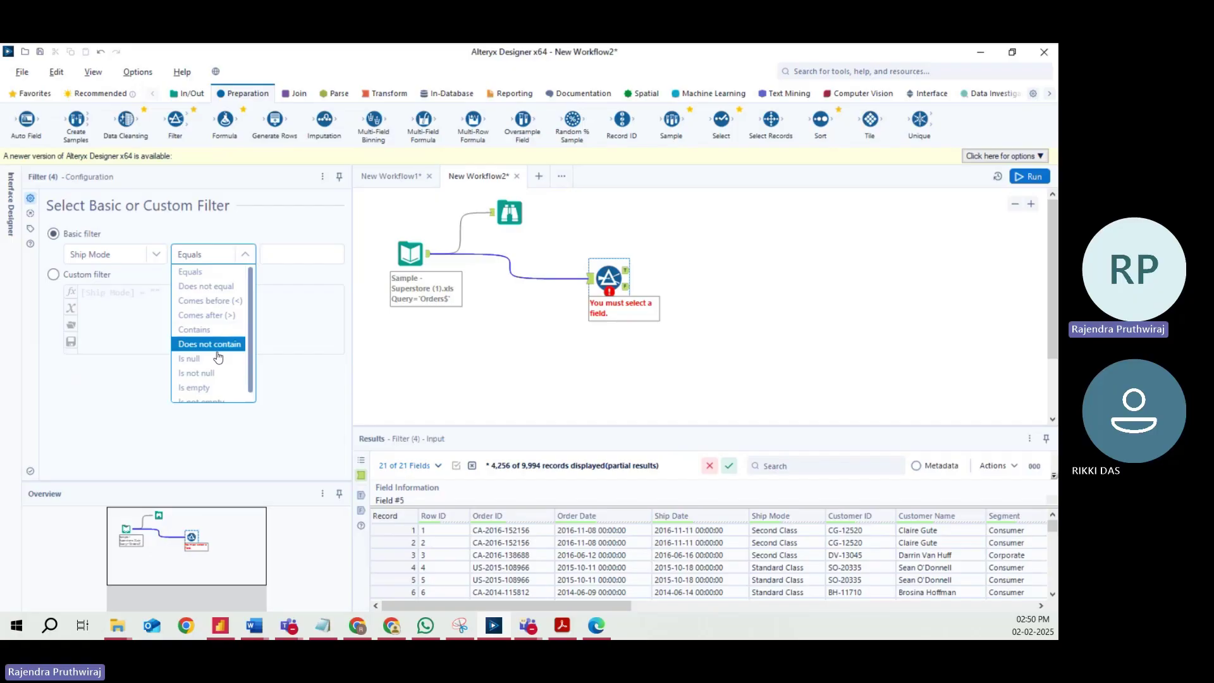
{"action": "scroll", "coordinate": [212, 383], "scroll_direction": "down", "scroll_amount": 1}
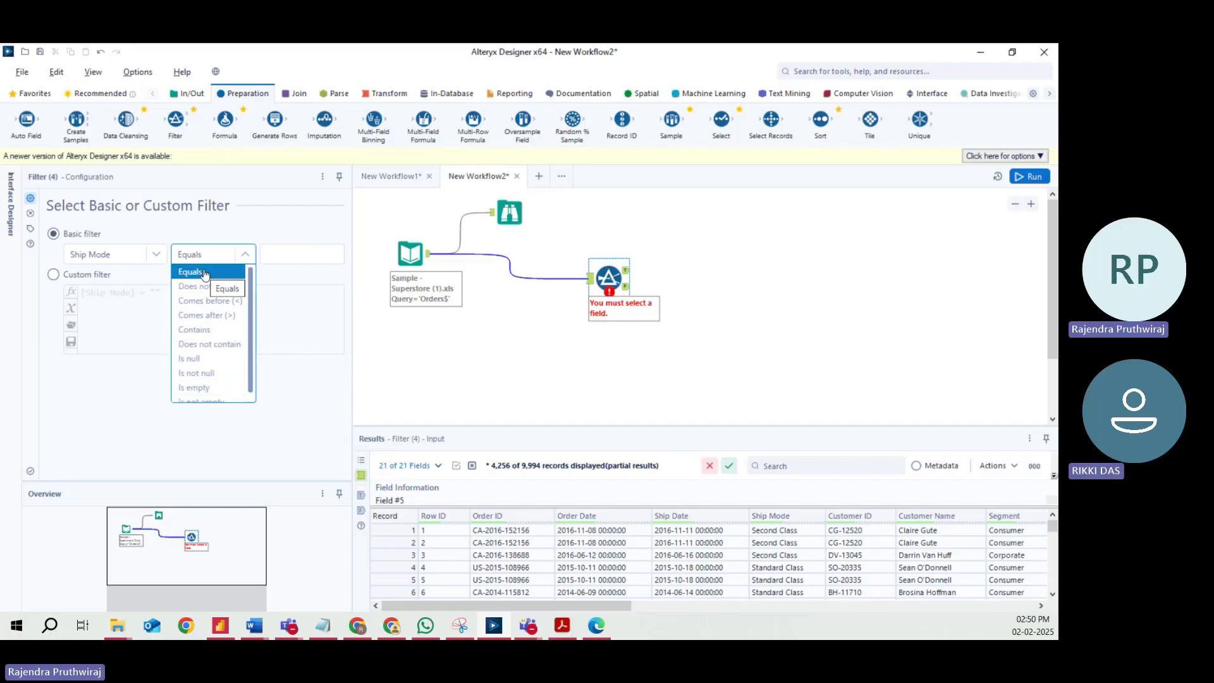
{"action": "left_click", "coordinate": [203, 272]}
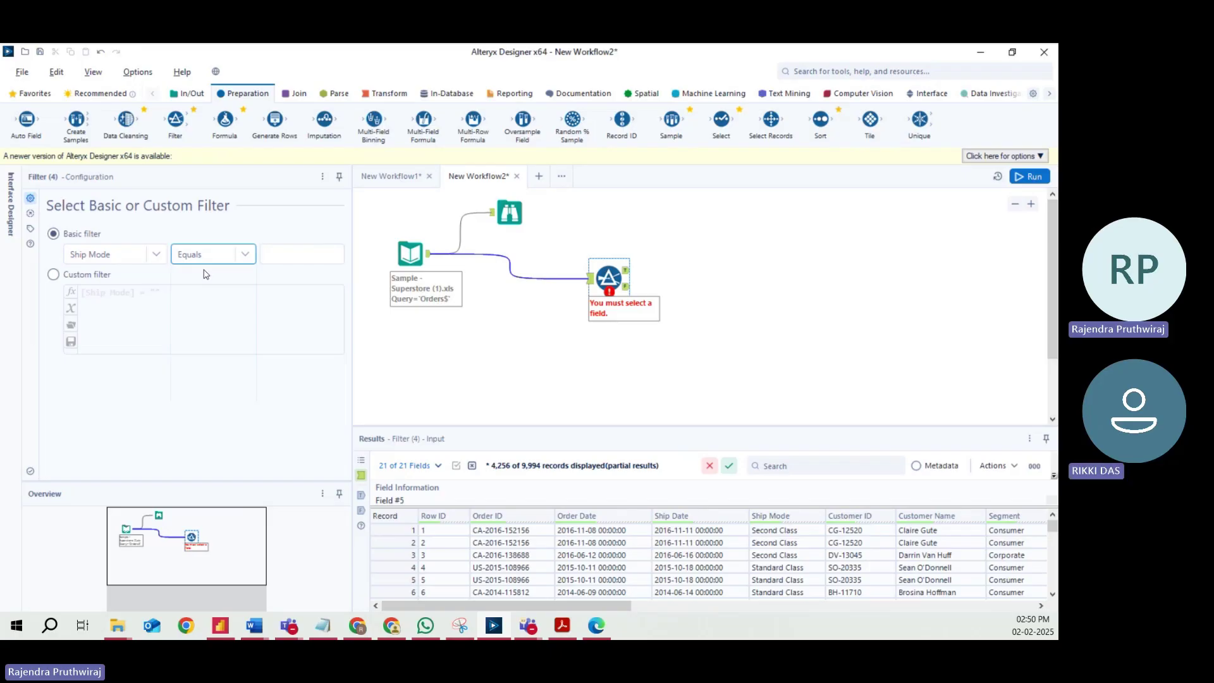
{"action": "left_click", "coordinate": [288, 253]}
{"action": "type", "text": "S"}
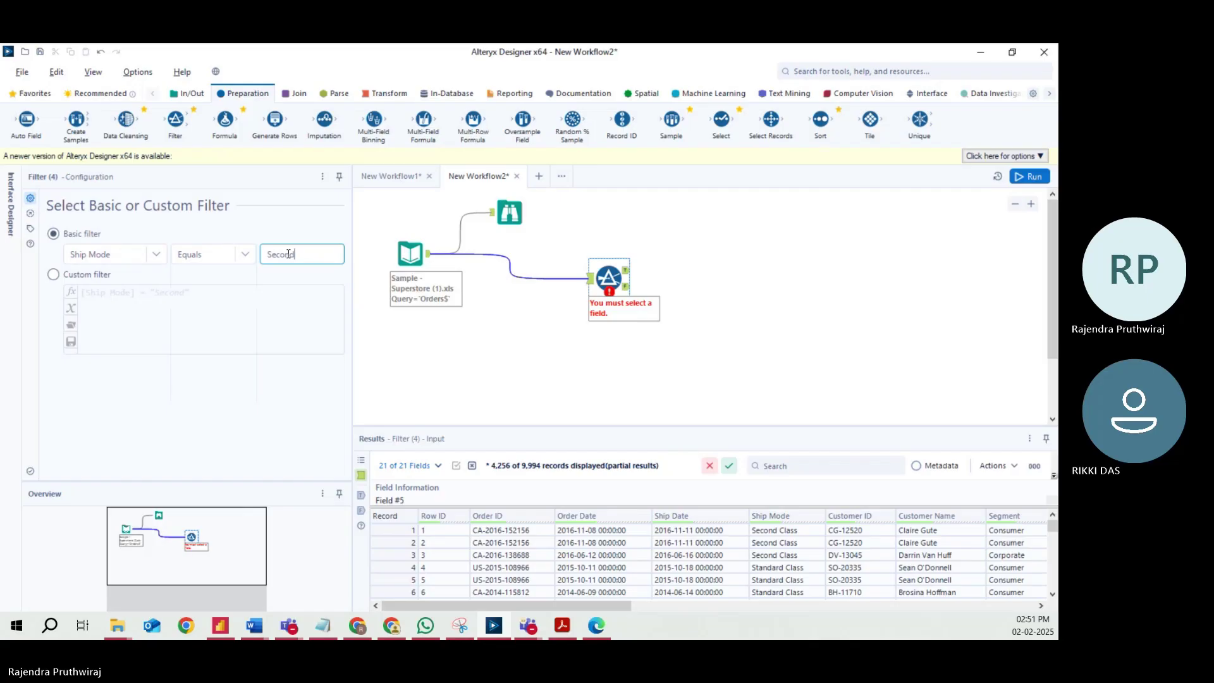
{"action": "type", "text": "econd Class"}
Run the workflow and review the records in the Filter tool's True output through to the last one.
{"action": "left_click", "coordinate": [1031, 177]}
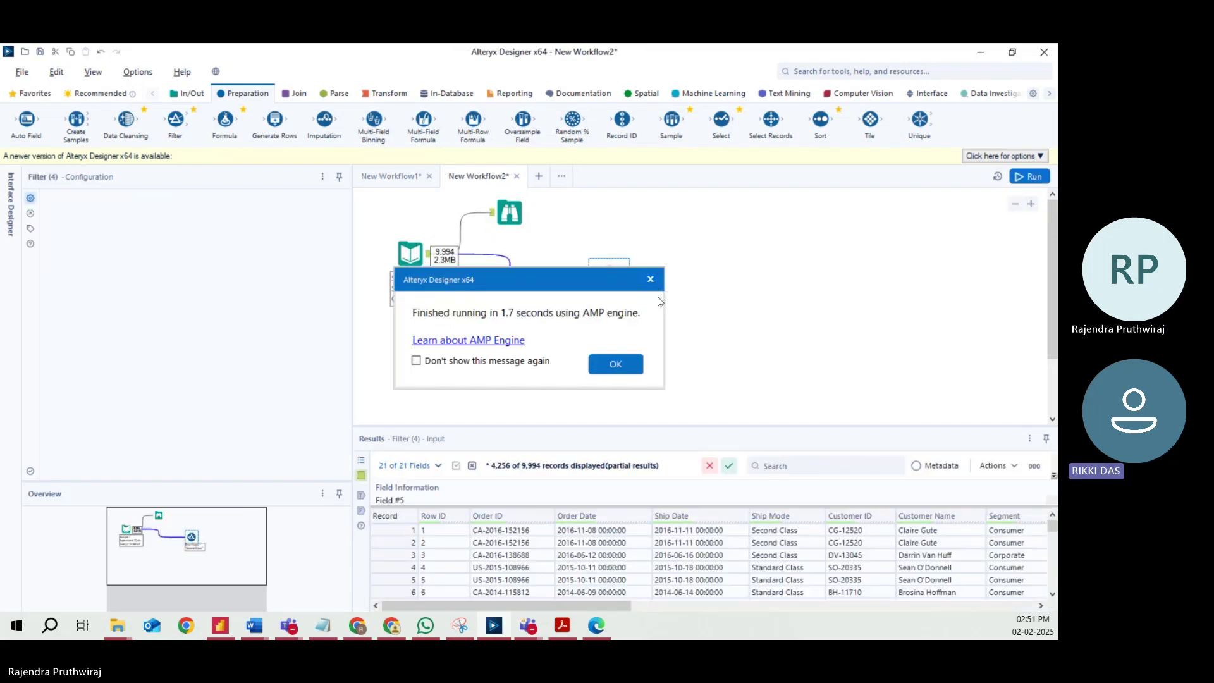
{"action": "left_click", "coordinate": [642, 357]}
{"action": "left_click", "coordinate": [628, 277]}
{"action": "left_click", "coordinate": [627, 272]}
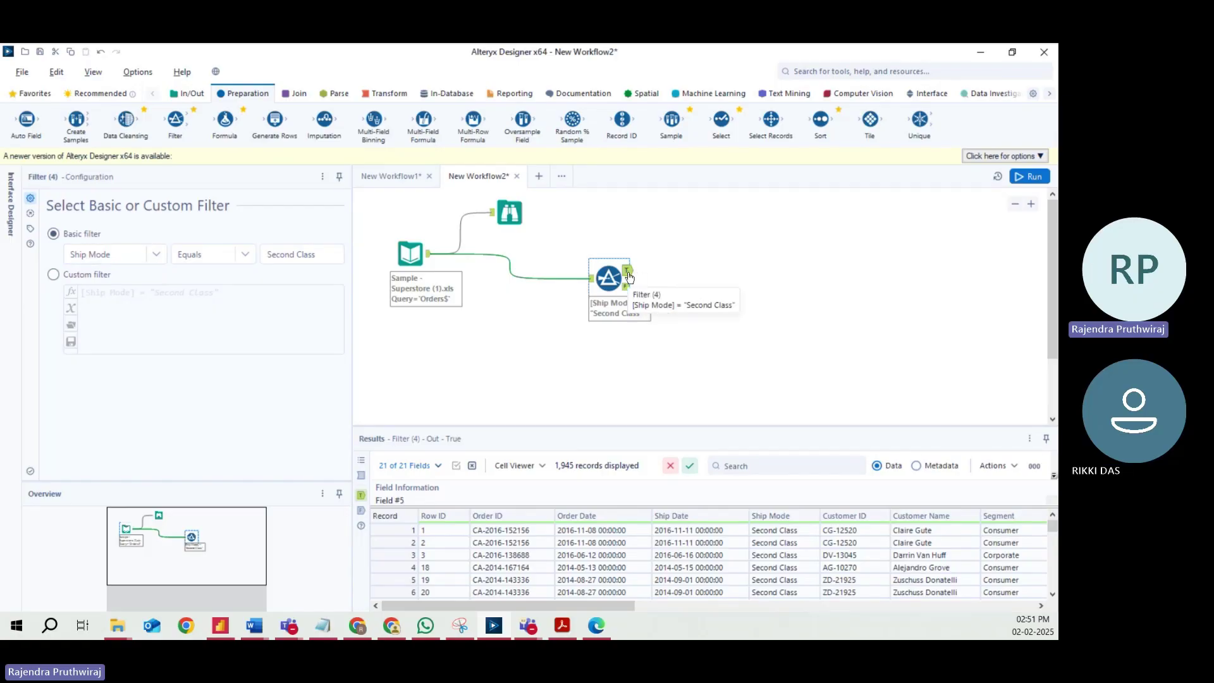
{"action": "key", "text": "ctrl+r"}
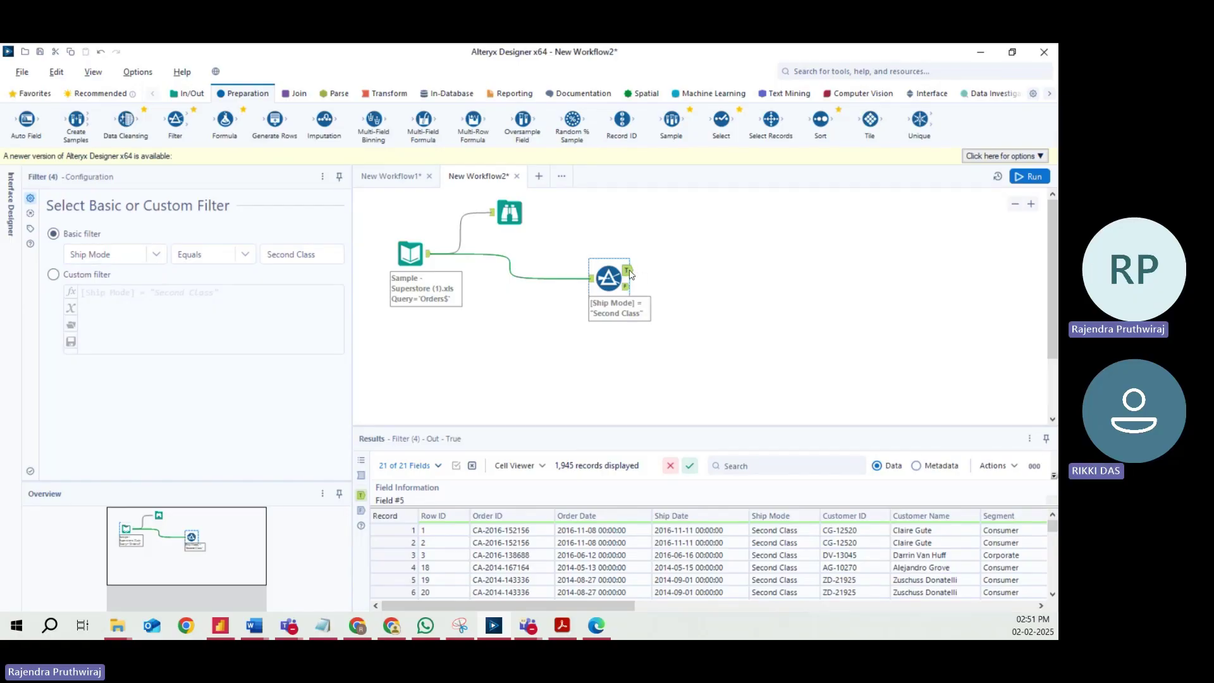
{"action": "left_click", "coordinate": [628, 273]}
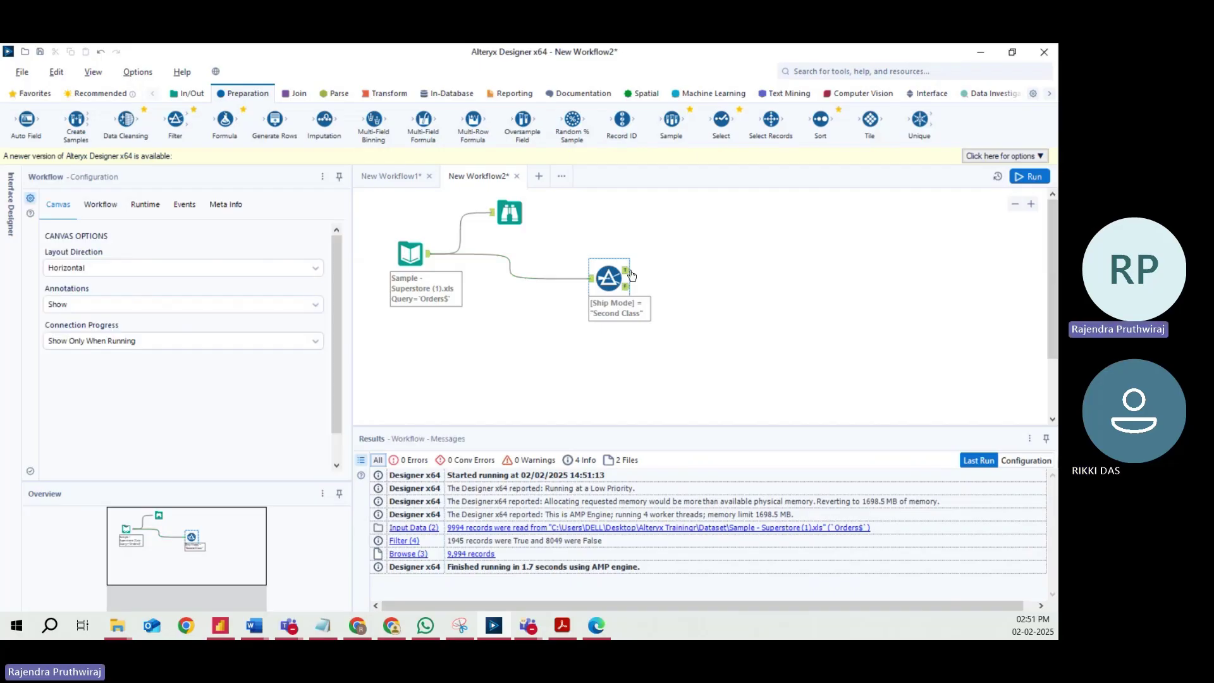
{"action": "left_click", "coordinate": [627, 272]}
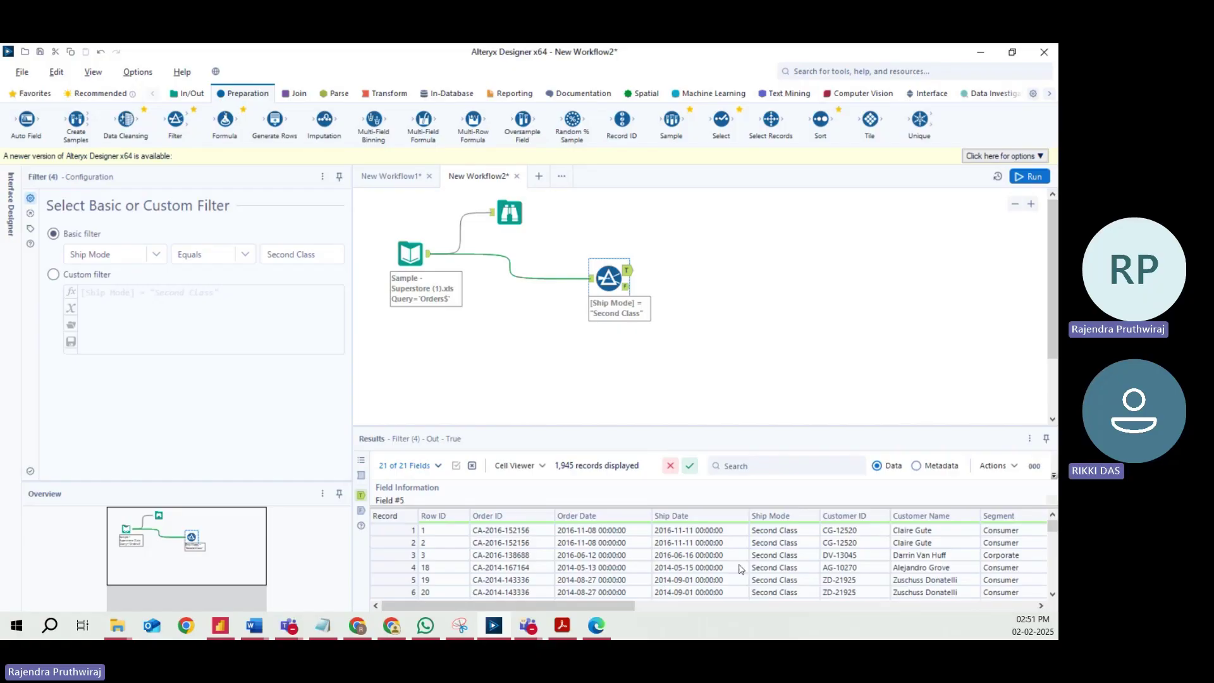
{"action": "scroll", "coordinate": [746, 559], "scroll_direction": "down", "scroll_amount": 12}
{"action": "scroll", "coordinate": [748, 559], "scroll_direction": "down", "scroll_amount": 3}
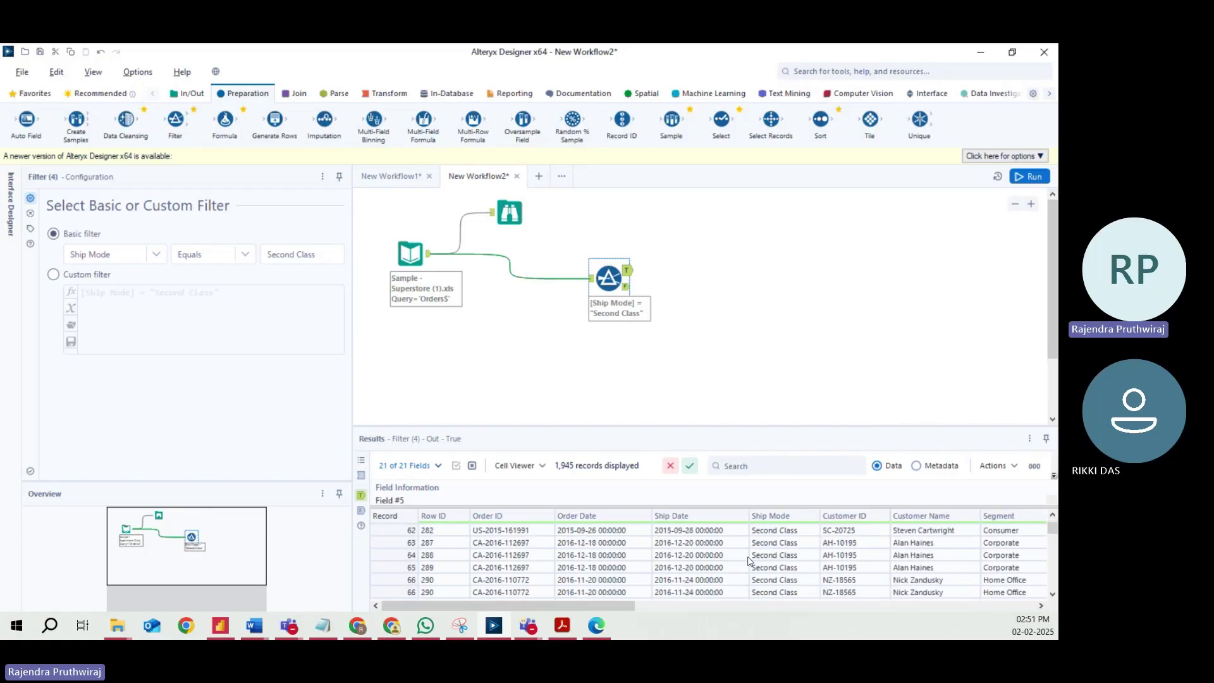
{"action": "left_click_drag", "start_coordinate": [1052, 531], "coordinate": [1053, 591]}
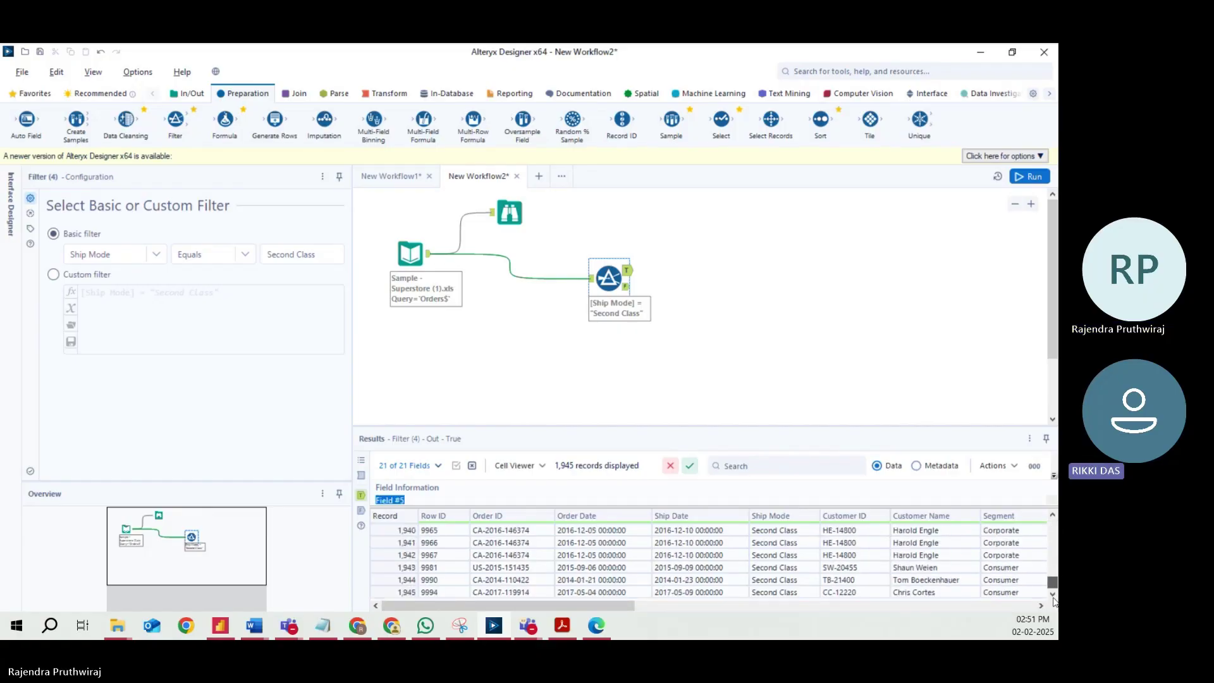
Show the Filter tool's False output, and move the tool left, closer to the Superstore input.
{"action": "left_click", "coordinate": [626, 288]}
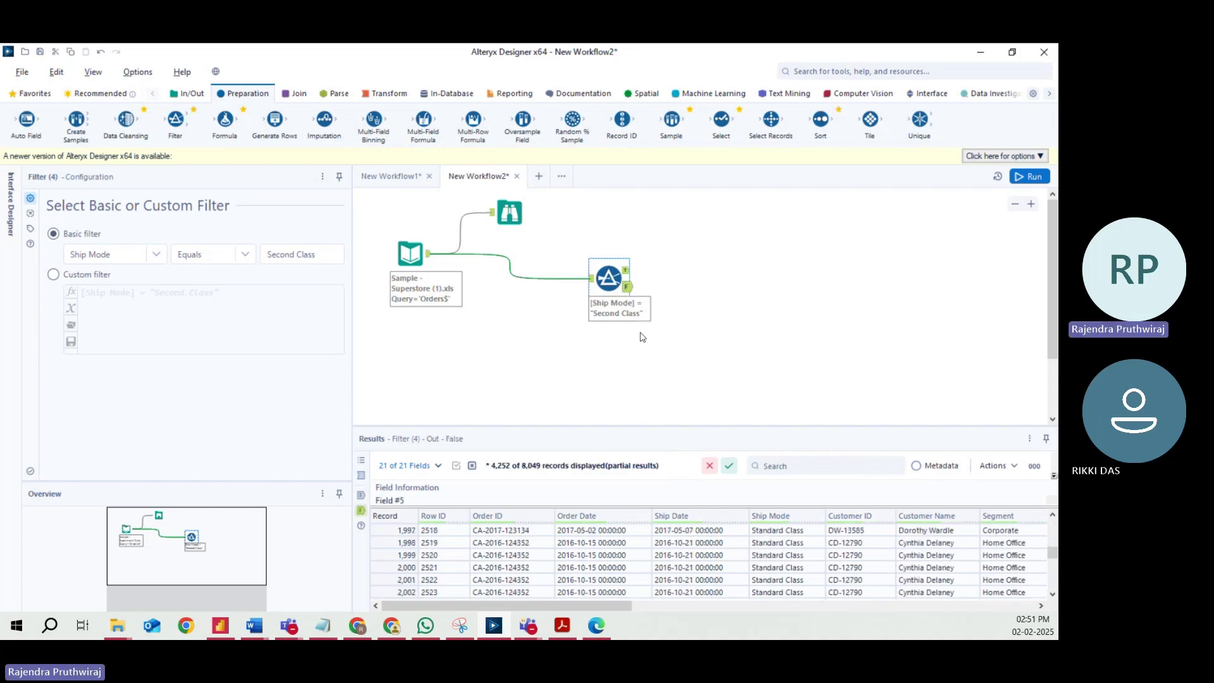
{"action": "left_click_drag", "start_coordinate": [602, 279], "coordinate": [560, 278]}
{"action": "left_click_drag", "start_coordinate": [557, 278], "coordinate": [533, 261]}
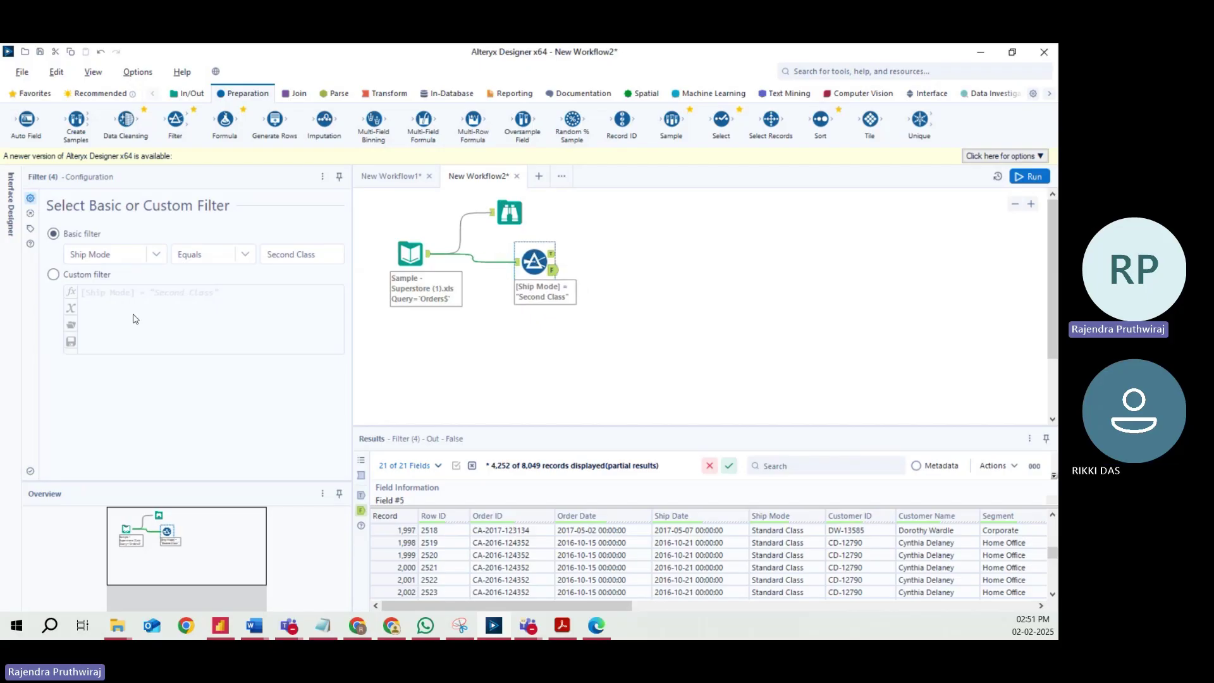
{"action": "left_click_drag", "start_coordinate": [162, 125], "coordinate": [534, 320]}
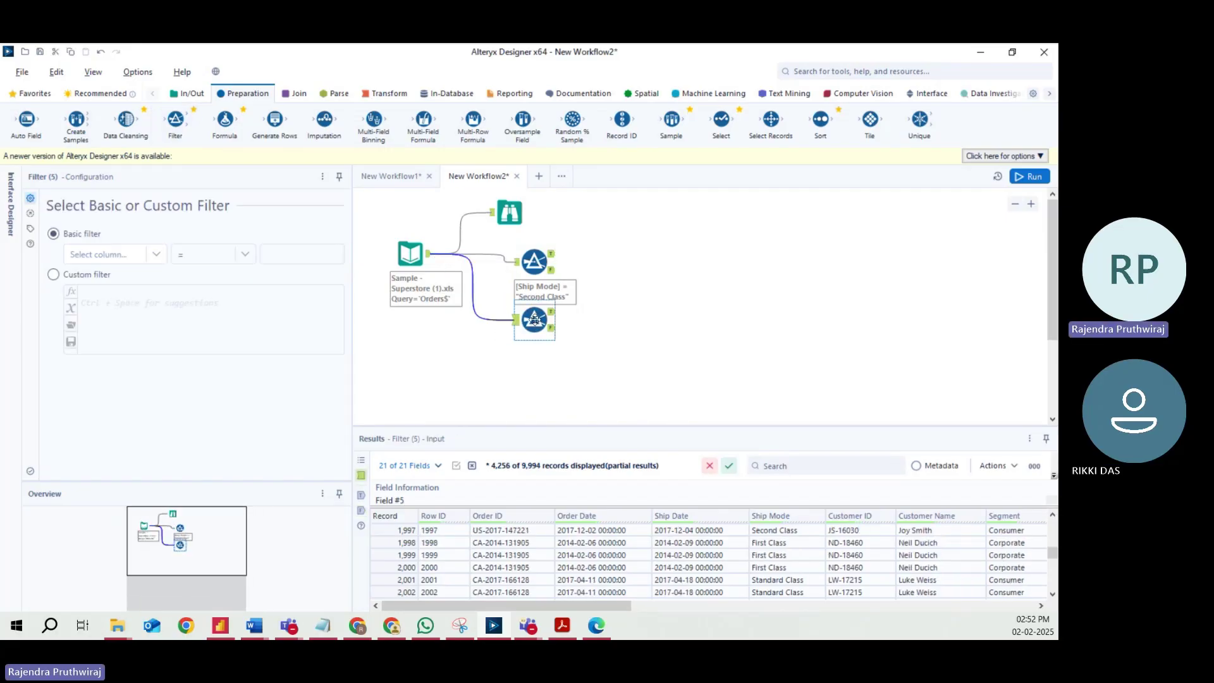
{"action": "left_click", "coordinate": [109, 254]}
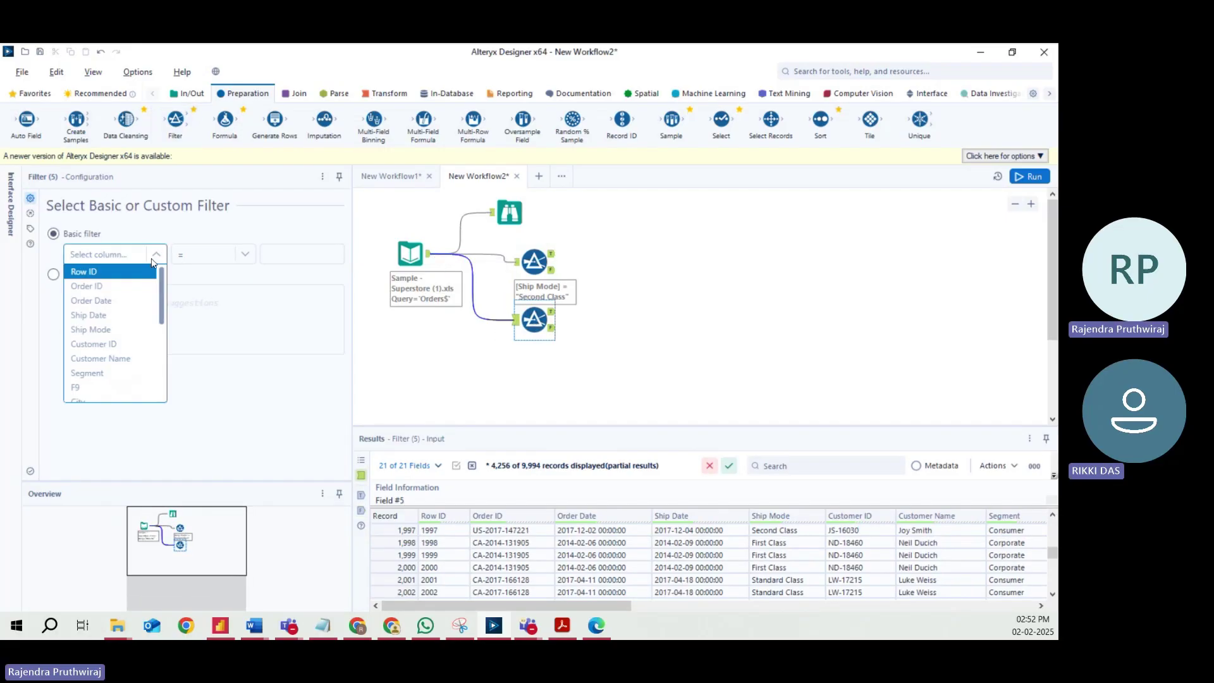
{"action": "left_click", "coordinate": [95, 329]}
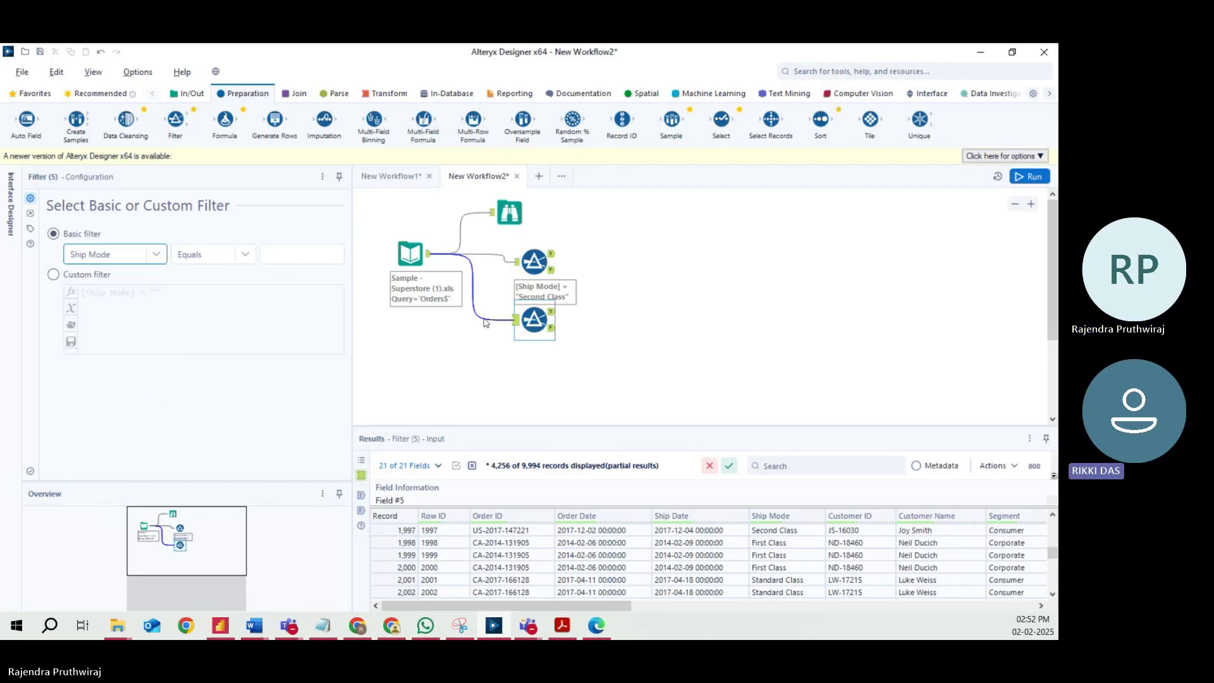
{"action": "left_click", "coordinate": [527, 320]}
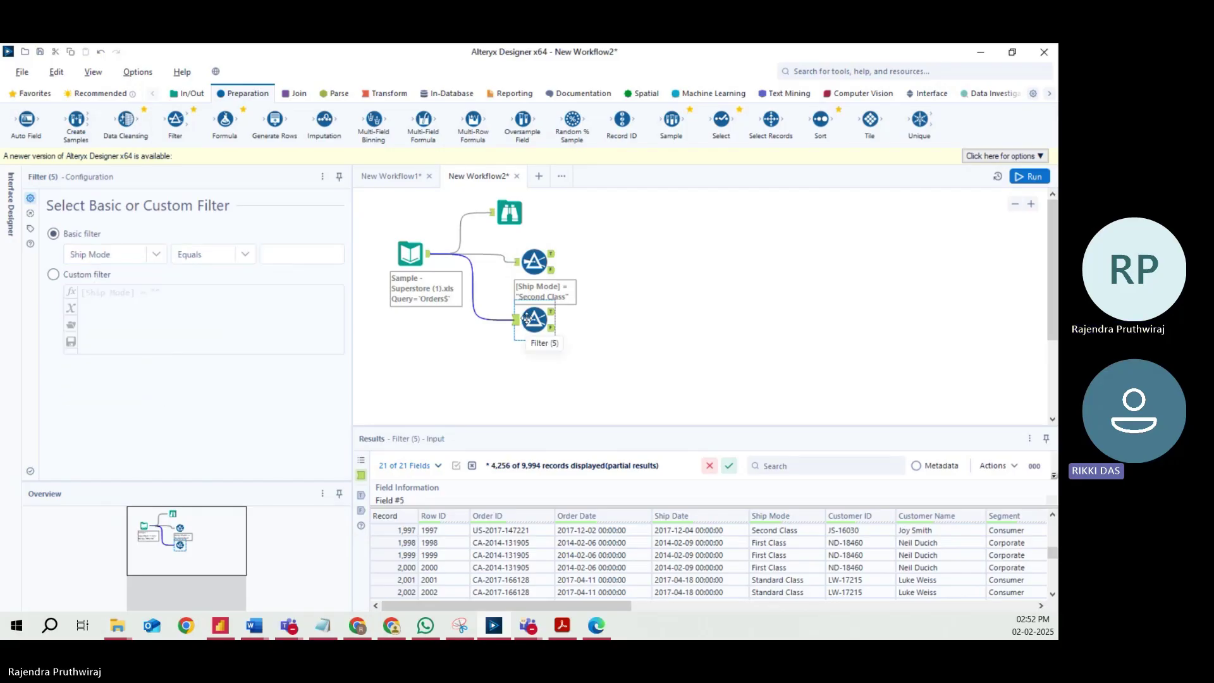
{"action": "left_click", "coordinate": [528, 320]}
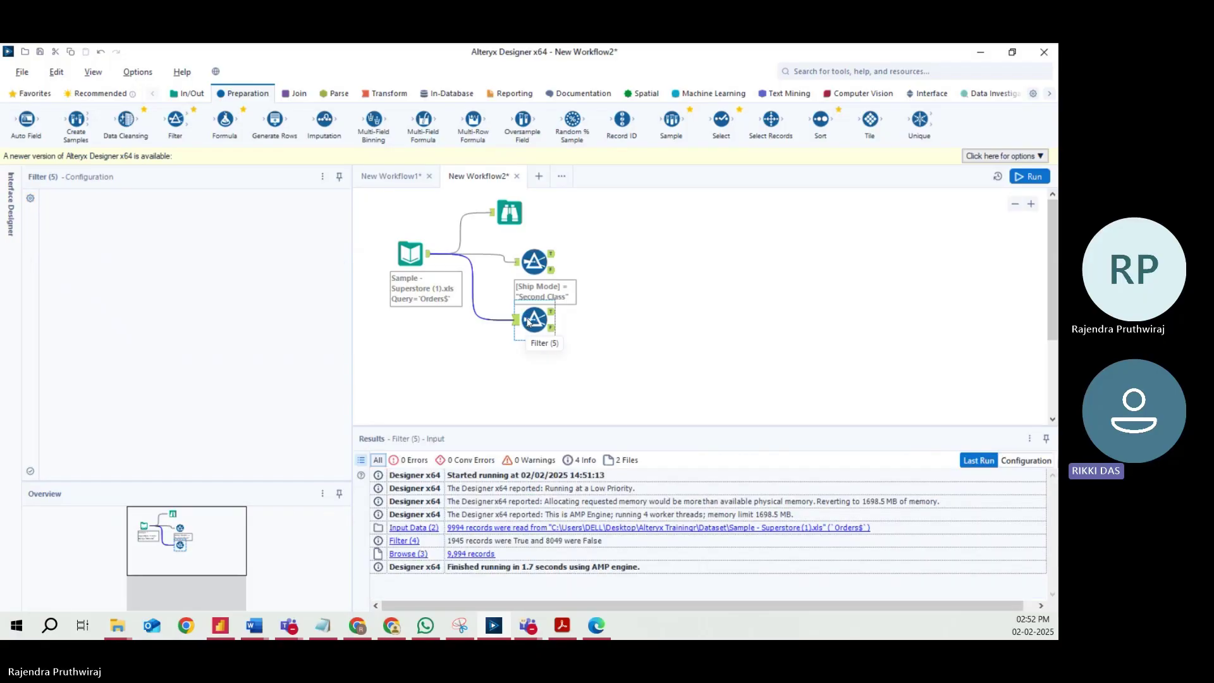
{"action": "key", "text": "Delete"}
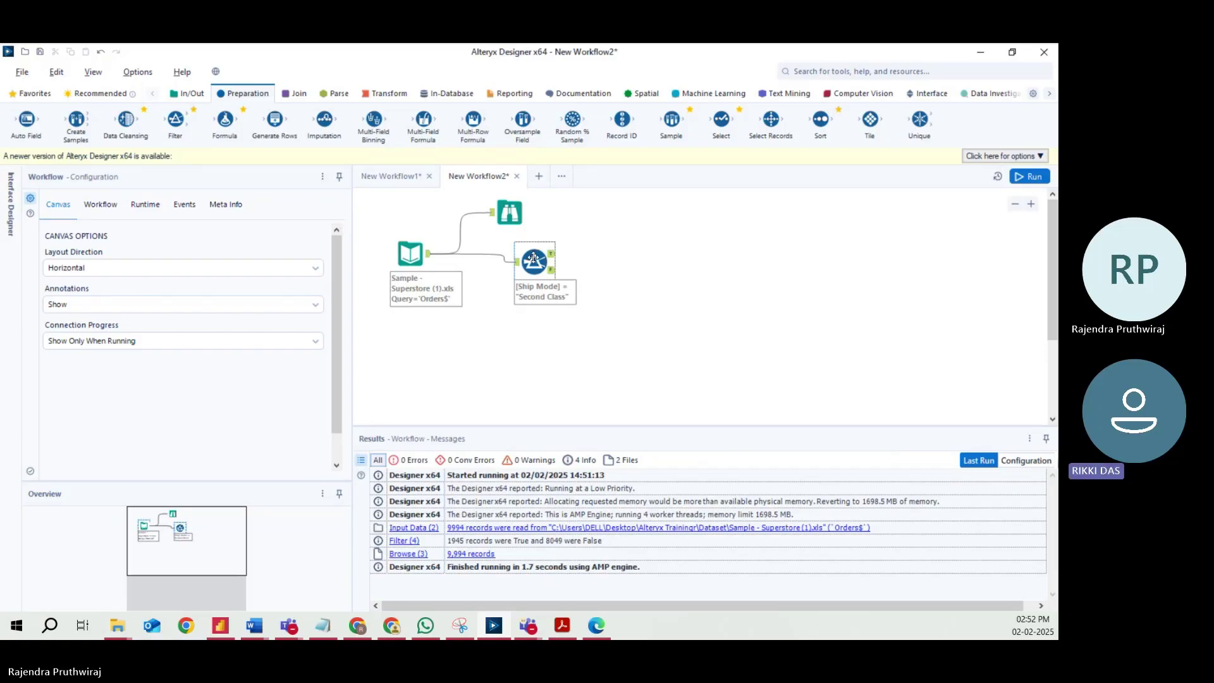
Show the Filter tool's False output, and search the tools for Dynamic Filter.
{"action": "left_click", "coordinate": [553, 271]}
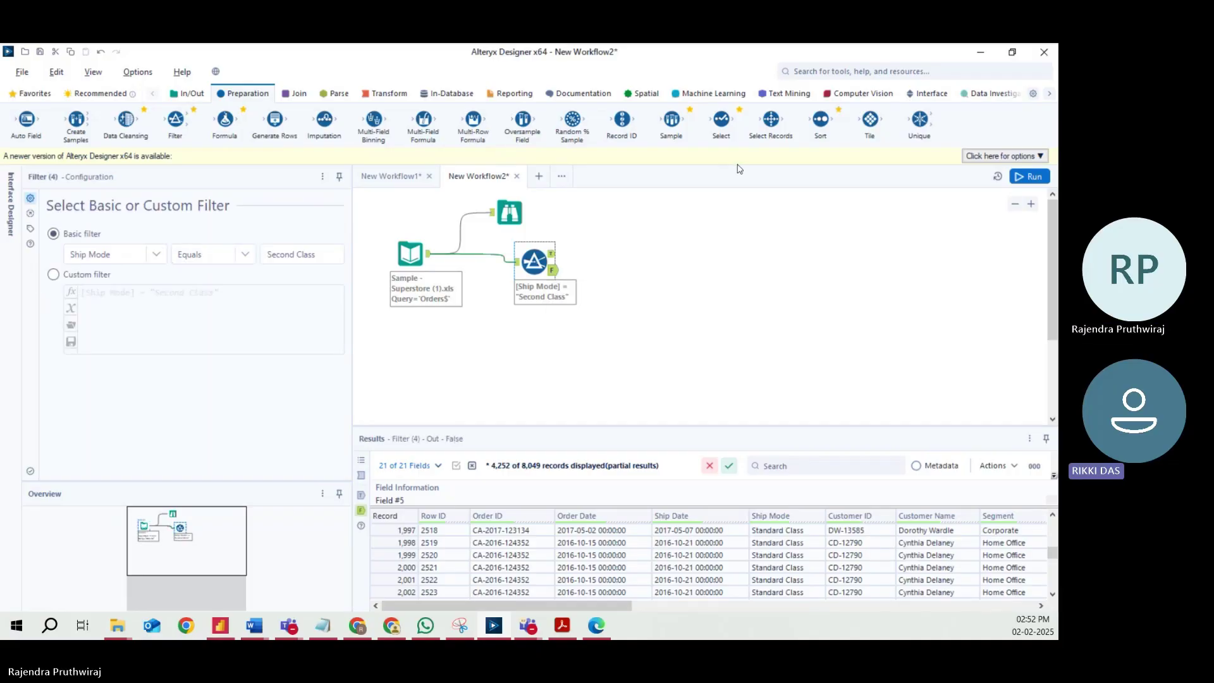
{"action": "left_click", "coordinate": [825, 72]}
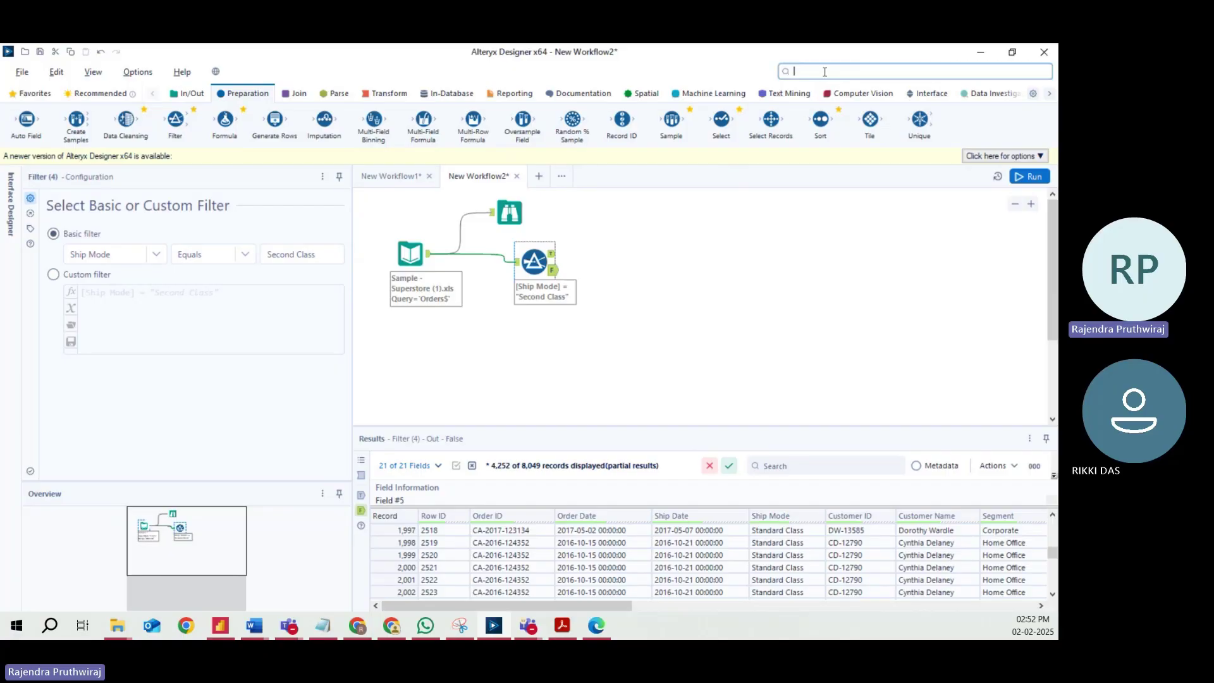
{"action": "type", "text": "Dyn"}
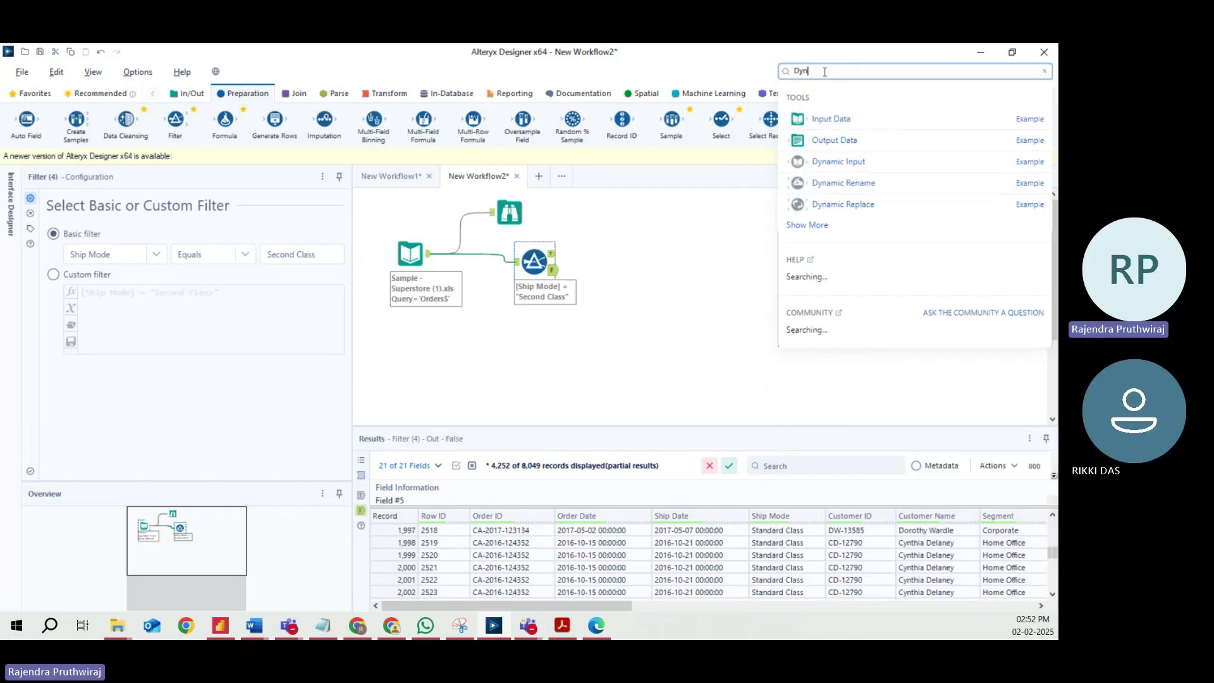
{"action": "type", "text": "ami"}
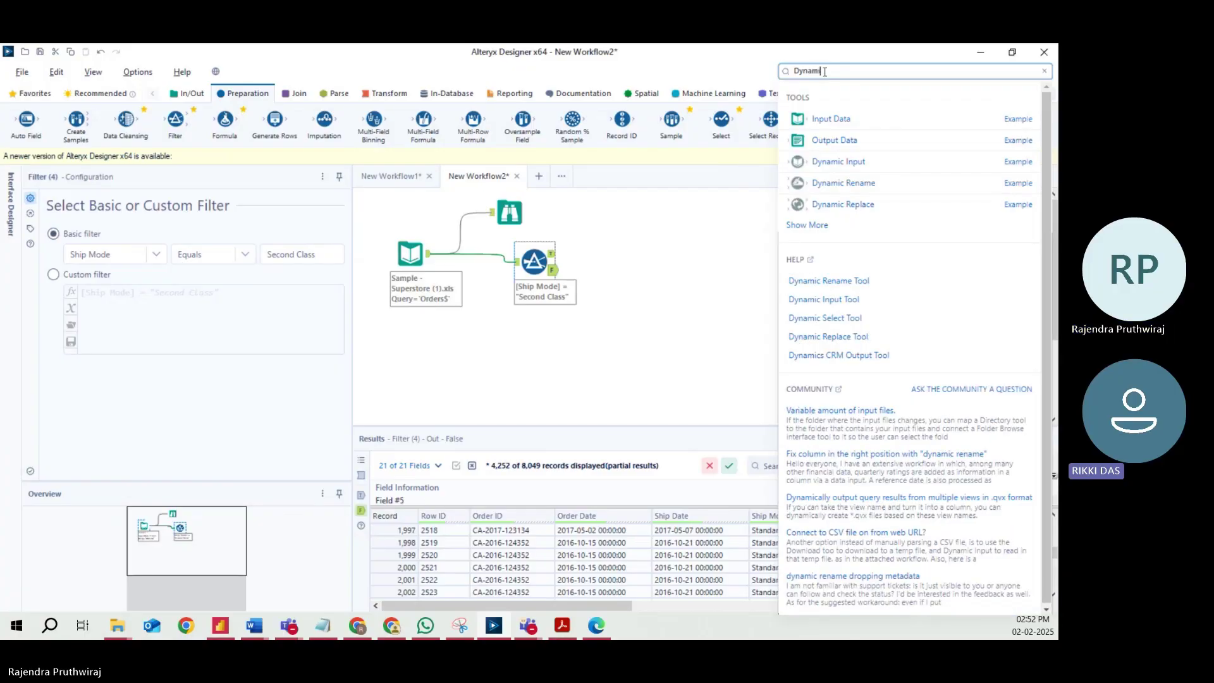
{"action": "type", "text": "c Filt"}
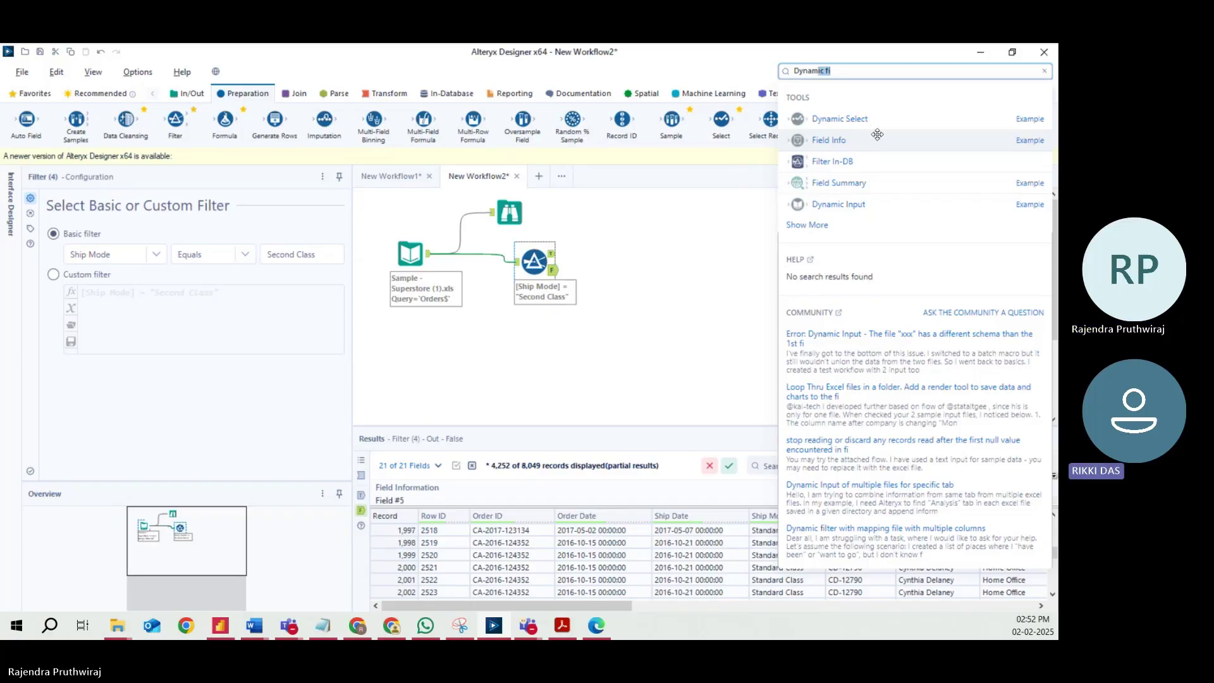
Replace the tool search term with Filter.
{"action": "key", "text": "shift+Left"}
{"action": "key", "text": "shift+Left"}
{"action": "key", "text": "shift+Left"}
{"action": "key", "text": "shift+Left"}
{"action": "key", "text": "shift+Left"}
{"action": "type", "text": "Filter"}
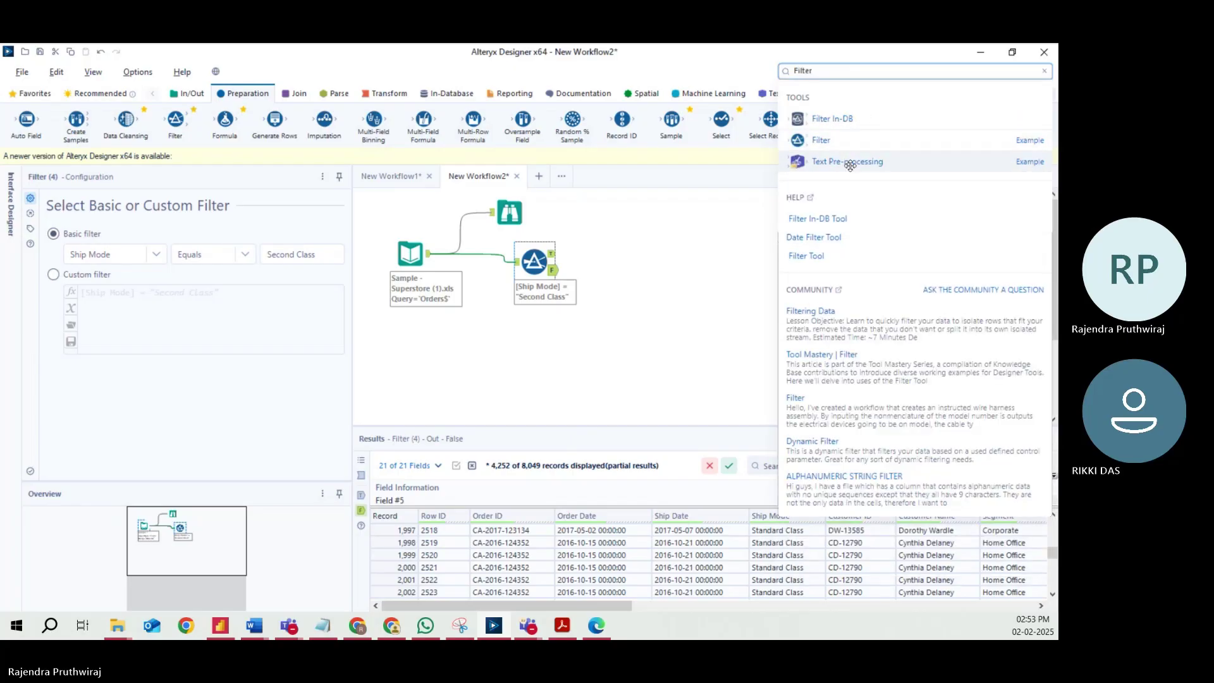
Search for Dynamic Filter again, and open the Dynamic Filter article from the community results.
{"action": "double_click", "coordinate": [806, 69]}
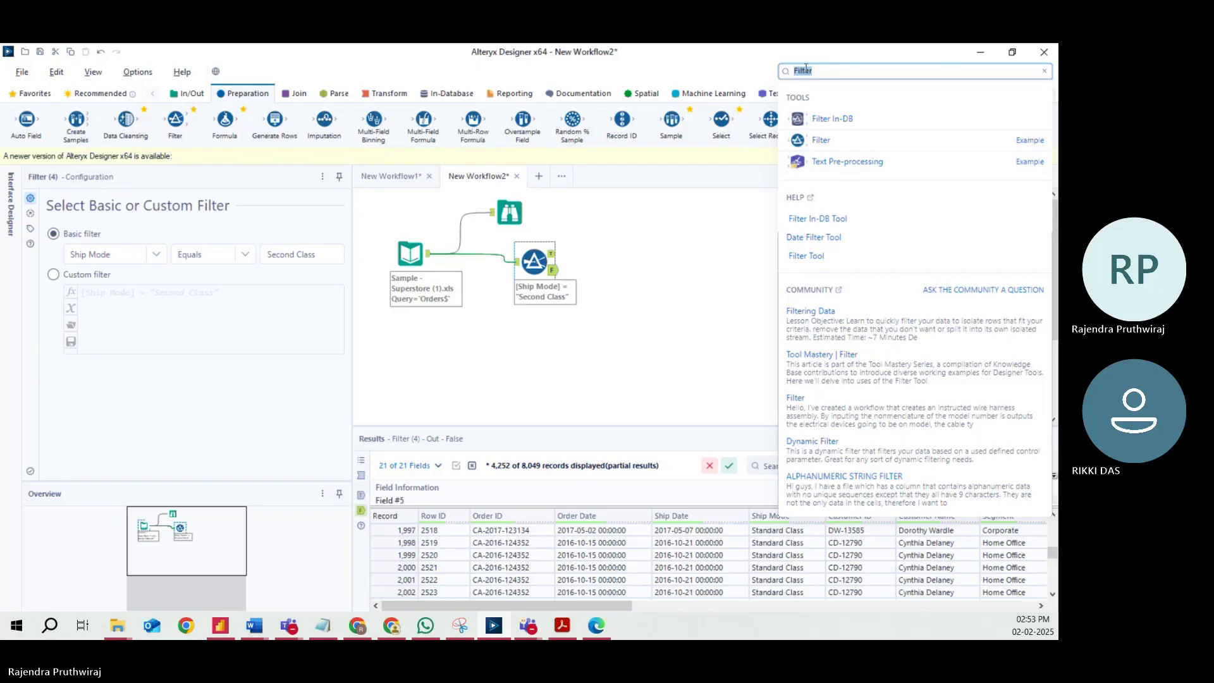
{"action": "type", "text": "Dynamic"}
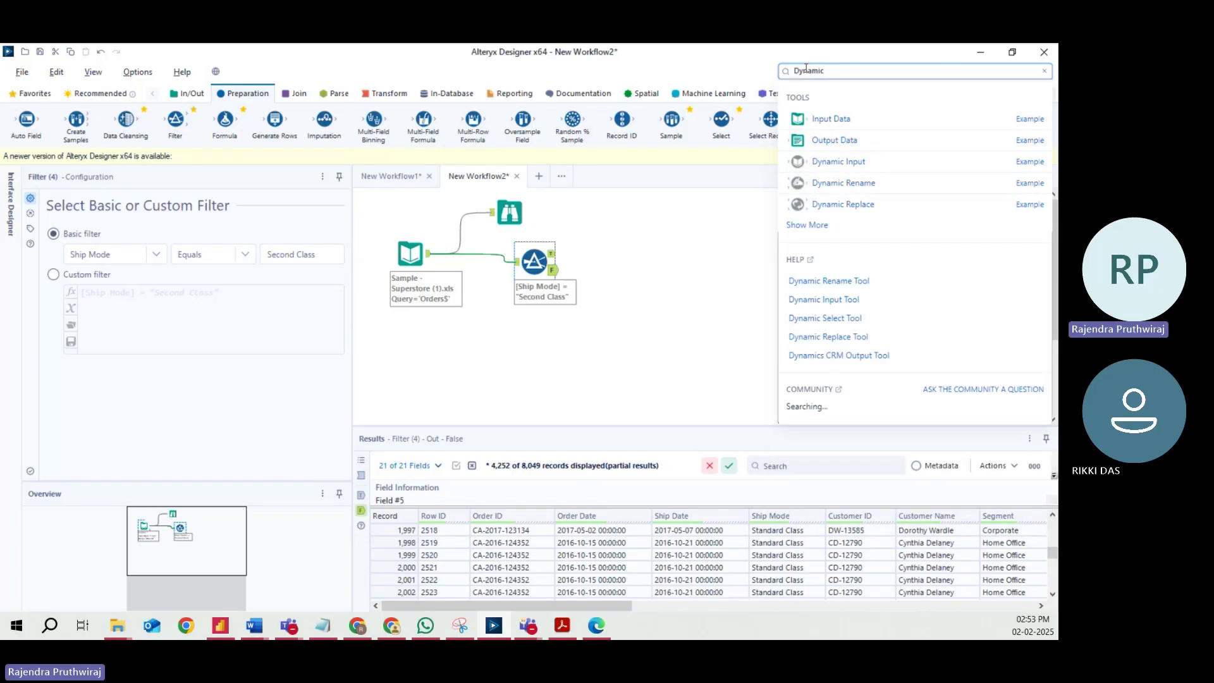
{"action": "type", "text": " R"}
{"action": "type", "text": "ilter"}
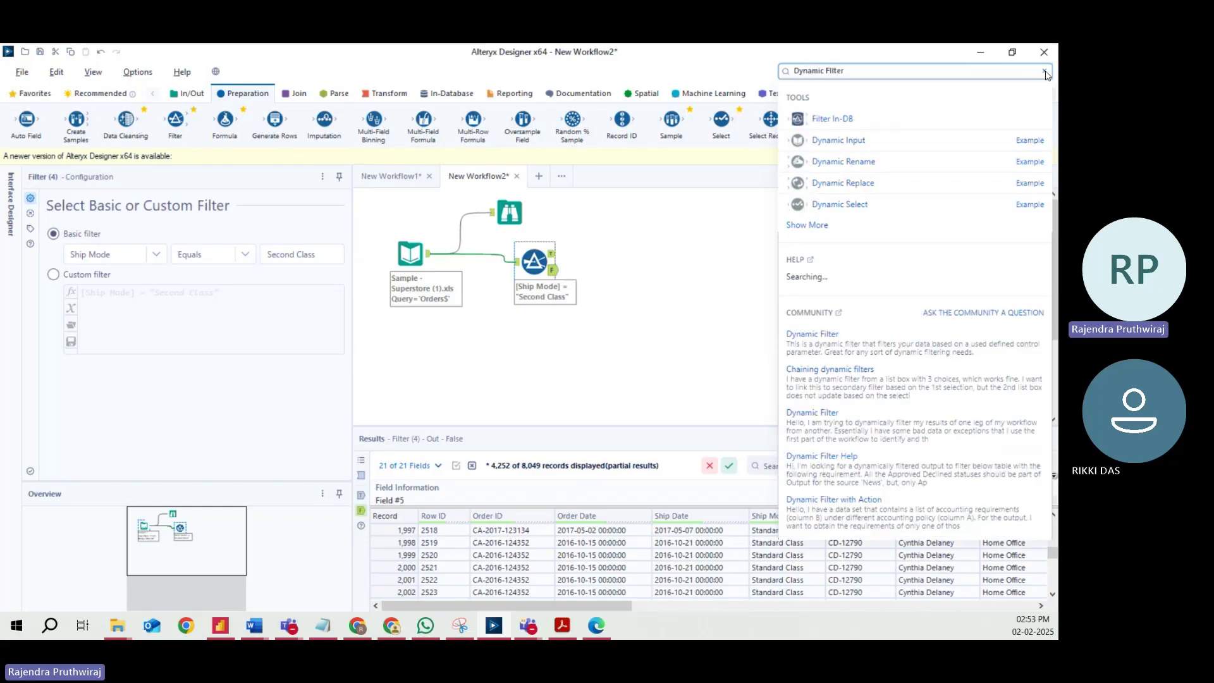
{"action": "left_click", "coordinate": [813, 339]}
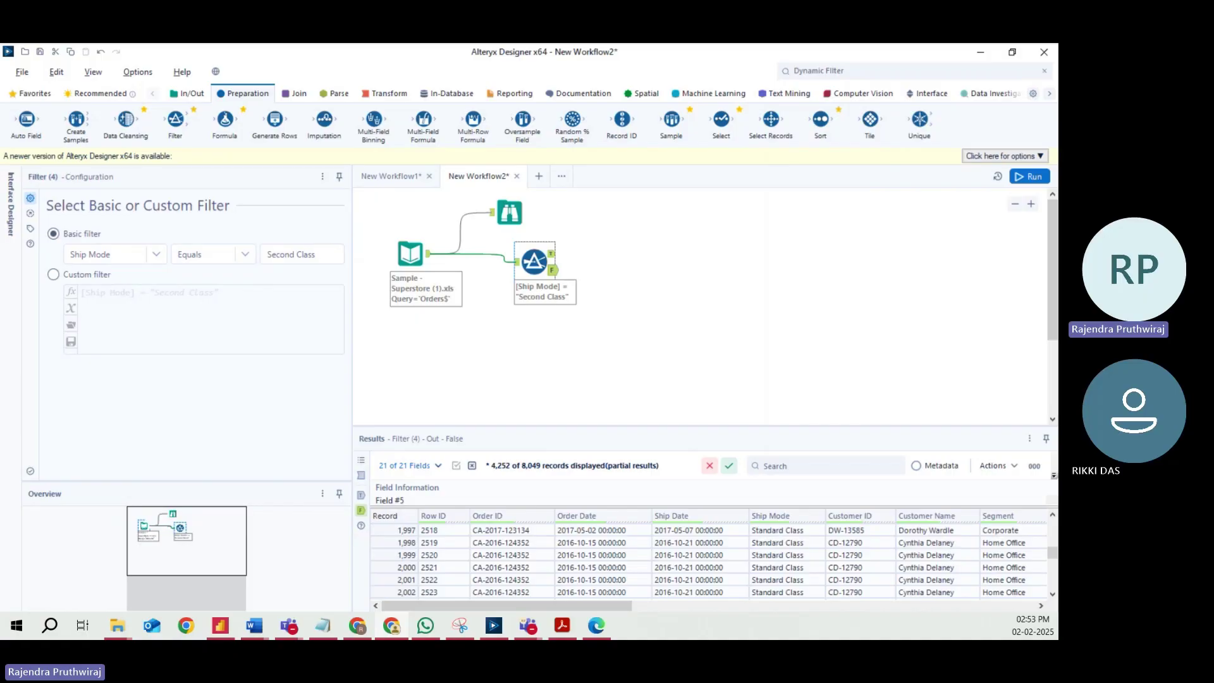
{"action": "double_click", "coordinate": [696, 198]}
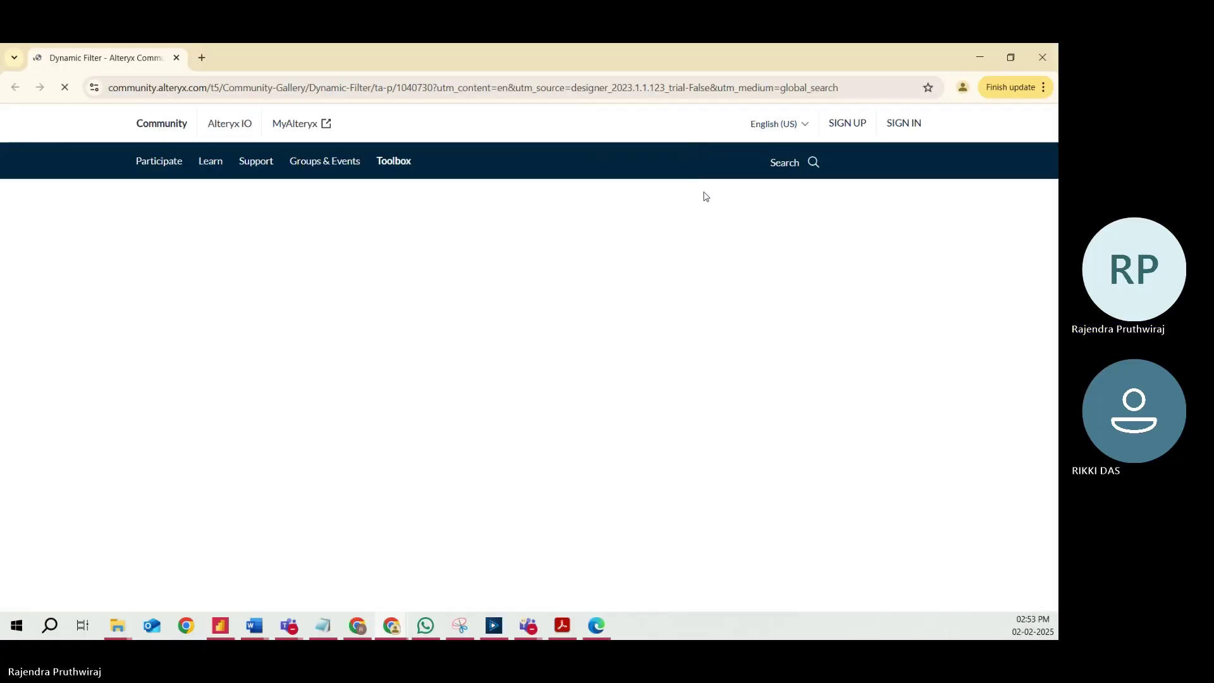
Read the Dynamic Filter macro's description and comments on the community page, and return to Alteryx Designer.
{"action": "scroll", "coordinate": [561, 277], "scroll_direction": "down", "scroll_amount": 3}
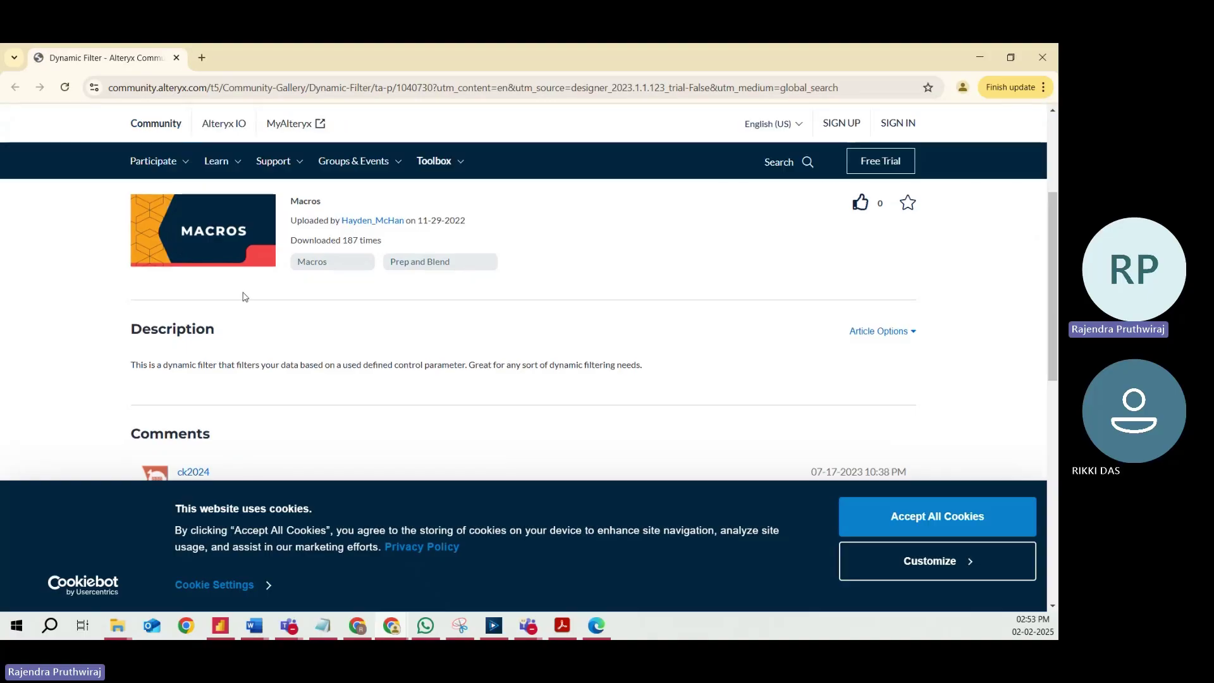
{"action": "scroll", "coordinate": [244, 295], "scroll_direction": "down", "scroll_amount": 3}
{"action": "scroll", "coordinate": [177, 287], "scroll_direction": "up", "scroll_amount": 3}
{"action": "scroll", "coordinate": [251, 282], "scroll_direction": "down", "scroll_amount": 6}
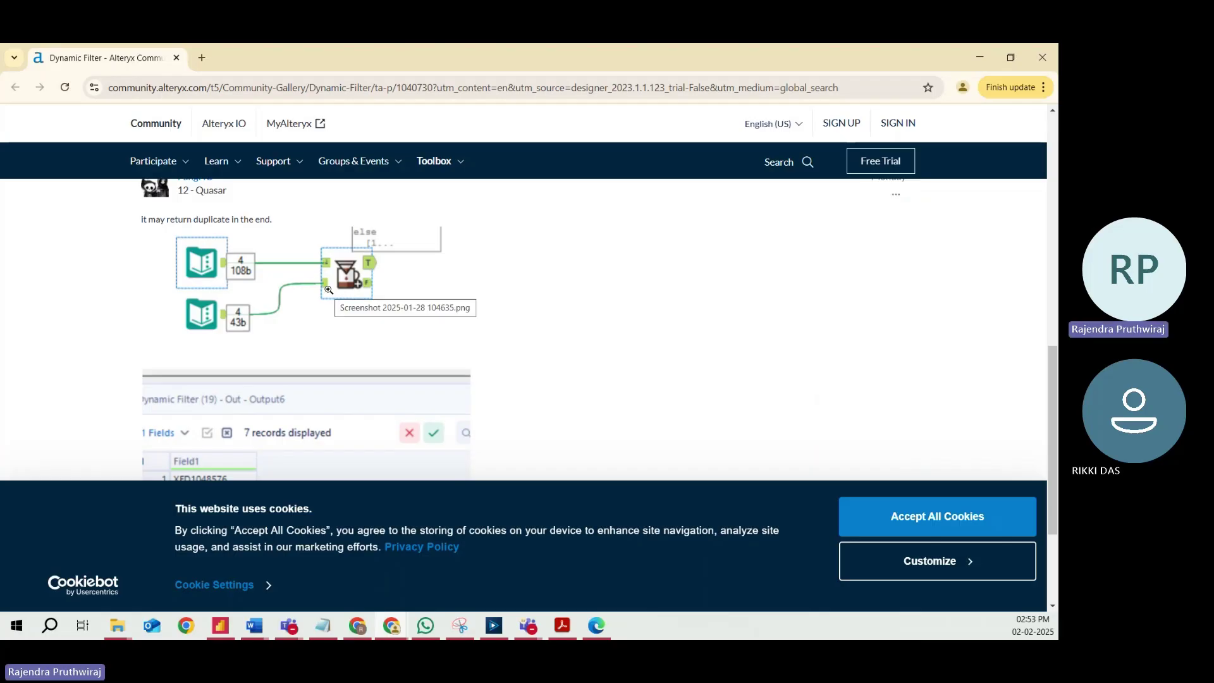
{"action": "scroll", "coordinate": [329, 290], "scroll_direction": "down", "scroll_amount": 2}
{"action": "scroll", "coordinate": [330, 291], "scroll_direction": "up", "scroll_amount": 3}
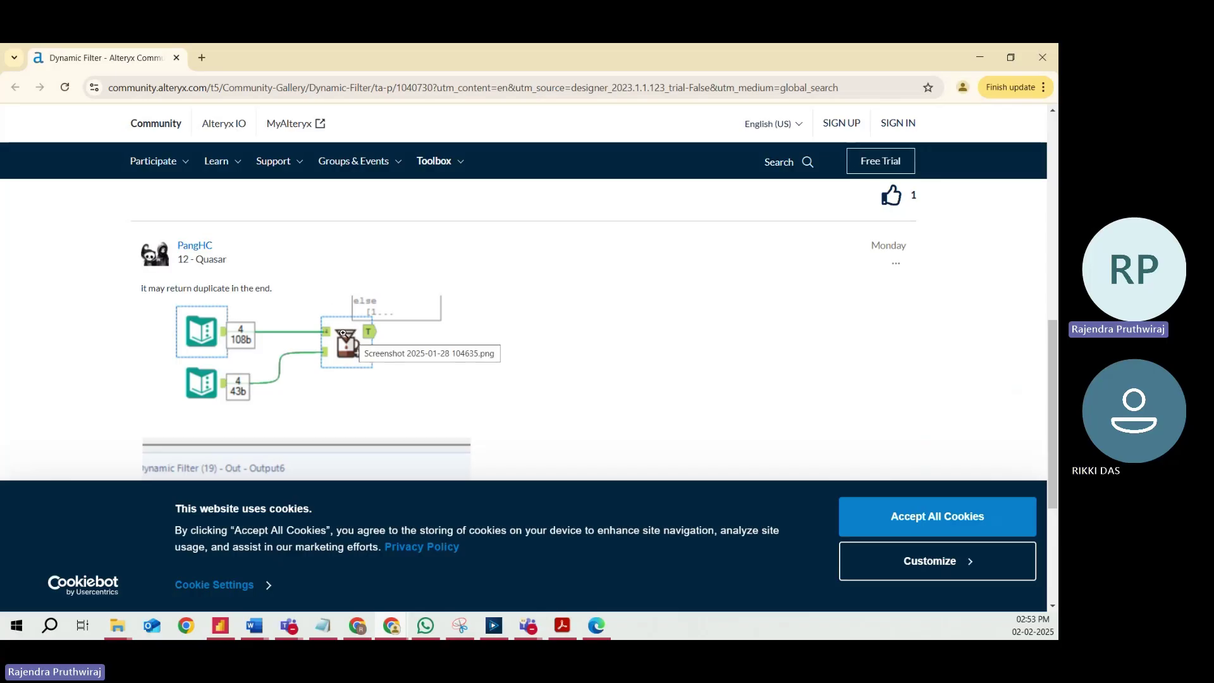
{"action": "scroll", "coordinate": [347, 333], "scroll_direction": "down", "scroll_amount": 3}
{"action": "scroll", "coordinate": [344, 333], "scroll_direction": "up", "scroll_amount": 10}
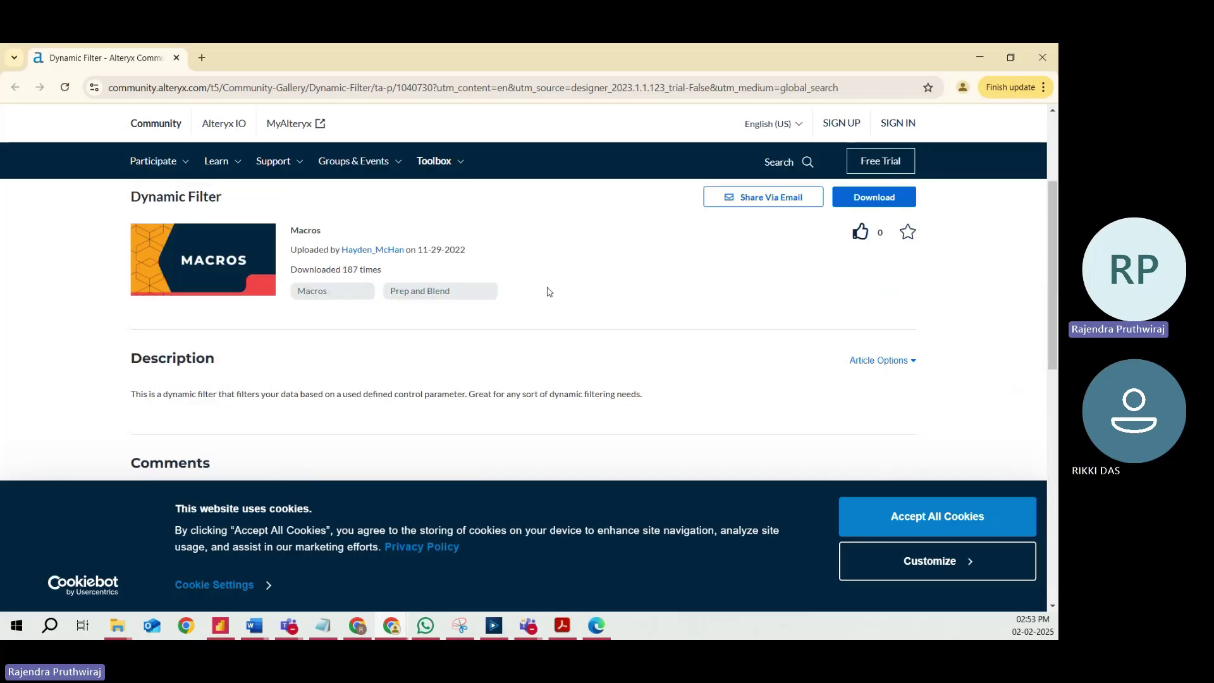
{"action": "left_click", "coordinate": [979, 57]}
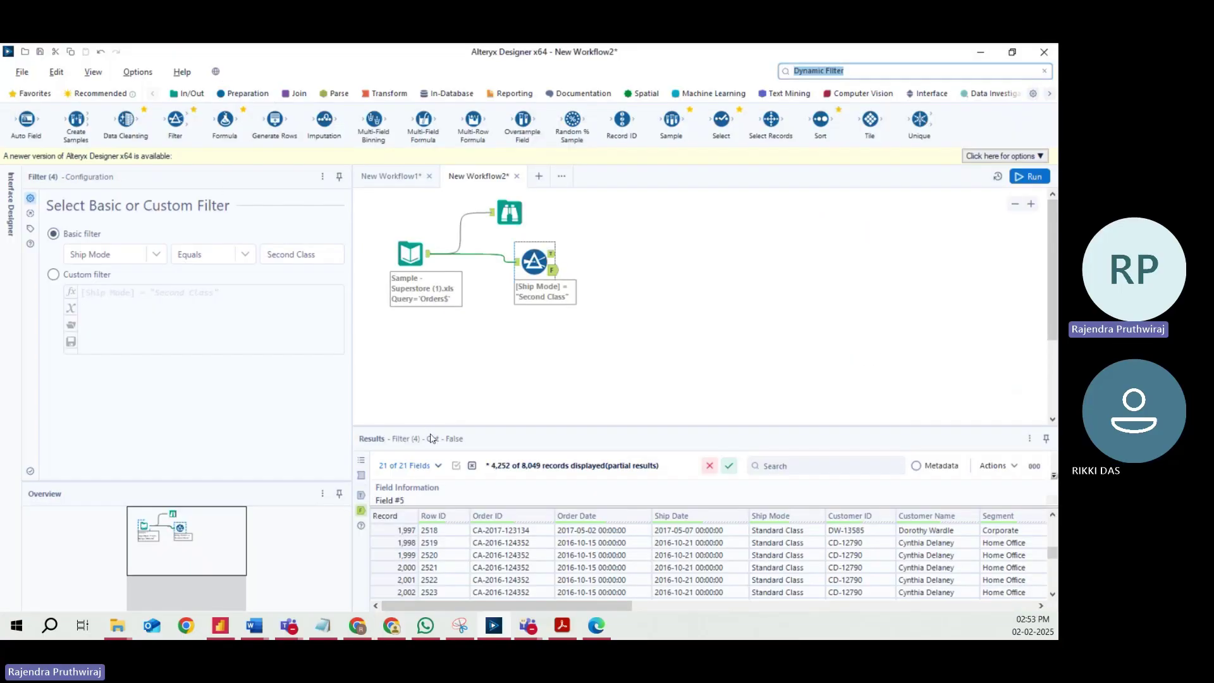
Move the Filter tool closer to the Superstore input, and place a second Filter tool connected to its False output.
{"action": "scroll", "coordinate": [820, 575], "scroll_direction": "up", "scroll_amount": 3}
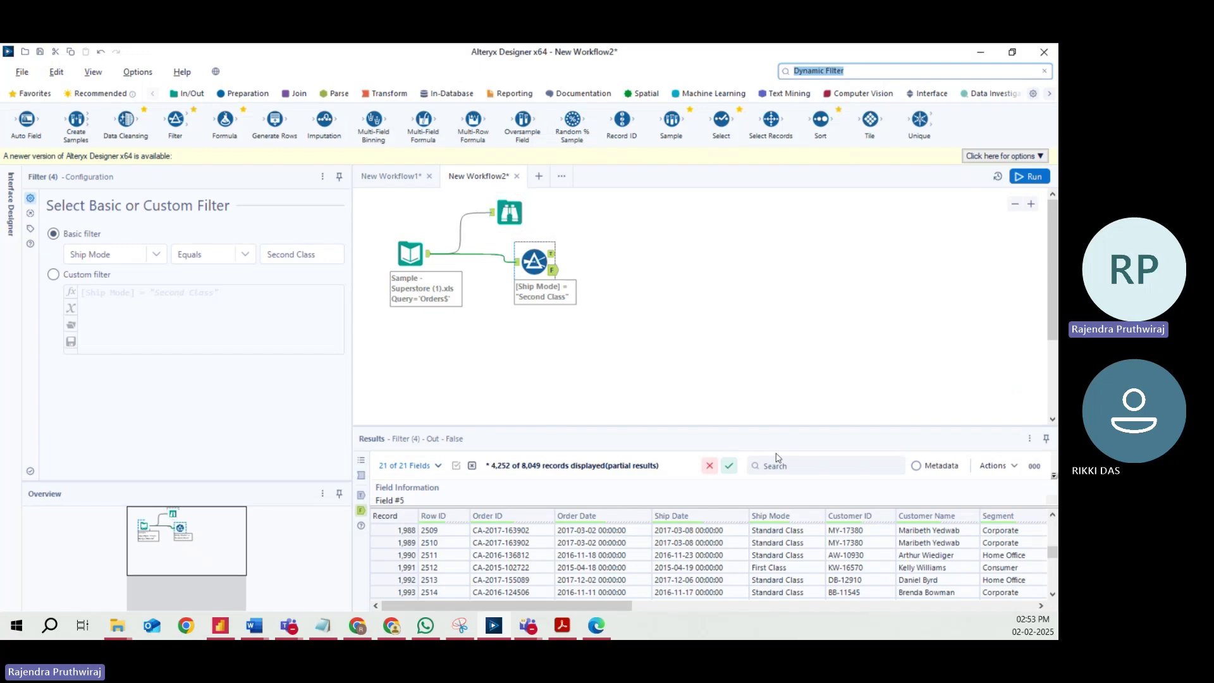
{"action": "left_click_drag", "start_coordinate": [532, 266], "coordinate": [514, 264]}
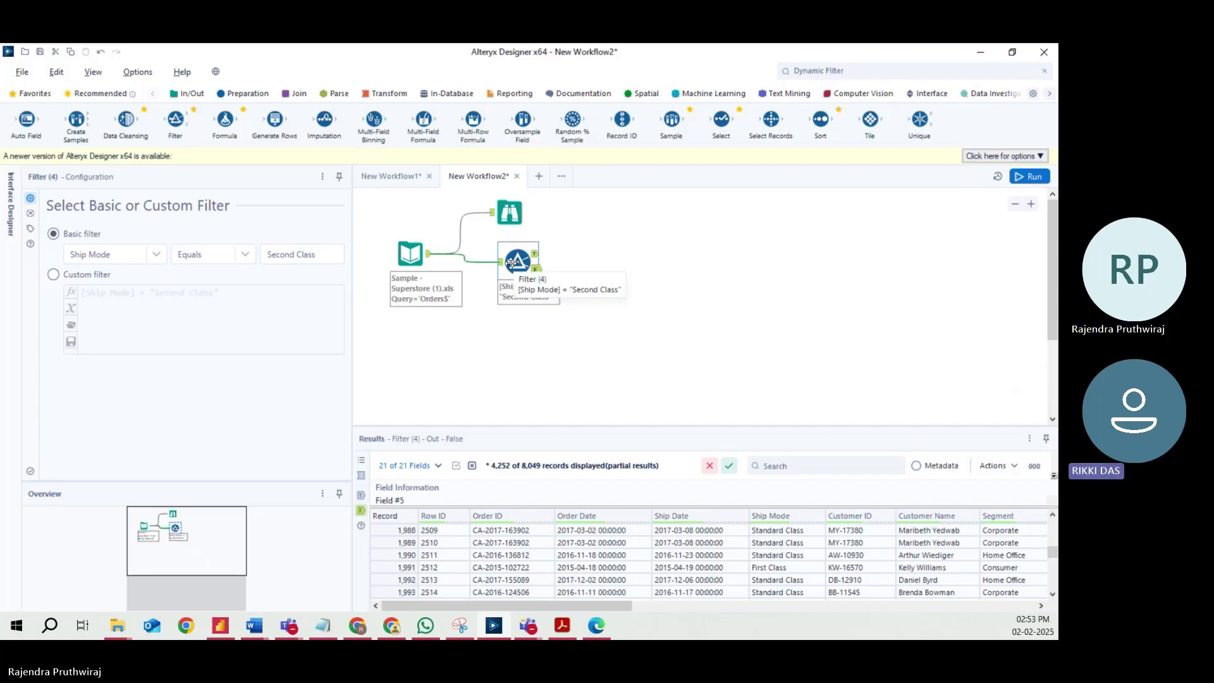
{"action": "scroll", "coordinate": [748, 557], "scroll_direction": "down", "scroll_amount": 3}
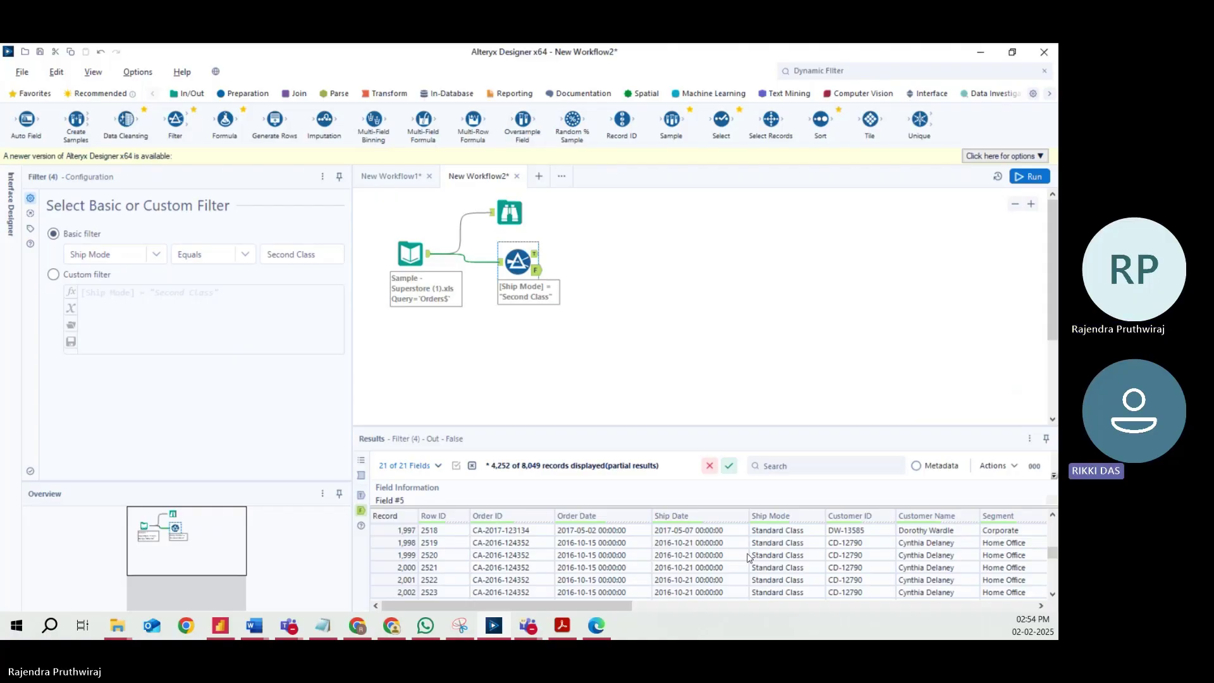
{"action": "left_click_drag", "start_coordinate": [176, 121], "coordinate": [602, 285]}
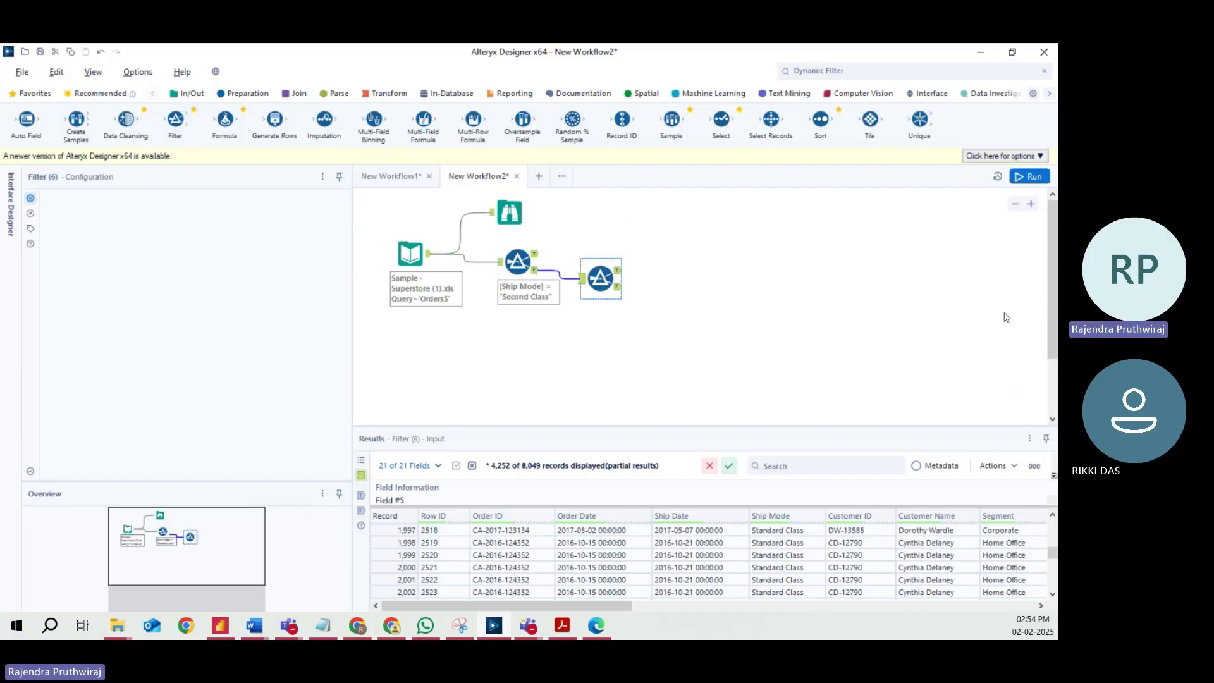
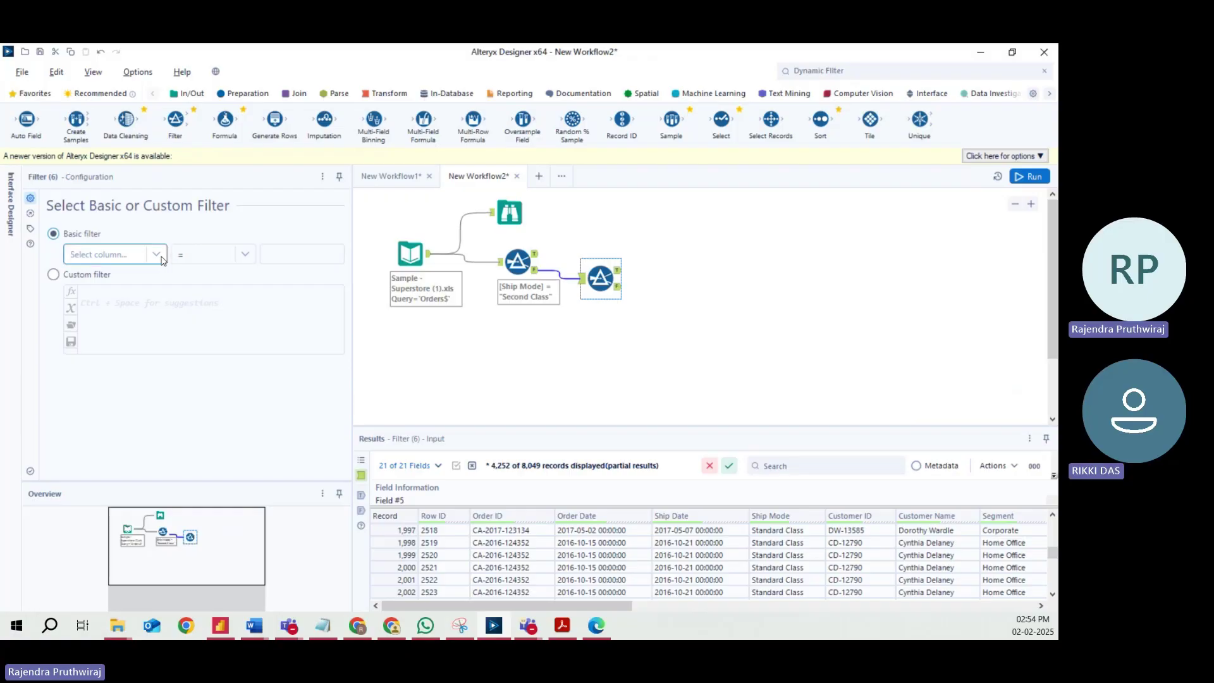
{"action": "left_click_drag", "start_coordinate": [602, 276], "coordinate": [592, 270]}
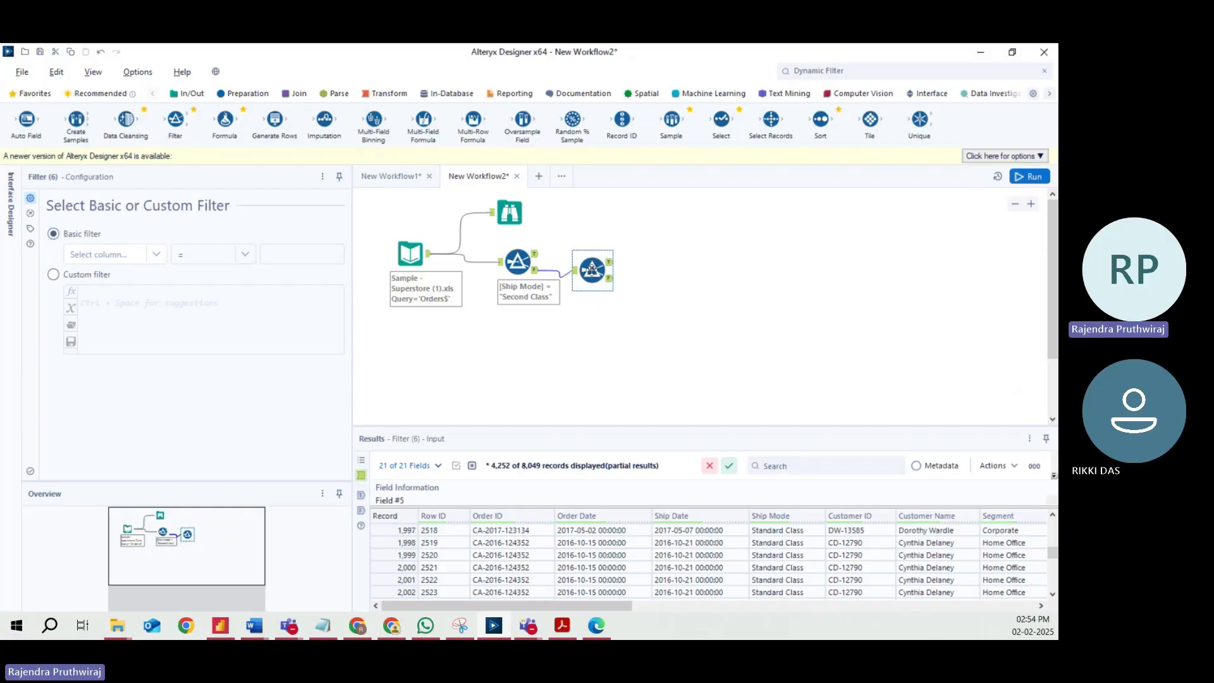
Choose Ship Mode as the second Filter tool's basic filter column.
{"action": "left_click", "coordinate": [534, 270]}
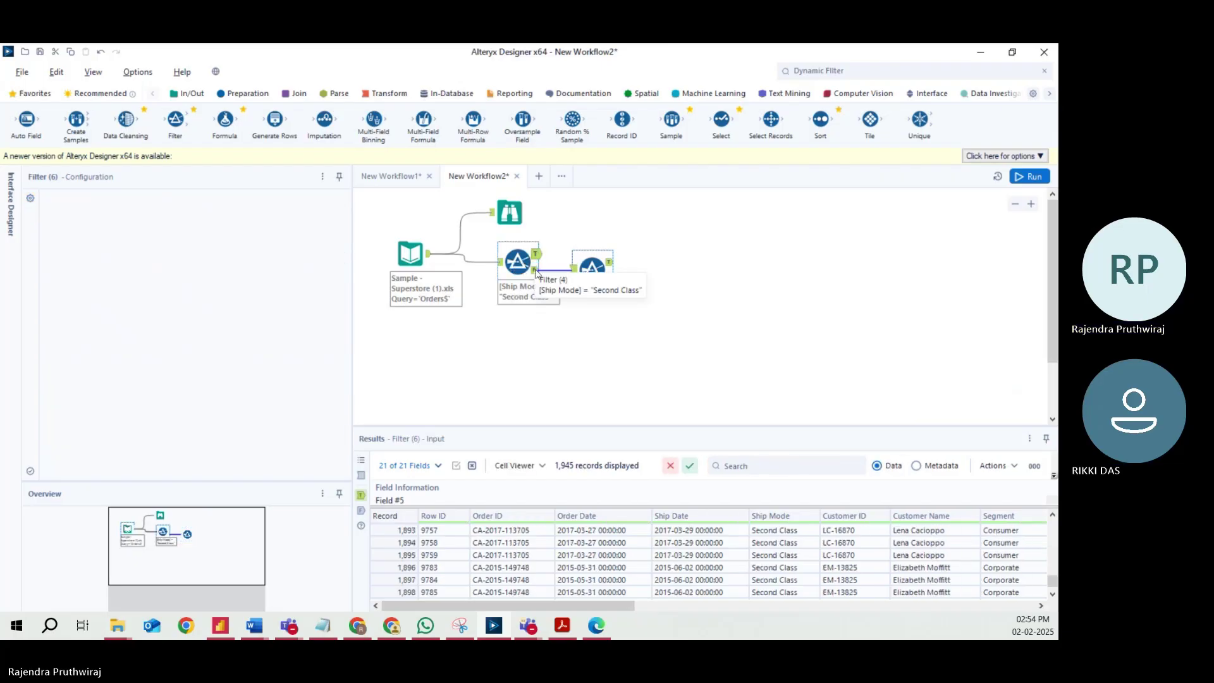
{"action": "left_click", "coordinate": [588, 267]}
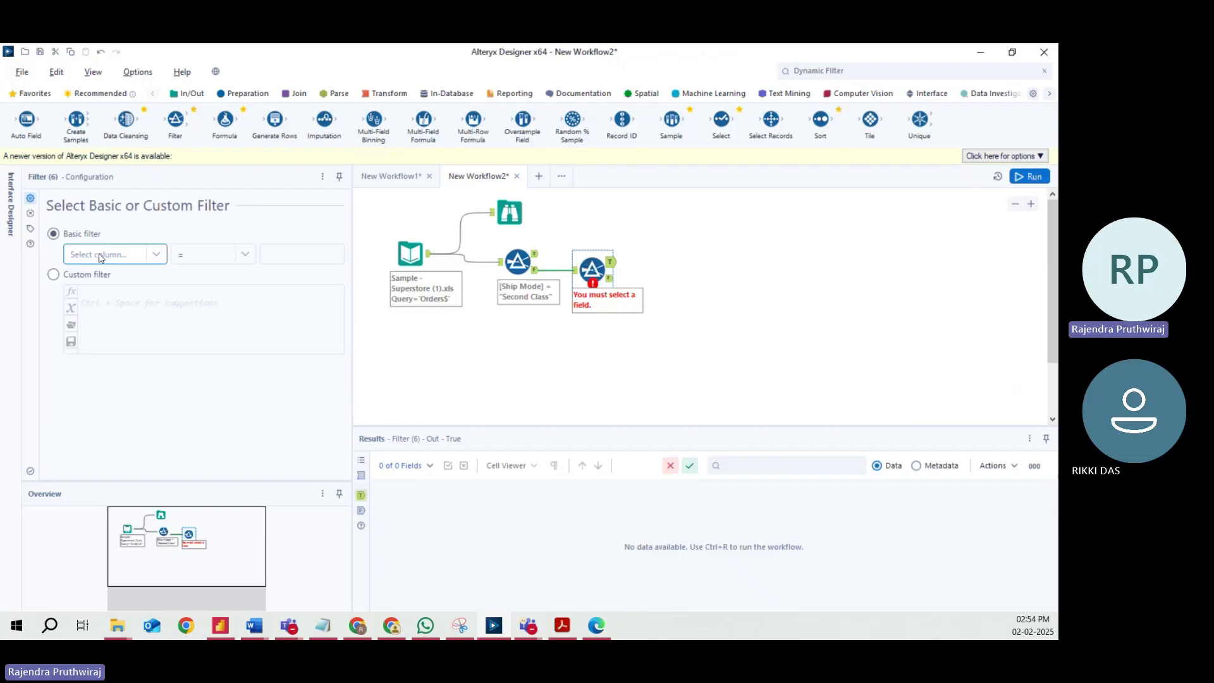
{"action": "left_click", "coordinate": [156, 253]}
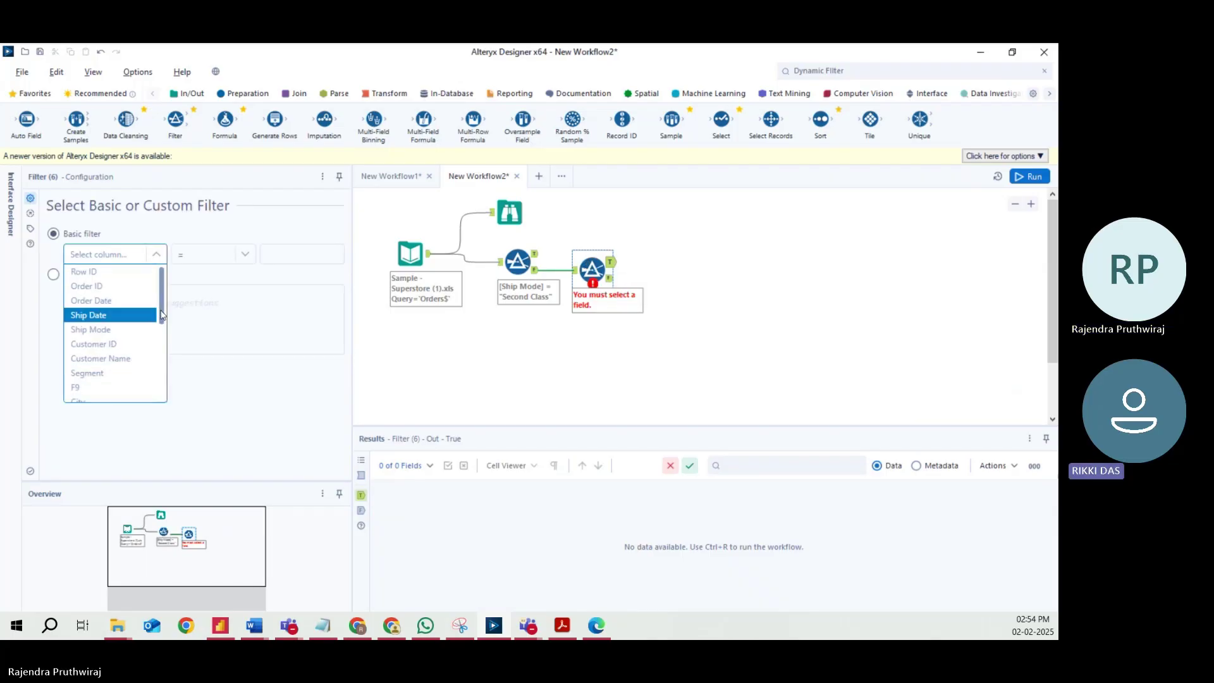
{"action": "mouse_move", "coordinate": [162, 315]}
{"action": "left_mouse_down"}
{"action": "mouse_move", "coordinate": [162, 332]}
{"action": "mouse_move", "coordinate": [160, 318]}
{"action": "left_mouse_up"}
{"action": "left_click", "coordinate": [145, 322]}
{"action": "left_click", "coordinate": [282, 253]}
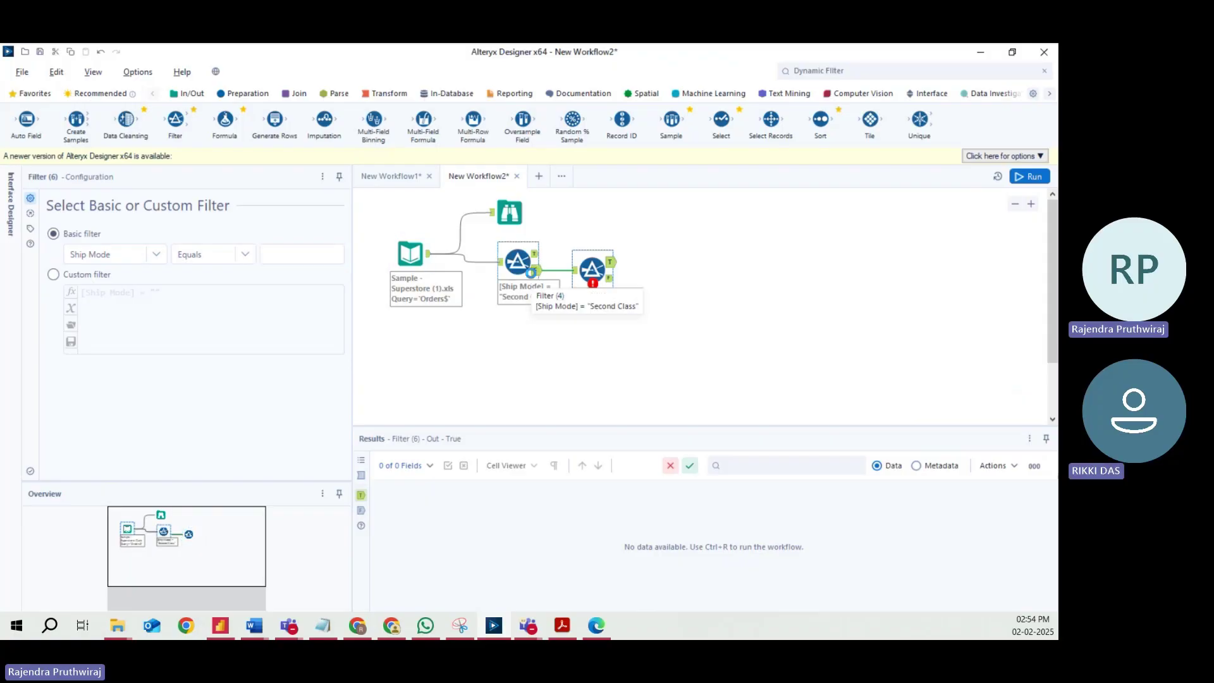
View the first filter's False records, and set the second filter's comparison value to Standard Class.
{"action": "key", "text": "ctrl+r"}
{"action": "left_click", "coordinate": [605, 274]}
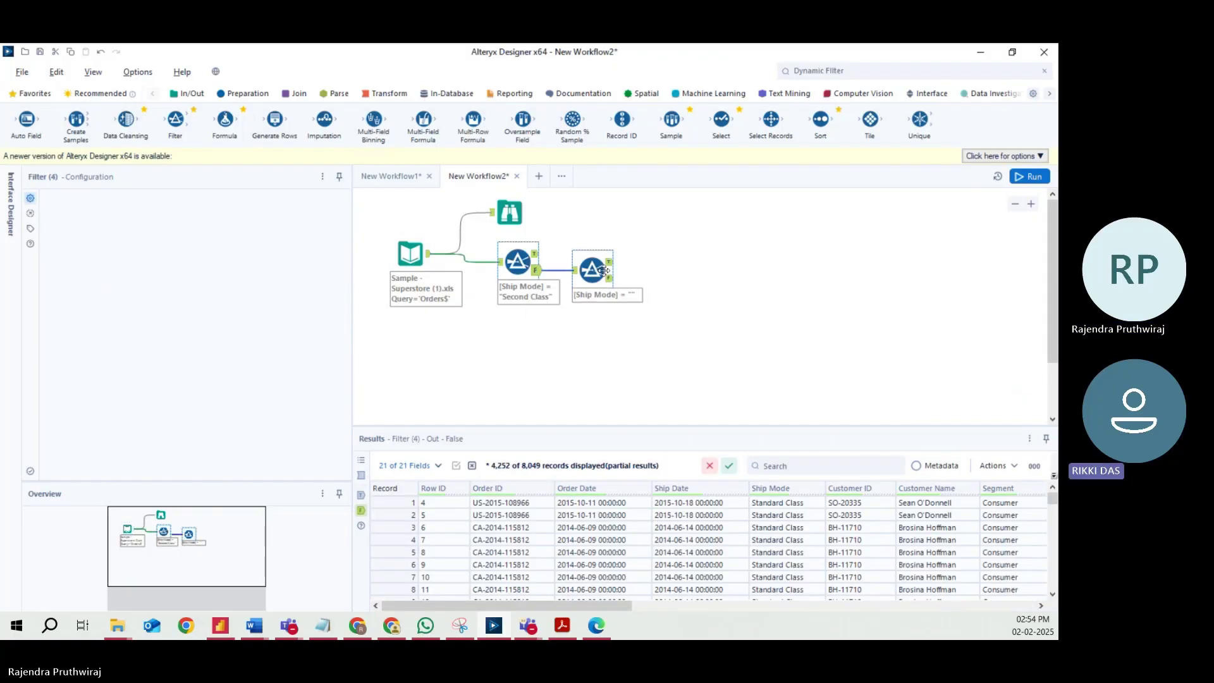
{"action": "left_click", "coordinate": [609, 277]}
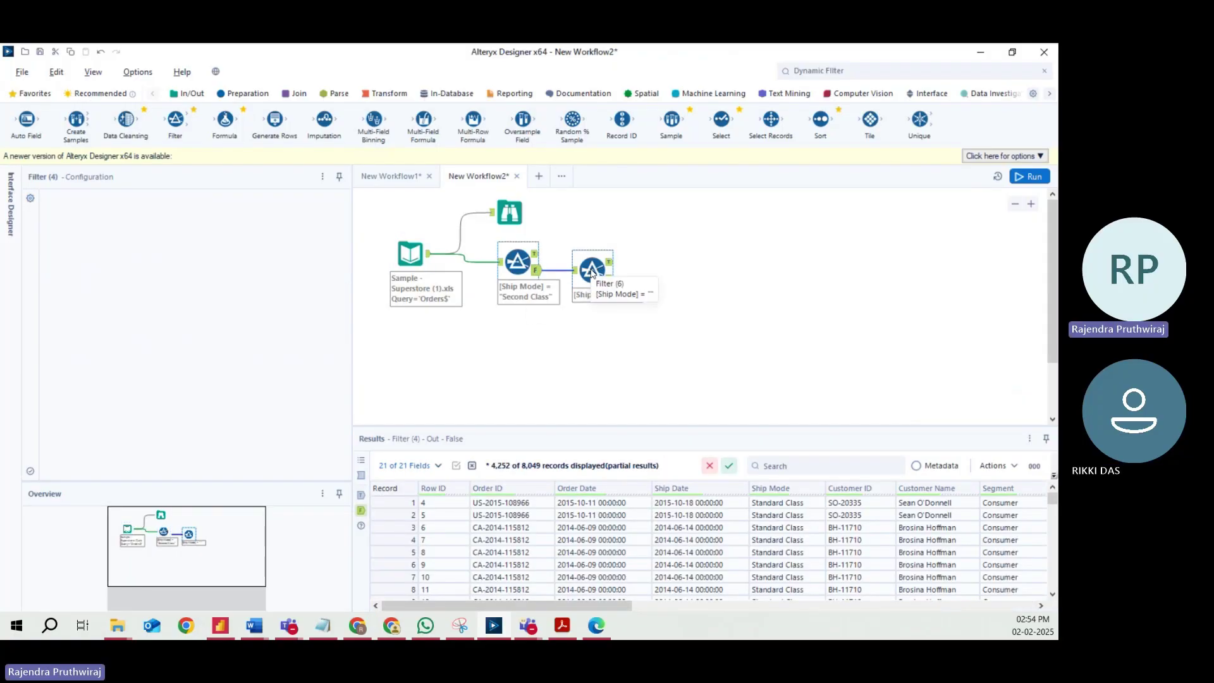
{"action": "left_click", "coordinate": [292, 254]}
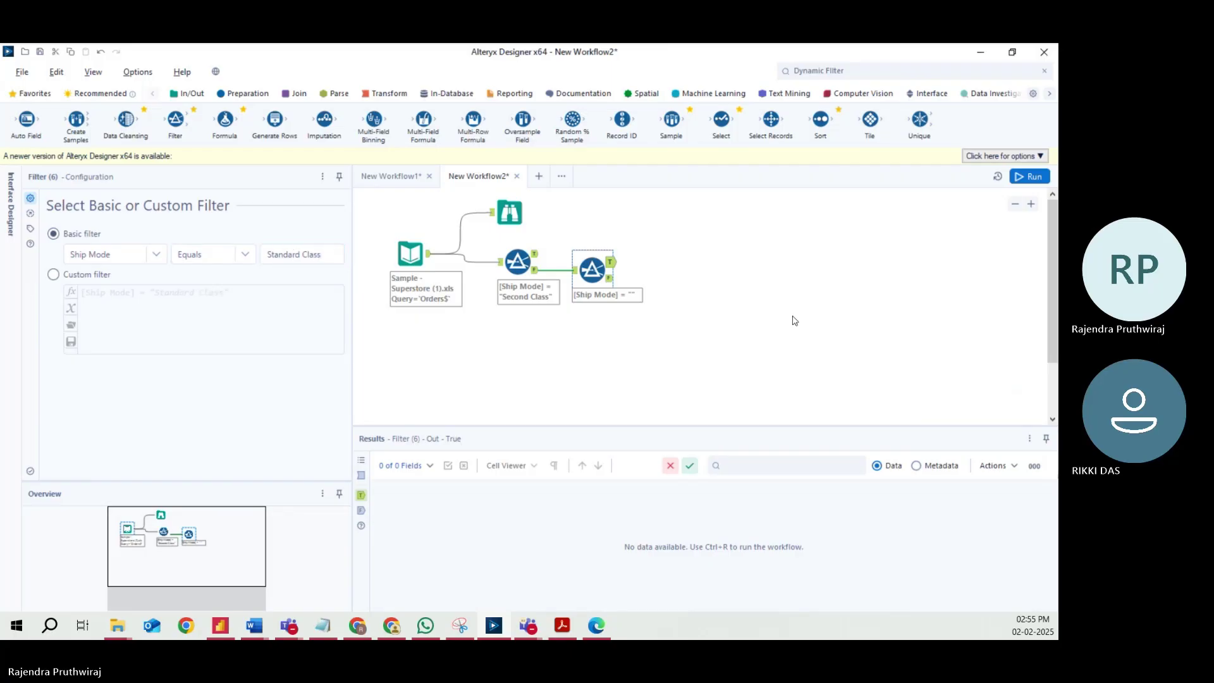
Run the workflow, and view the second Filter tool's False and True outputs.
{"action": "left_click", "coordinate": [1035, 178]}
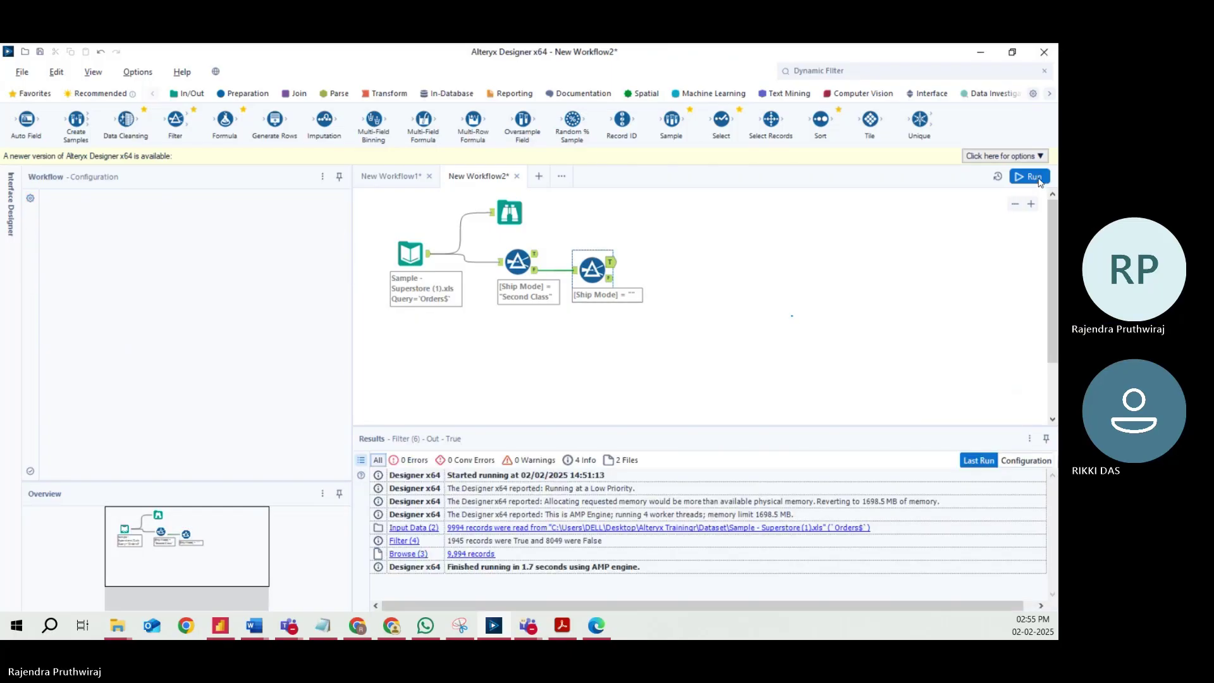
{"action": "left_click", "coordinate": [1036, 179]}
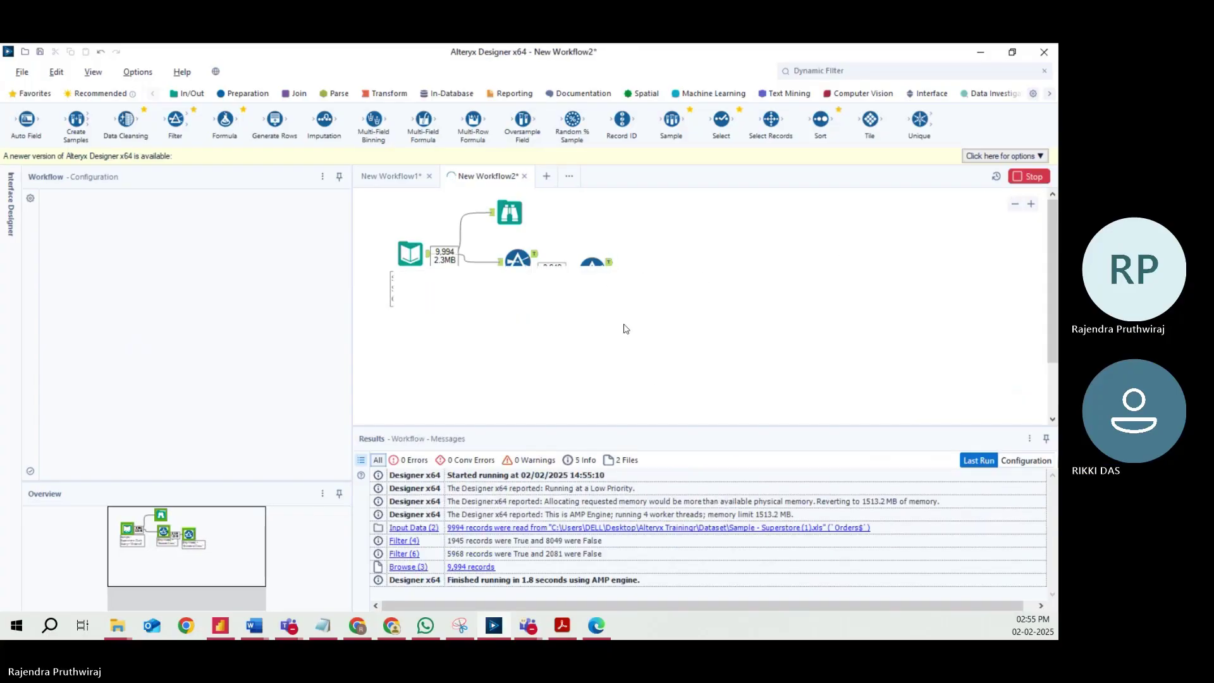
{"action": "left_click", "coordinate": [615, 364]}
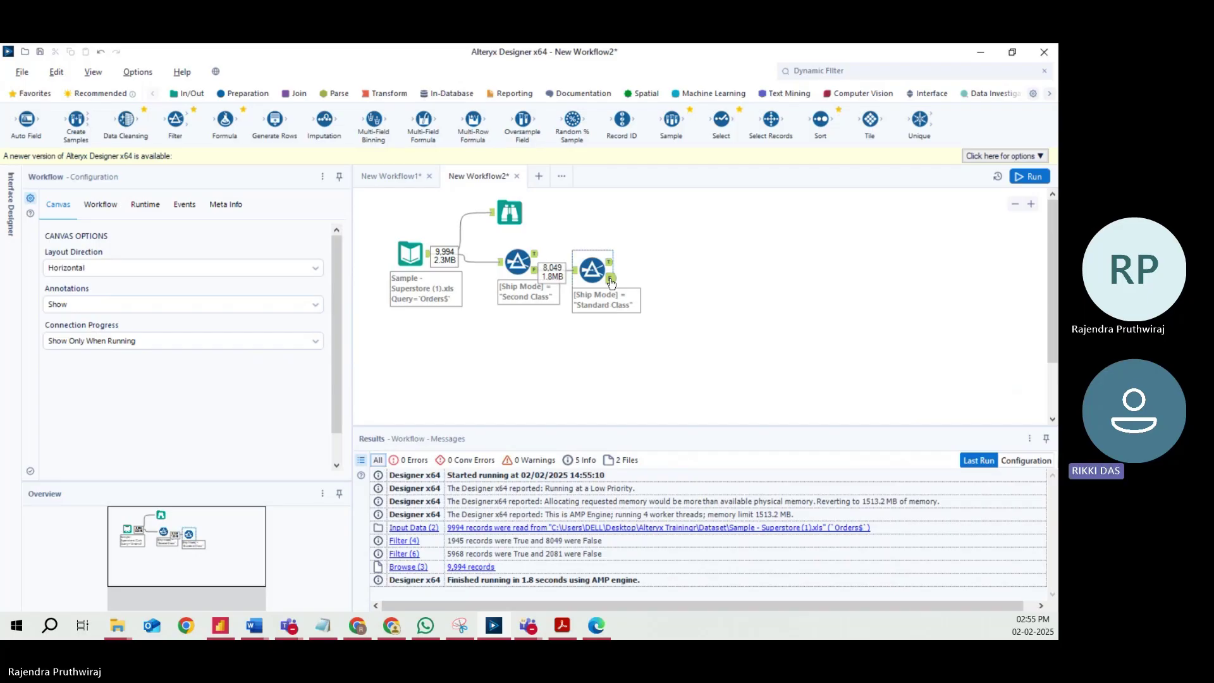
{"action": "left_click", "coordinate": [610, 279]}
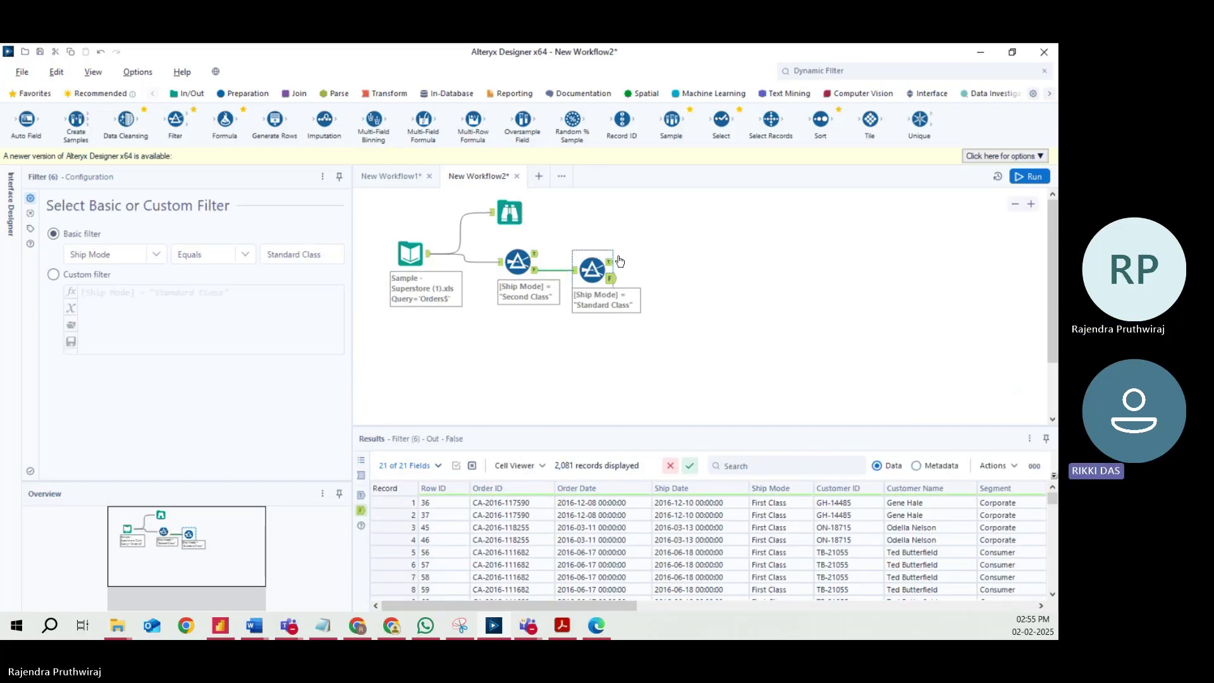
{"action": "left_click", "coordinate": [610, 262]}
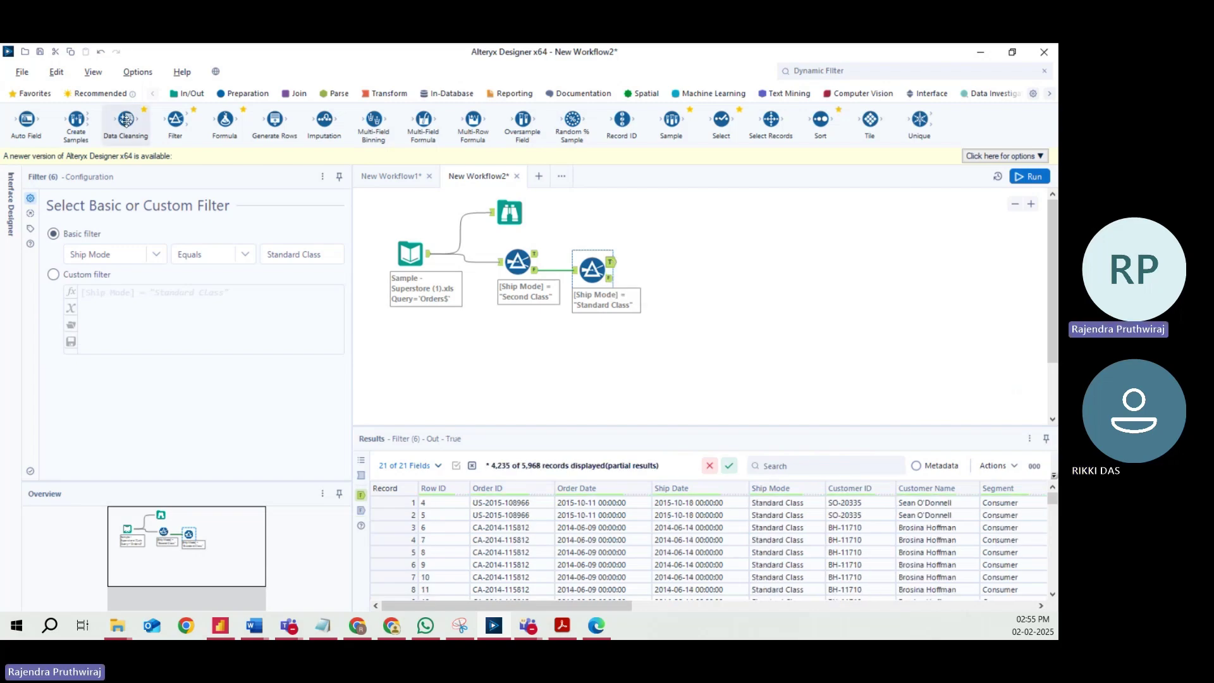
Connect a third Filter tool to the second filter's False output, and start its custom expression with [Ship Mode] =.
{"action": "left_click_drag", "start_coordinate": [176, 120], "coordinate": [668, 279]}
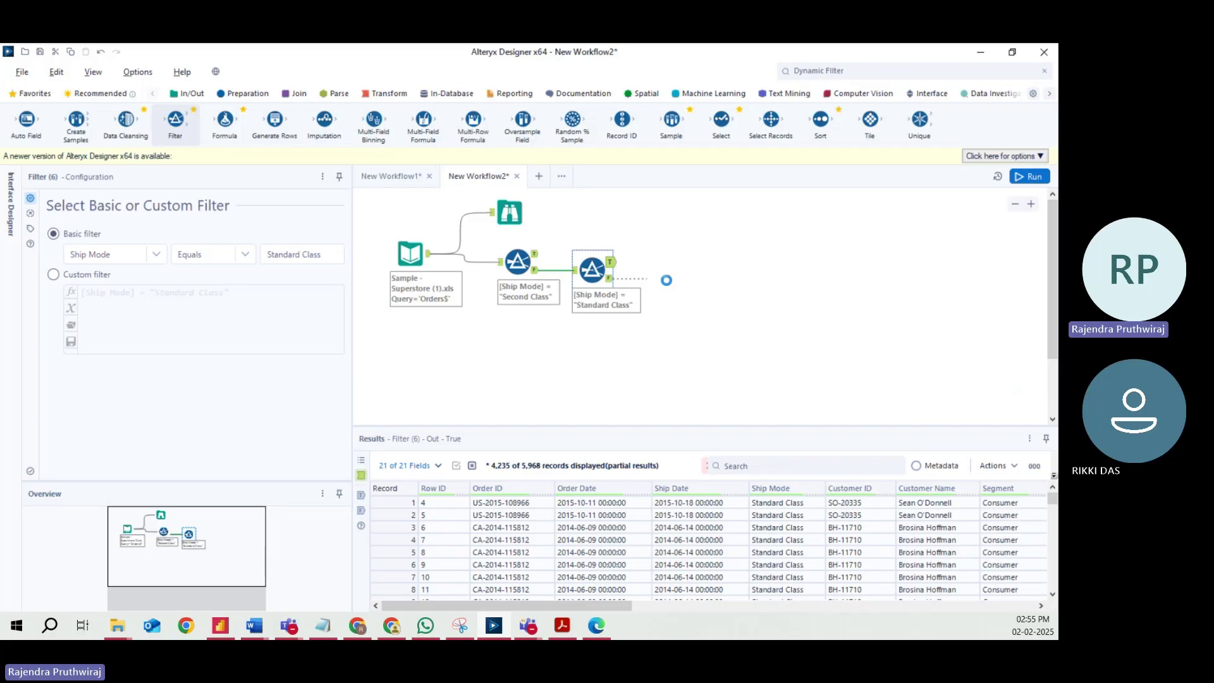
{"action": "left_click", "coordinate": [53, 275]}
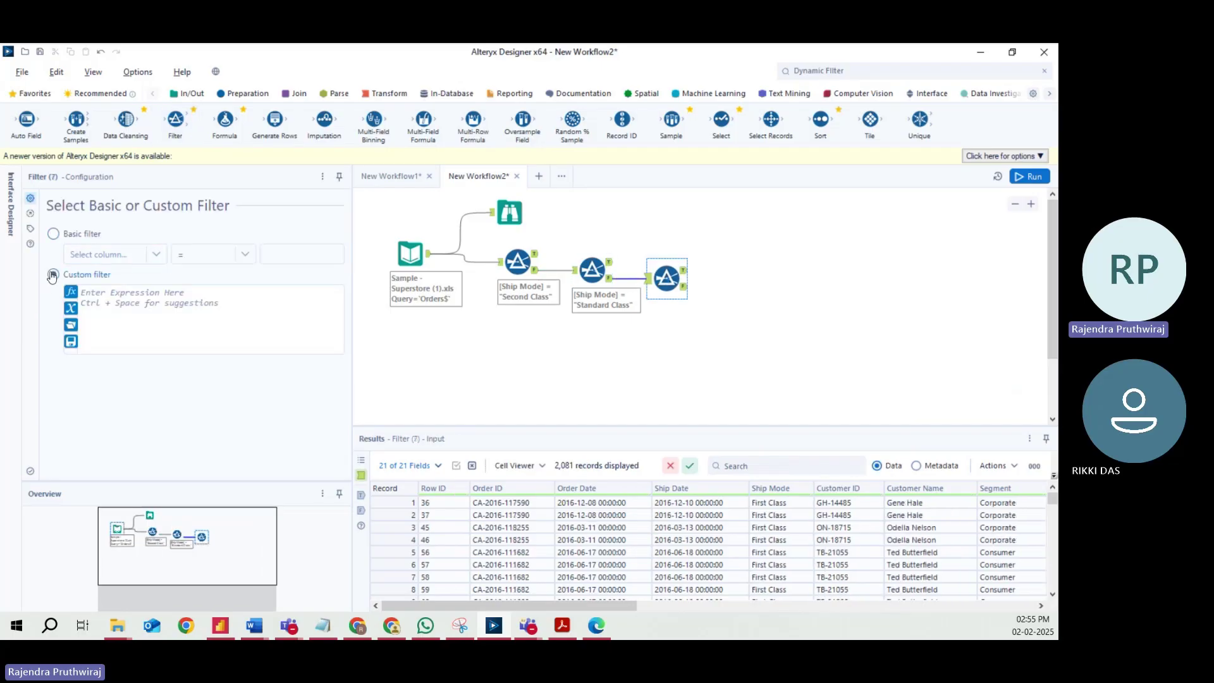
{"action": "left_click", "coordinate": [114, 291]}
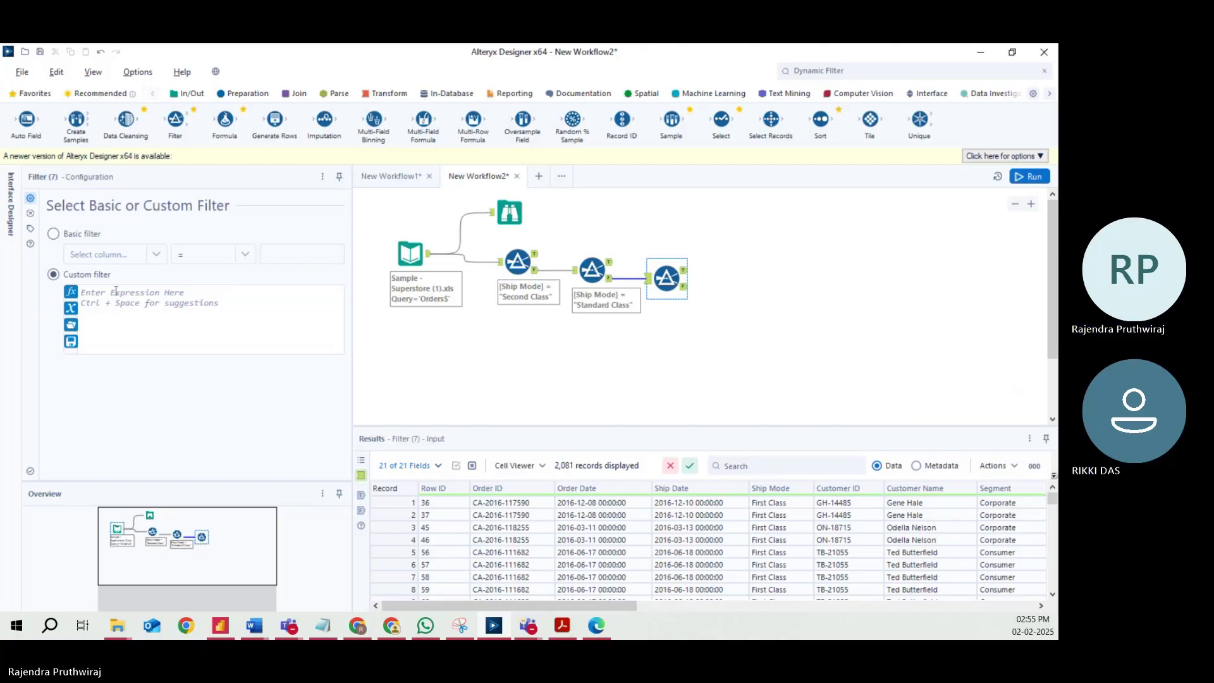
{"action": "type", "text": "[s"}
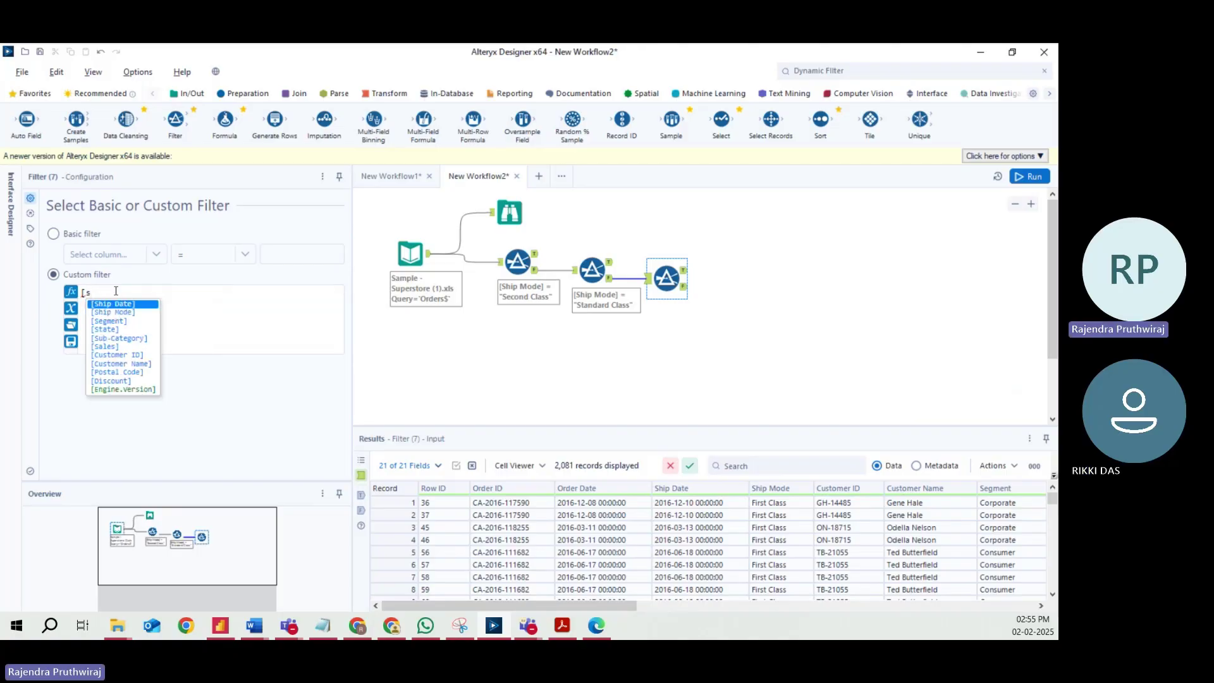
{"action": "key", "text": "Down"}
{"action": "key", "text": "Return"}
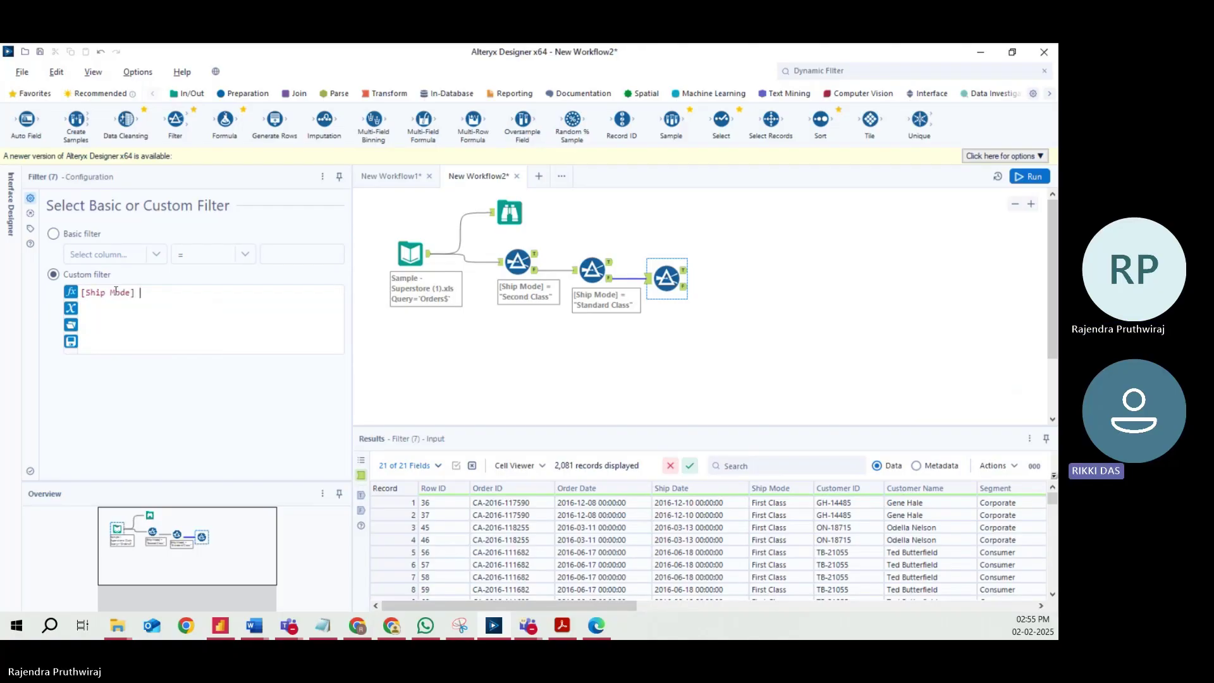
{"action": "type", "text": "="}
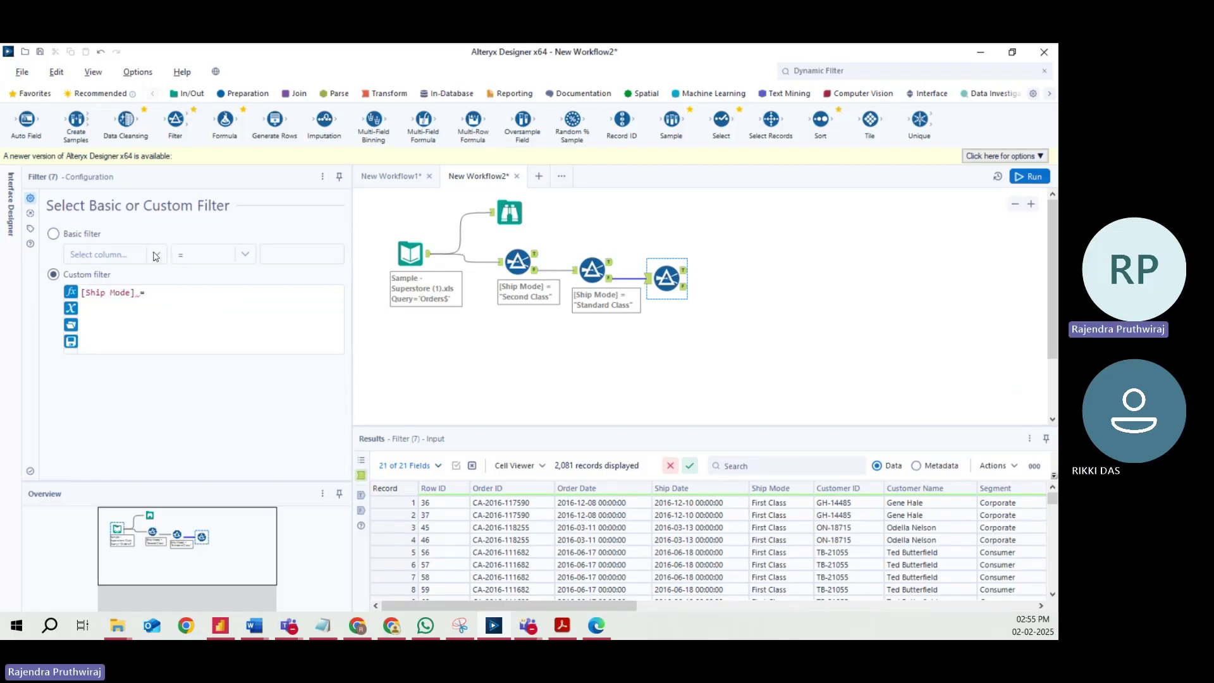
Examine how the Standard Class filter is written as a custom expression, and return that tool to its basic filter.
{"action": "left_click", "coordinate": [592, 270]}
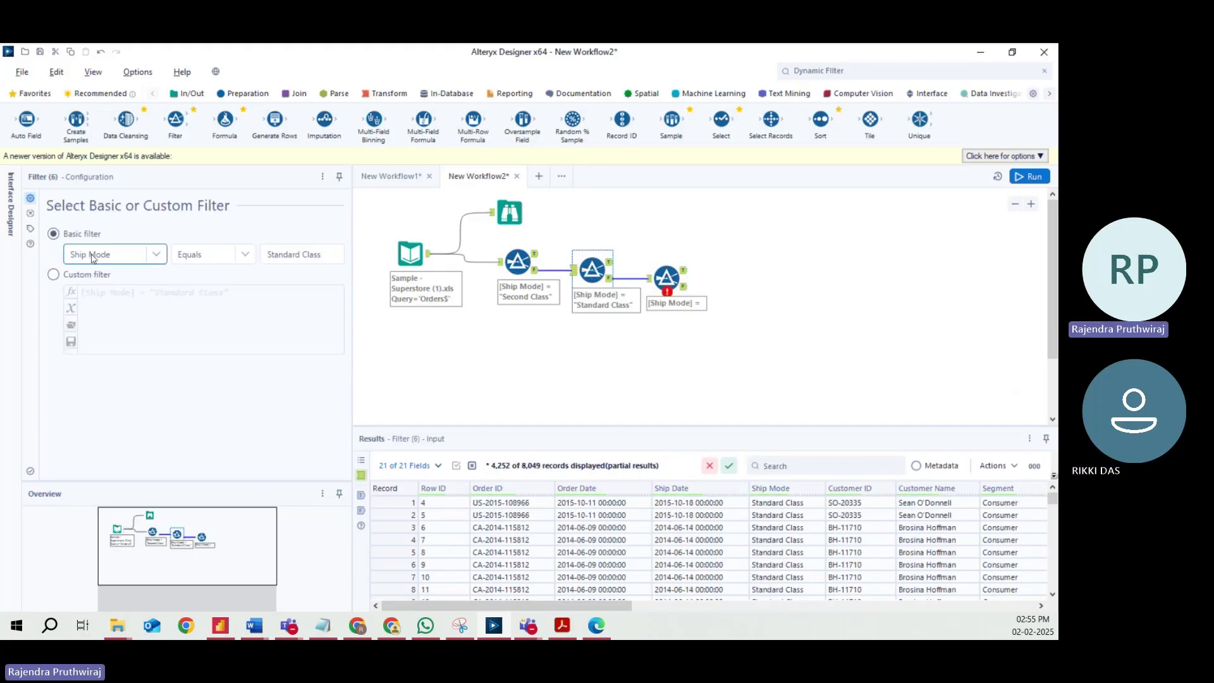
{"action": "left_click", "coordinate": [54, 275]}
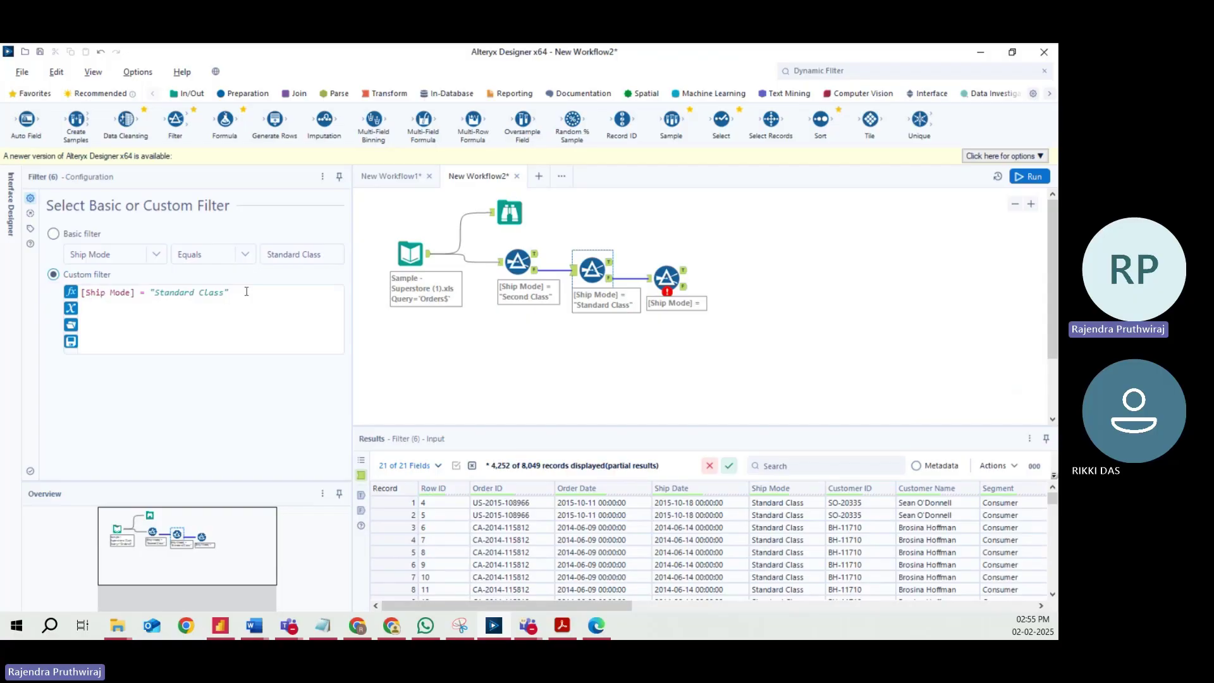
{"action": "left_click_drag", "start_coordinate": [156, 293], "coordinate": [217, 294]}
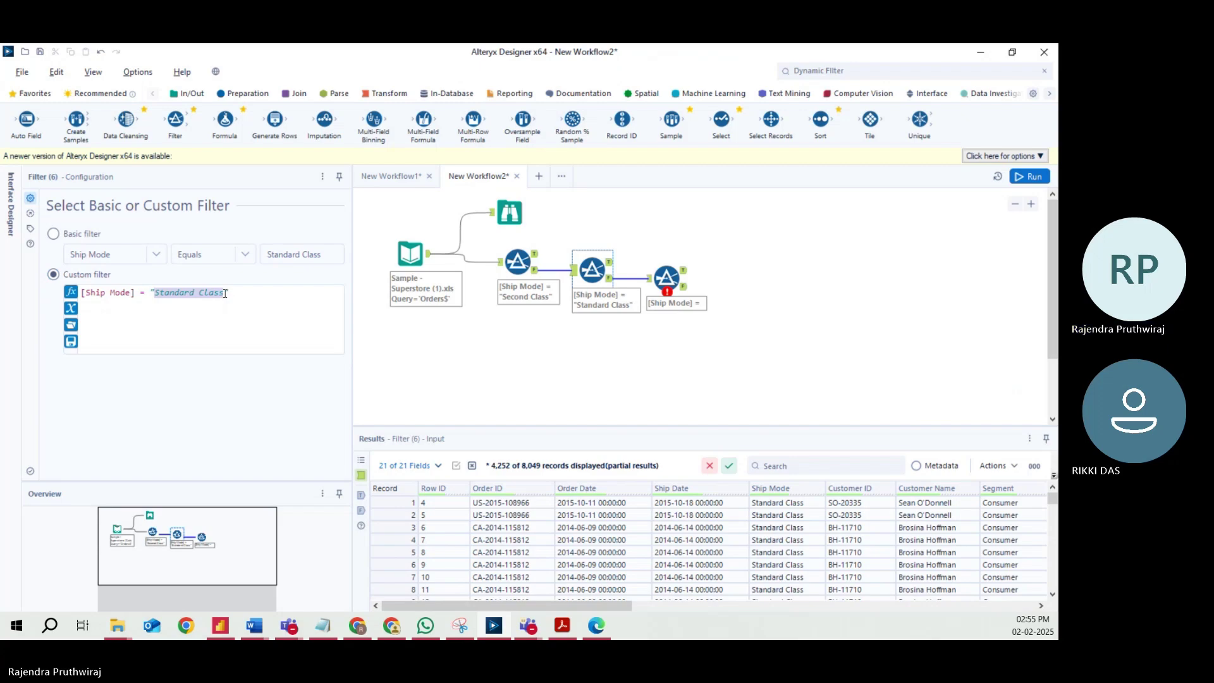
{"action": "left_click", "coordinate": [54, 234]}
Complete the third Filter tool's custom expression as [Ship Mode] = "First Class".
{"action": "left_click", "coordinate": [666, 277]}
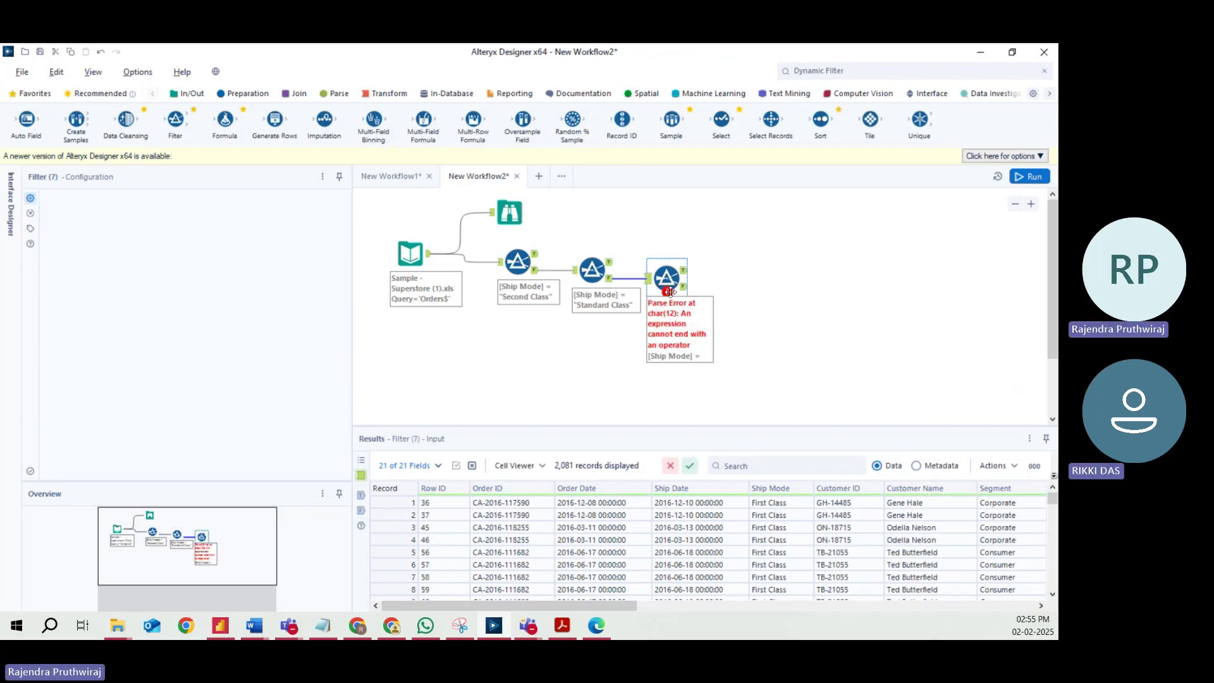
{"action": "left_click", "coordinate": [174, 289]}
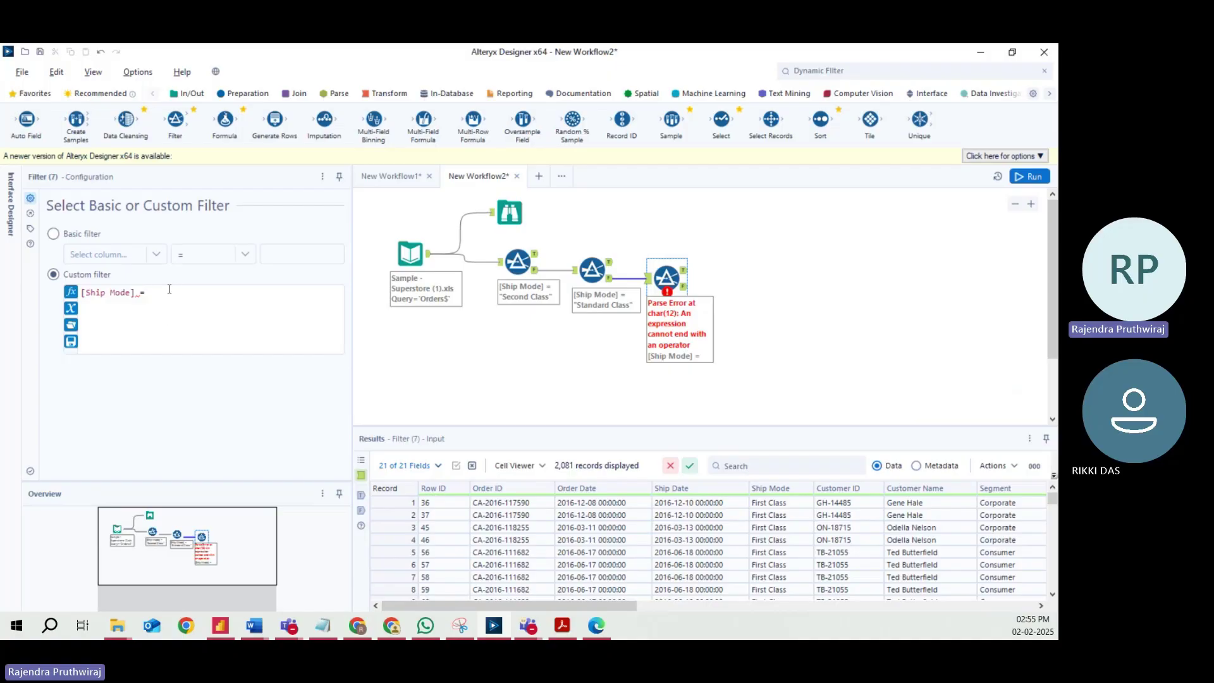
{"action": "type", "text": "\"\""}
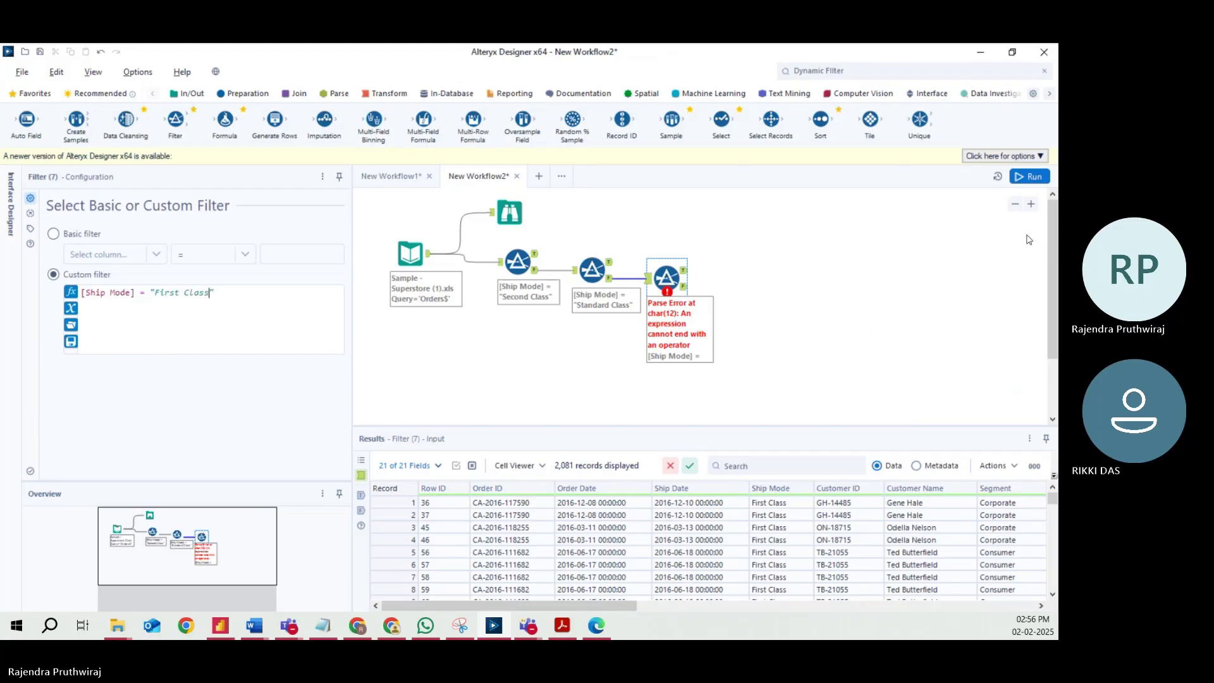
Run the workflow, and view the third Filter tool's True and False output records.
{"action": "left_click", "coordinate": [963, 211]}
{"action": "key", "text": "ctrl+r"}
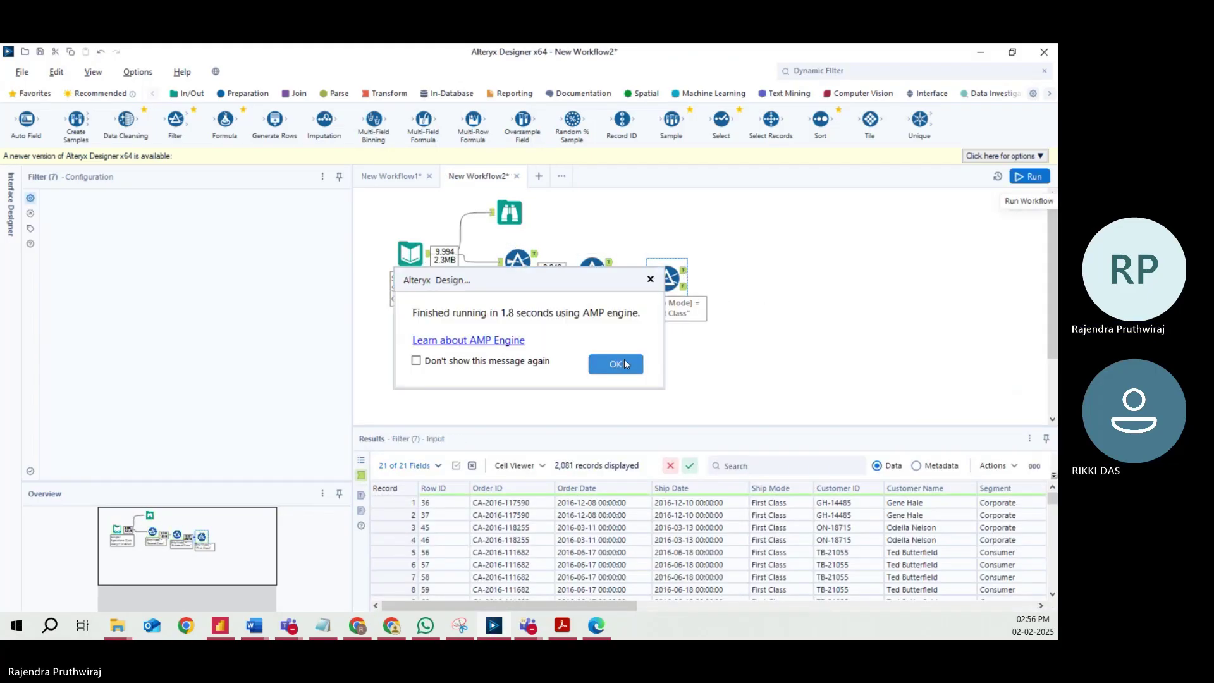
{"action": "left_click", "coordinate": [687, 271]}
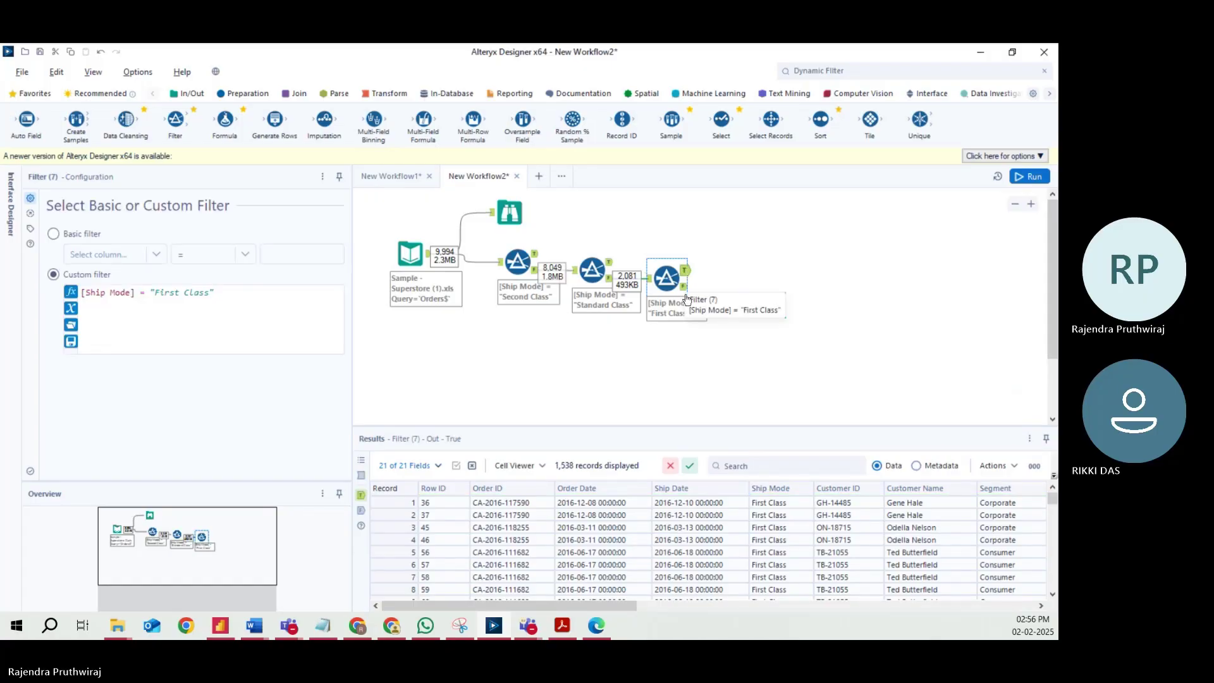
{"action": "scroll", "coordinate": [814, 517], "scroll_direction": "down", "scroll_amount": 9}
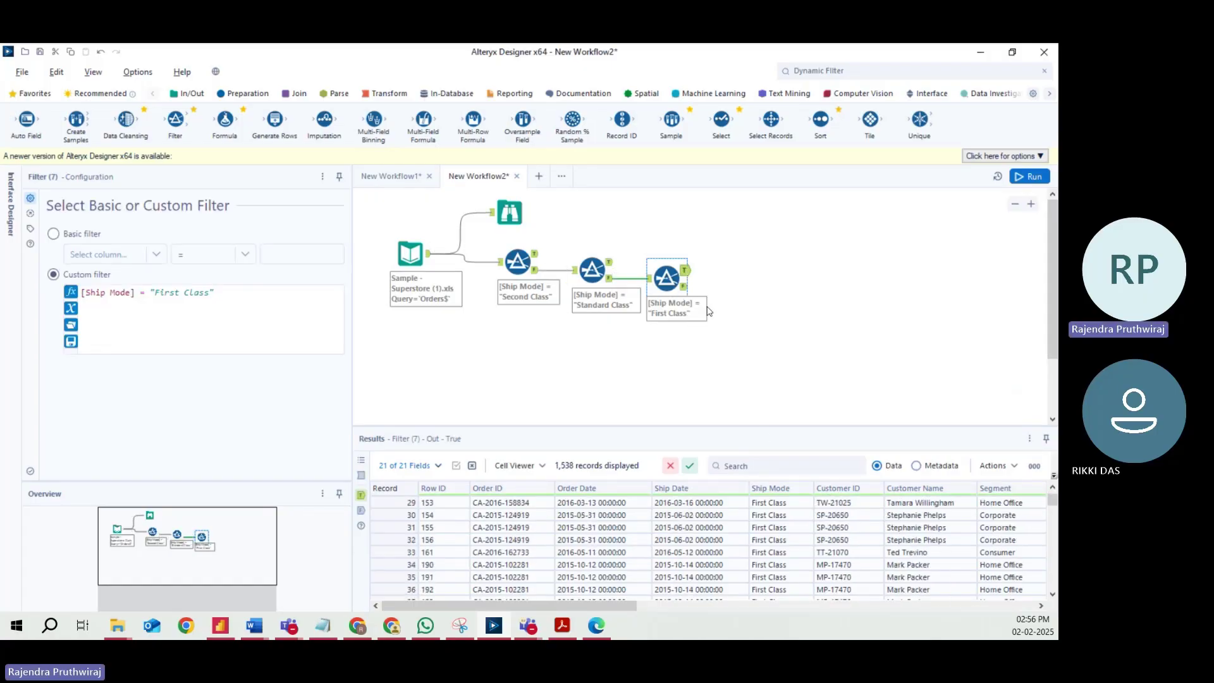
{"action": "left_click", "coordinate": [686, 292]}
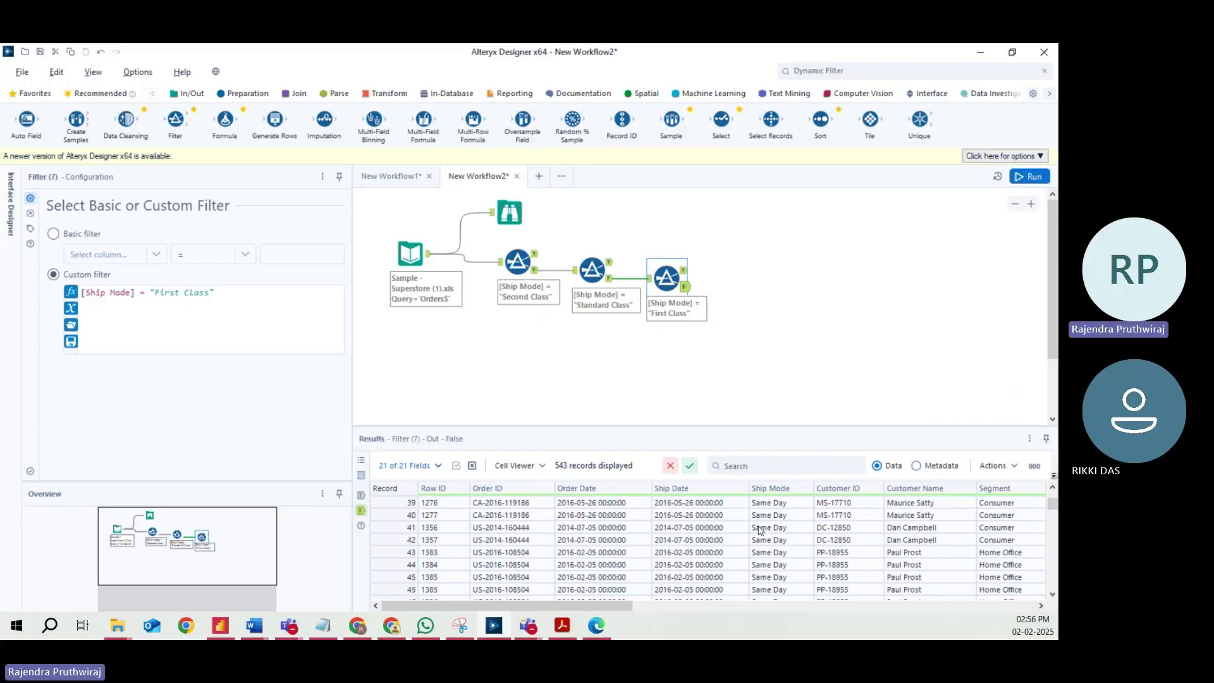
{"action": "scroll", "coordinate": [994, 520], "scroll_direction": "down", "scroll_amount": 15}
{"action": "mouse_move", "coordinate": [1052, 511]}
{"action": "left_mouse_down"}
{"action": "mouse_move", "coordinate": [1053, 582]}
{"action": "mouse_move", "coordinate": [1052, 500]}
{"action": "left_mouse_up"}
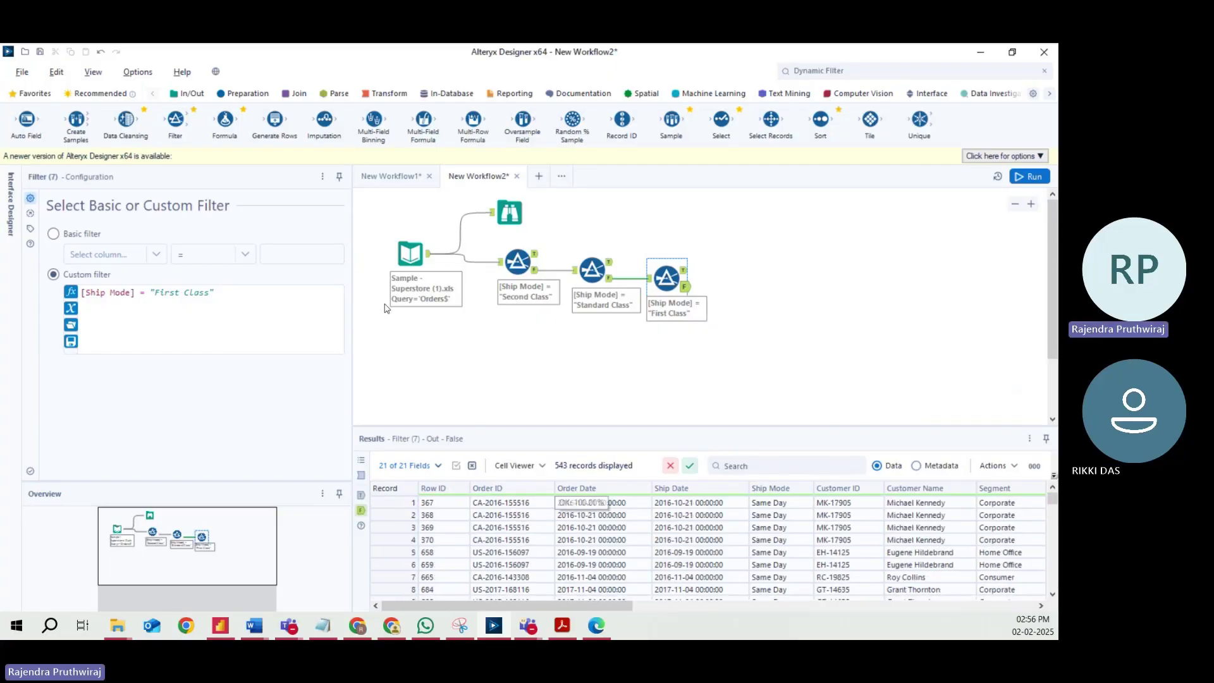
Review the outputs along the chain of three Filter tools, including the third filter's False output.
{"action": "left_click", "coordinate": [537, 256]}
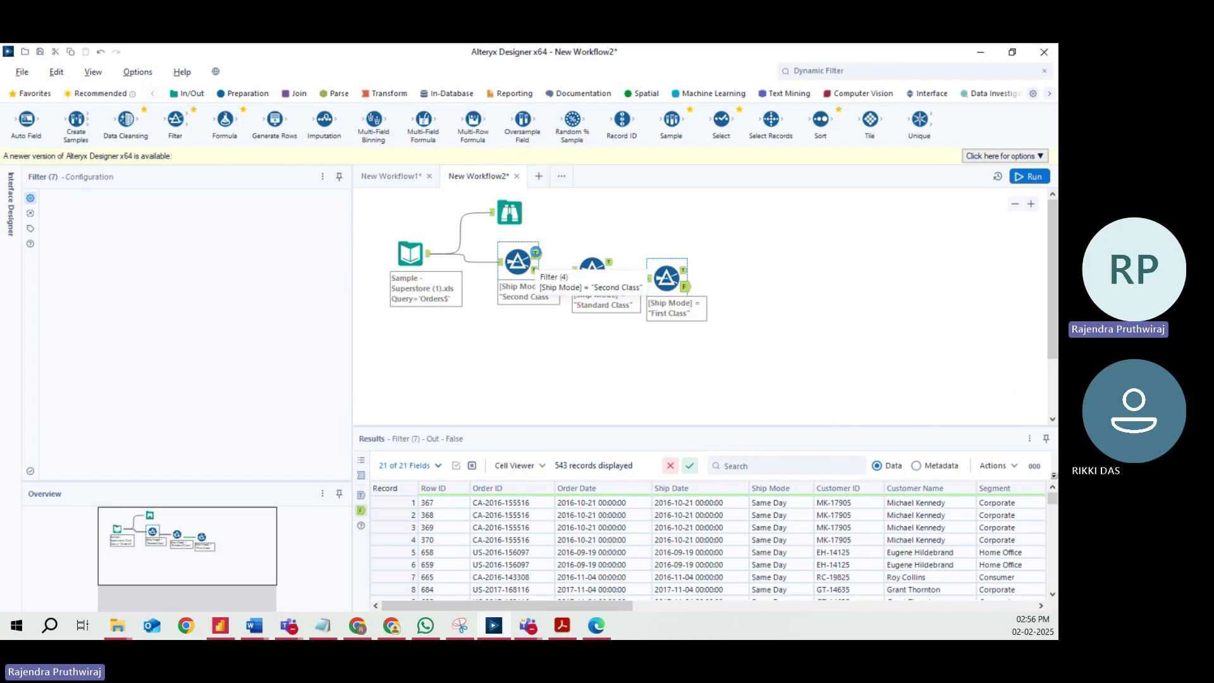
{"action": "left_click", "coordinate": [608, 260]}
{"action": "left_click", "coordinate": [683, 271]}
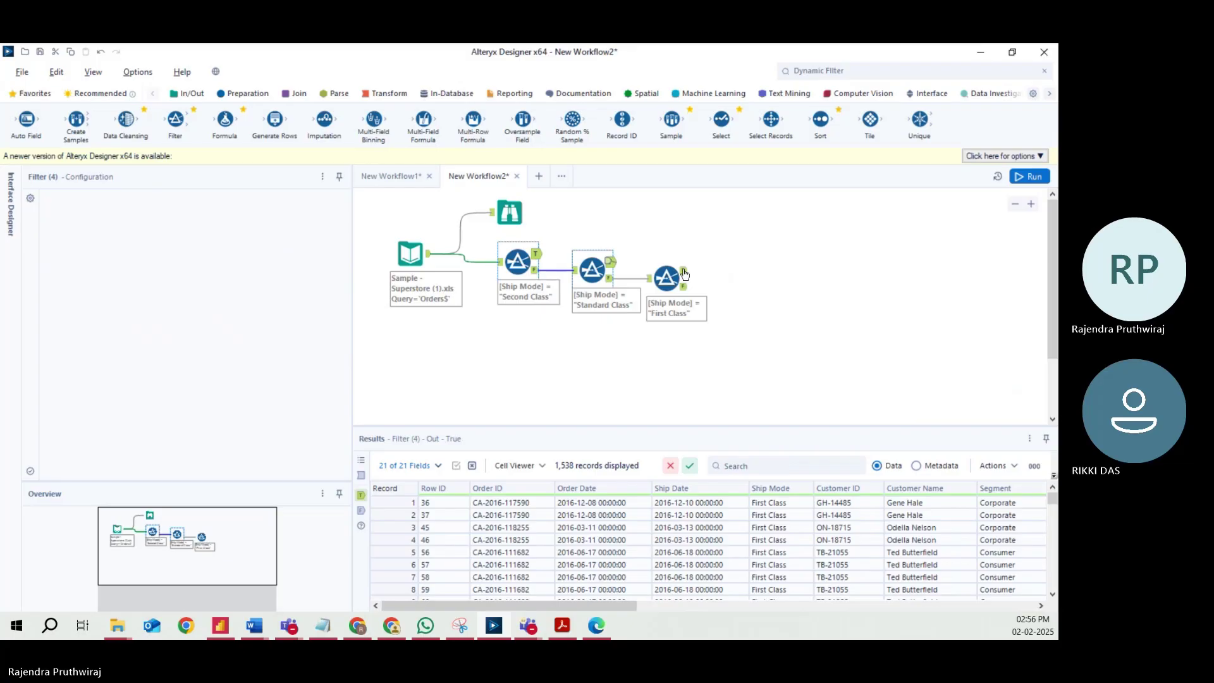
{"action": "left_click", "coordinate": [684, 287]}
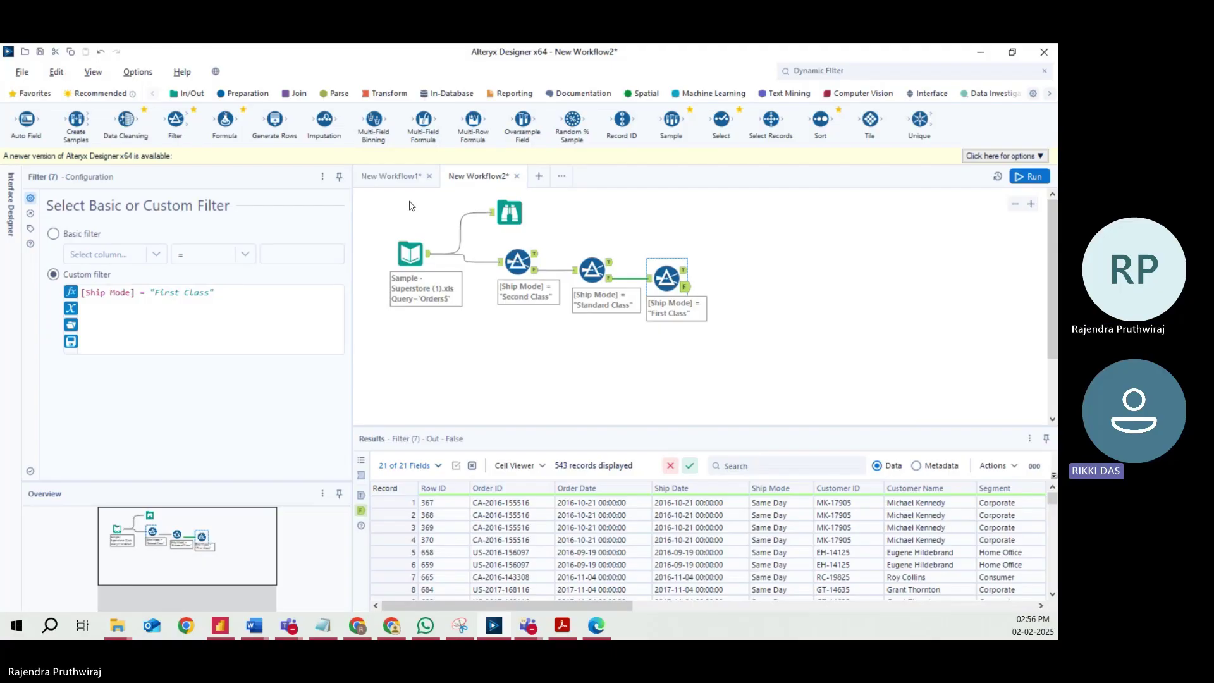
{"action": "left_click", "coordinate": [592, 273]}
{"action": "left_click", "coordinate": [623, 278]}
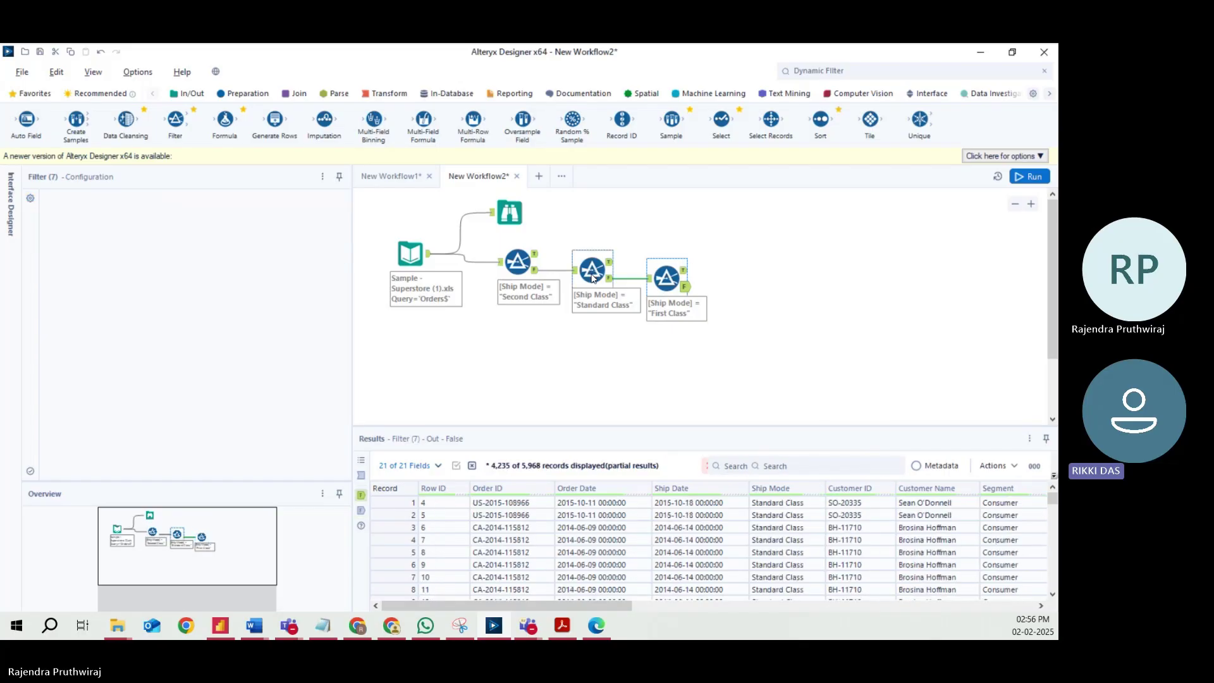
Extend the first filter's custom expression with AND [State] = "Kentucky" below the Second Class condition.
{"action": "left_click", "coordinate": [518, 262]}
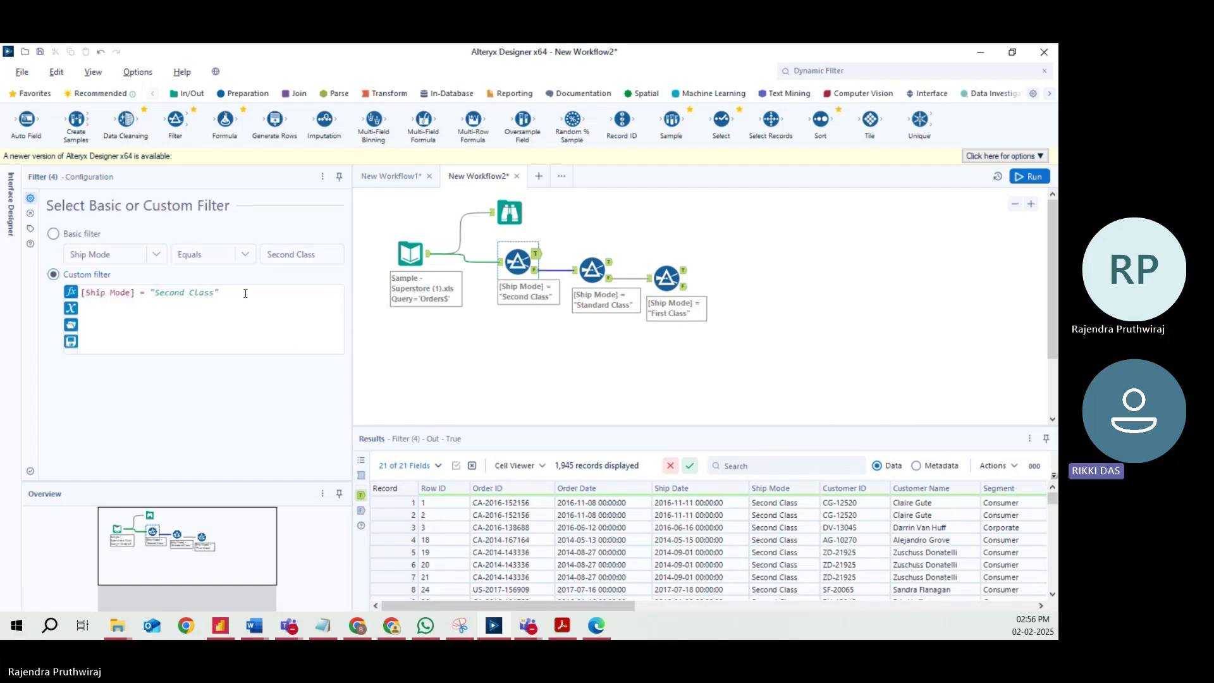
{"action": "type", "text": "ND"}
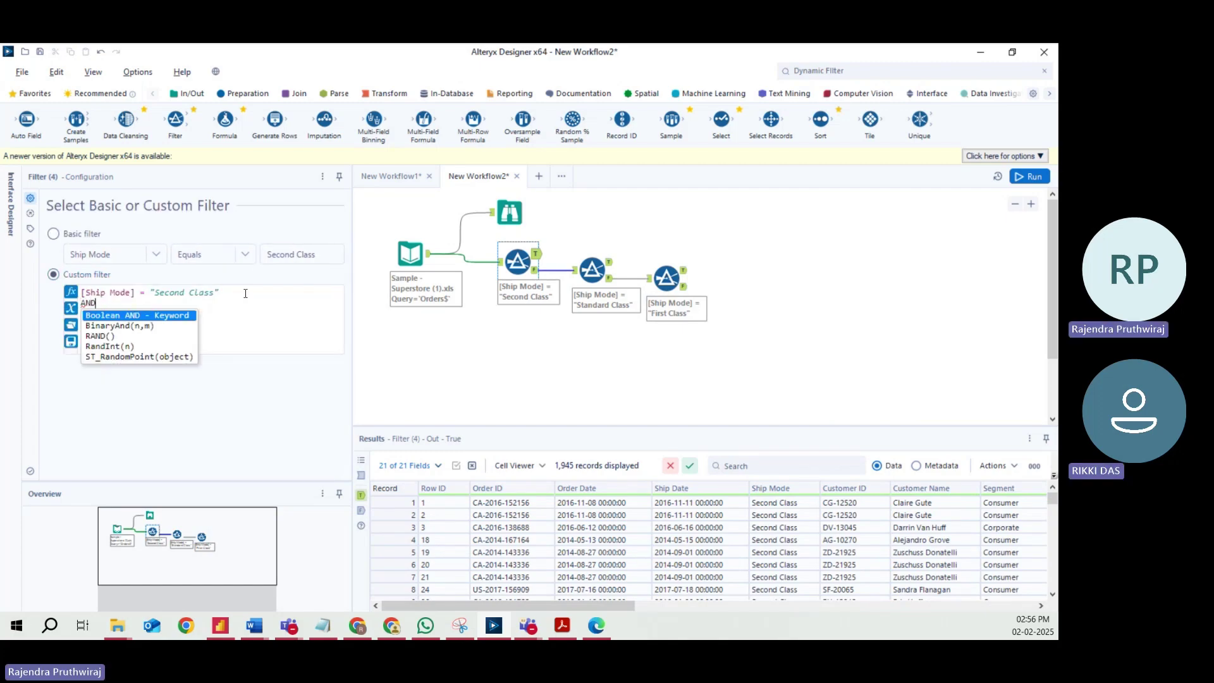
{"action": "key", "text": "Escape"}
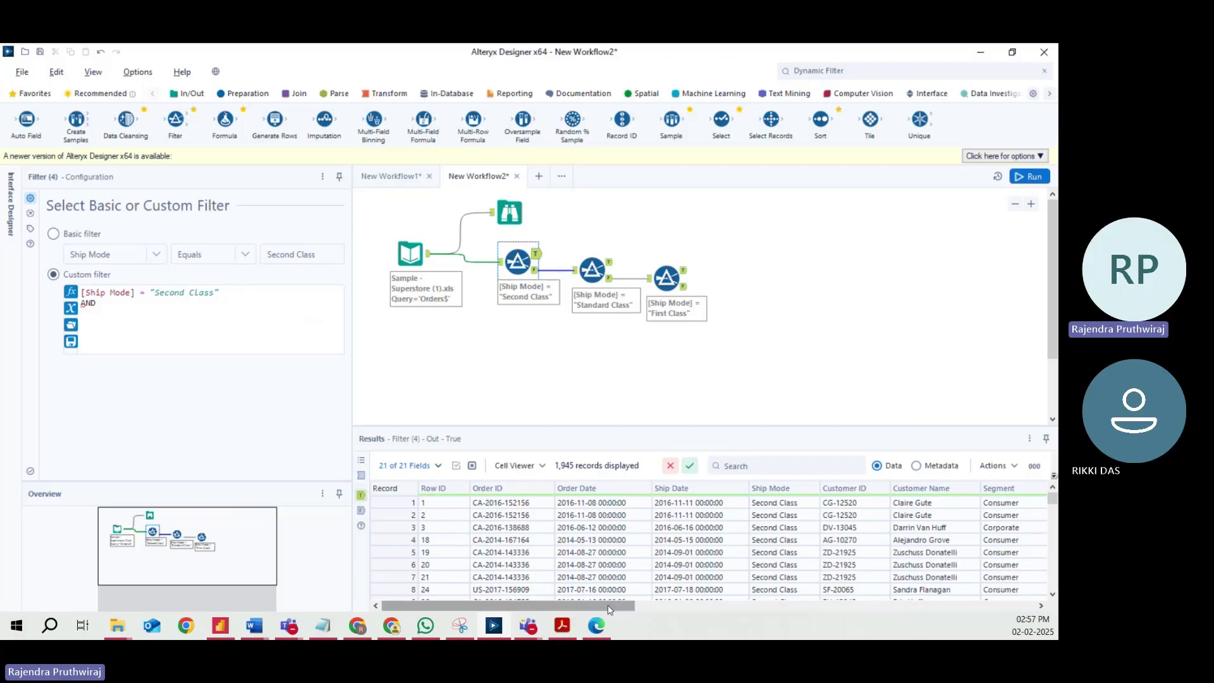
{"action": "left_click_drag", "start_coordinate": [605, 606], "coordinate": [721, 604]}
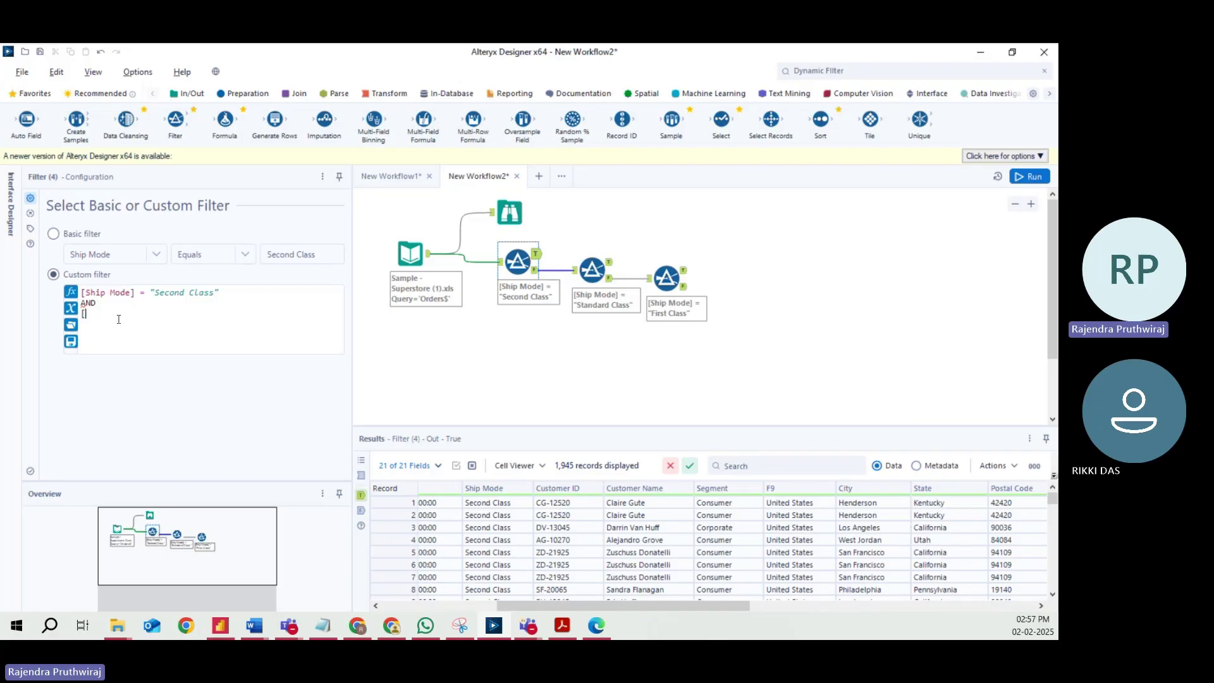
{"action": "type", "text": "State]"}
{"action": "type", "text": "\"\""}
{"action": "type", "text": "Ke"}
{"action": "type", "text": "ntucky\""}
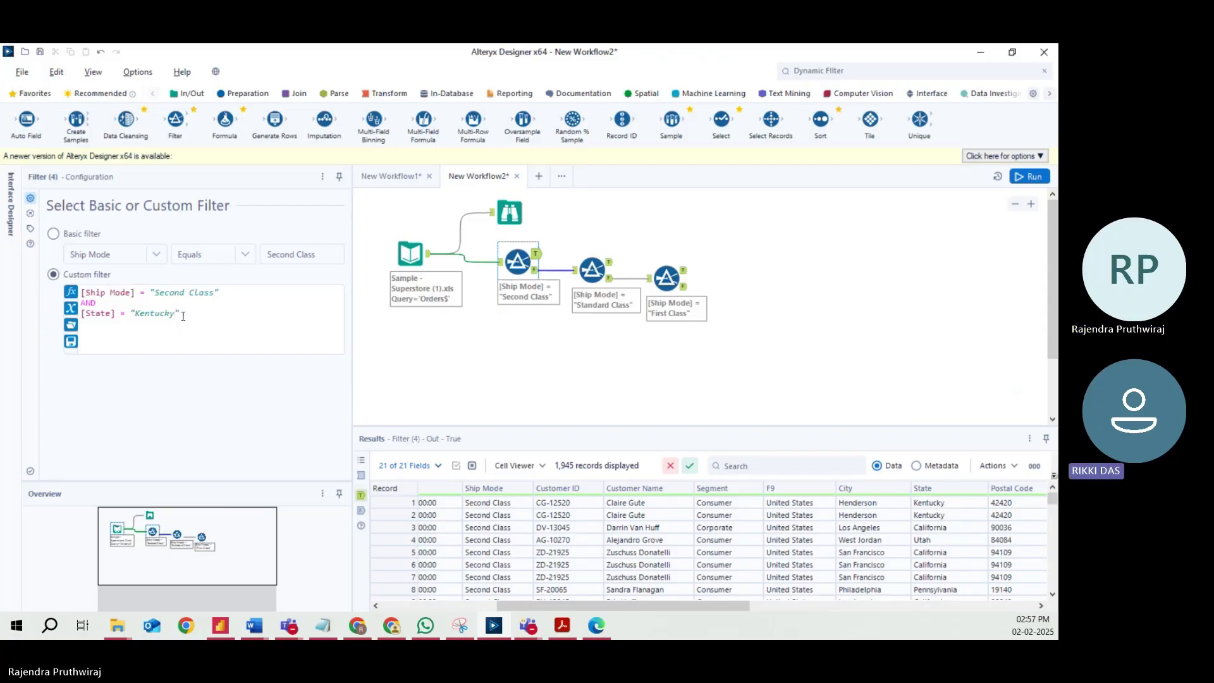
Run the workflow with the combined ship mode and state condition, and view the first filter's True output.
{"action": "left_click", "coordinate": [1029, 176]}
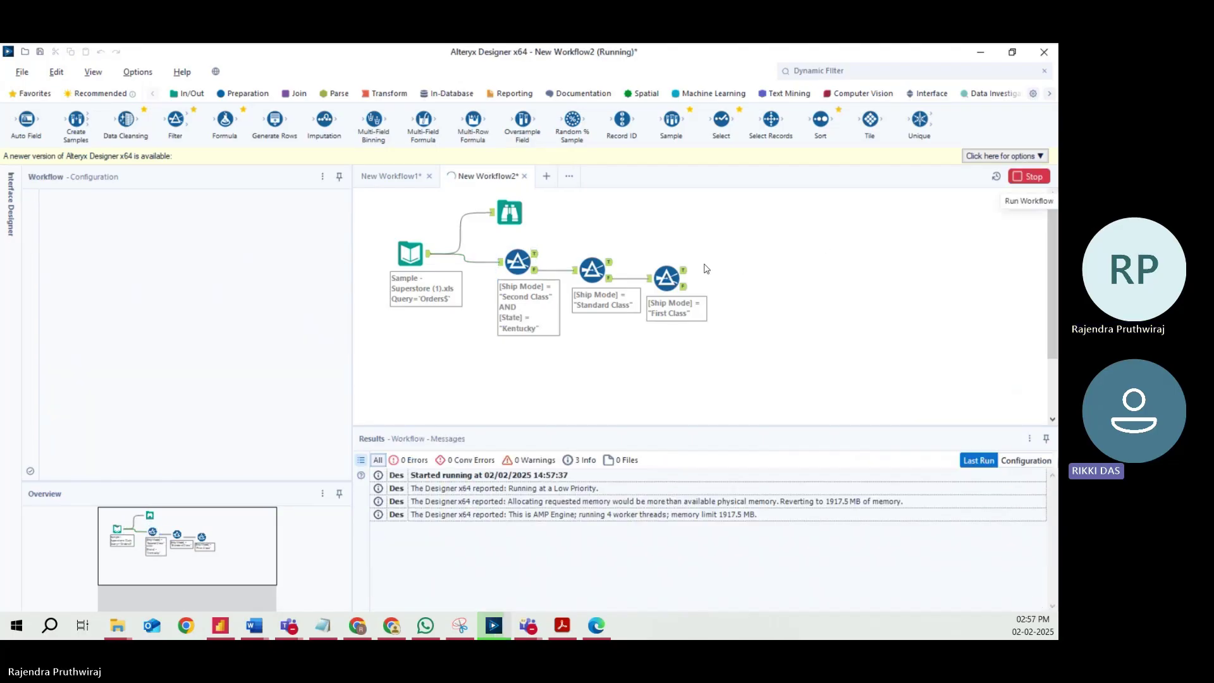
{"action": "left_click", "coordinate": [536, 256]}
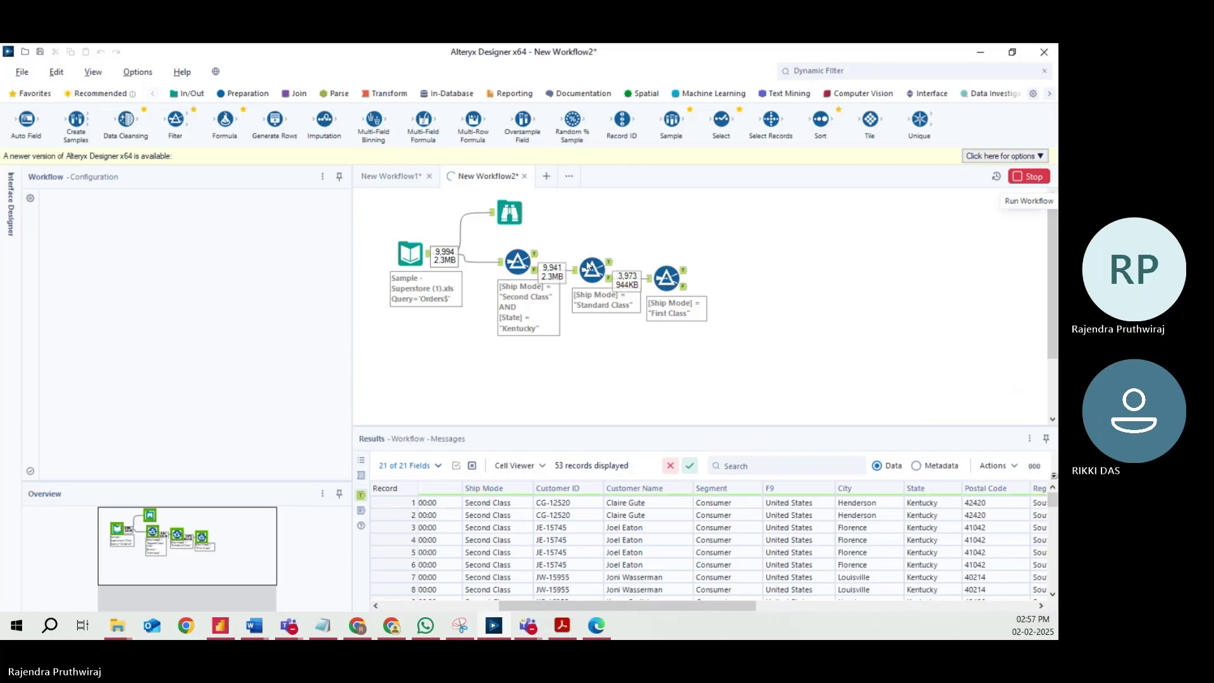
{"action": "key", "text": "Return"}
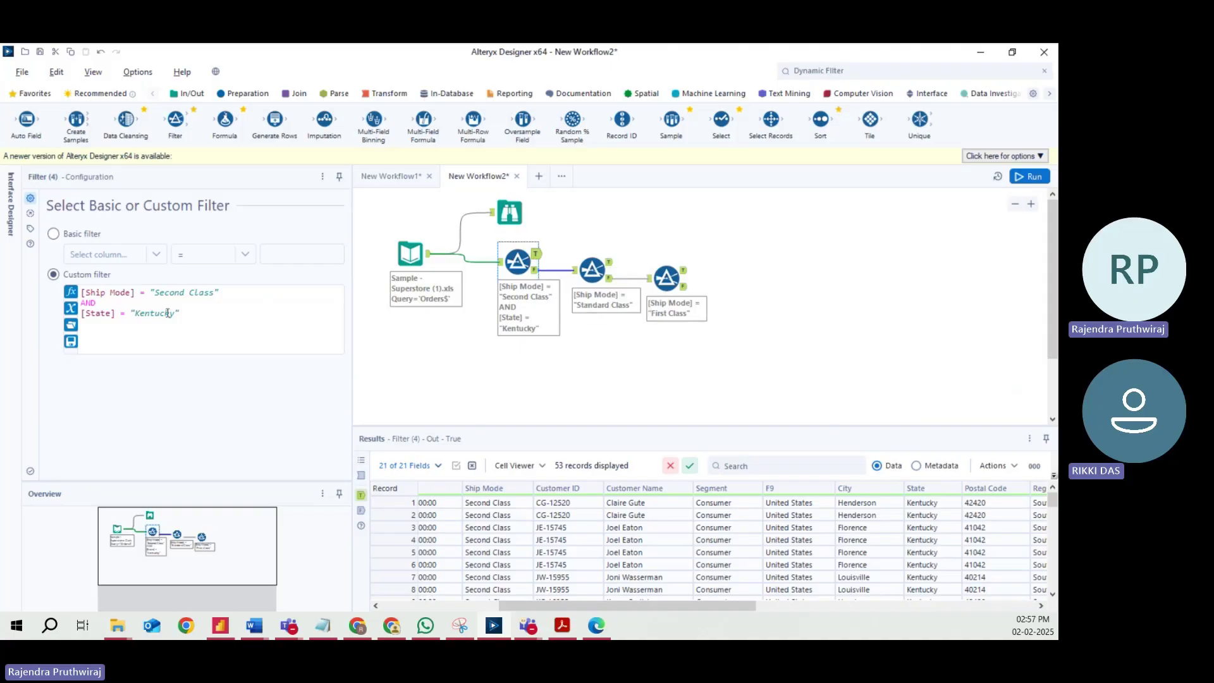
Change the state value in the first filter's expression to lowercase "kentucky", and rerun the workflow.
{"action": "left_click_drag", "start_coordinate": [134, 310], "coordinate": [173, 311]}
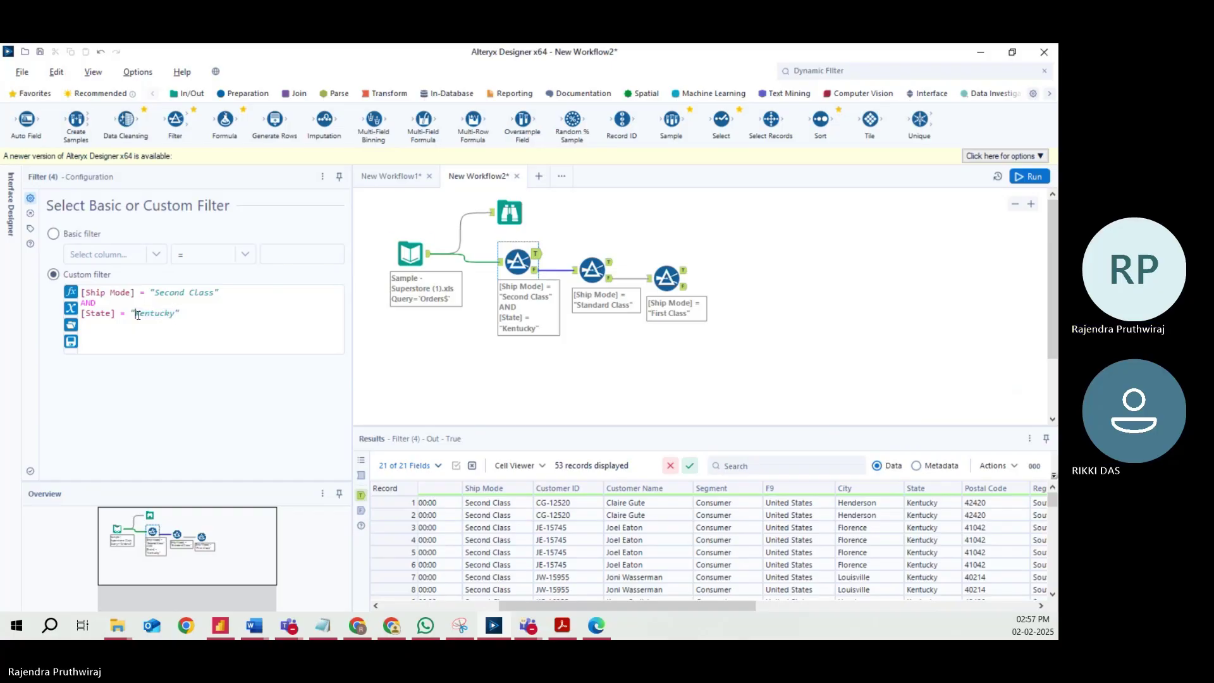
{"action": "key", "text": "Left"}
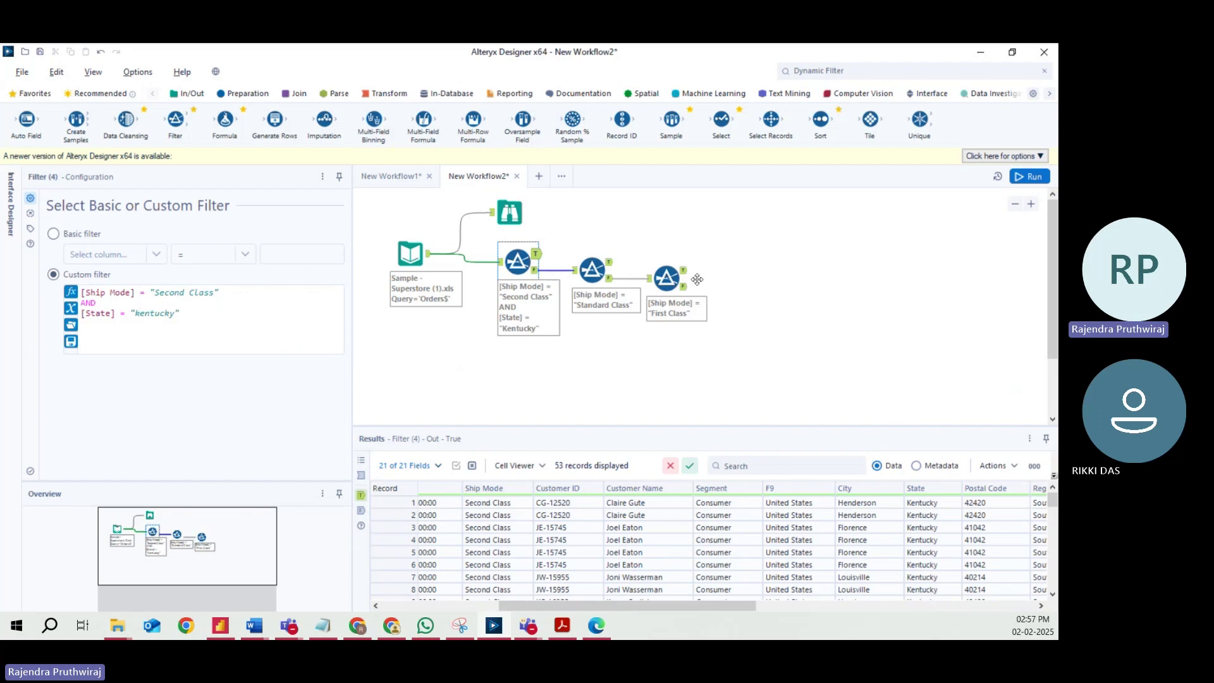
{"action": "left_click", "coordinate": [946, 206]}
{"action": "key", "text": "ctrl+r"}
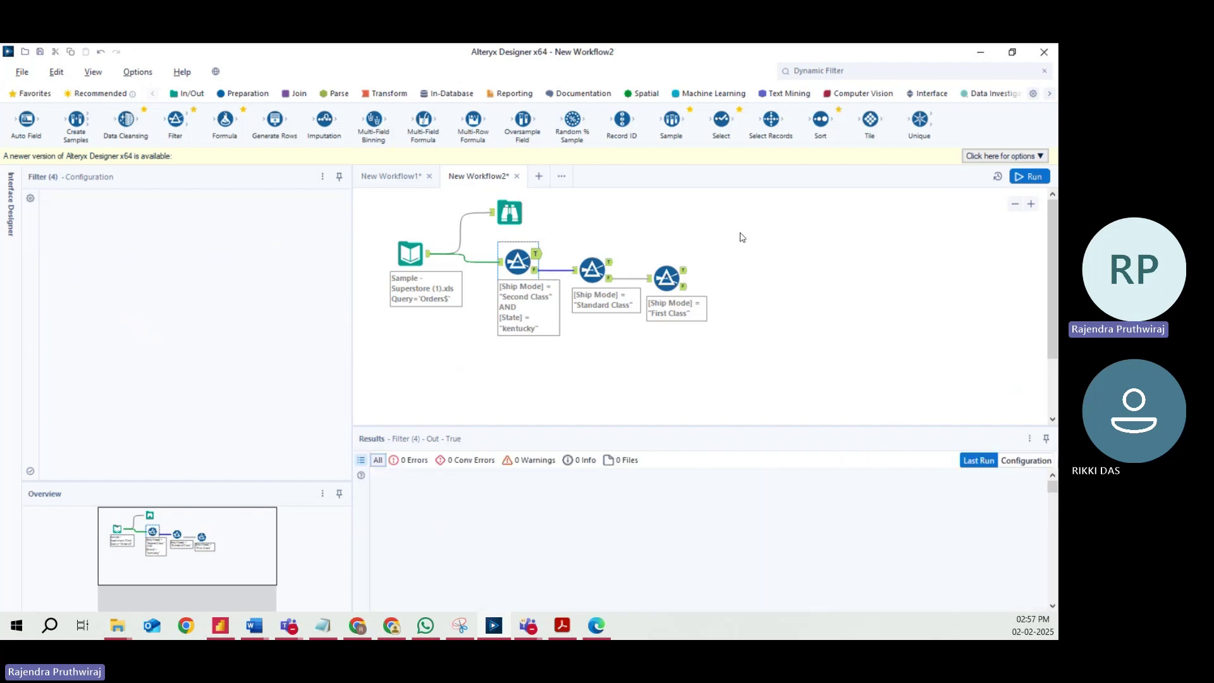
Dismiss the run summary, and view the first filter's True output for the lowercase state value.
{"action": "left_click", "coordinate": [534, 254]}
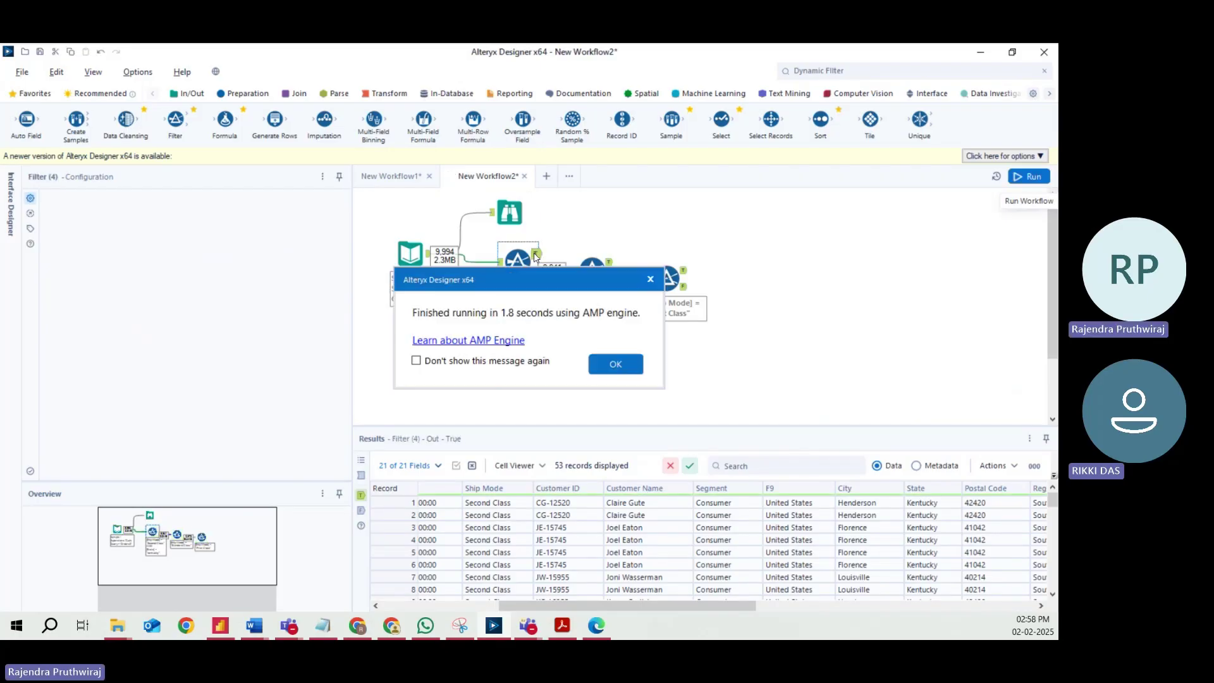
{"action": "key", "text": "Return"}
{"action": "left_click", "coordinate": [539, 256]}
{"action": "left_click", "coordinate": [799, 346]}
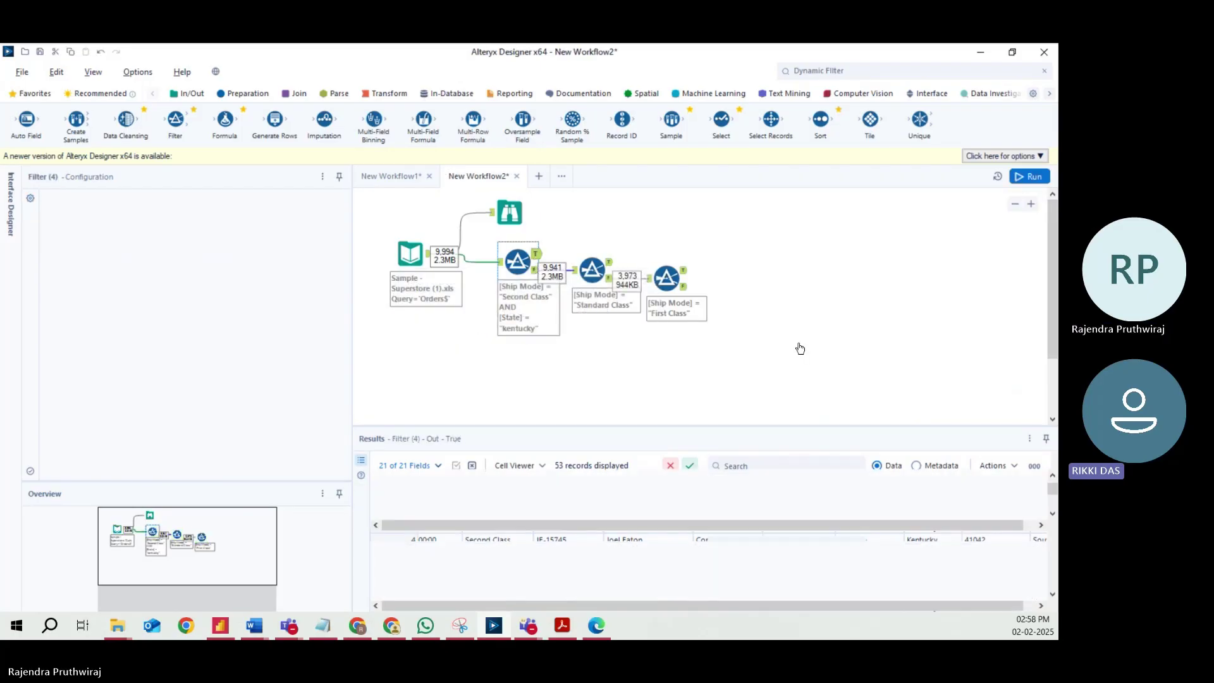
{"action": "left_click", "coordinate": [539, 256]}
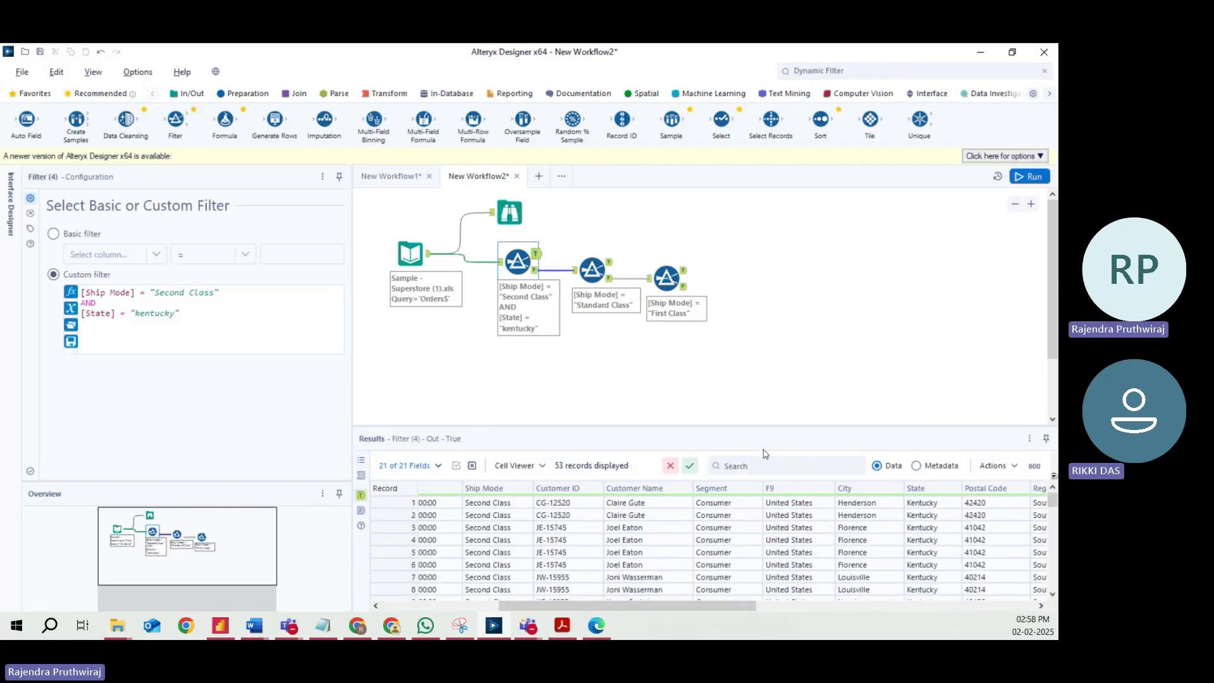
Look through the records in the first filter's True output, and view its False output.
{"action": "scroll", "coordinate": [898, 544], "scroll_direction": "down", "scroll_amount": 15}
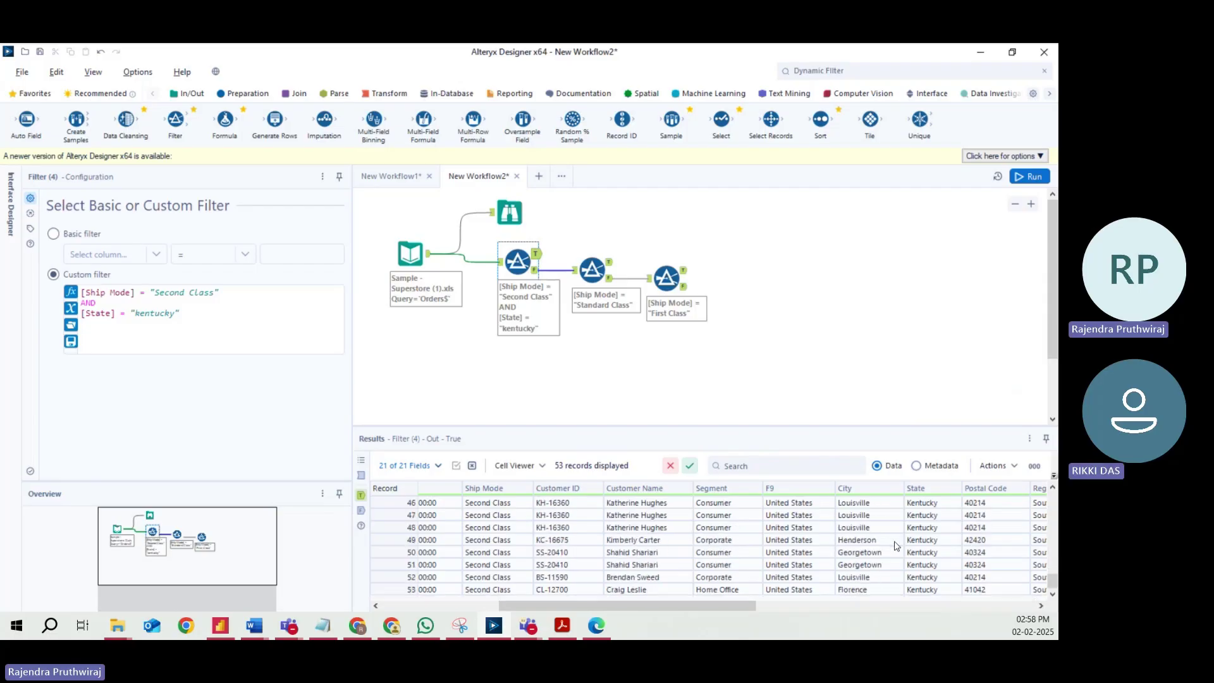
{"action": "scroll", "coordinate": [897, 545], "scroll_direction": "up", "scroll_amount": 4}
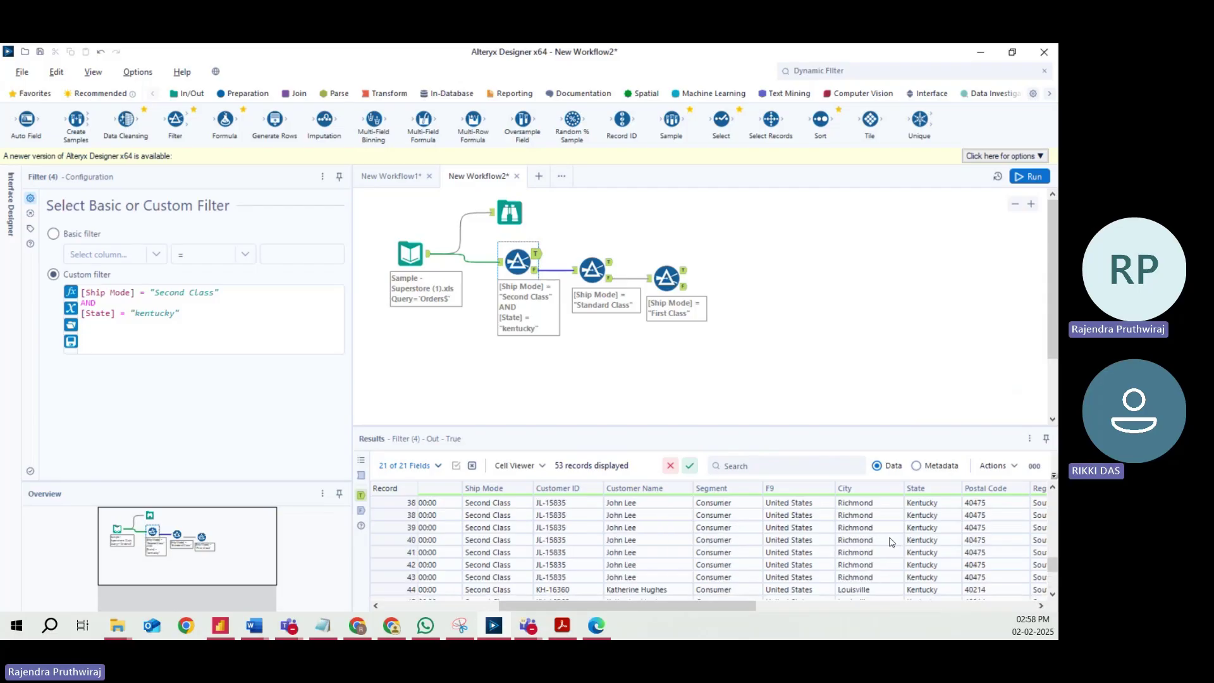
{"action": "left_click", "coordinate": [536, 276]}
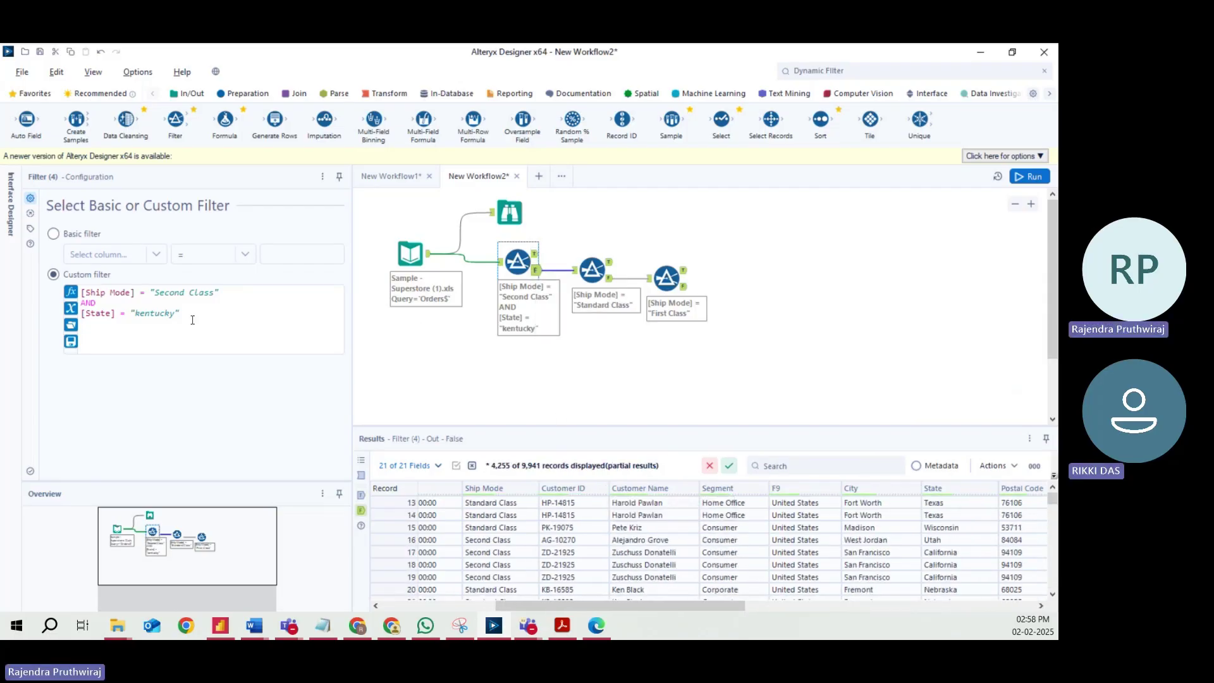
Change the state value in the first filter's expression to "Kentucky" with a capital K.
{"action": "left_click", "coordinate": [144, 314]}
{"action": "key", "text": "BackSpace"}
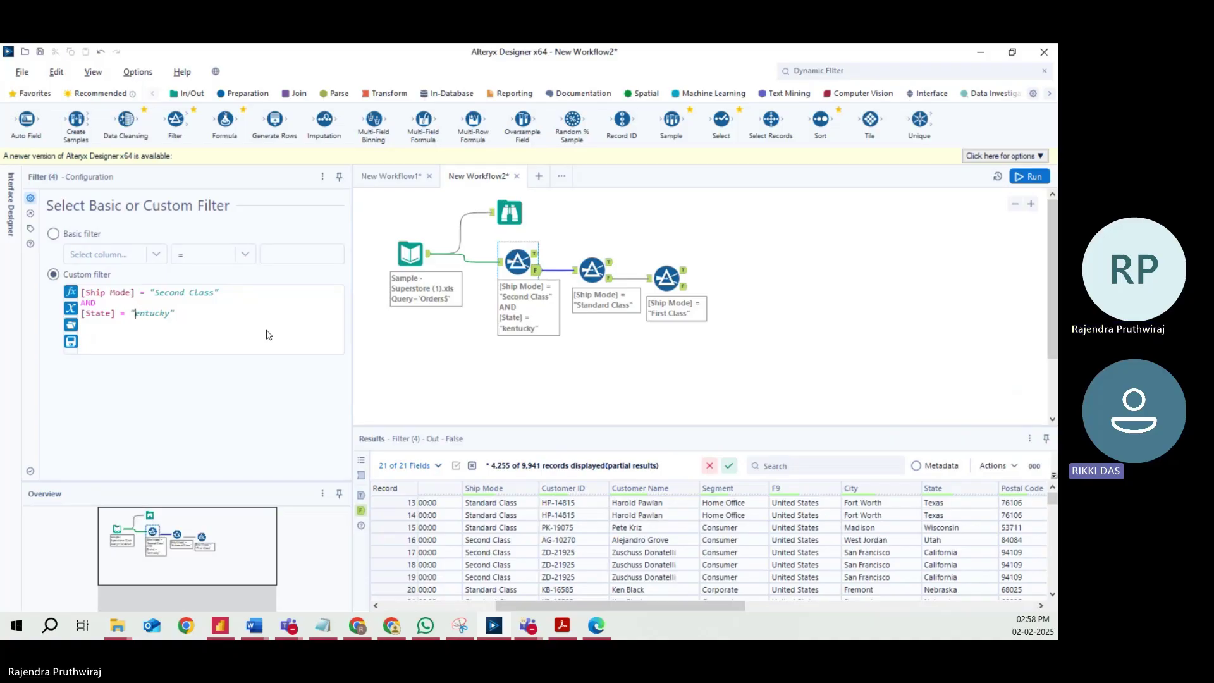
{"action": "type", "text": "K"}
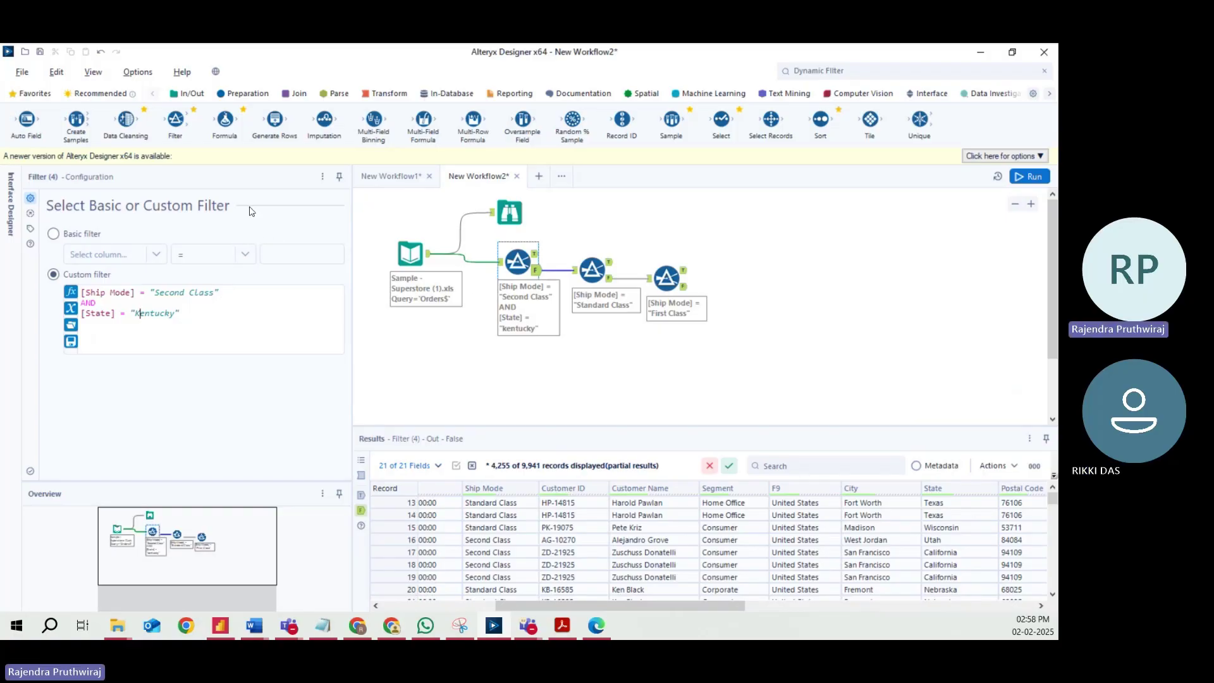
{"action": "left_click_drag", "start_coordinate": [134, 135], "coordinate": [541, 255]}
{"action": "left_click_drag", "start_coordinate": [765, 316], "coordinate": [767, 317]}
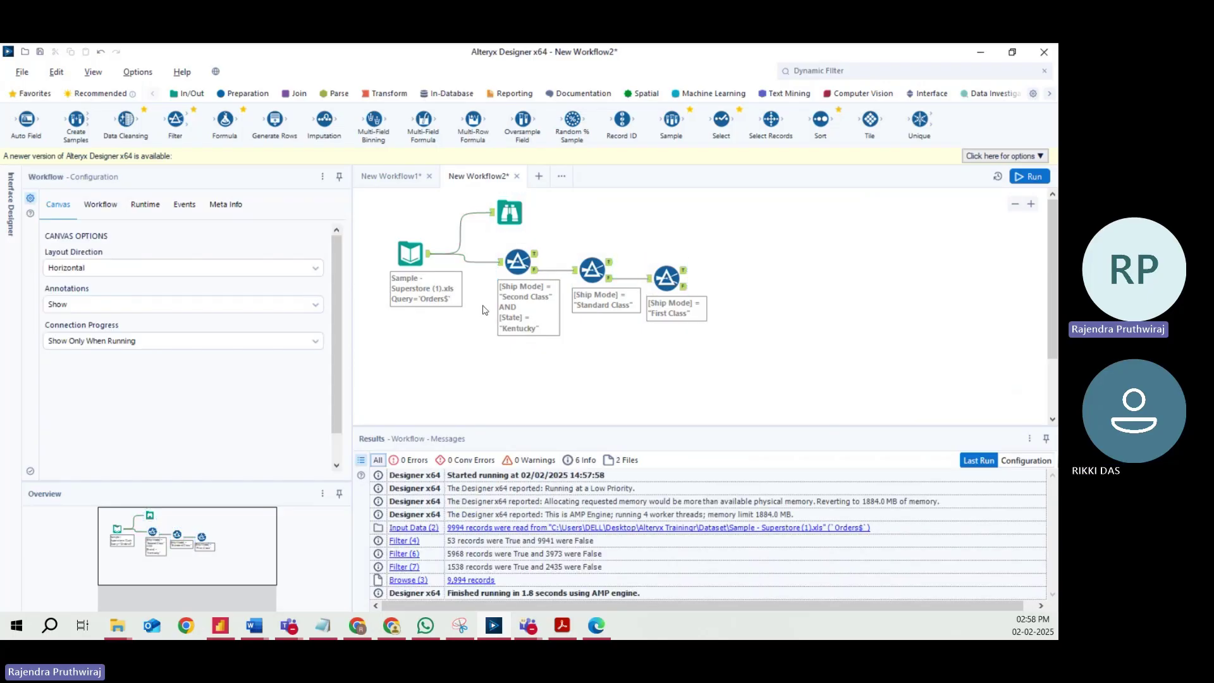
Move the three chained filters away from the Orders input to make room, keeping the Browse tool just above and beside the input.
{"action": "left_click_drag", "start_coordinate": [473, 233], "coordinate": [800, 349]}
{"action": "left_click_drag", "start_coordinate": [539, 265], "coordinate": [514, 267]}
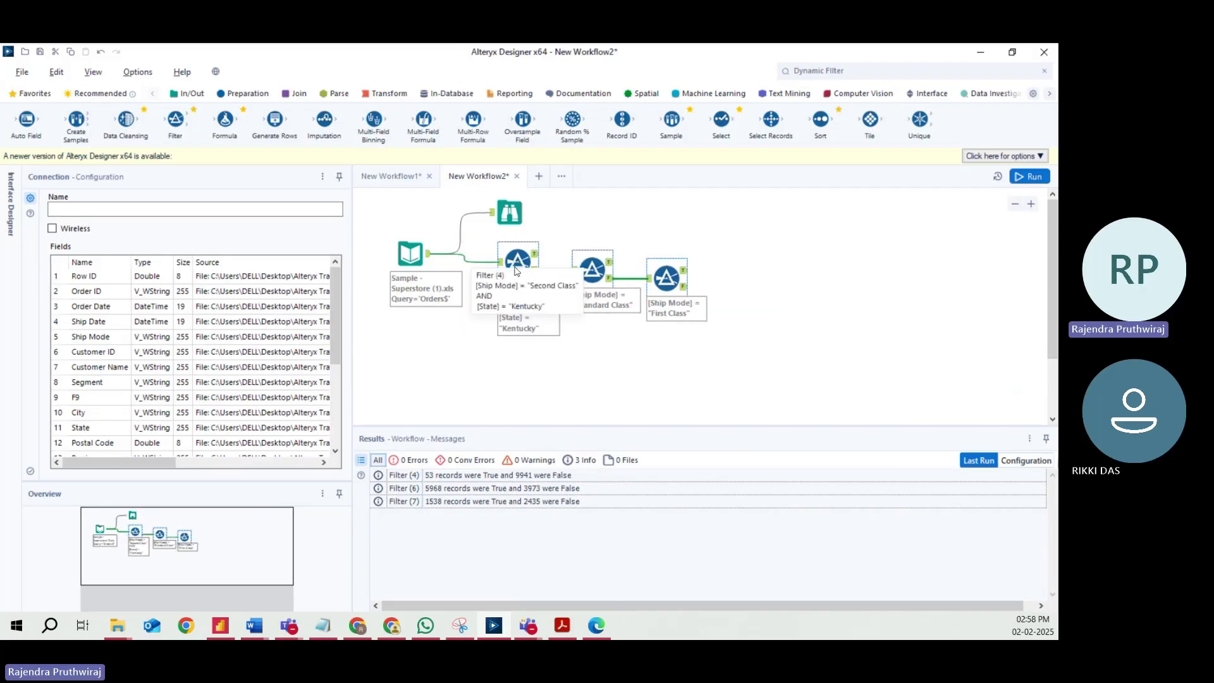
{"action": "left_click", "coordinate": [514, 267]}
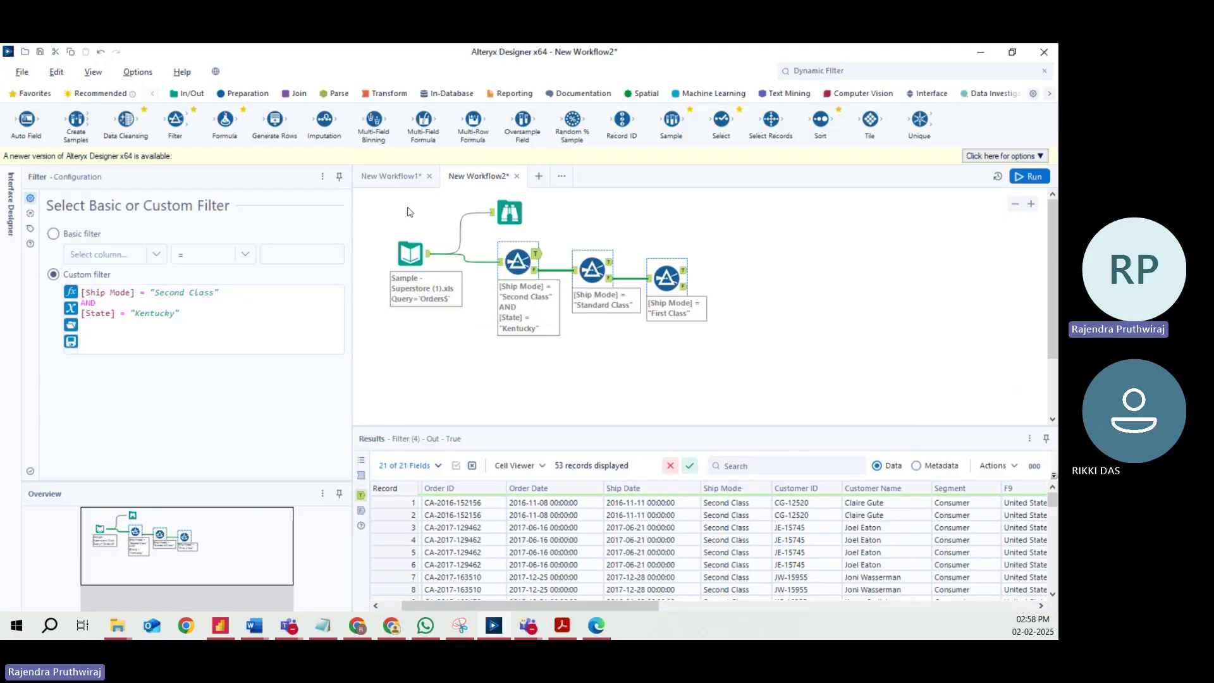
{"action": "left_click_drag", "start_coordinate": [483, 225], "coordinate": [752, 347]}
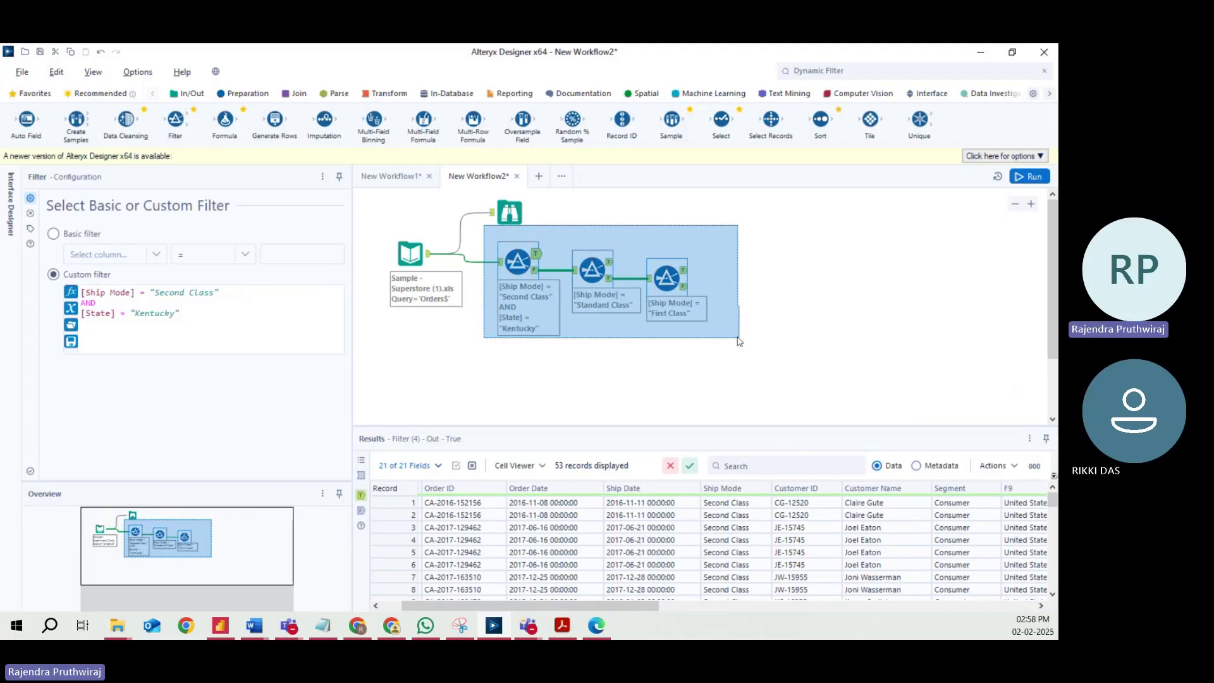
{"action": "left_click_drag", "start_coordinate": [513, 261], "coordinate": [711, 261]}
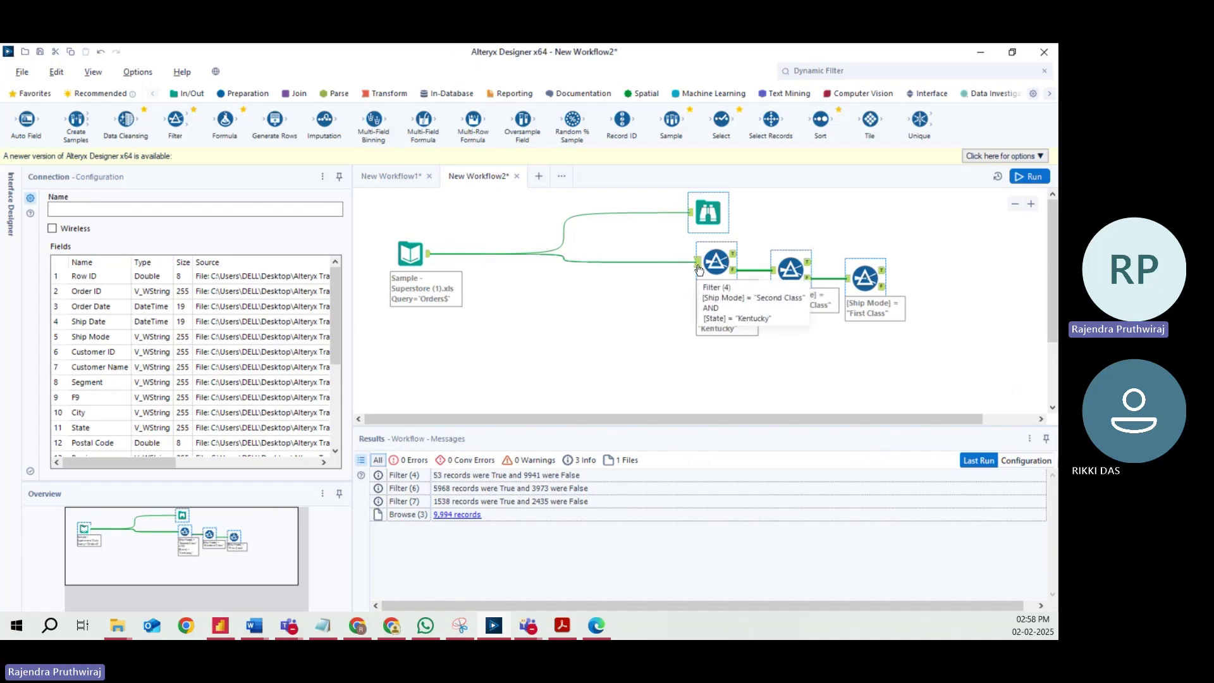
{"action": "left_click_drag", "start_coordinate": [703, 214], "coordinate": [602, 226]}
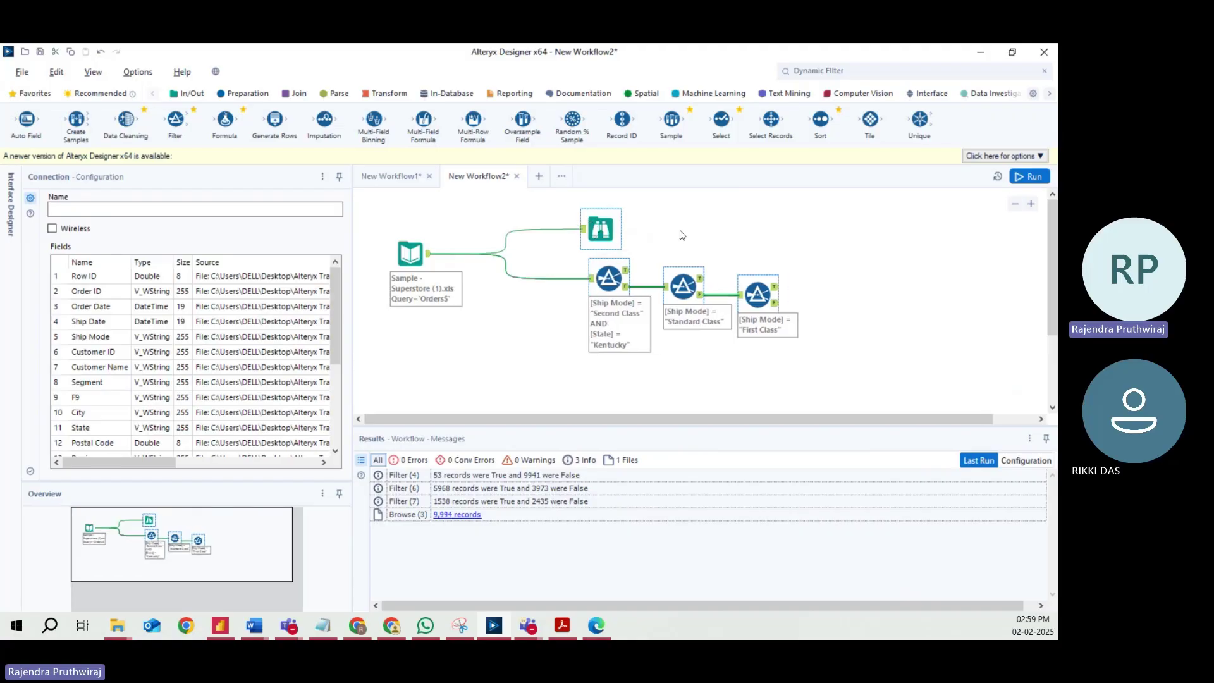
{"action": "left_click", "coordinate": [603, 225]}
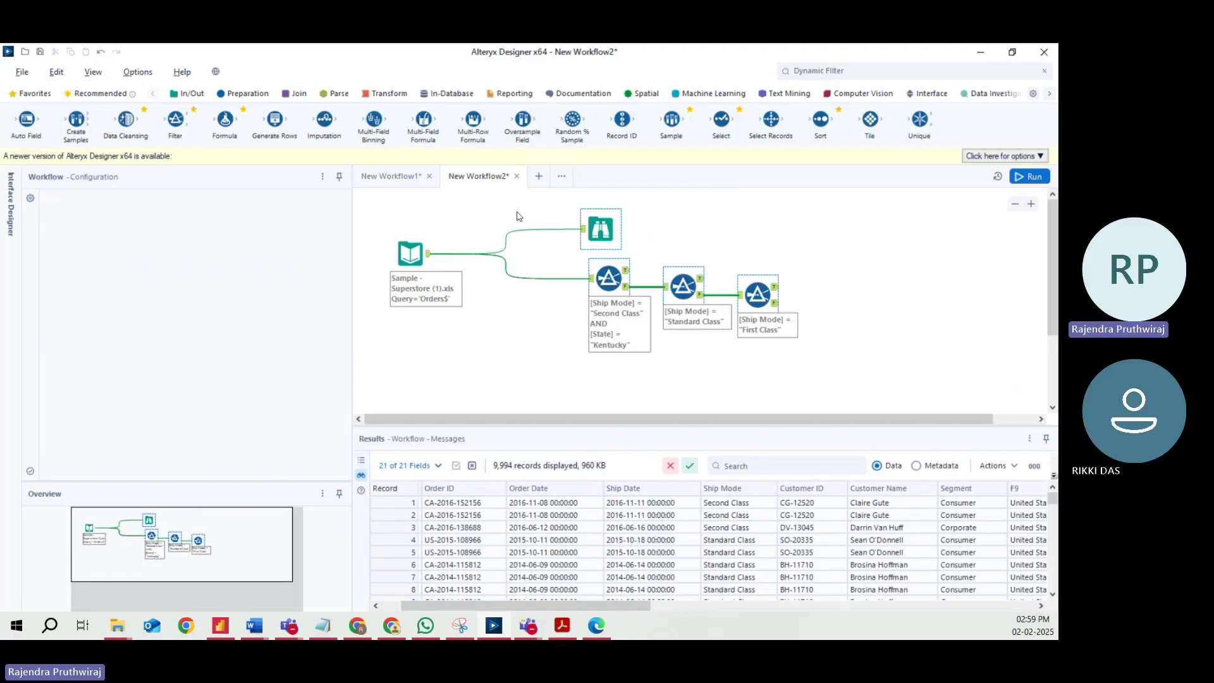
{"action": "left_click_drag", "start_coordinate": [603, 225], "coordinate": [517, 212]}
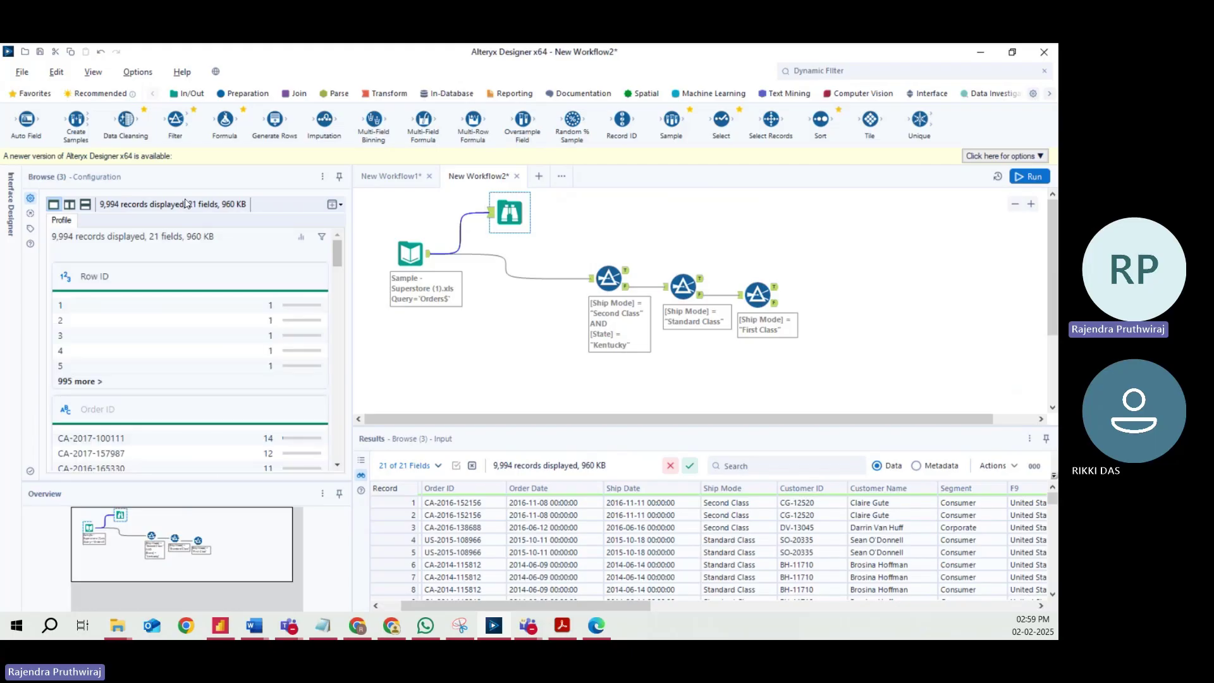
Insert a Data Cleansing tool between the Orders input and the first filter, and deselect all fields to cleanse.
{"action": "mouse_move", "coordinate": [126, 118]}
{"action": "left_mouse_down"}
{"action": "mouse_move", "coordinate": [214, 173]}
{"action": "mouse_move", "coordinate": [455, 234]}
{"action": "mouse_move", "coordinate": [466, 213]}
{"action": "mouse_move", "coordinate": [126, 123]}
{"action": "left_mouse_up"}
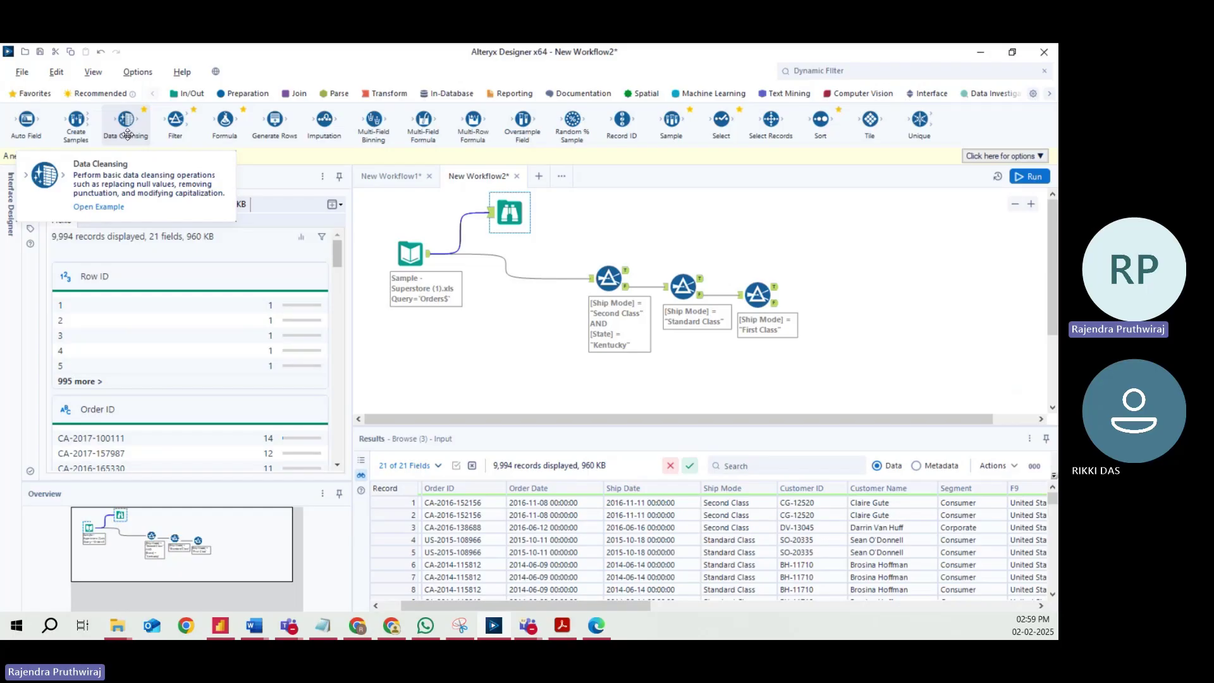
{"action": "left_click_drag", "start_coordinate": [127, 134], "coordinate": [529, 282]}
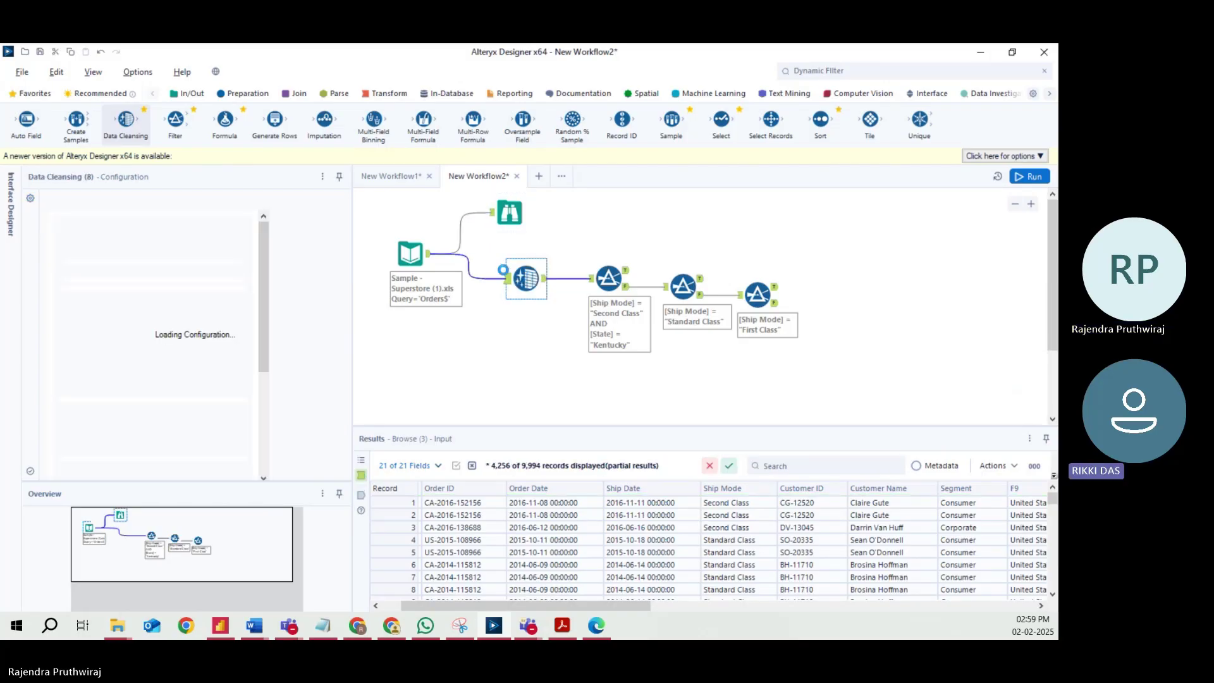
{"action": "left_click_drag", "start_coordinate": [511, 267], "coordinate": [486, 266]}
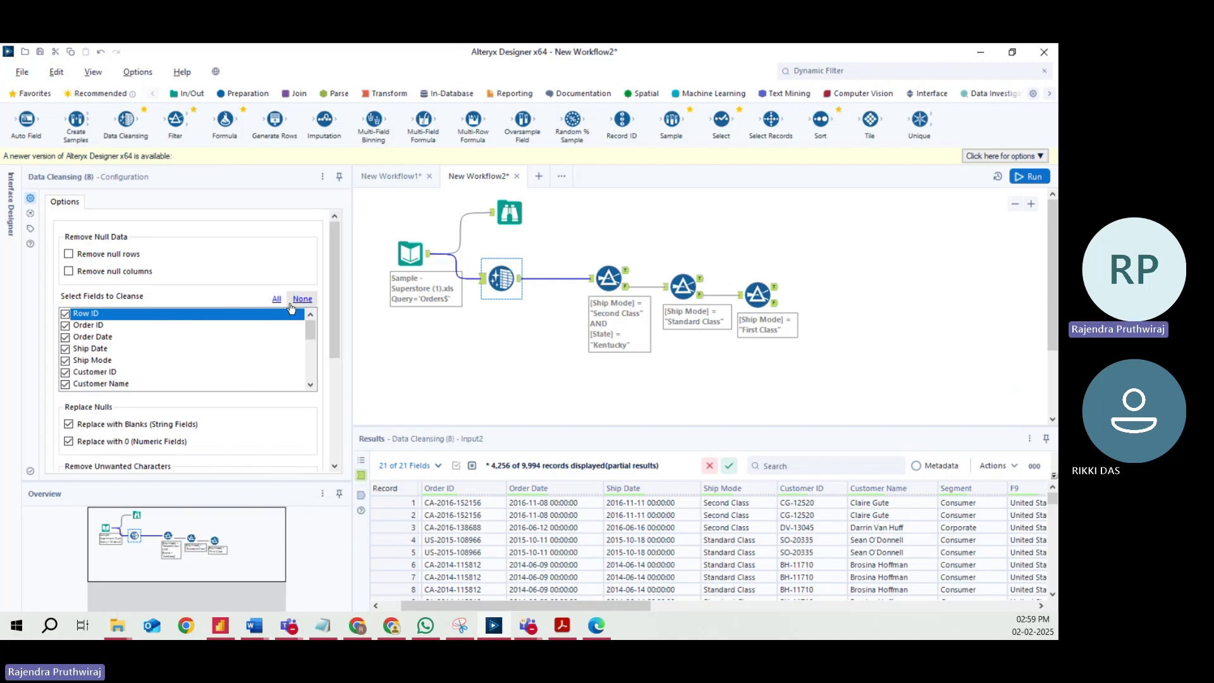
{"action": "left_click", "coordinate": [301, 299]}
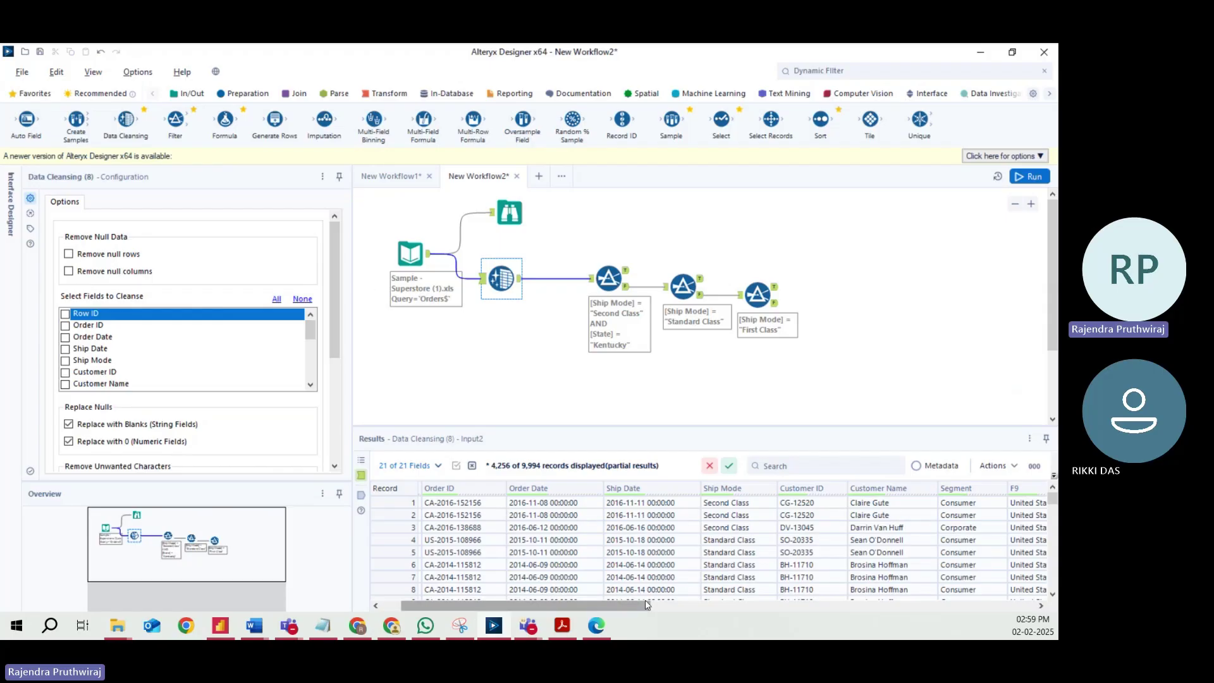
Examine the Data Cleansing tool's field list, null and unwanted-character options, and its input columns such as Sales and State.
{"action": "left_click_drag", "start_coordinate": [642, 606], "coordinate": [993, 605]}
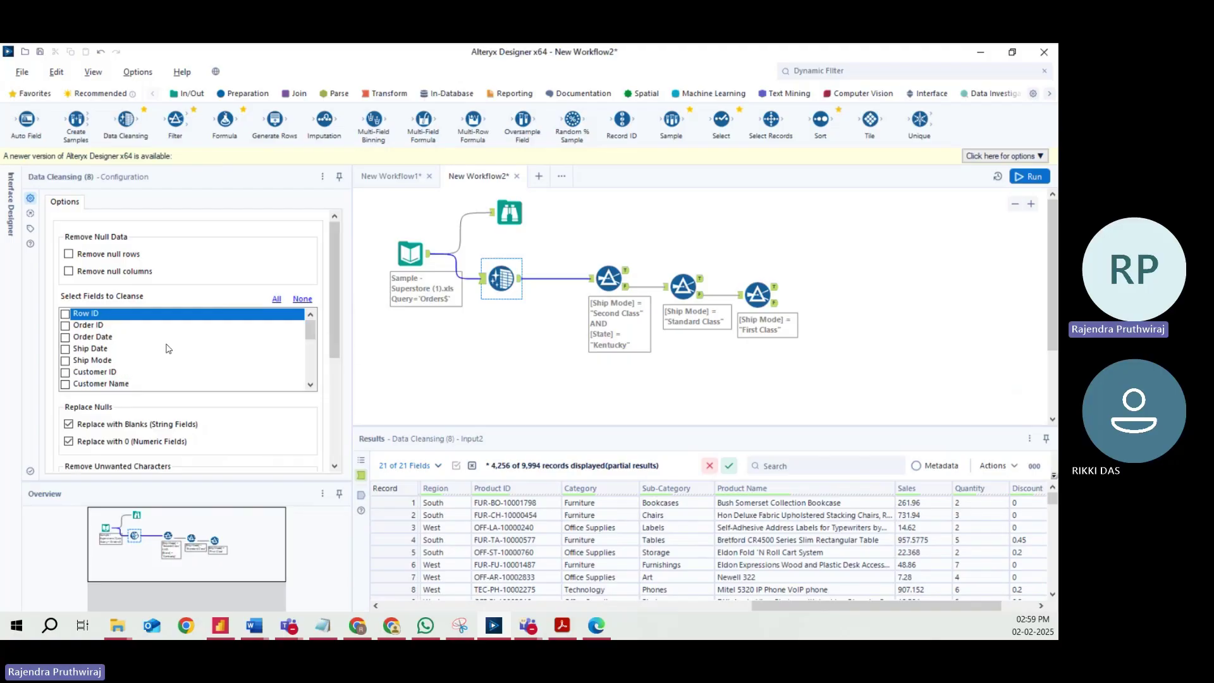
{"action": "left_click_drag", "start_coordinate": [310, 329], "coordinate": [310, 370]}
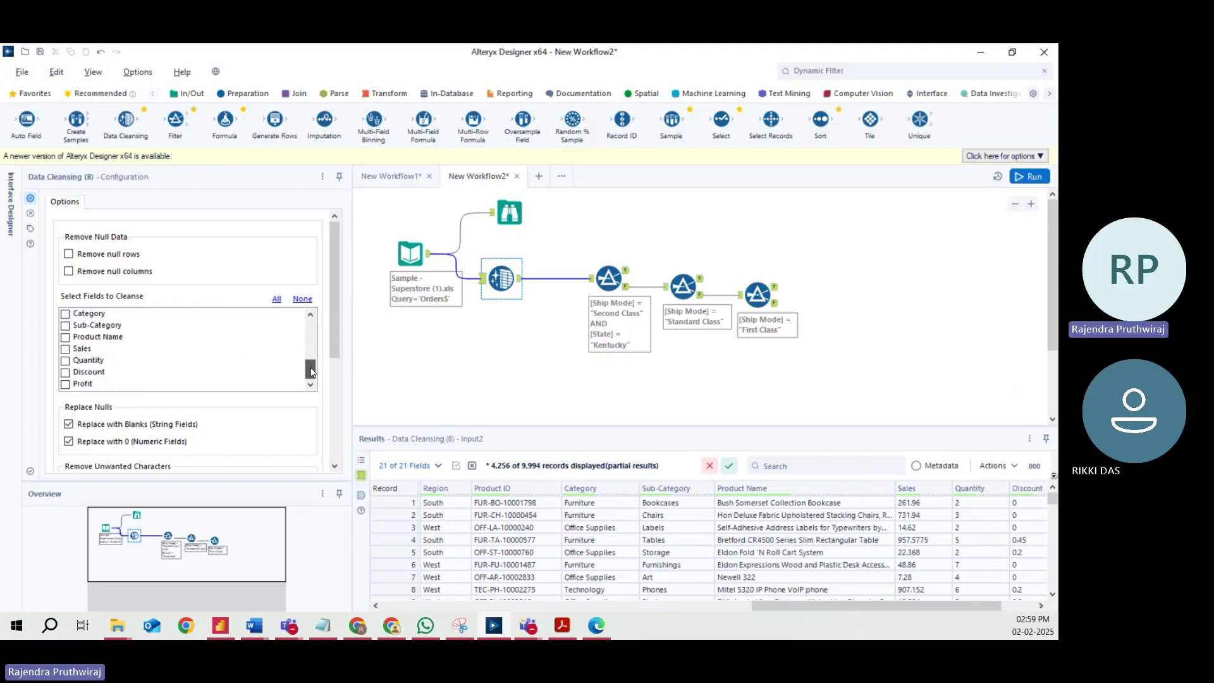
{"action": "scroll", "coordinate": [146, 413], "scroll_direction": "down", "scroll_amount": 5}
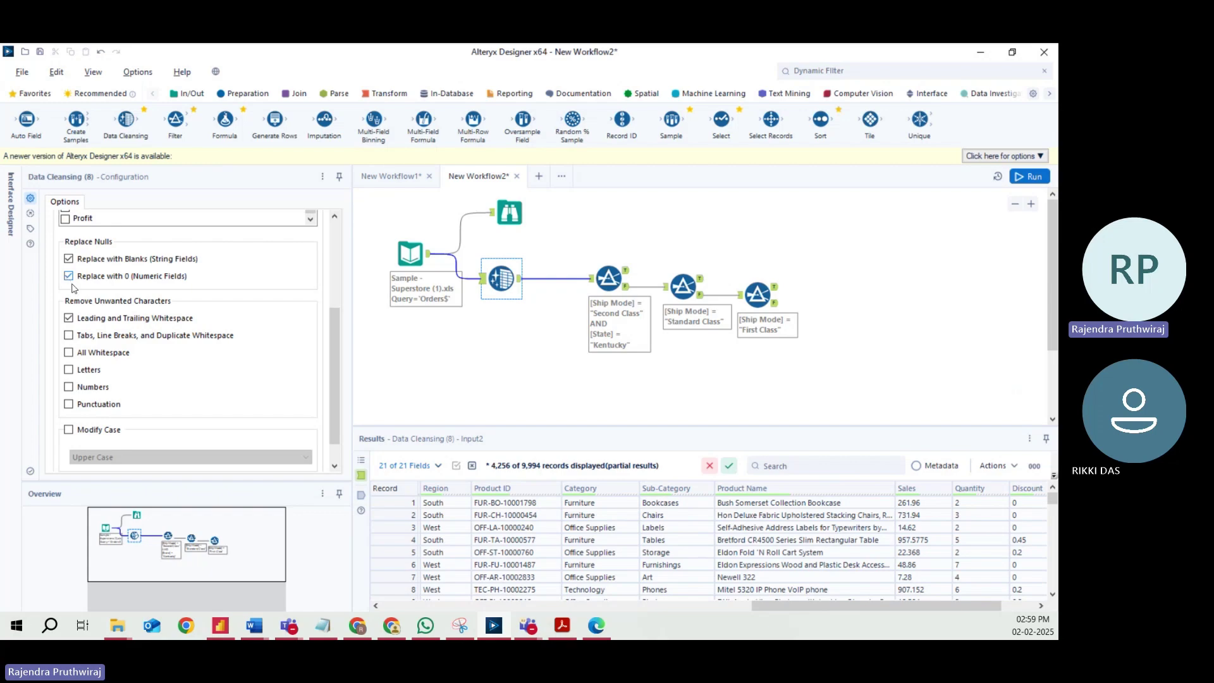
{"action": "left_click", "coordinate": [925, 528]}
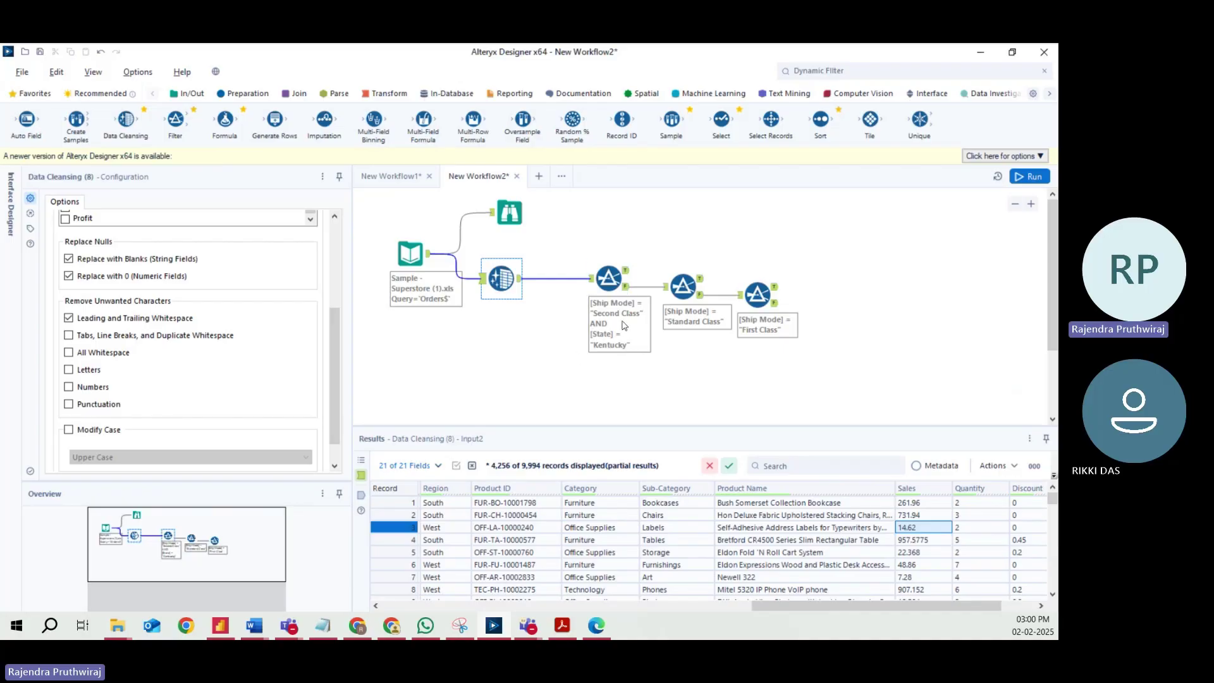
{"action": "left_click", "coordinate": [607, 285]}
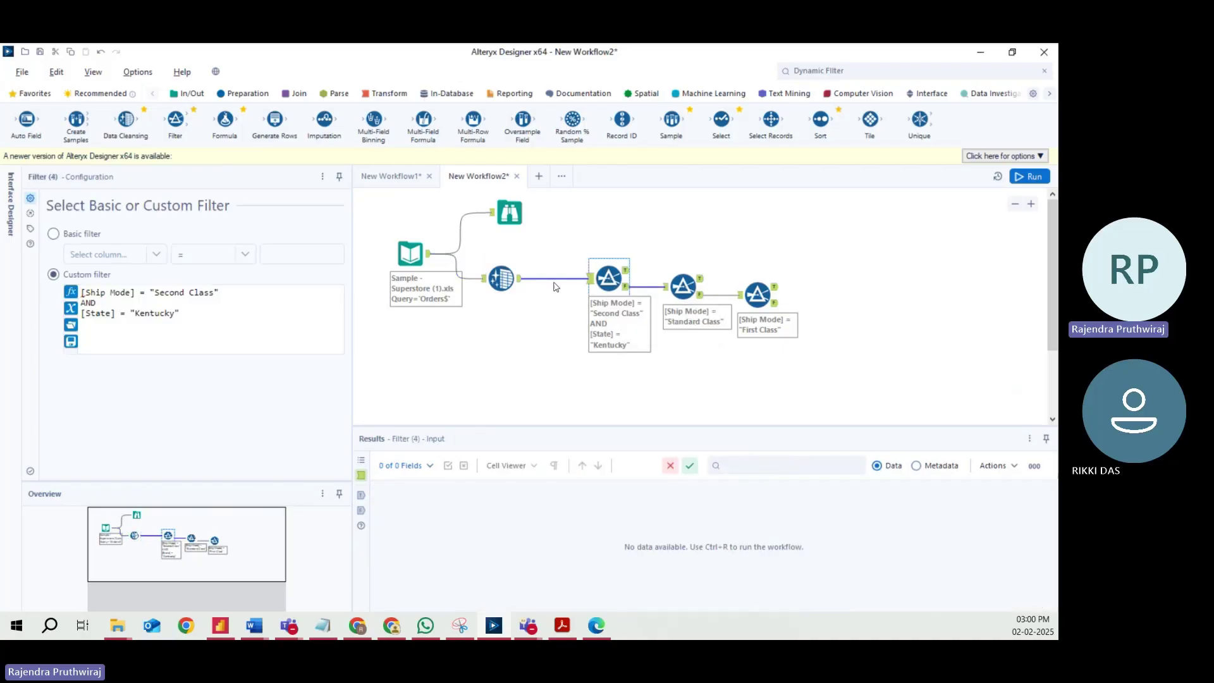
{"action": "left_click", "coordinate": [504, 280]}
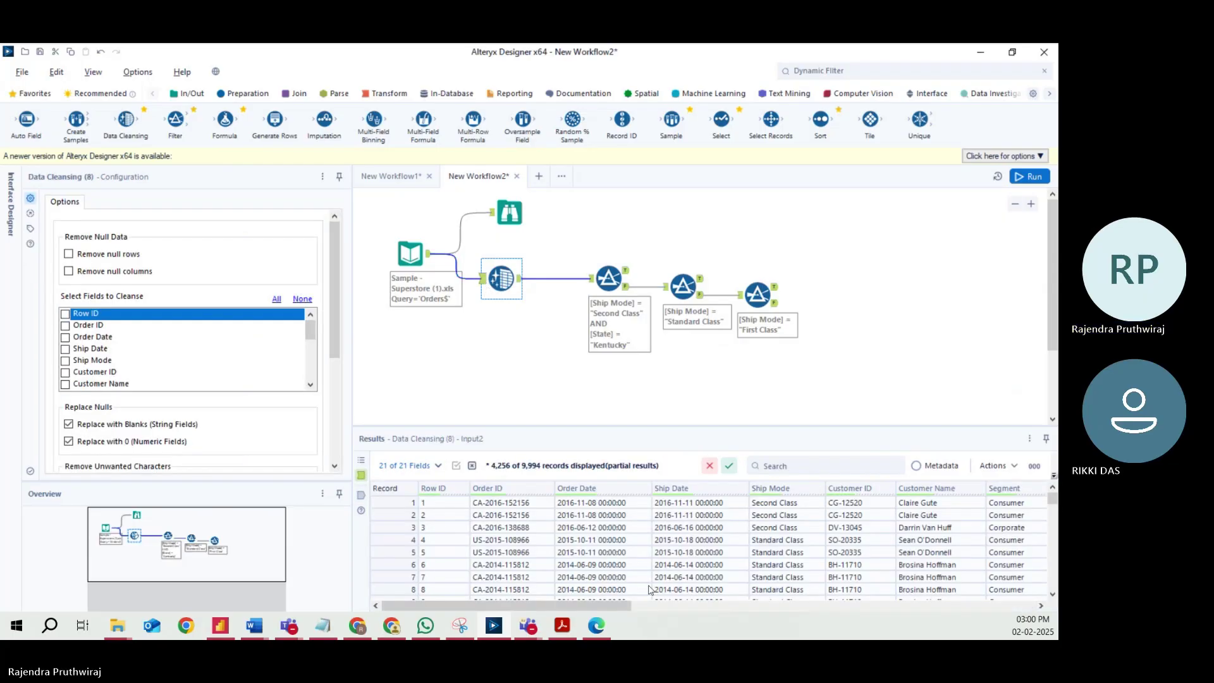
{"action": "left_click_drag", "start_coordinate": [610, 606], "coordinate": [771, 616]}
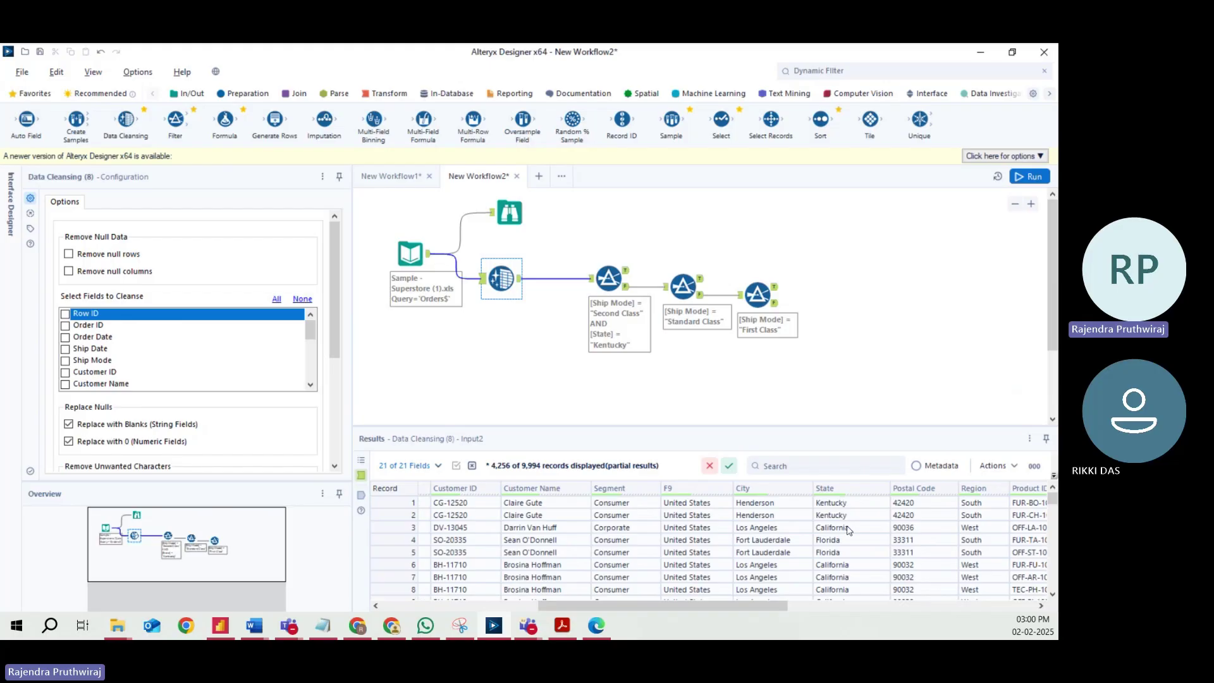
{"action": "mouse_move", "coordinate": [840, 496]}
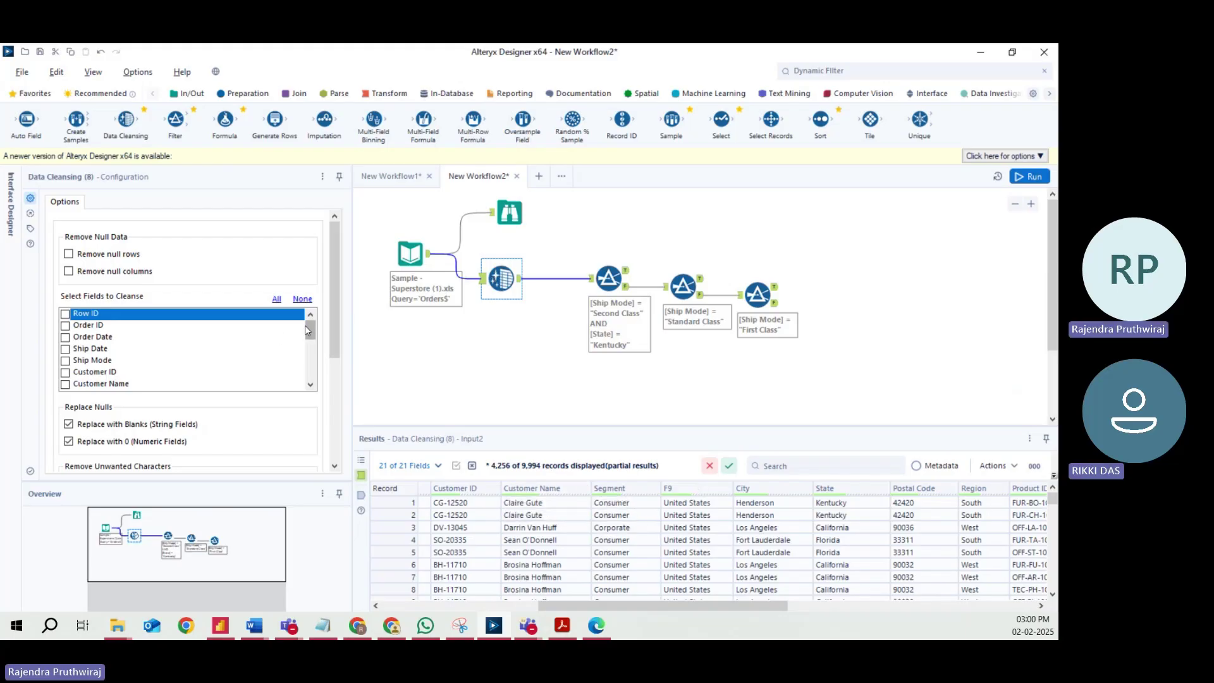
Select City, State and Region as the fields to cleanse, leaving Postal Code unselected.
{"action": "mouse_move", "coordinate": [308, 330]}
{"action": "left_mouse_down"}
{"action": "mouse_move", "coordinate": [310, 378]}
{"action": "mouse_move", "coordinate": [315, 353]}
{"action": "left_mouse_up"}
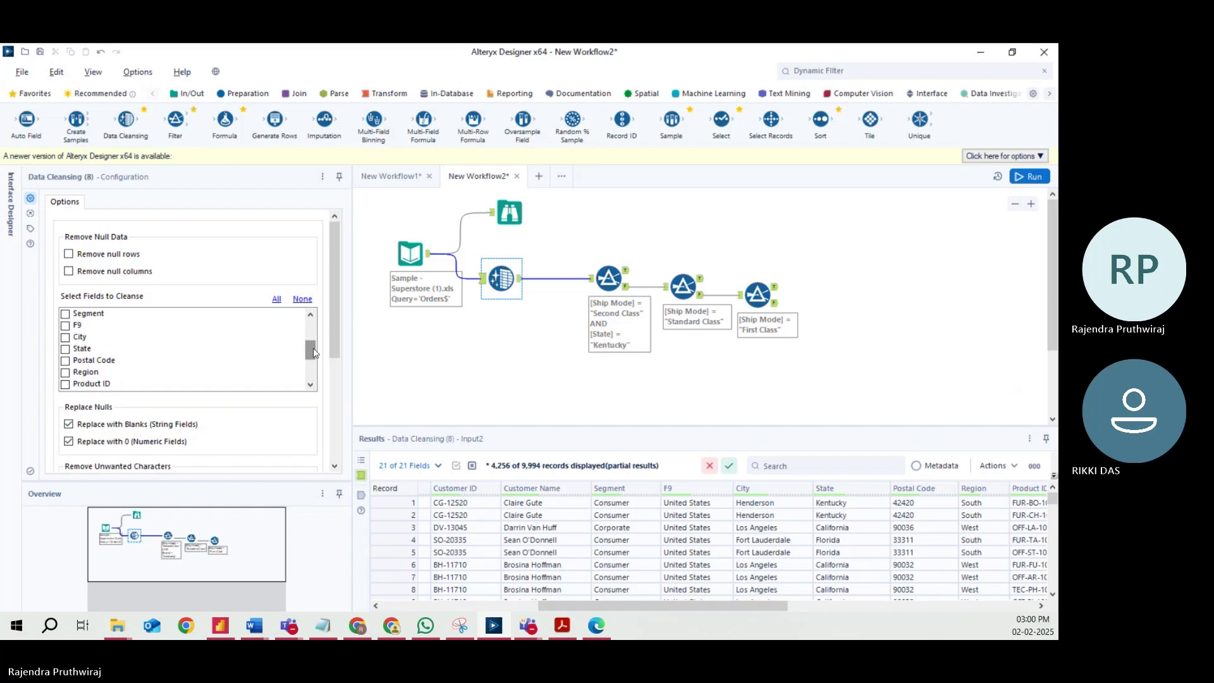
{"action": "left_click", "coordinate": [67, 337]}
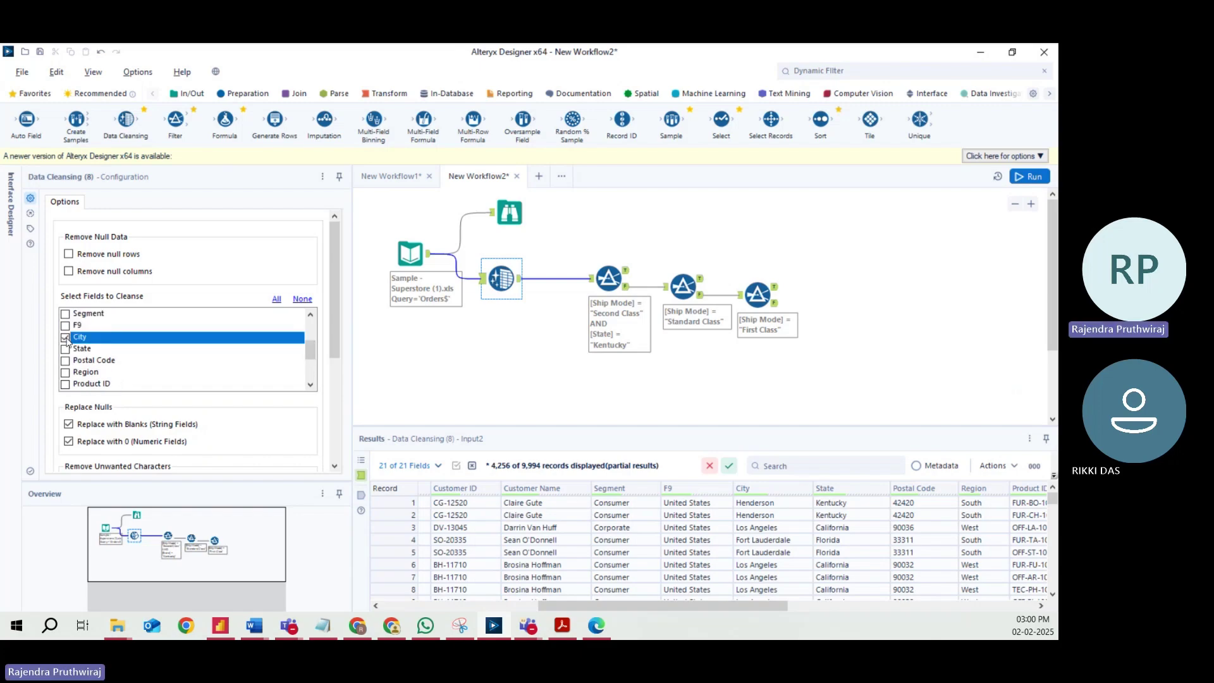
{"action": "left_click", "coordinate": [66, 349]}
{"action": "left_click", "coordinate": [67, 361]}
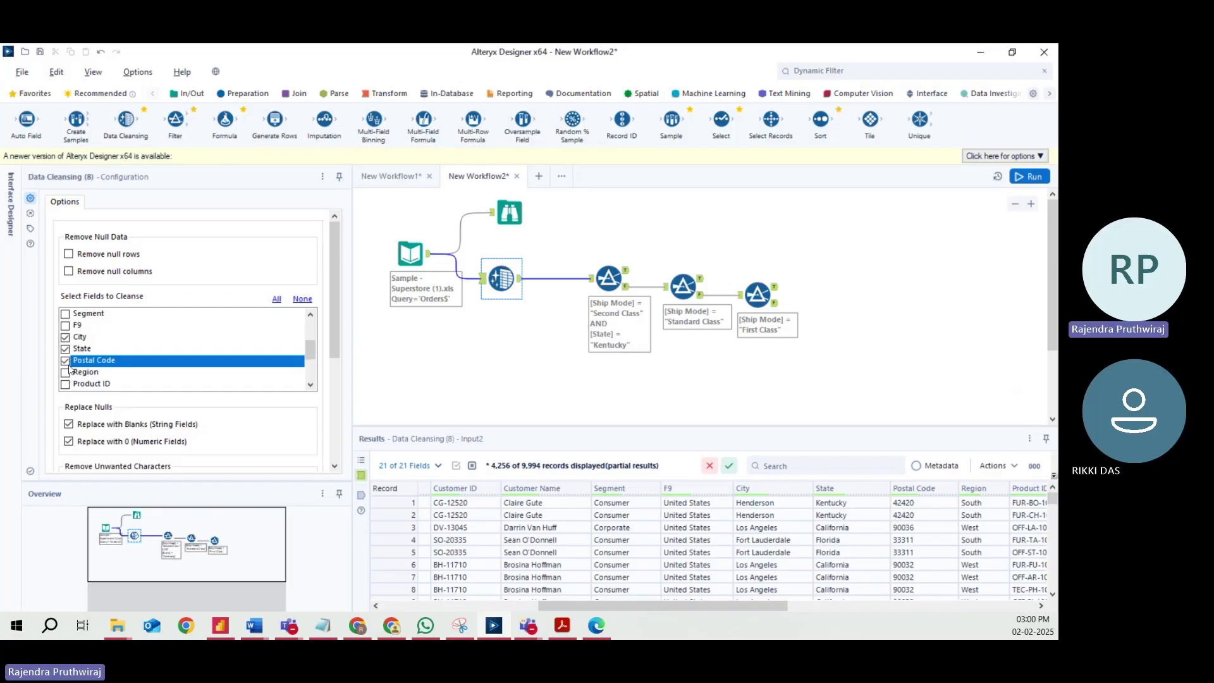
{"action": "left_click", "coordinate": [70, 374]}
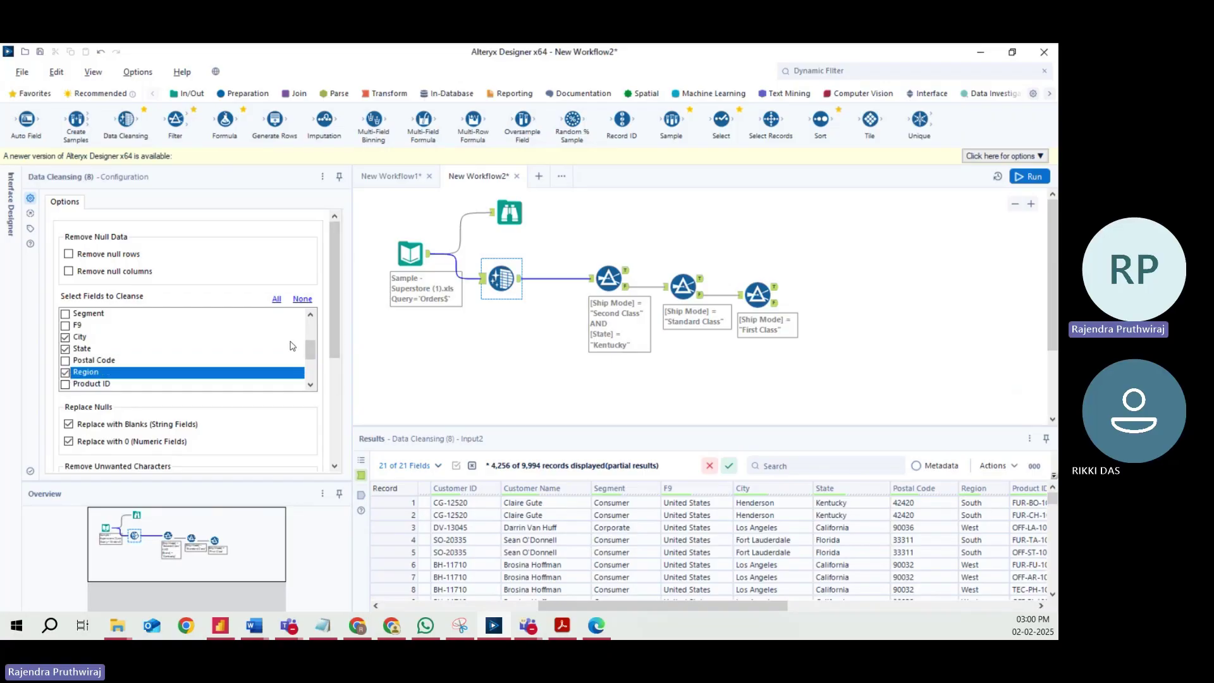
Turn off both null replacement options and the removal of leading and trailing whitespace in the Data Cleansing tool.
{"action": "scroll", "coordinate": [331, 339], "scroll_direction": "down", "scroll_amount": 3}
{"action": "scroll", "coordinate": [328, 369], "scroll_direction": "down", "scroll_amount": 2}
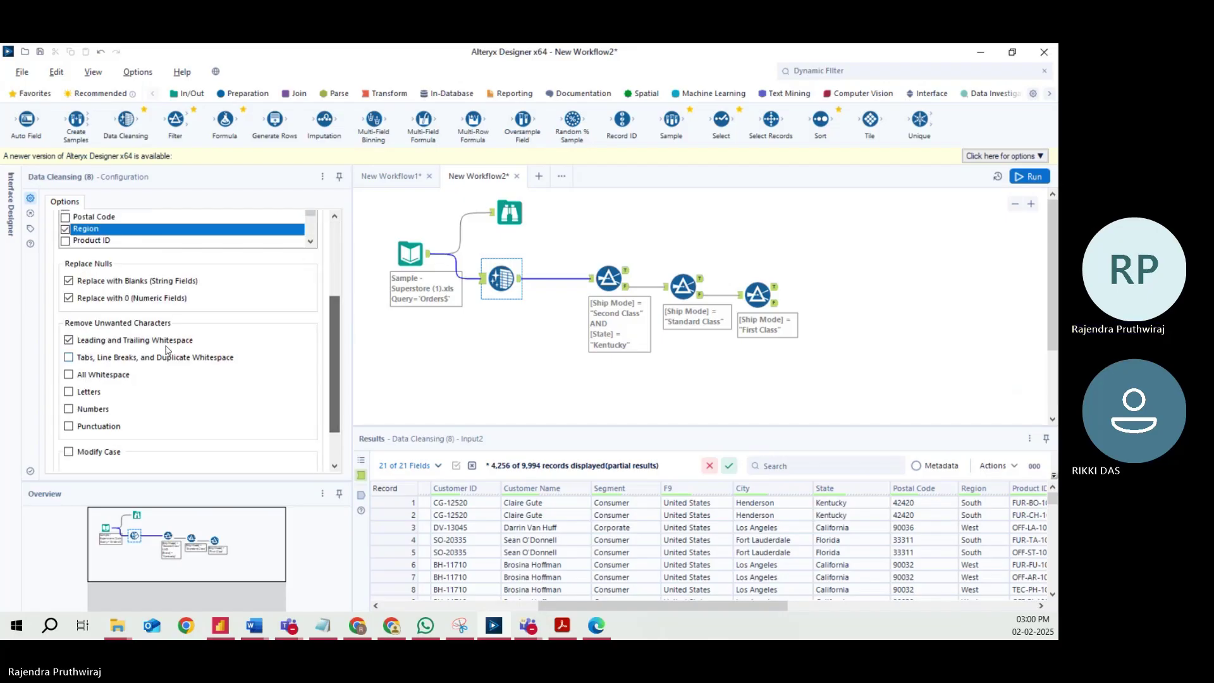
{"action": "left_click", "coordinate": [68, 280]}
{"action": "left_click", "coordinate": [70, 298]}
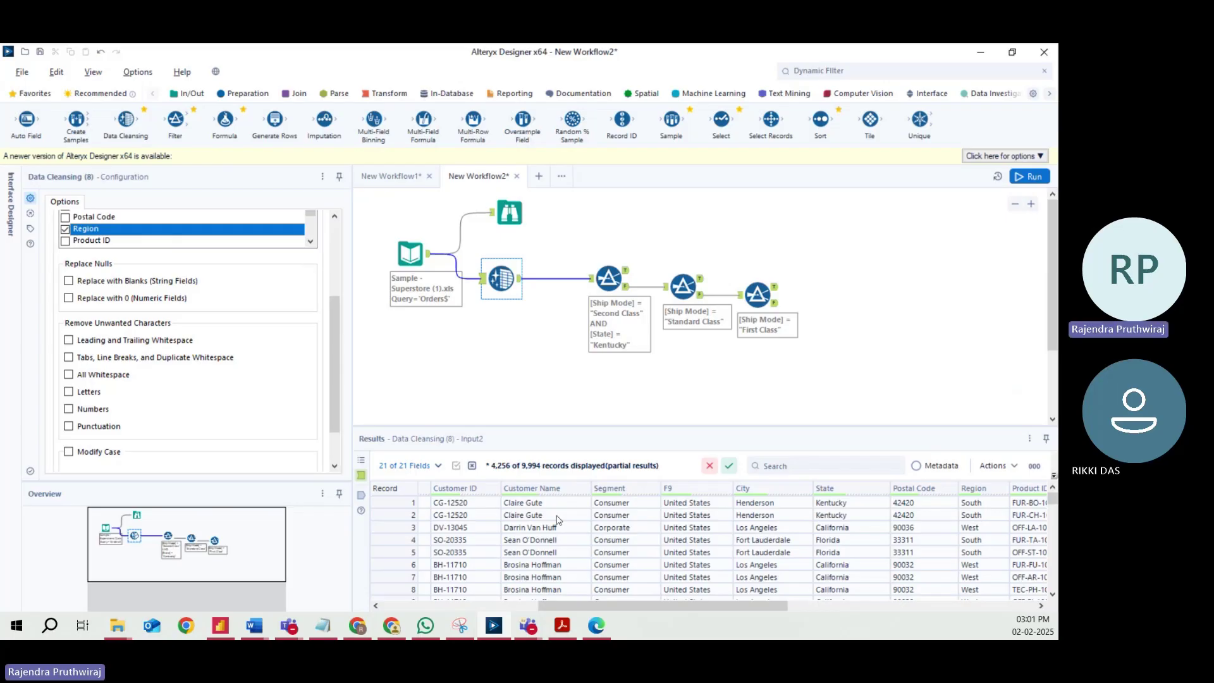
Turn on Modify Case in the Data Cleansing tool, with Upper Case for the City, State and Region fields.
{"action": "scroll", "coordinate": [621, 607], "scroll_direction": "right", "scroll_amount": 3}
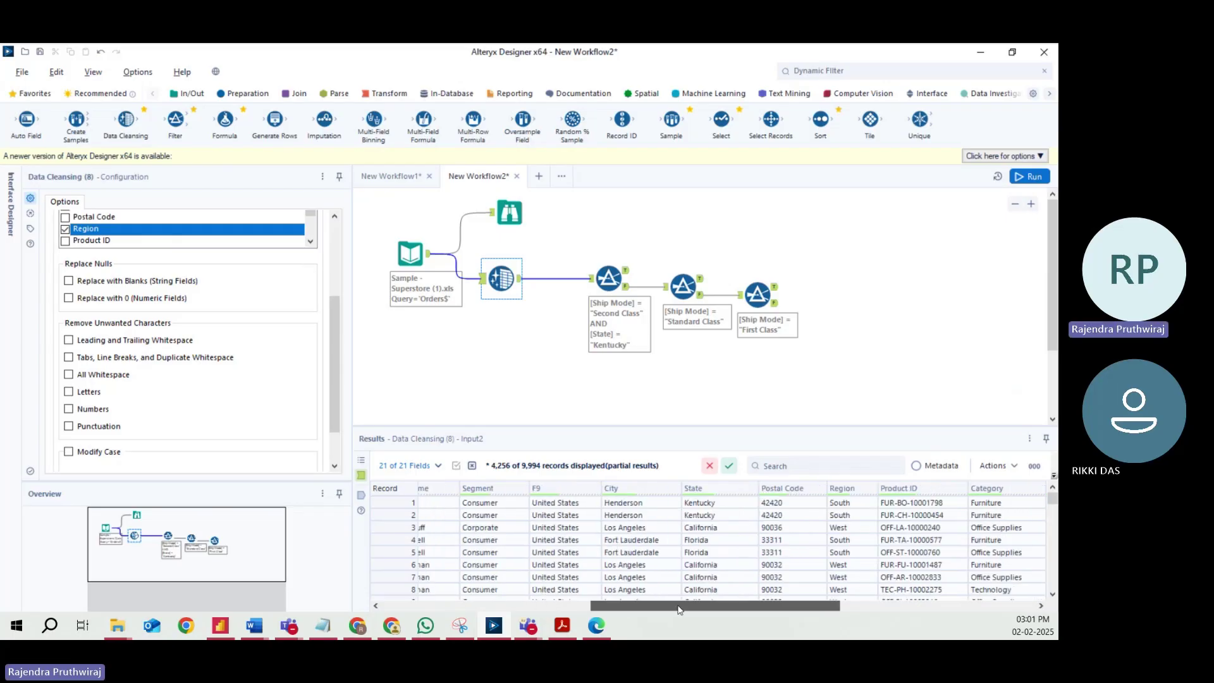
{"action": "left_click", "coordinate": [888, 504]}
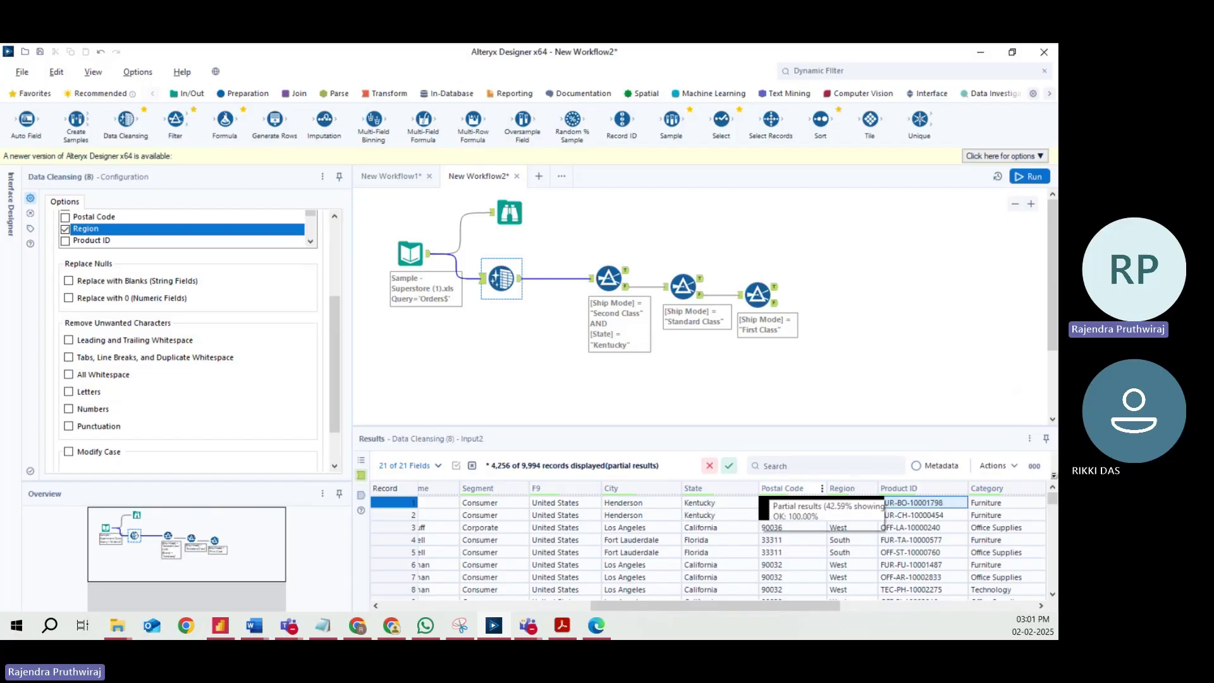
{"action": "left_click_drag", "start_coordinate": [330, 362], "coordinate": [332, 386]}
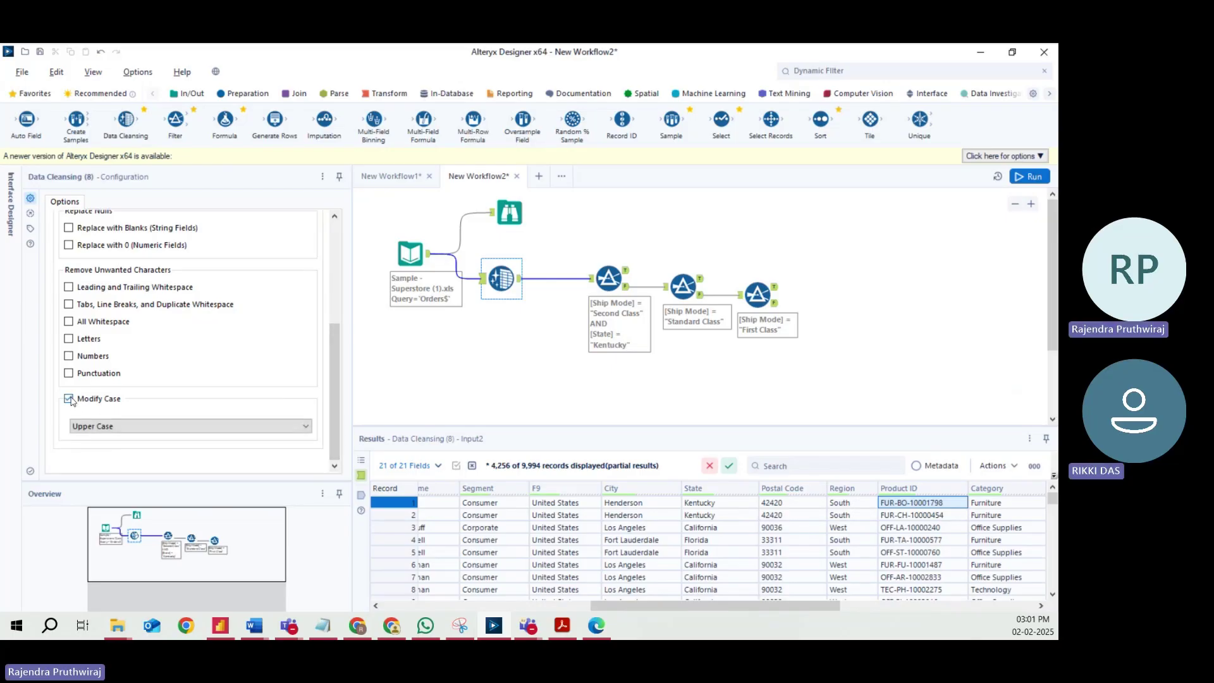
{"action": "left_click", "coordinate": [105, 431]}
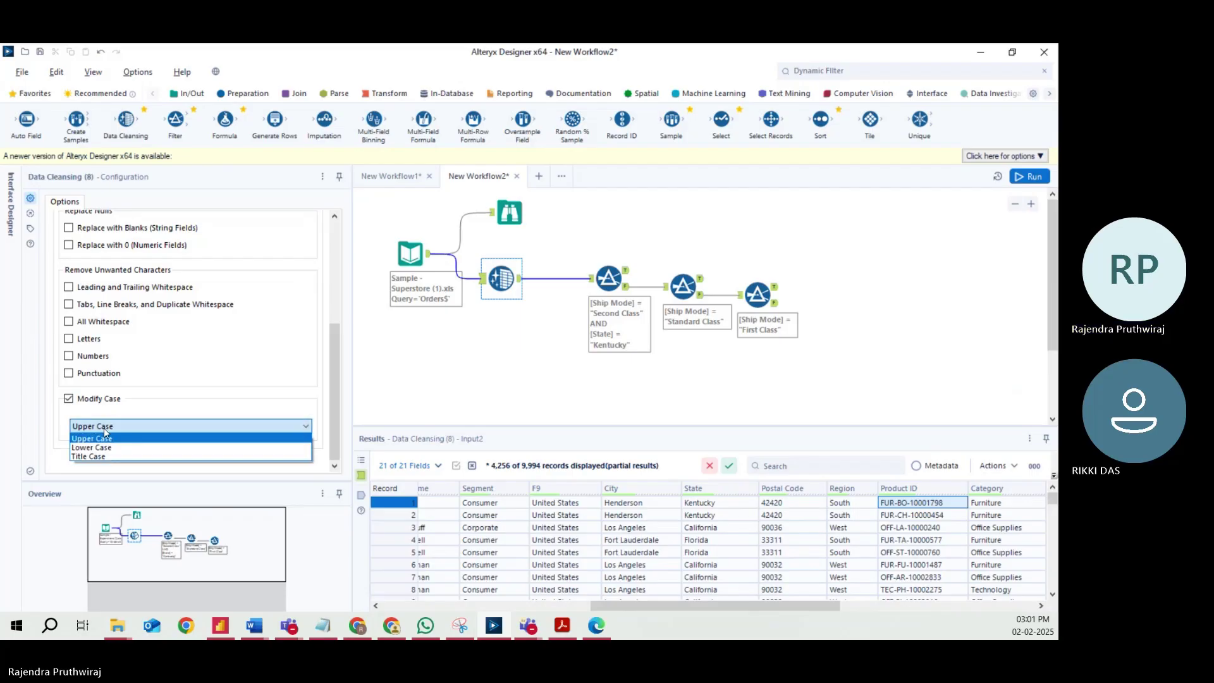
{"action": "left_click", "coordinate": [74, 410]}
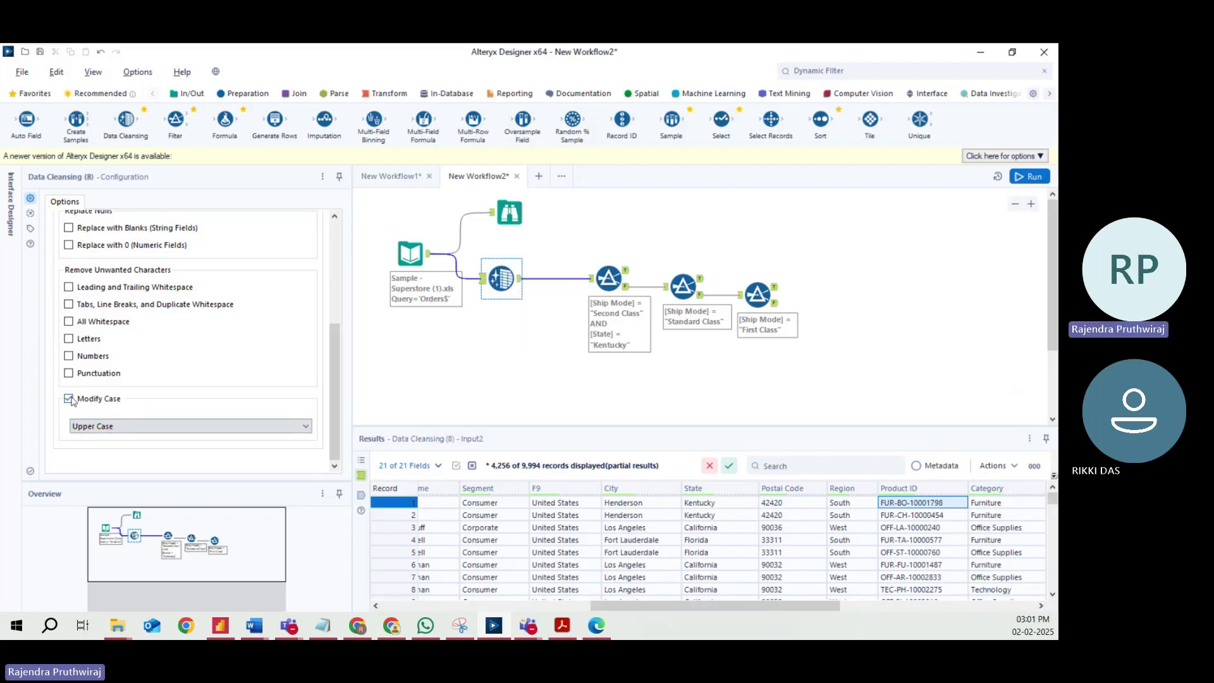
{"action": "left_click", "coordinate": [115, 429]}
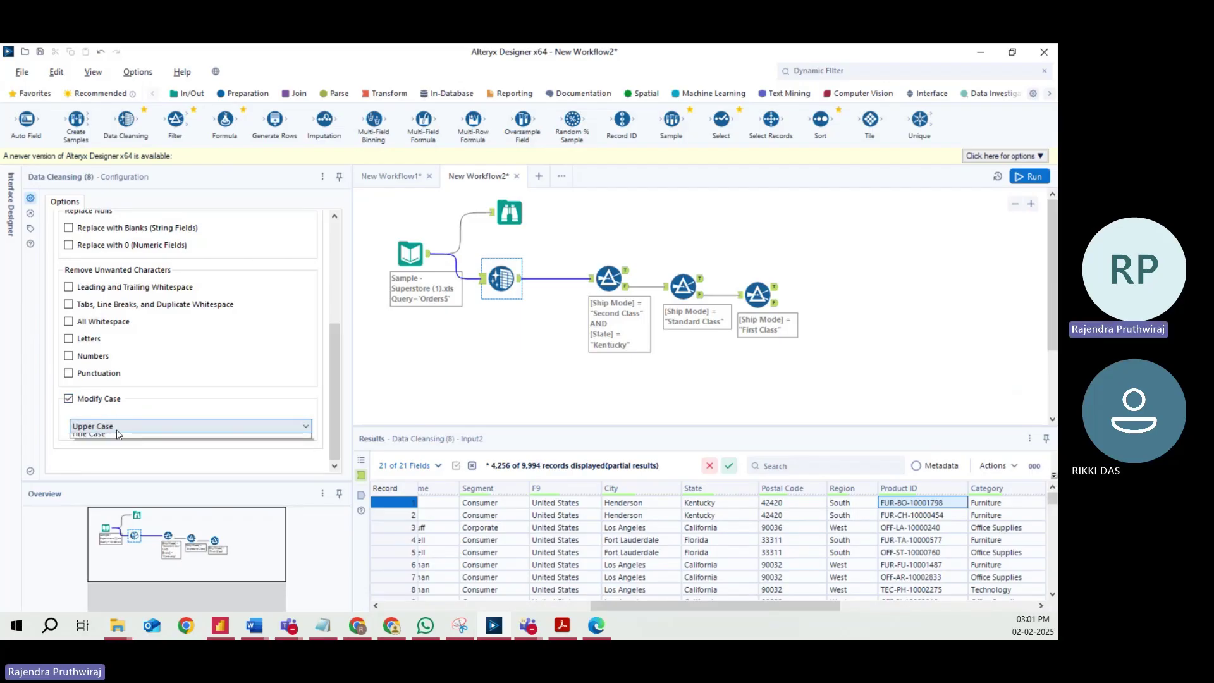
{"action": "left_click", "coordinate": [118, 441]}
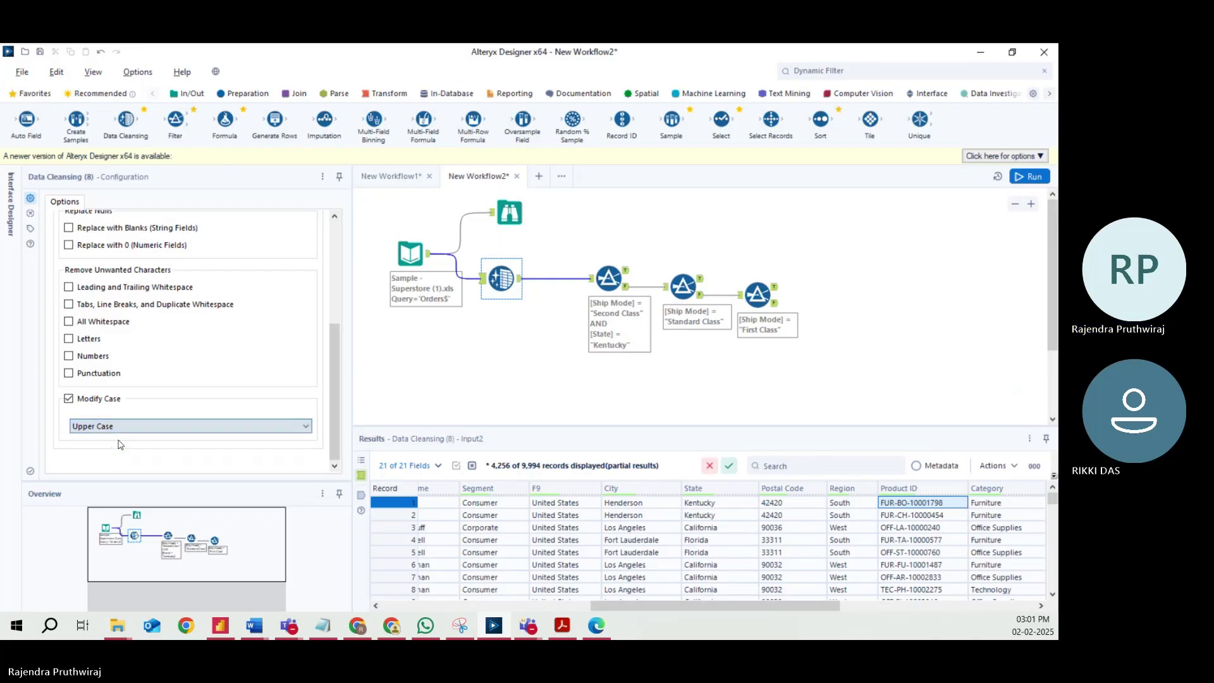
Run the workflow and check the City, State and Region columns in the Data Cleansing tool's output.
{"action": "left_click", "coordinate": [1023, 178]}
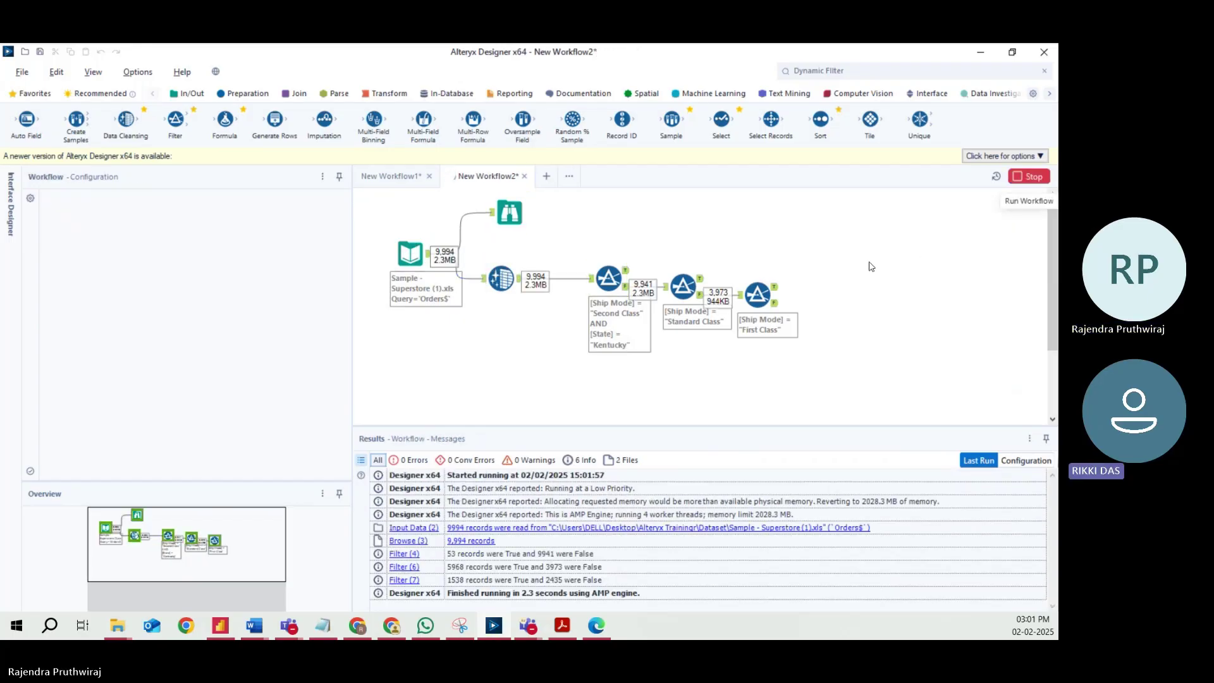
{"action": "left_click", "coordinate": [491, 284]}
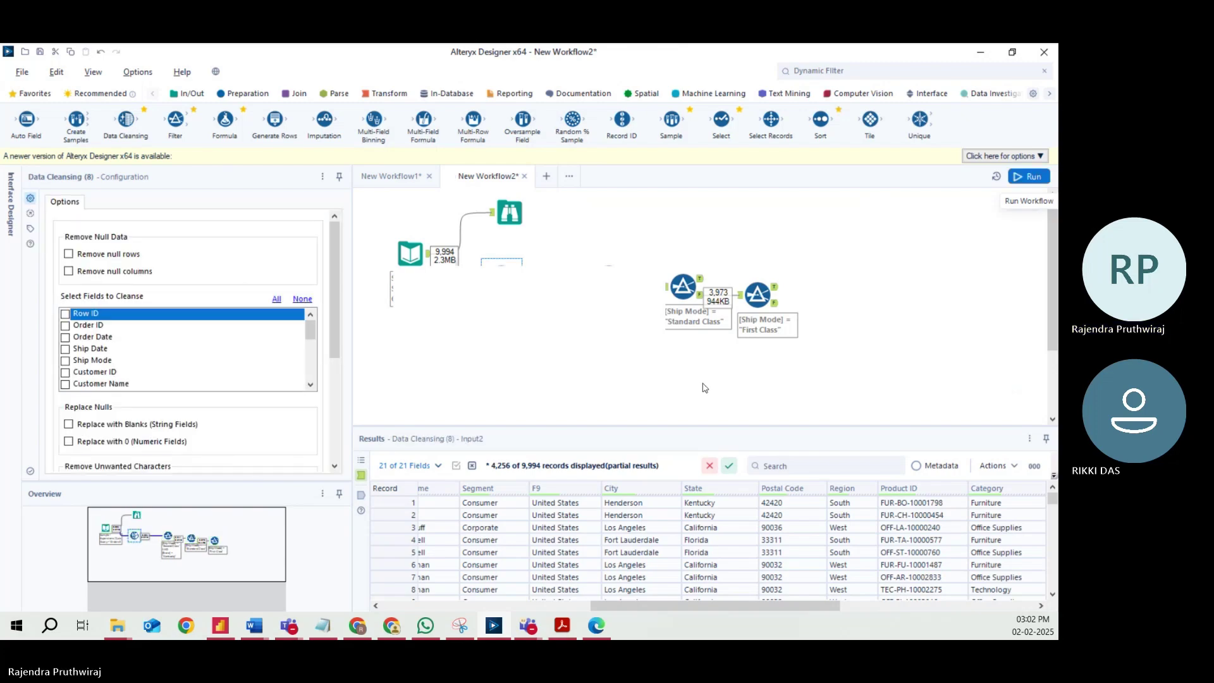
{"action": "left_click", "coordinate": [616, 363]}
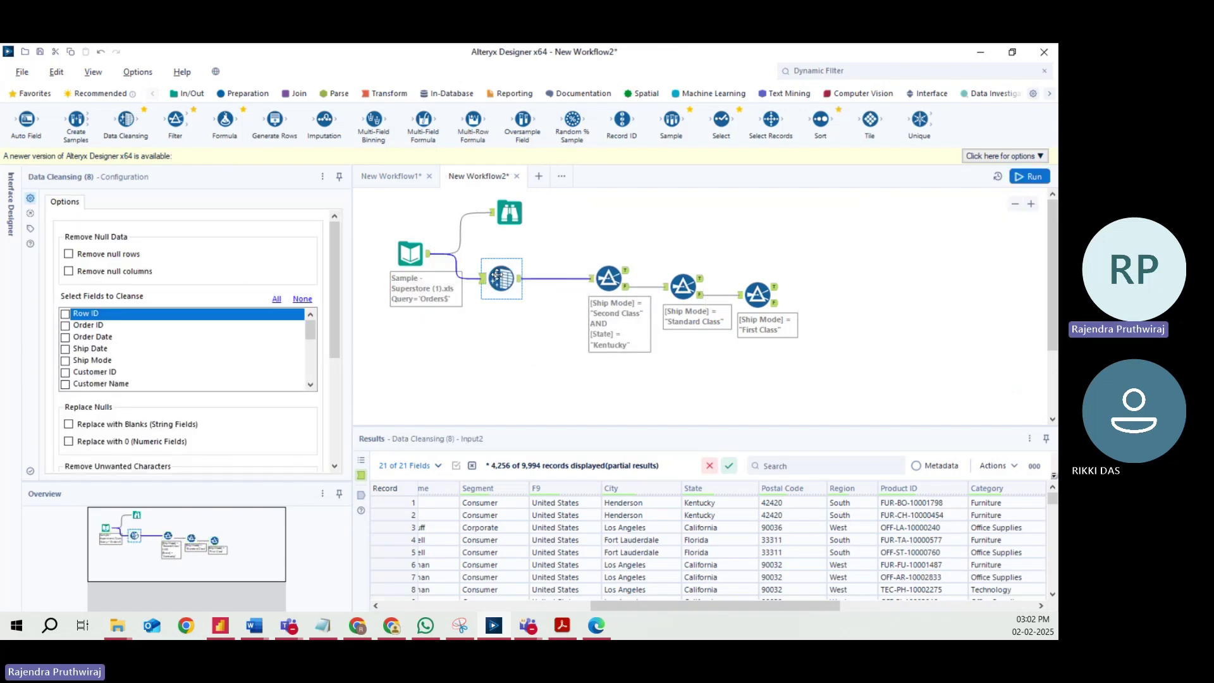
{"action": "left_click_drag", "start_coordinate": [633, 605], "coordinate": [689, 606]}
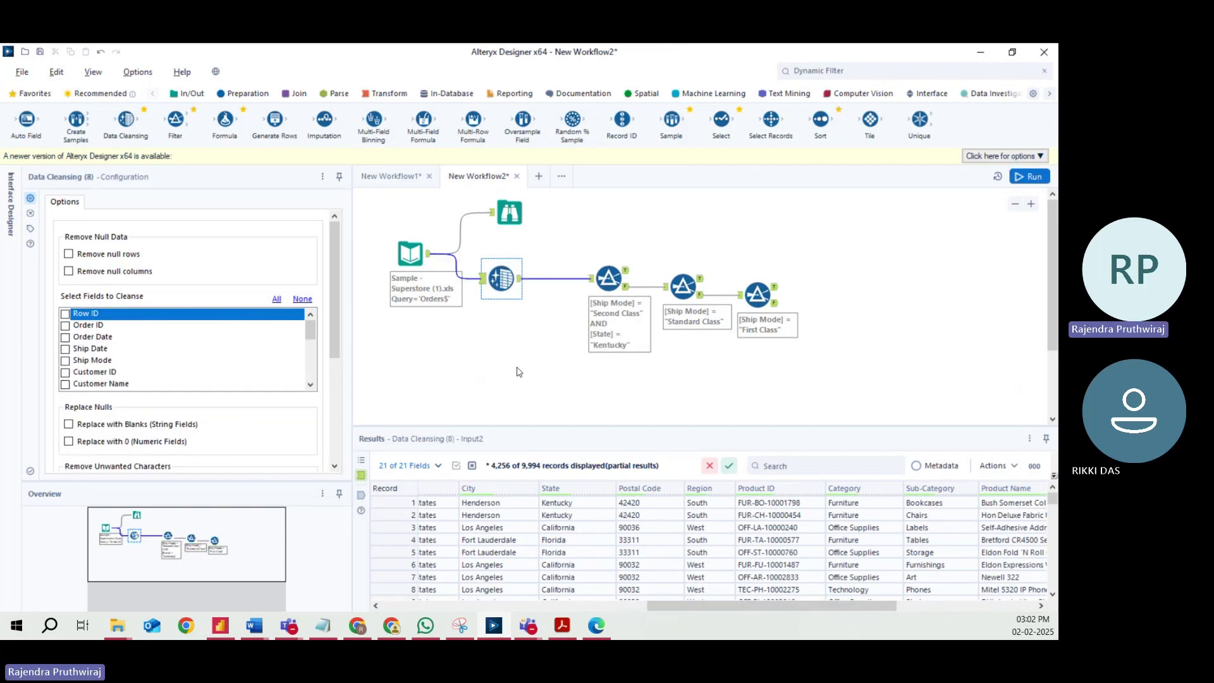
{"action": "left_click", "coordinate": [361, 496]}
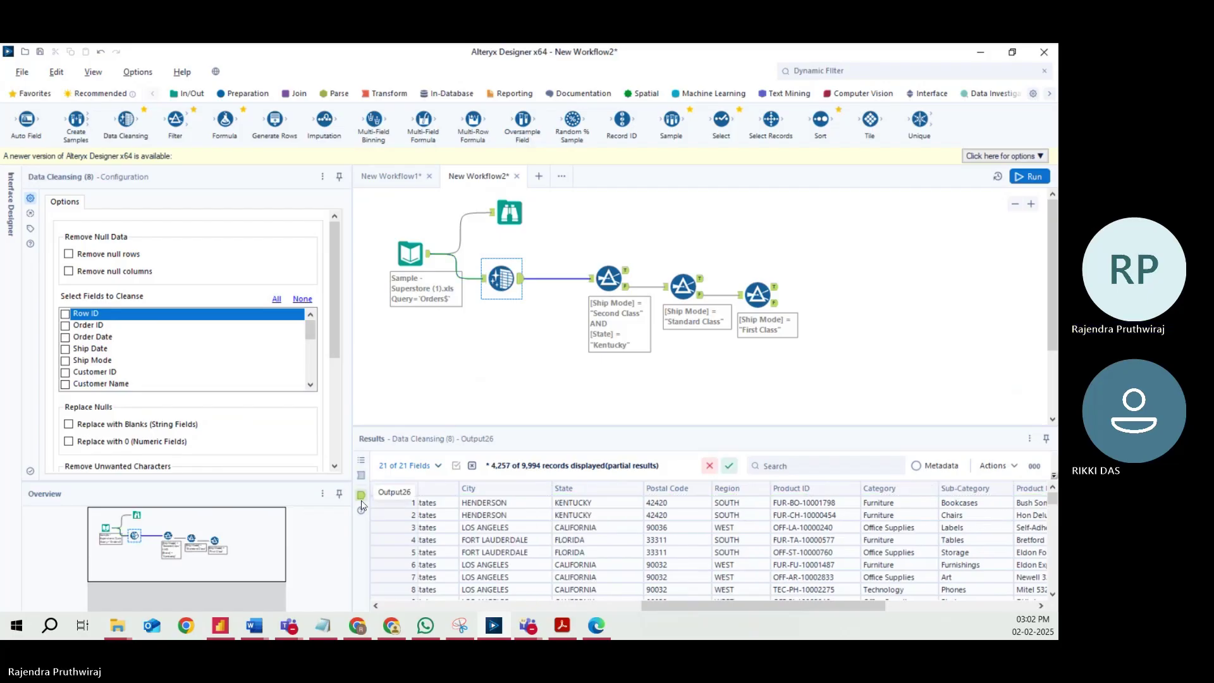
{"action": "left_click_drag", "start_coordinate": [710, 611], "coordinate": [633, 612]}
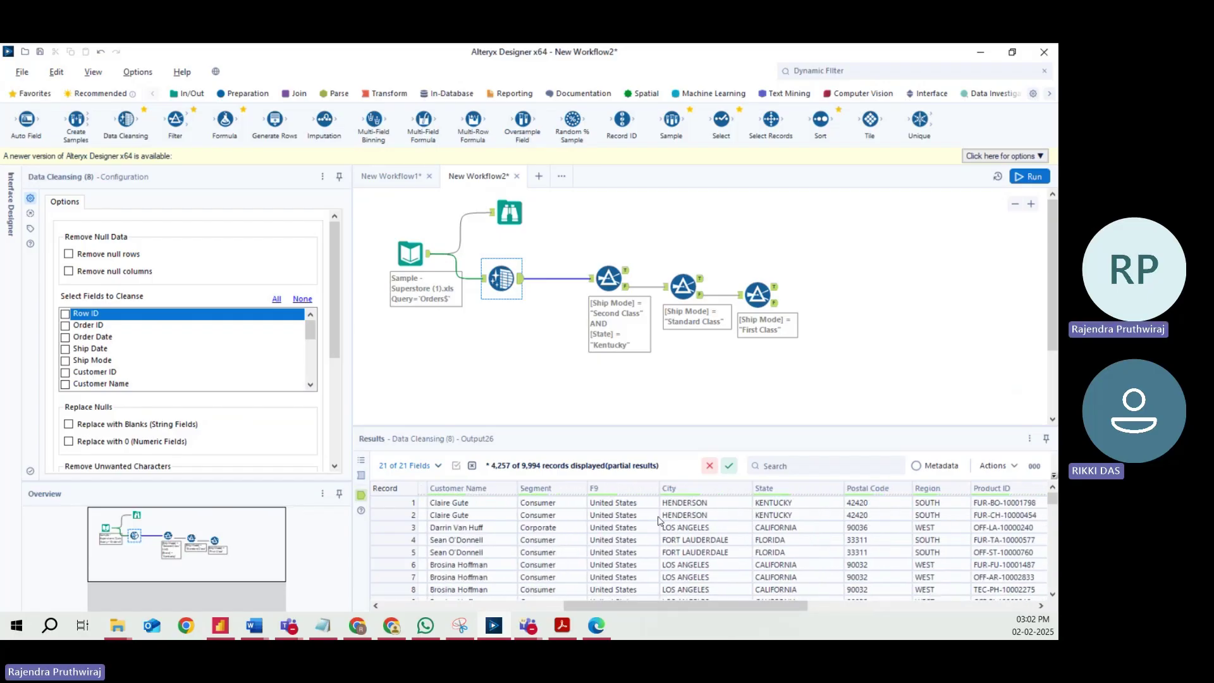
{"action": "left_click_drag", "start_coordinate": [677, 503], "coordinate": [789, 594]}
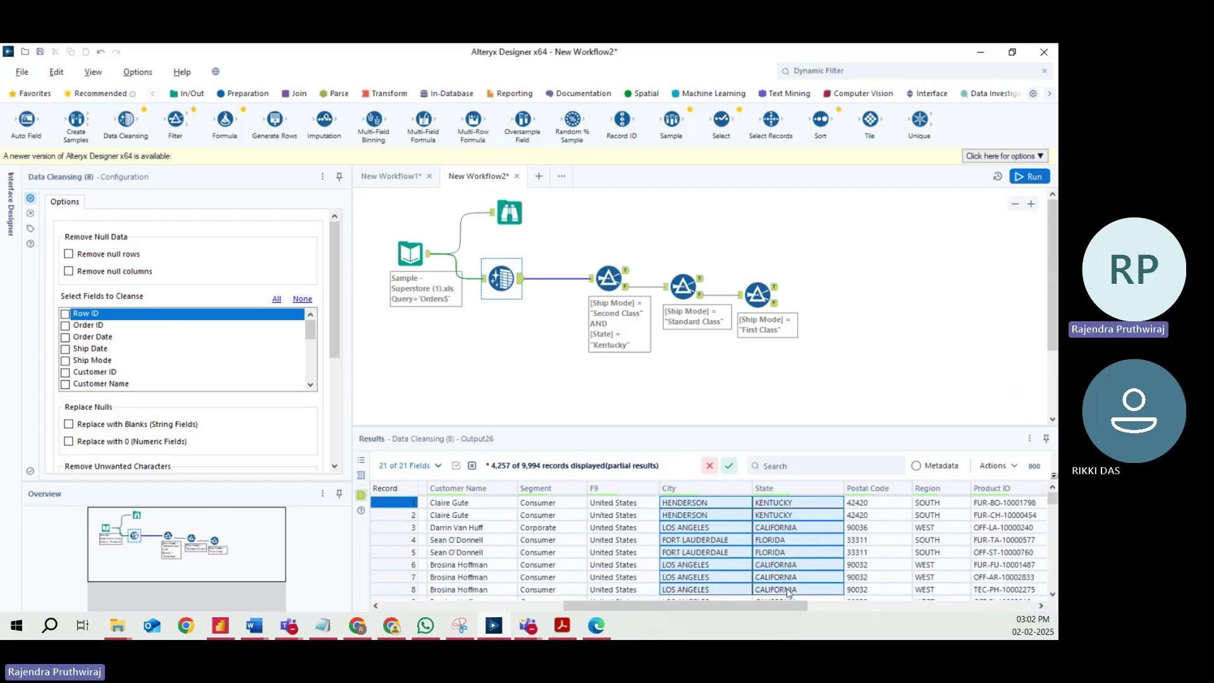
{"action": "left_click_drag", "start_coordinate": [937, 505], "coordinate": [938, 592]}
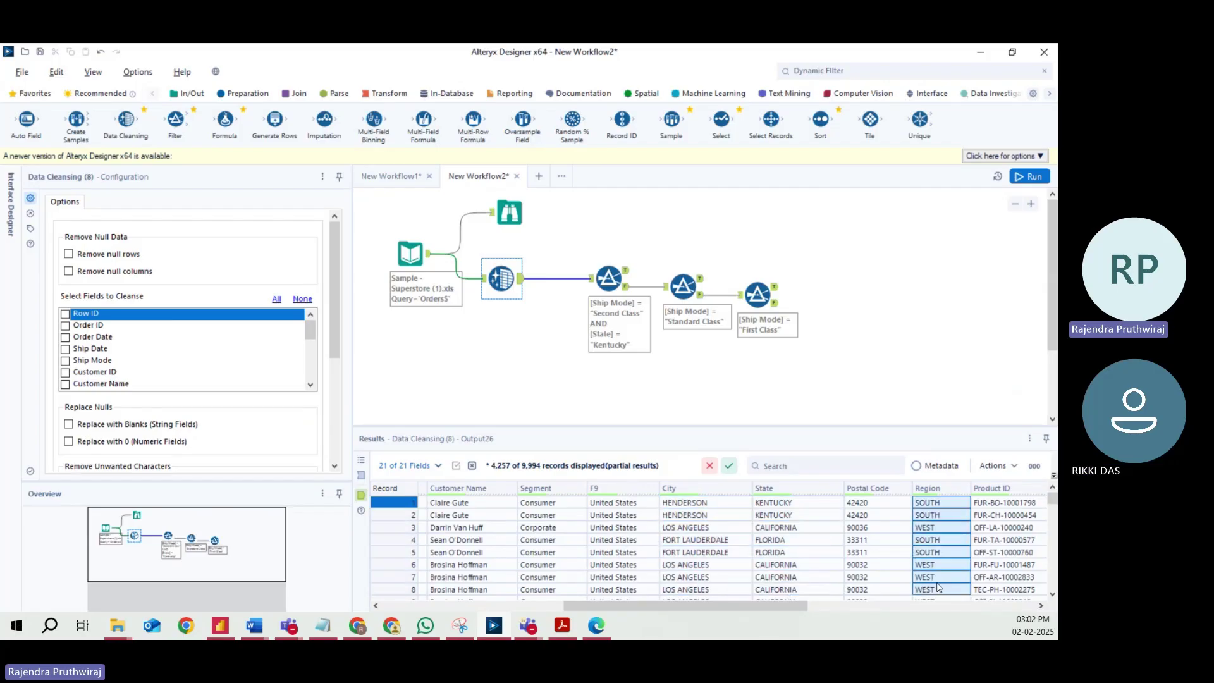
Change the Data Cleansing tool's case option to Title Case, rerun the workflow and show the tool's output.
{"action": "left_click_drag", "start_coordinate": [334, 342], "coordinate": [334, 442]}
{"action": "left_click", "coordinate": [225, 427]}
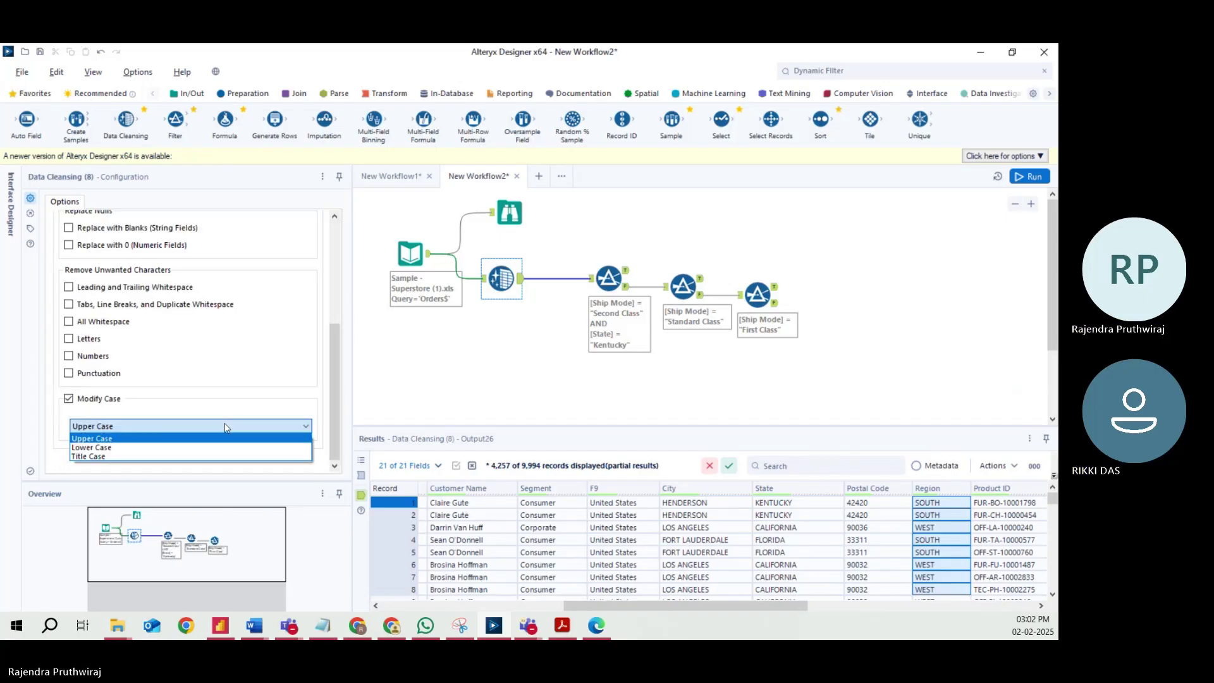
{"action": "left_click", "coordinate": [122, 456]}
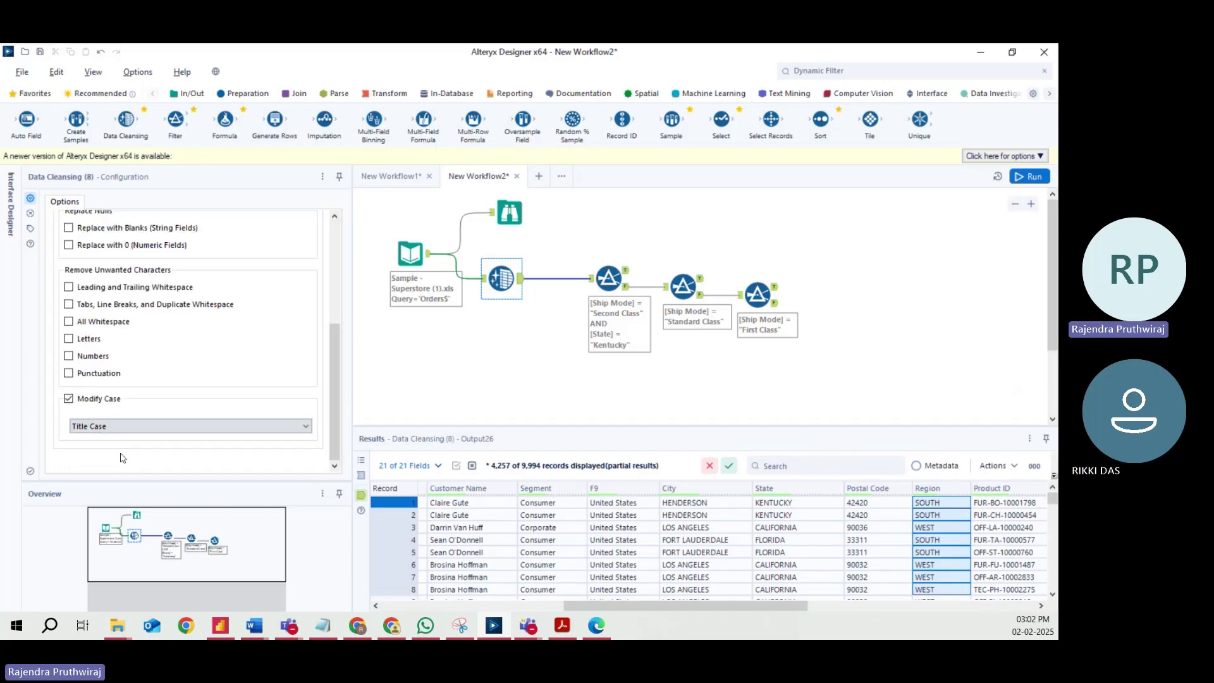
{"action": "left_click", "coordinate": [1020, 178]}
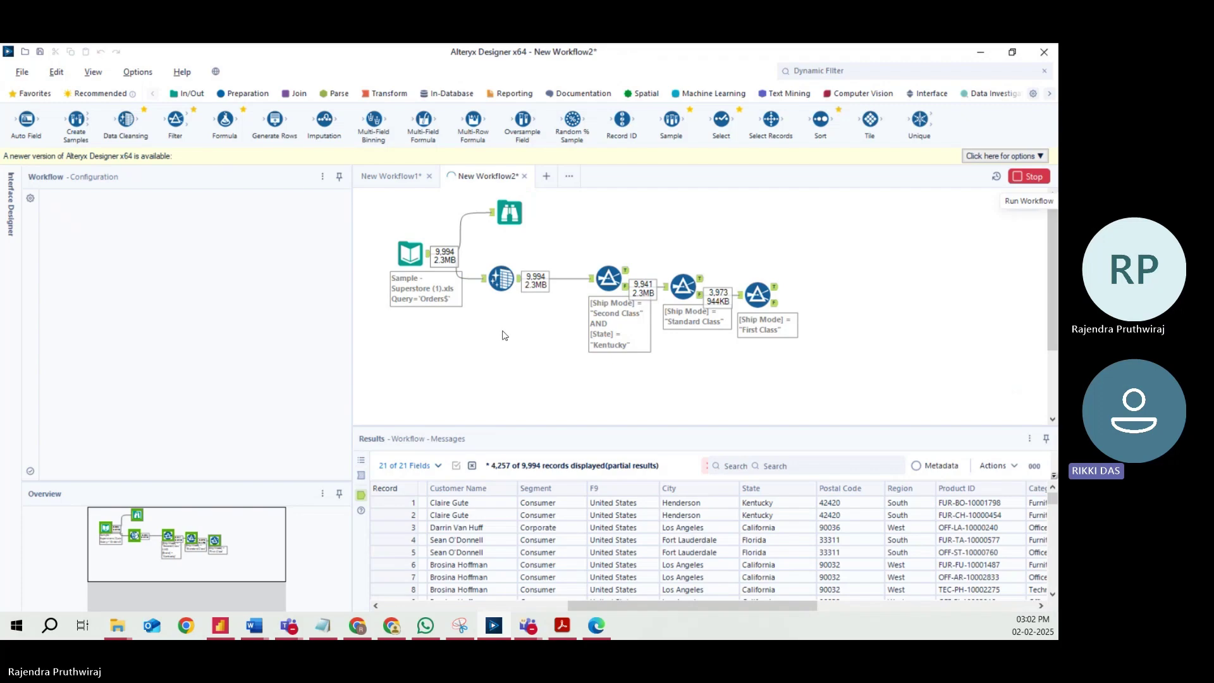
{"action": "left_click", "coordinate": [501, 278]}
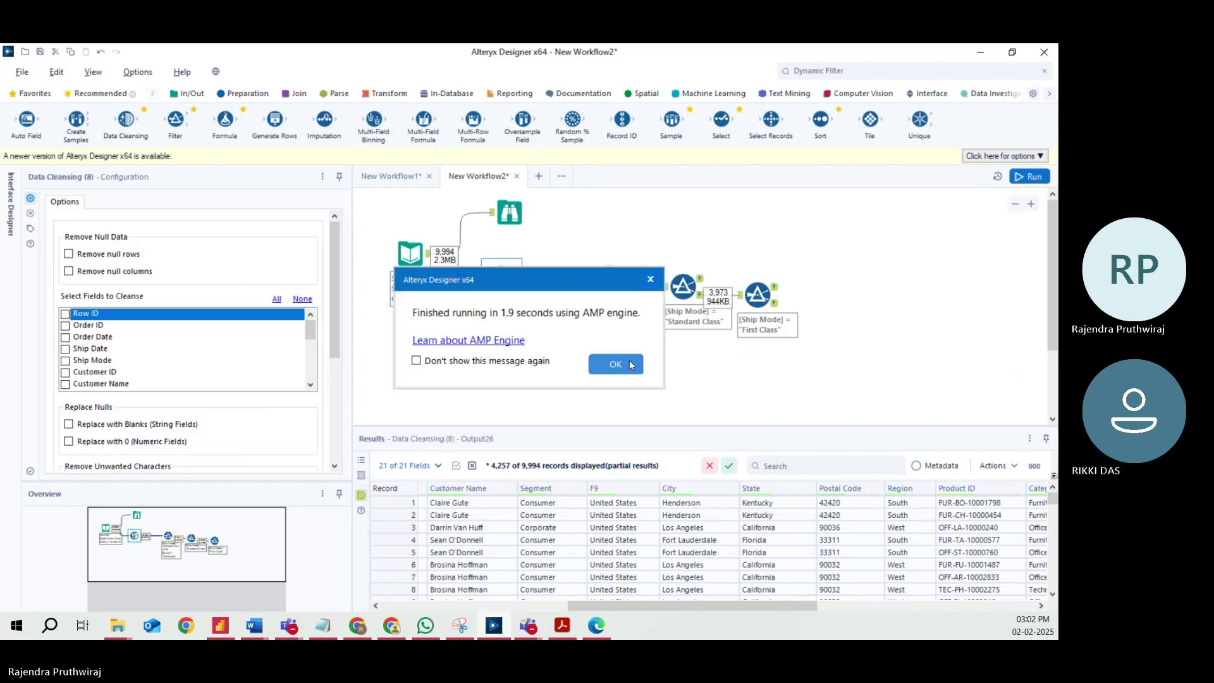
{"action": "left_click", "coordinate": [615, 364]}
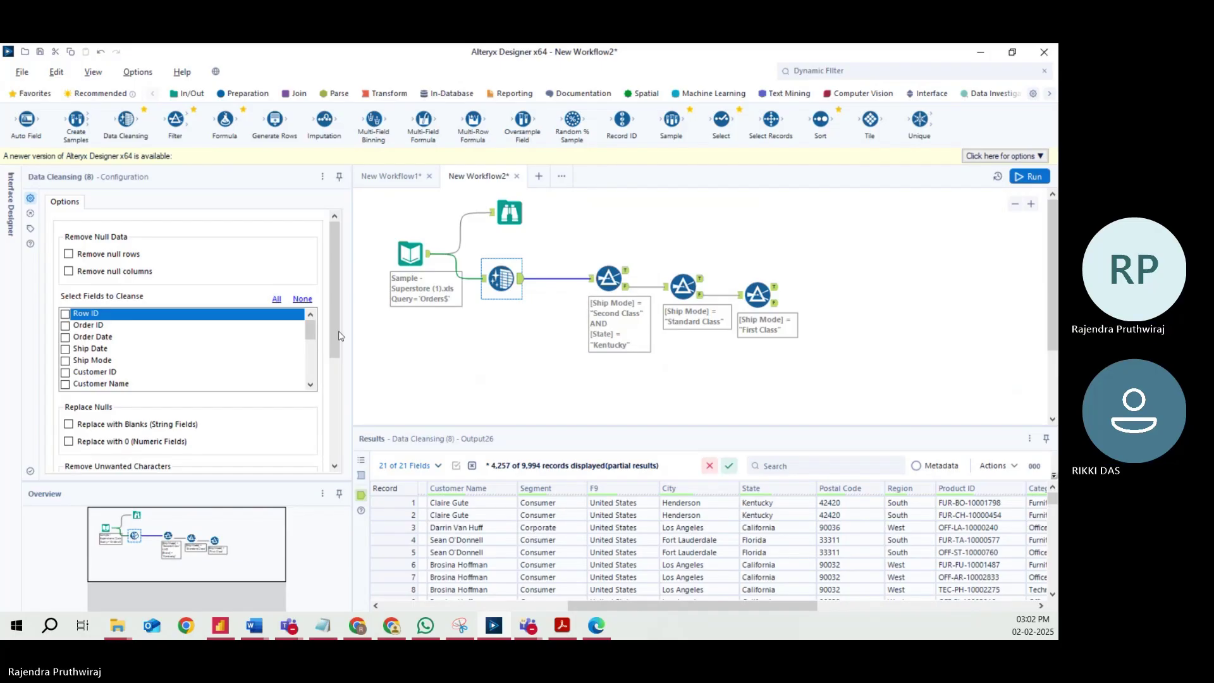
Add Customer Name to the fields to cleanse and turn on removal of all whitespace.
{"action": "left_click_drag", "start_coordinate": [339, 336], "coordinate": [345, 412]}
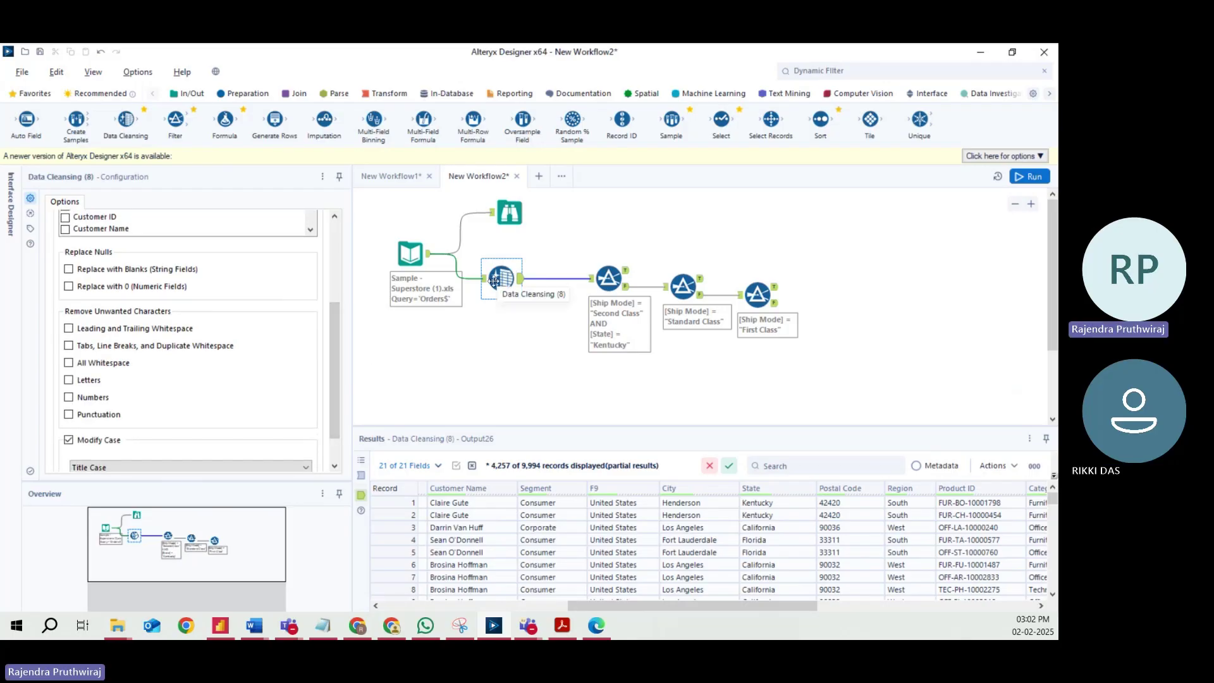
{"action": "left_click_drag", "start_coordinate": [491, 277], "coordinate": [509, 273]}
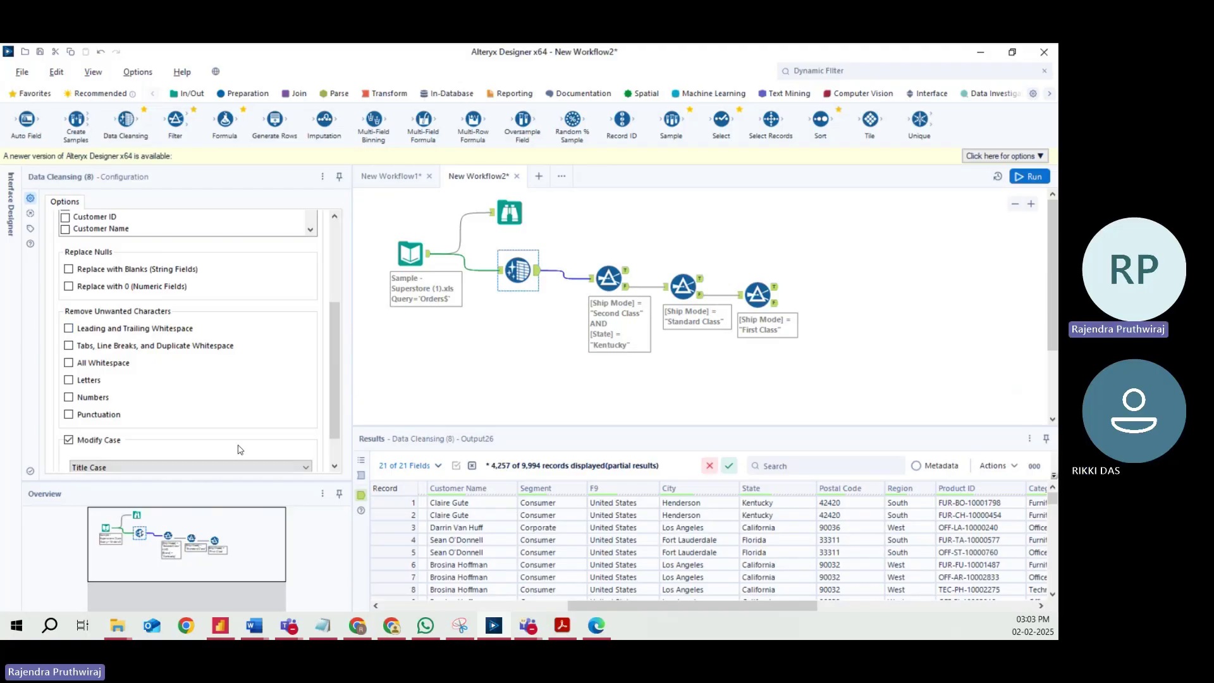
{"action": "left_click_drag", "start_coordinate": [335, 370], "coordinate": [344, 289]}
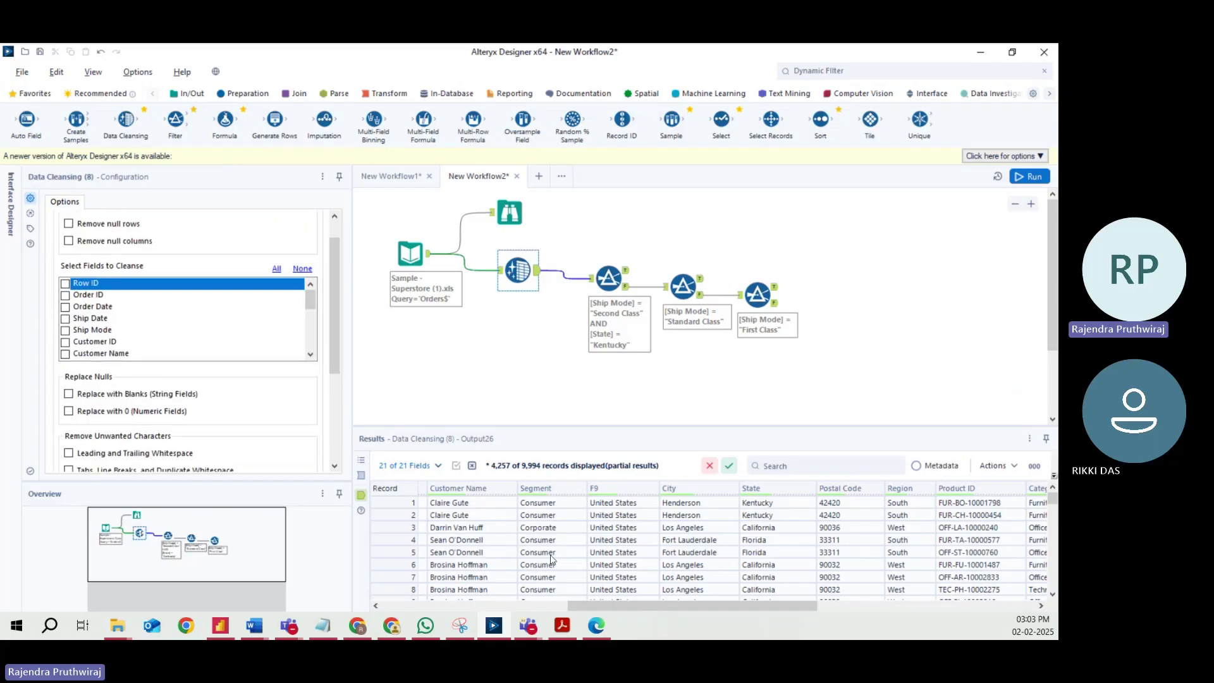
{"action": "left_click", "coordinate": [66, 354]}
{"action": "left_click_drag", "start_coordinate": [335, 316], "coordinate": [335, 345]}
{"action": "left_click", "coordinate": [69, 431]}
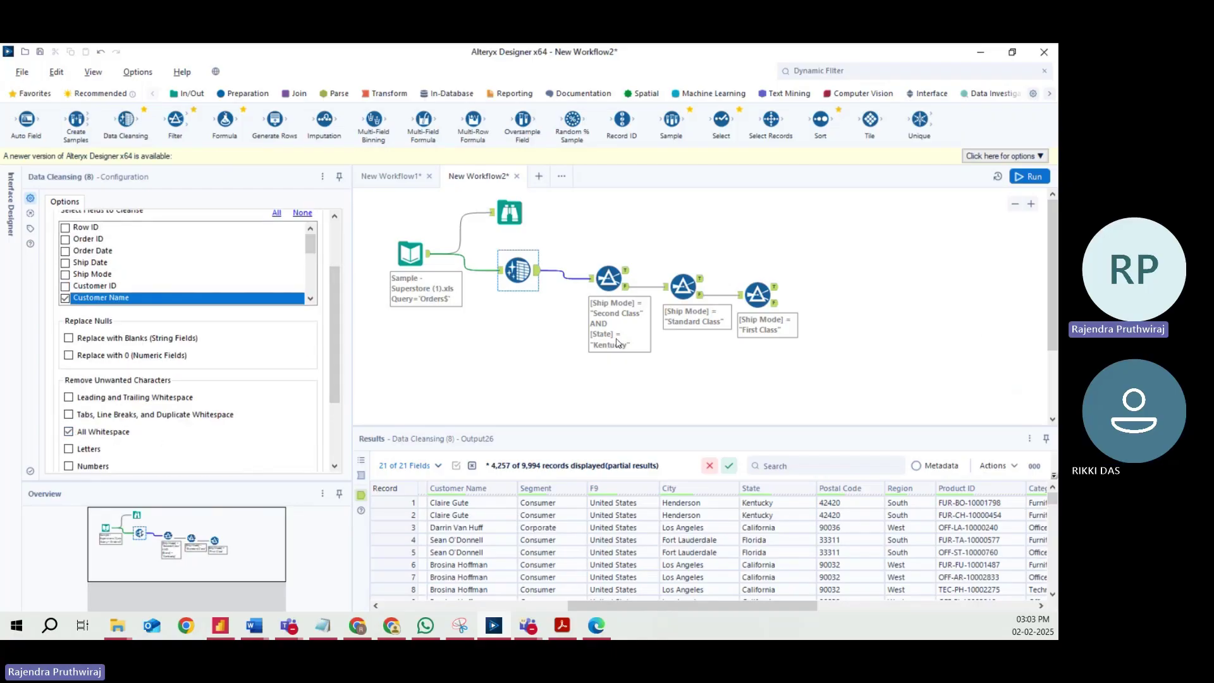
Rerun the workflow and check the Customer Name column in the Data Cleansing tool's output.
{"action": "left_click", "coordinate": [1032, 178]}
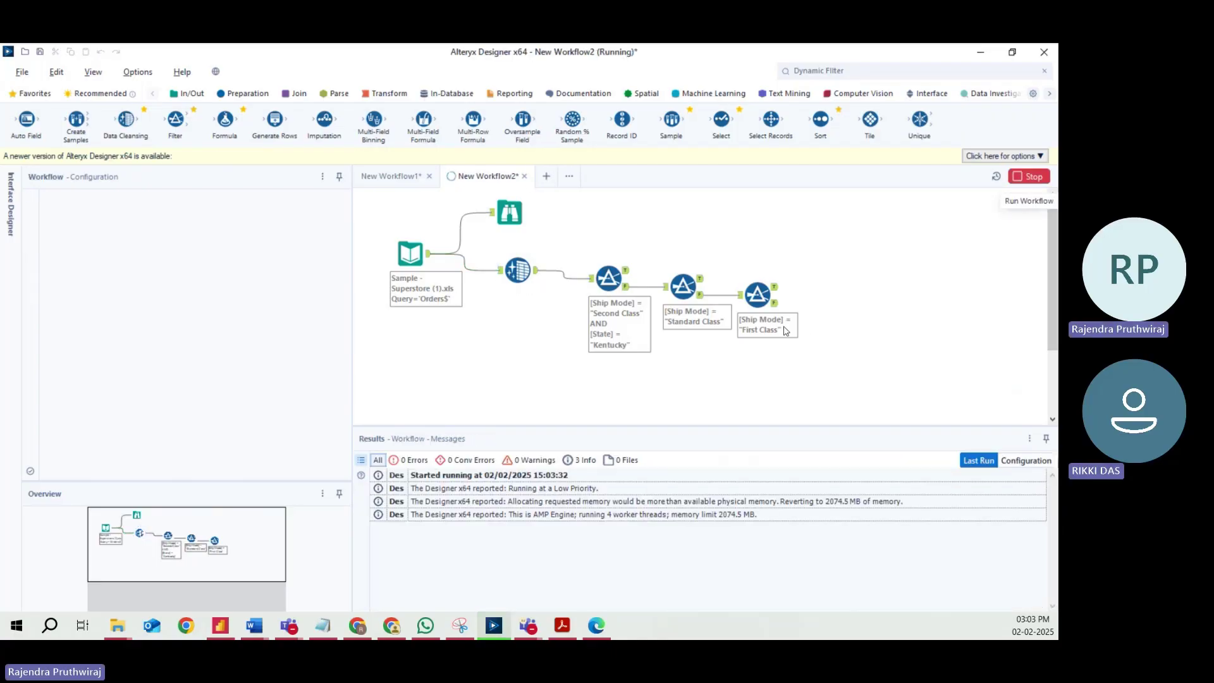
{"action": "left_click", "coordinate": [524, 274]}
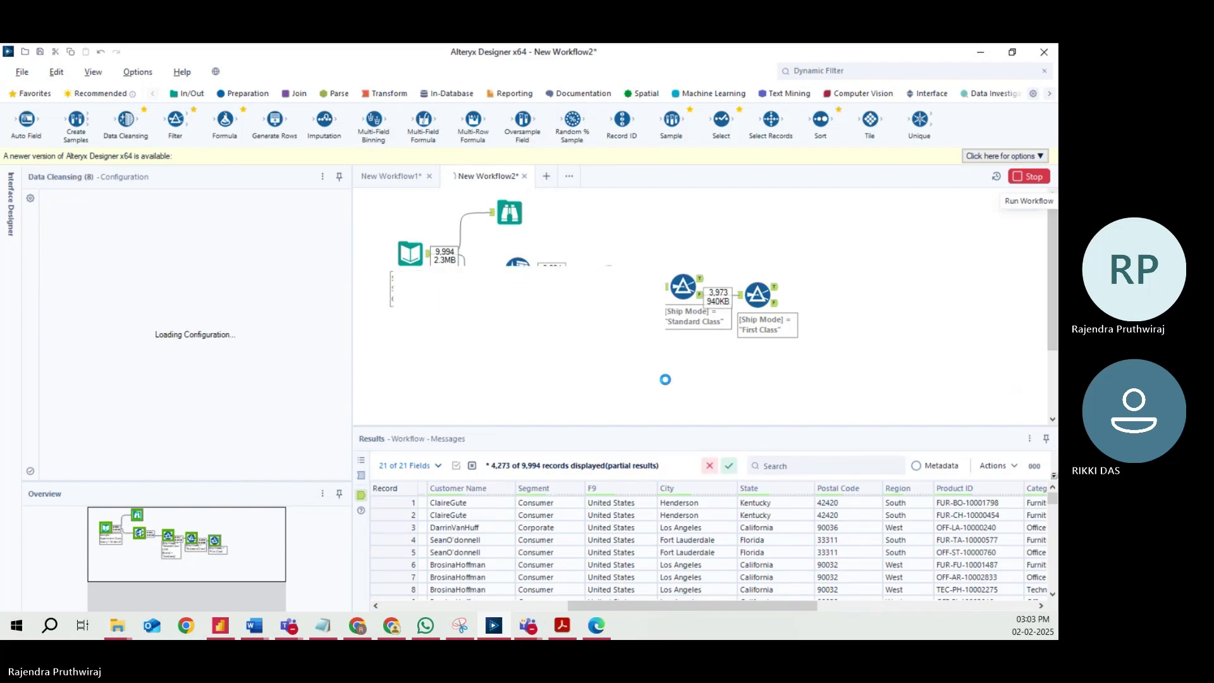
{"action": "left_click", "coordinate": [618, 361]}
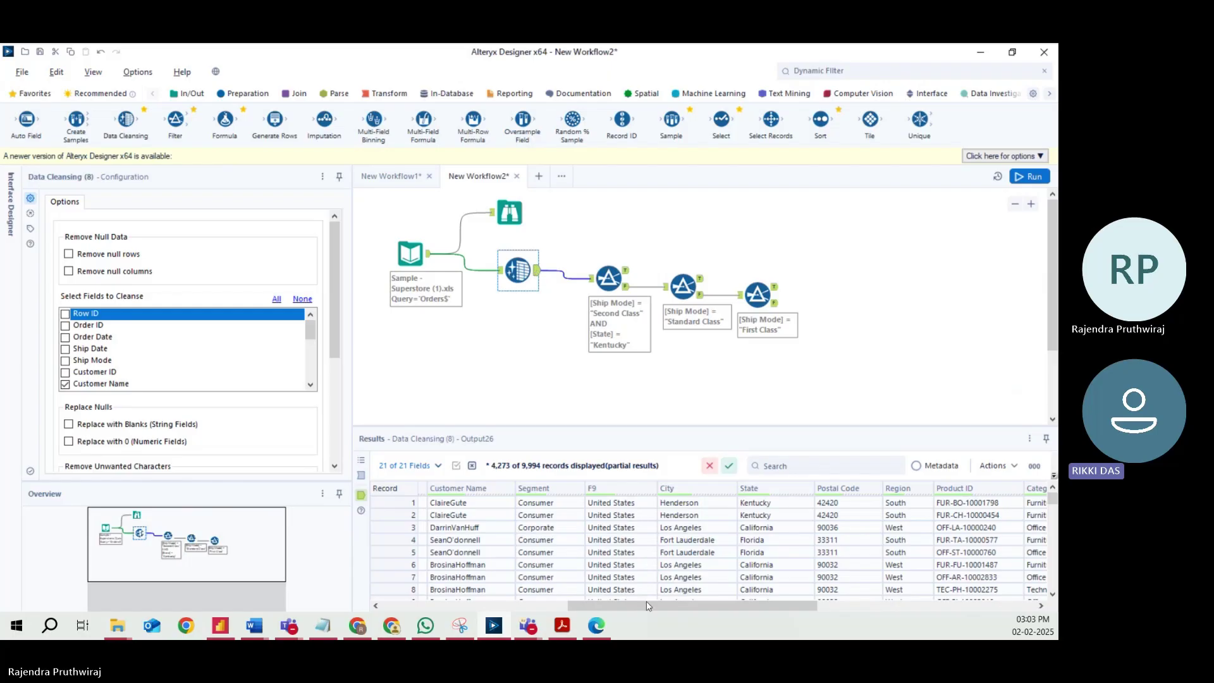
{"action": "left_click_drag", "start_coordinate": [648, 606], "coordinate": [493, 601]}
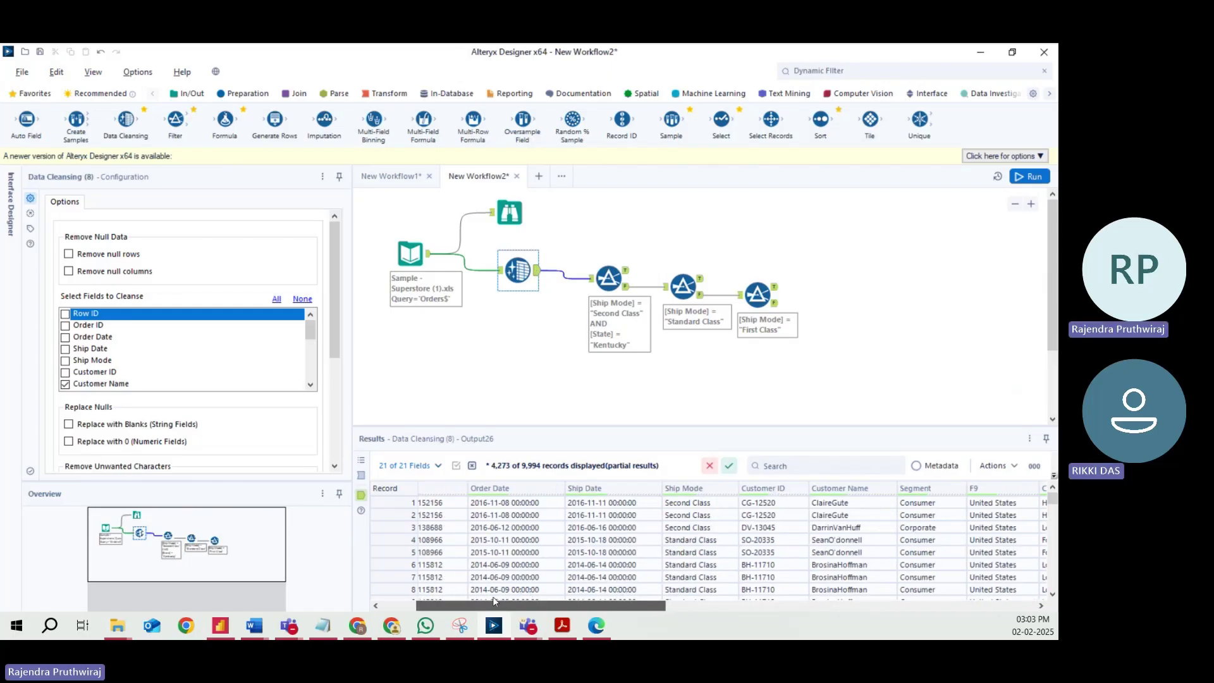
{"action": "left_click", "coordinate": [842, 531]}
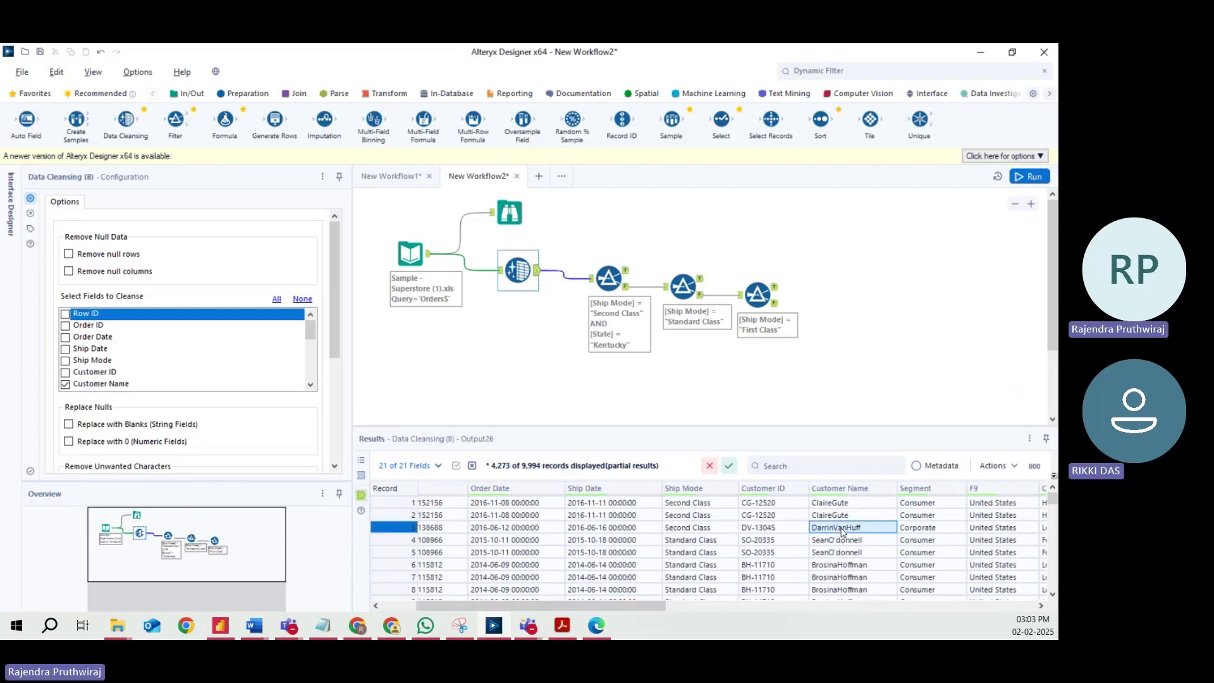
{"action": "left_click", "coordinate": [836, 578]}
{"action": "left_click_drag", "start_coordinate": [836, 504], "coordinate": [837, 590]}
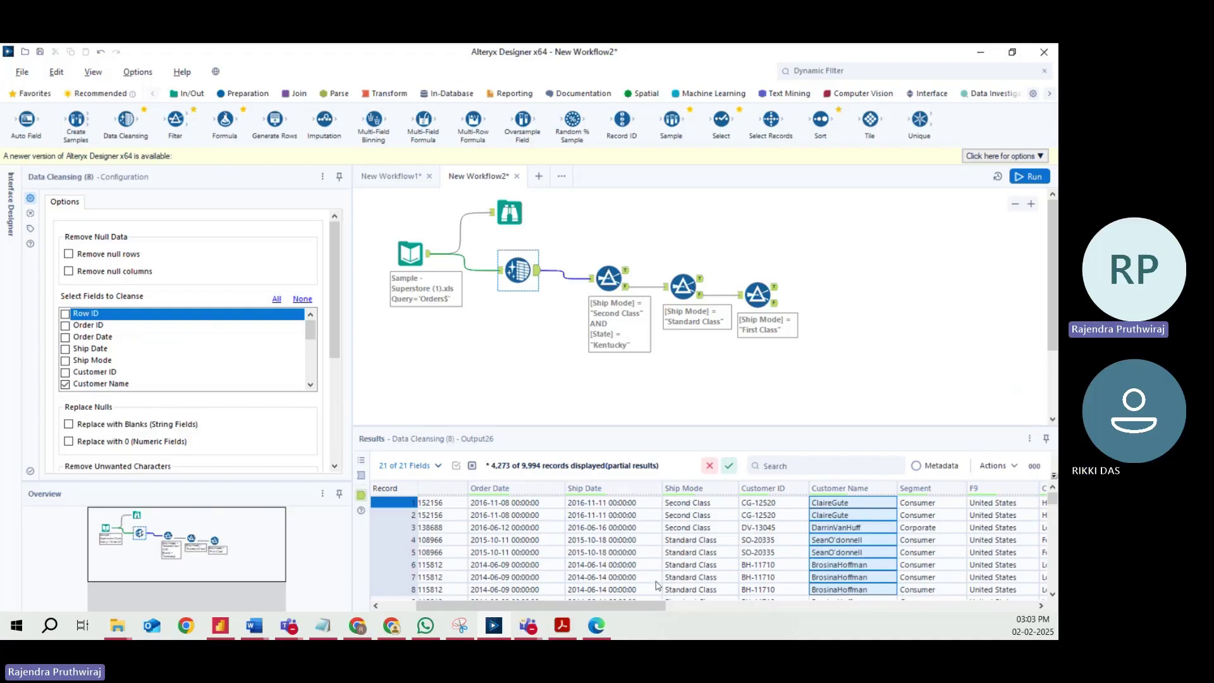
Compare the other output columns with the Data Cleansing tool's selected fields and unwanted-character options.
{"action": "left_click_drag", "start_coordinate": [658, 607], "coordinate": [819, 607]}
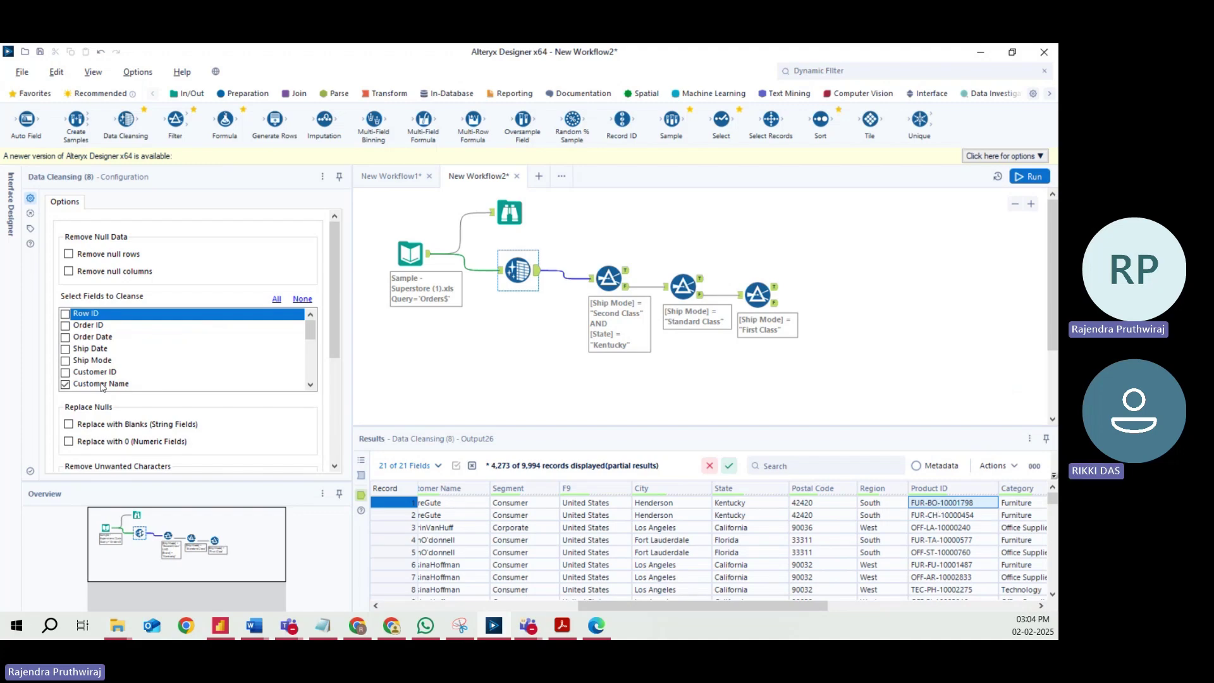
{"action": "scroll", "coordinate": [334, 370], "scroll_direction": "down", "scroll_amount": 3}
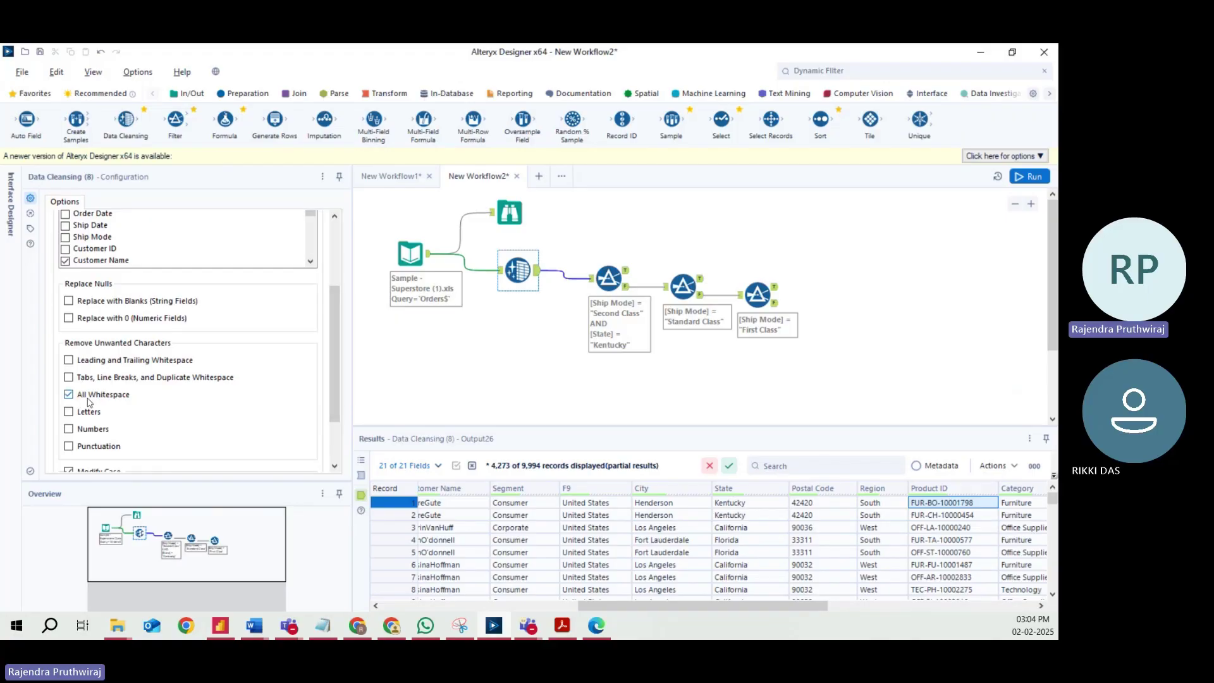
{"action": "left_click", "coordinate": [527, 506]}
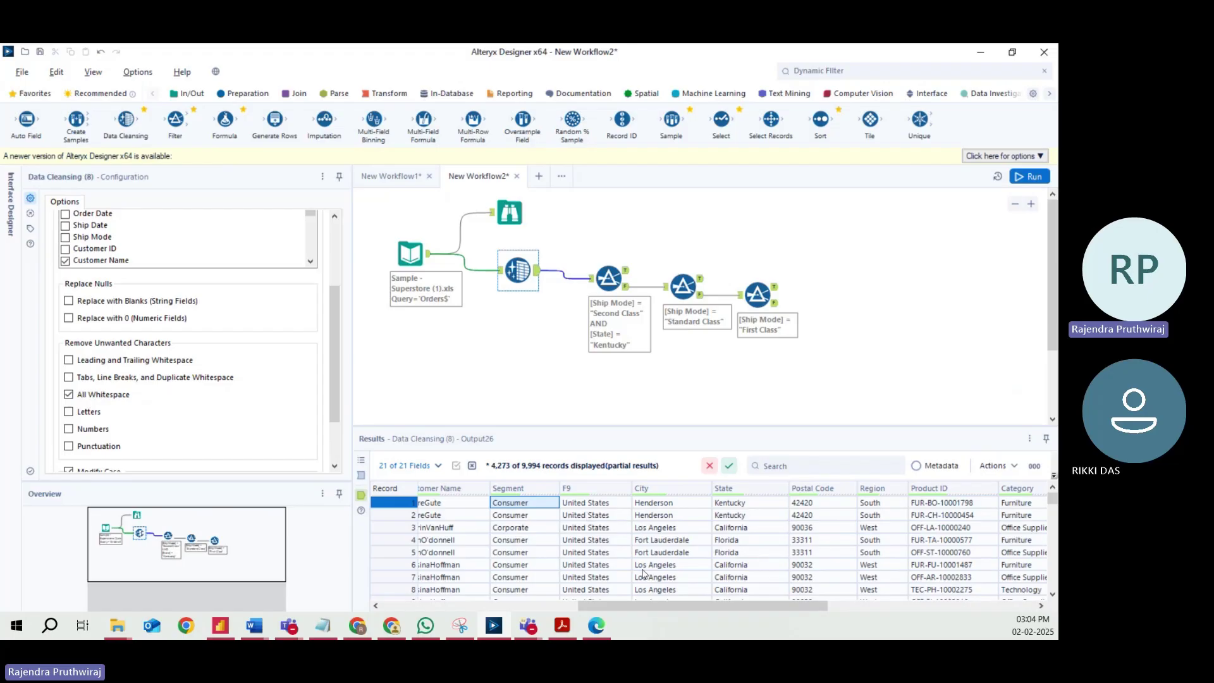
{"action": "left_click_drag", "start_coordinate": [640, 603], "coordinate": [500, 598]}
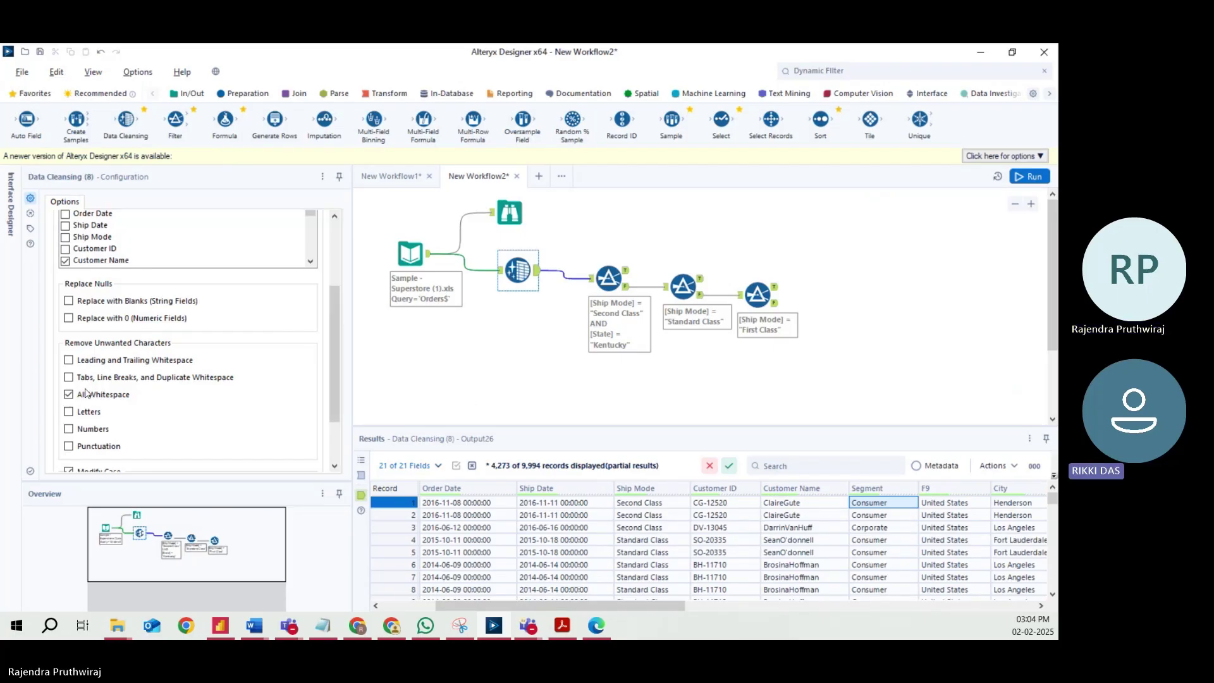
{"action": "left_click", "coordinate": [89, 361]}
Move the Data Cleansing tool closer to the Input Data tool and shift the three Filter tools up together.
{"action": "left_click_drag", "start_coordinate": [513, 270], "coordinate": [488, 253]}
{"action": "left_click_drag", "start_coordinate": [579, 233], "coordinate": [856, 328]}
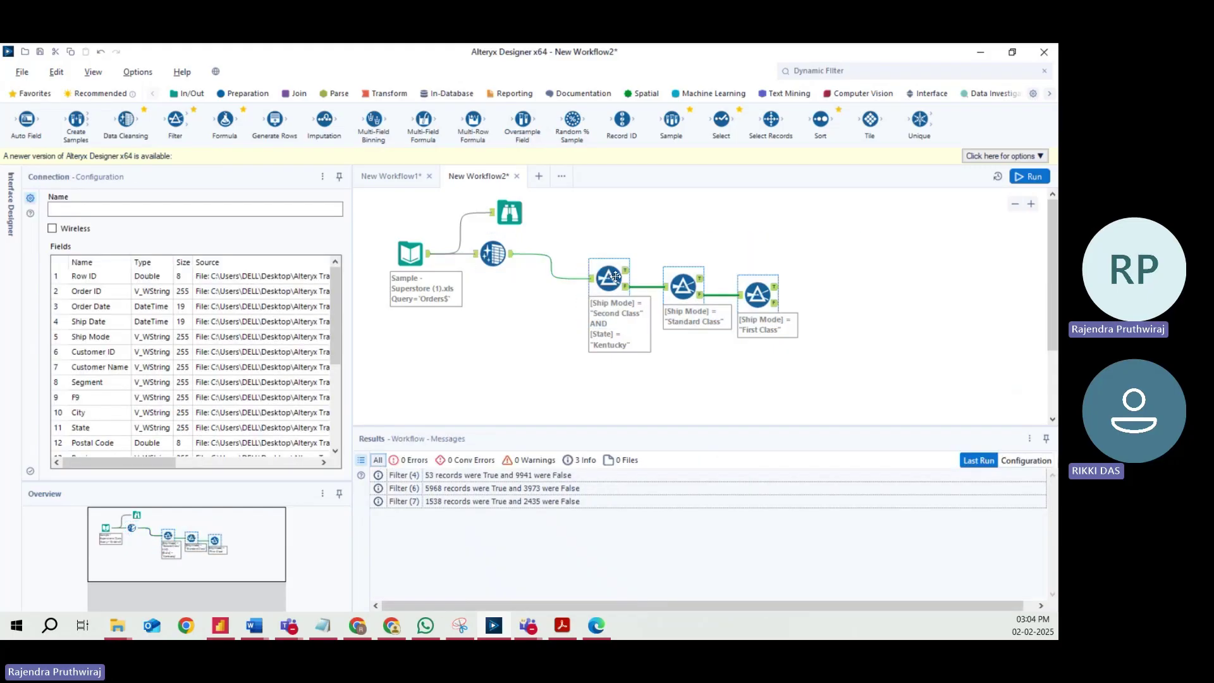
{"action": "left_click_drag", "start_coordinate": [615, 276], "coordinate": [624, 243]}
{"action": "left_click", "coordinate": [498, 254], "text": "ctrl"}
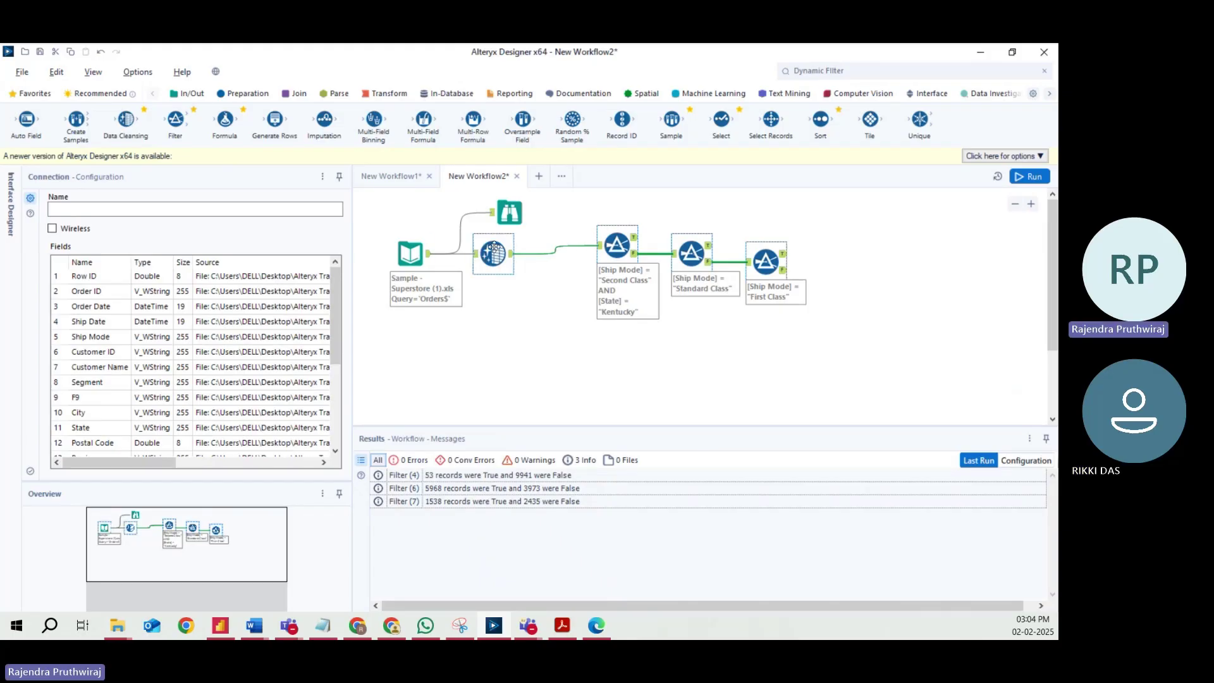
Set the Data Cleansing tool to remove leading and trailing whitespace, and check its output columns through Quantity.
{"action": "left_click", "coordinate": [494, 247]}
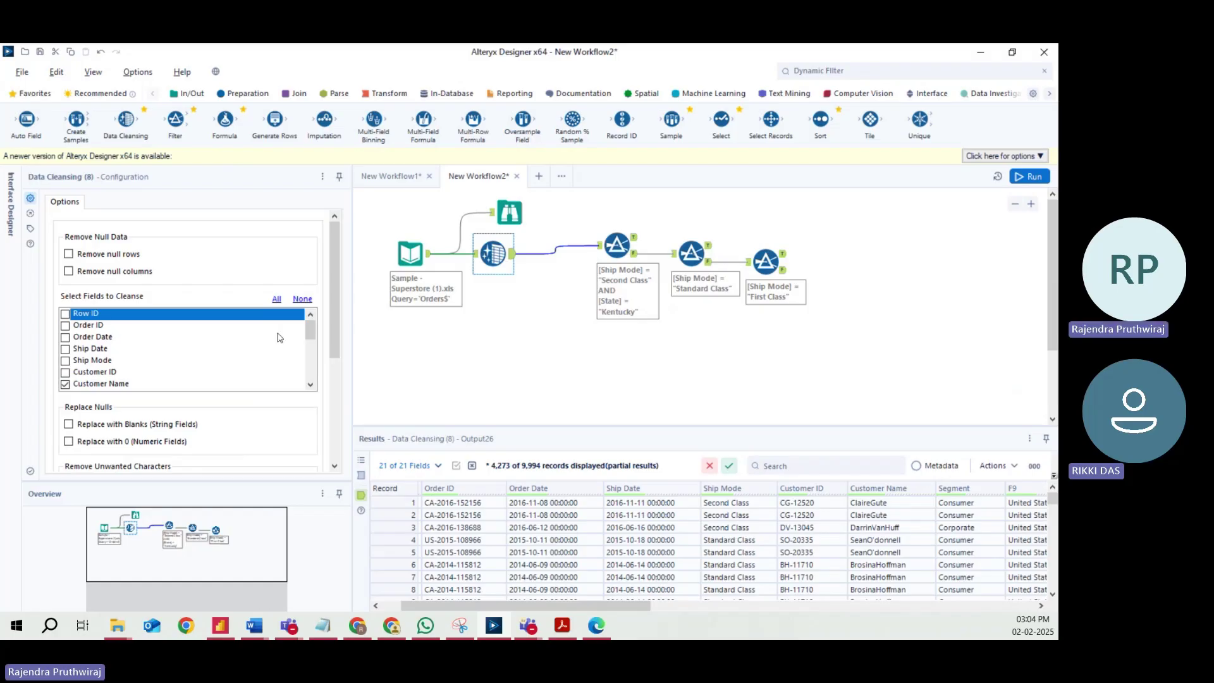
{"action": "left_click_drag", "start_coordinate": [307, 327], "coordinate": [338, 329]}
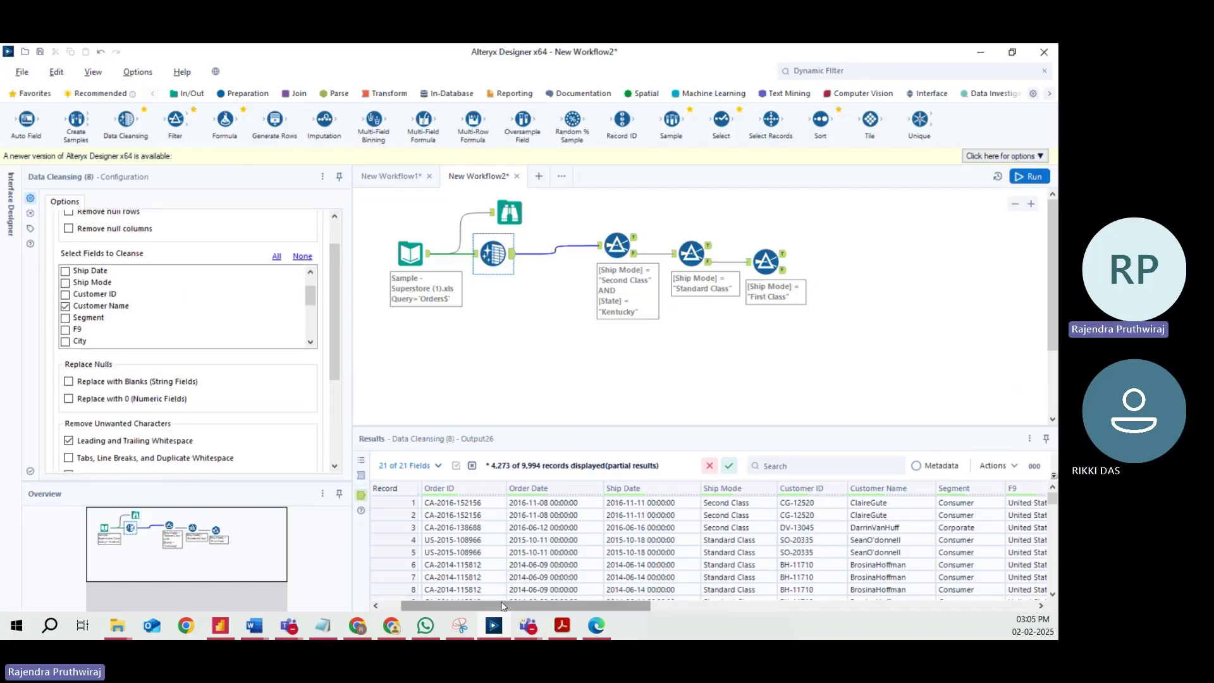
{"action": "left_click_drag", "start_coordinate": [507, 602], "coordinate": [843, 603]}
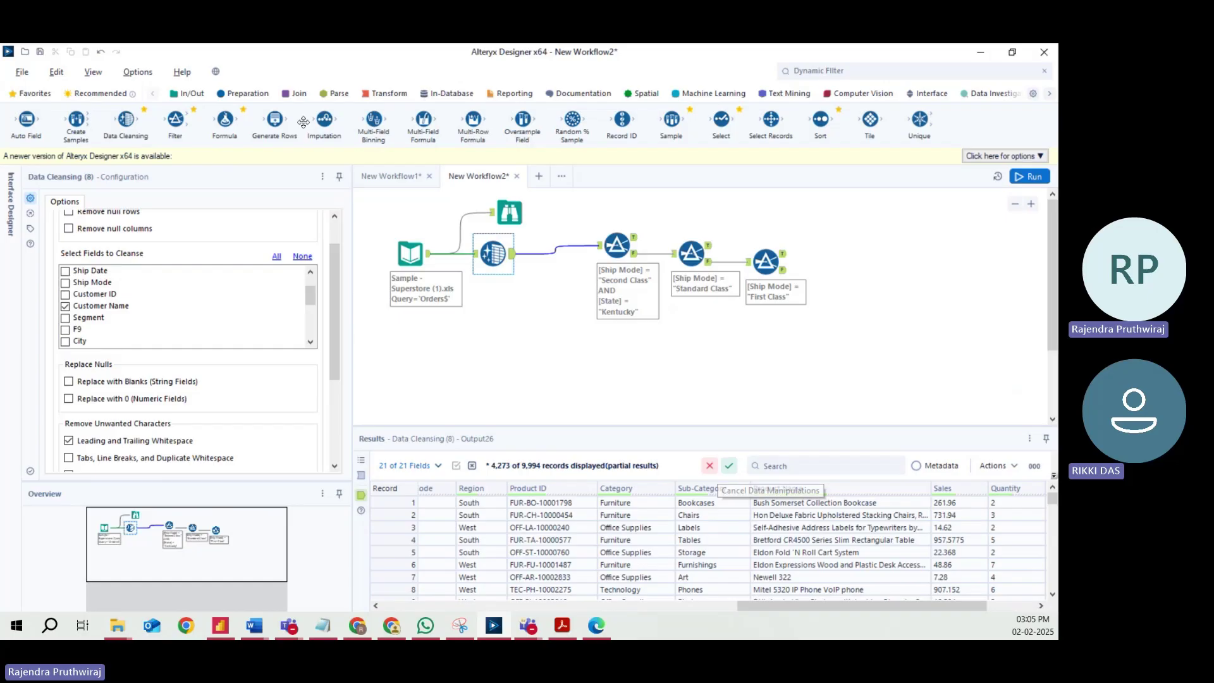
{"action": "left_click_drag", "start_coordinate": [175, 120], "coordinate": [556, 257]}
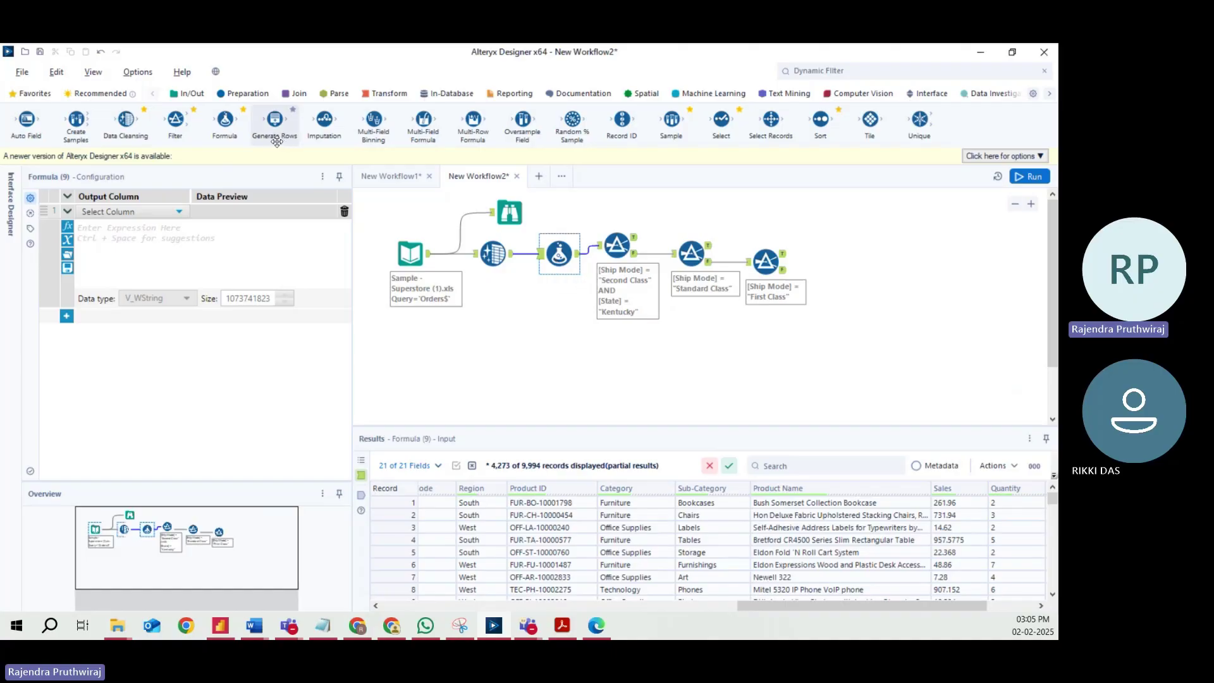
{"action": "left_click", "coordinate": [523, 302]}
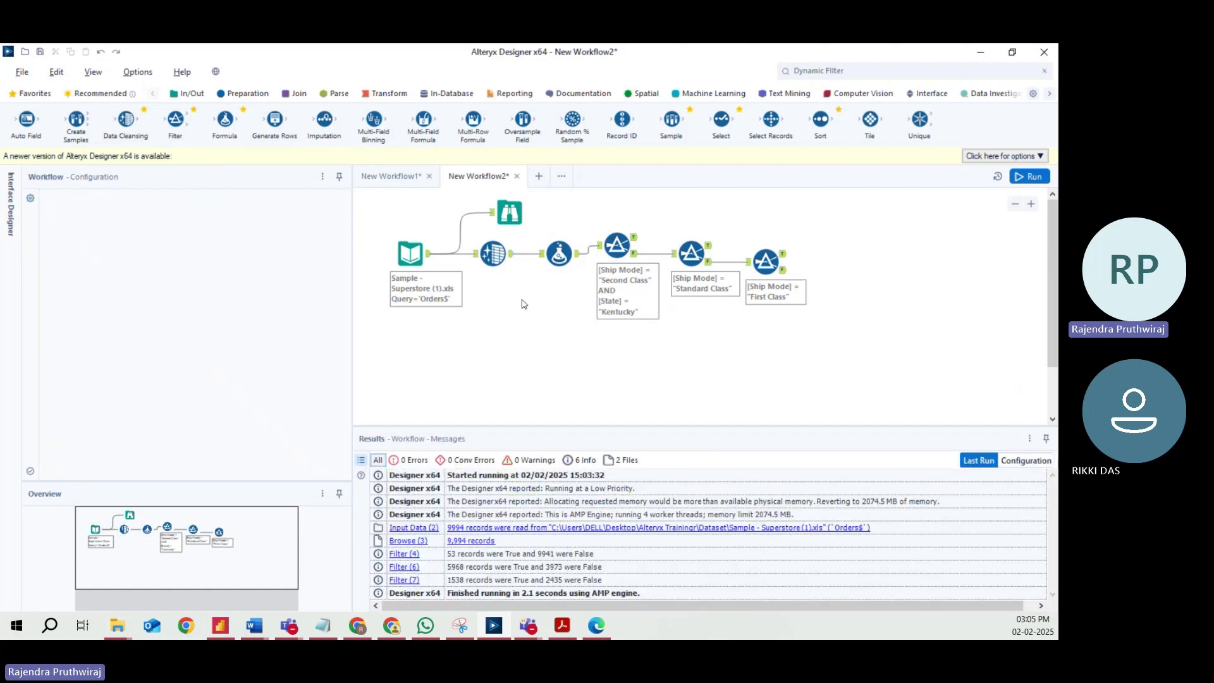
{"action": "key", "text": "Delete"}
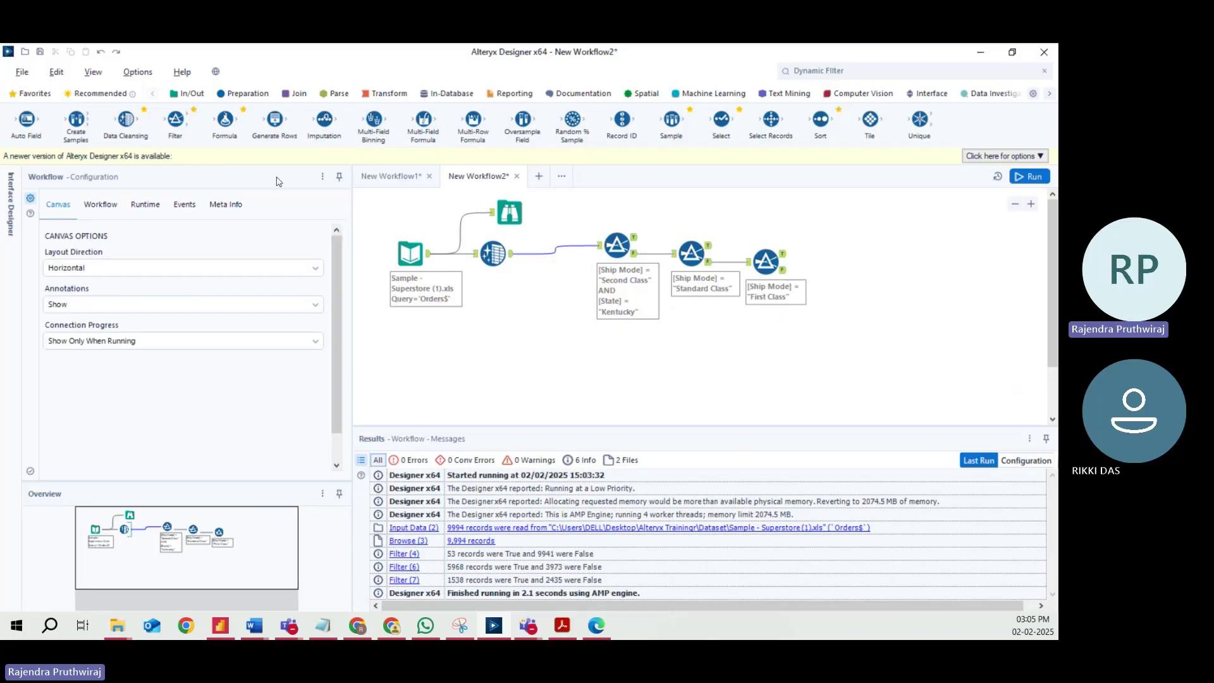
Insert a second Data Cleansing tool before the first Filter, and review the first cleansing tool's options and input data.
{"action": "left_click_drag", "start_coordinate": [126, 124], "coordinate": [540, 244]}
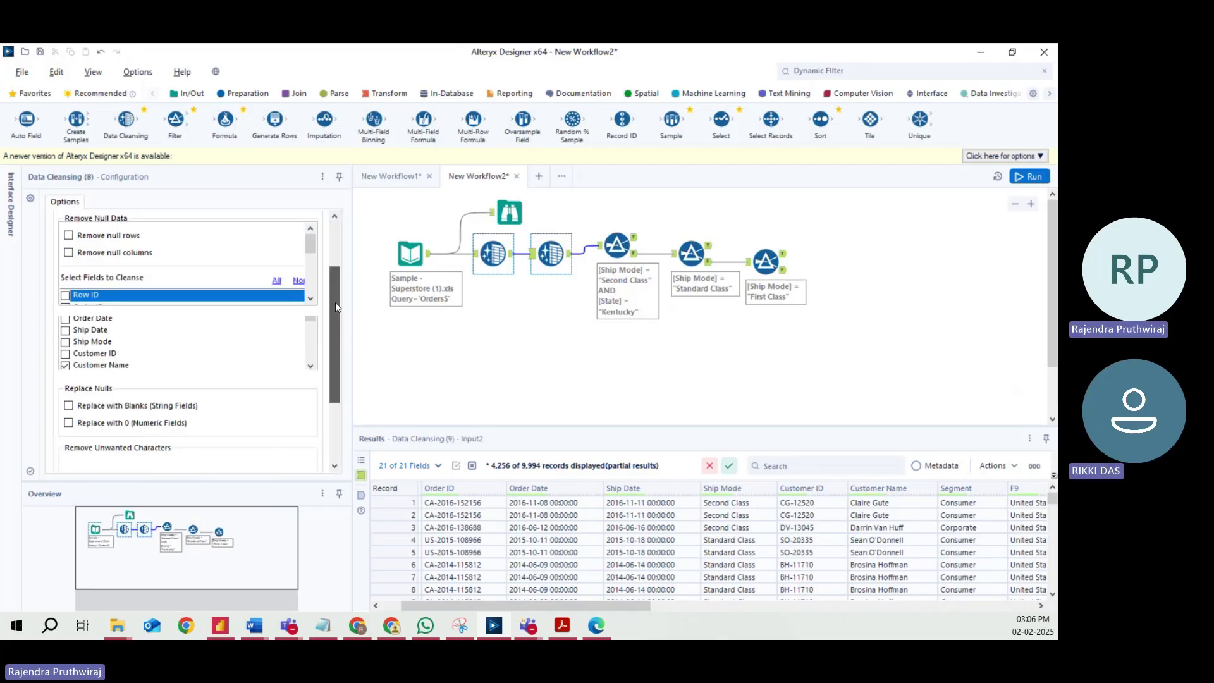
{"action": "left_click_drag", "start_coordinate": [333, 284], "coordinate": [334, 384]}
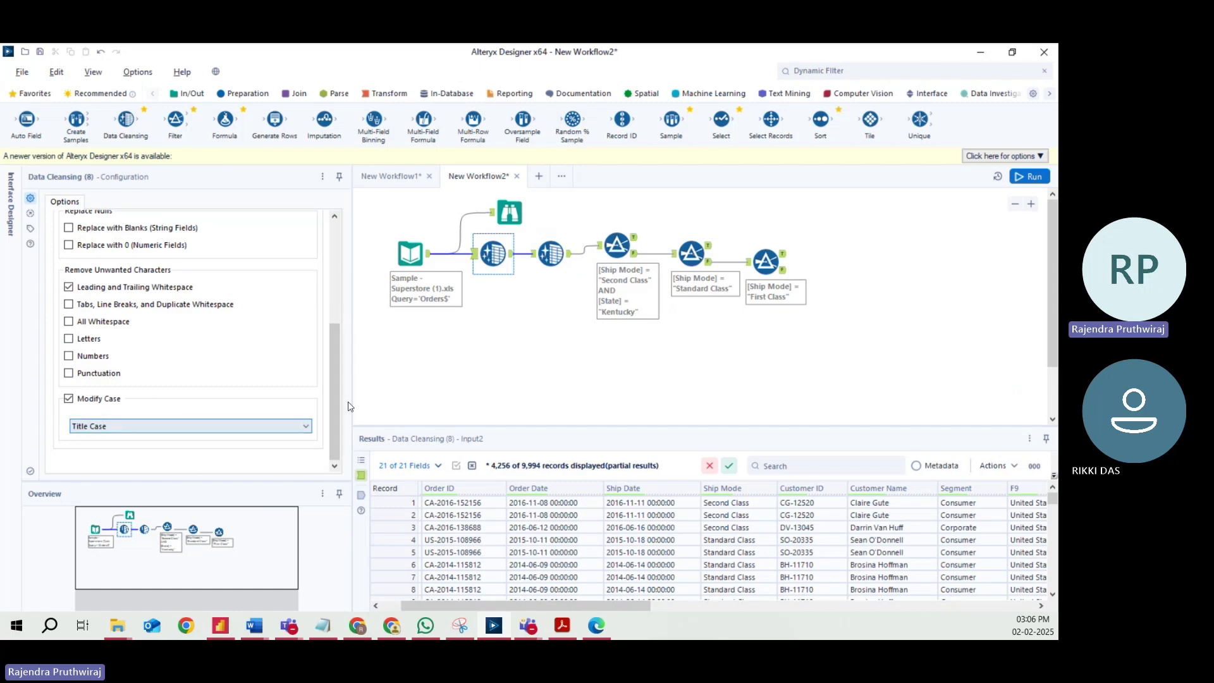
{"action": "left_click_drag", "start_coordinate": [335, 395], "coordinate": [336, 394]}
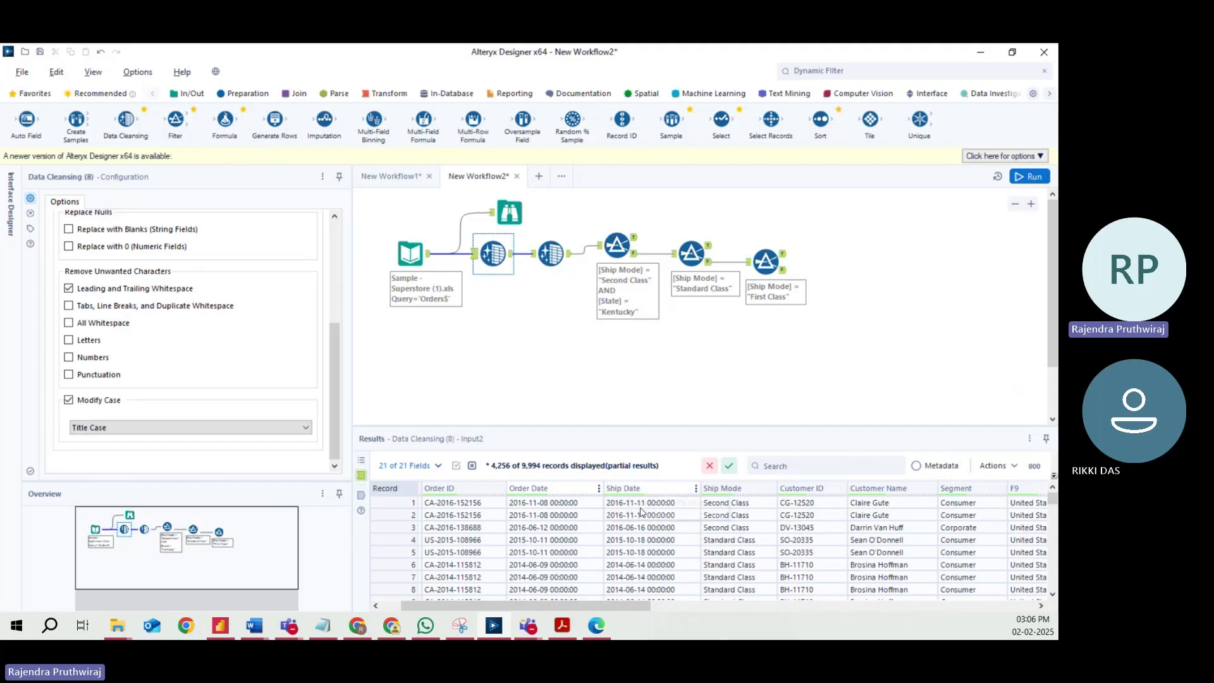
{"action": "left_click_drag", "start_coordinate": [624, 600], "coordinate": [702, 616]}
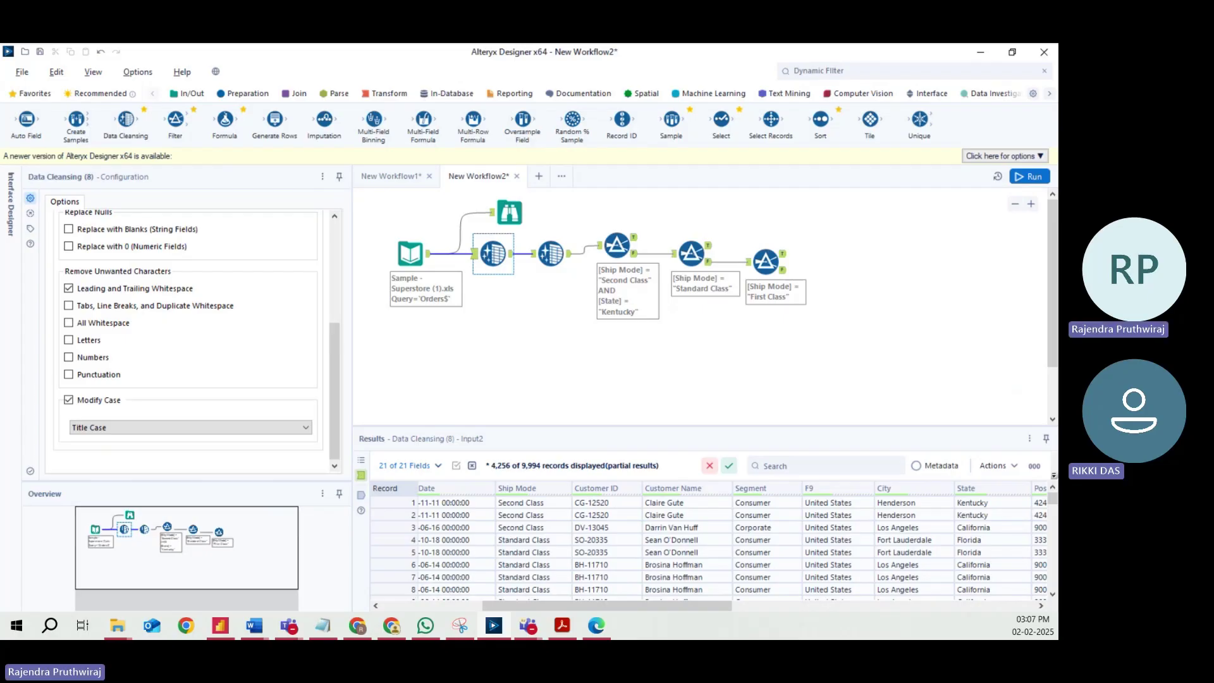
Remove Customer Name from the first Data Cleansing tool's fields and turn on replacing nulls with blanks for string fields.
{"action": "left_click_drag", "start_coordinate": [337, 352], "coordinate": [337, 258]}
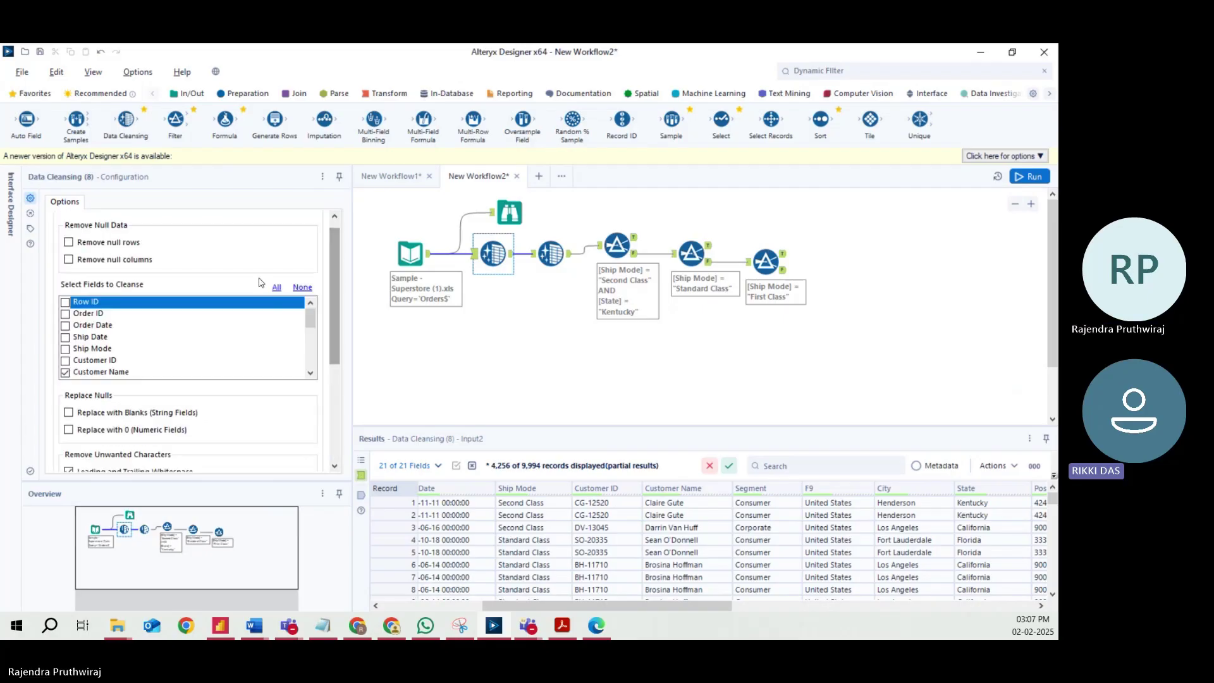
{"action": "left_click", "coordinate": [70, 373]}
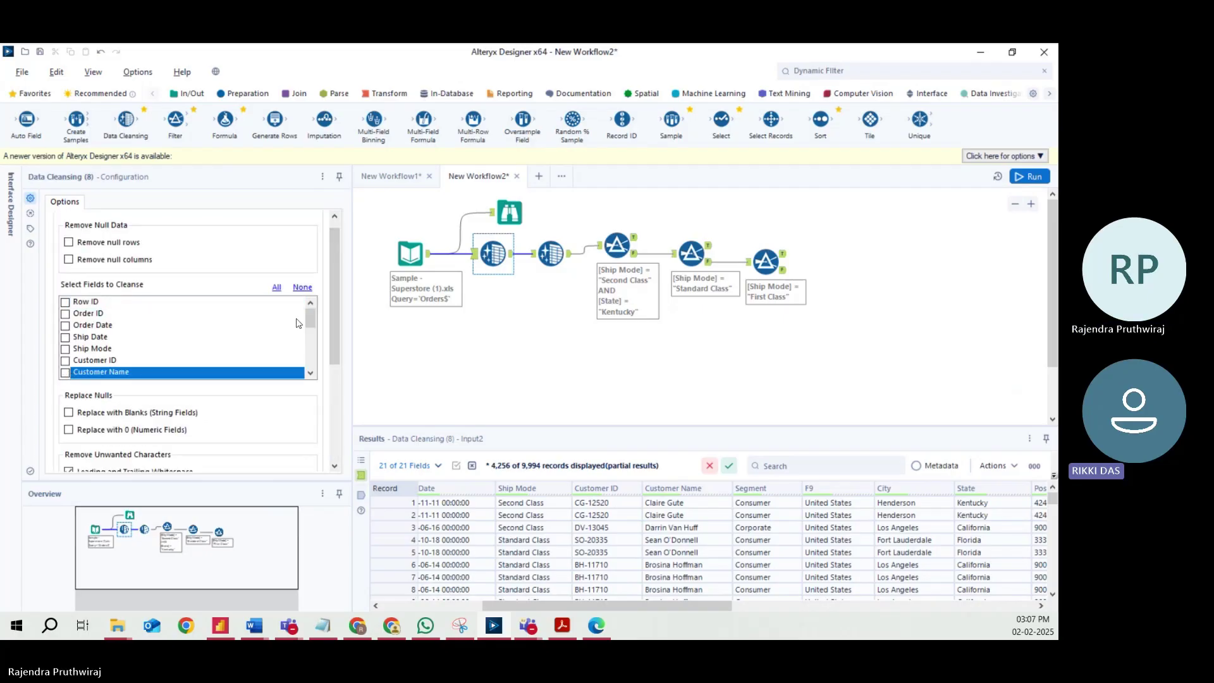
{"action": "left_click_drag", "start_coordinate": [314, 318], "coordinate": [313, 337]}
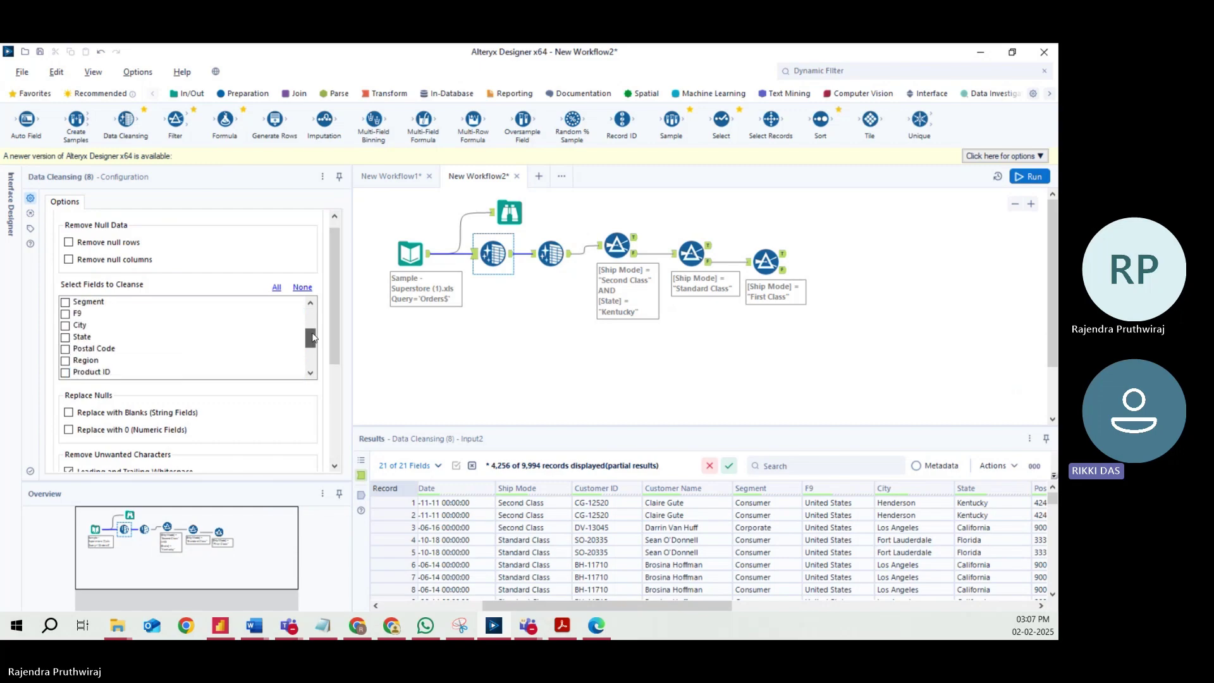
{"action": "left_click", "coordinate": [97, 415]}
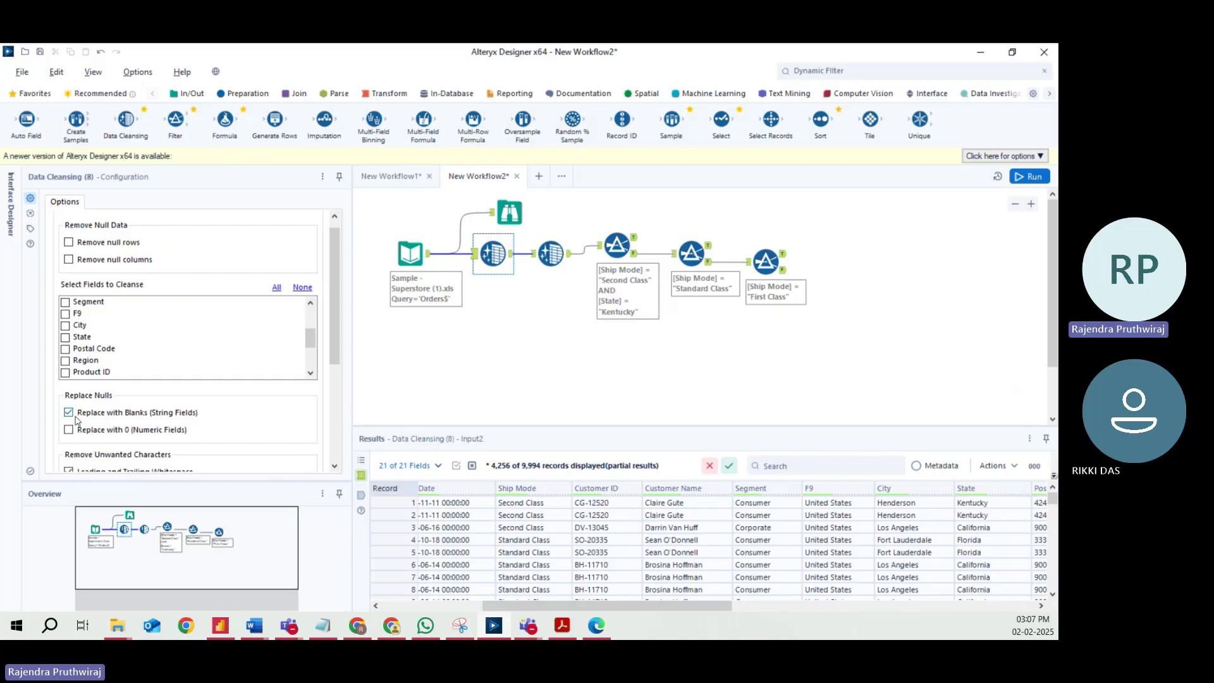
Try selecting Segment, F9, City, State, Postal Code, Region and Product ID as fields to cleanse, and clear the whole selection.
{"action": "left_click", "coordinate": [65, 302]}
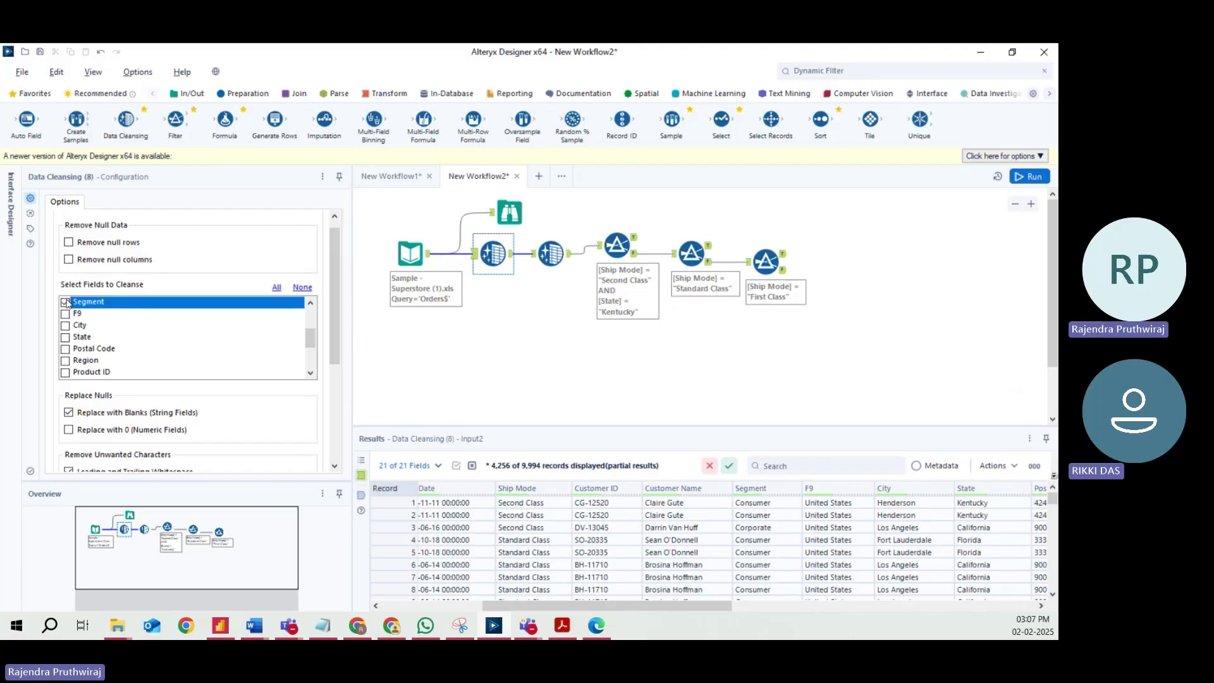
{"action": "left_click", "coordinate": [65, 313]}
{"action": "left_click", "coordinate": [65, 325]}
{"action": "left_click", "coordinate": [66, 337]}
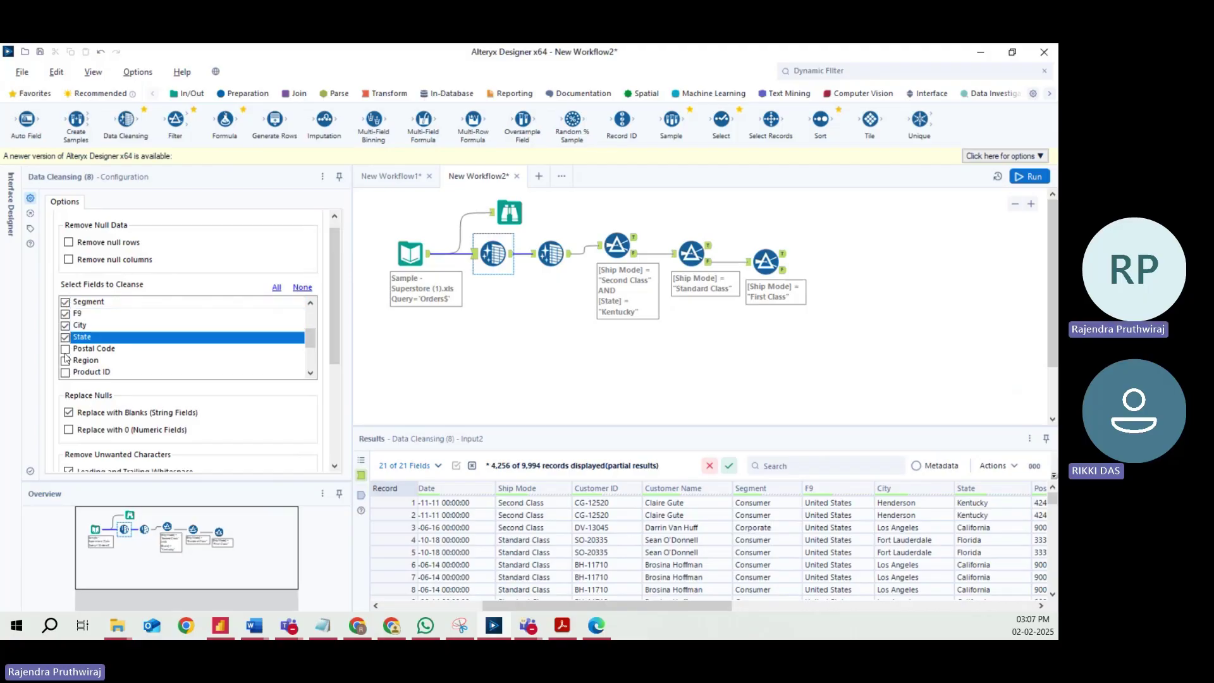
{"action": "left_click", "coordinate": [65, 360]}
{"action": "left_click", "coordinate": [65, 348]}
{"action": "left_click", "coordinate": [65, 373]}
{"action": "left_click", "coordinate": [65, 373]}
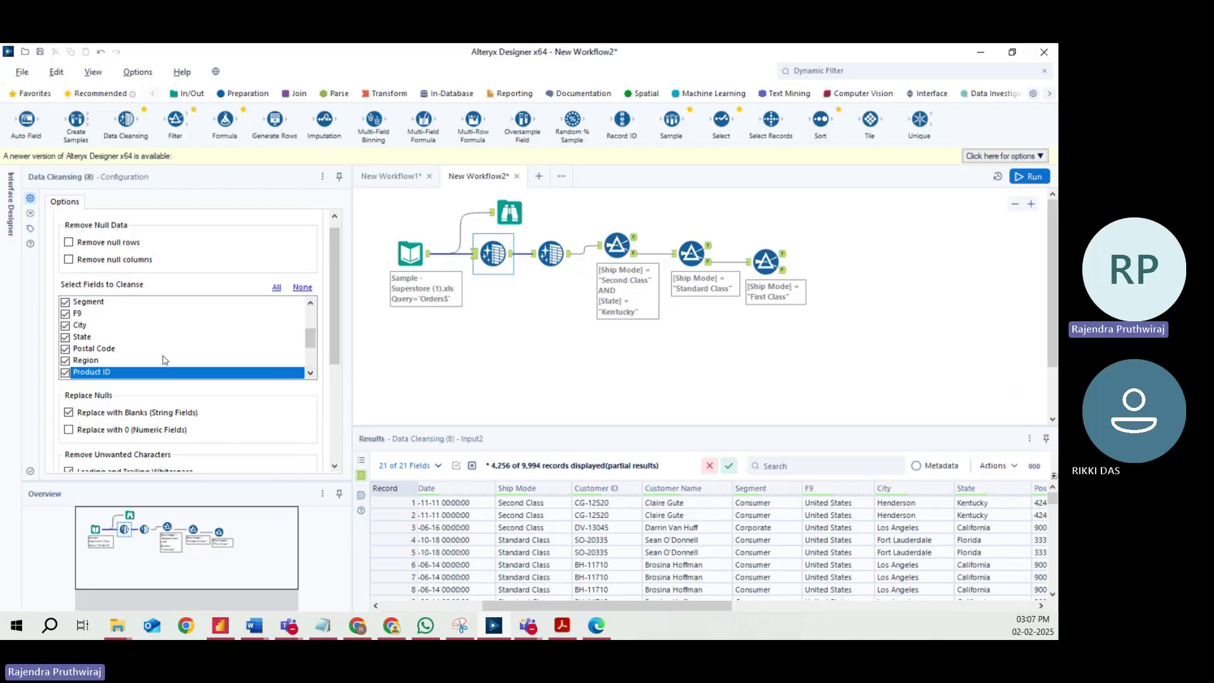
{"action": "left_click", "coordinate": [302, 288]}
Turn on replacing numeric nulls with 0 and the removal of tabs and duplicate whitespace, all whitespace, letters and numbers.
{"action": "left_click", "coordinate": [105, 429]}
{"action": "scroll", "coordinate": [102, 433], "scroll_direction": "down", "scroll_amount": 3}
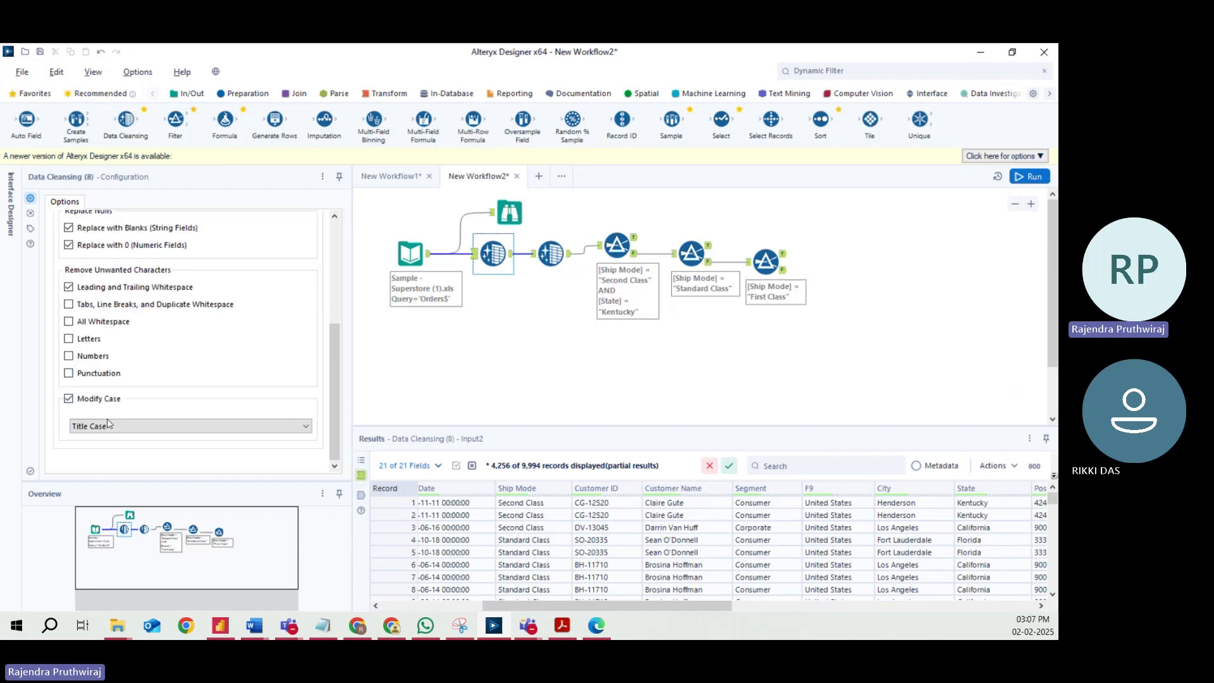
{"action": "left_click", "coordinate": [95, 305]}
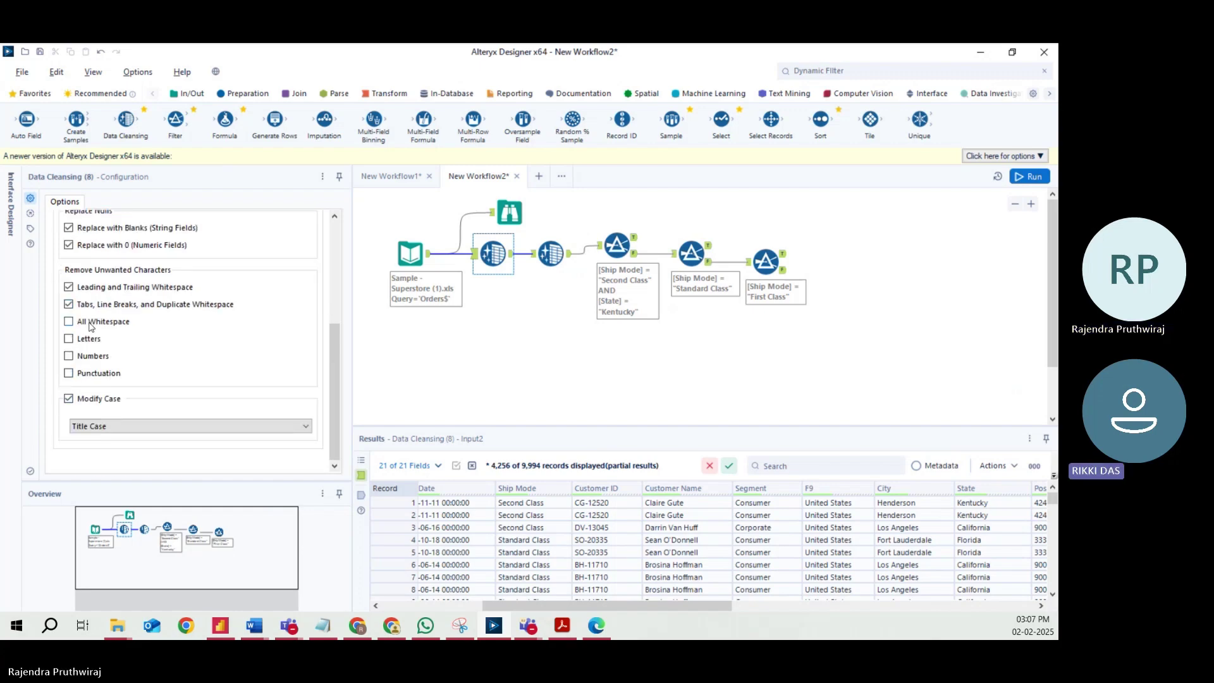
{"action": "left_click", "coordinate": [91, 323]}
{"action": "left_click", "coordinate": [88, 339]}
{"action": "left_click", "coordinate": [69, 356]}
{"action": "scroll", "coordinate": [193, 380], "scroll_direction": "up", "scroll_amount": 4}
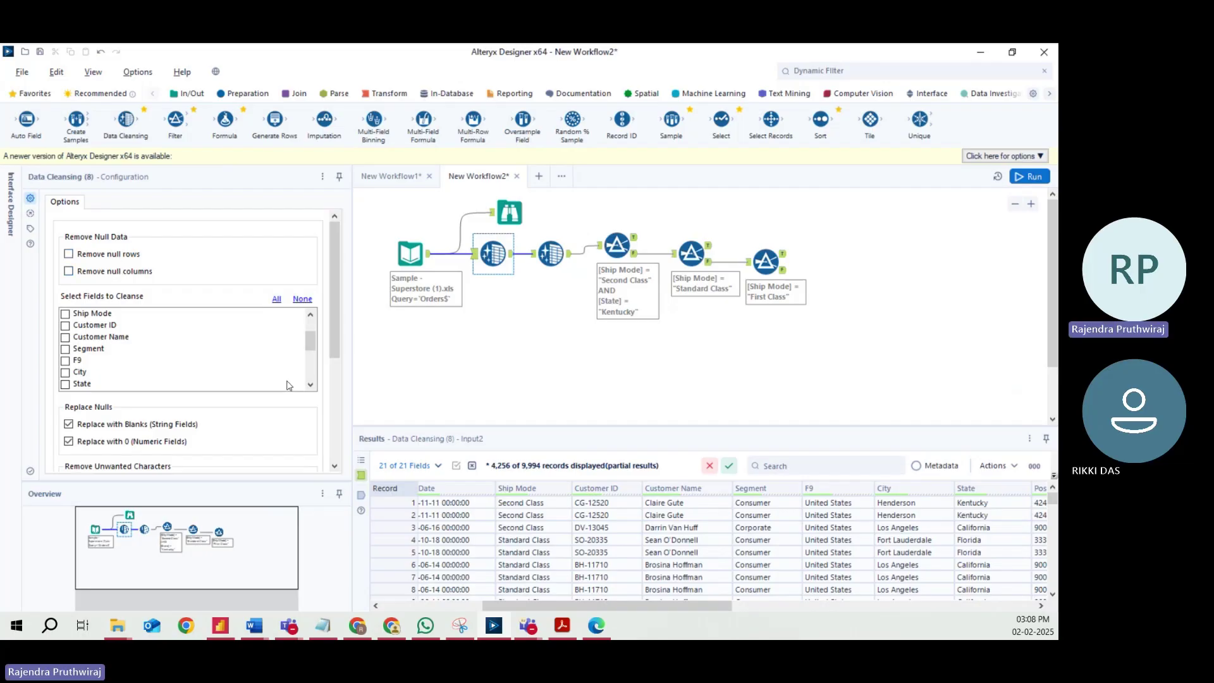
Turn on removal of null rows in the Data Cleansing tool and highlight whole records in its input data as examples.
{"action": "left_click_drag", "start_coordinate": [549, 605], "coordinate": [445, 605]}
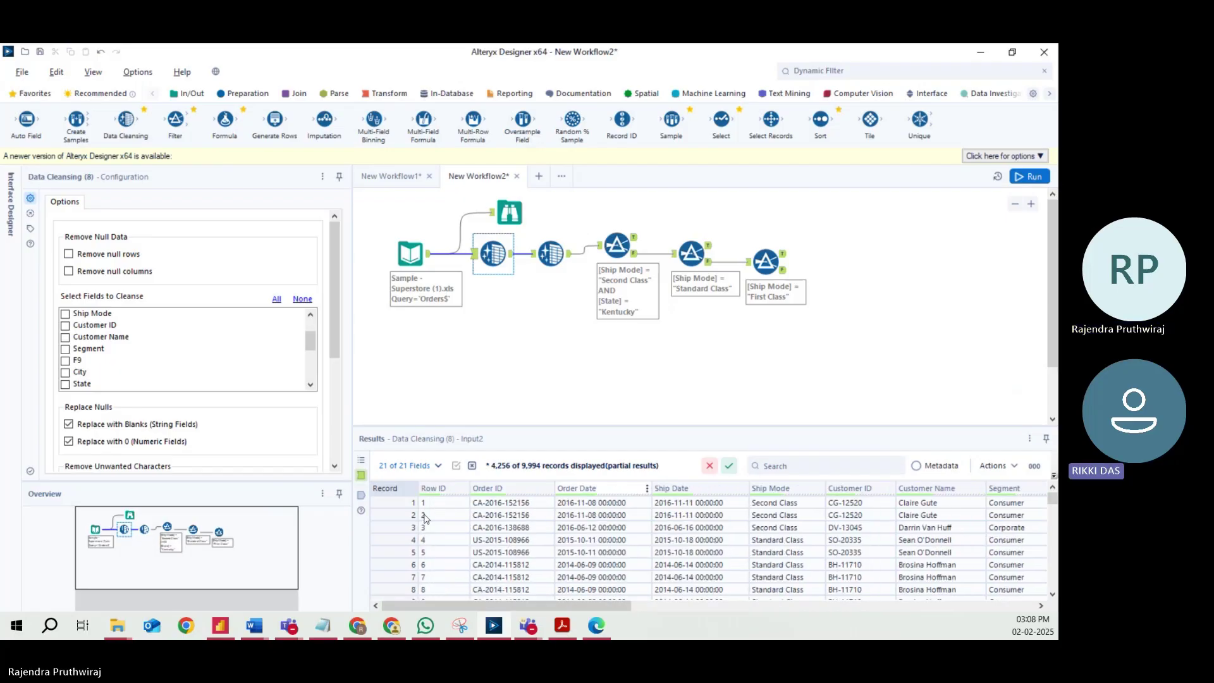
{"action": "left_click_drag", "start_coordinate": [424, 517], "coordinate": [1026, 523]}
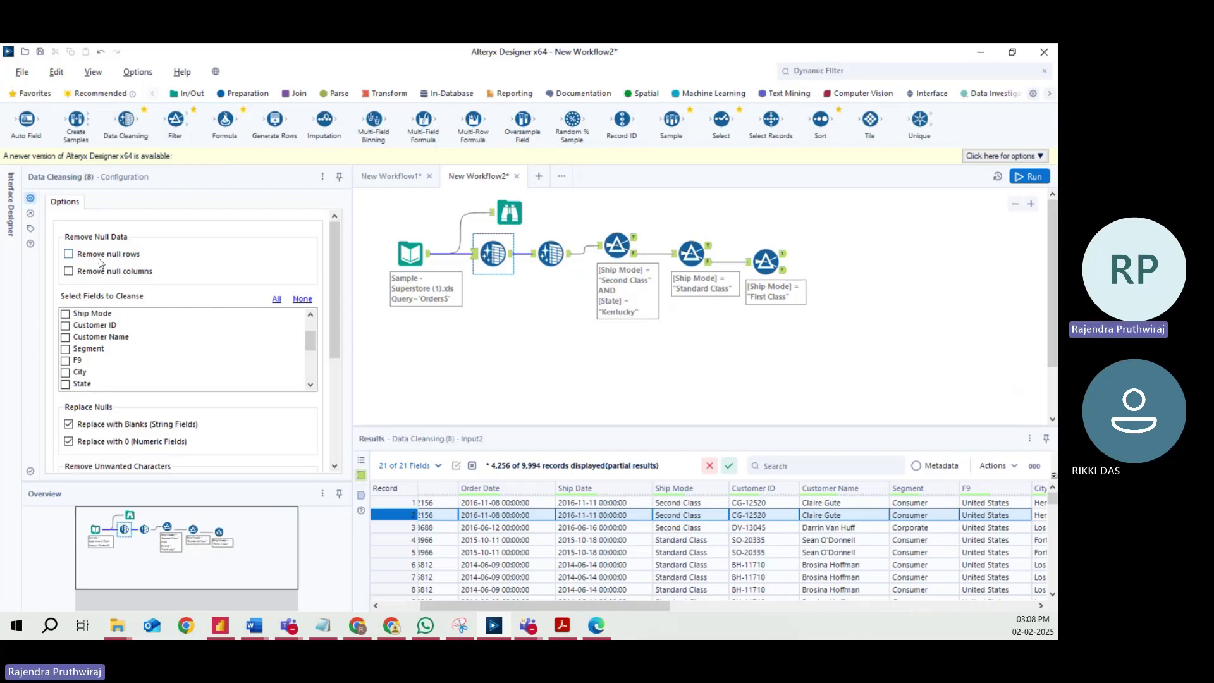
{"action": "left_click", "coordinate": [403, 550]}
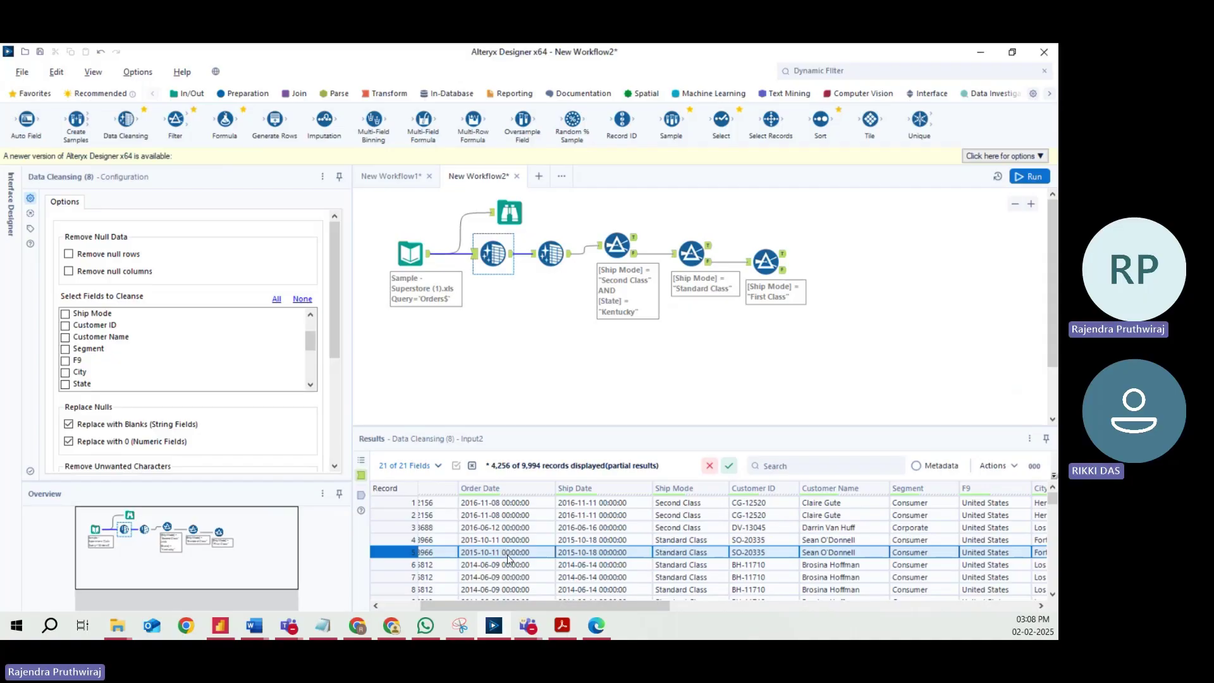
{"action": "left_click", "coordinate": [407, 564]}
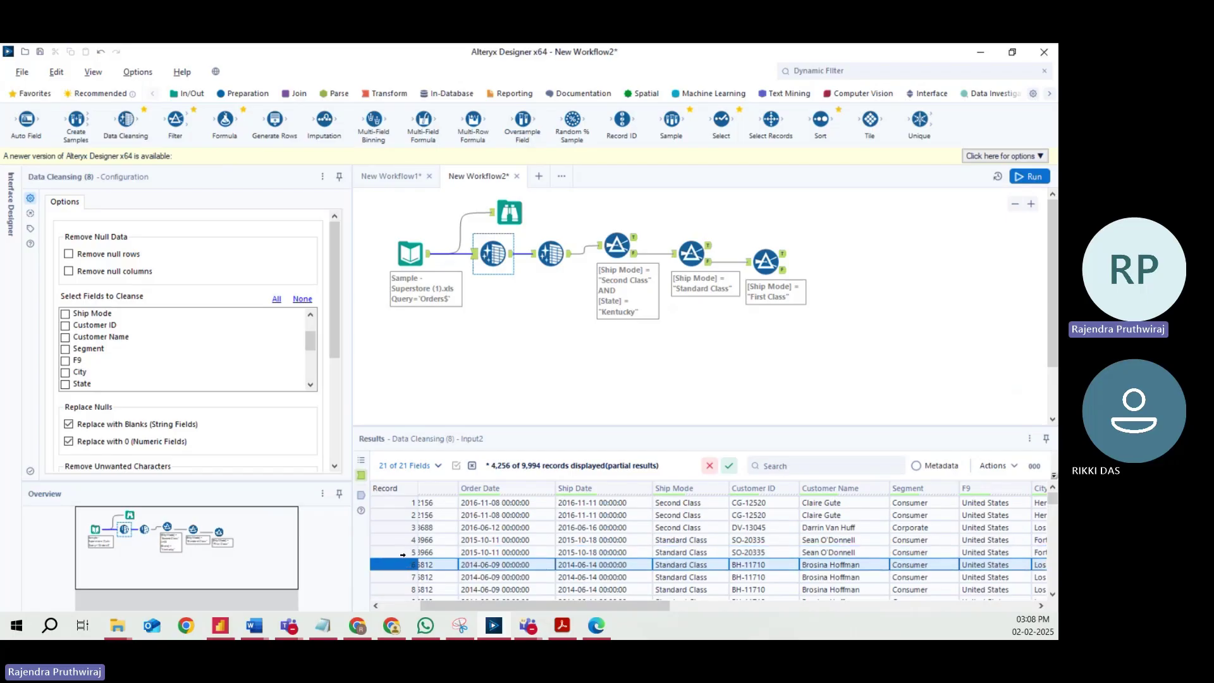
{"action": "left_click_drag", "start_coordinate": [403, 555], "coordinate": [403, 576]}
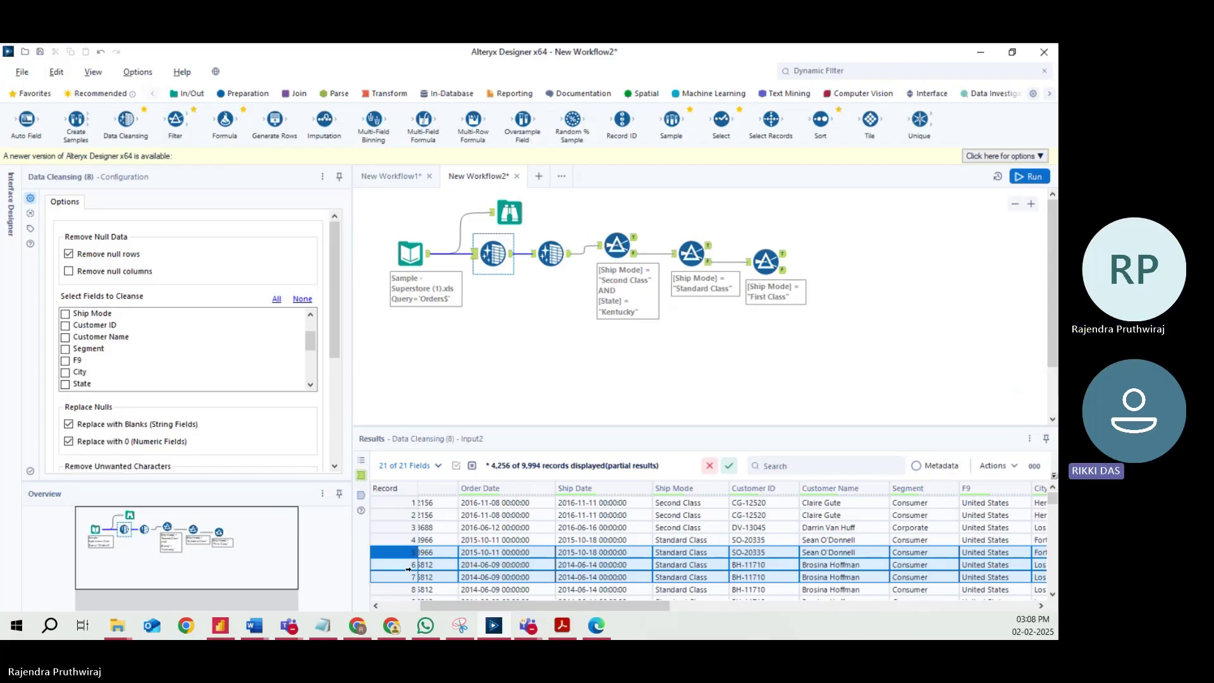
{"action": "left_click", "coordinate": [401, 552]}
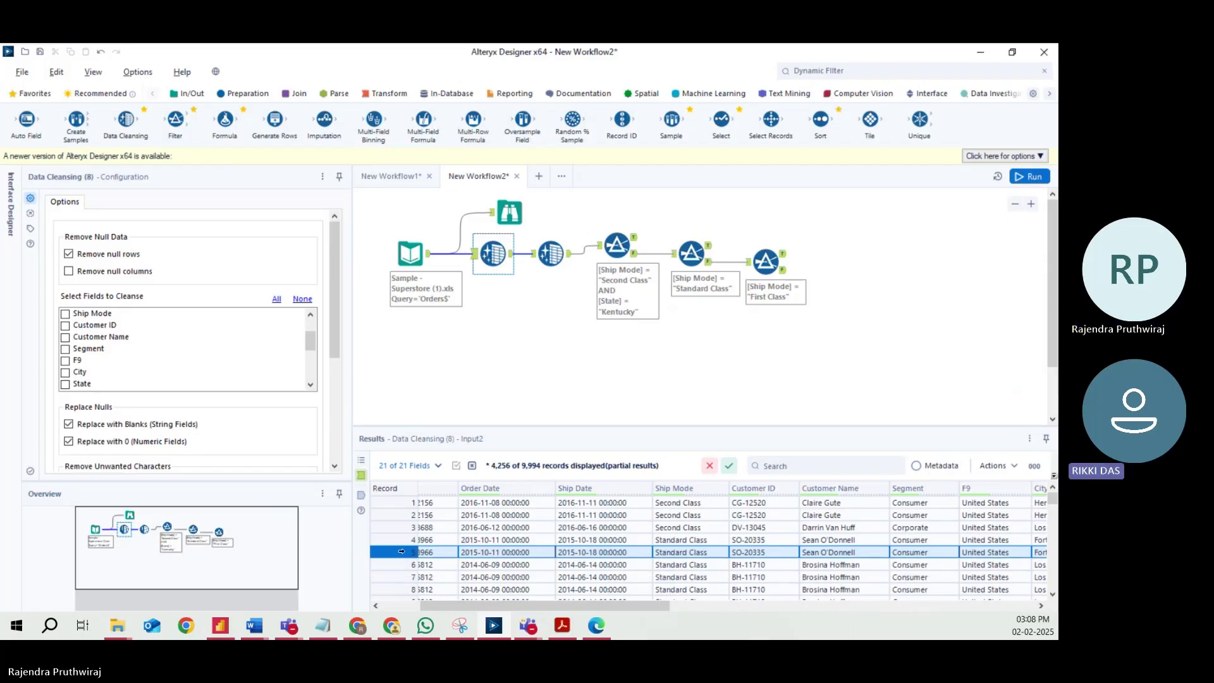
{"action": "left_click", "coordinate": [399, 564]}
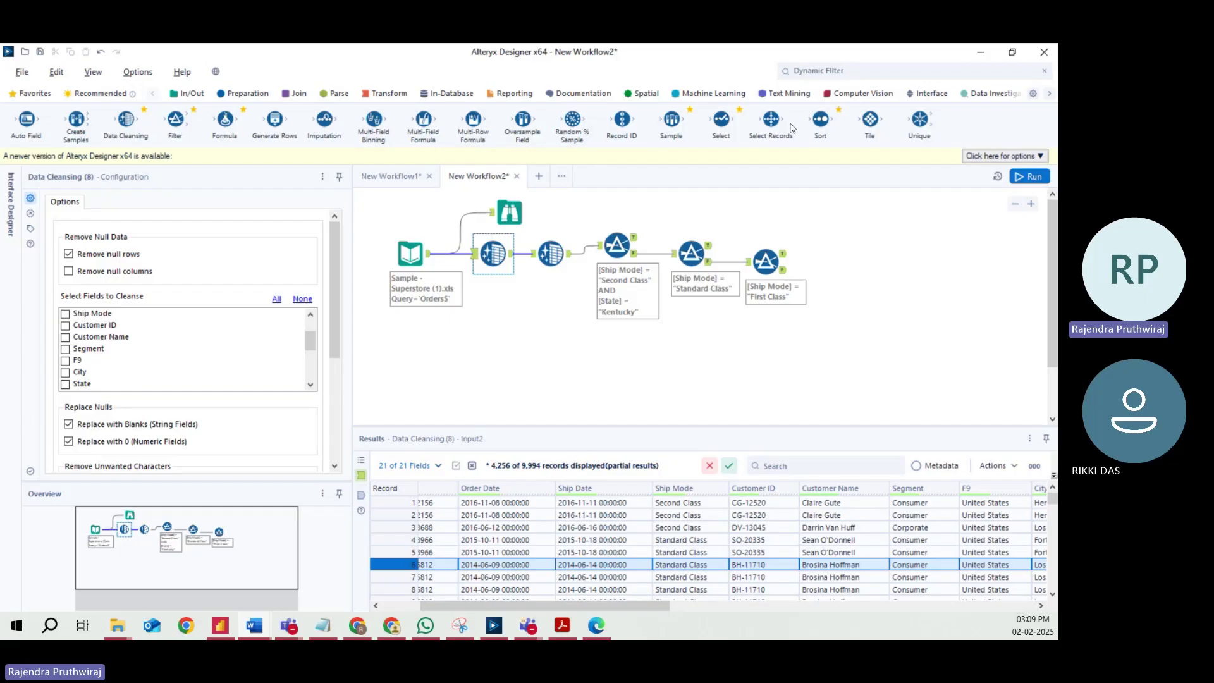
Add a Select tool below the Data Cleansing tools, fed by the Input Data tool, and highlight its F9 field.
{"action": "left_click_drag", "start_coordinate": [722, 120], "coordinate": [512, 307]}
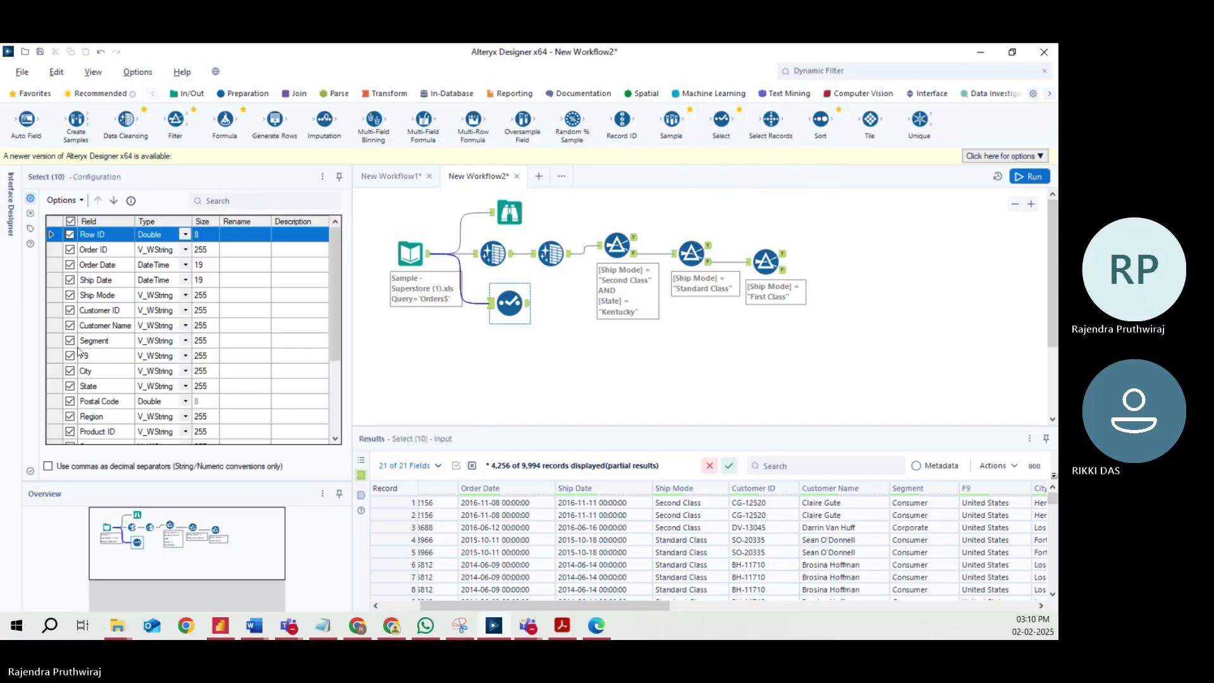
{"action": "left_click", "coordinate": [71, 355]}
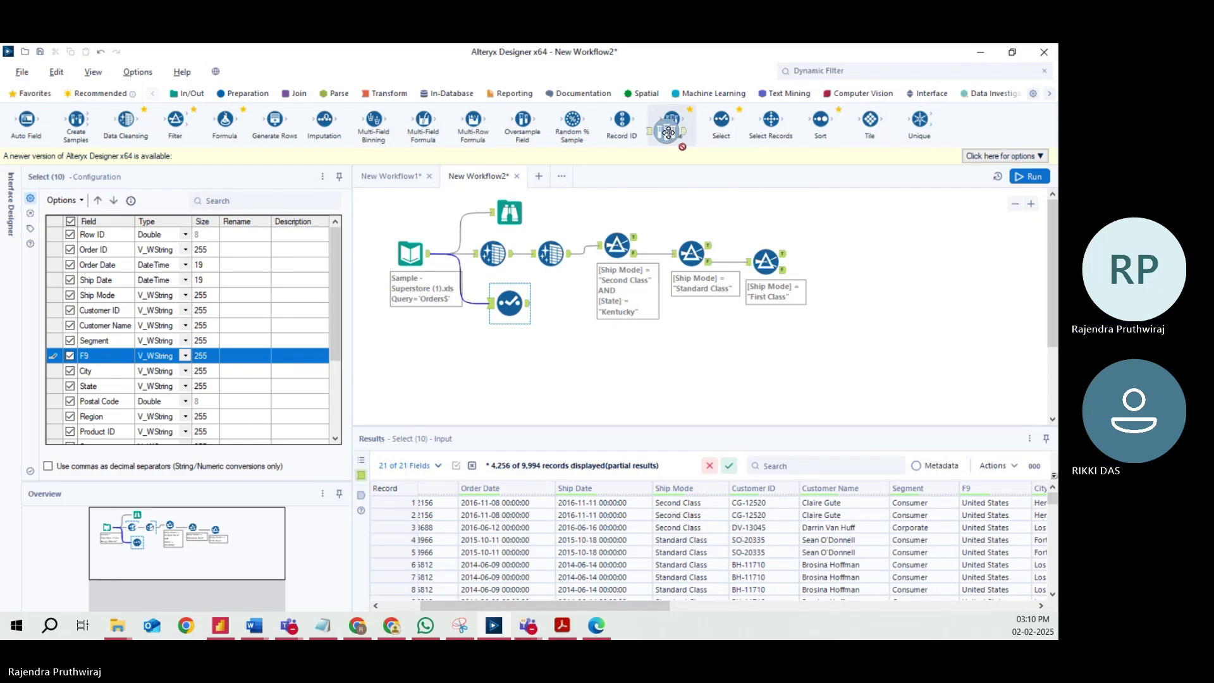
Add a Sample tool below the Select tool, connect it to the Input Data tool and open its output.
{"action": "left_click_drag", "start_coordinate": [671, 124], "coordinate": [512, 350]}
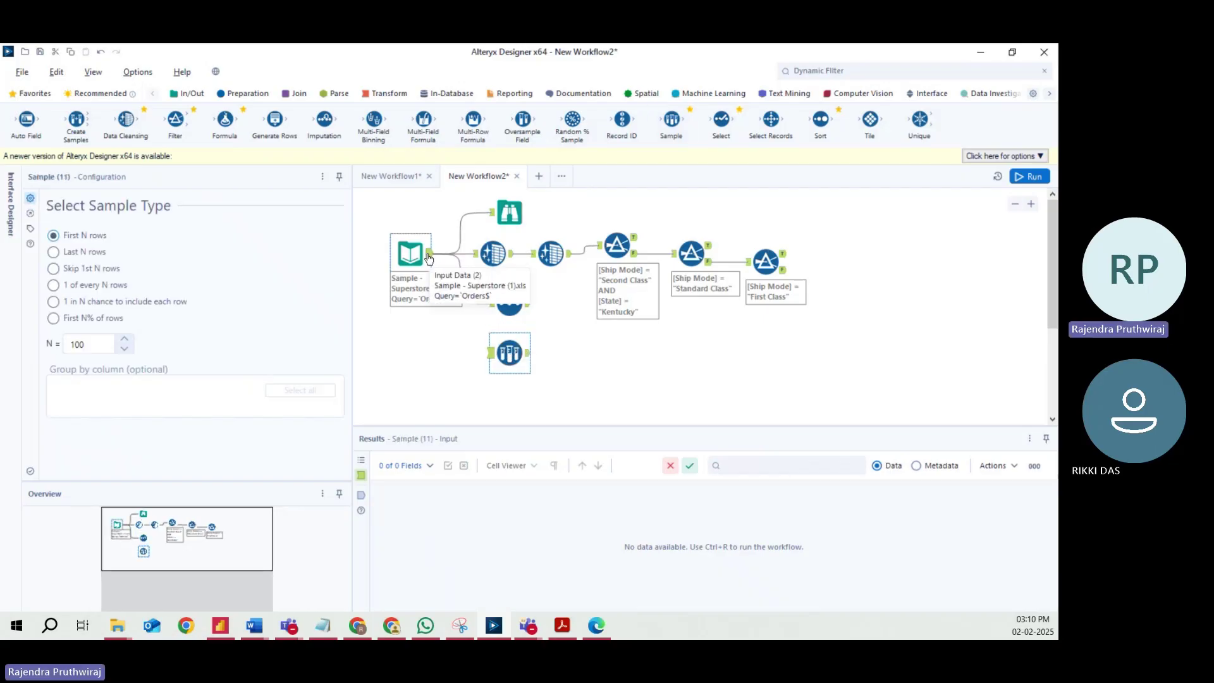
{"action": "left_click_drag", "start_coordinate": [430, 255], "coordinate": [492, 356]}
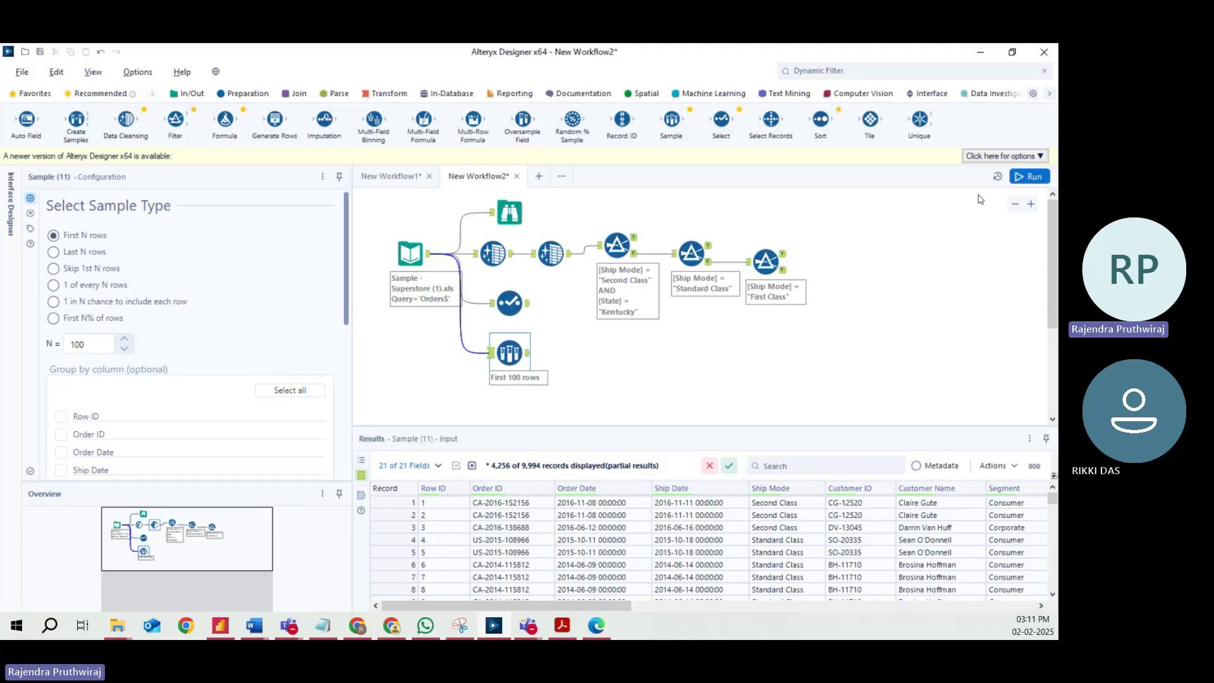
{"action": "left_click", "coordinate": [531, 359]}
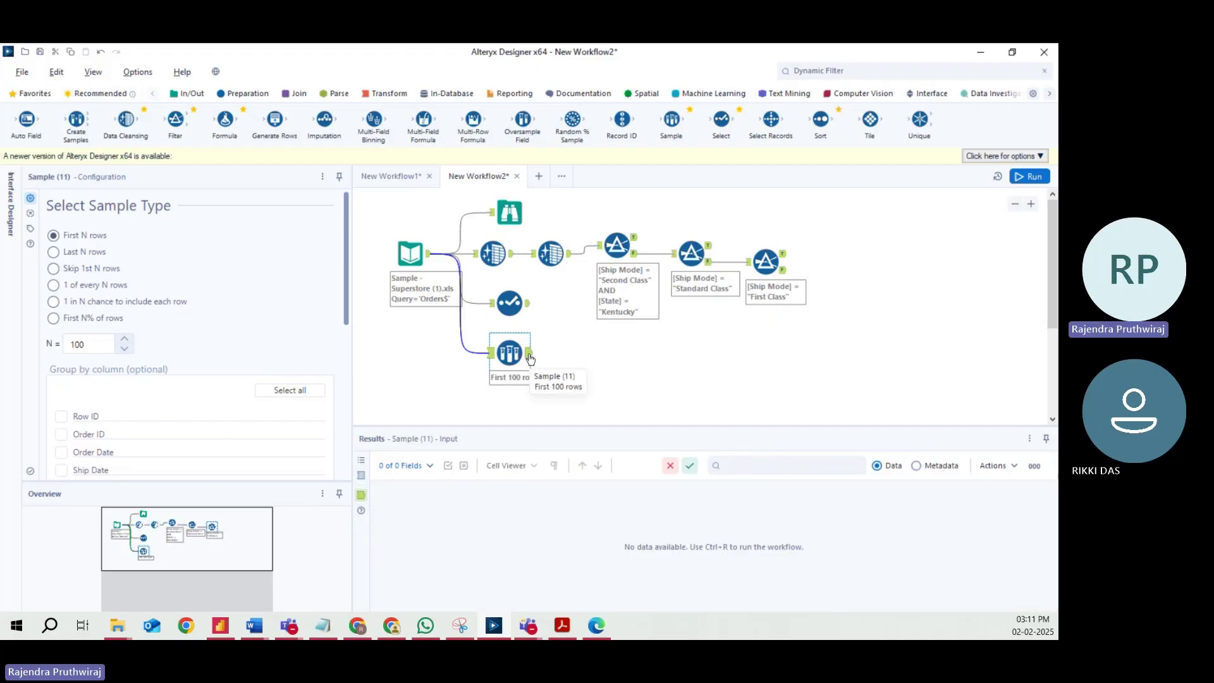
{"action": "left_click", "coordinate": [530, 359]}
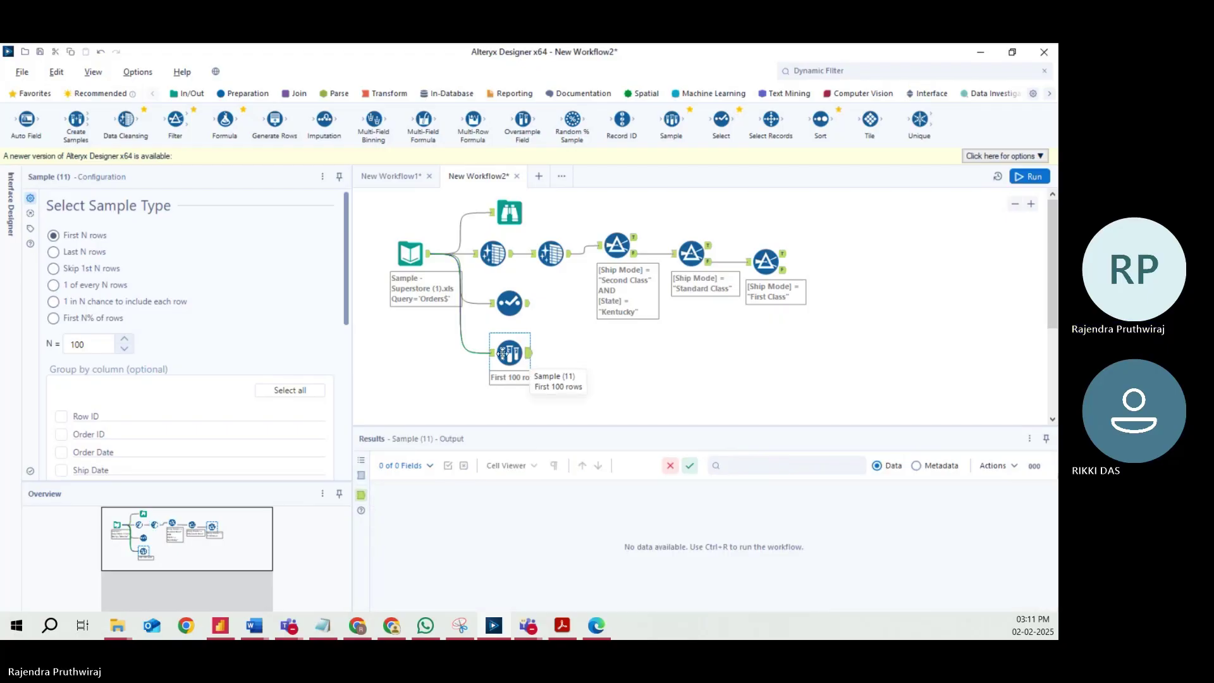
Run the workflow with the Sample tool set to the first 100 rows and browse the Sample tool's output records.
{"action": "left_click", "coordinate": [77, 345]}
{"action": "double_click", "coordinate": [77, 344]}
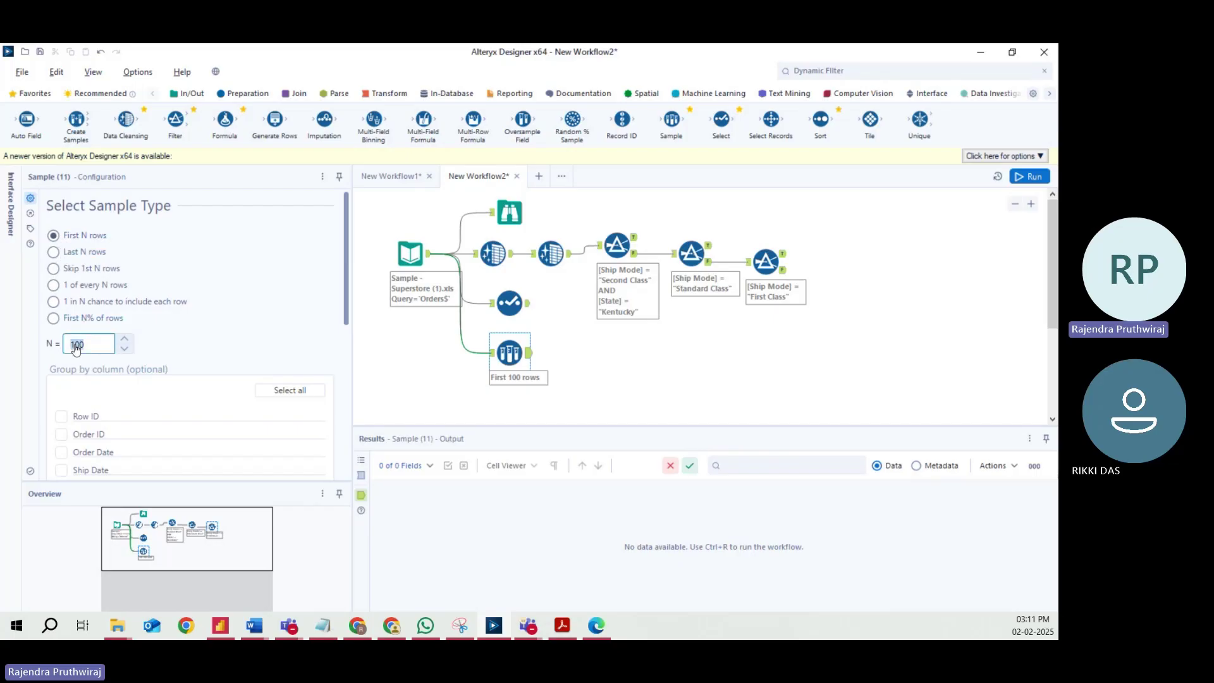
{"action": "left_click", "coordinate": [1040, 178]}
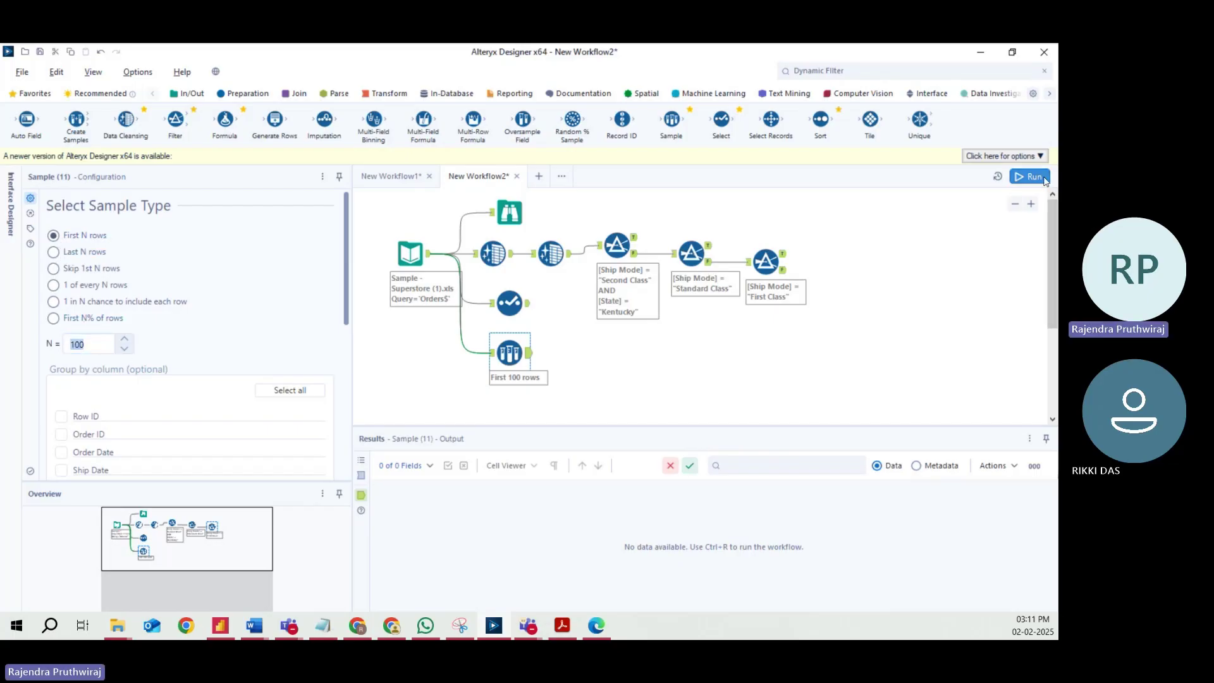
{"action": "left_click", "coordinate": [527, 355]}
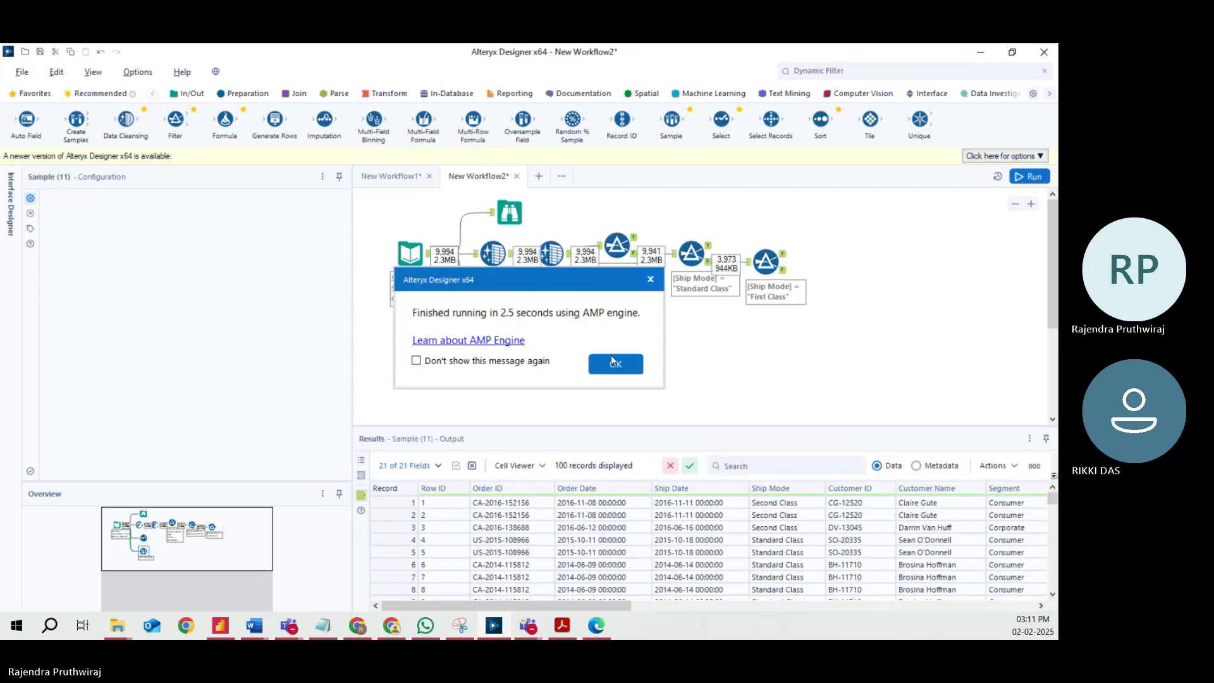
{"action": "left_click", "coordinate": [613, 363]}
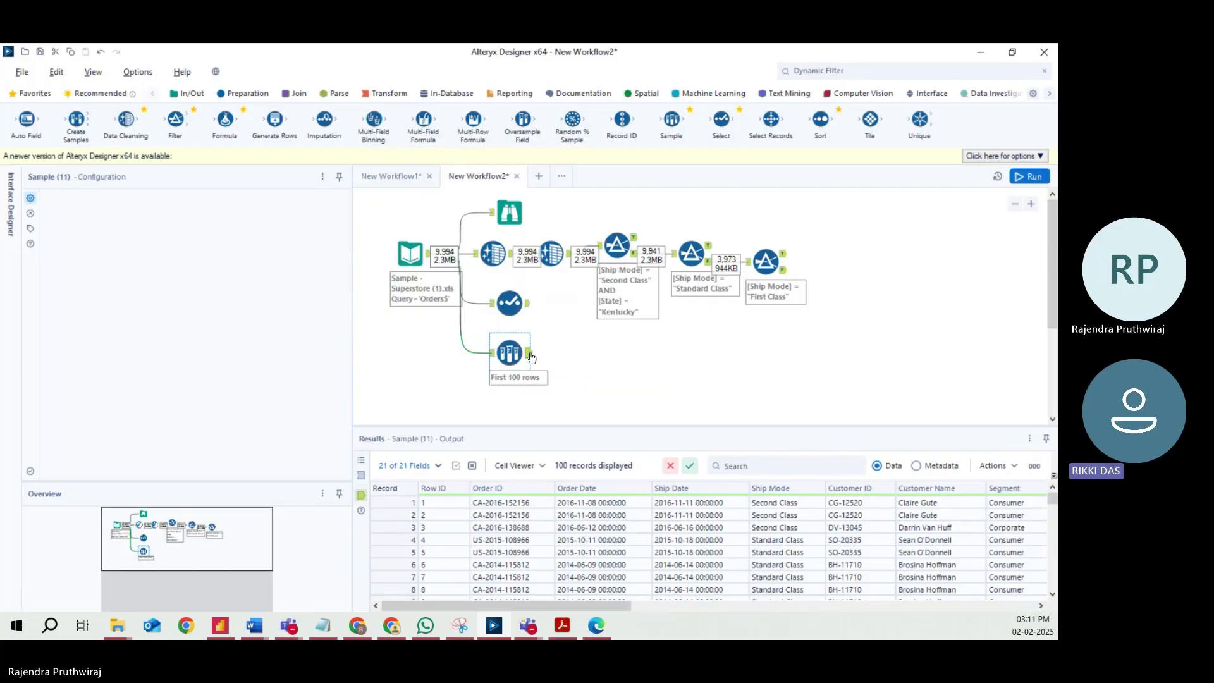
{"action": "left_click", "coordinate": [531, 358]}
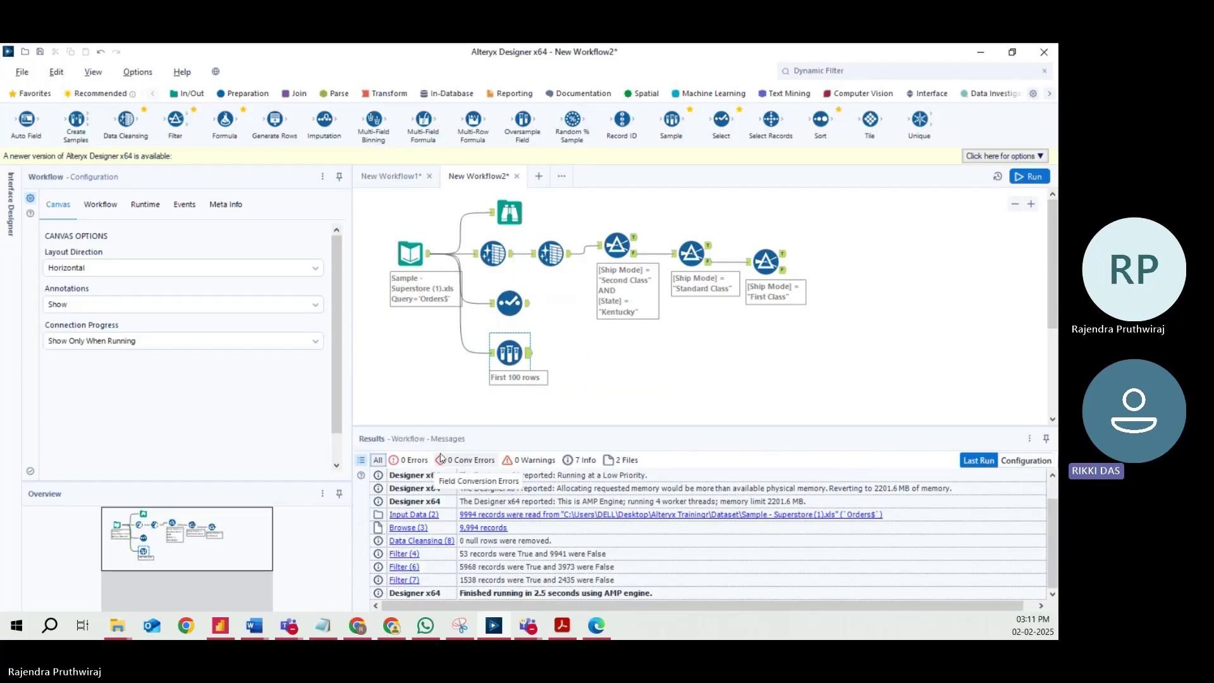
{"action": "left_click", "coordinate": [530, 358]}
{"action": "scroll", "coordinate": [520, 550], "scroll_direction": "down", "scroll_amount": 10}
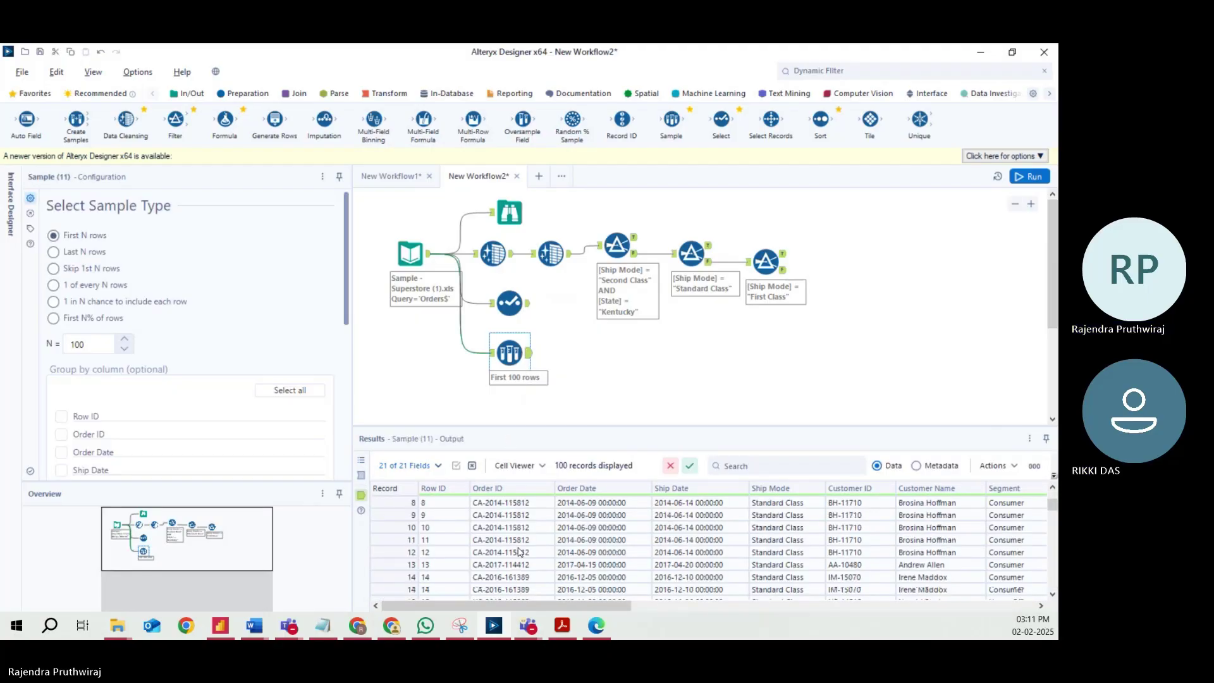
Switch the Sample tool to the last 100 rows, run the workflow and check its output from the first to the last record.
{"action": "double_click", "coordinate": [89, 345]}
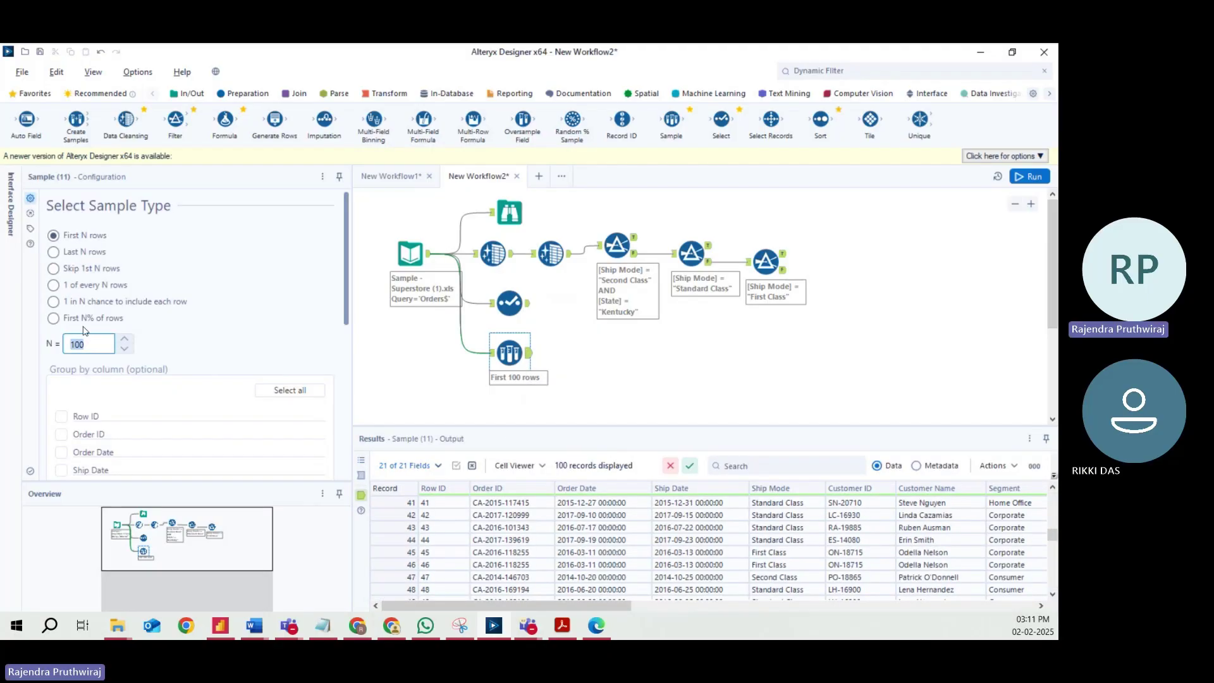
{"action": "left_click", "coordinate": [71, 256]}
{"action": "left_click", "coordinate": [1027, 178]}
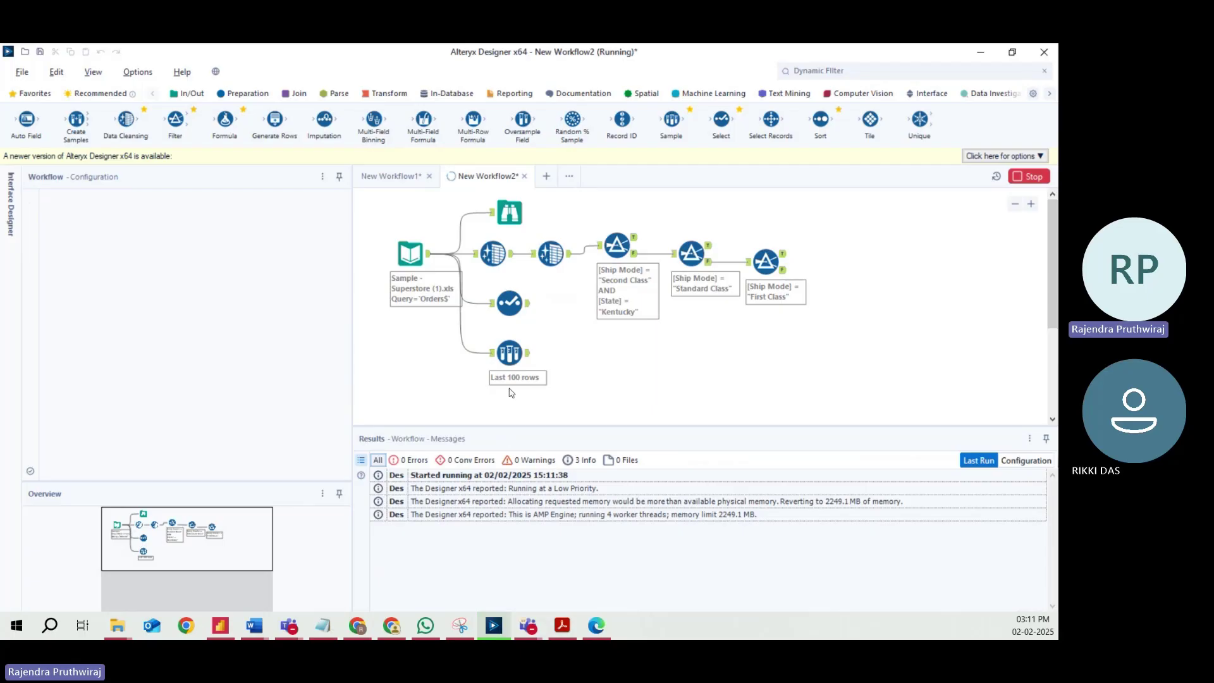
{"action": "left_click", "coordinate": [528, 353]}
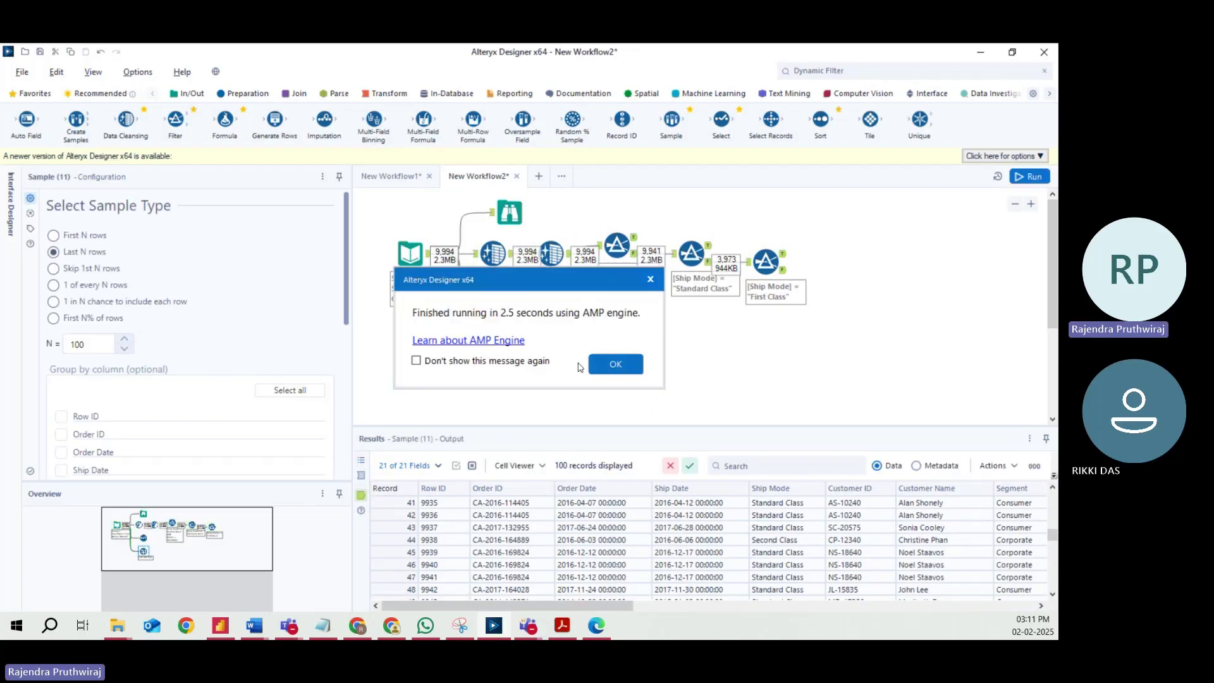
{"action": "scroll", "coordinate": [493, 565], "scroll_direction": "up", "scroll_amount": 13}
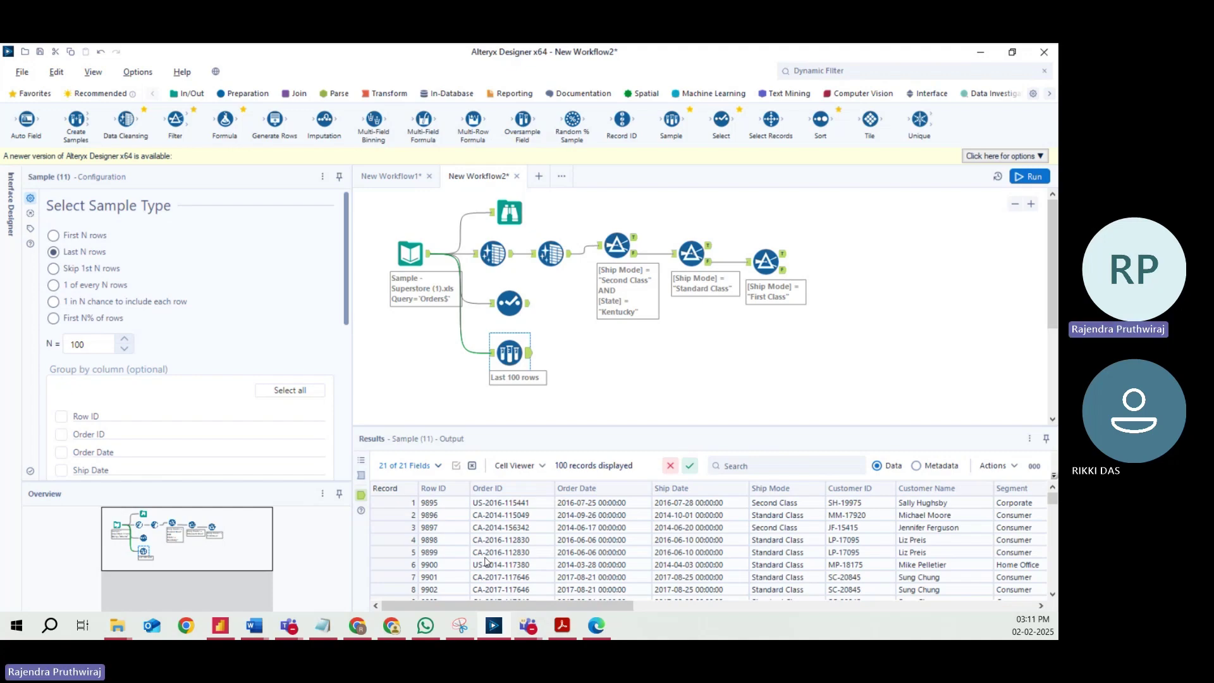
{"action": "left_click_drag", "start_coordinate": [1053, 503], "coordinate": [1052, 591]}
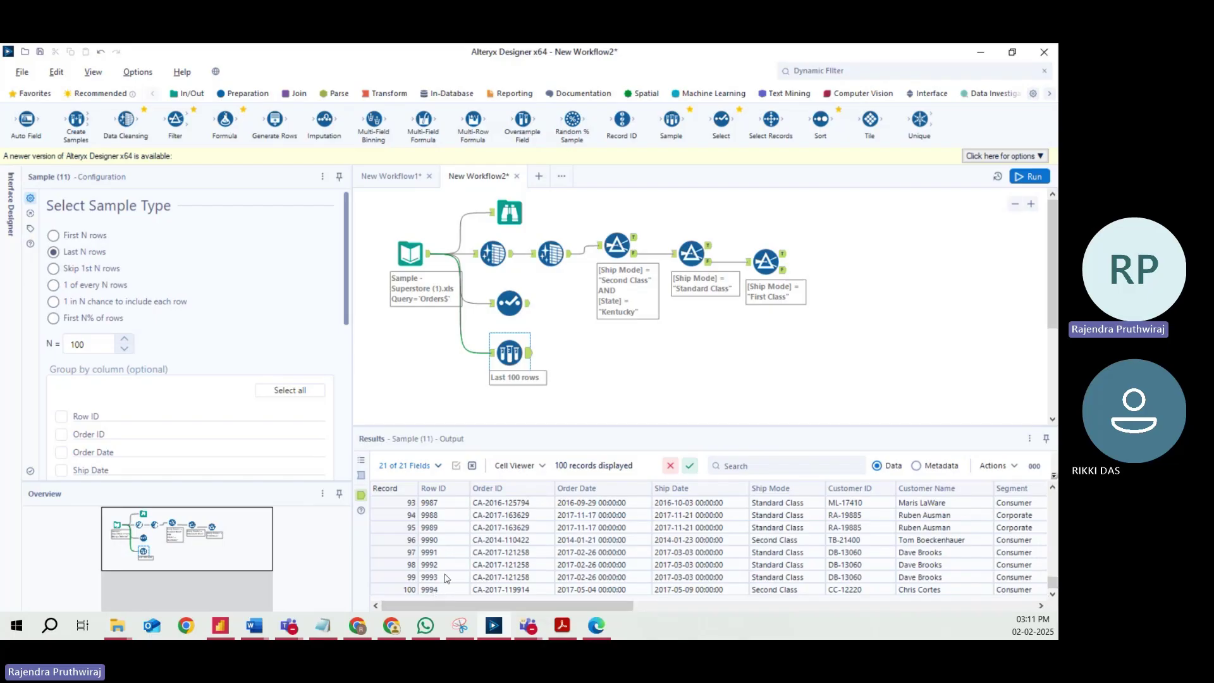
{"action": "scroll", "coordinate": [449, 571], "scroll_direction": "up", "scroll_amount": 9}
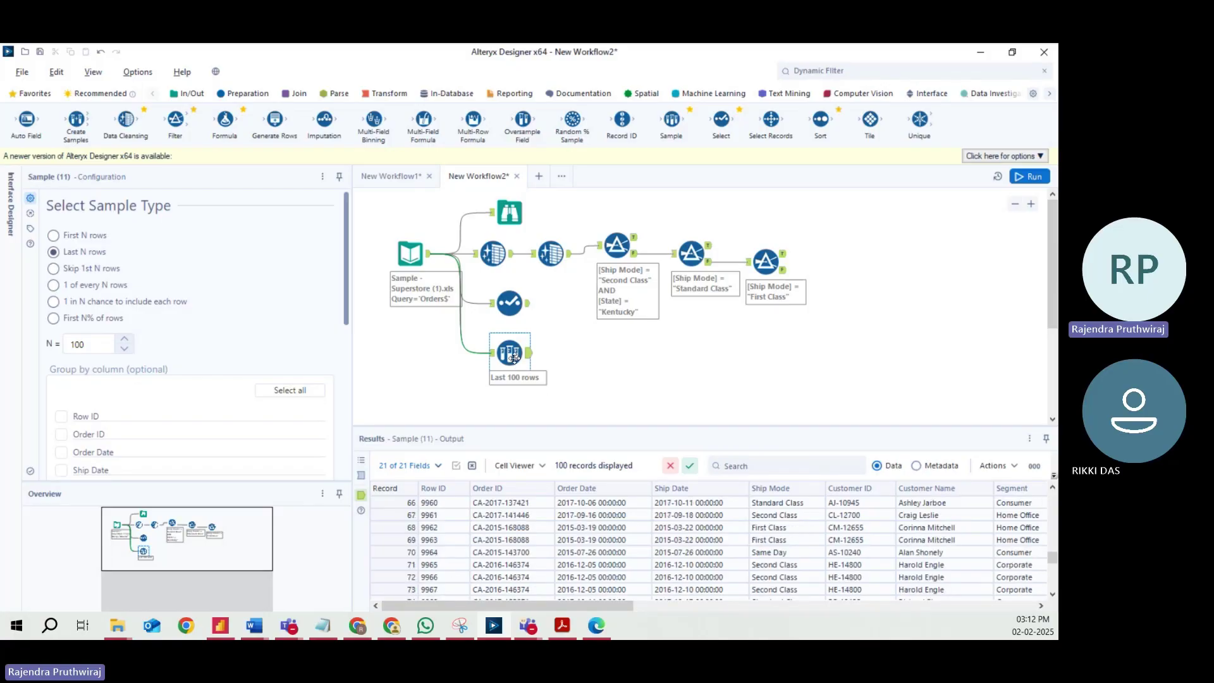
Set the Sample tool to skip the first 5 rows, run the workflow and highlight the first two records of its output.
{"action": "left_click_drag", "start_coordinate": [512, 361], "coordinate": [504, 369]}
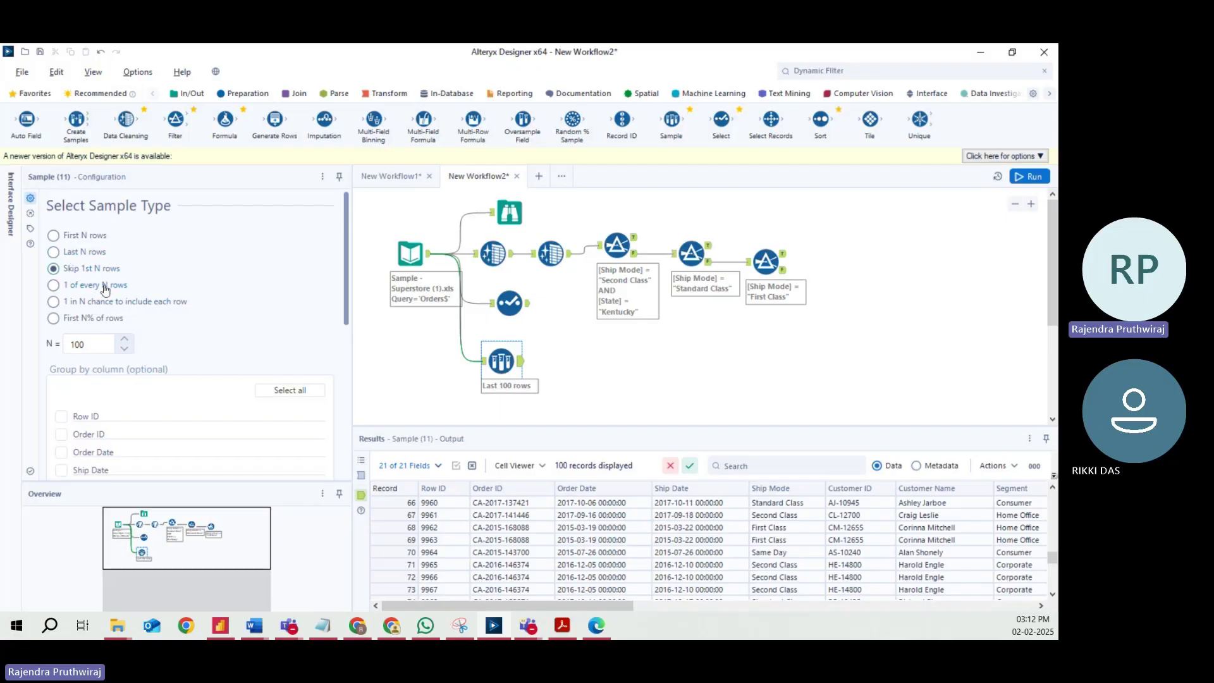
{"action": "double_click", "coordinate": [76, 344]}
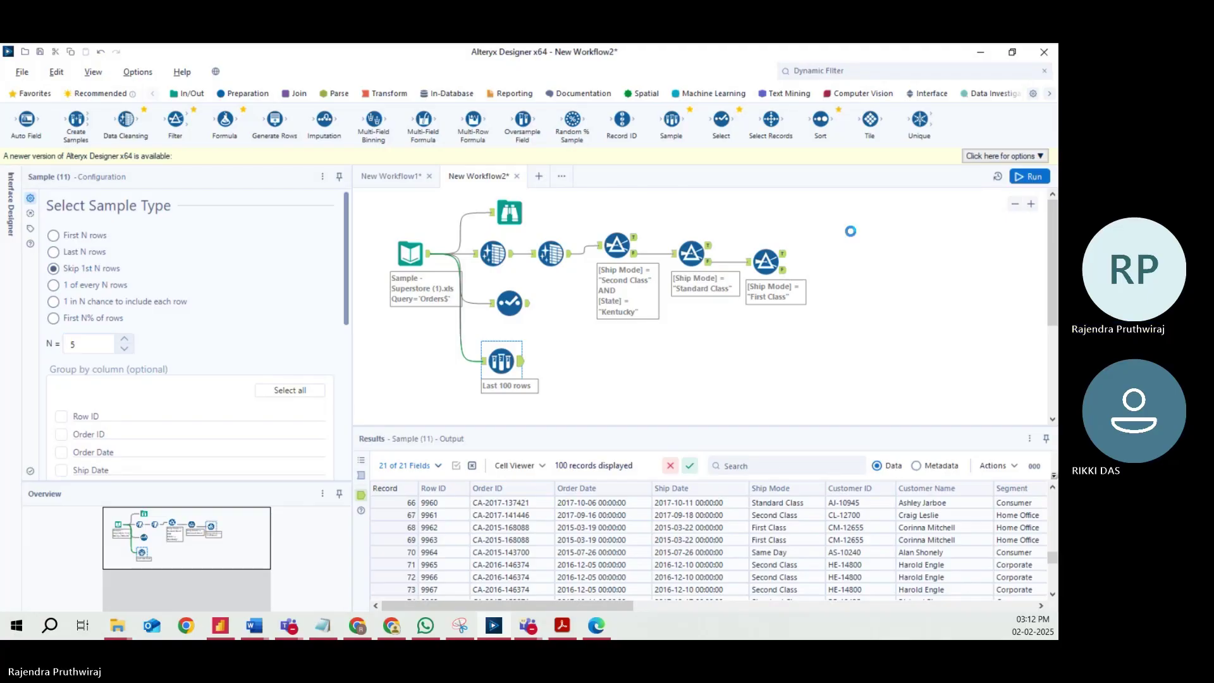
{"action": "left_click", "coordinate": [809, 284]}
{"action": "key", "text": "ctrl+r"}
{"action": "left_click", "coordinate": [534, 370]}
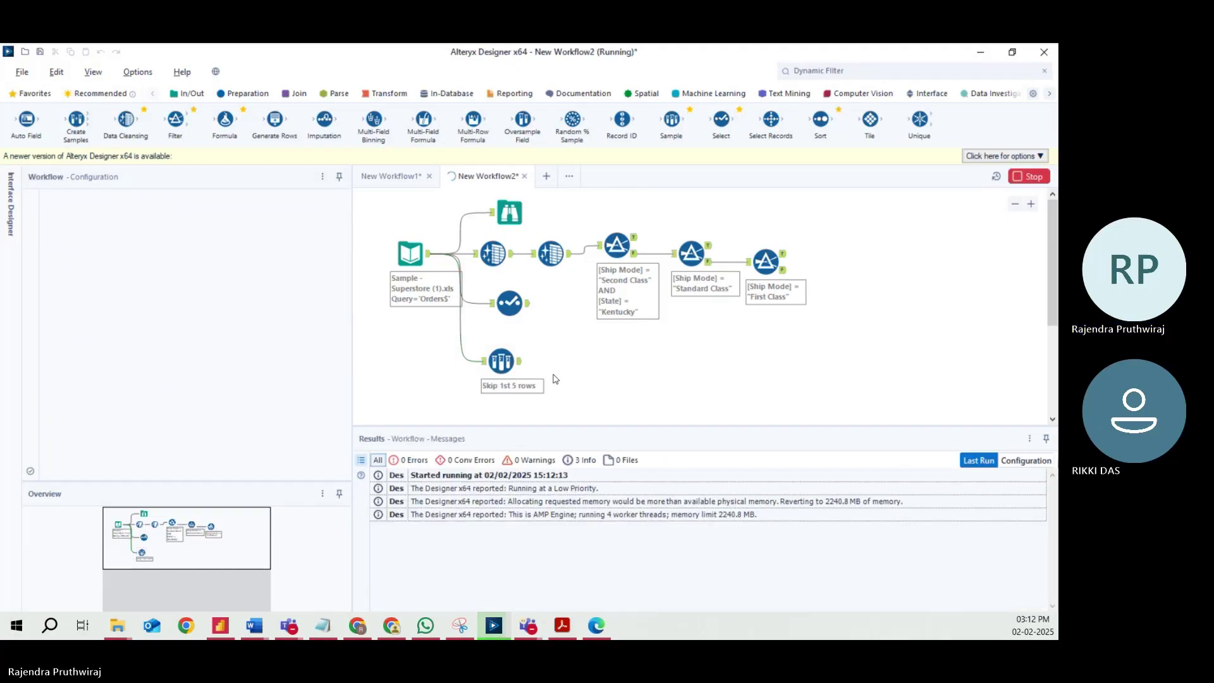
{"action": "left_click", "coordinate": [519, 362]}
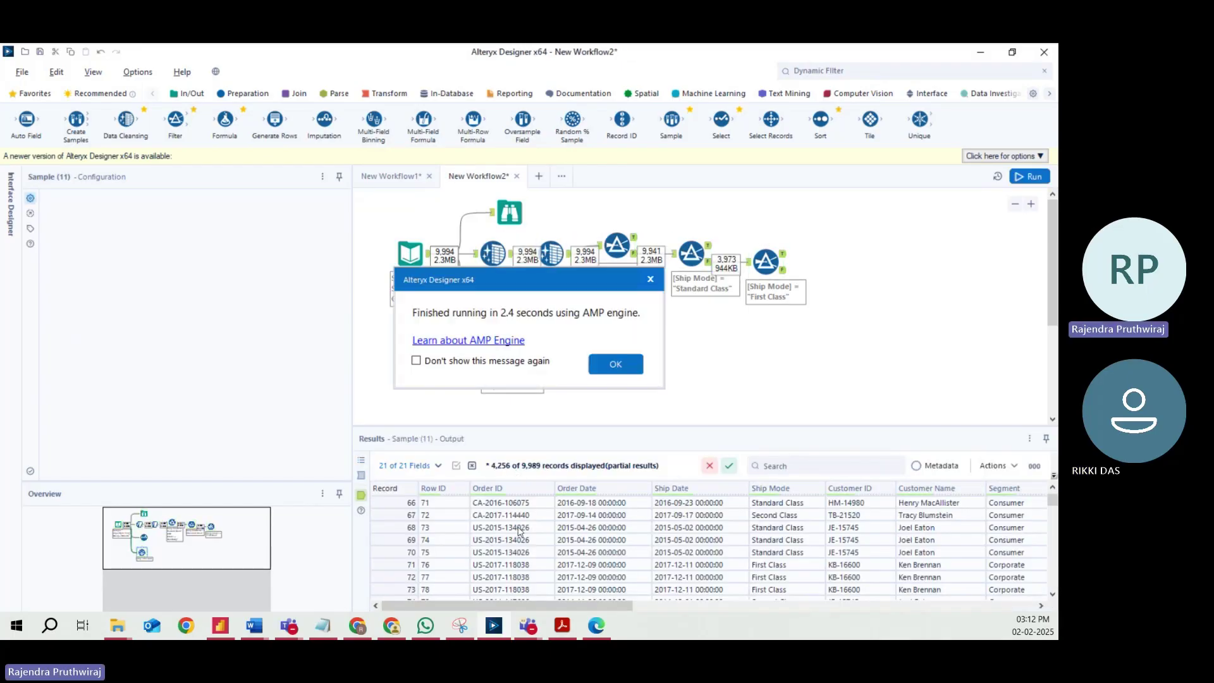
{"action": "left_click", "coordinate": [613, 361]}
{"action": "scroll", "coordinate": [481, 554], "scroll_direction": "up", "scroll_amount": 20}
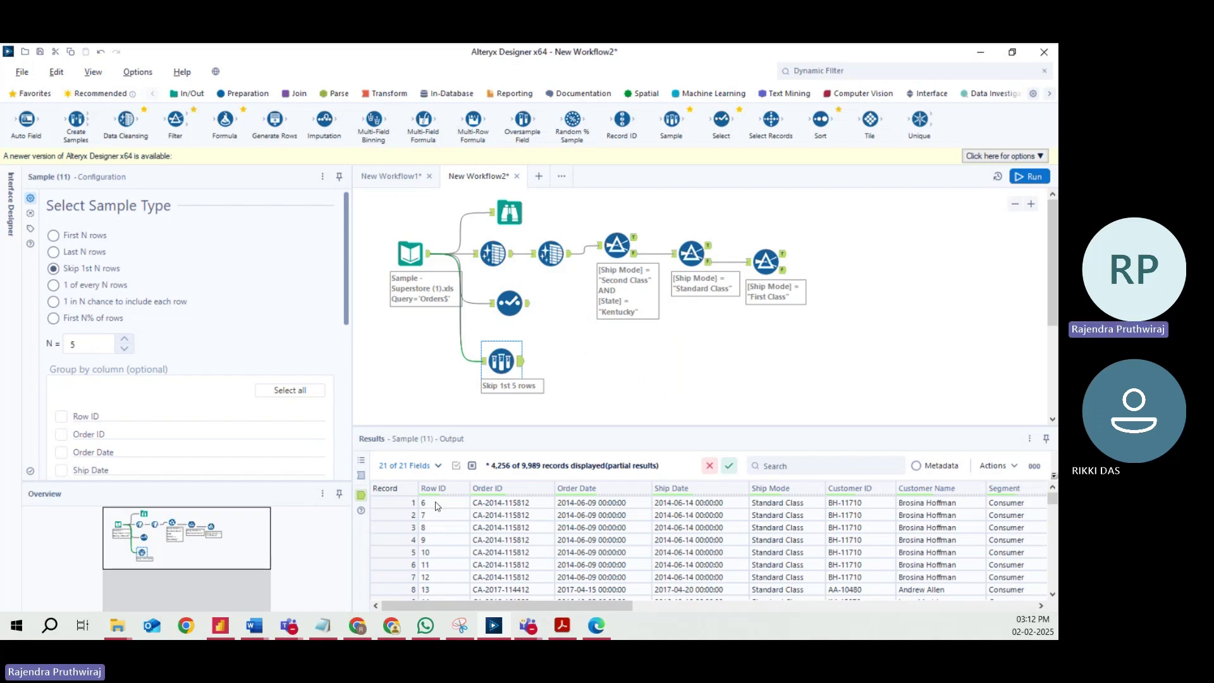
{"action": "left_click_drag", "start_coordinate": [435, 505], "coordinate": [893, 514]}
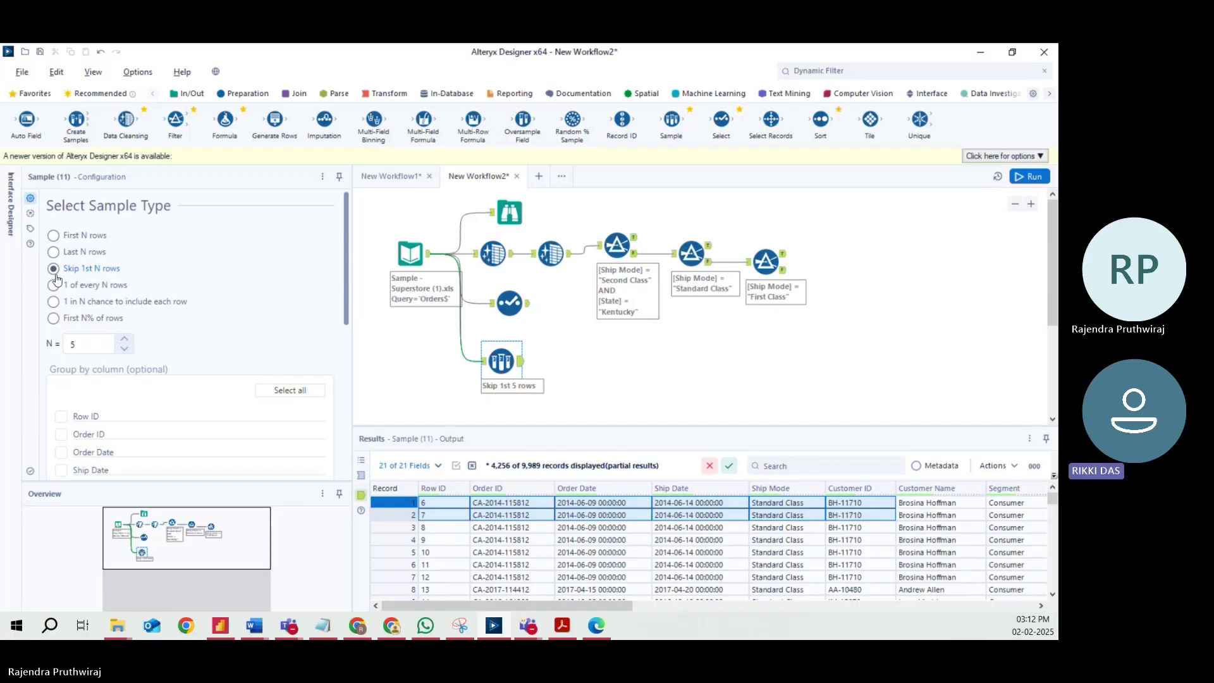
Set the Sample tool to 1 of every 5 rows, run the workflow, view its output and suppress future run-finished messages.
{"action": "left_click", "coordinate": [93, 289]}
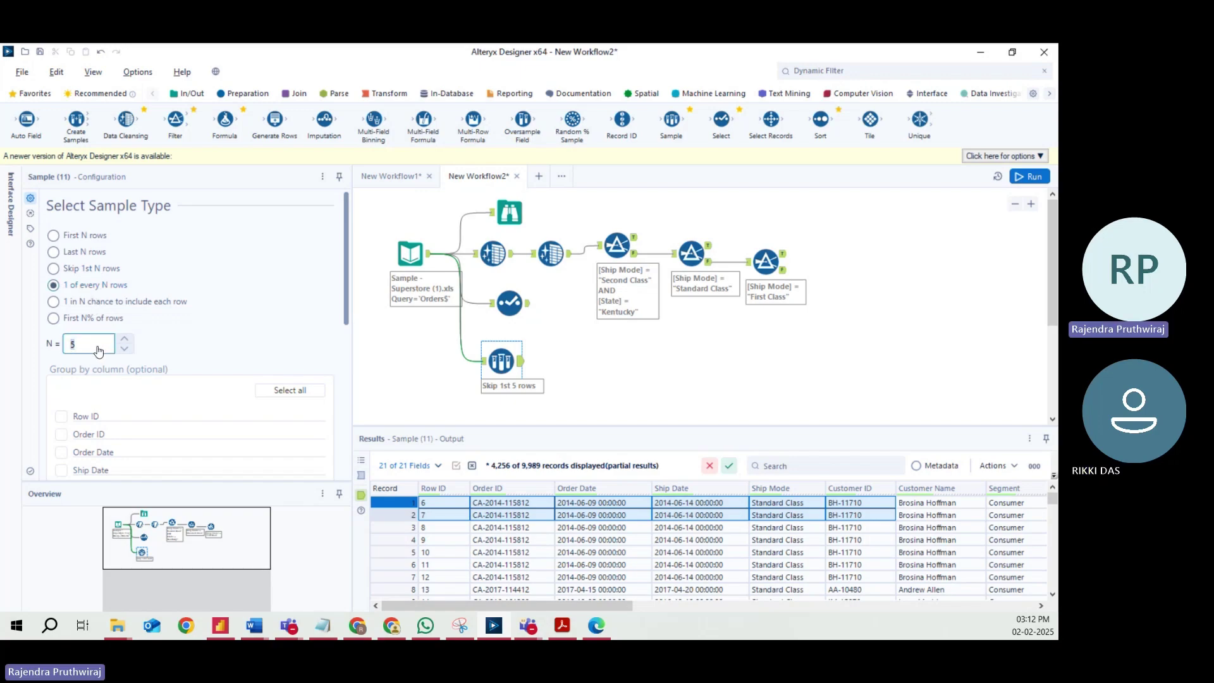
{"action": "left_click_drag", "start_coordinate": [100, 351], "coordinate": [68, 349]}
{"action": "type", "text": "1"}
{"action": "key", "text": "BackSpace"}
{"action": "type", "text": "5"}
{"action": "left_click", "coordinate": [1034, 177]}
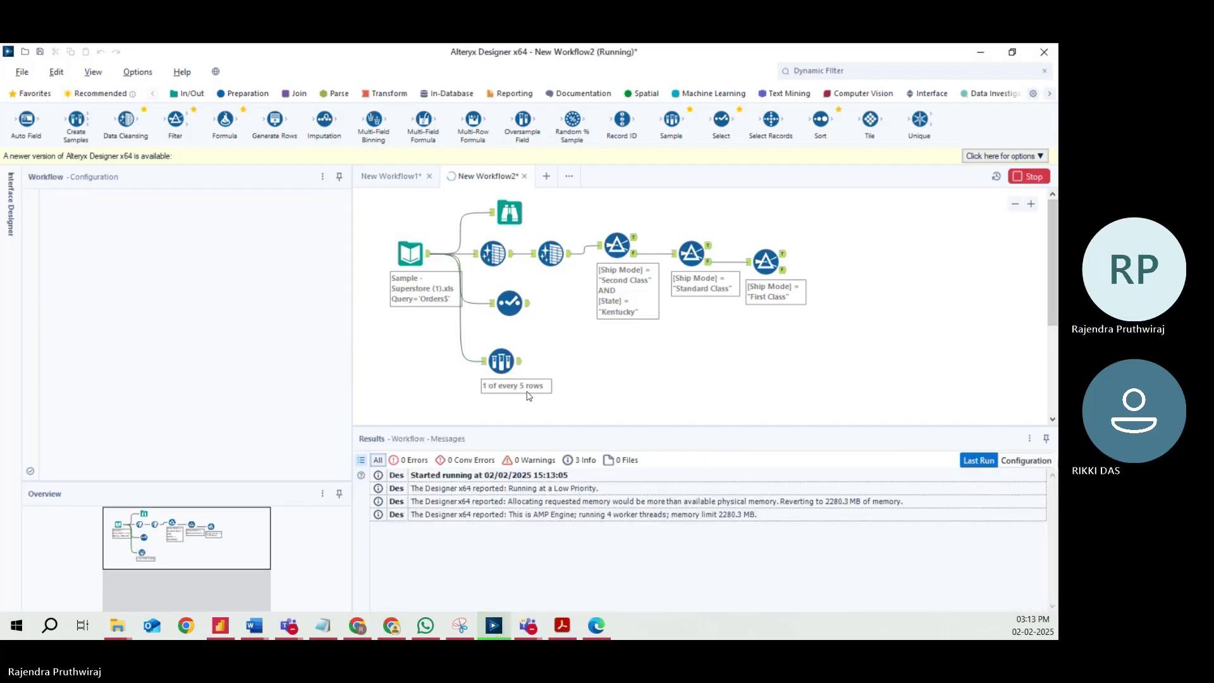
{"action": "left_click", "coordinate": [520, 364]}
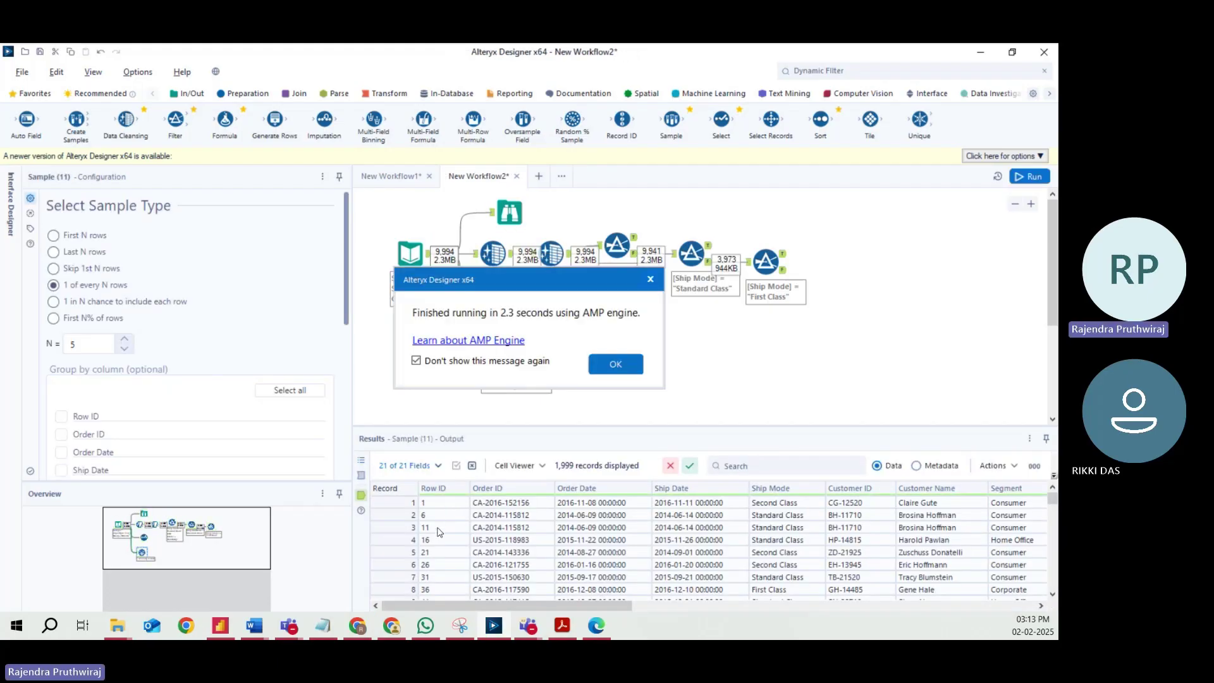
{"action": "left_click", "coordinate": [617, 366]}
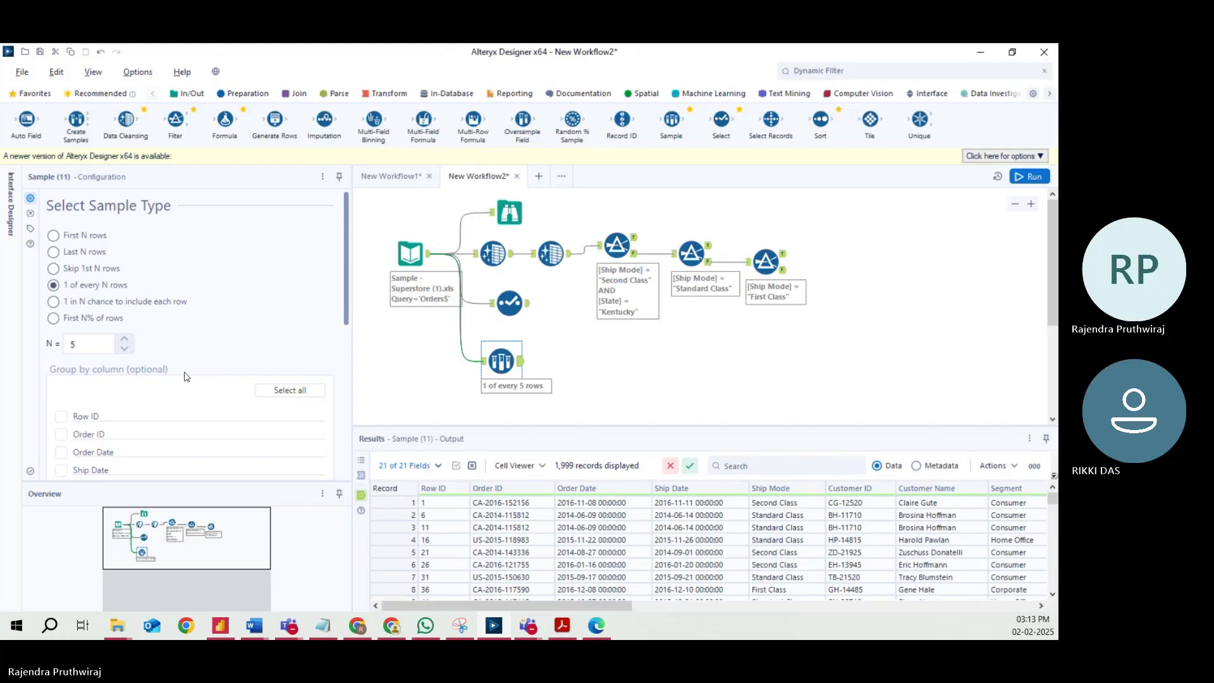
Set the Sample tool to a 1 in 5 chance of including each row, run the workflow and inspect the sampled Row IDs.
{"action": "left_click", "coordinate": [74, 305]}
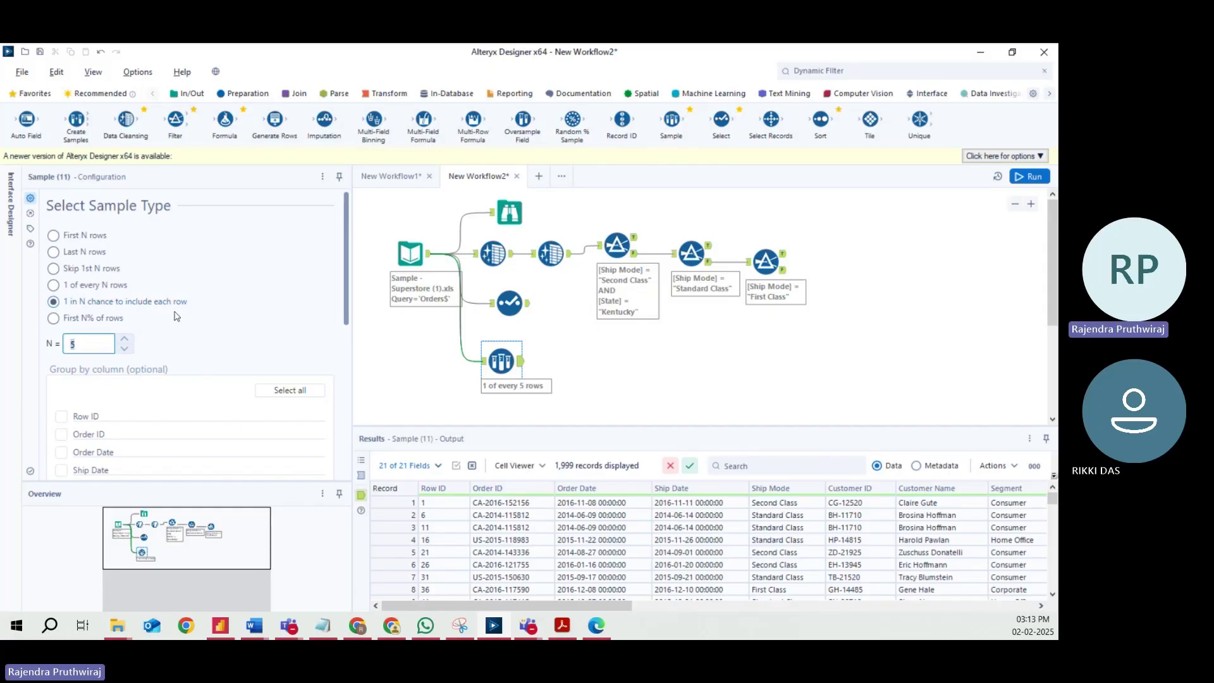
{"action": "left_click", "coordinate": [1031, 177]}
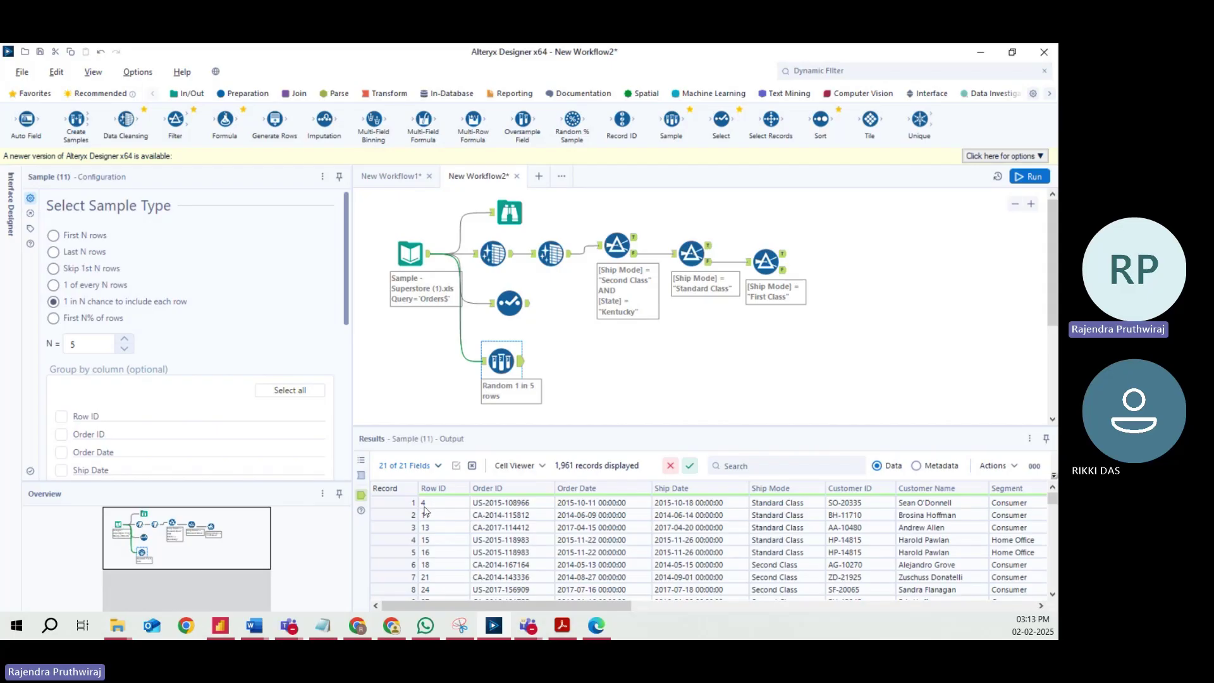
{"action": "left_click", "coordinate": [434, 539]}
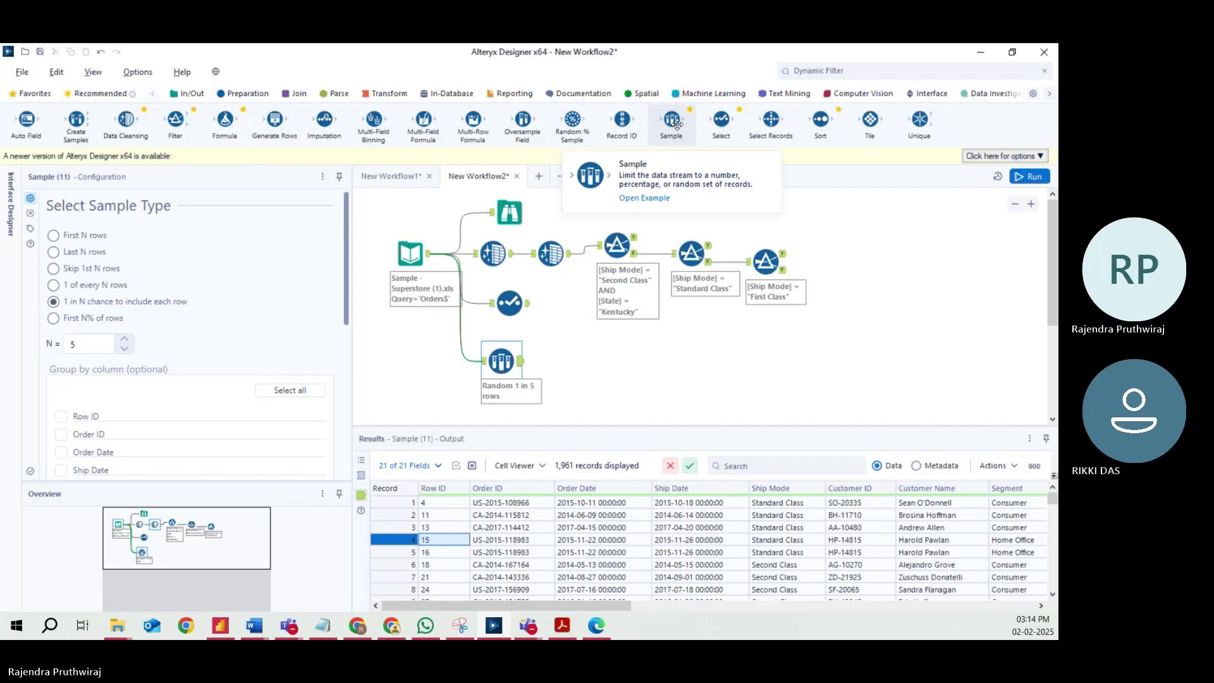
Open the Sample tool's example workflow, enlarge its canvas and read the explanation of Random 1 in N Chance for Each Row.
{"action": "left_click", "coordinate": [653, 198]}
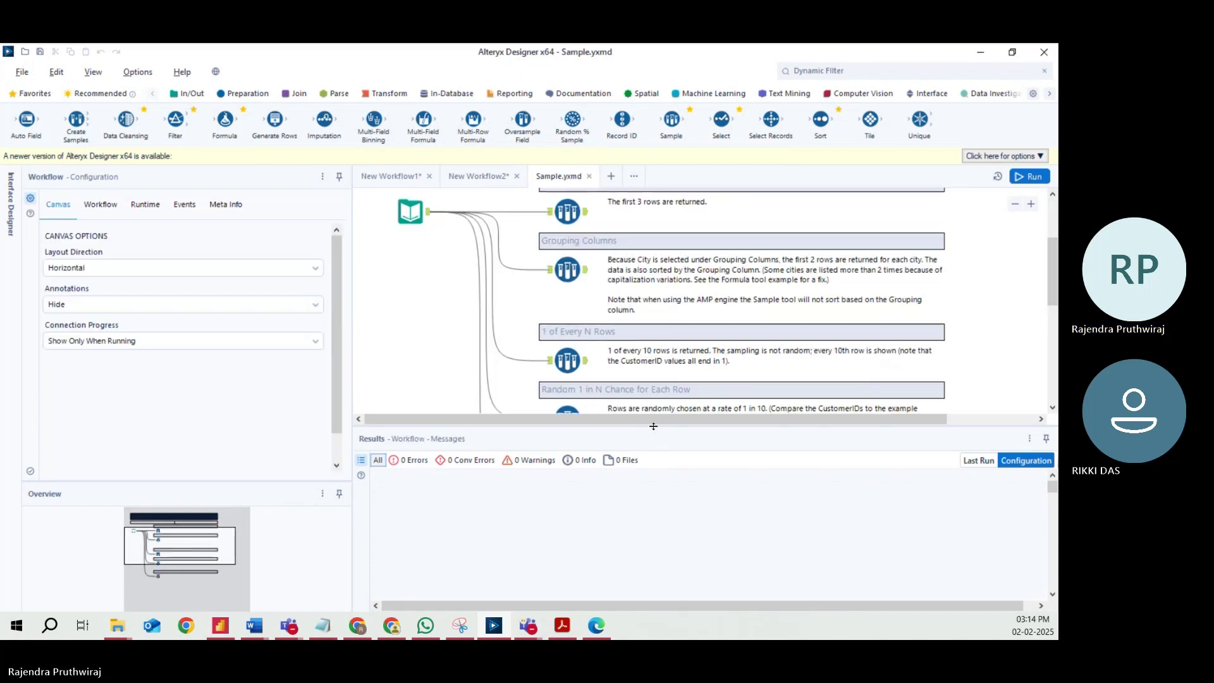
{"action": "left_click_drag", "start_coordinate": [658, 507], "coordinate": [658, 511]}
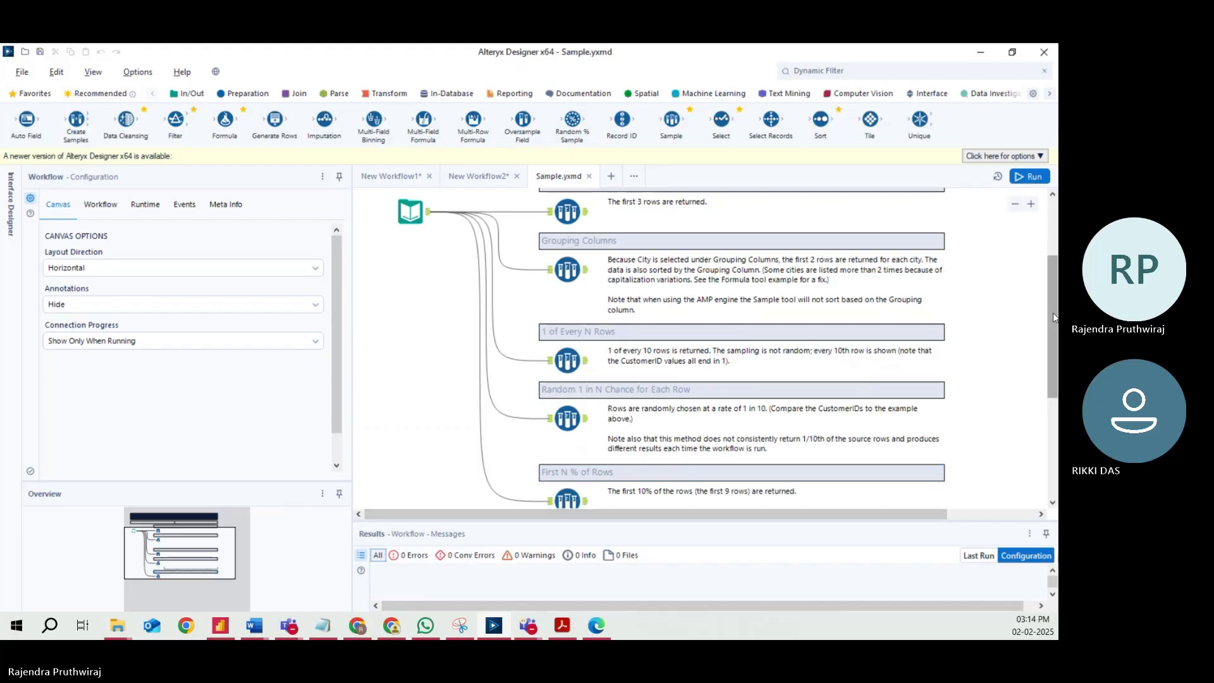
{"action": "left_click_drag", "start_coordinate": [1053, 310], "coordinate": [1053, 328]}
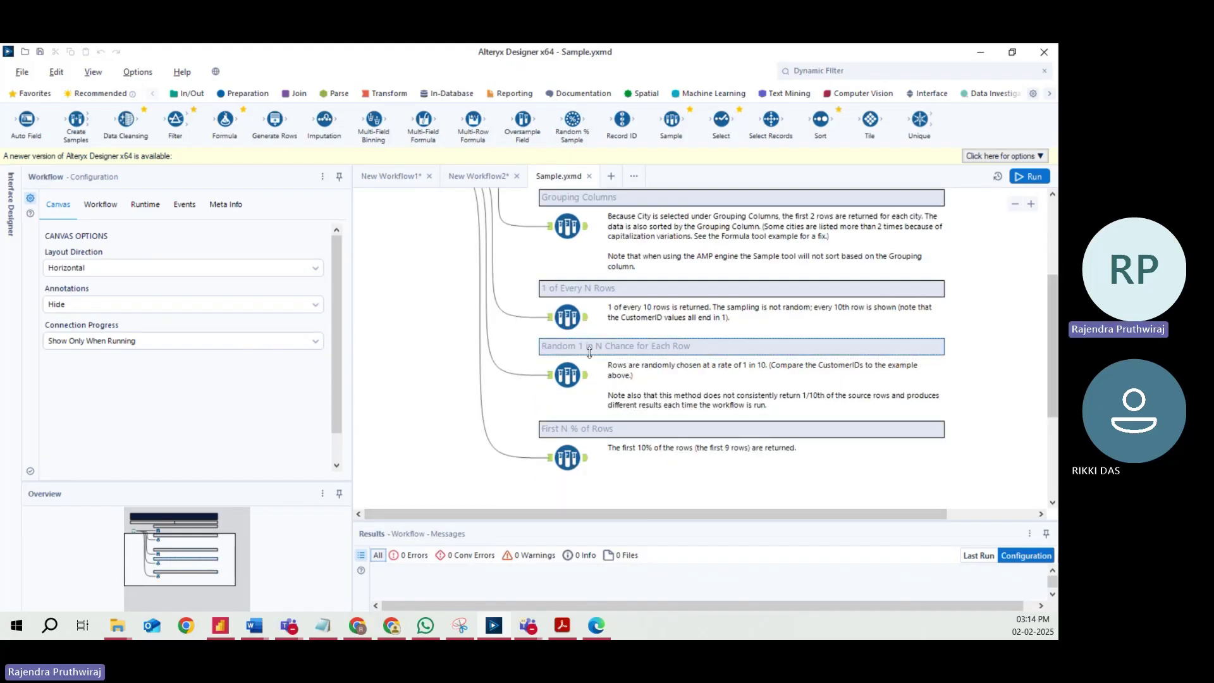
{"action": "left_click", "coordinate": [664, 370]}
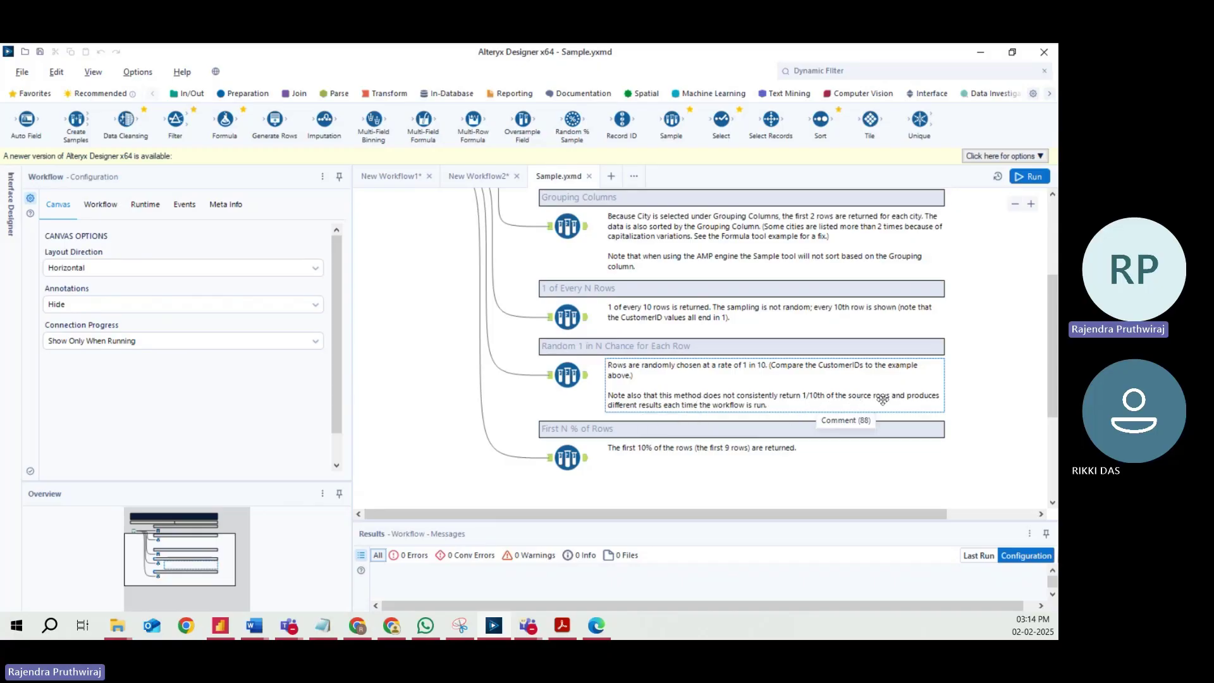
Run the example workflow and examine the input records of its Random 1 in N Chance Sample tool in an enlarged results area.
{"action": "left_click", "coordinate": [1031, 176]}
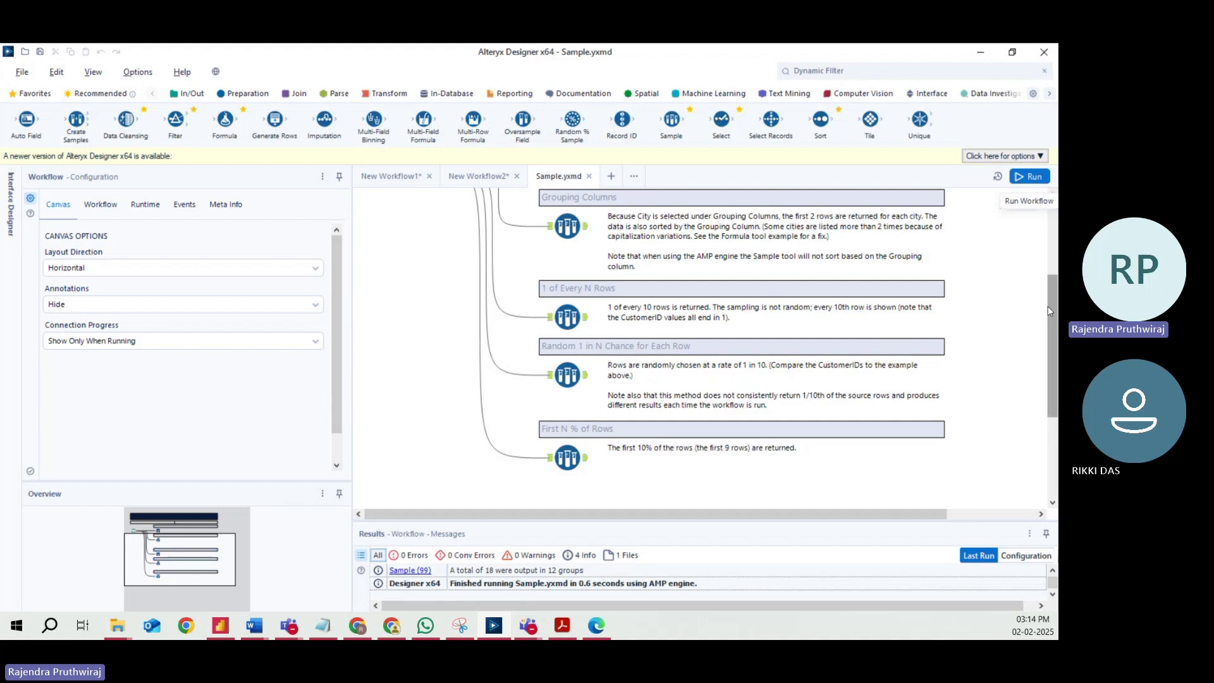
{"action": "scroll", "coordinate": [1048, 310], "scroll_direction": "up", "scroll_amount": 5}
{"action": "scroll", "coordinate": [520, 362], "scroll_direction": "down", "scroll_amount": 4}
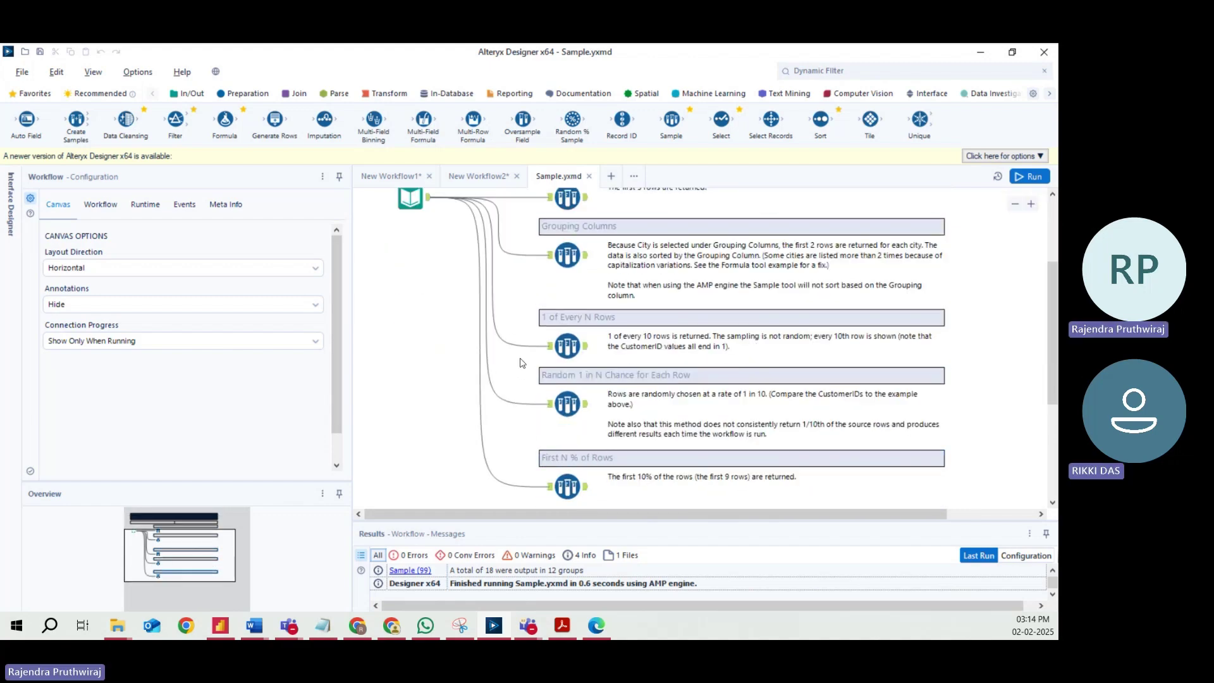
{"action": "left_click", "coordinate": [550, 410]}
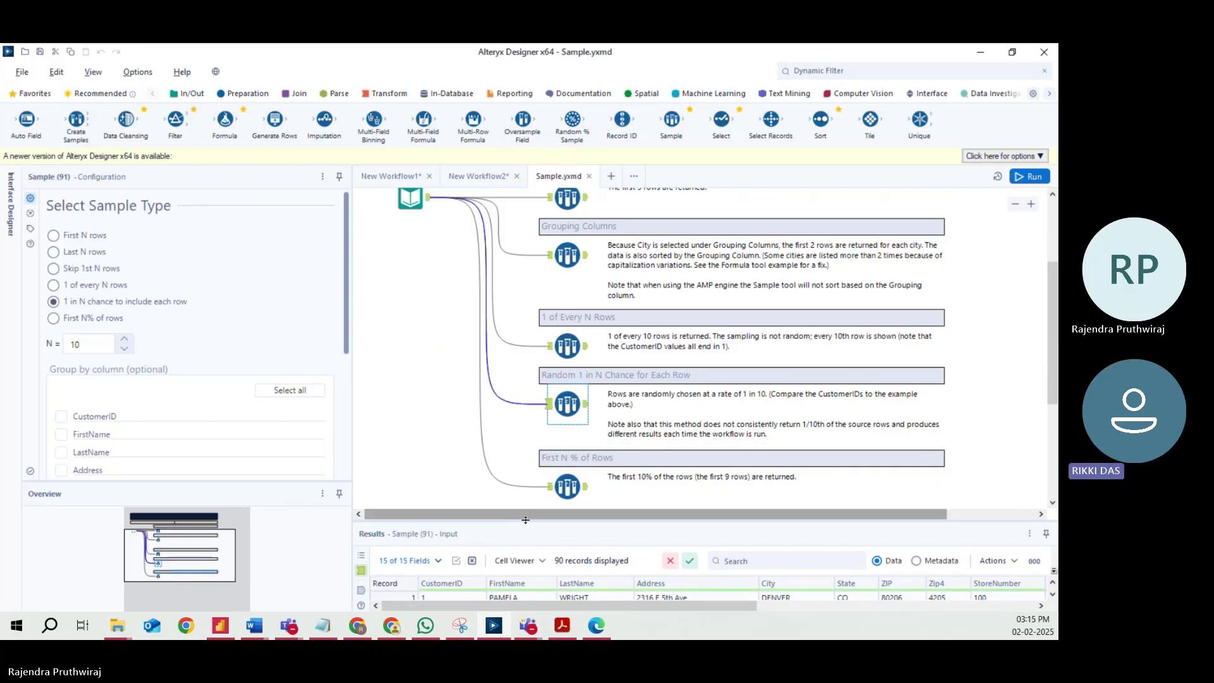
{"action": "left_click_drag", "start_coordinate": [525, 519], "coordinate": [523, 485]}
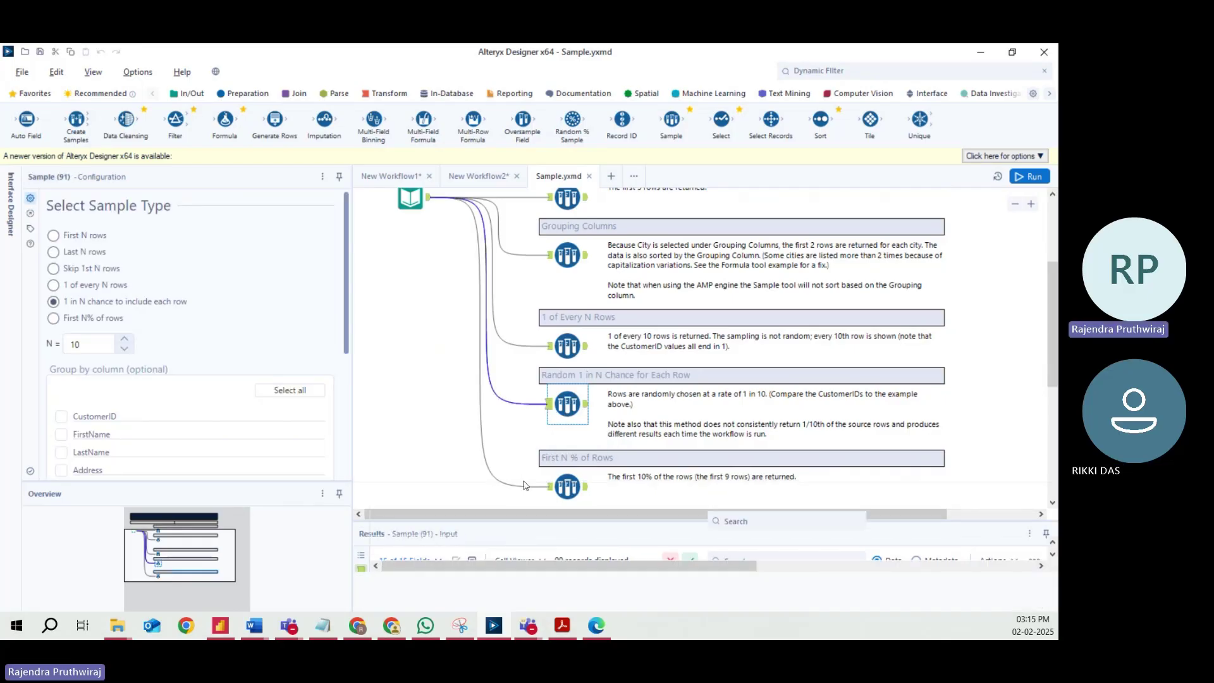
{"action": "scroll", "coordinate": [569, 478], "scroll_direction": "down", "scroll_amount": 2}
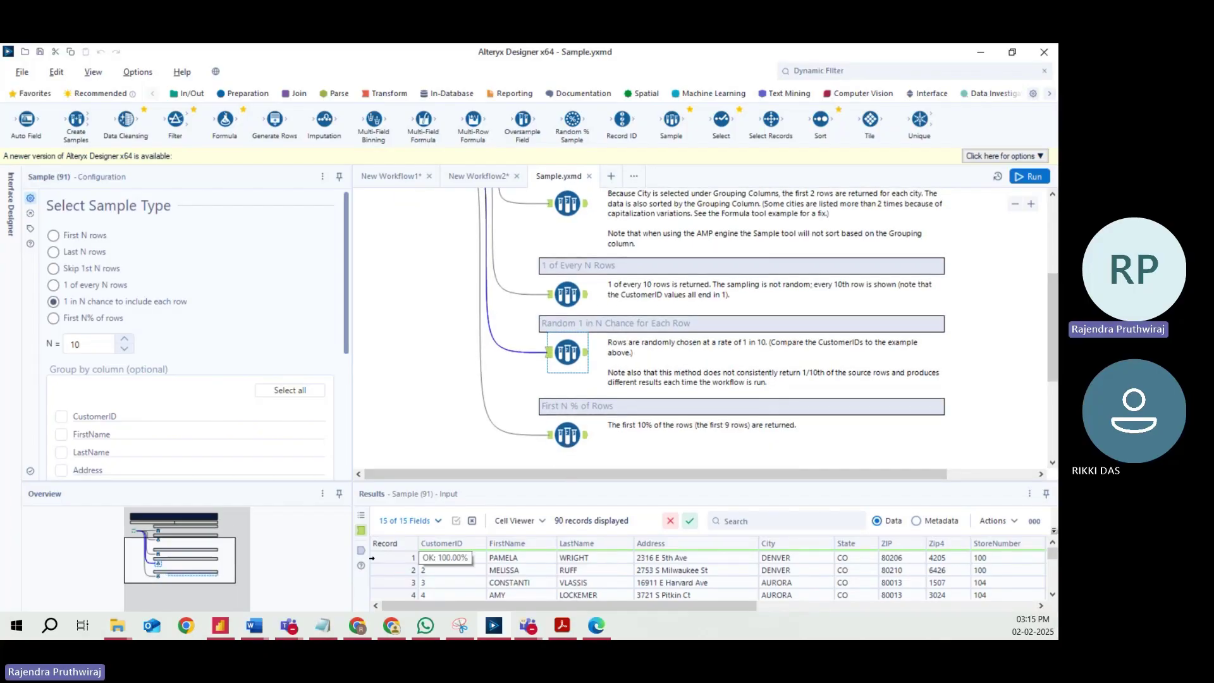
{"action": "scroll", "coordinate": [447, 571], "scroll_direction": "up", "scroll_amount": 3}
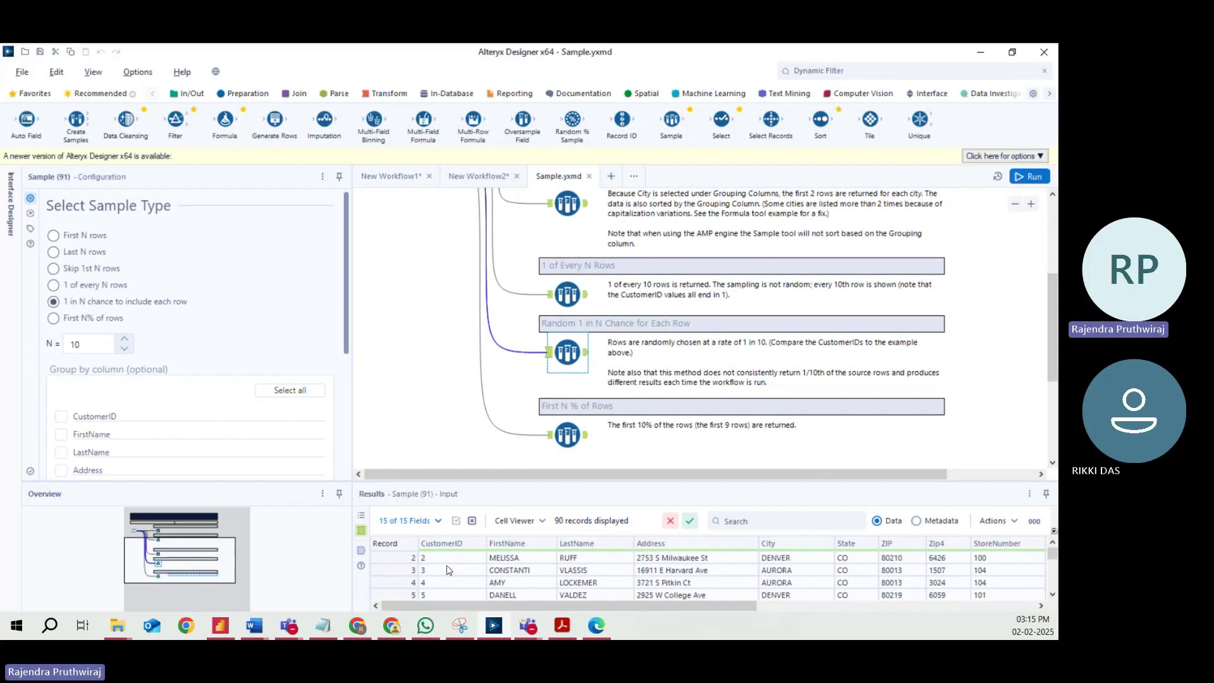
Compare the output with the input records of the Random 1 in N Chance Sample tool, reviewing the input through its last record.
{"action": "left_click", "coordinate": [361, 550]}
{"action": "left_click", "coordinate": [361, 530]}
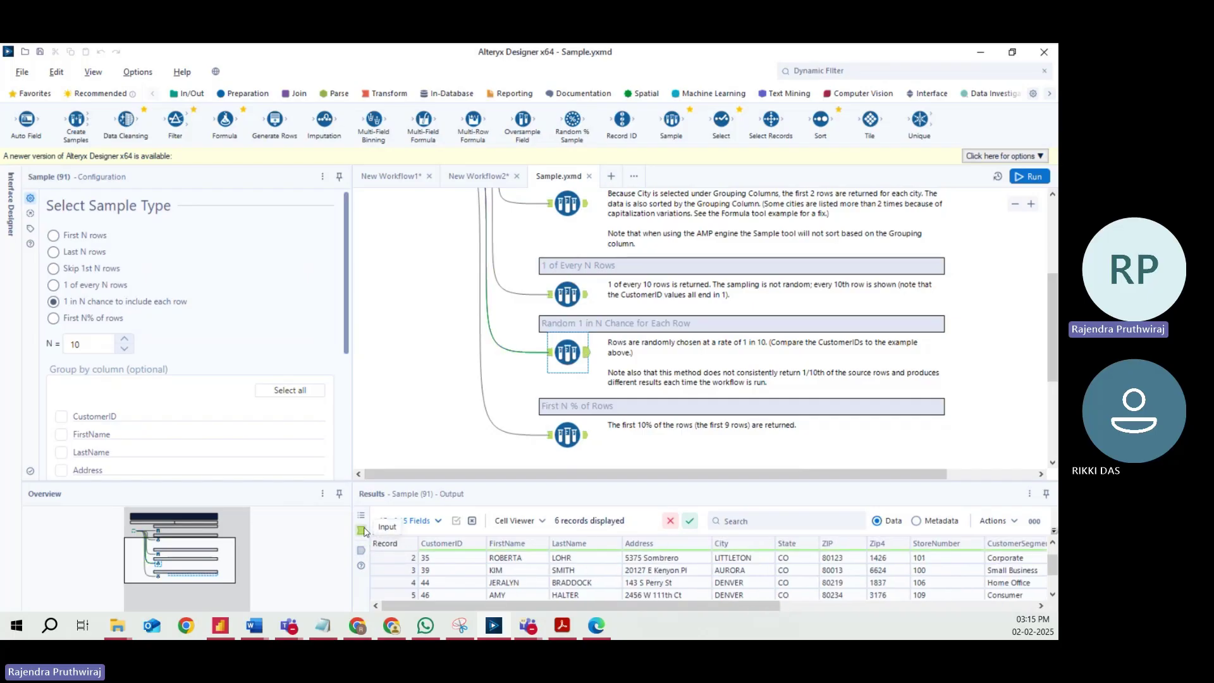
{"action": "scroll", "coordinate": [436, 594], "scroll_direction": "up", "scroll_amount": 1}
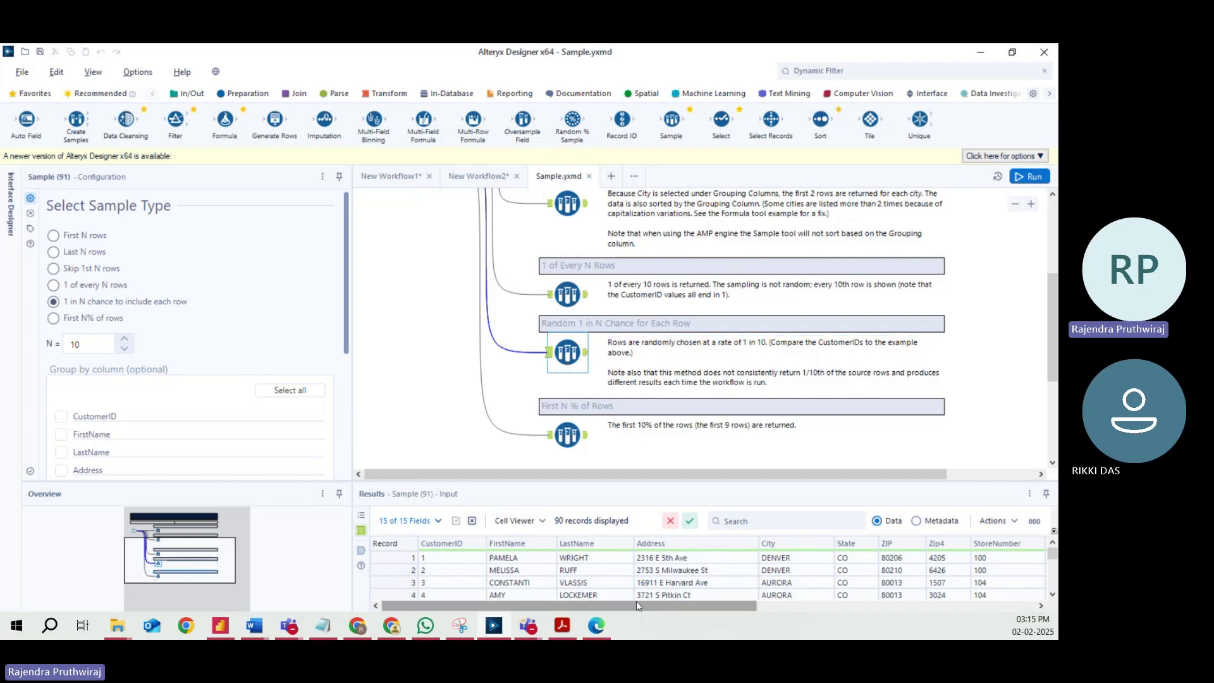
{"action": "scroll", "coordinate": [447, 579], "scroll_direction": "down", "scroll_amount": 2}
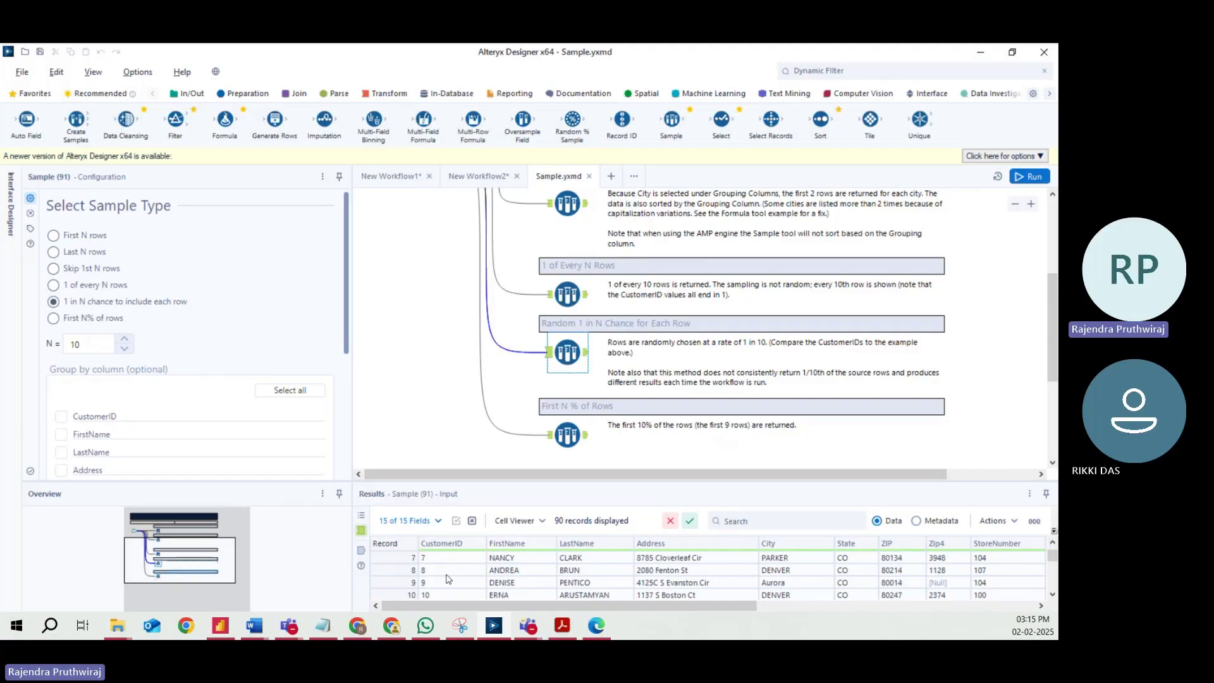
{"action": "scroll", "coordinate": [447, 578], "scroll_direction": "down", "scroll_amount": 20}
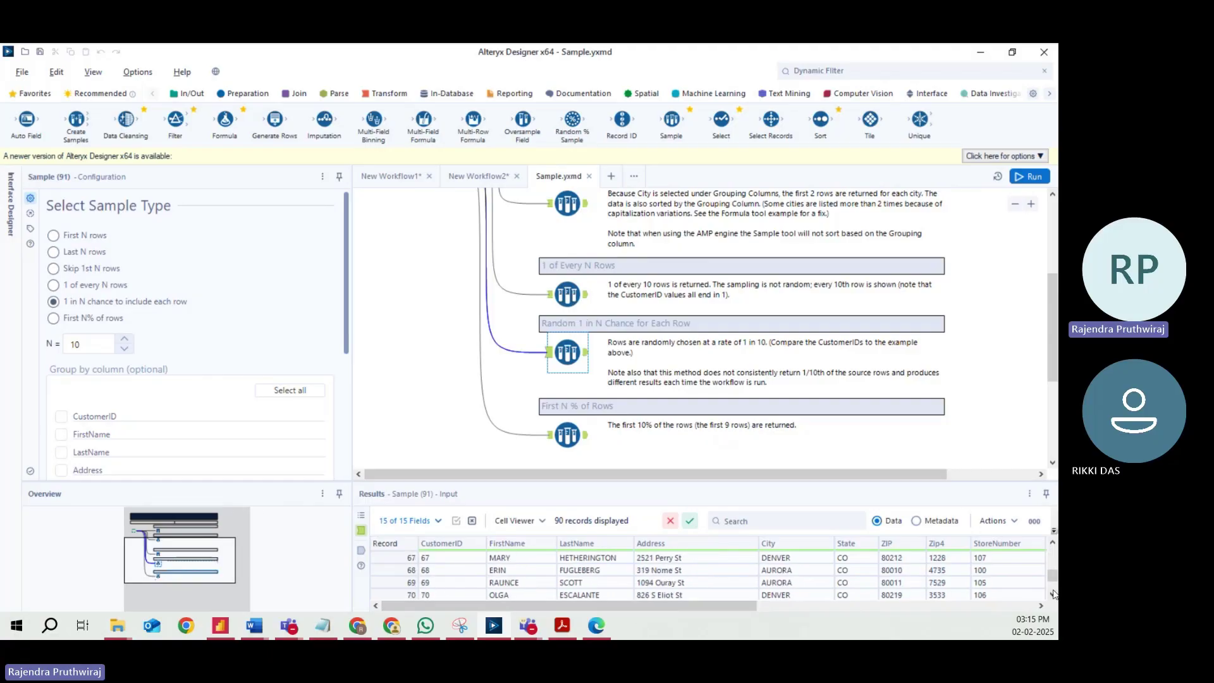
{"action": "scroll", "coordinate": [1053, 594], "scroll_direction": "down", "scroll_amount": 6}
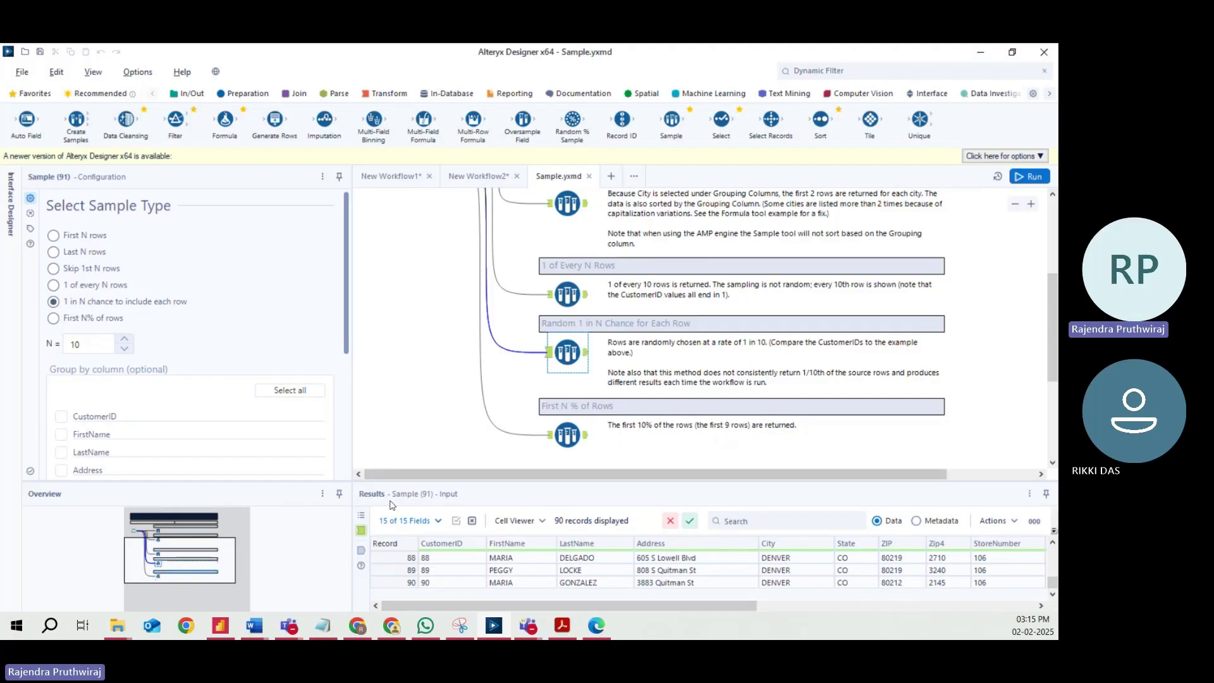
Examine the CustomerIDs in the output of the Random 1 in N Chance Sample tool.
{"action": "left_click", "coordinate": [361, 550]}
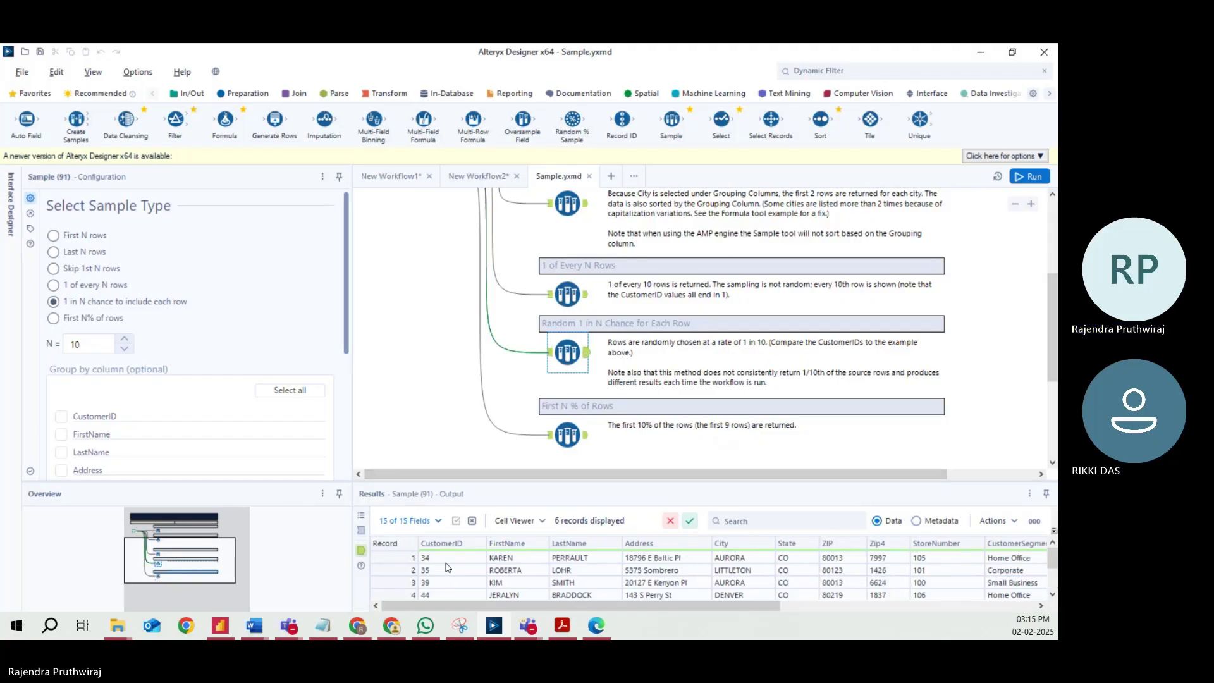
{"action": "scroll", "coordinate": [447, 564], "scroll_direction": "down", "scroll_amount": 1}
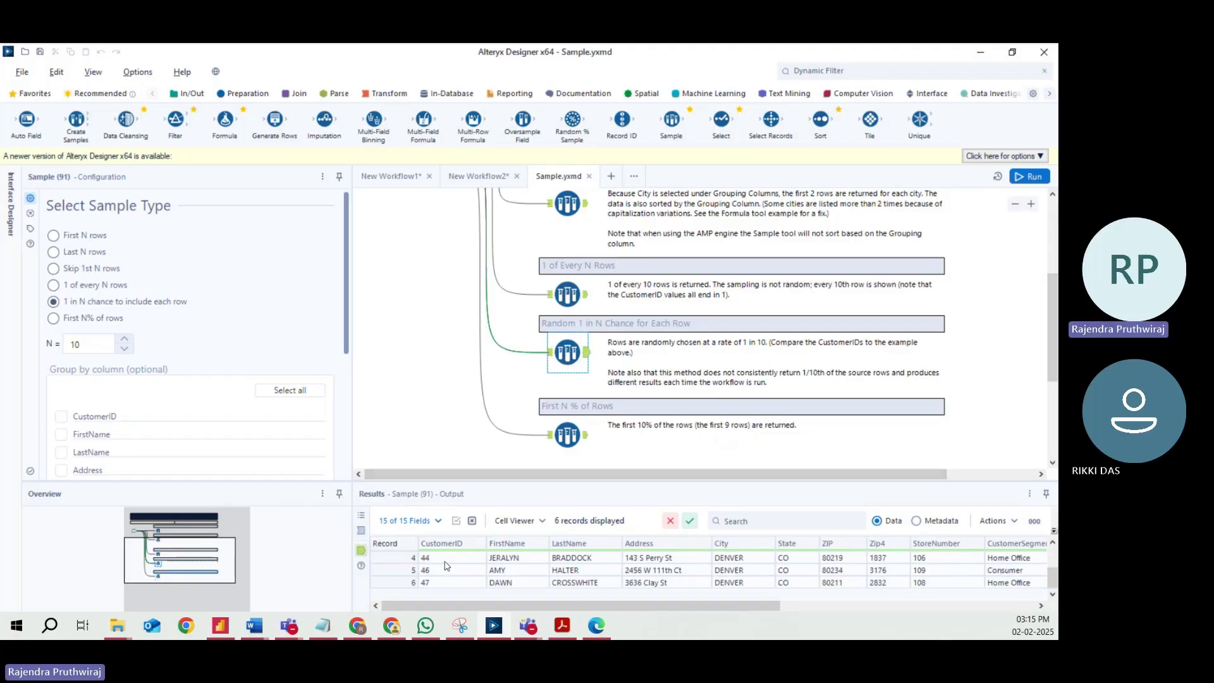
{"action": "scroll", "coordinate": [447, 565], "scroll_direction": "up", "scroll_amount": 1}
{"action": "scroll", "coordinate": [443, 585], "scroll_direction": "down", "scroll_amount": 1}
{"action": "left_click", "coordinate": [443, 588]}
{"action": "scroll", "coordinate": [445, 572], "scroll_direction": "up", "scroll_amount": 1}
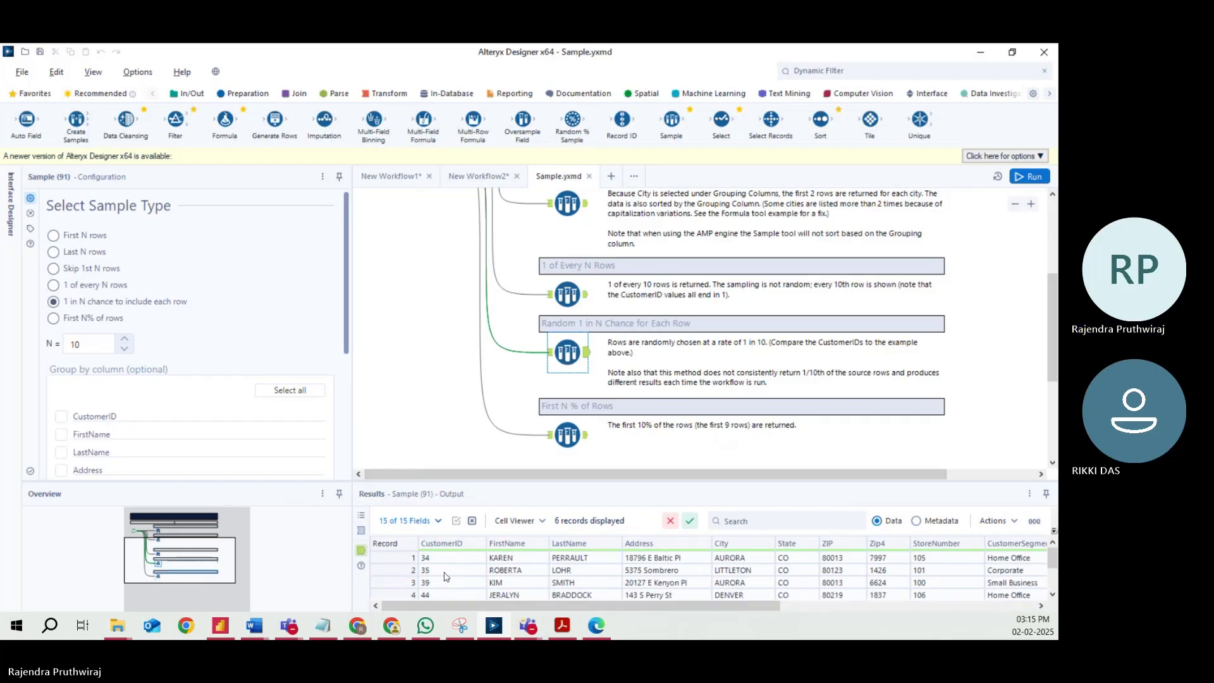
Examine the output records of the Random 1 in N Chance Sample tool and its full list of input records.
{"action": "left_click", "coordinate": [449, 560]}
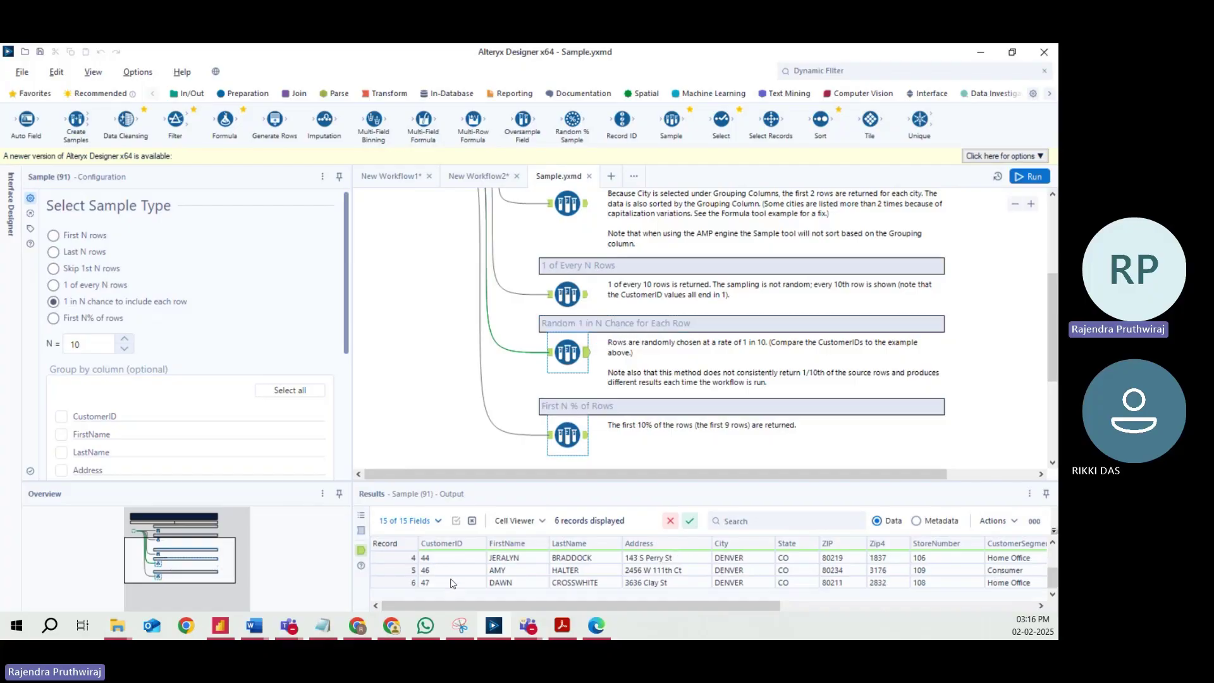
{"action": "scroll", "coordinate": [452, 582], "scroll_direction": "down", "scroll_amount": 1}
{"action": "left_click", "coordinate": [363, 533]}
{"action": "scroll", "coordinate": [486, 583], "scroll_direction": "down", "scroll_amount": 20}
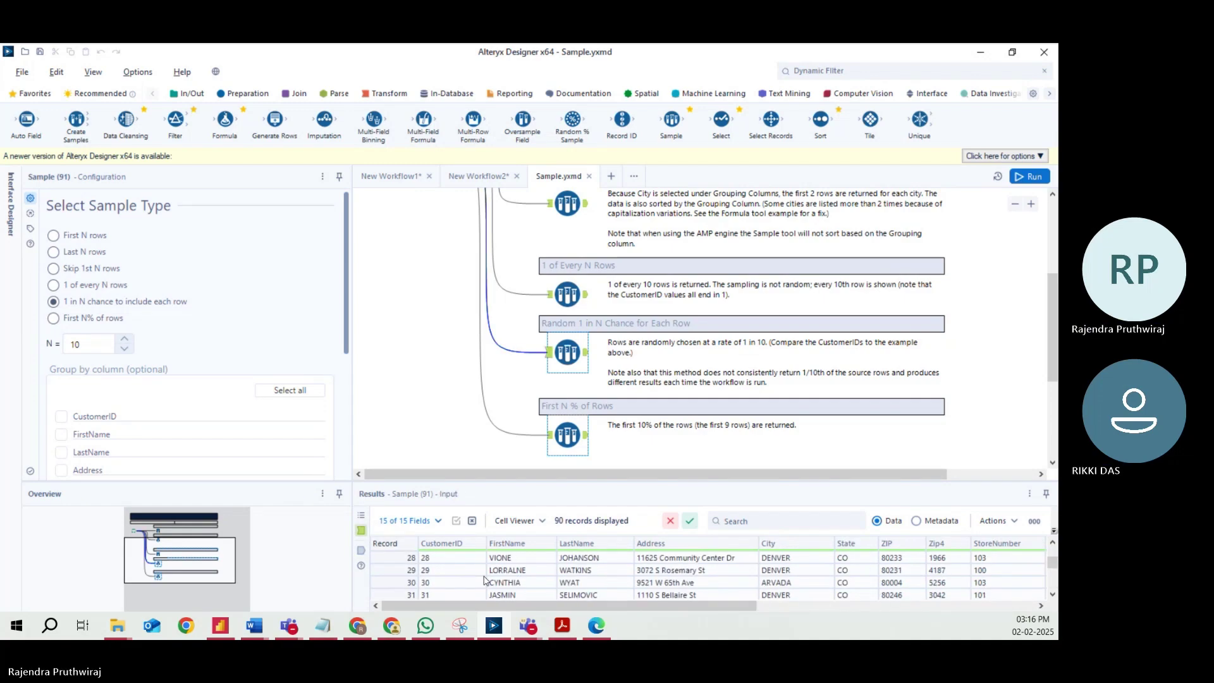
{"action": "scroll", "coordinate": [486, 582], "scroll_direction": "down", "scroll_amount": 4}
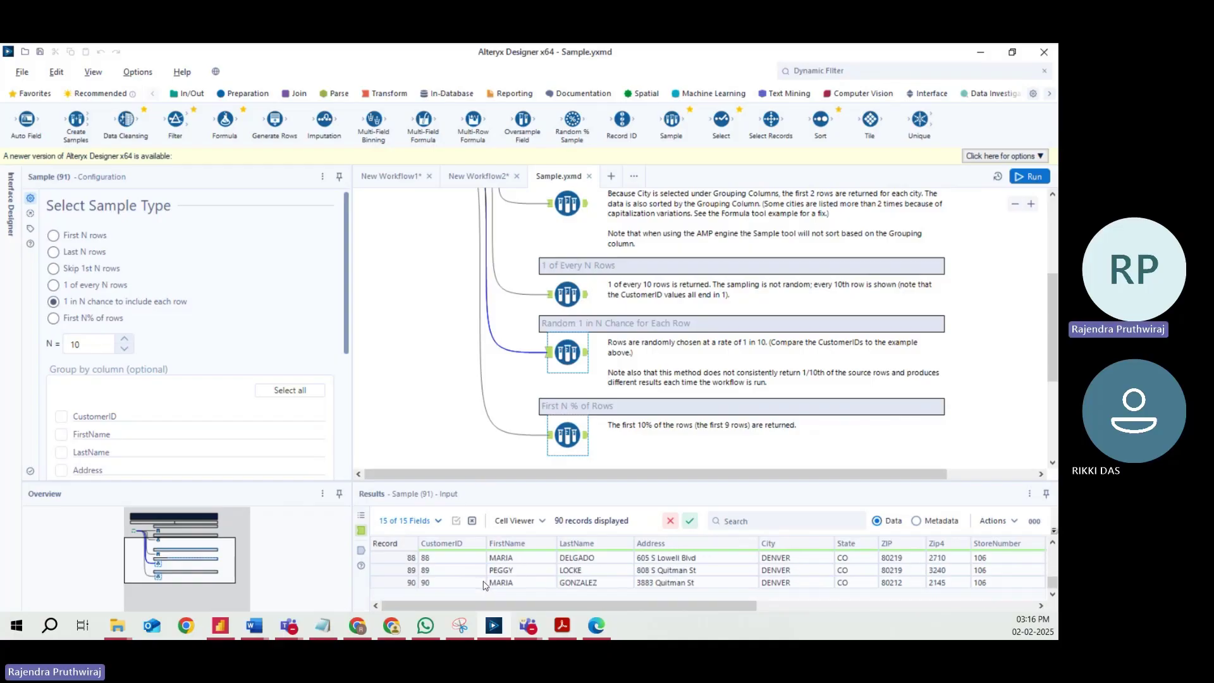
In New Workflow2, set the Sample tool to return the First N% of rows with N = 5 and run the workflow.
{"action": "left_click", "coordinate": [391, 177]}
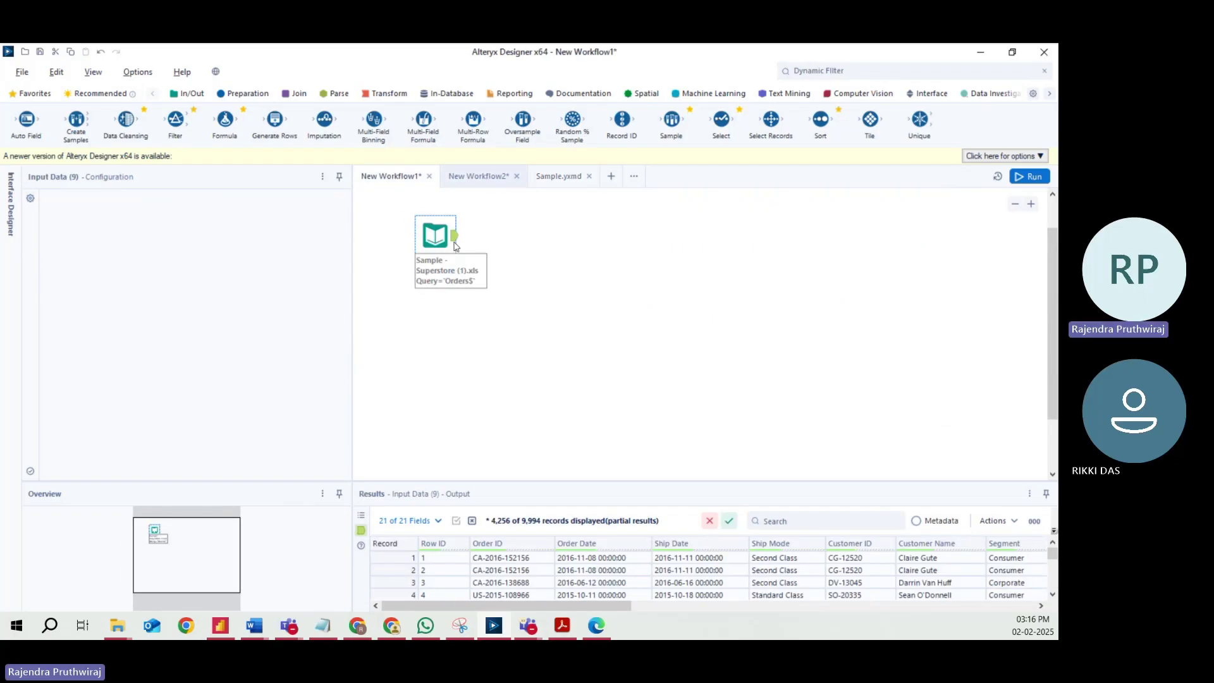
{"action": "left_click", "coordinate": [479, 176]}
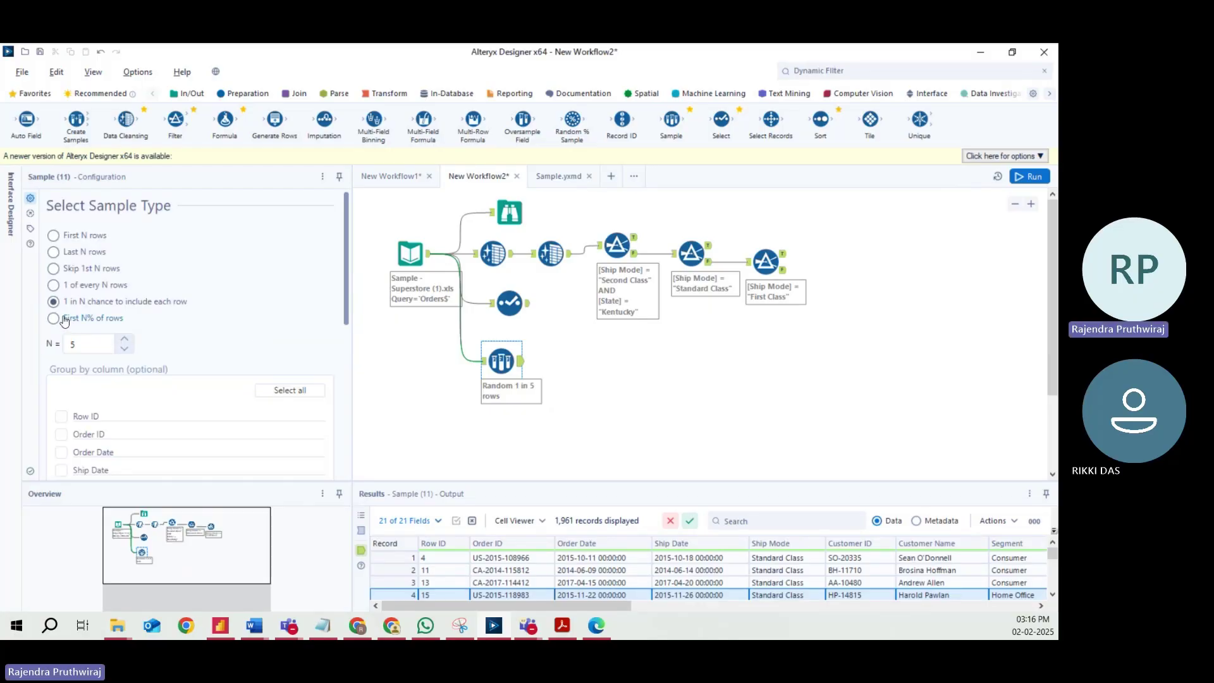
{"action": "left_click", "coordinate": [55, 318]}
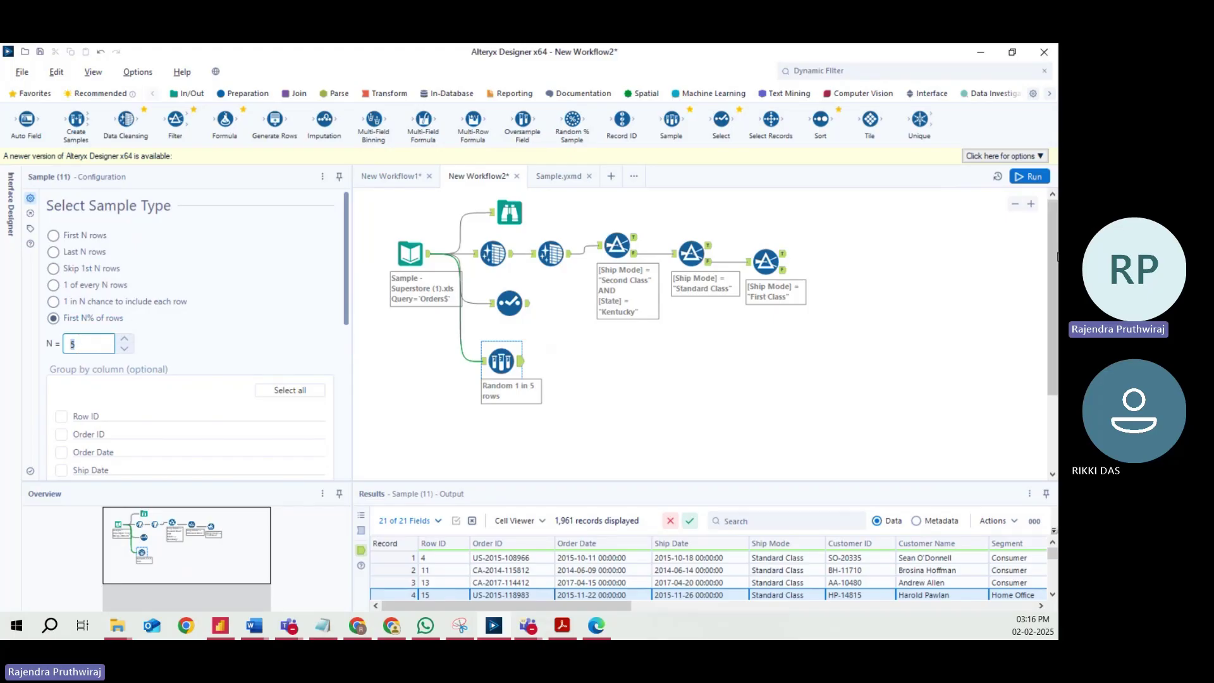
{"action": "left_click", "coordinate": [546, 353]}
{"action": "key", "text": "ctrl+r"}
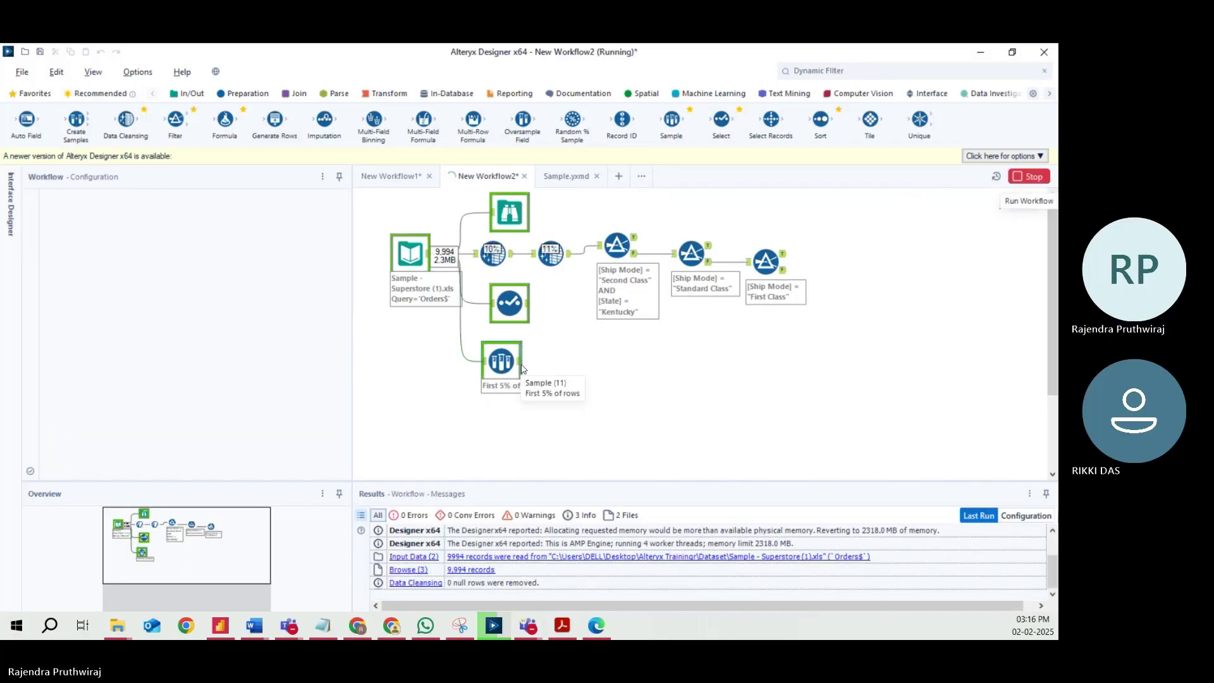
Examine the Sample tool's output down to the last record and compare it with the tool's input data.
{"action": "left_click", "coordinate": [521, 369]}
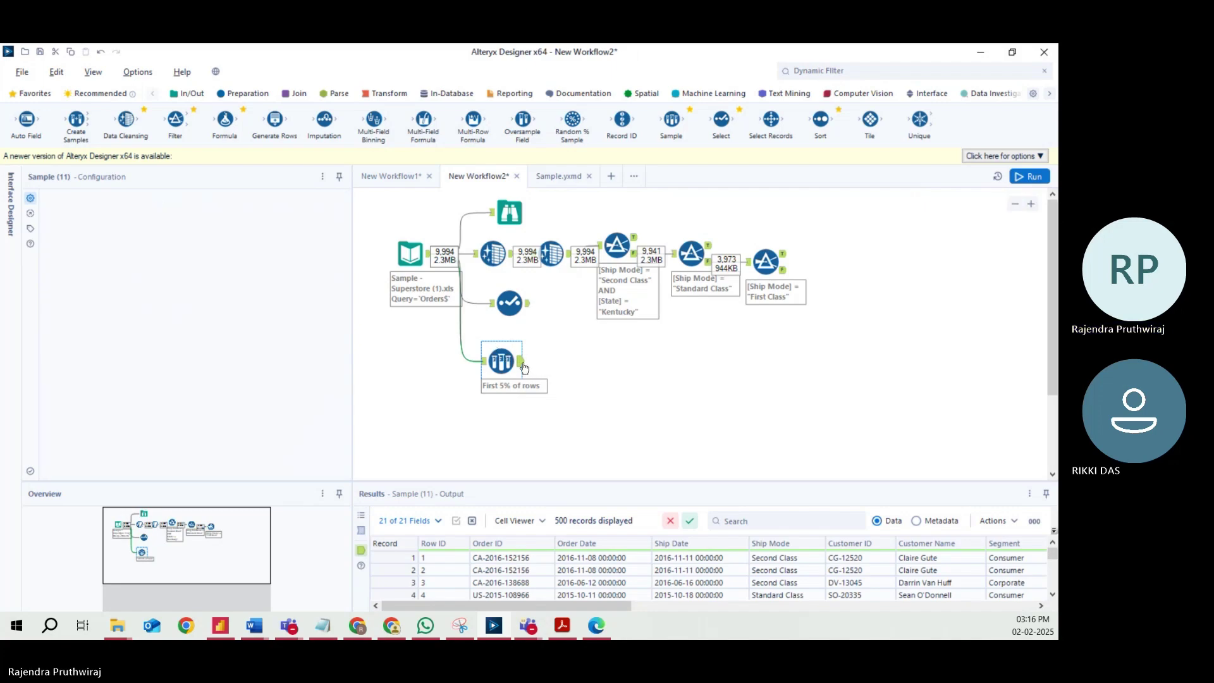
{"action": "left_click", "coordinate": [524, 370]}
{"action": "left_click", "coordinate": [524, 370]}
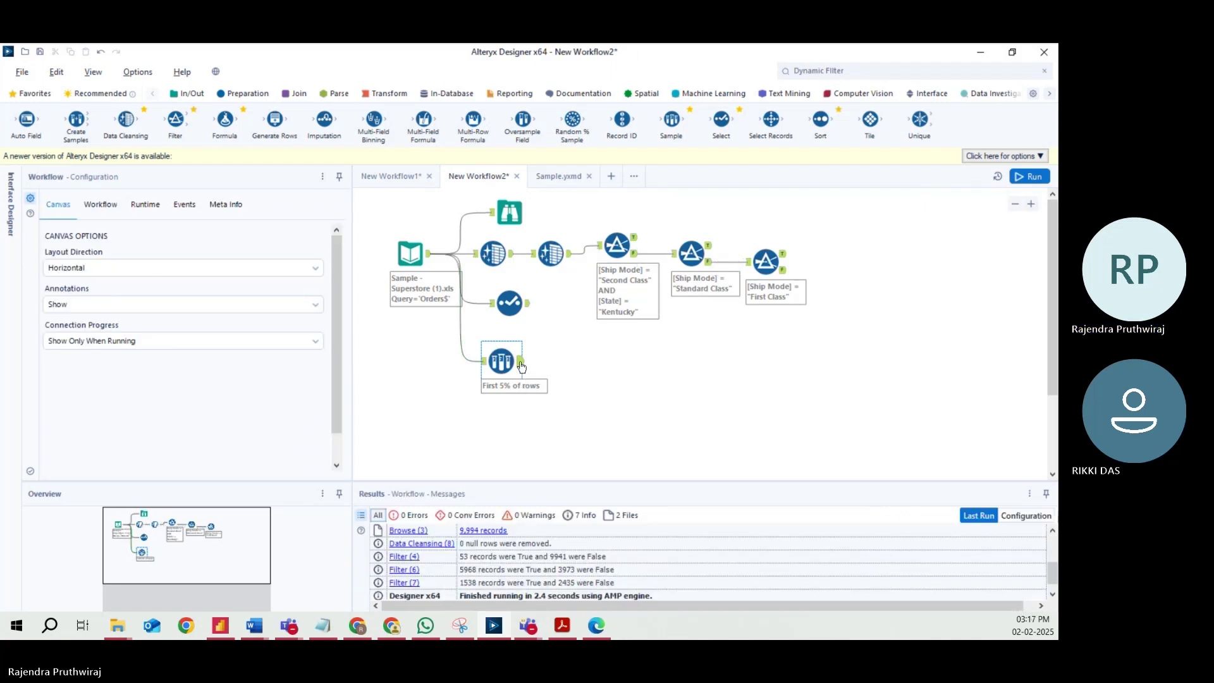
{"action": "scroll", "coordinate": [530, 565], "scroll_direction": "down", "scroll_amount": 2}
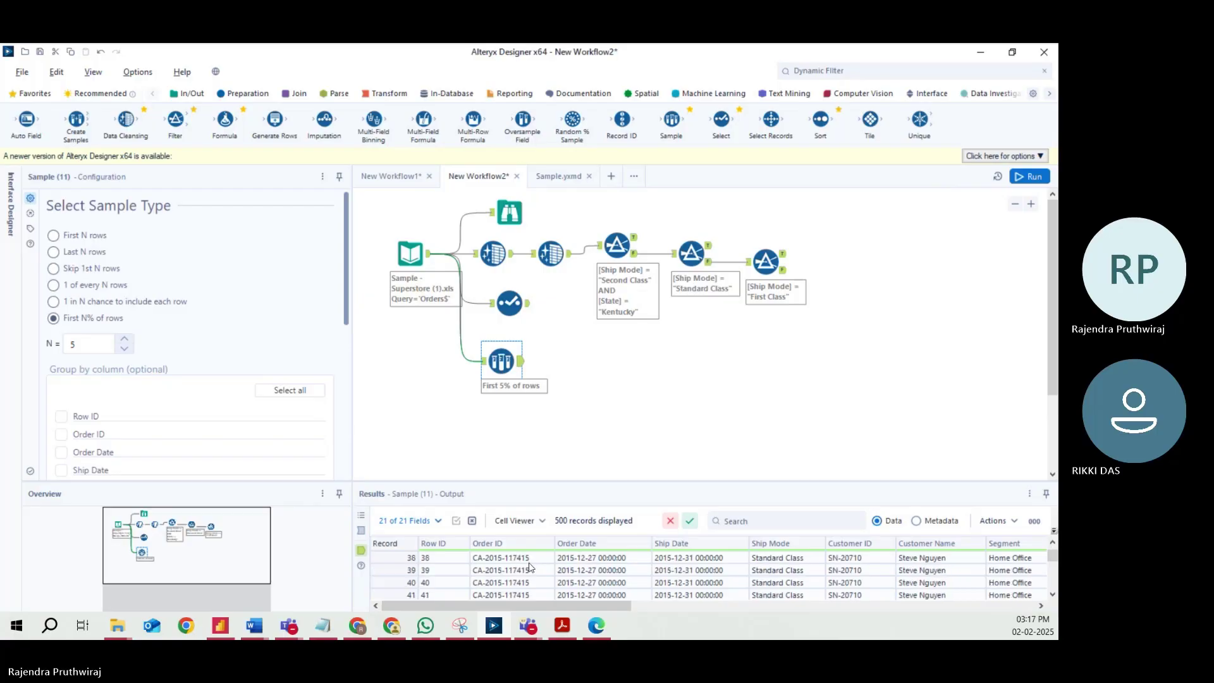
{"action": "left_click_drag", "start_coordinate": [1052, 556], "coordinate": [1053, 598]}
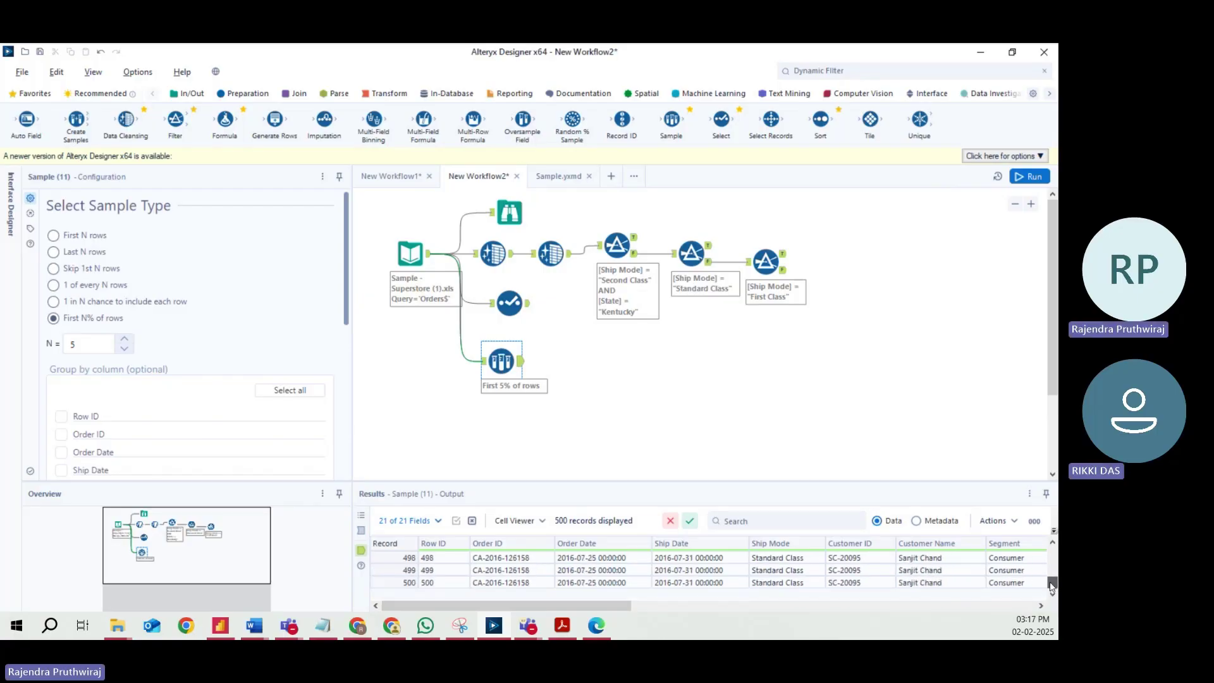
{"action": "left_click_drag", "start_coordinate": [1053, 595], "coordinate": [1053, 562]}
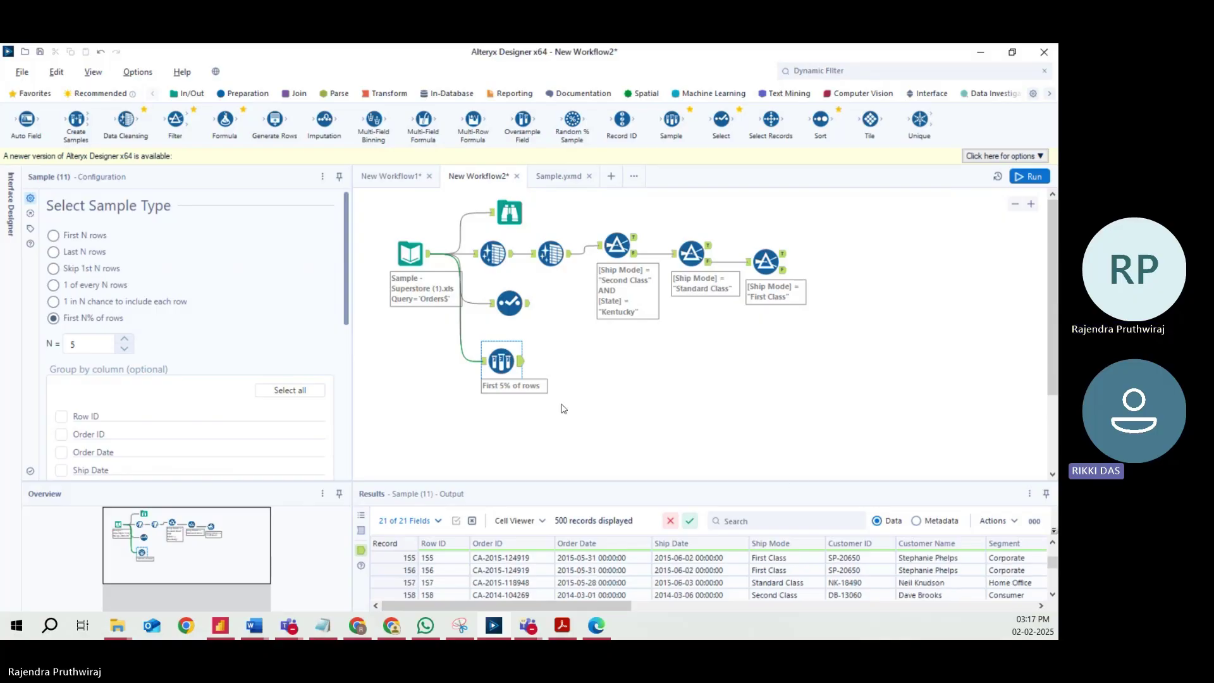
{"action": "left_click", "coordinate": [485, 366]}
{"action": "left_click", "coordinate": [484, 366]}
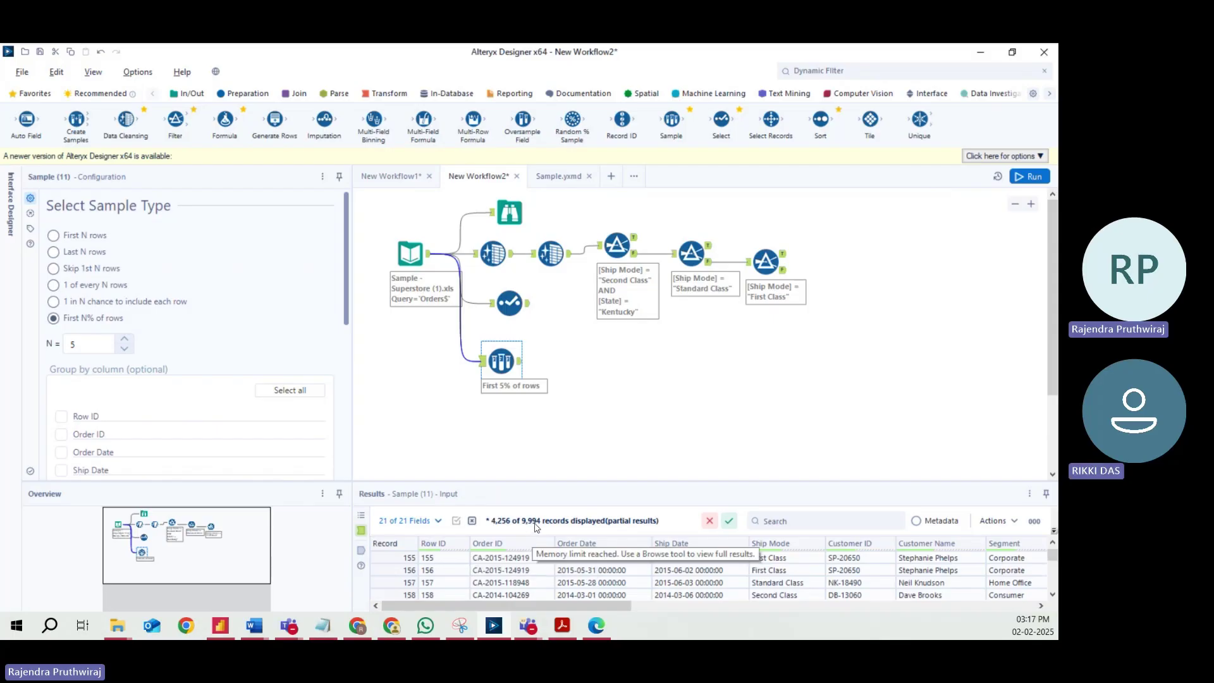
{"action": "left_click", "coordinate": [521, 365]}
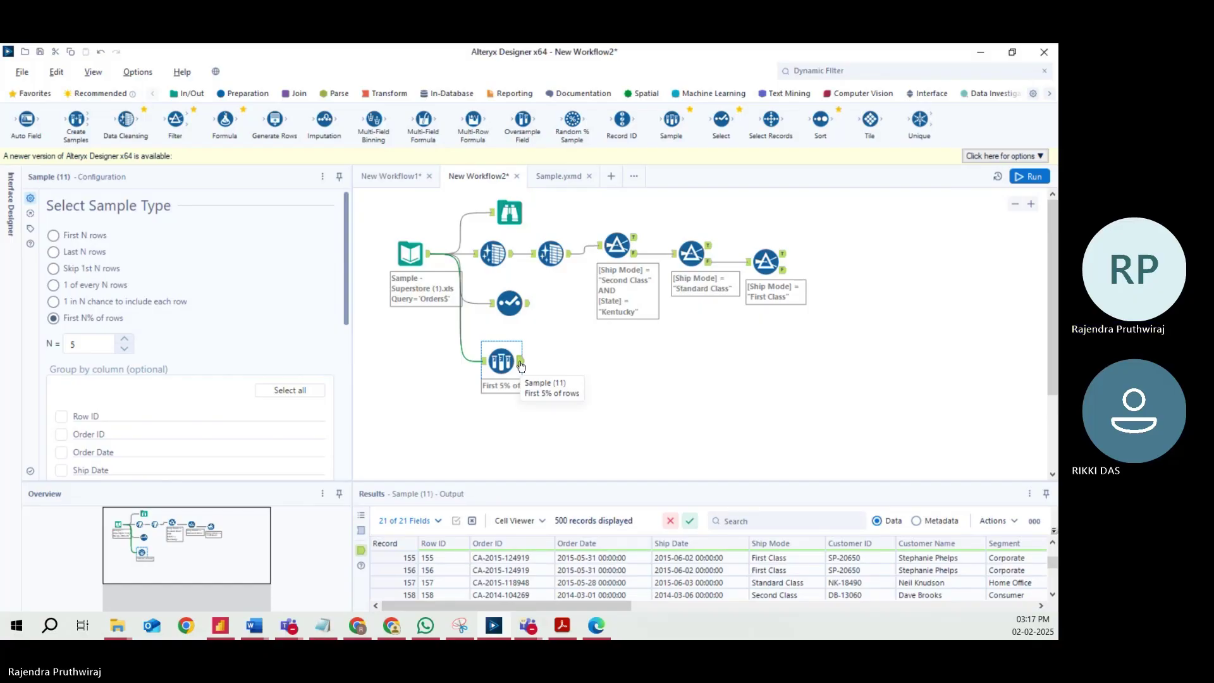
Set the Sample tool's N to 50, run the workflow and display the tool's output records.
{"action": "left_click", "coordinate": [99, 347]}
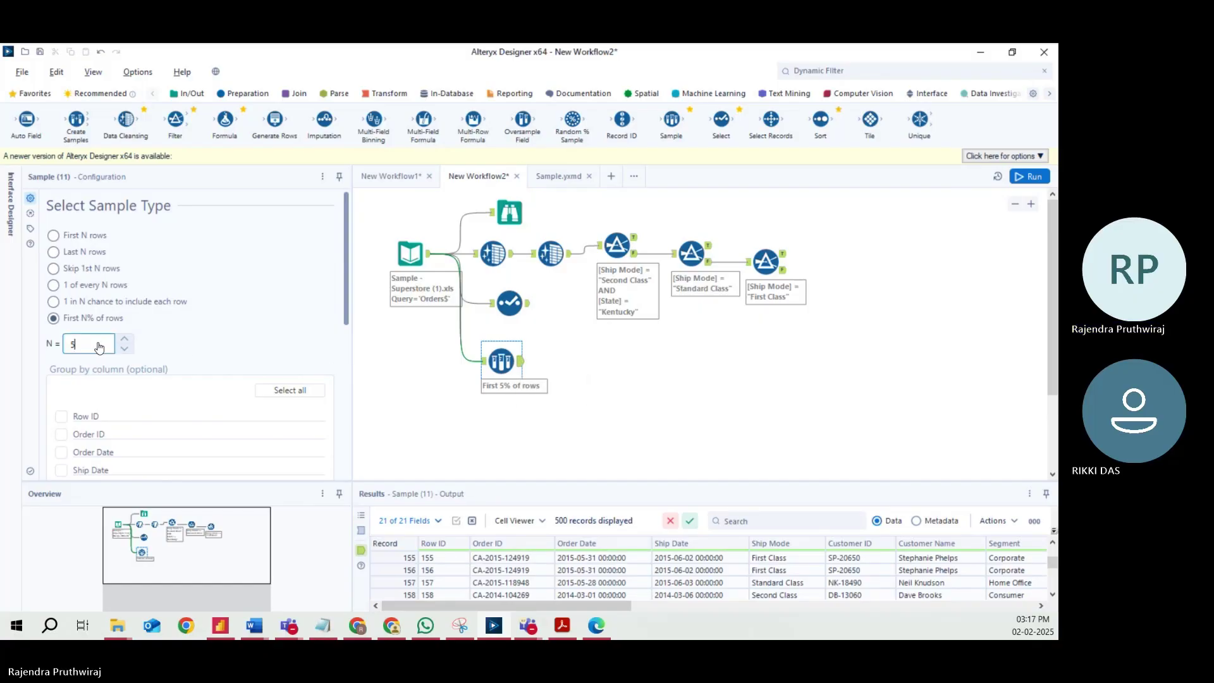
{"action": "type", "text": "0"}
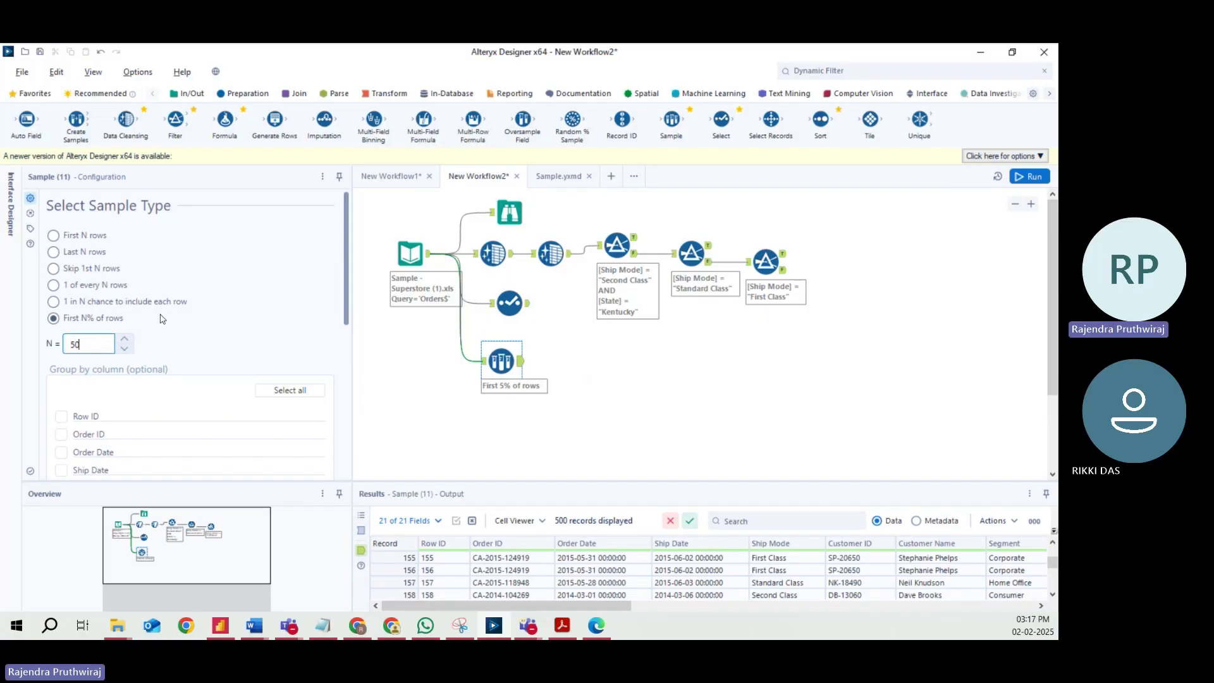
{"action": "left_click", "coordinate": [1021, 177]}
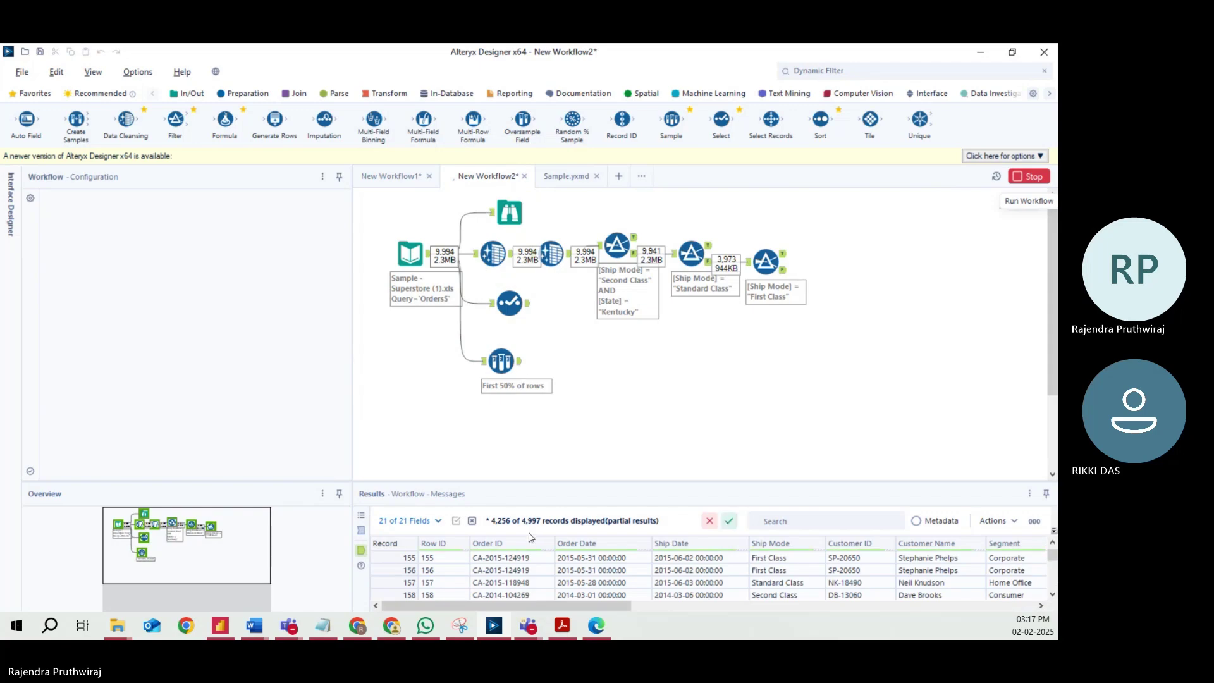
{"action": "left_click", "coordinate": [523, 369]}
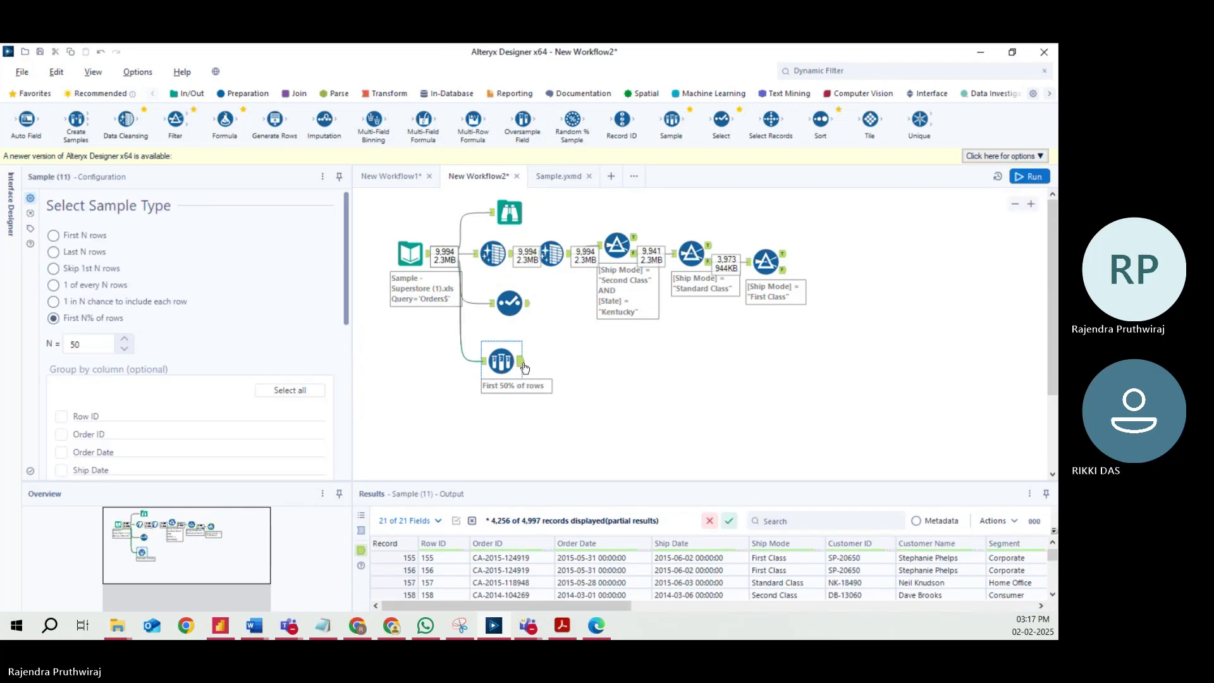
{"action": "left_click", "coordinate": [522, 368]}
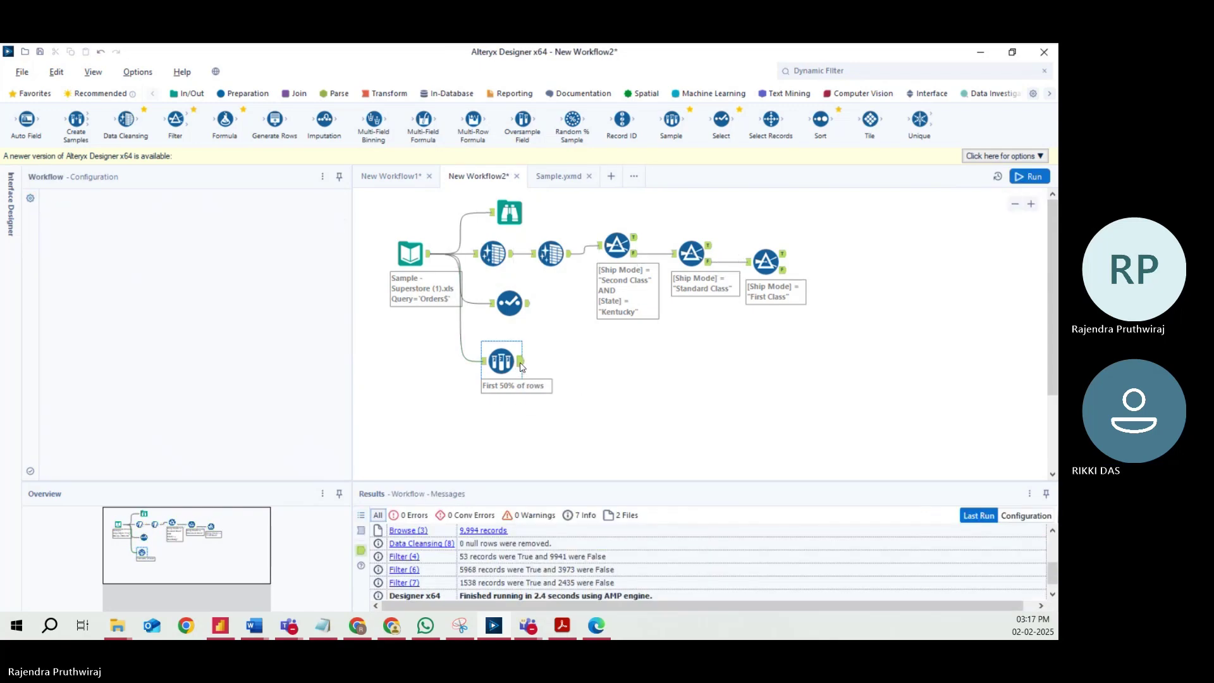
{"action": "left_click", "coordinate": [521, 365]}
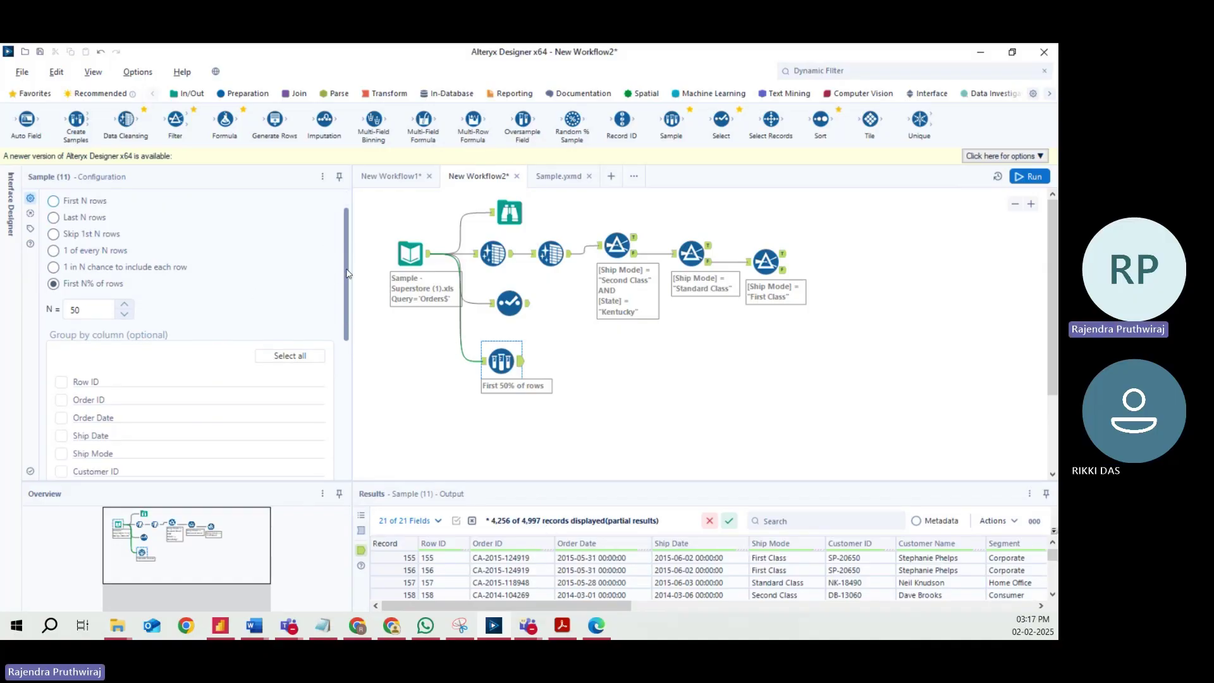
Change the sample type to First N rows and check the Ship Mode values in the Sample tool's input data.
{"action": "mouse_move", "coordinate": [346, 256]}
{"action": "left_mouse_down"}
{"action": "mouse_move", "coordinate": [347, 286]}
{"action": "mouse_move", "coordinate": [349, 246]}
{"action": "left_mouse_up"}
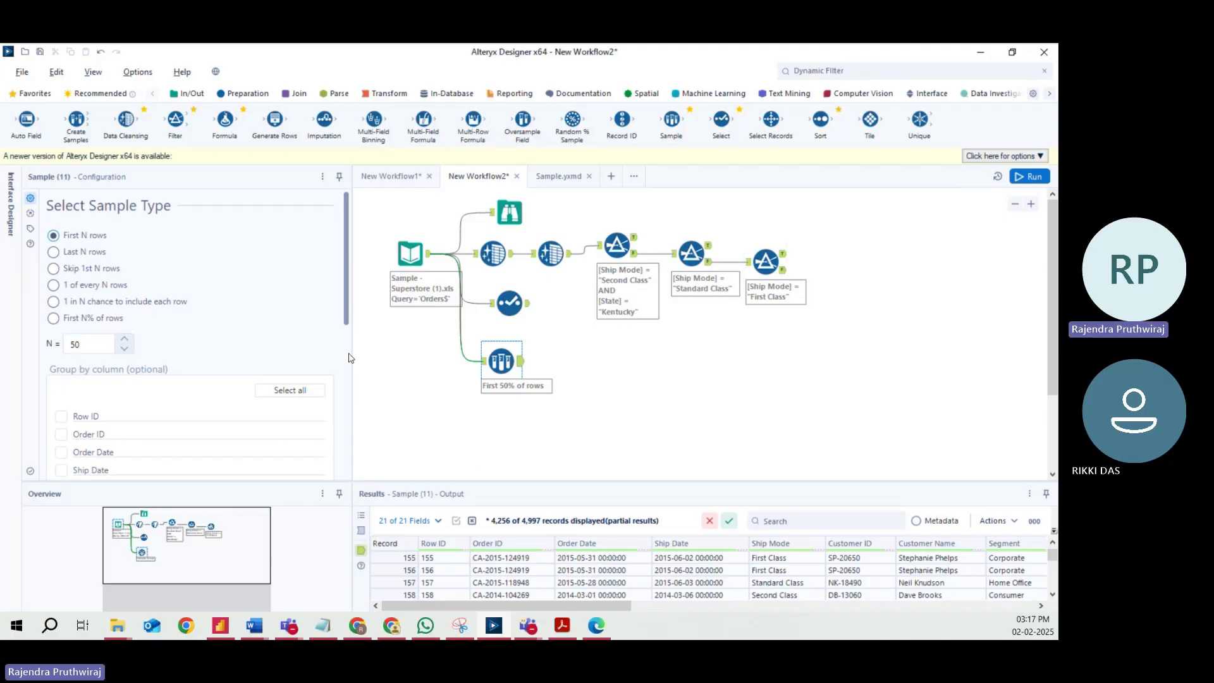
{"action": "left_click_drag", "start_coordinate": [346, 305], "coordinate": [350, 327]}
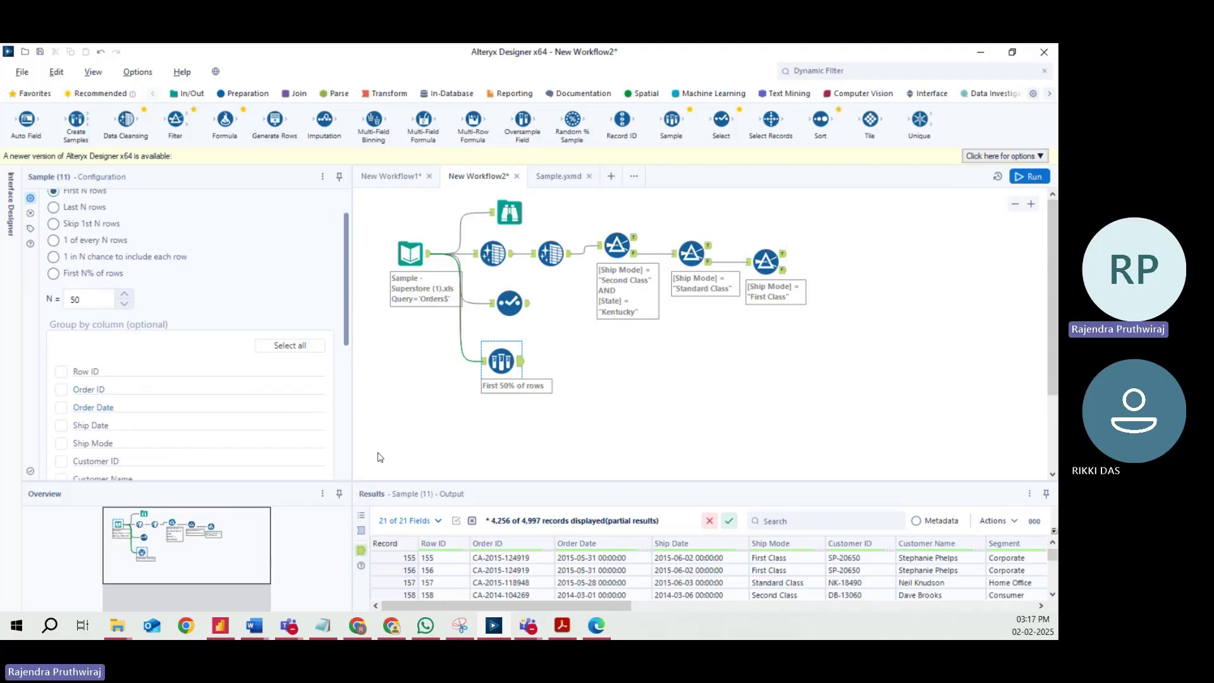
{"action": "scroll", "coordinate": [688, 574], "scroll_direction": "up", "scroll_amount": 17}
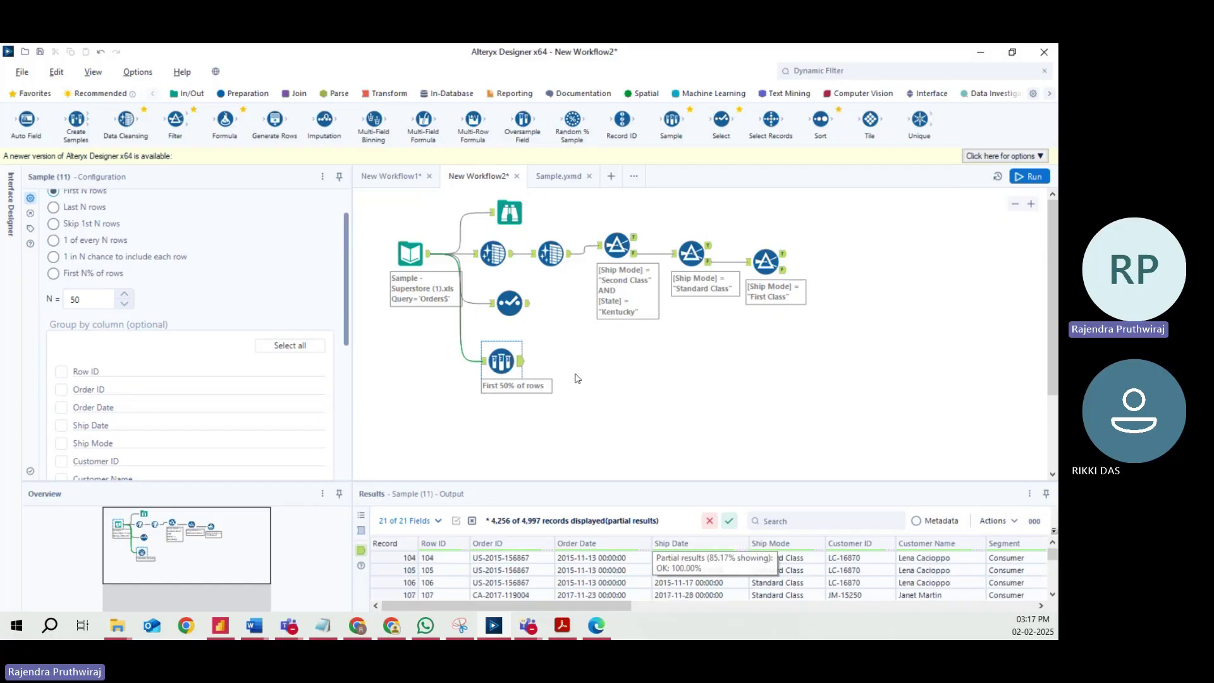
{"action": "left_click", "coordinate": [361, 530]}
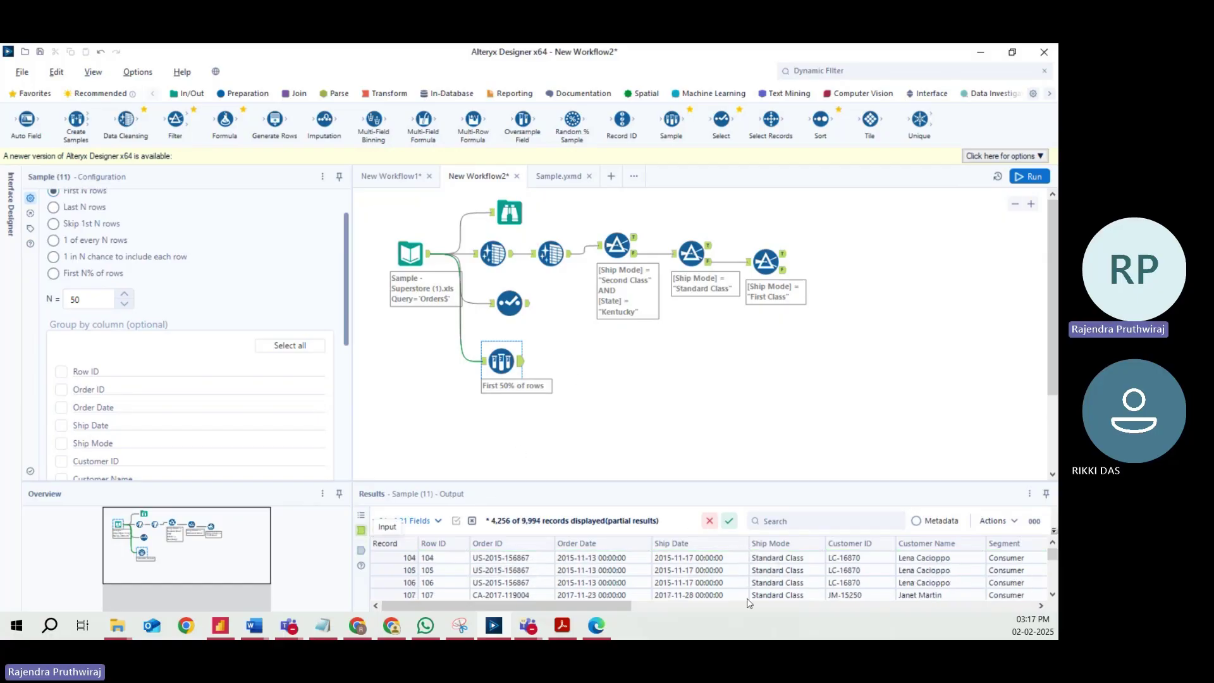
{"action": "scroll", "coordinate": [768, 582], "scroll_direction": "up", "scroll_amount": 20}
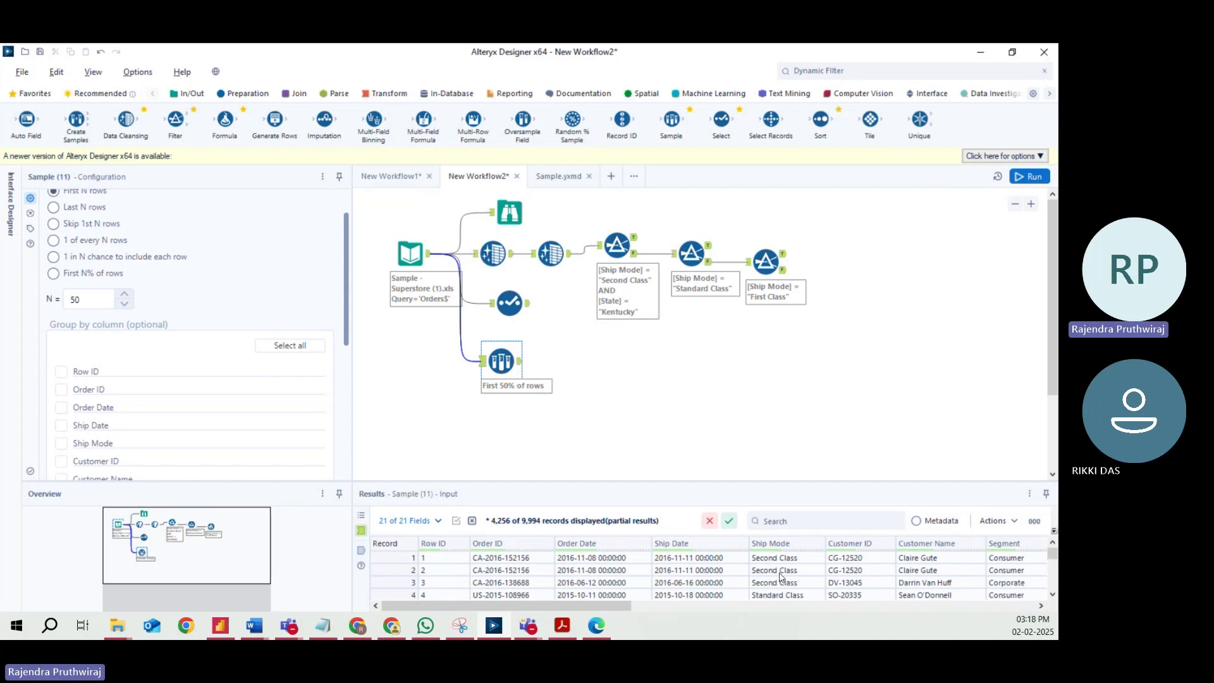
{"action": "left_click_drag", "start_coordinate": [782, 558], "coordinate": [788, 577]}
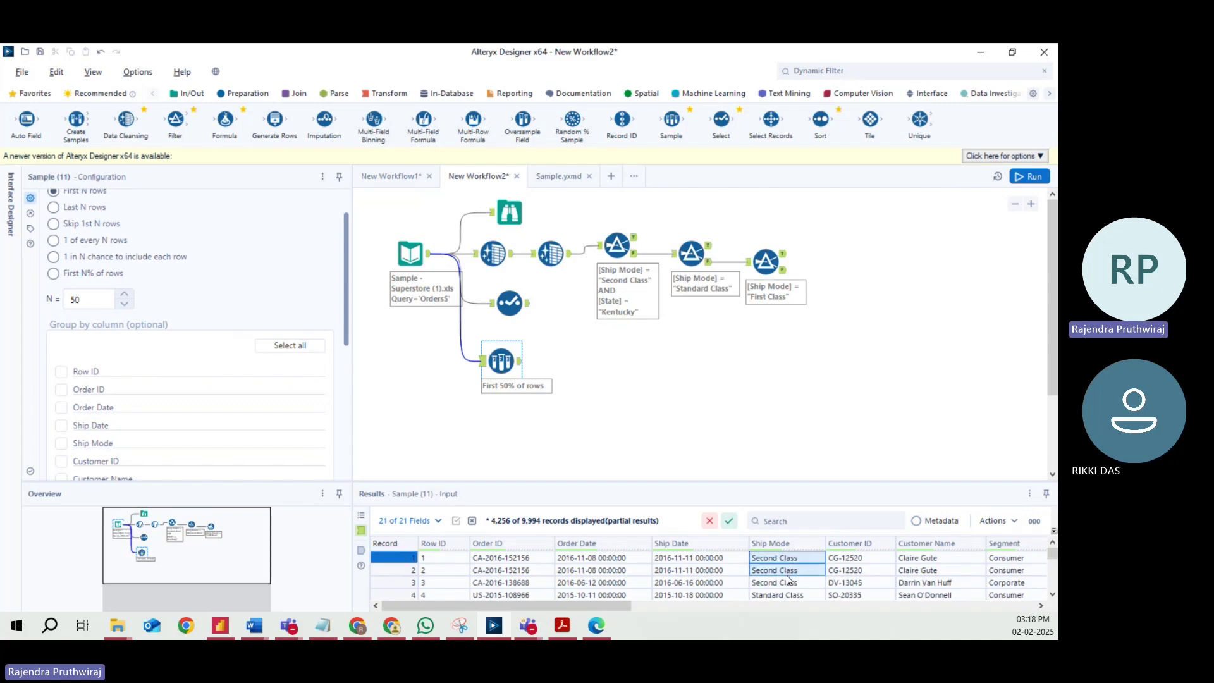
Group the sample by Ship Date, run the workflow and review the Sample tool's output from first to last record.
{"action": "left_click", "coordinate": [61, 425]}
{"action": "left_click", "coordinate": [1030, 177]}
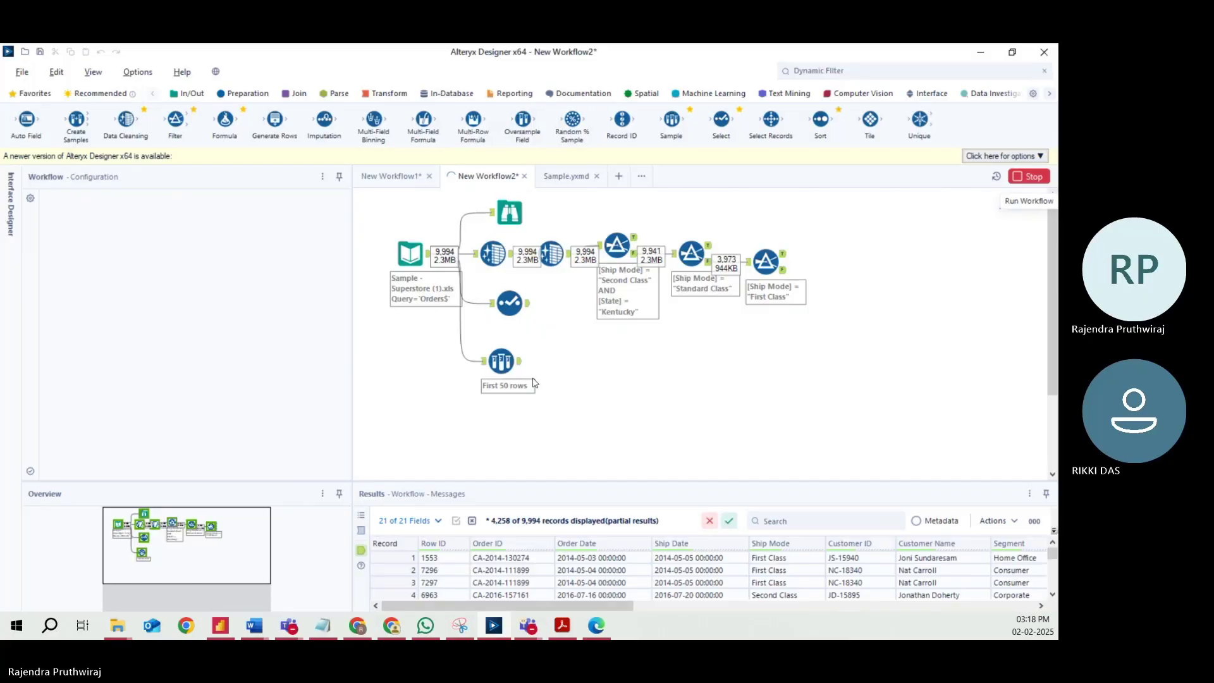
{"action": "left_click", "coordinate": [521, 366]}
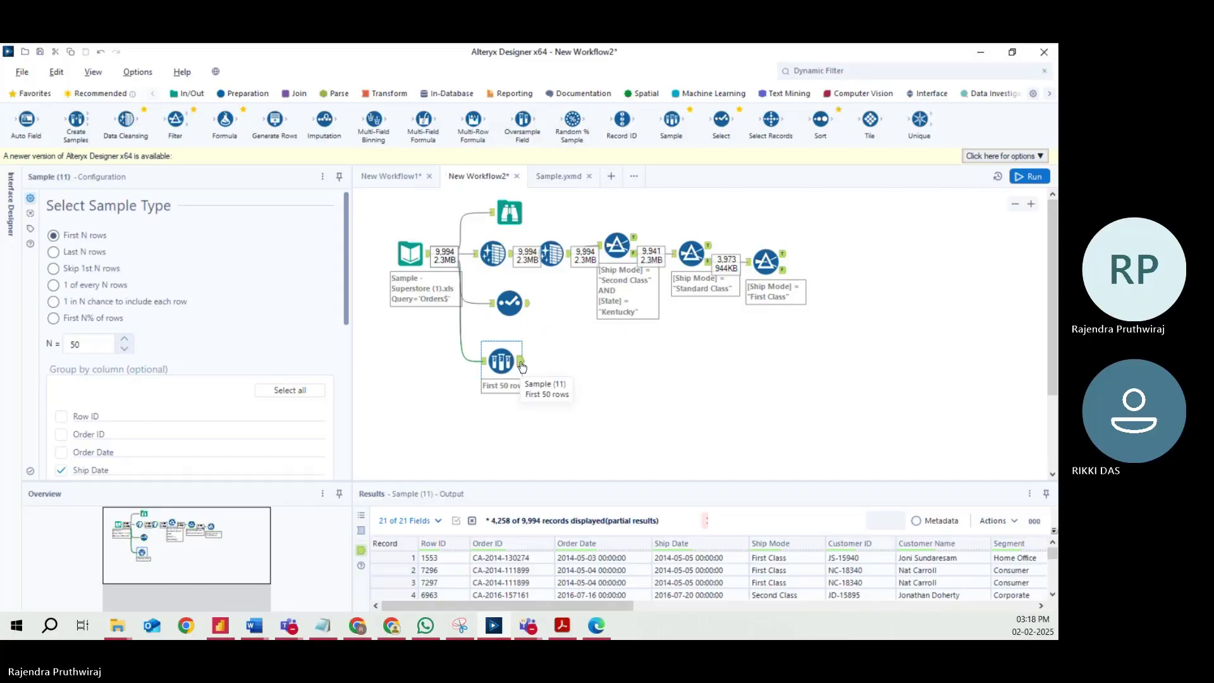
{"action": "scroll", "coordinate": [735, 570], "scroll_direction": "down", "scroll_amount": 8}
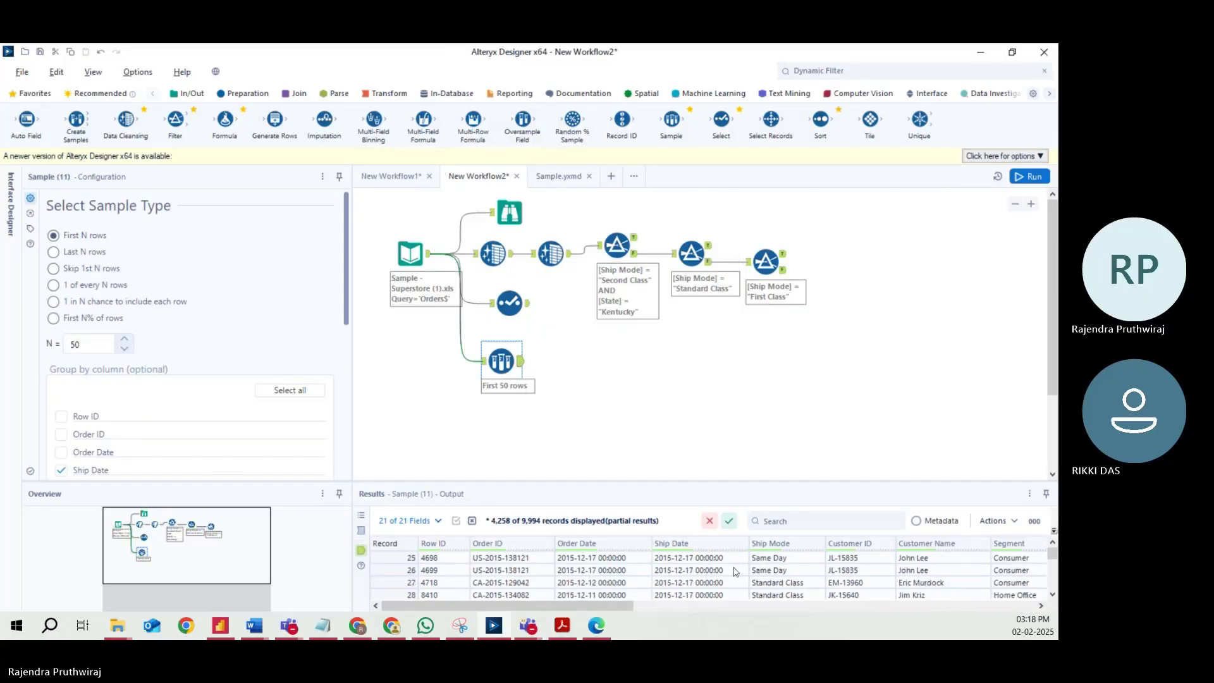
{"action": "scroll", "coordinate": [736, 570], "scroll_direction": "down", "scroll_amount": 3}
{"action": "left_click_drag", "start_coordinate": [1052, 555], "coordinate": [1053, 589]}
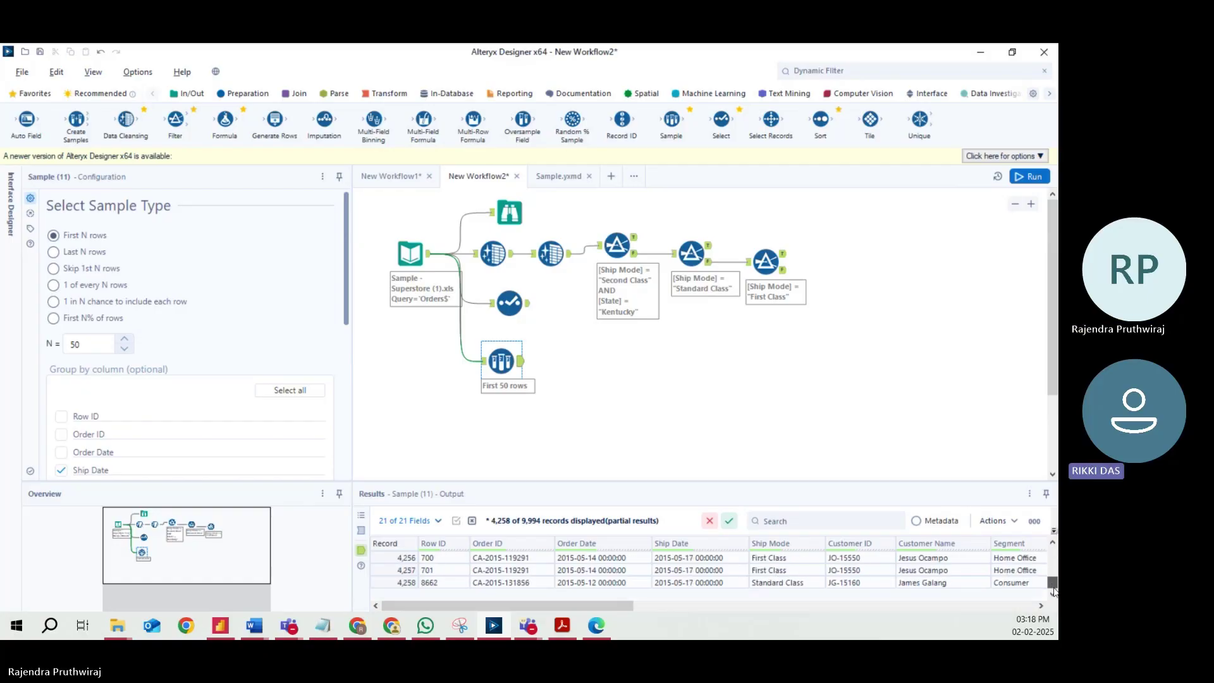
{"action": "left_click_drag", "start_coordinate": [1053, 591], "coordinate": [1054, 551]}
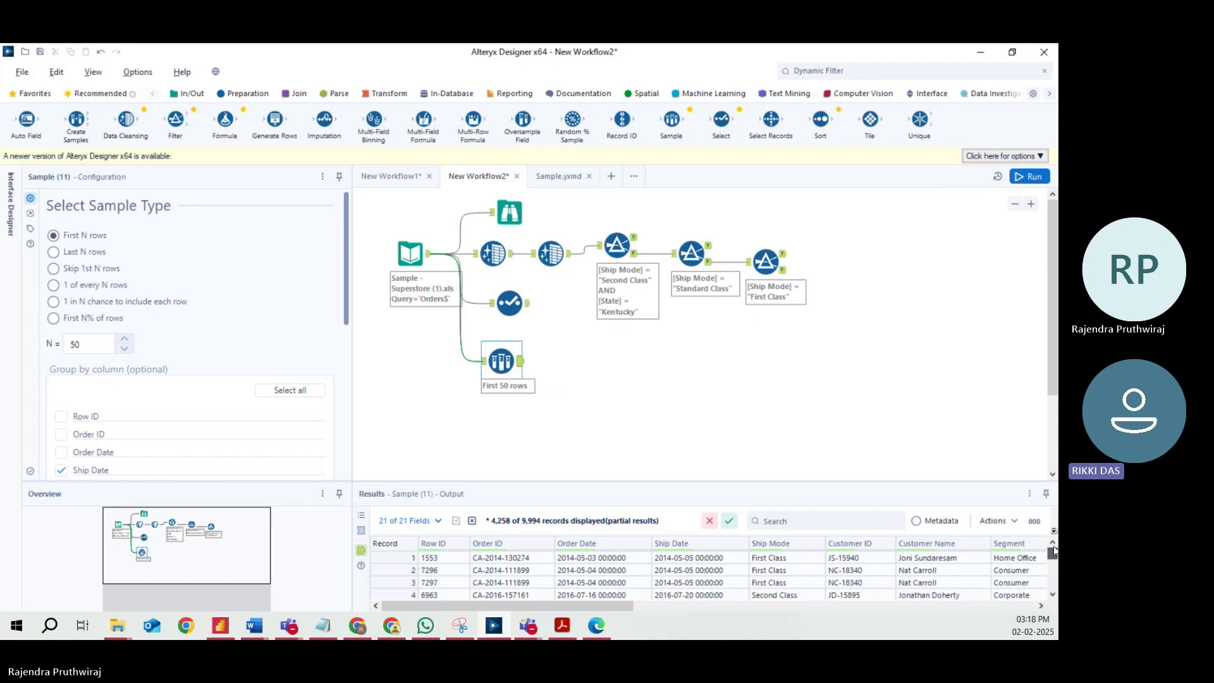
Replace the Ship Date grouping with Ship Mode, run the workflow and review the Sample tool's output records.
{"action": "left_click", "coordinate": [71, 470]}
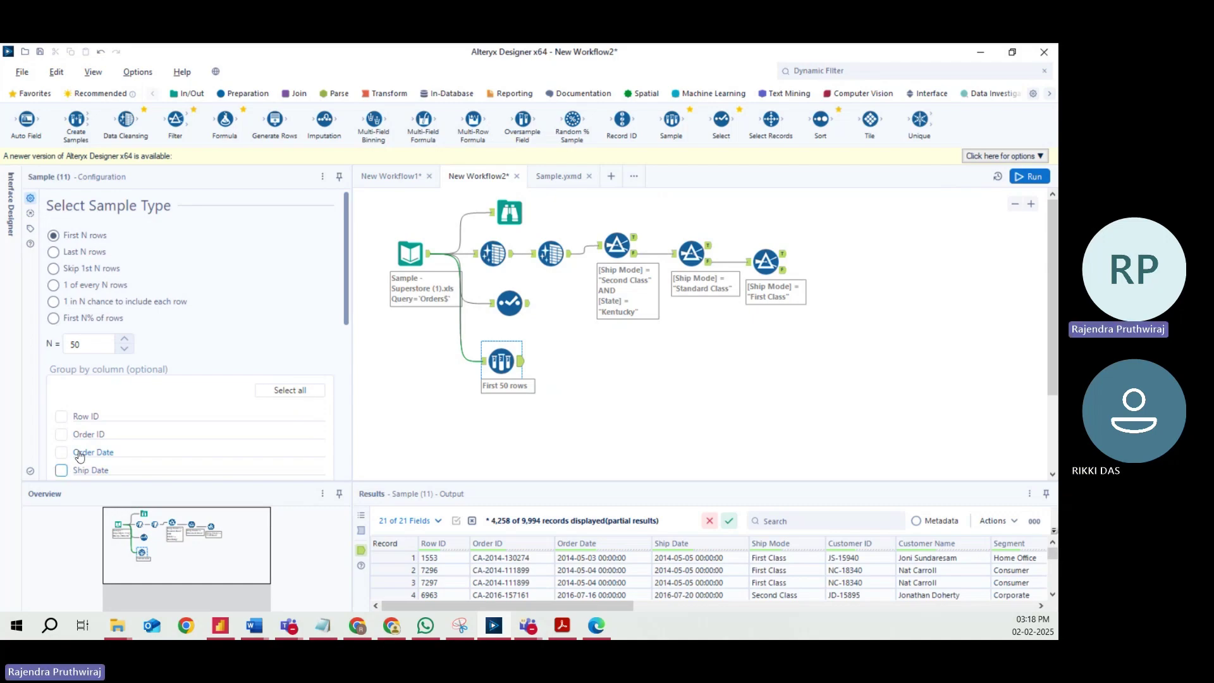
{"action": "left_click_drag", "start_coordinate": [347, 322], "coordinate": [346, 356]}
{"action": "left_click", "coordinate": [61, 412]}
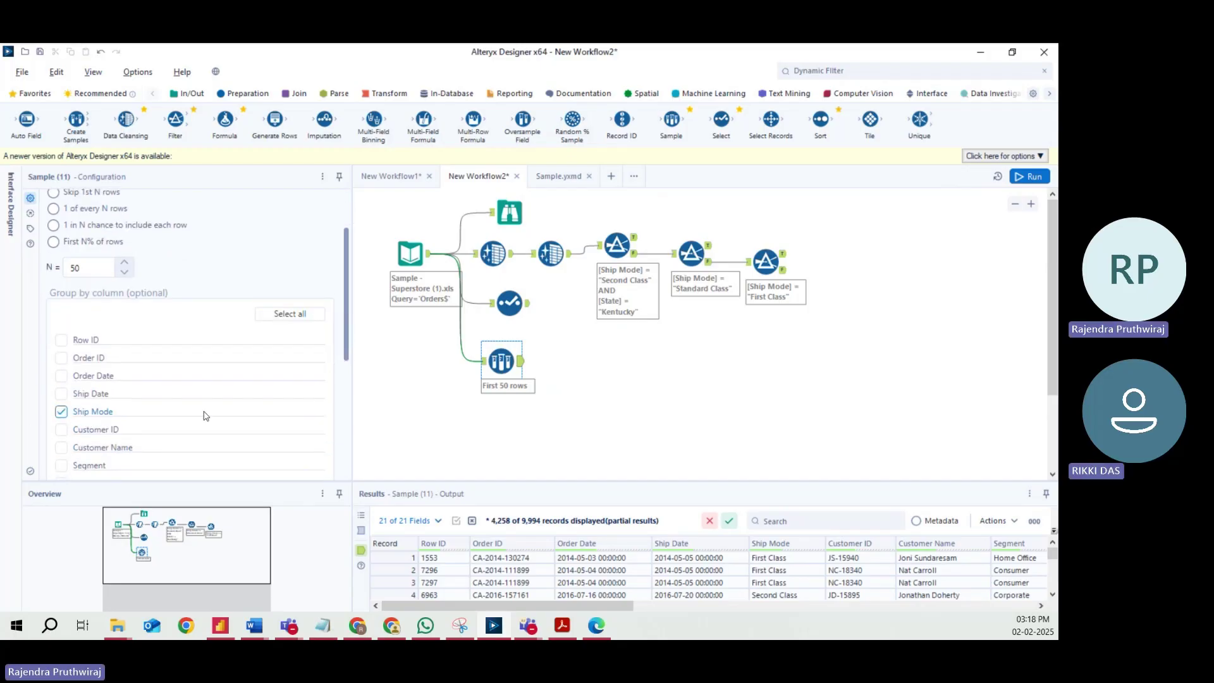
{"action": "left_click", "coordinate": [1029, 177]}
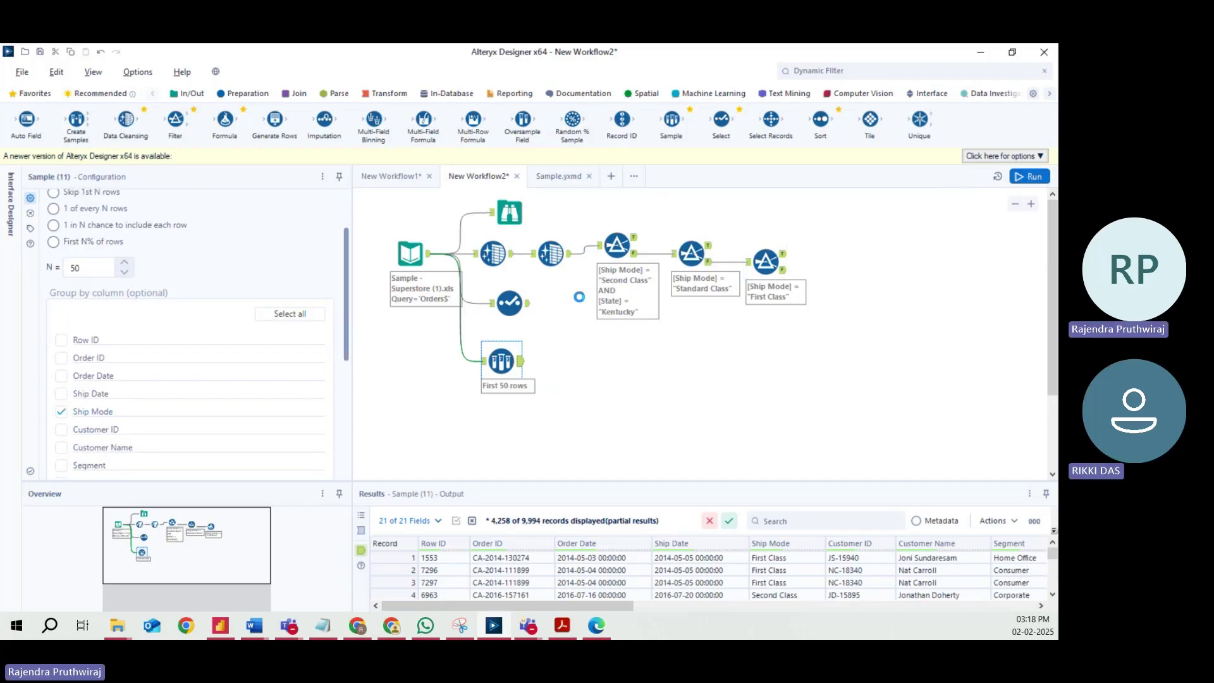
{"action": "left_click", "coordinate": [519, 361]}
{"action": "scroll", "coordinate": [777, 572], "scroll_direction": "down", "scroll_amount": 13}
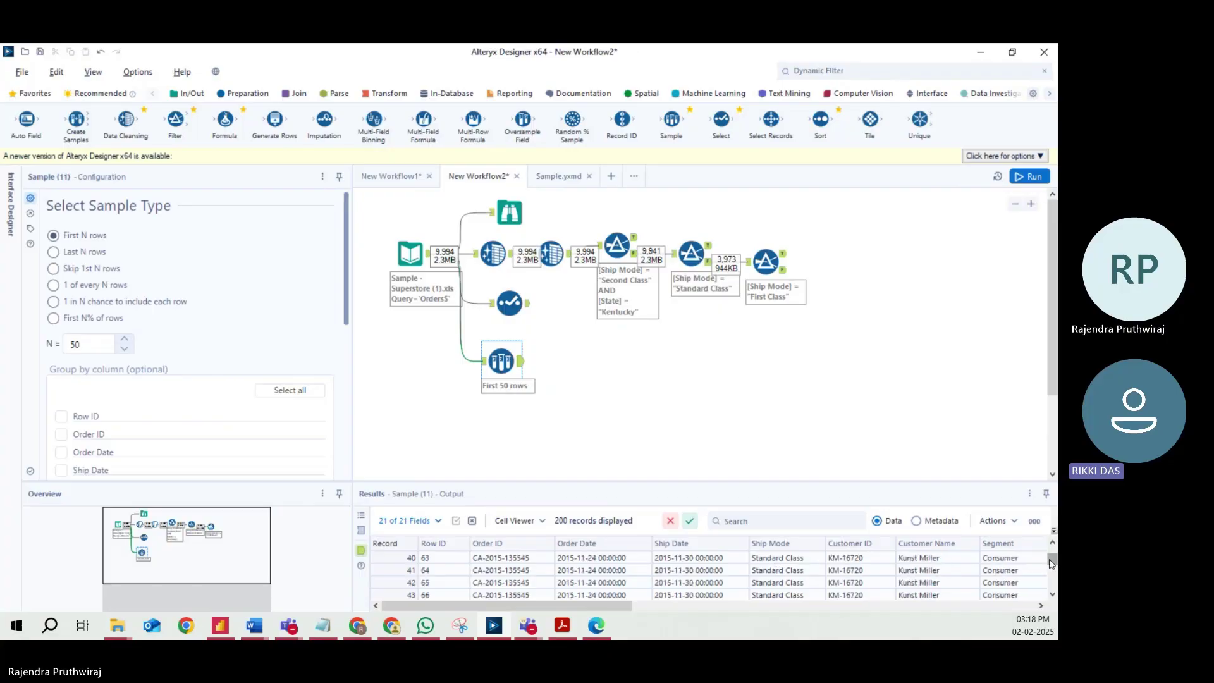
Examine the Ship Mode values group by group through the Sample tool's output records.
{"action": "left_click_drag", "start_coordinate": [1052, 559], "coordinate": [1054, 581]}
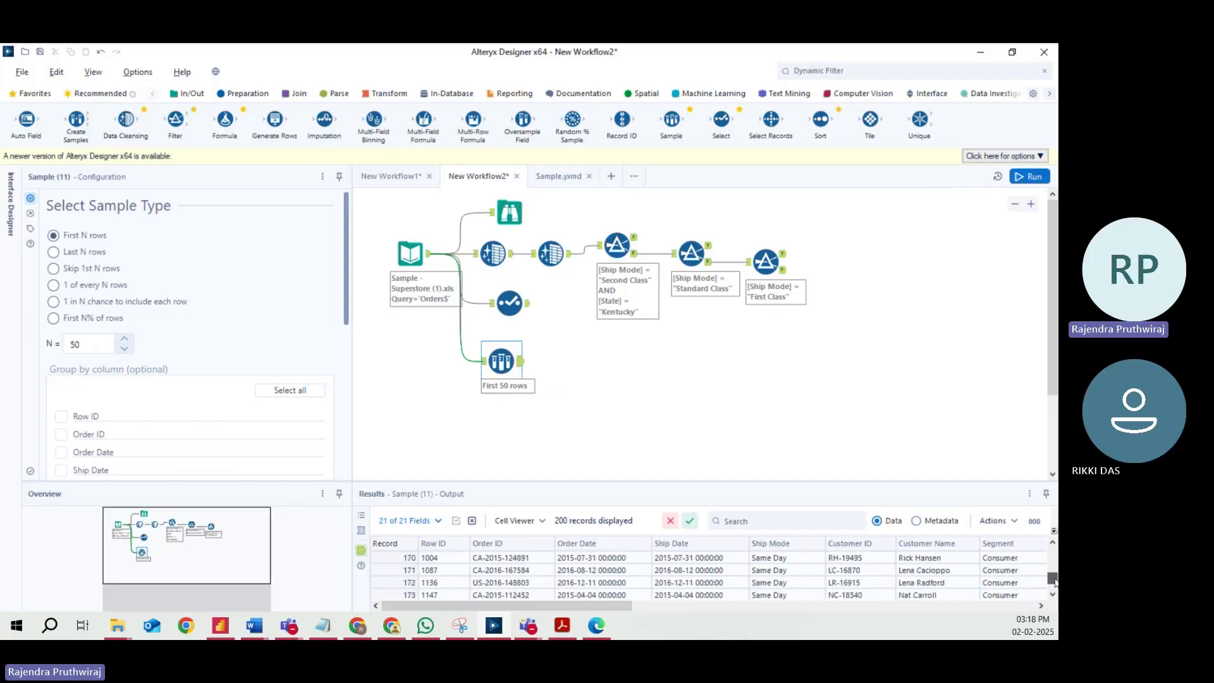
{"action": "left_click_drag", "start_coordinate": [1054, 581], "coordinate": [1053, 552]}
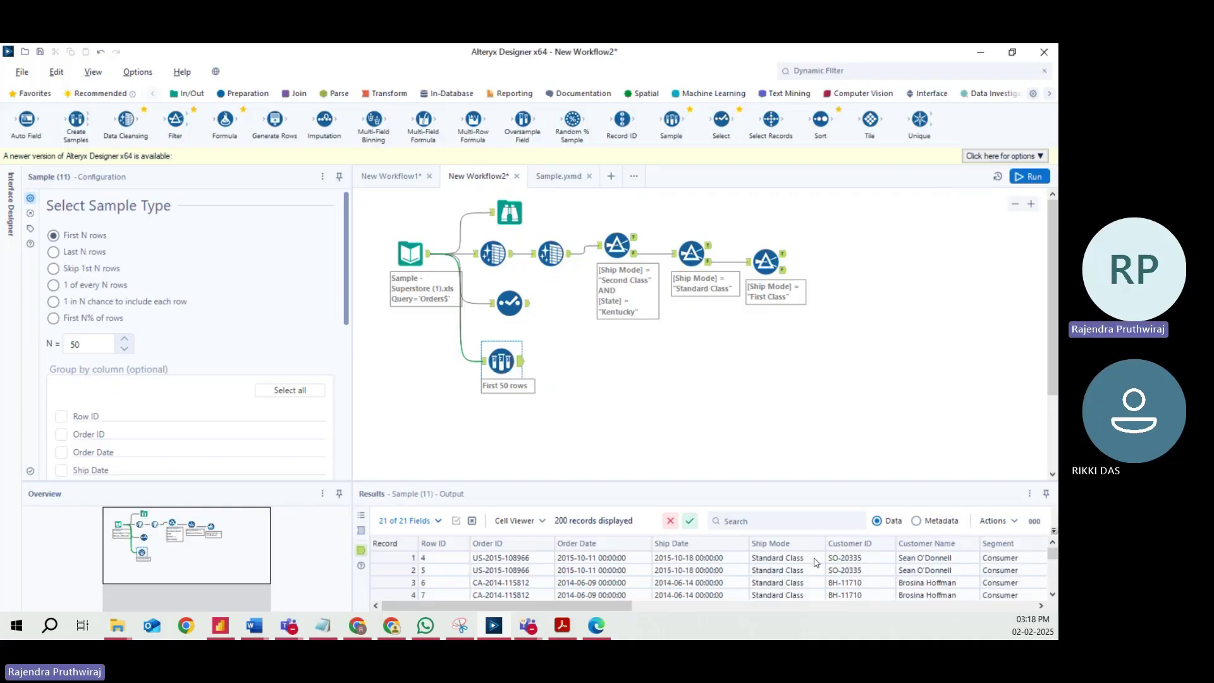
{"action": "left_click_drag", "start_coordinate": [815, 559], "coordinate": [814, 602]}
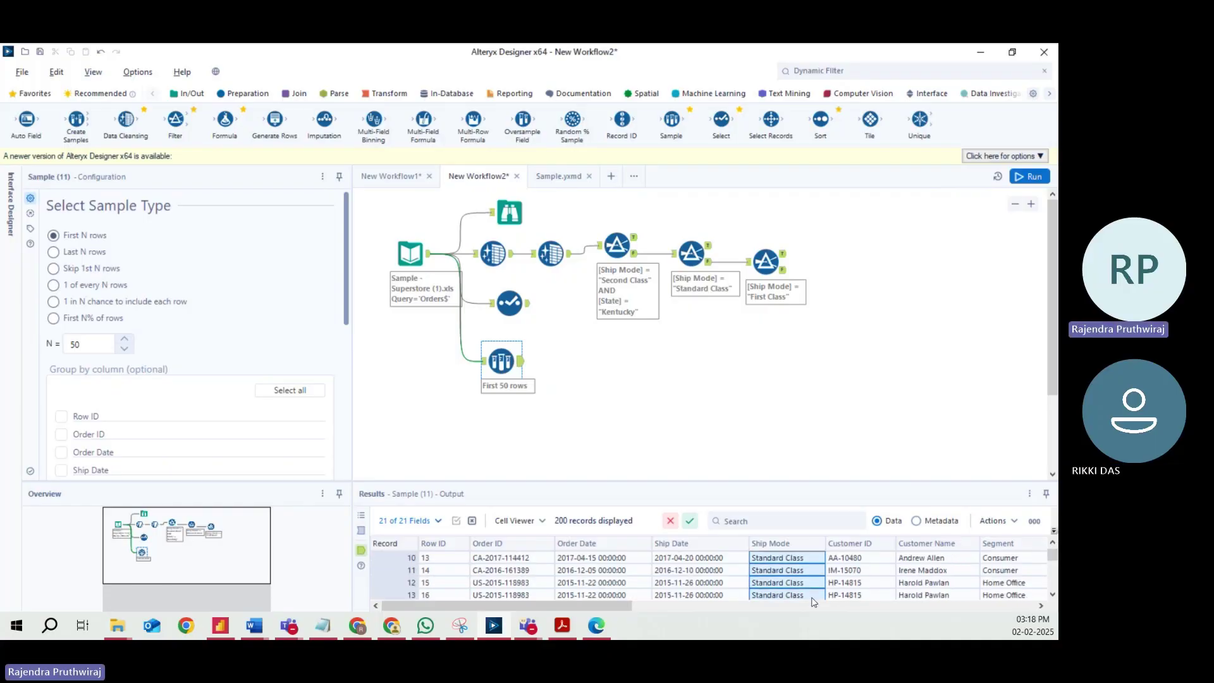
{"action": "left_click_drag", "start_coordinate": [1053, 552], "coordinate": [1054, 560]}
{"action": "left_click", "coordinate": [802, 585]}
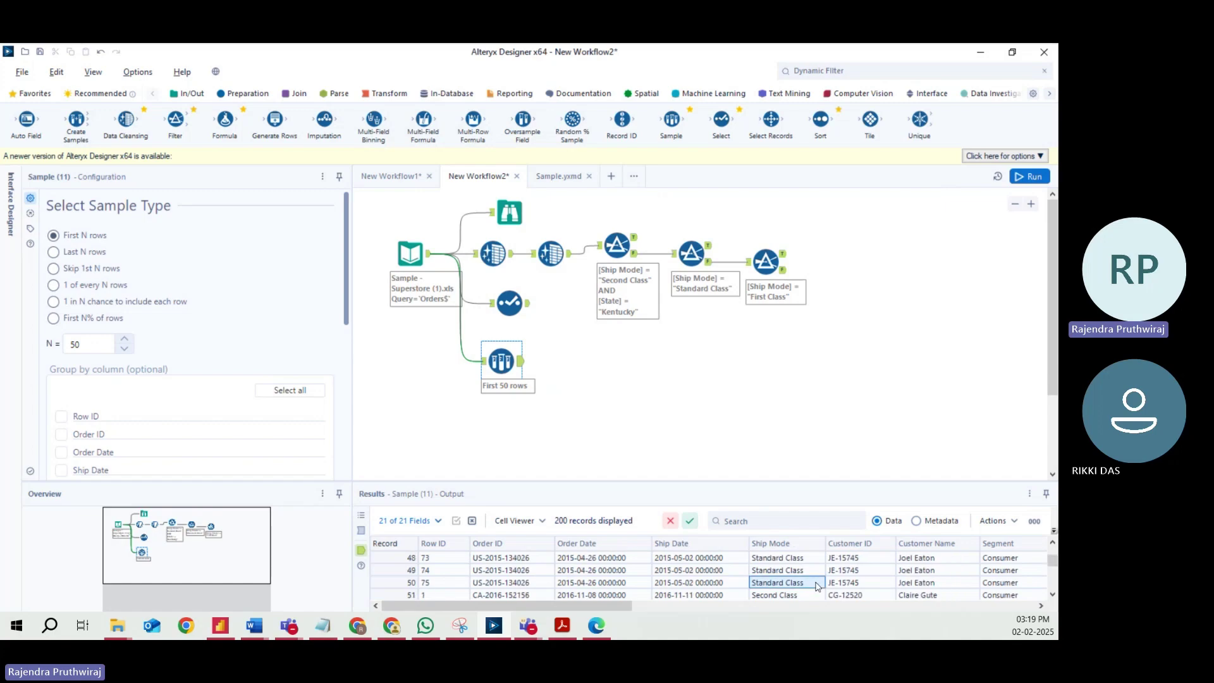
{"action": "left_click_drag", "start_coordinate": [804, 593], "coordinate": [804, 633]}
{"action": "left_click", "coordinate": [808, 559]}
{"action": "left_click_drag", "start_coordinate": [808, 559], "coordinate": [805, 618]}
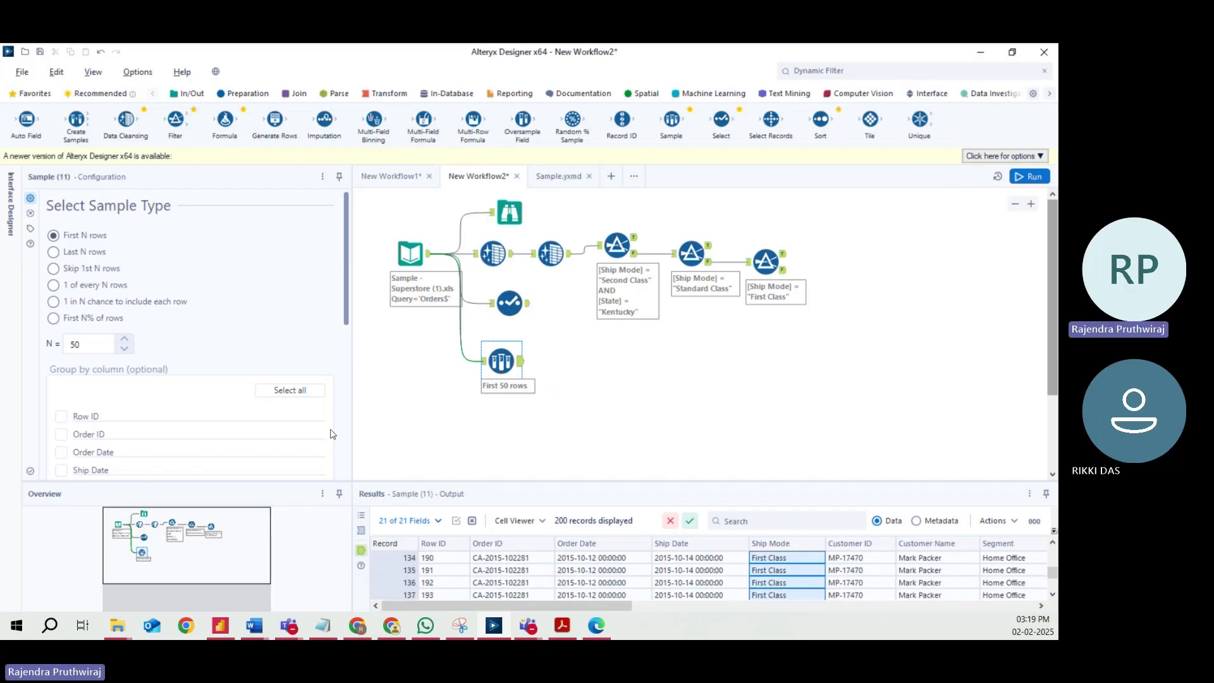
Replace the Sample tool's Ship Mode grouping with City.
{"action": "left_click_drag", "start_coordinate": [346, 297], "coordinate": [352, 358]}
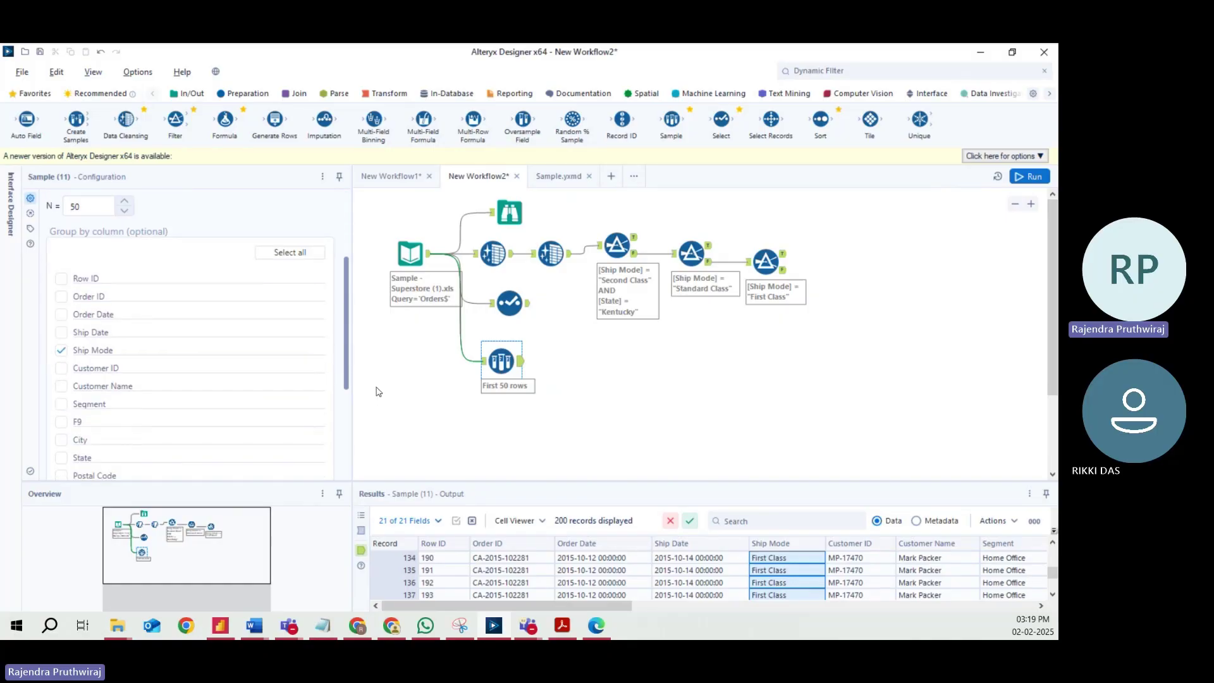
{"action": "left_click", "coordinate": [777, 560]}
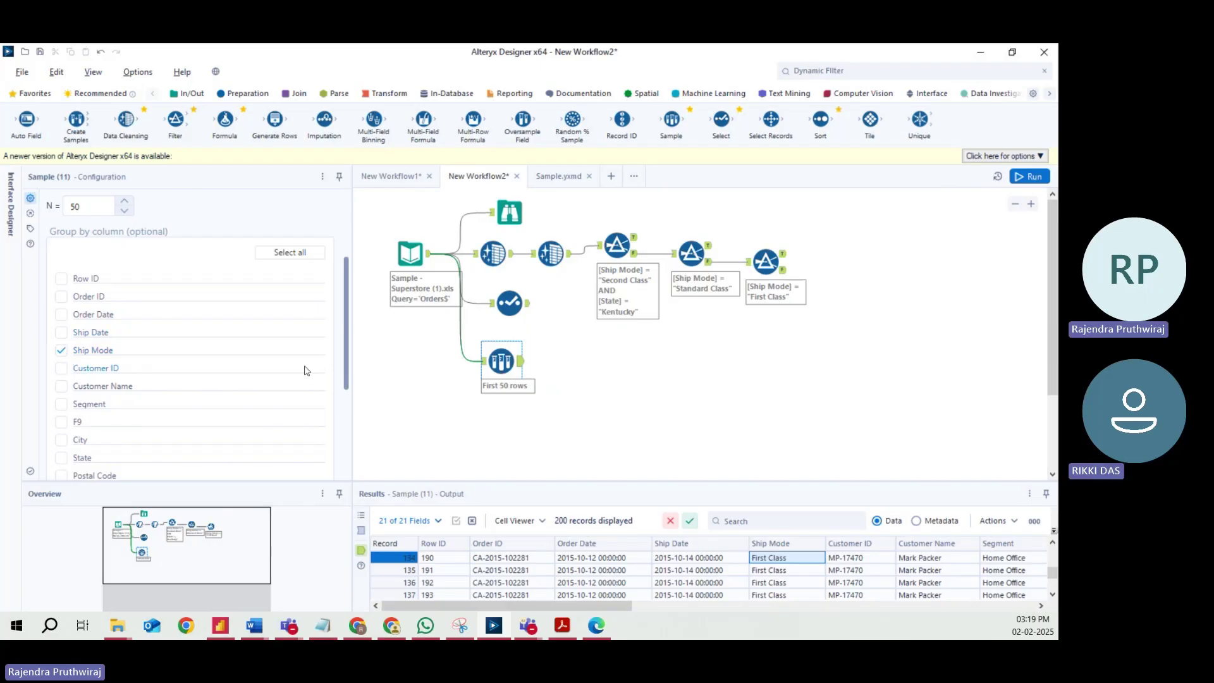
{"action": "left_click_drag", "start_coordinate": [534, 609], "coordinate": [559, 609]}
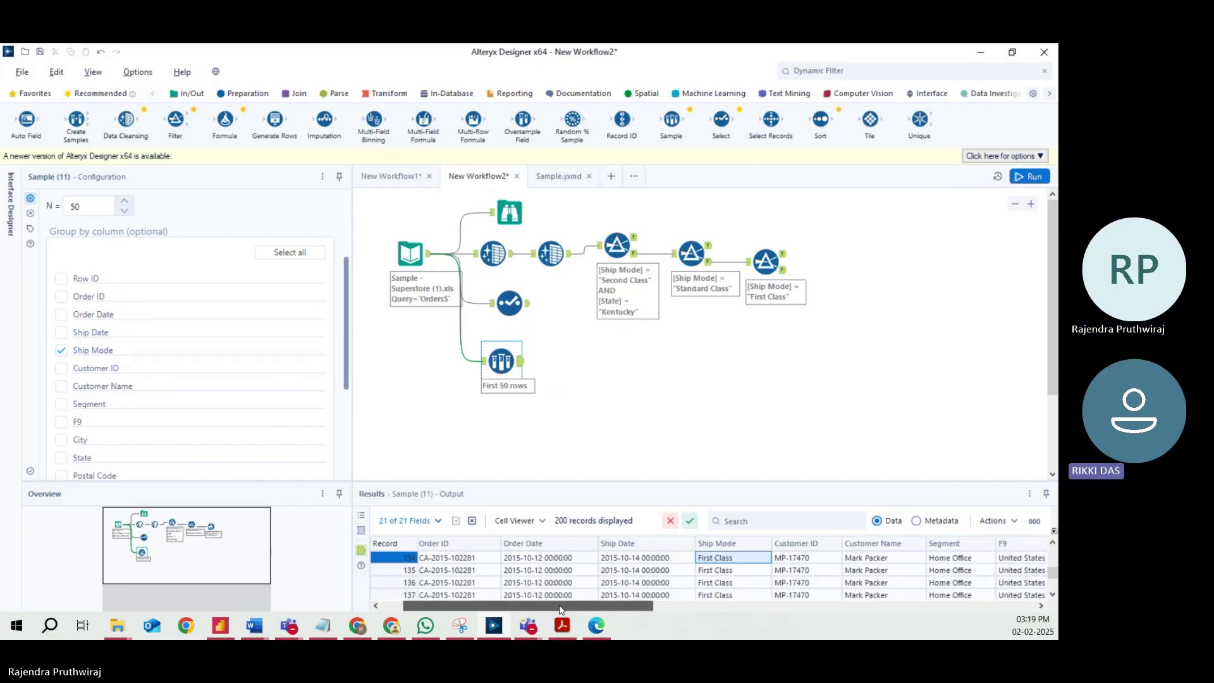
{"action": "left_click", "coordinate": [62, 351]}
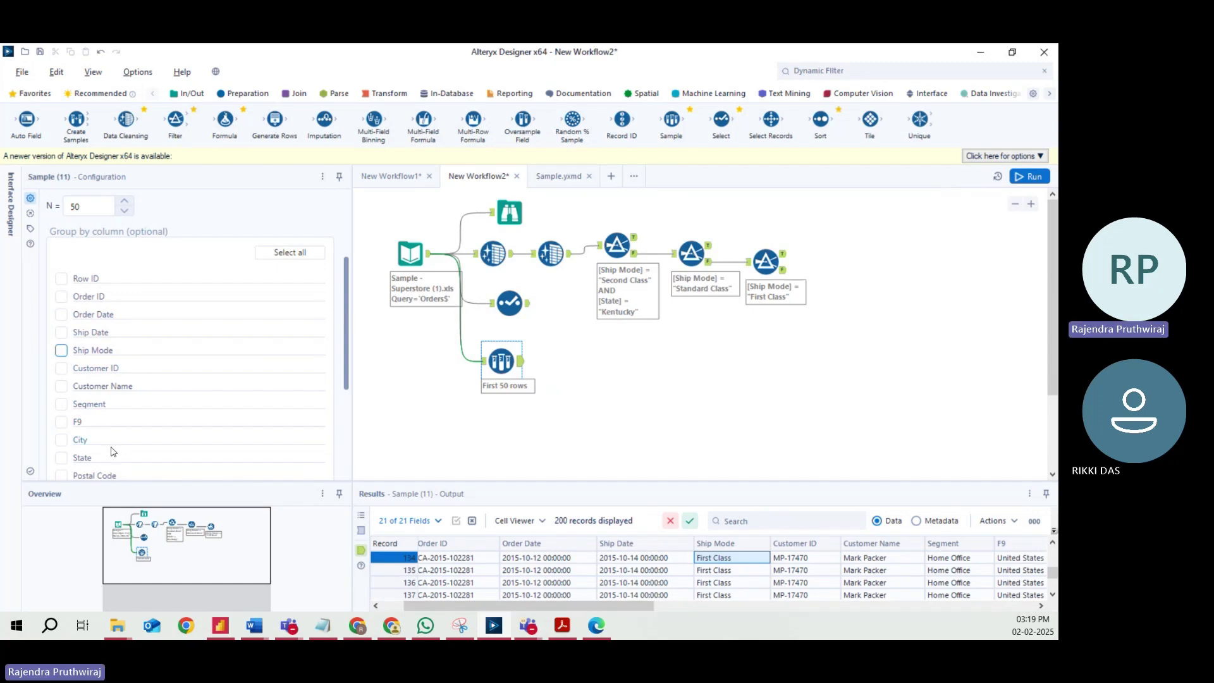
{"action": "left_click", "coordinate": [68, 439]}
Run the workflow and review the City values in the Sample tool's output records.
{"action": "left_click", "coordinate": [1029, 176]}
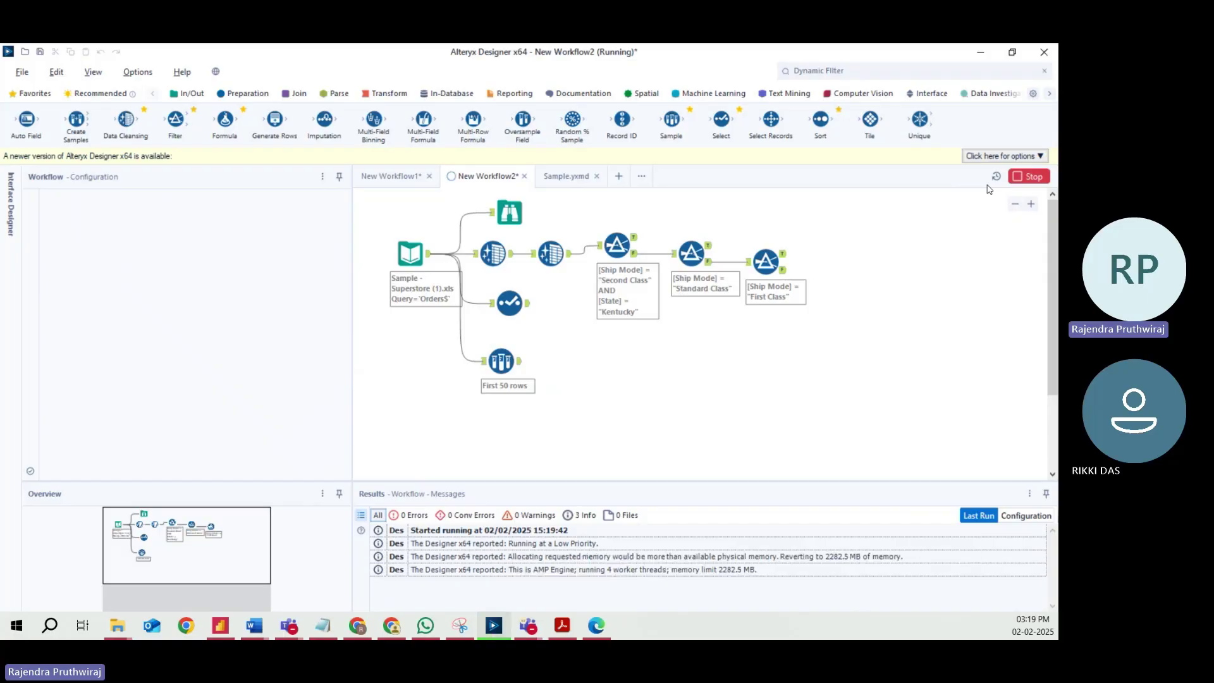
{"action": "left_click", "coordinate": [521, 364]}
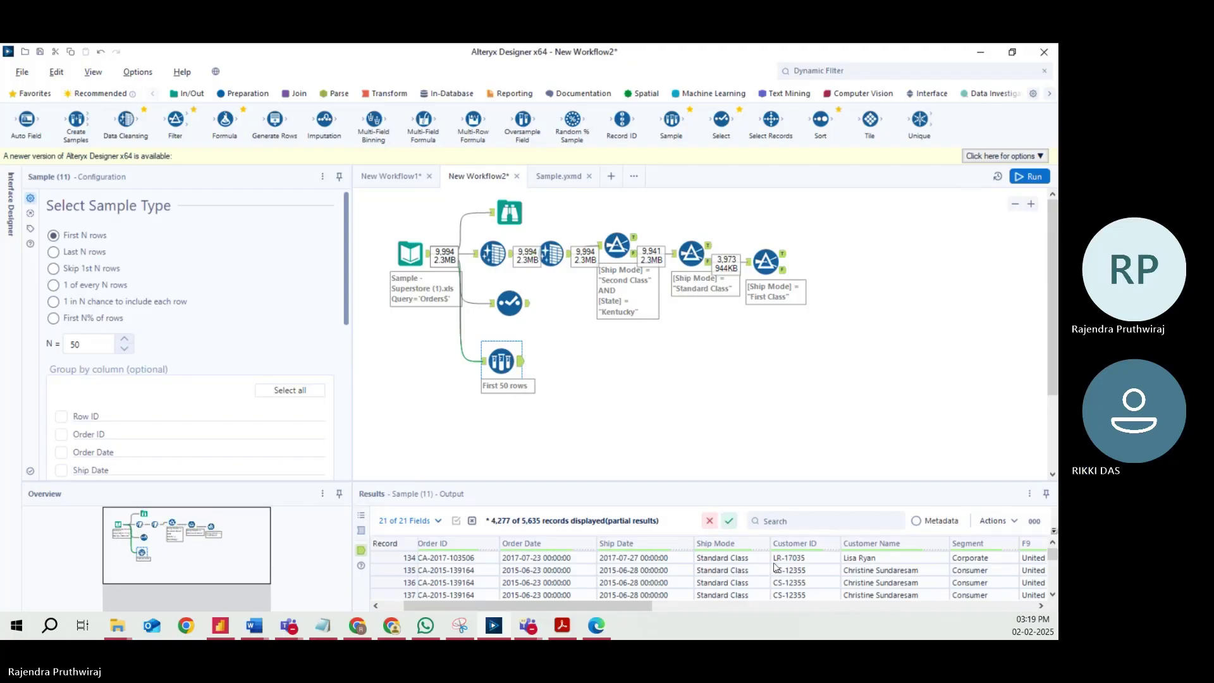
{"action": "left_click_drag", "start_coordinate": [648, 606], "coordinate": [791, 611]}
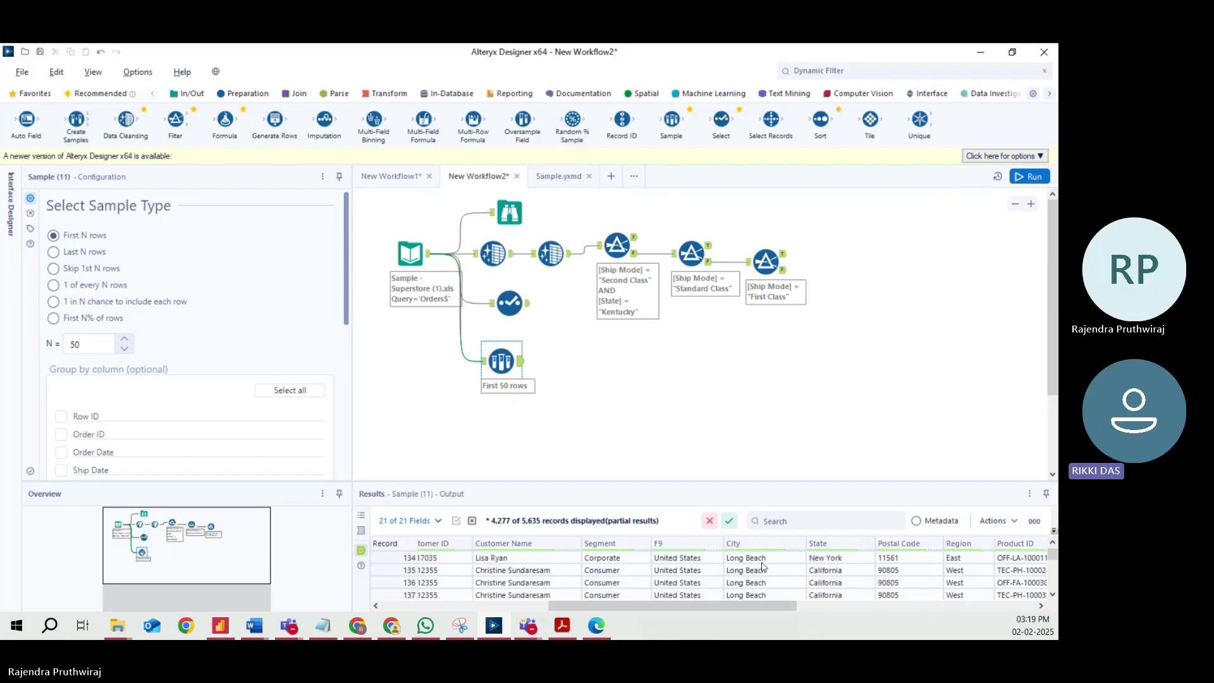
{"action": "scroll", "coordinate": [695, 575], "scroll_direction": "down", "scroll_amount": 9}
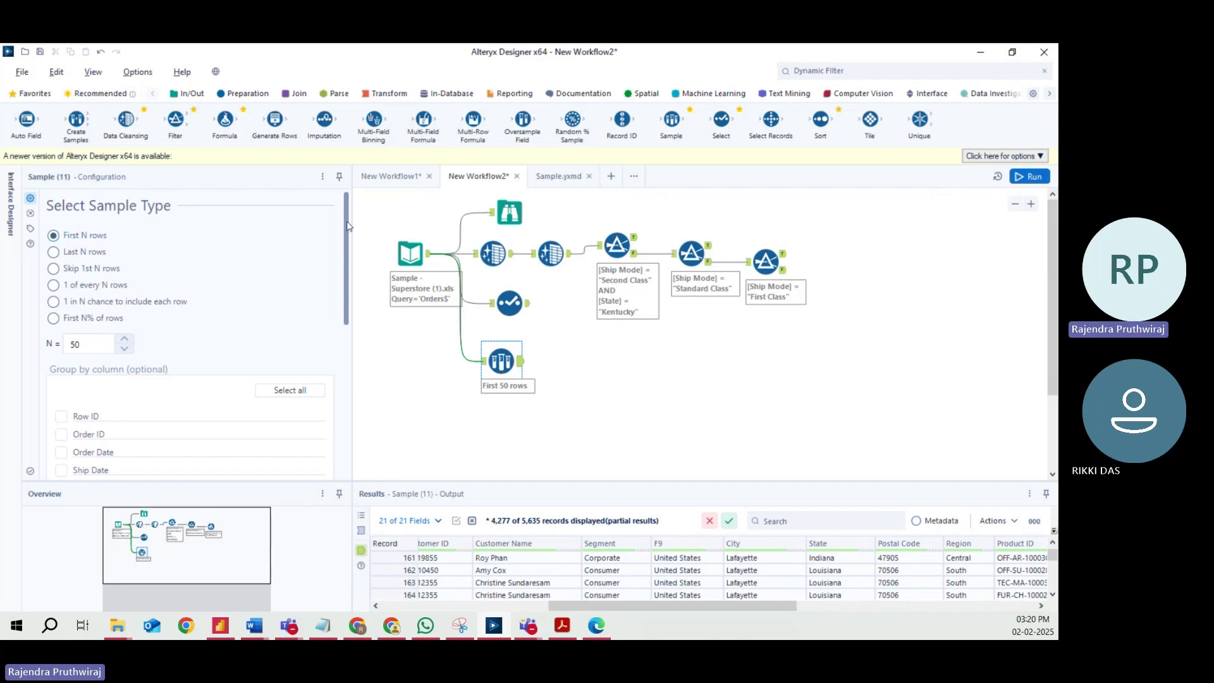
Add Segment as a second grouping column alongside City in the Sample tool.
{"action": "left_click_drag", "start_coordinate": [347, 226], "coordinate": [347, 310]}
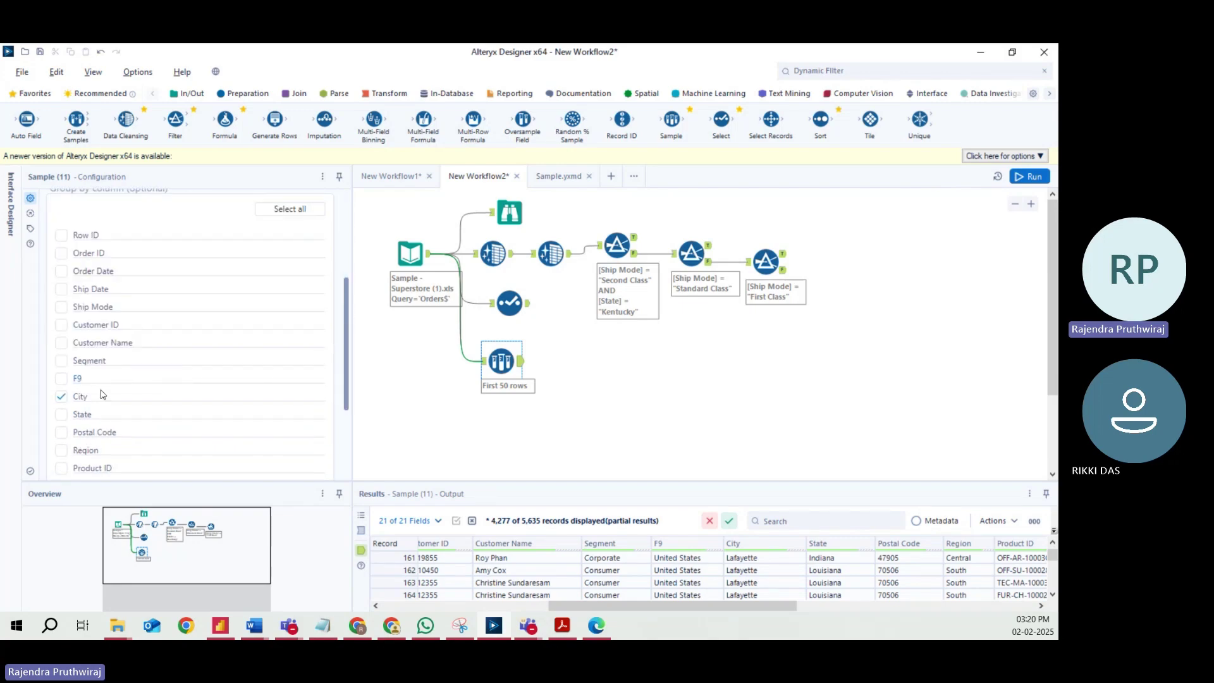
{"action": "left_click", "coordinate": [63, 399]}
{"action": "scroll", "coordinate": [65, 407], "scroll_direction": "up", "scroll_amount": 5}
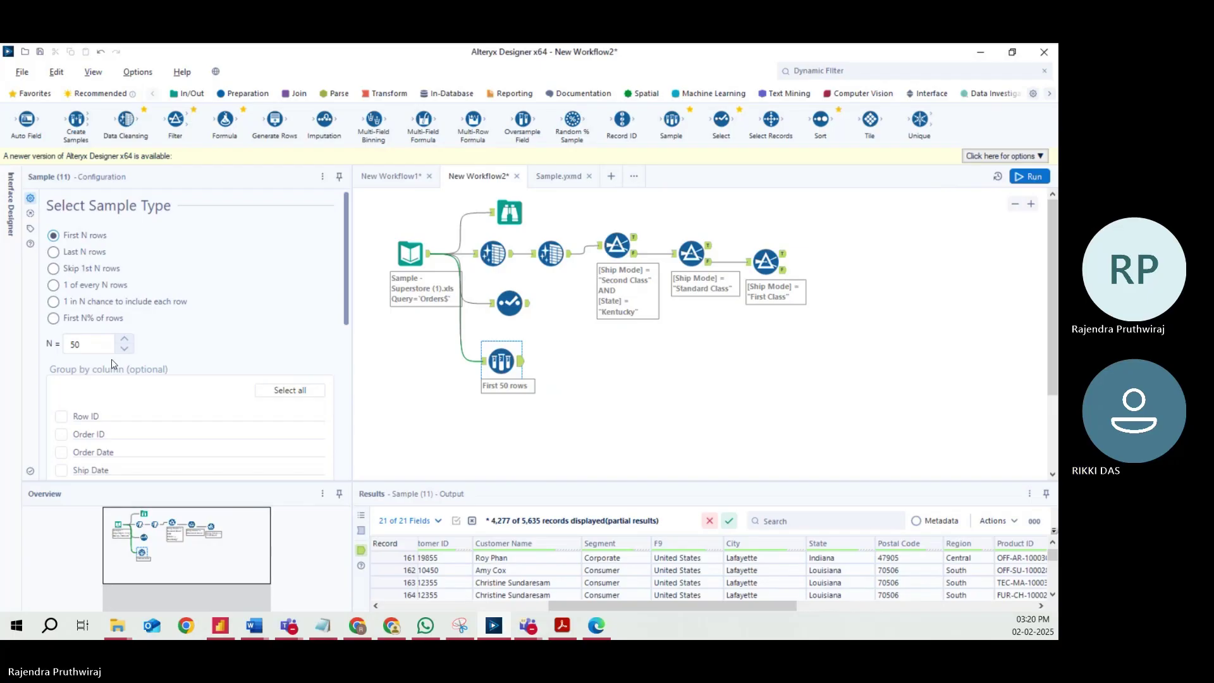
{"action": "scroll", "coordinate": [111, 364], "scroll_direction": "down", "scroll_amount": 5}
{"action": "left_click", "coordinate": [74, 366]}
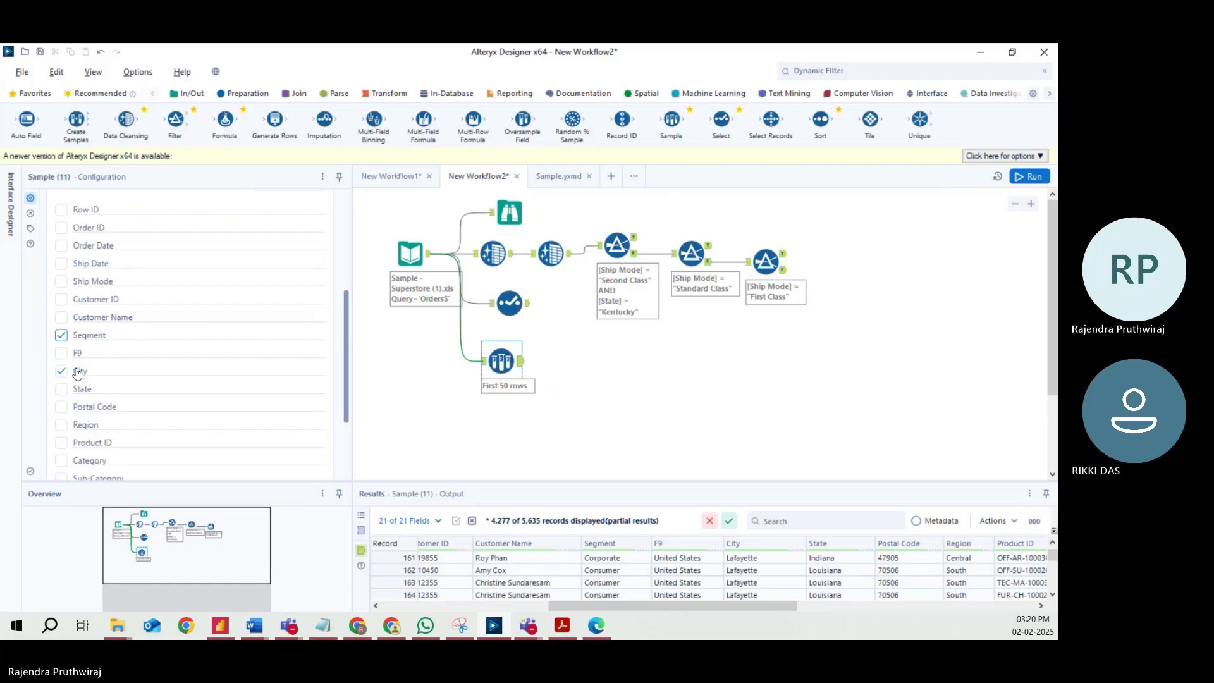
{"action": "scroll", "coordinate": [77, 373], "scroll_direction": "up", "scroll_amount": 3}
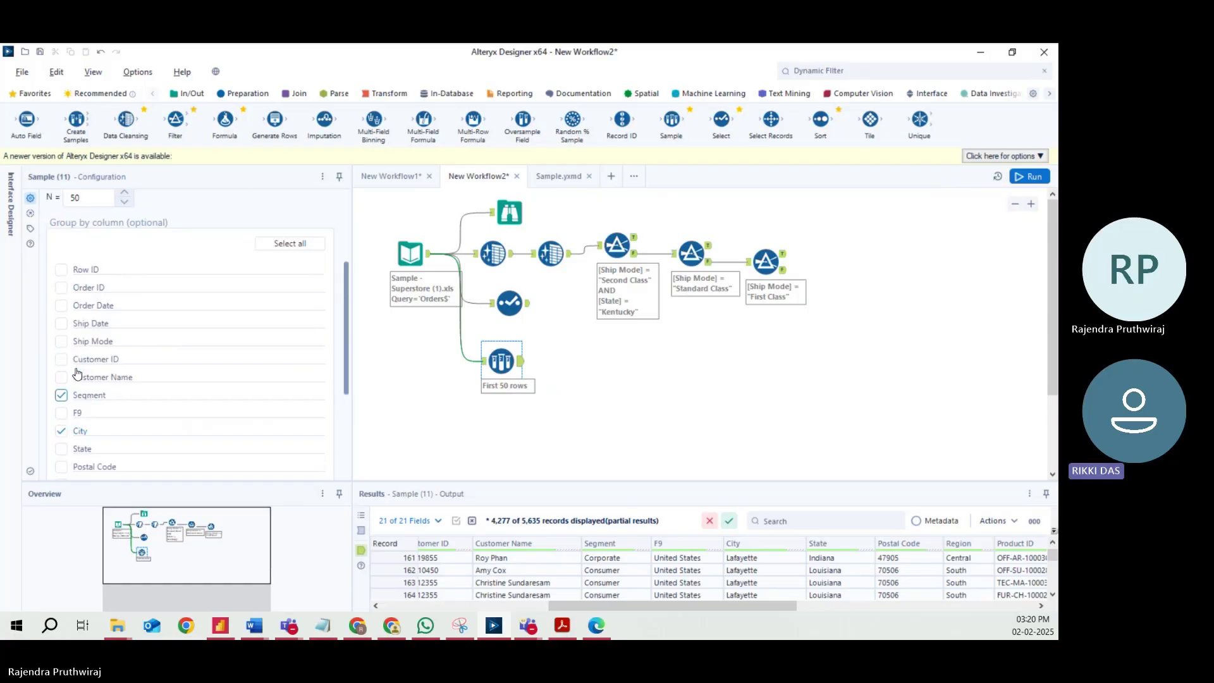
{"action": "scroll", "coordinate": [78, 374], "scroll_direction": "down", "scroll_amount": 5}
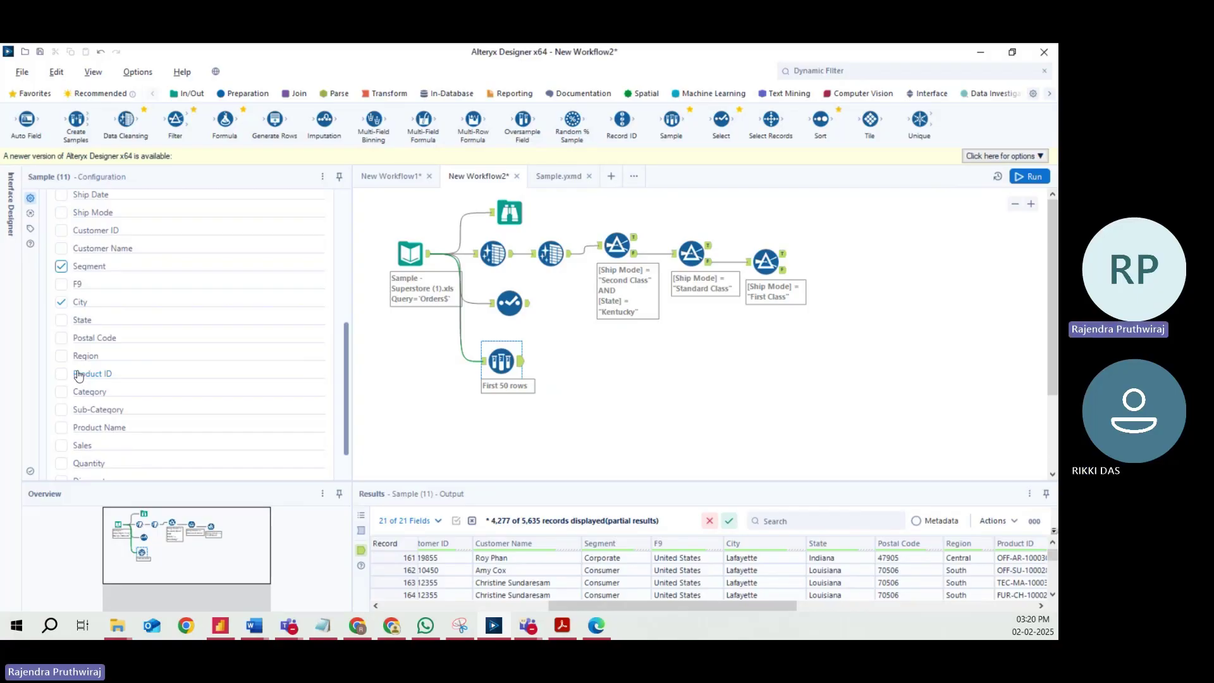
Run the workflow with the Segment and City grouping and compare the output records with the selected grouping columns.
{"action": "left_click", "coordinate": [1031, 175]}
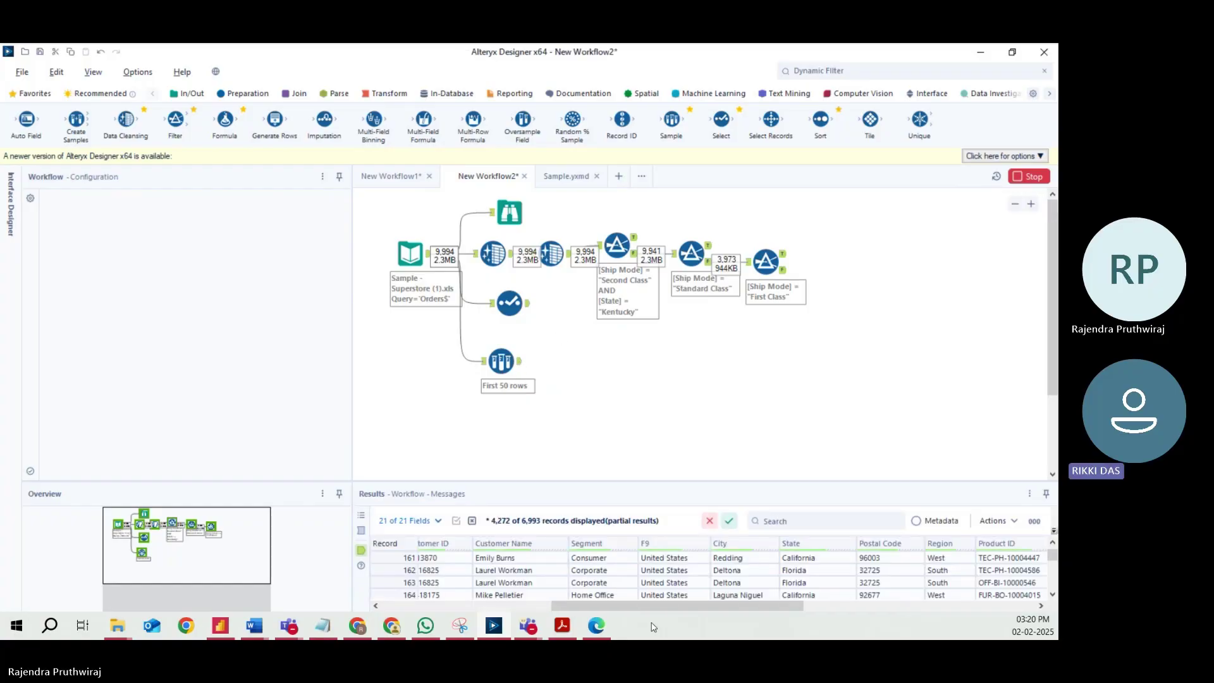
{"action": "left_click_drag", "start_coordinate": [654, 606], "coordinate": [547, 561]}
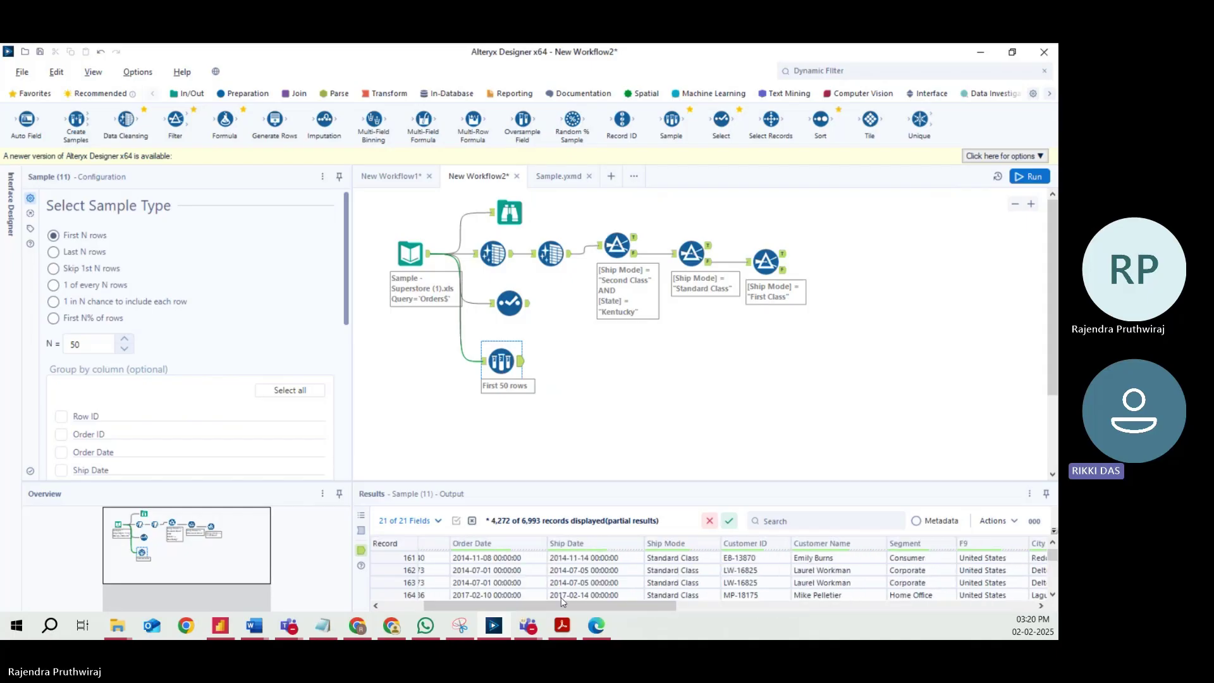
{"action": "mouse_move", "coordinate": [560, 604]}
{"action": "left_mouse_down"}
{"action": "mouse_move", "coordinate": [904, 607]}
{"action": "mouse_move", "coordinate": [543, 605]}
{"action": "left_mouse_up"}
{"action": "left_click_drag", "start_coordinate": [346, 314], "coordinate": [342, 369]}
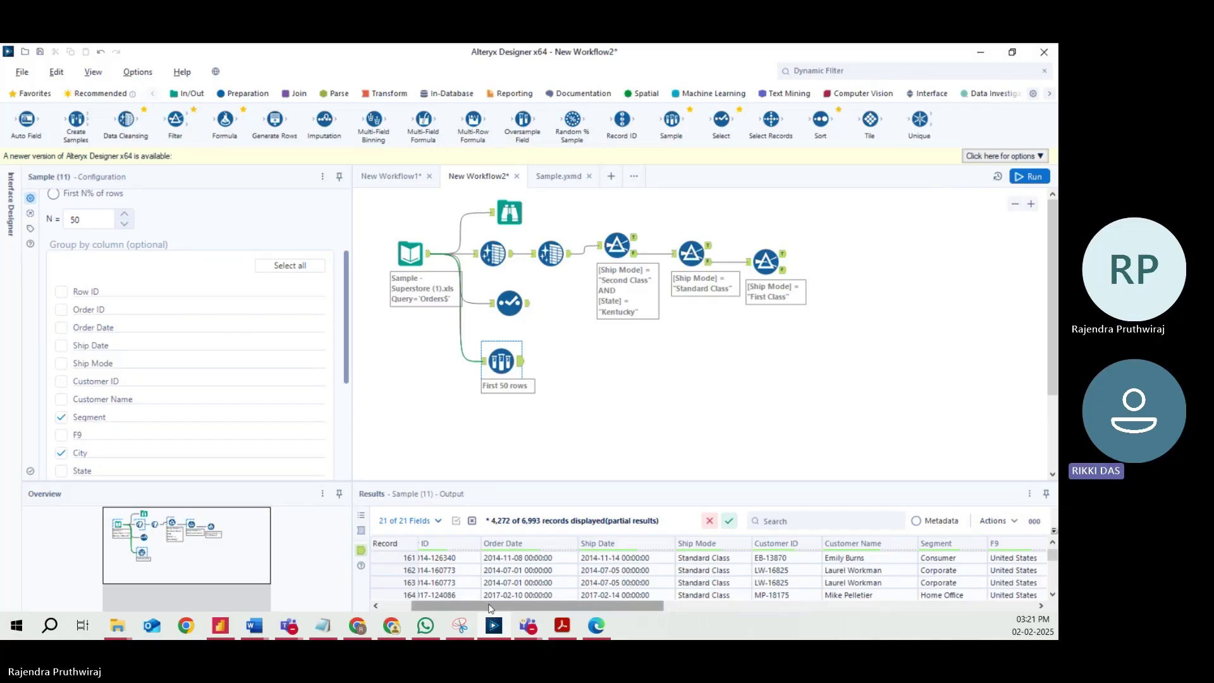
{"action": "scroll", "coordinate": [514, 573], "scroll_direction": "up", "scroll_amount": 3}
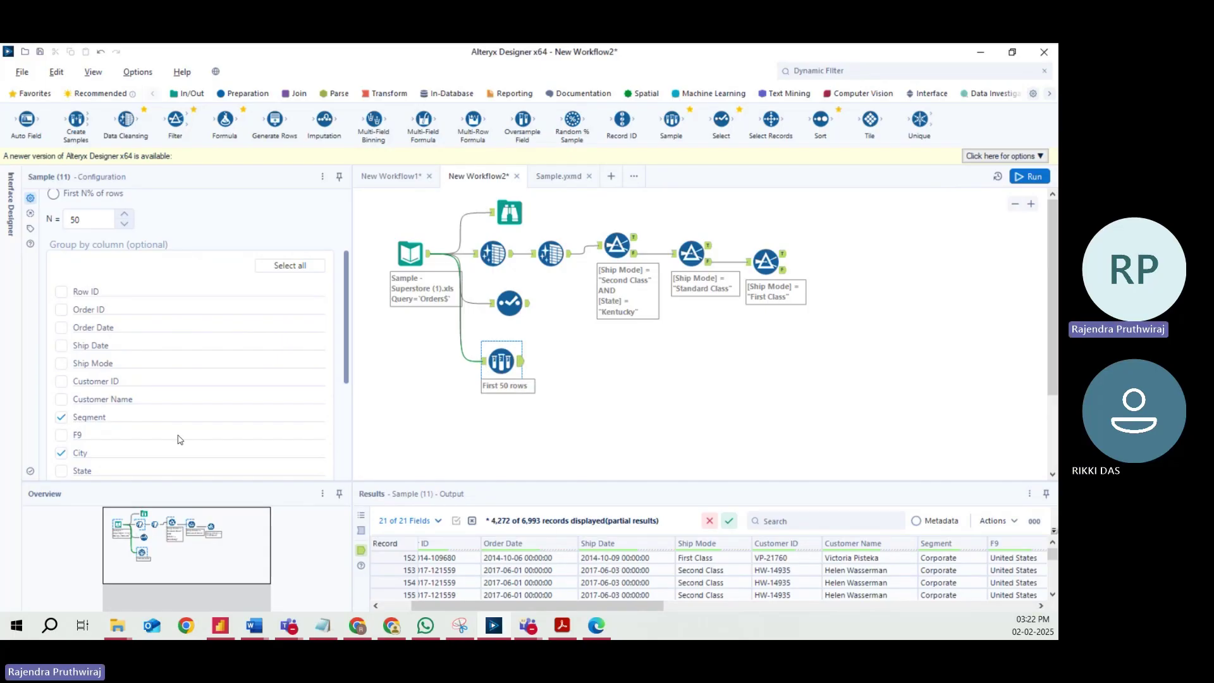
Clear the Segment and City groupings and group the sample by Ship Mode instead.
{"action": "left_click", "coordinate": [61, 418]}
{"action": "left_click", "coordinate": [61, 453]}
{"action": "scroll", "coordinate": [83, 405], "scroll_direction": "up", "scroll_amount": 3}
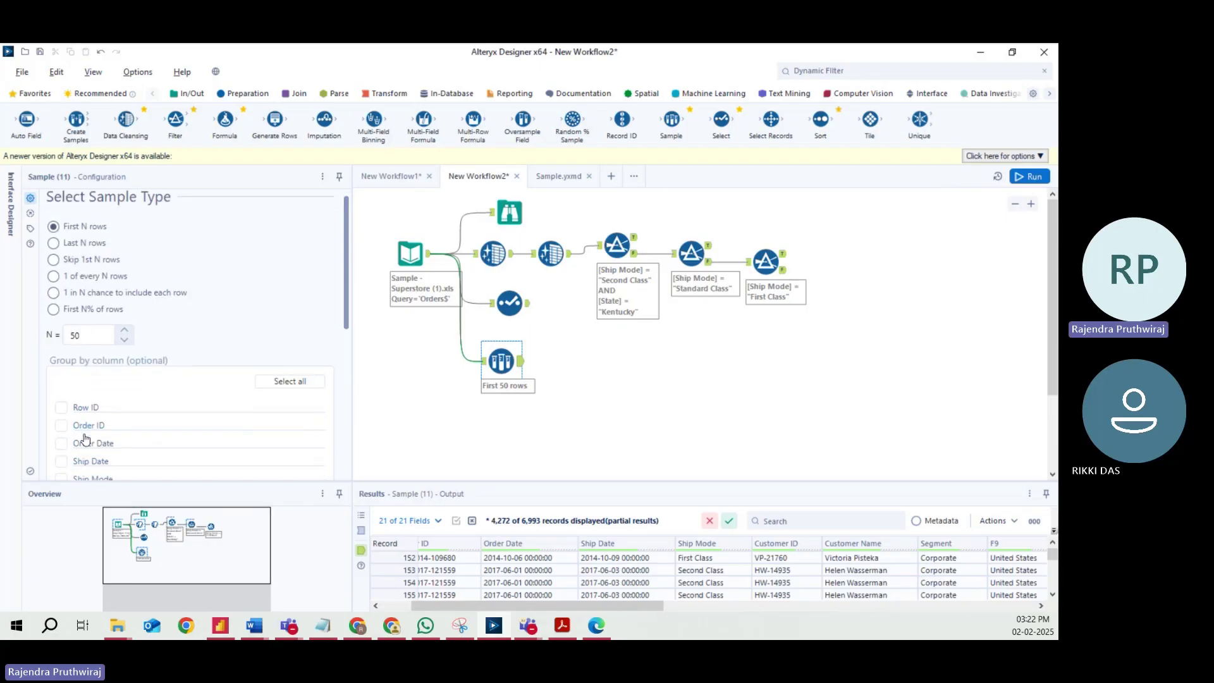
{"action": "scroll", "coordinate": [84, 440], "scroll_direction": "down", "scroll_amount": 1}
{"action": "left_click", "coordinate": [61, 418]}
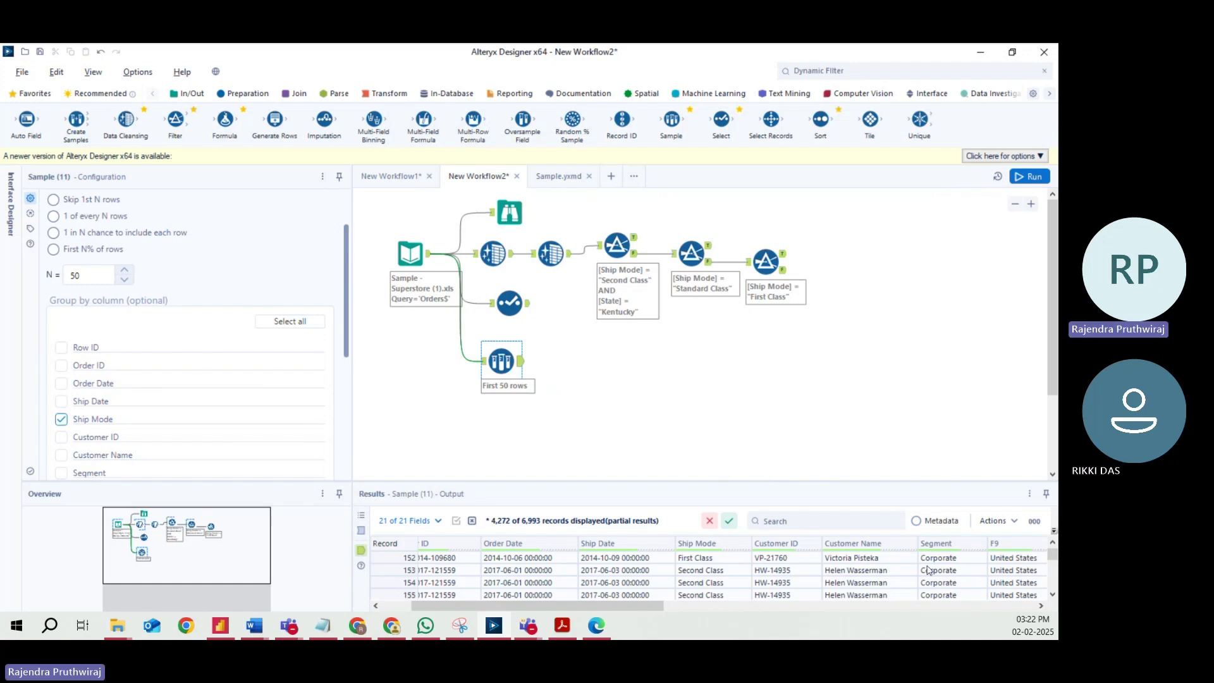
Check the Segment values in the current output and in the Browse tool's data profile.
{"action": "scroll", "coordinate": [927, 570], "scroll_direction": "down", "scroll_amount": 14}
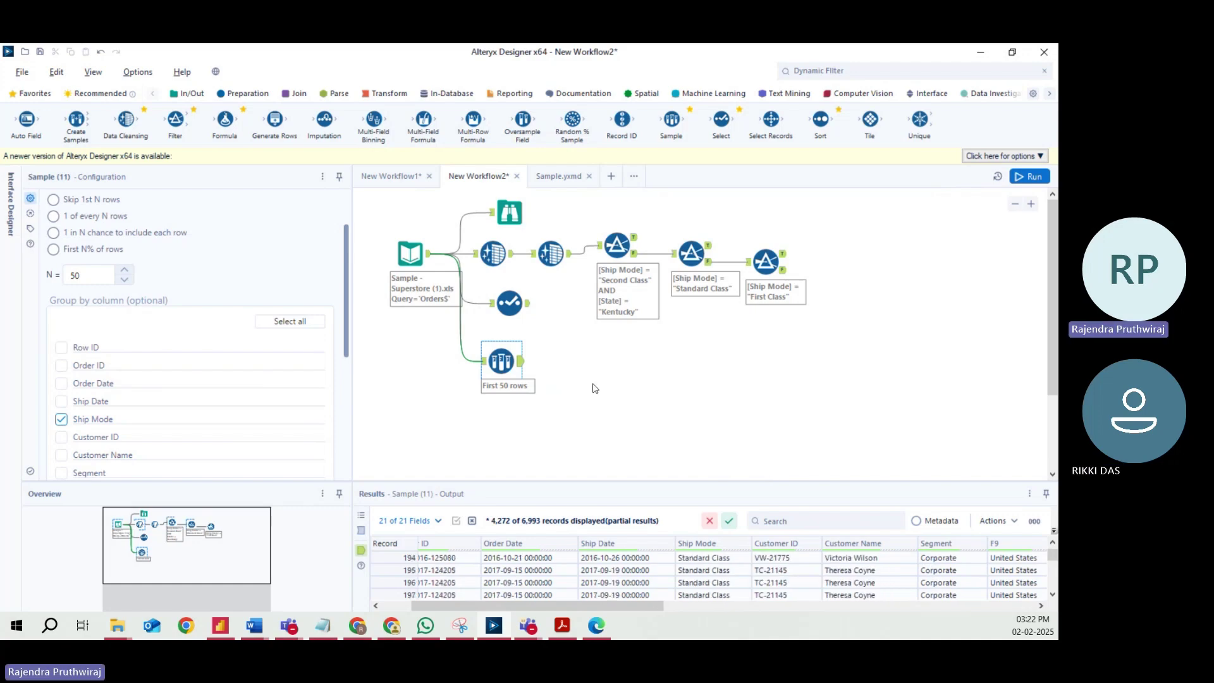
{"action": "left_click", "coordinate": [510, 212]}
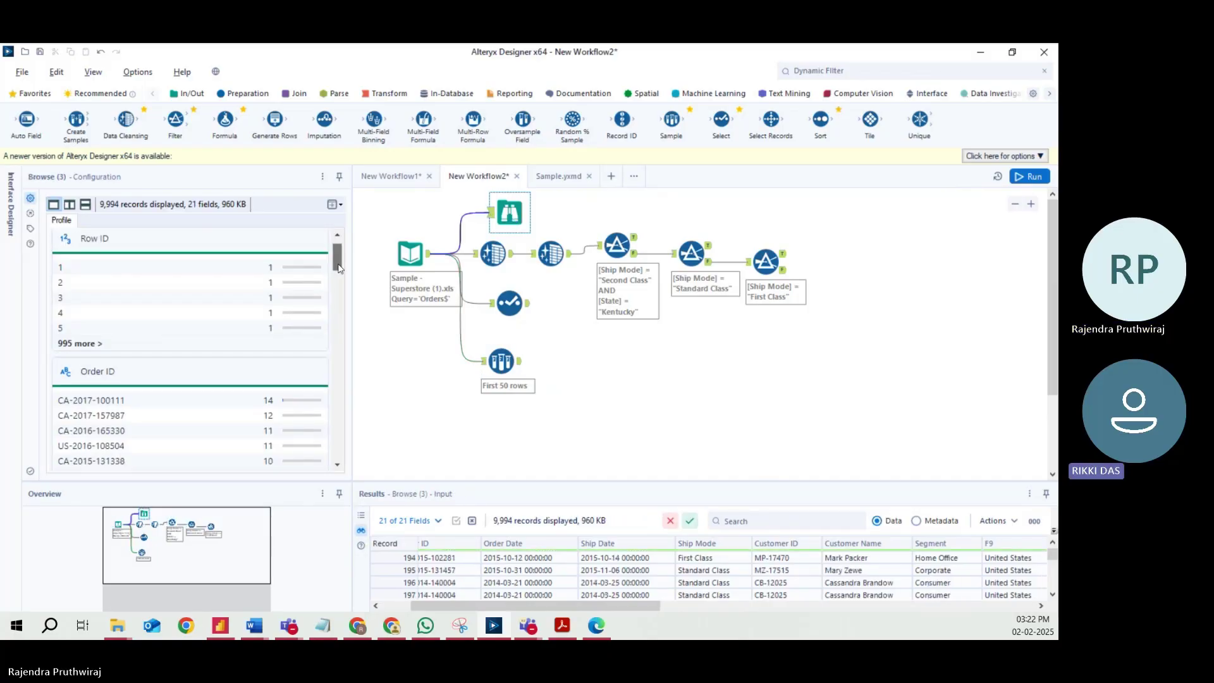
{"action": "left_click_drag", "start_coordinate": [338, 263], "coordinate": [343, 357]}
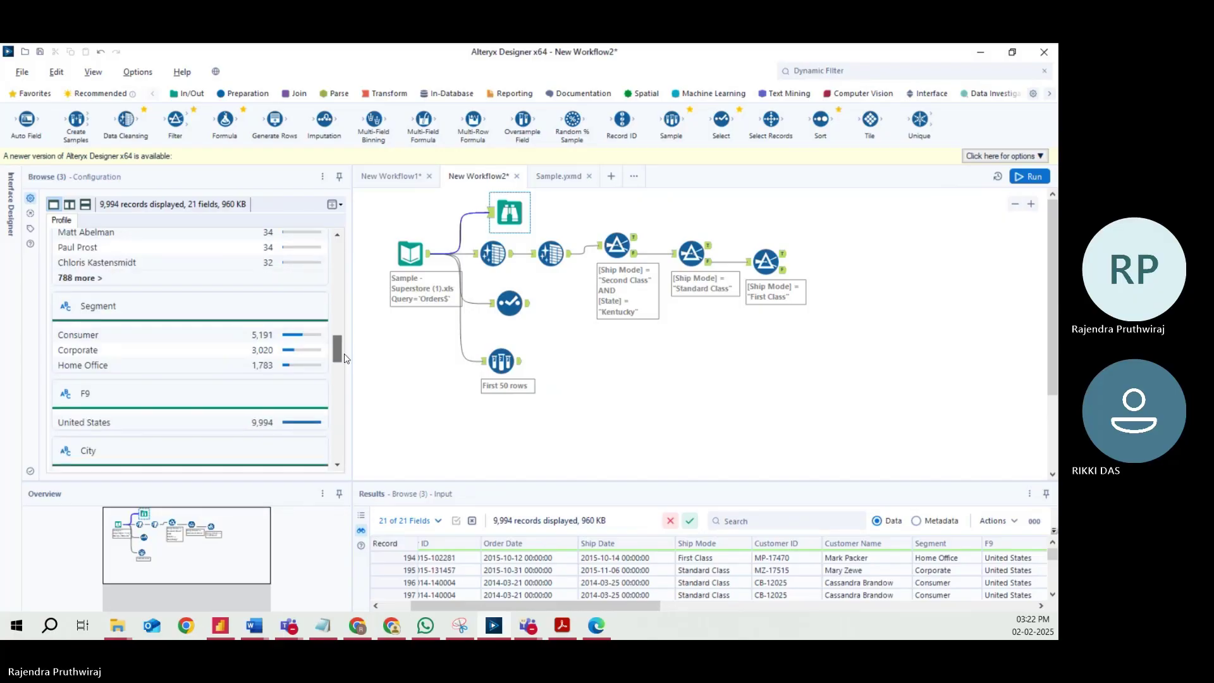
{"action": "left_click", "coordinate": [93, 310]}
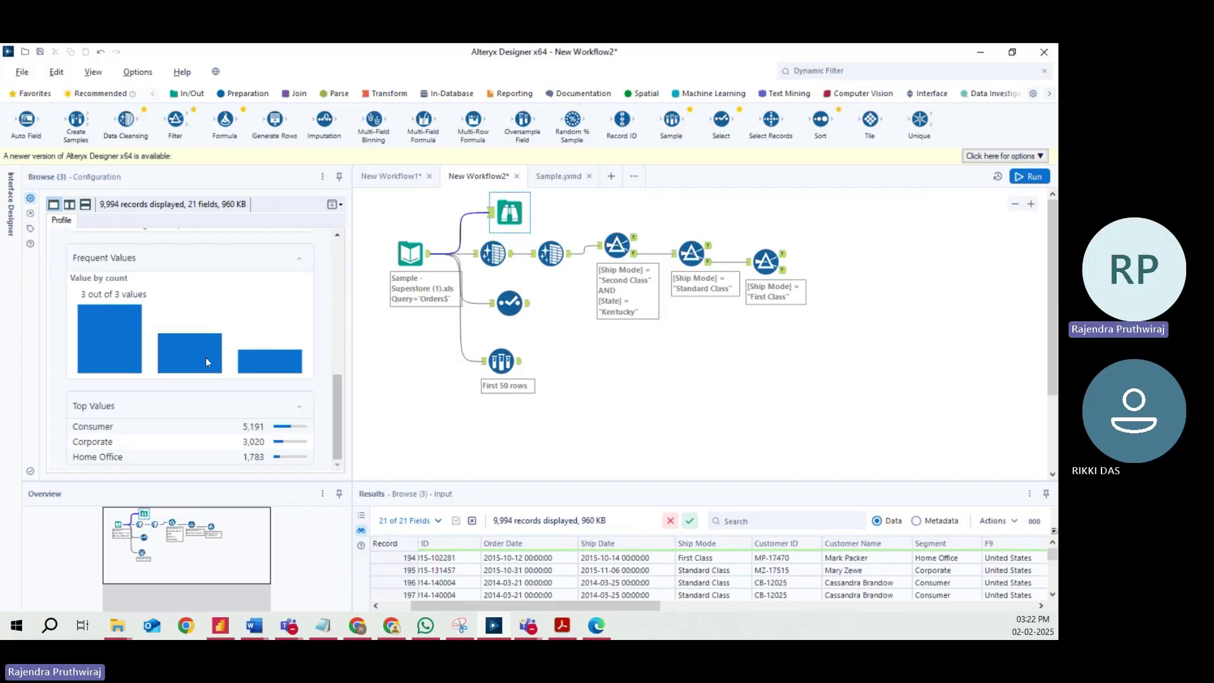
Set the Sample tool's N to 10 and add Segment to the Ship Mode grouping.
{"action": "left_click", "coordinate": [491, 366]}
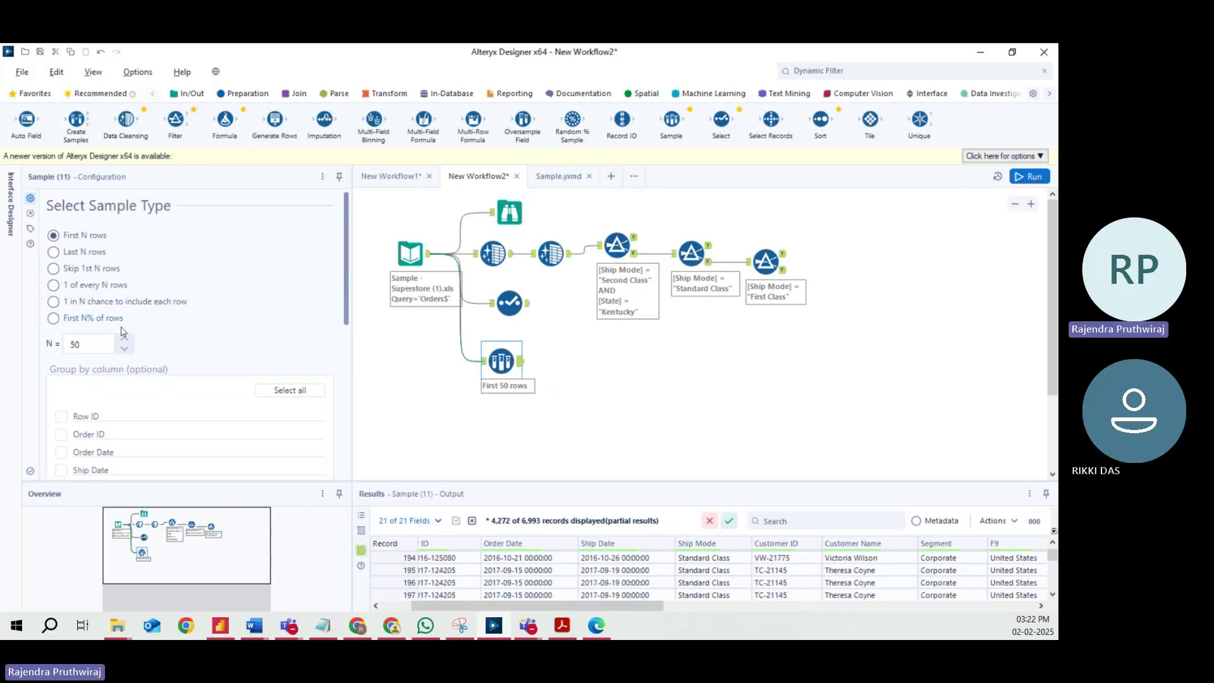
{"action": "left_click", "coordinate": [81, 352]}
{"action": "left_click_drag", "start_coordinate": [347, 295], "coordinate": [347, 359]}
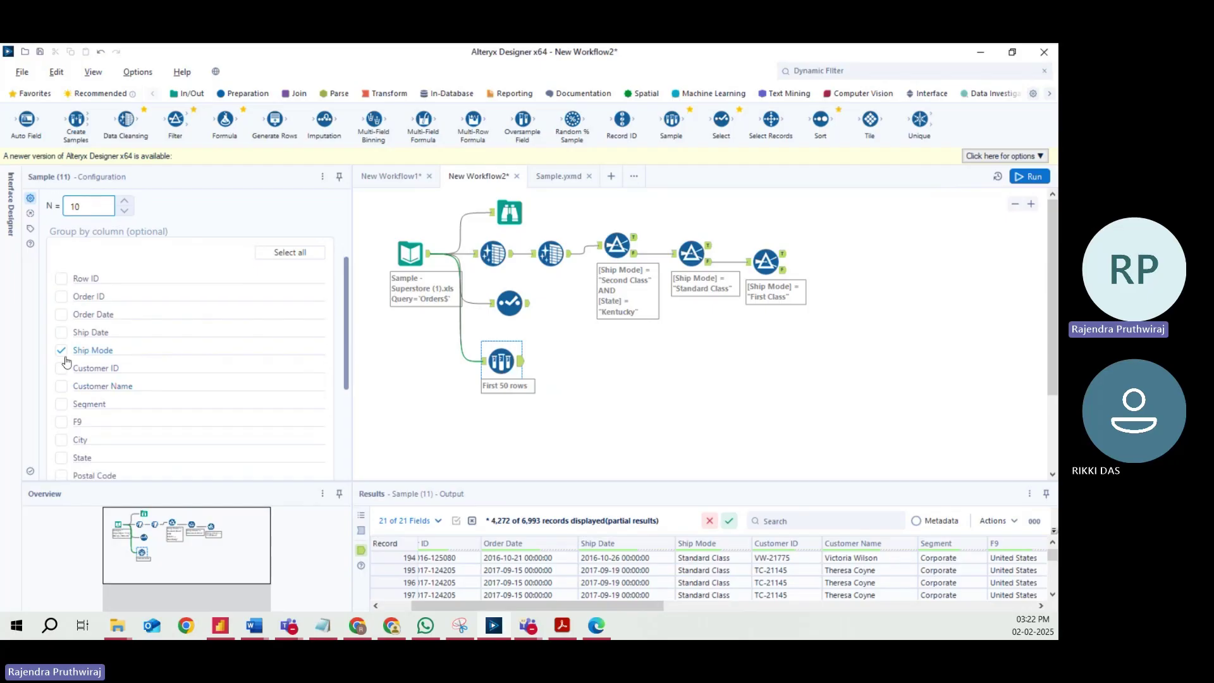
{"action": "left_click", "coordinate": [71, 405]}
Run the workflow and review the Ship Mode and Segment combinations in the Sample tool's output records.
{"action": "left_click", "coordinate": [1031, 177]}
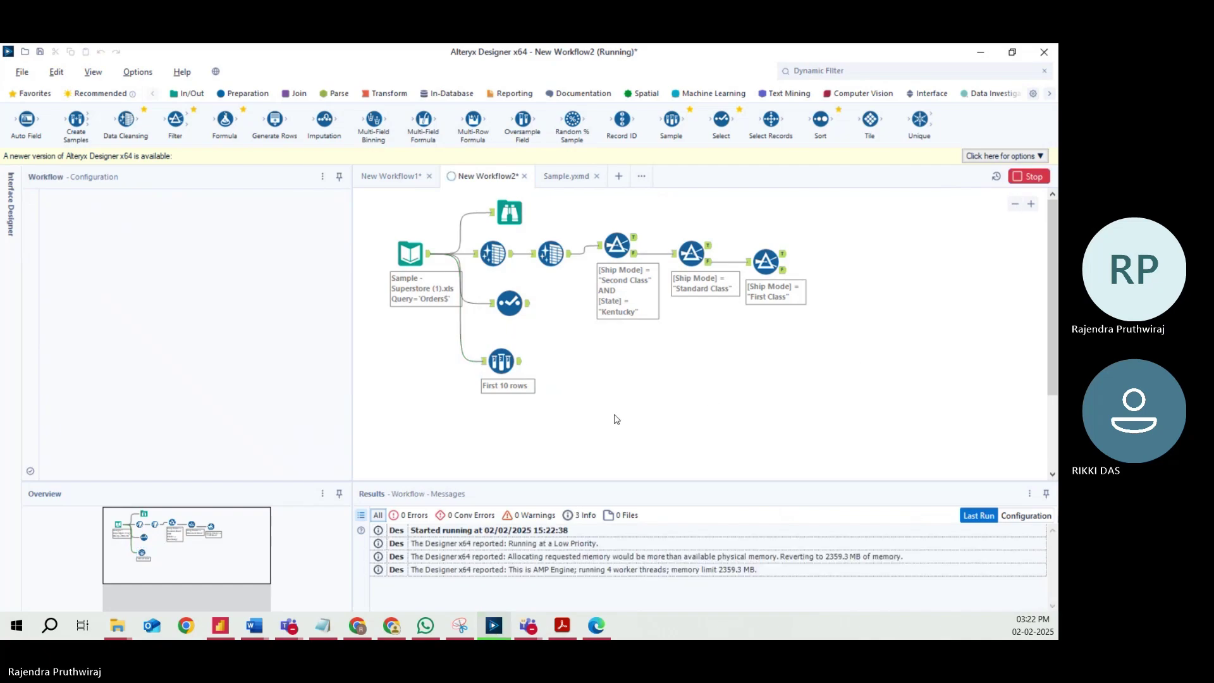
{"action": "left_click", "coordinate": [520, 362]}
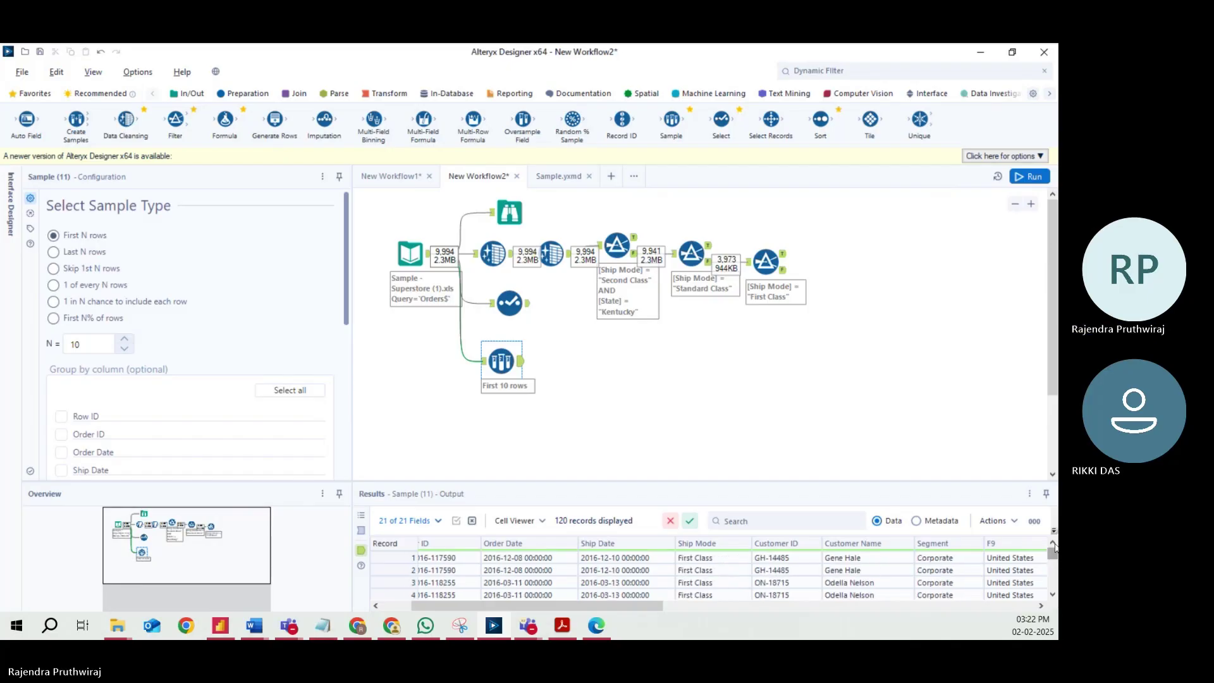
{"action": "left_click_drag", "start_coordinate": [726, 559], "coordinate": [721, 602]}
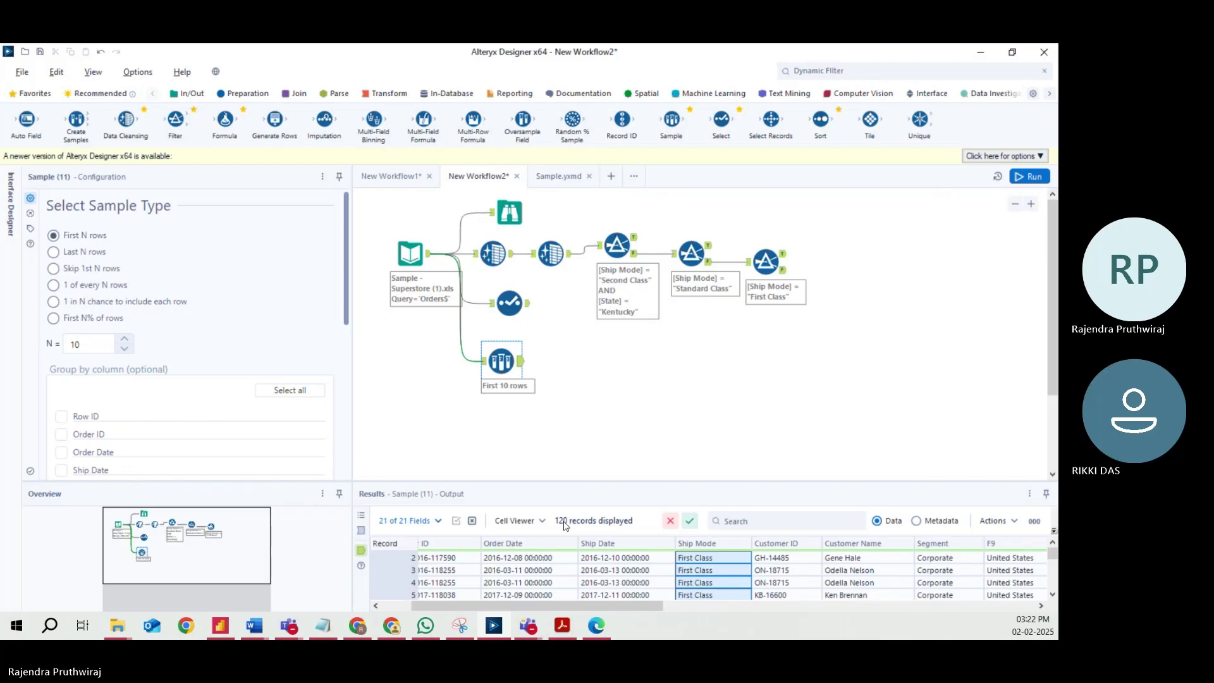
{"action": "scroll", "coordinate": [724, 571], "scroll_direction": "up", "scroll_amount": 1}
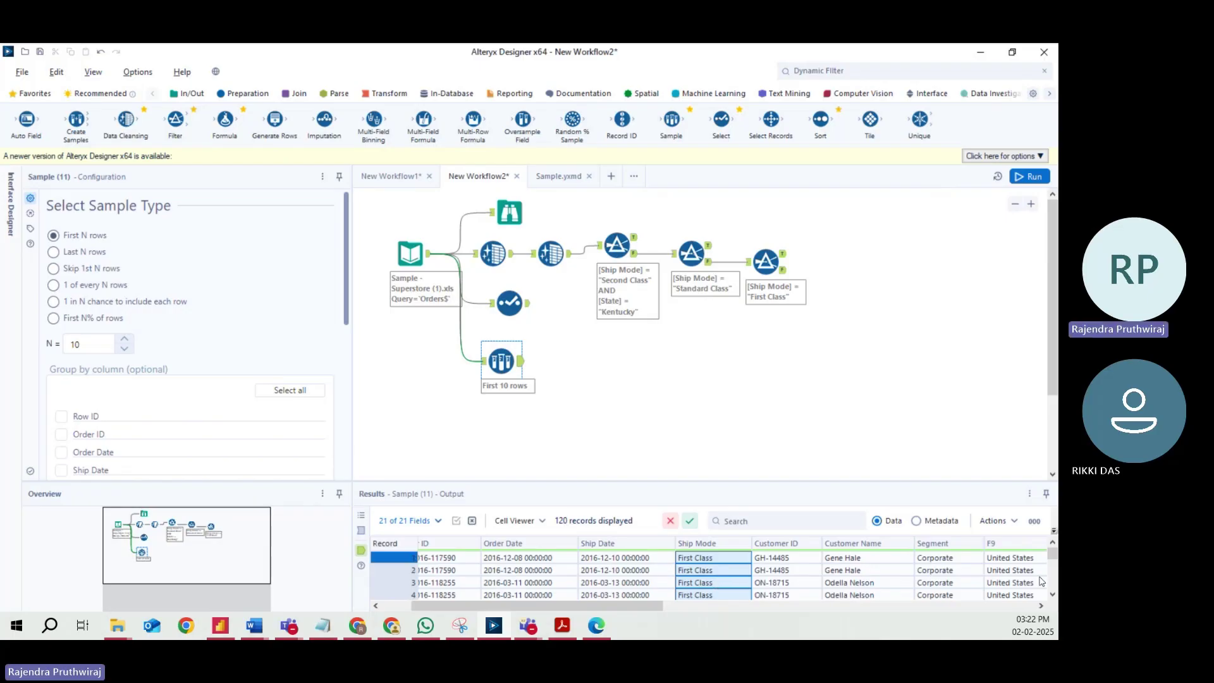
{"action": "left_click_drag", "start_coordinate": [1052, 553], "coordinate": [1052, 553]}
{"action": "left_click", "coordinate": [1052, 597]}
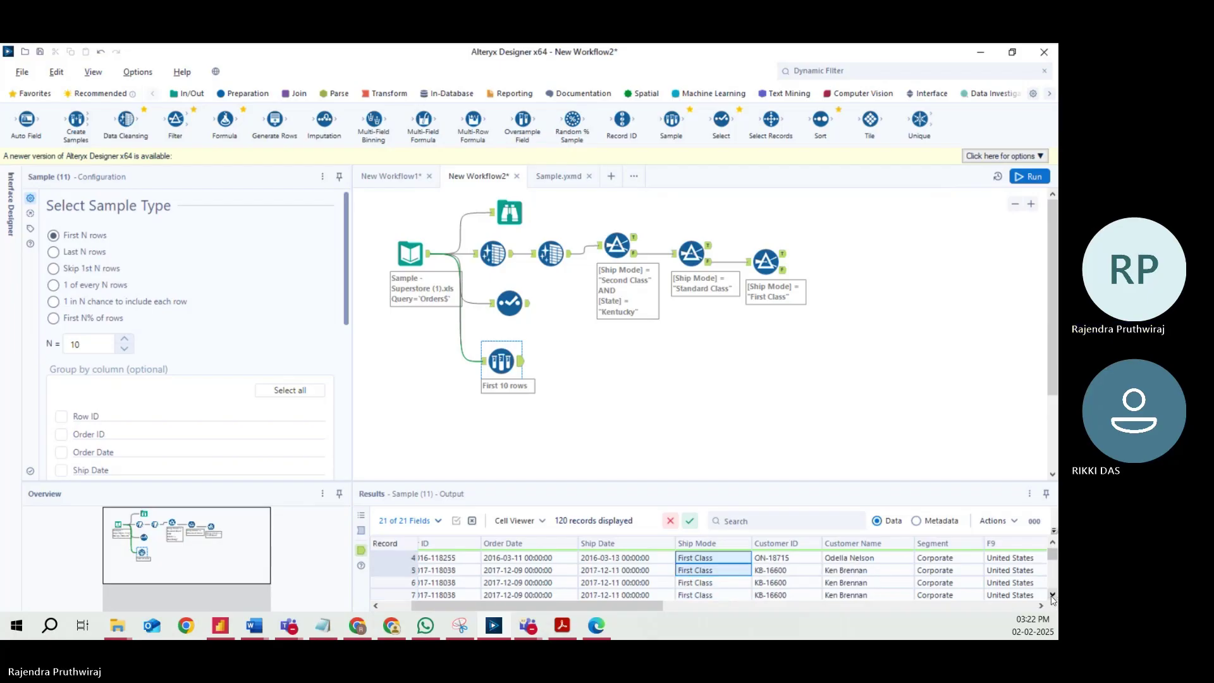
Review the Ship Mode and Segment values further down the Sample tool's output records.
{"action": "left_click", "coordinate": [1053, 597]}
{"action": "left_click", "coordinate": [1053, 598]}
{"action": "left_click", "coordinate": [1053, 598]}
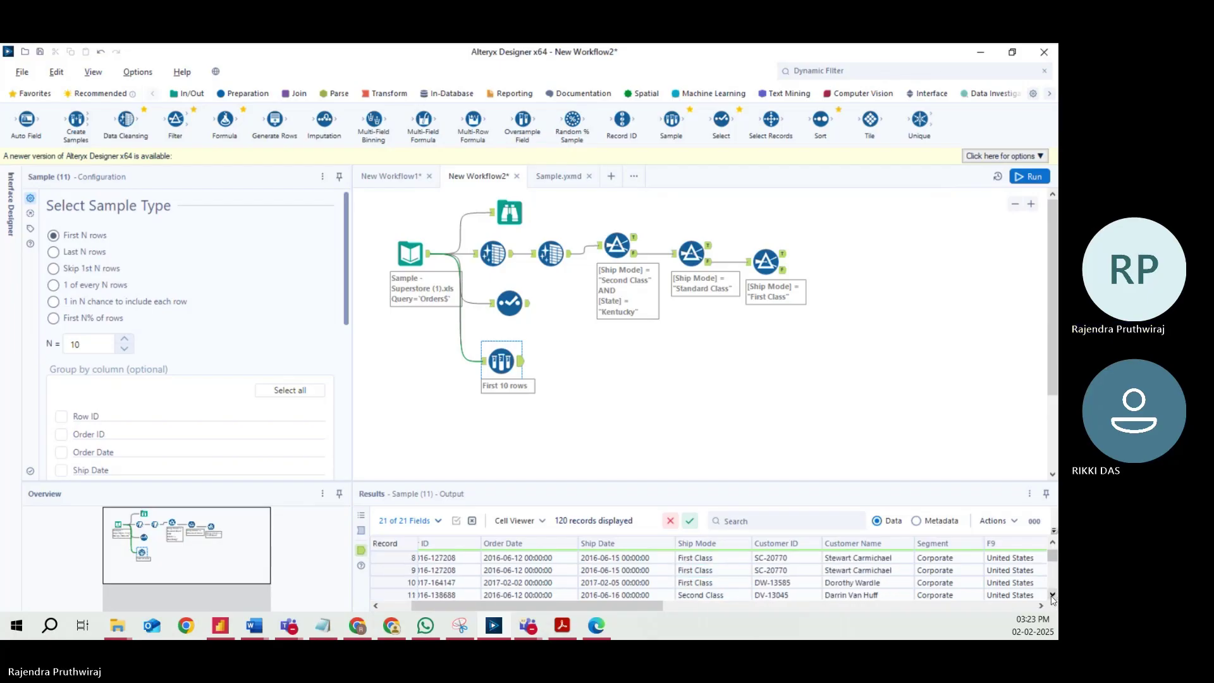
{"action": "left_click", "coordinate": [701, 570]}
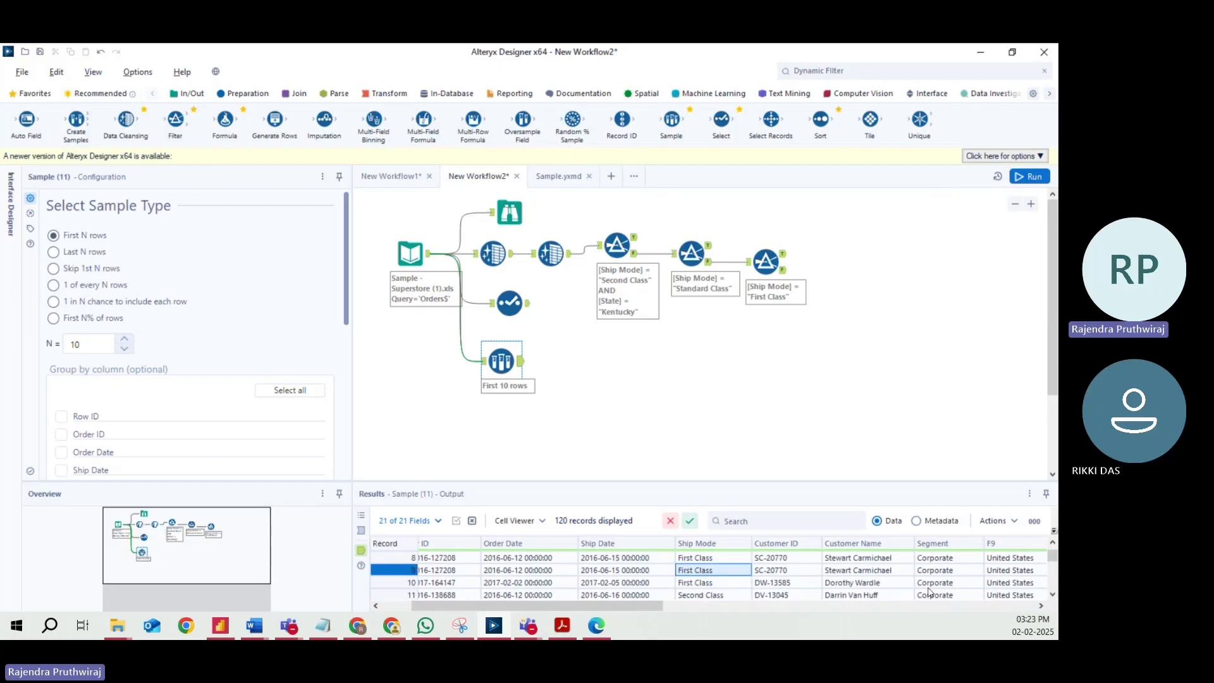
{"action": "scroll", "coordinate": [957, 586], "scroll_direction": "up", "scroll_amount": 3}
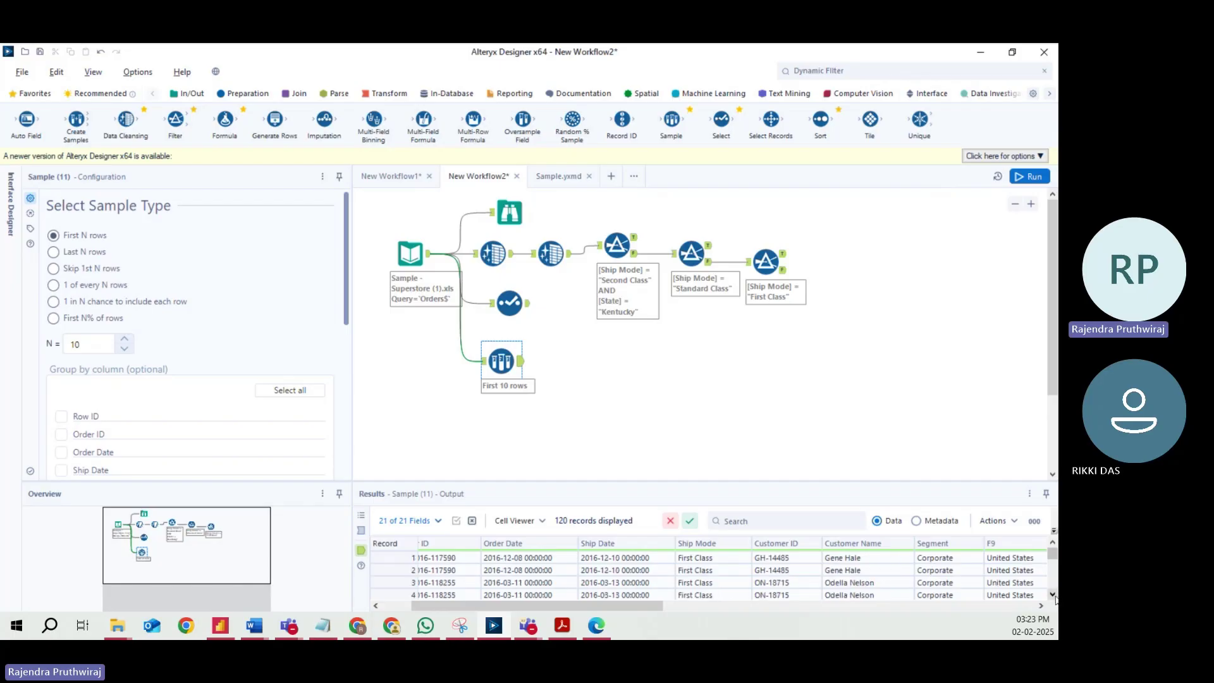
{"action": "left_click_drag", "start_coordinate": [1053, 597], "coordinate": [1054, 598]}
{"action": "left_click", "coordinate": [1054, 542]}
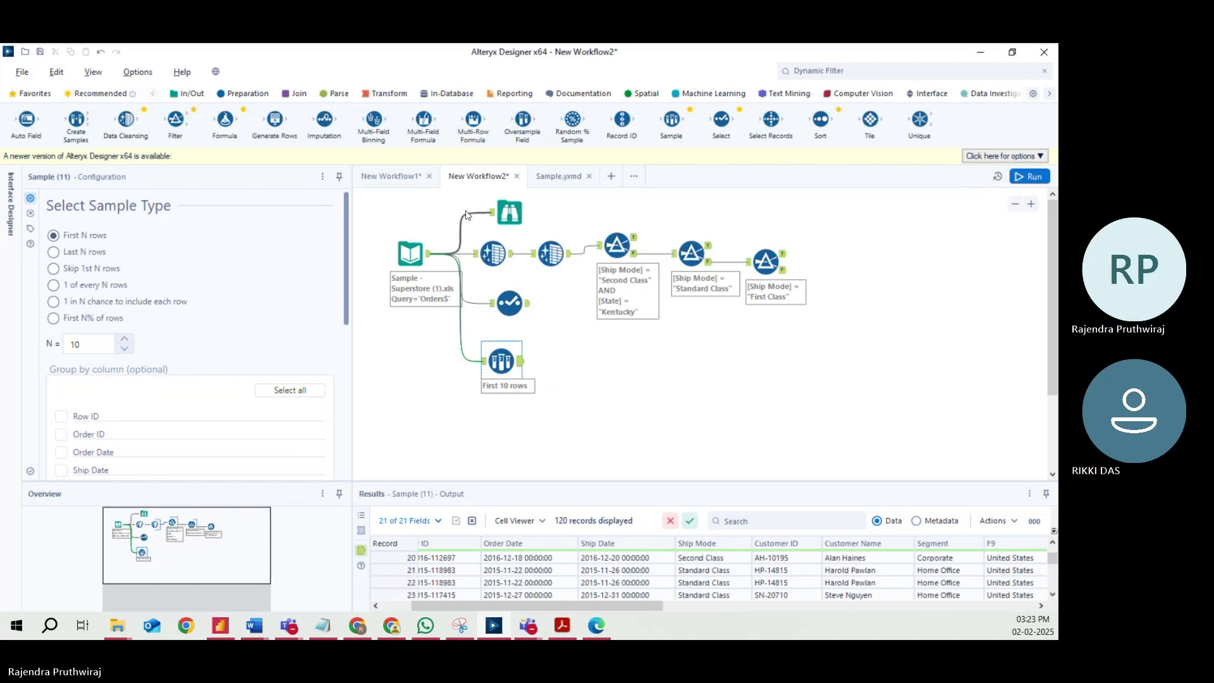
Connect a Browse tool to the Sample tool's output, run the workflow and display the Browse results.
{"action": "left_click", "coordinate": [192, 94]}
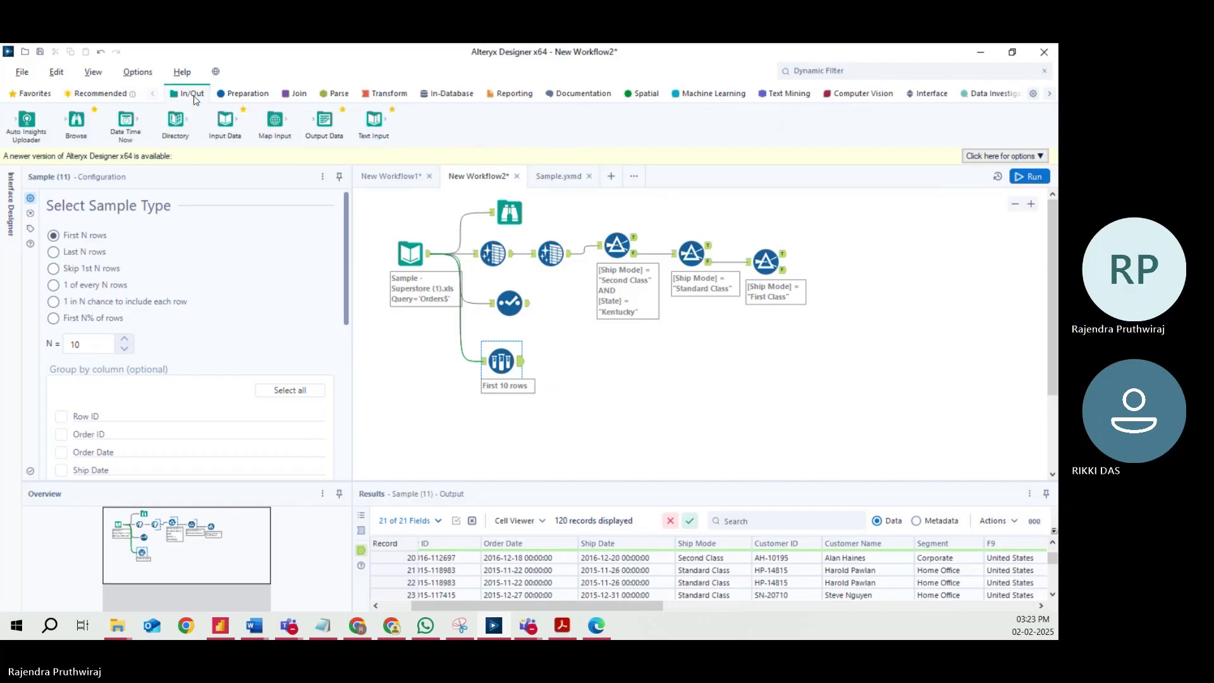
{"action": "left_click_drag", "start_coordinate": [76, 120], "coordinate": [592, 361]}
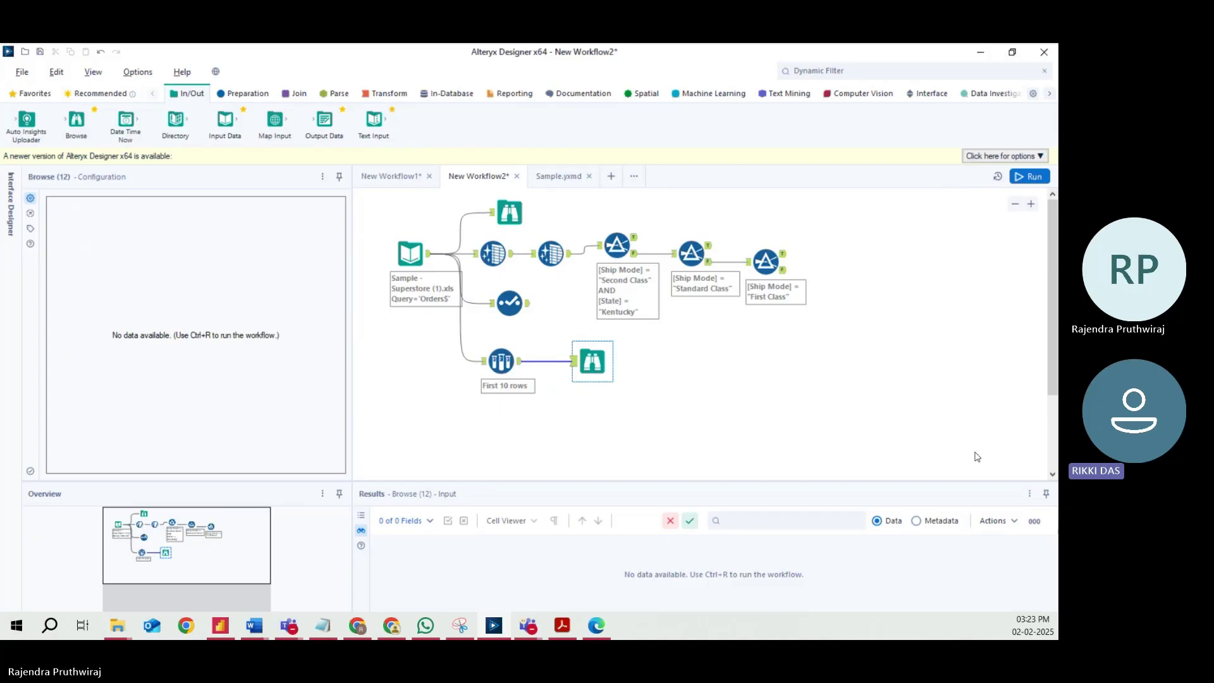
{"action": "key", "text": "ctrl+r"}
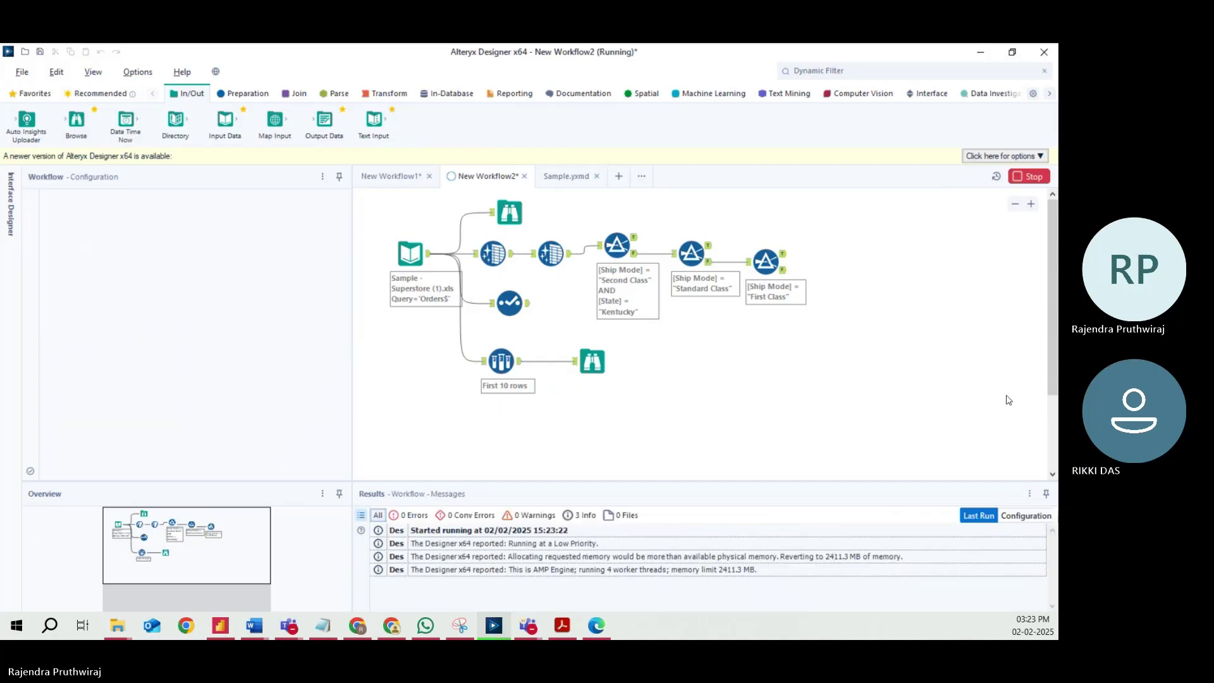
{"action": "left_click", "coordinate": [589, 365]}
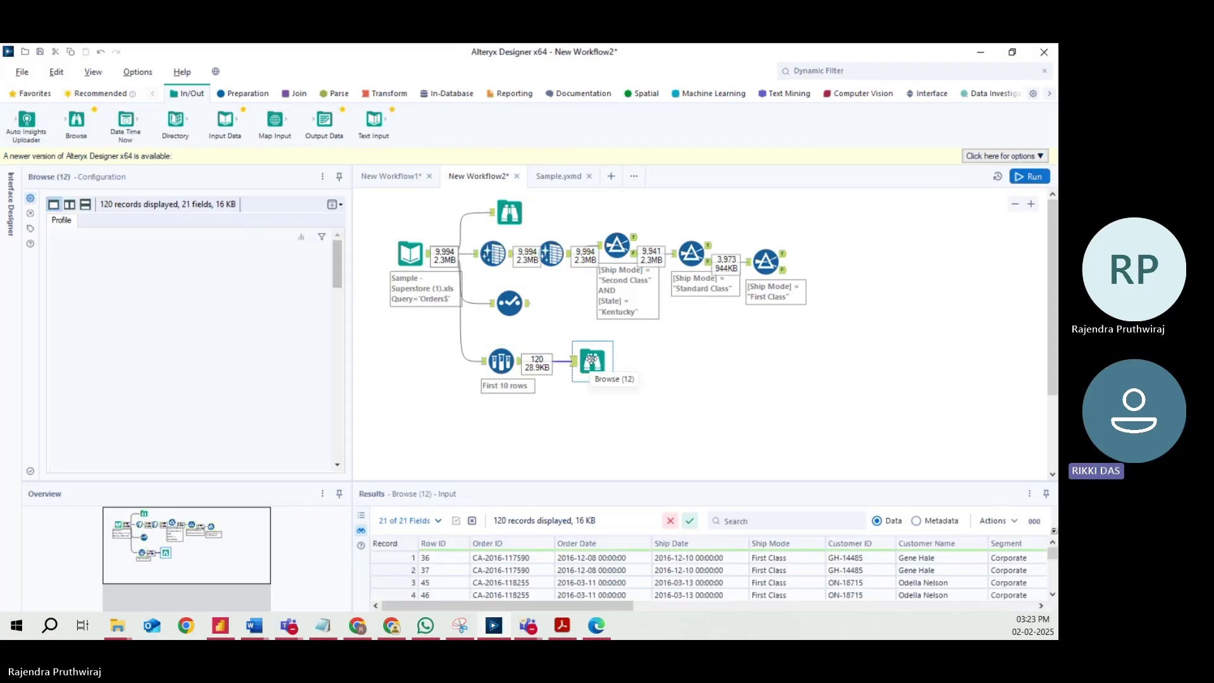
Export all records from the Browse results to the Desktop under the file name Sample.
{"action": "left_click", "coordinate": [997, 521]}
{"action": "mouse_move", "coordinate": [987, 541]}
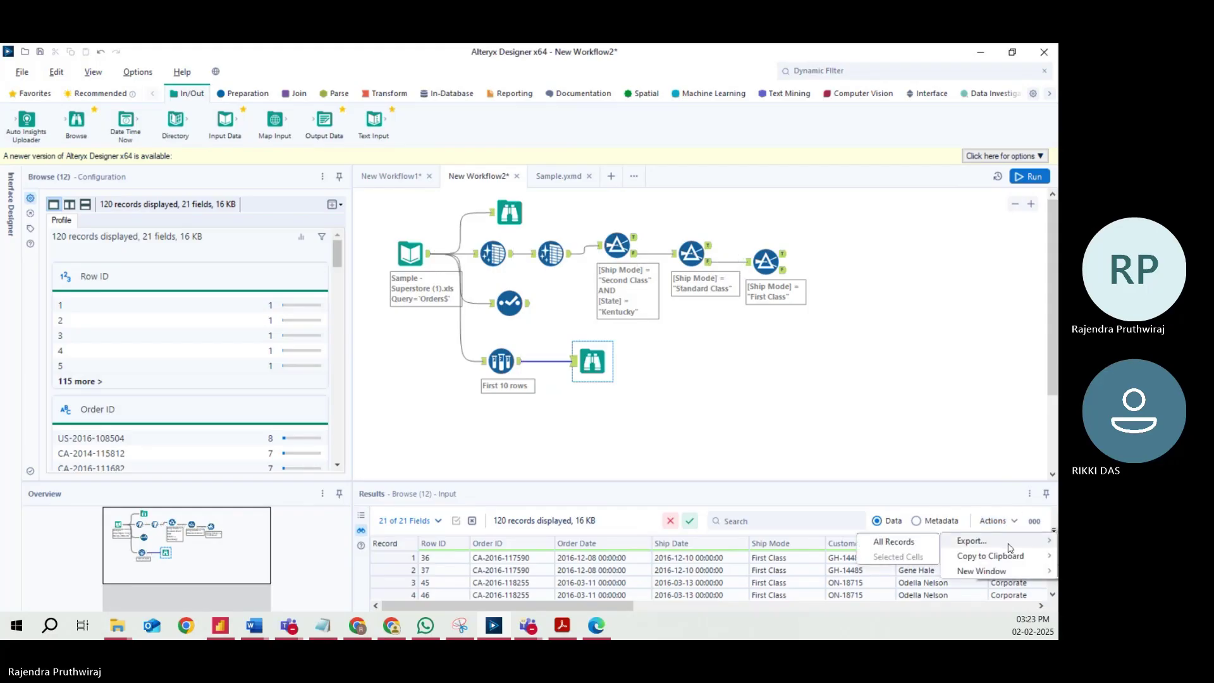
{"action": "left_click", "coordinate": [913, 541]}
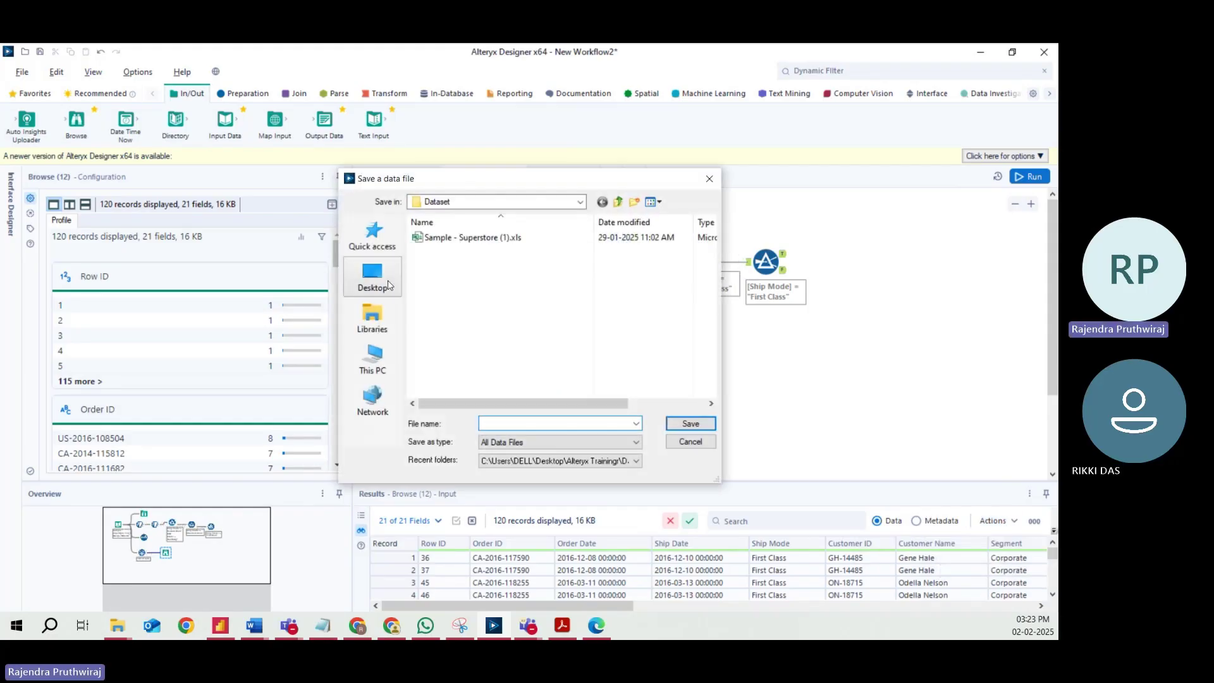
{"action": "left_click", "coordinate": [373, 278]}
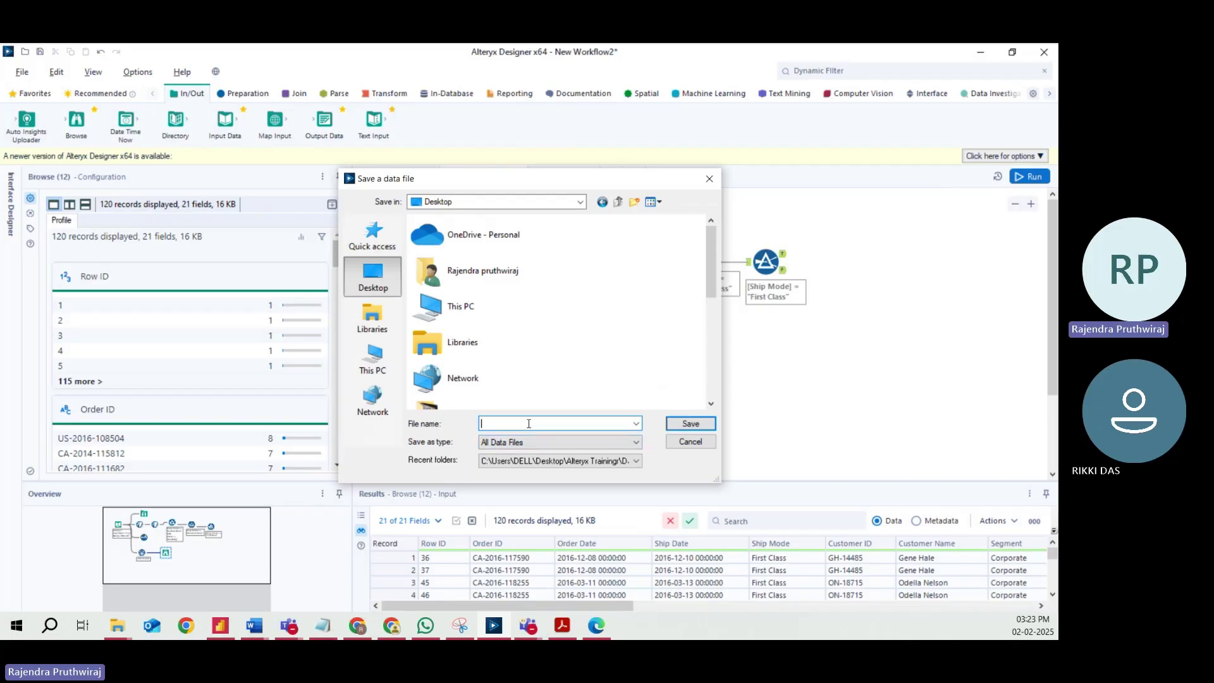
{"action": "type", "text": "Sample"}
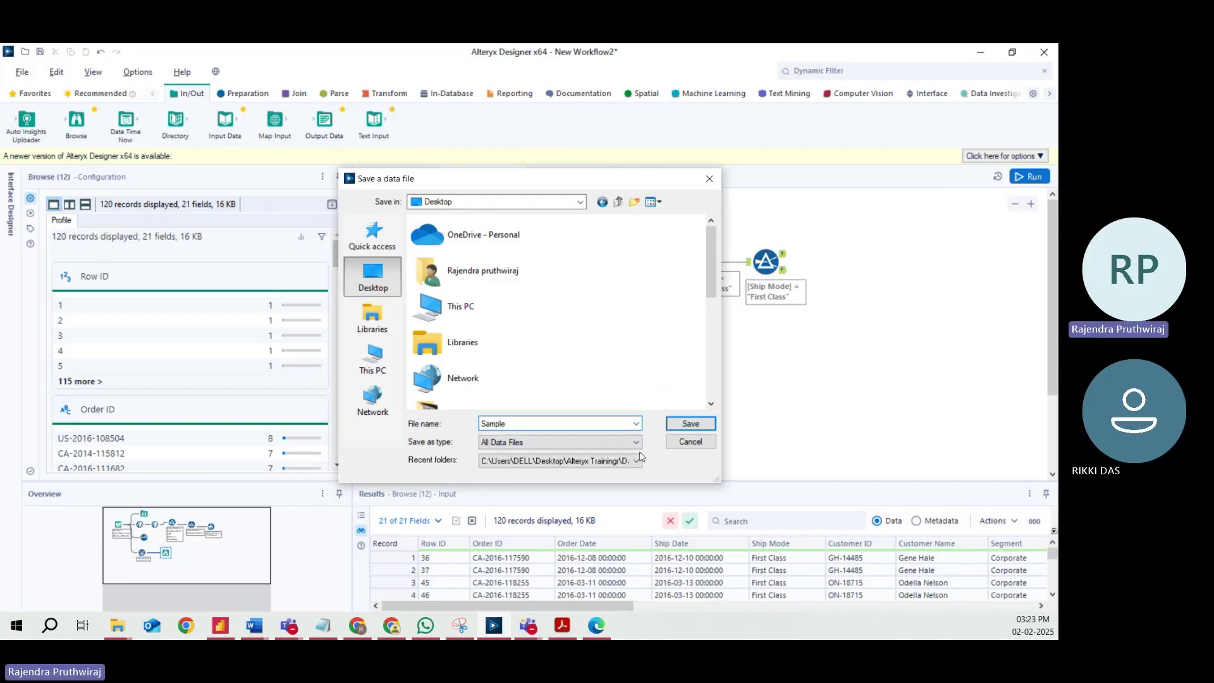
{"action": "left_click", "coordinate": [687, 424]}
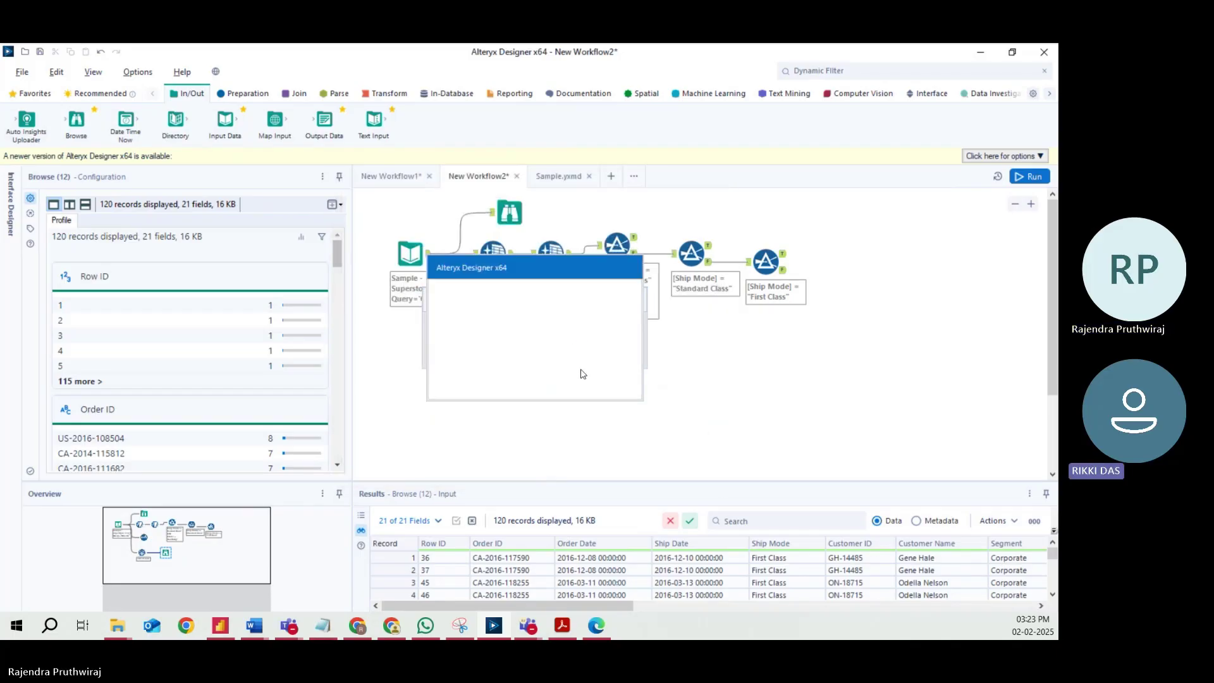
{"action": "left_click", "coordinate": [605, 378]}
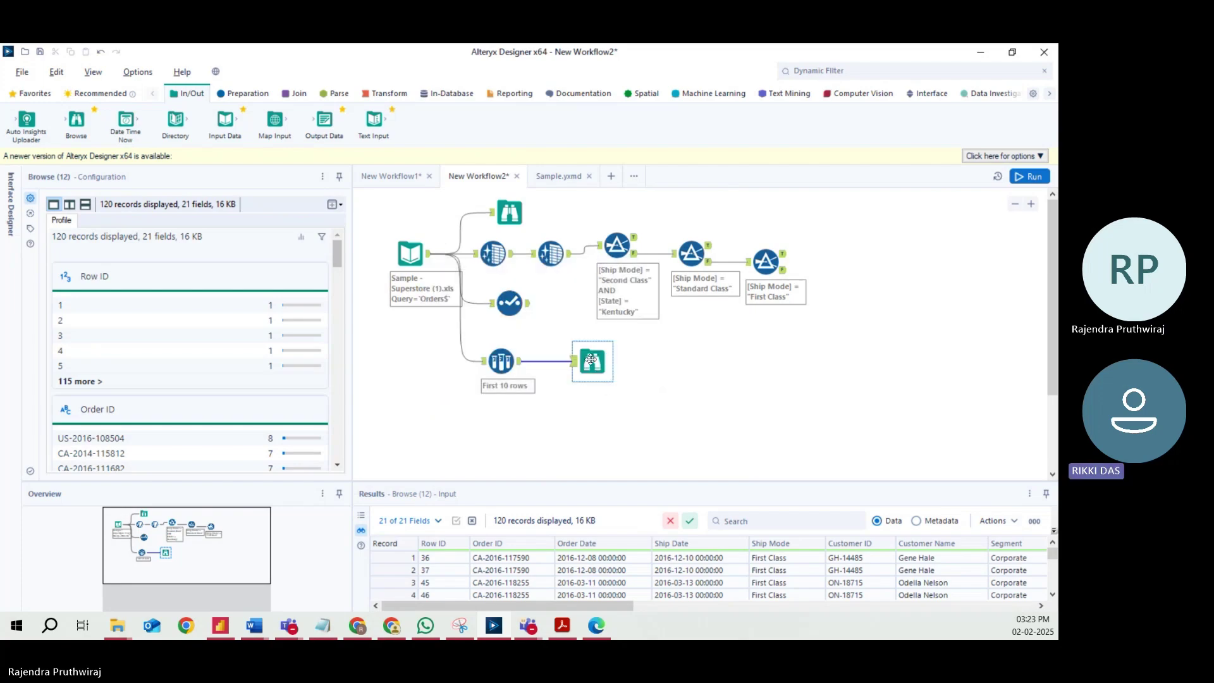
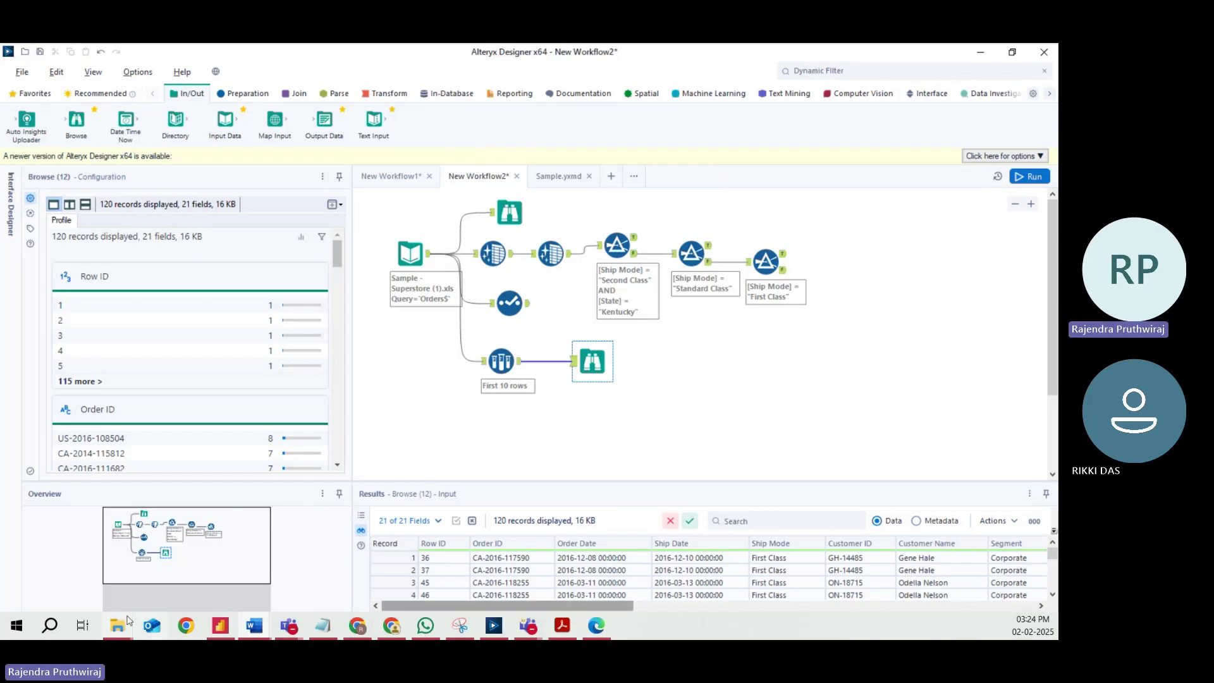
Look for the exported file in the Dataset folder in File Explorer.
{"action": "mouse_move", "coordinate": [128, 621]}
{"action": "left_click", "coordinate": [522, 583]}
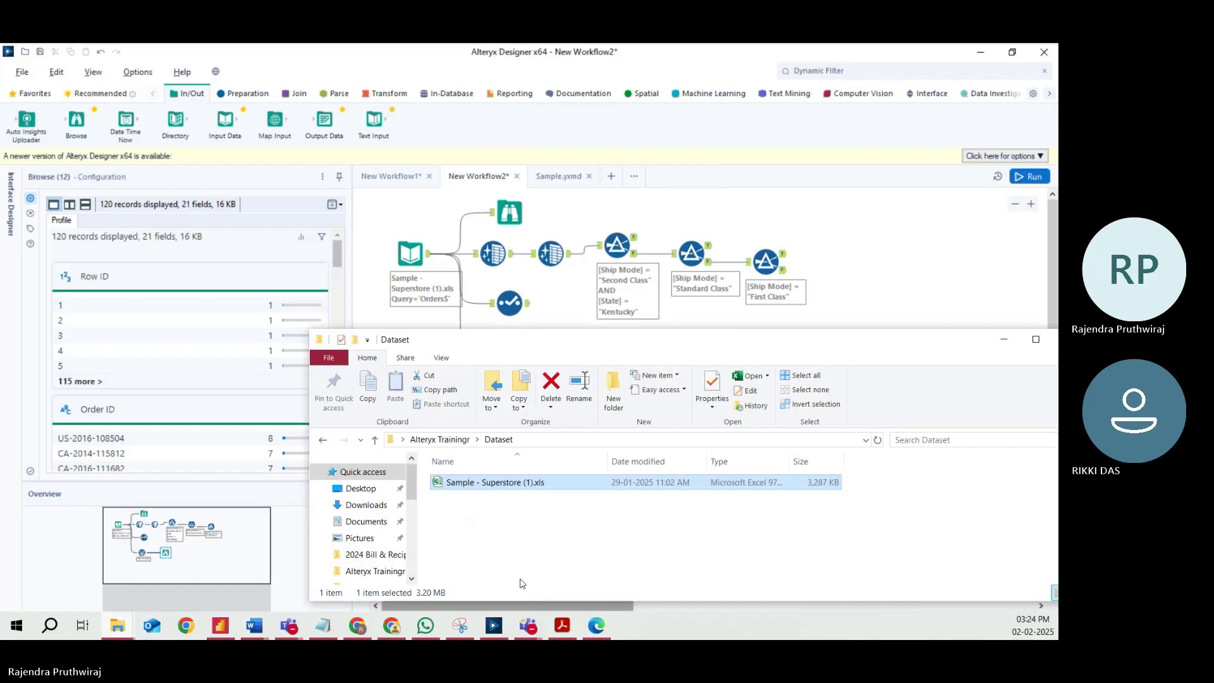
{"action": "left_click_drag", "start_coordinate": [505, 348], "coordinate": [1058, 341]}
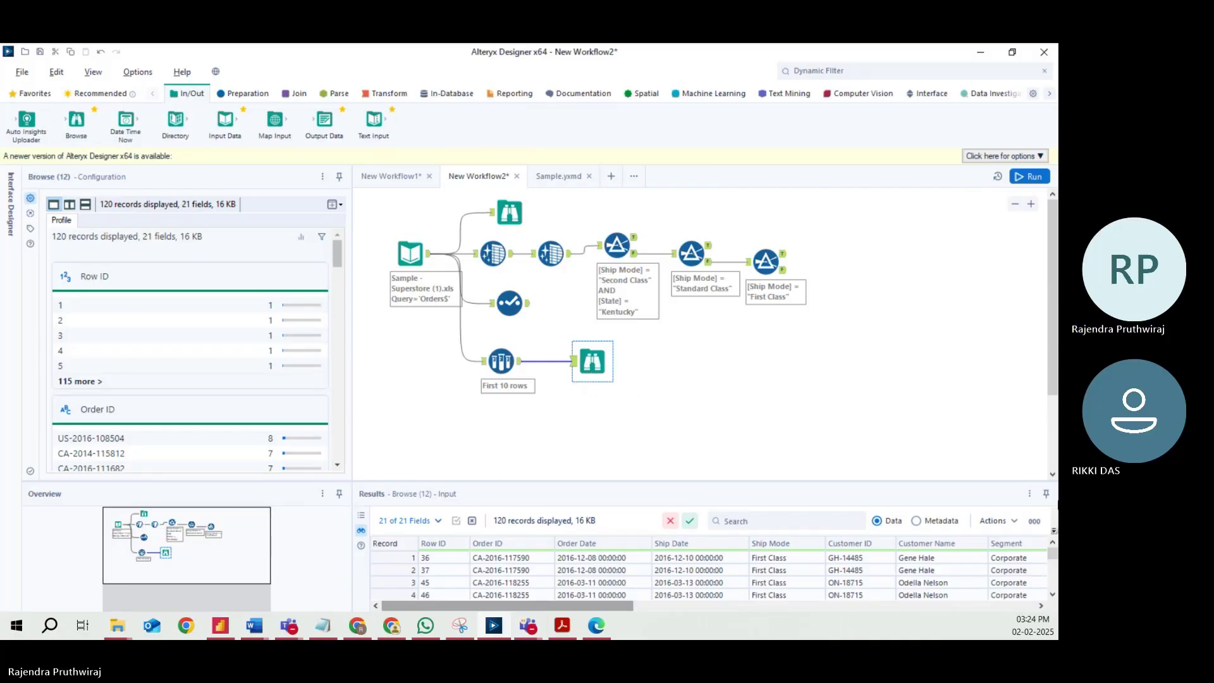
{"action": "left_click", "coordinate": [1010, 523]}
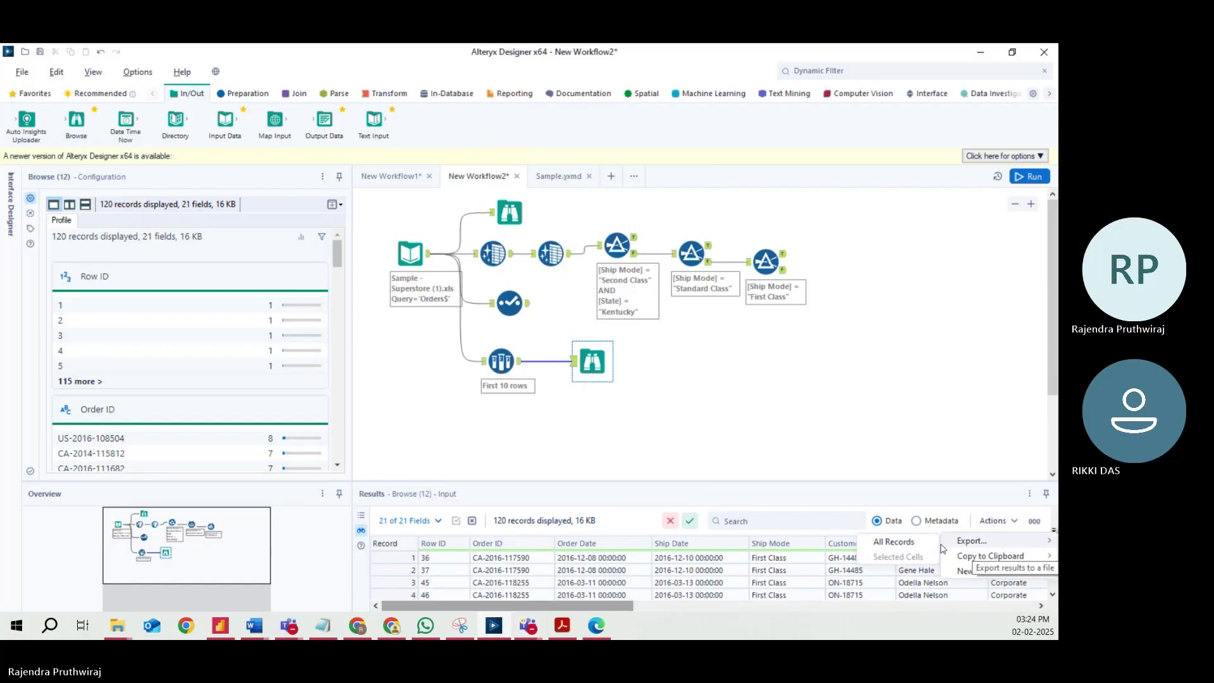
{"action": "left_click", "coordinate": [931, 548]}
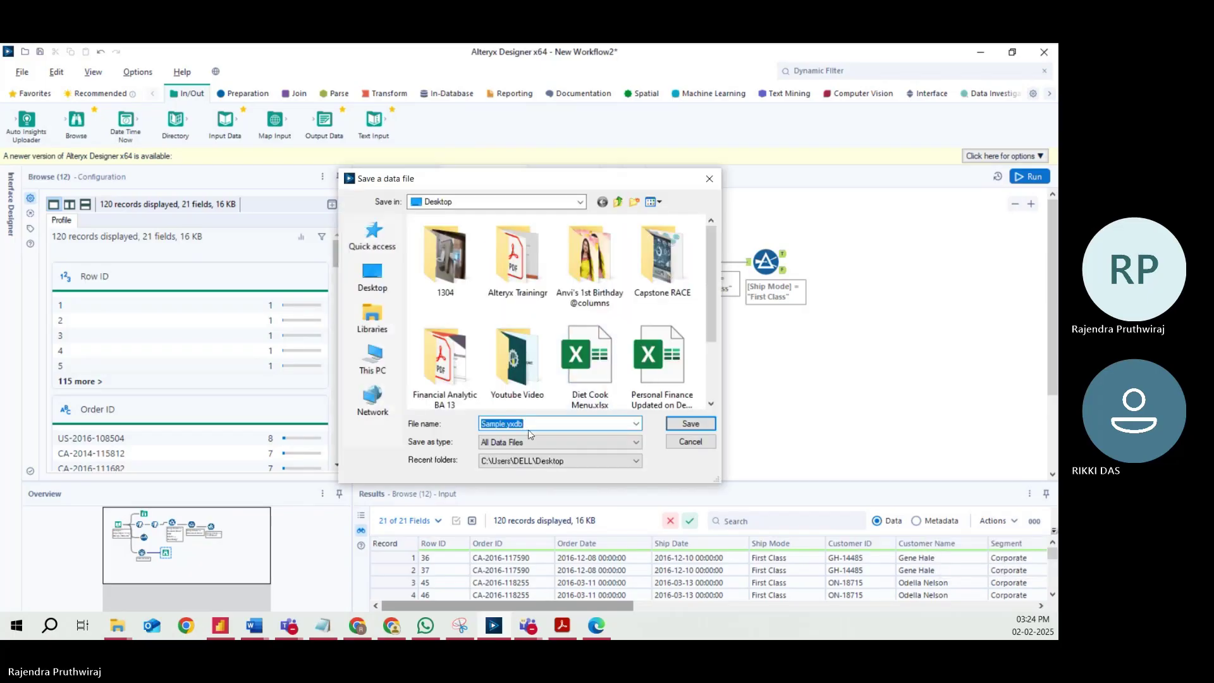
{"action": "left_click", "coordinate": [702, 440]}
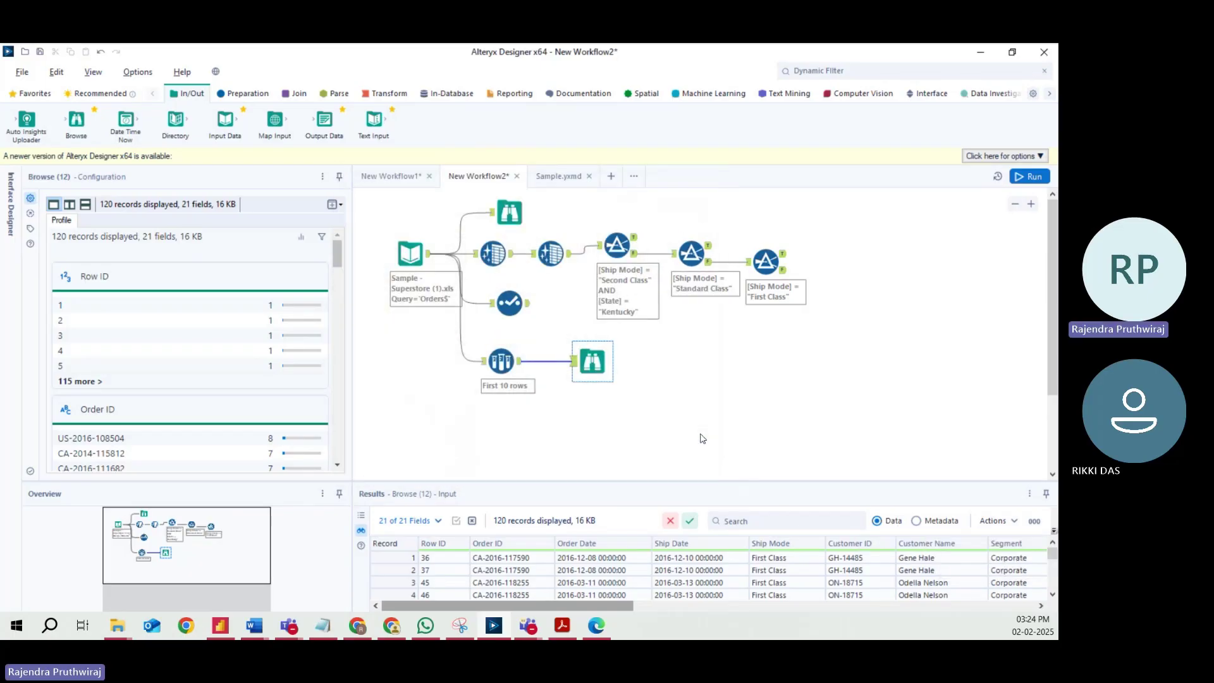
Export all Browse records to the Desktop as the Microsoft Excel file Sample.xlsx with worksheet Sheet1, and open it in Excel.
{"action": "left_click", "coordinate": [1009, 522]}
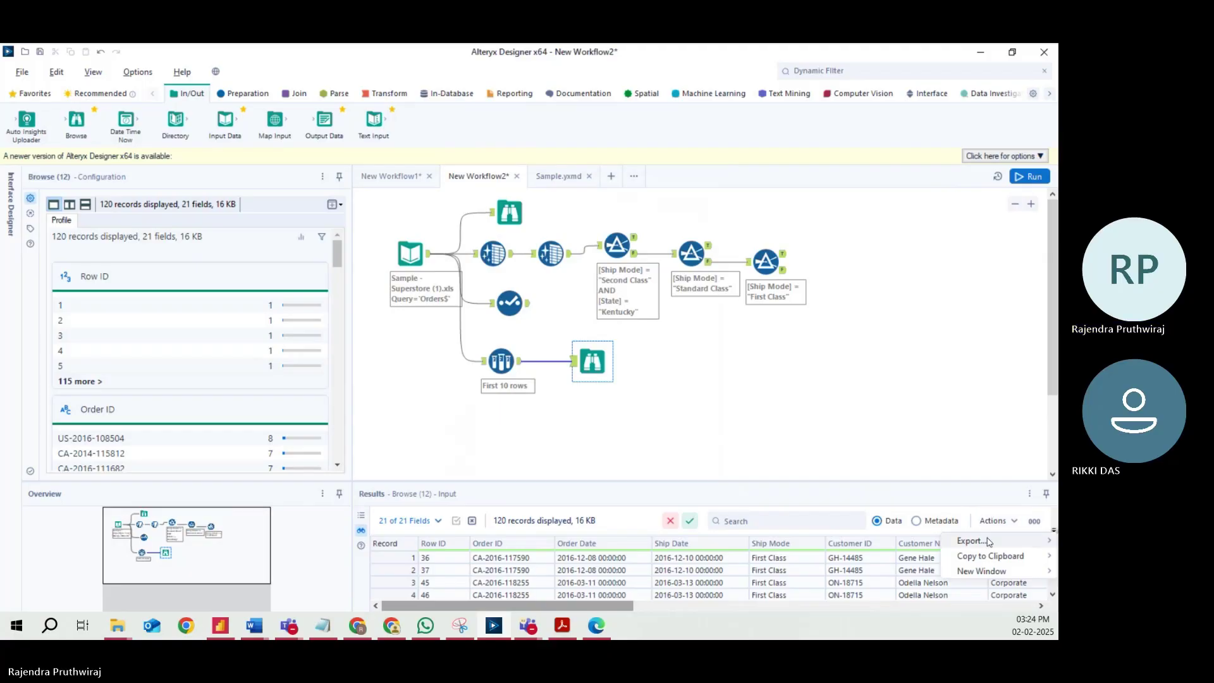
{"action": "mouse_move", "coordinate": [989, 555]}
{"action": "left_click", "coordinate": [912, 538]}
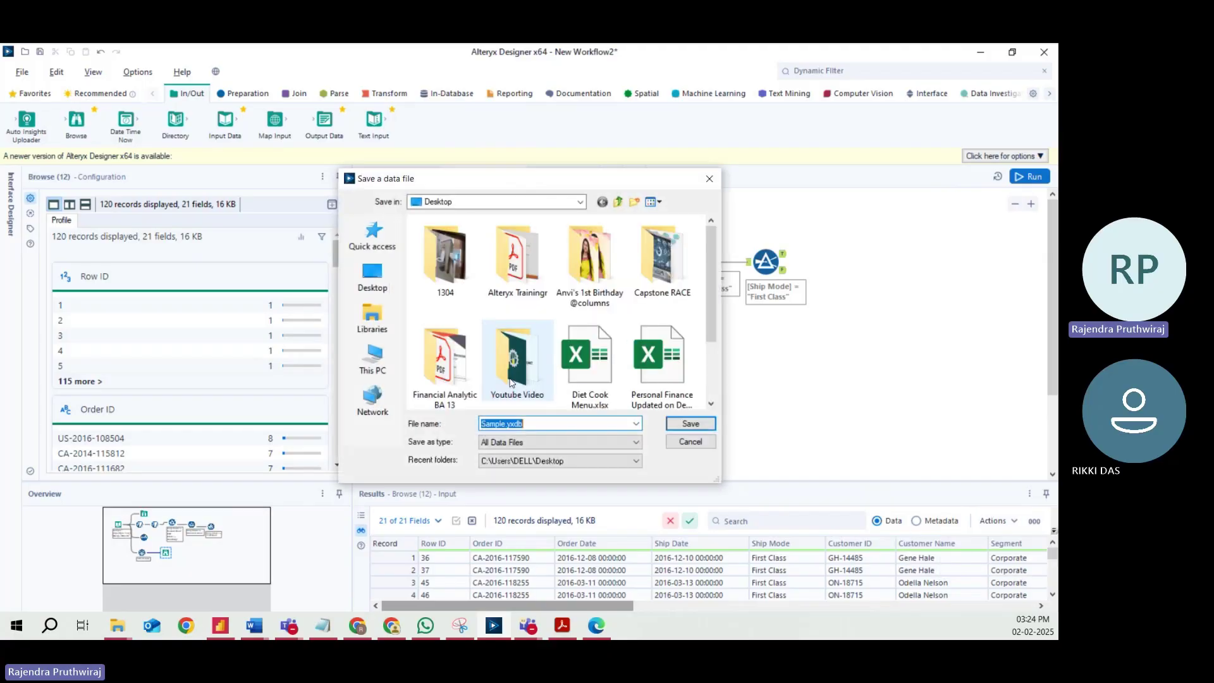
{"action": "left_click", "coordinate": [548, 425]}
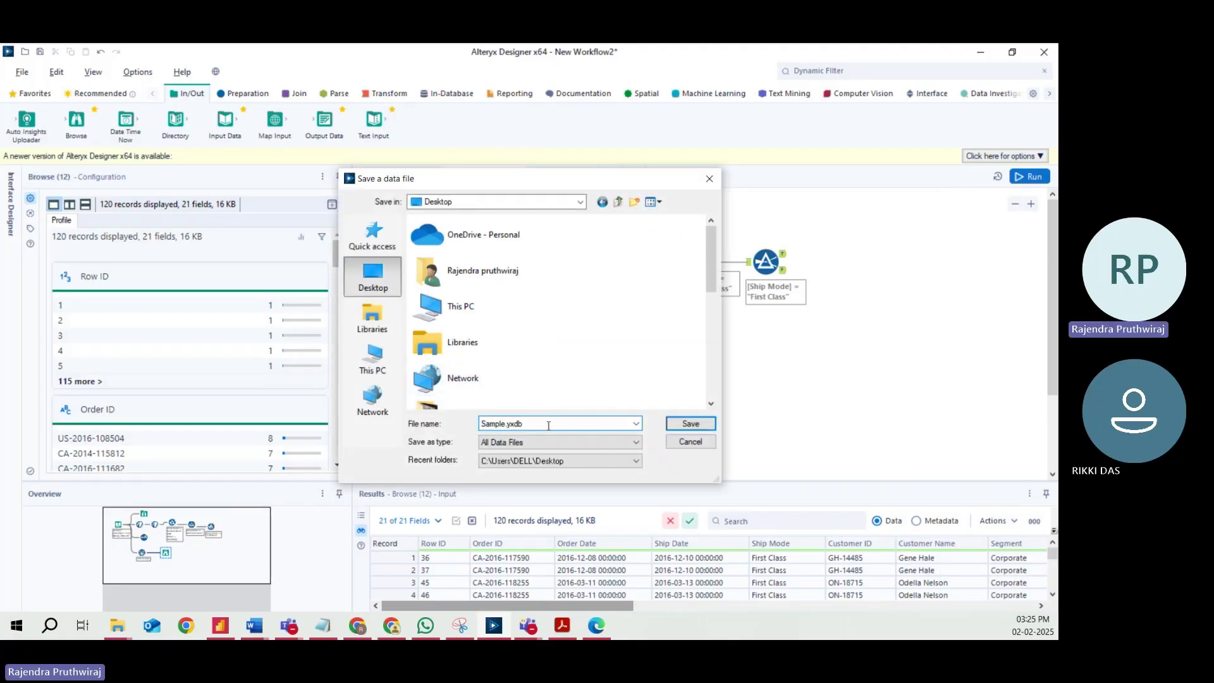
{"action": "left_click", "coordinate": [546, 442]}
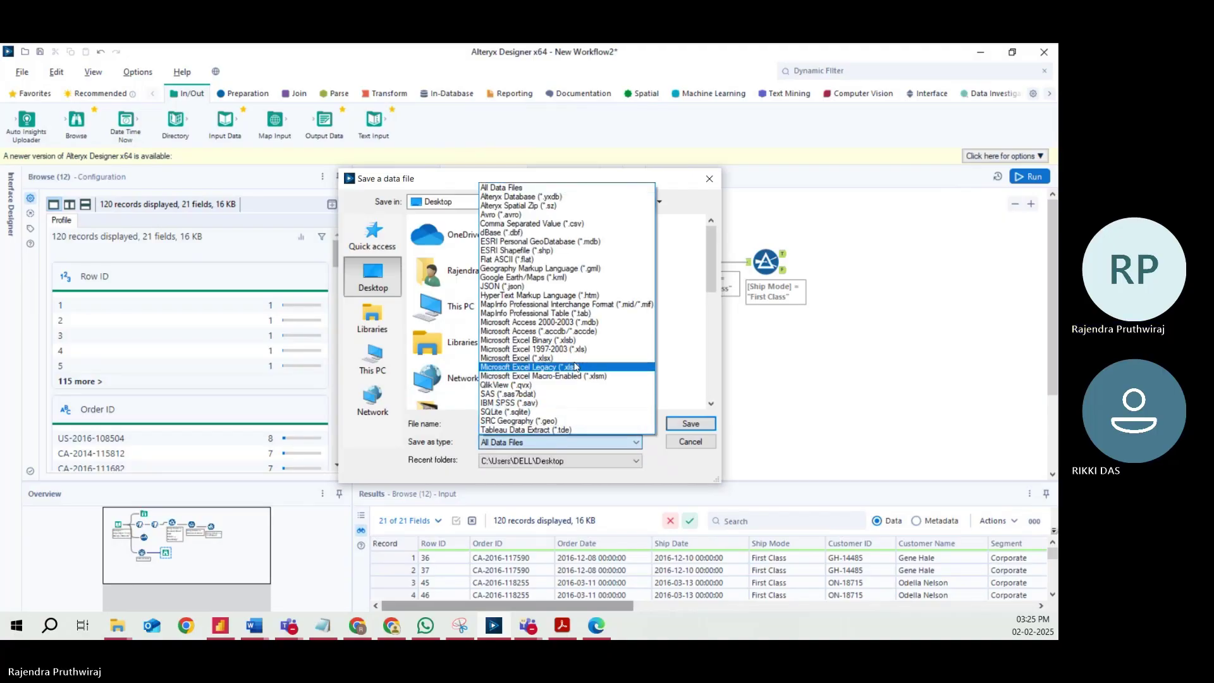
{"action": "left_click", "coordinate": [575, 359]}
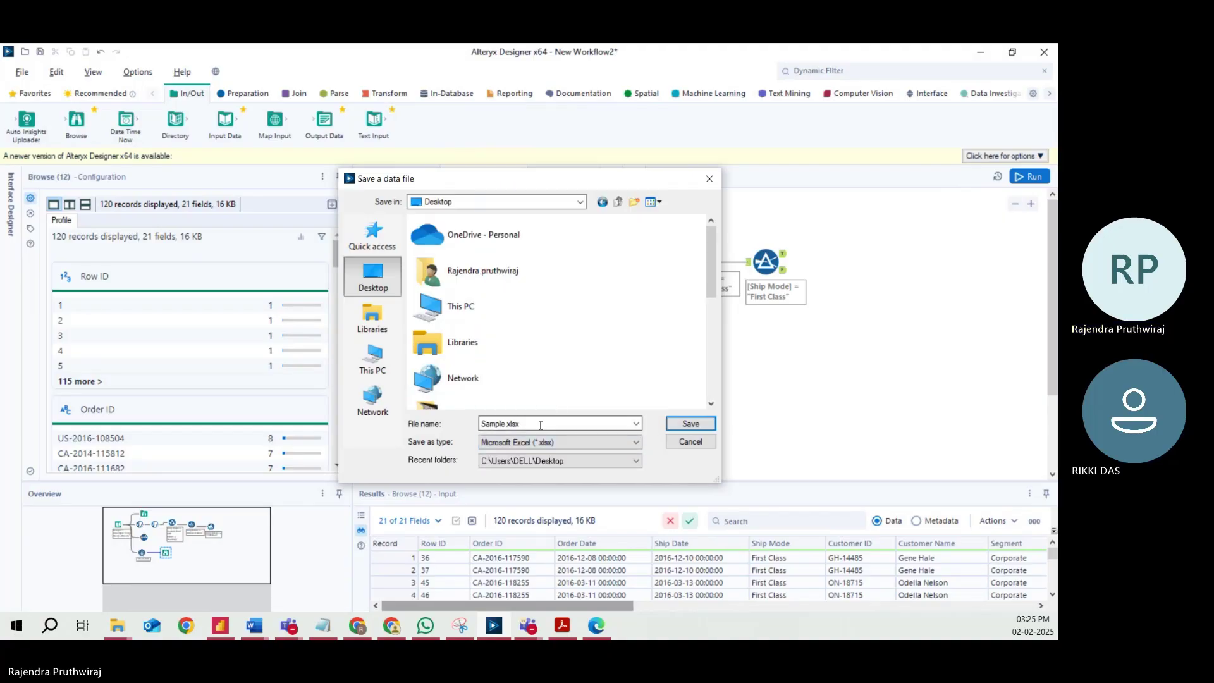
{"action": "left_click", "coordinate": [691, 425]}
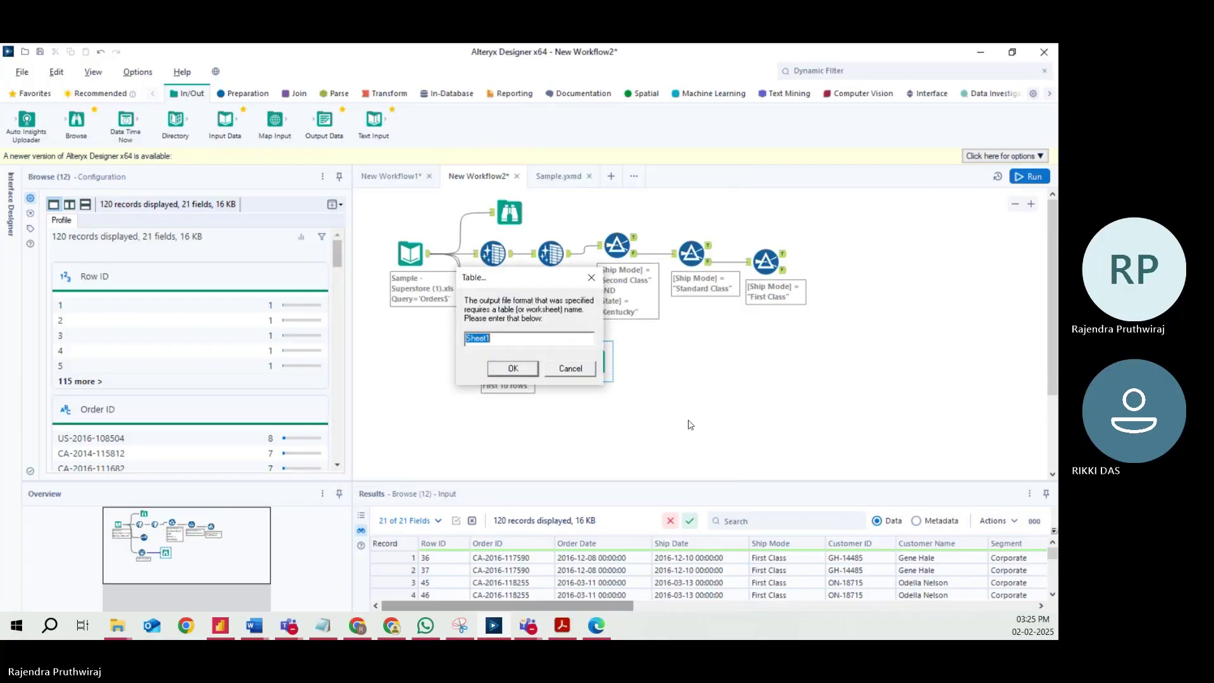
{"action": "left_click", "coordinate": [524, 373]}
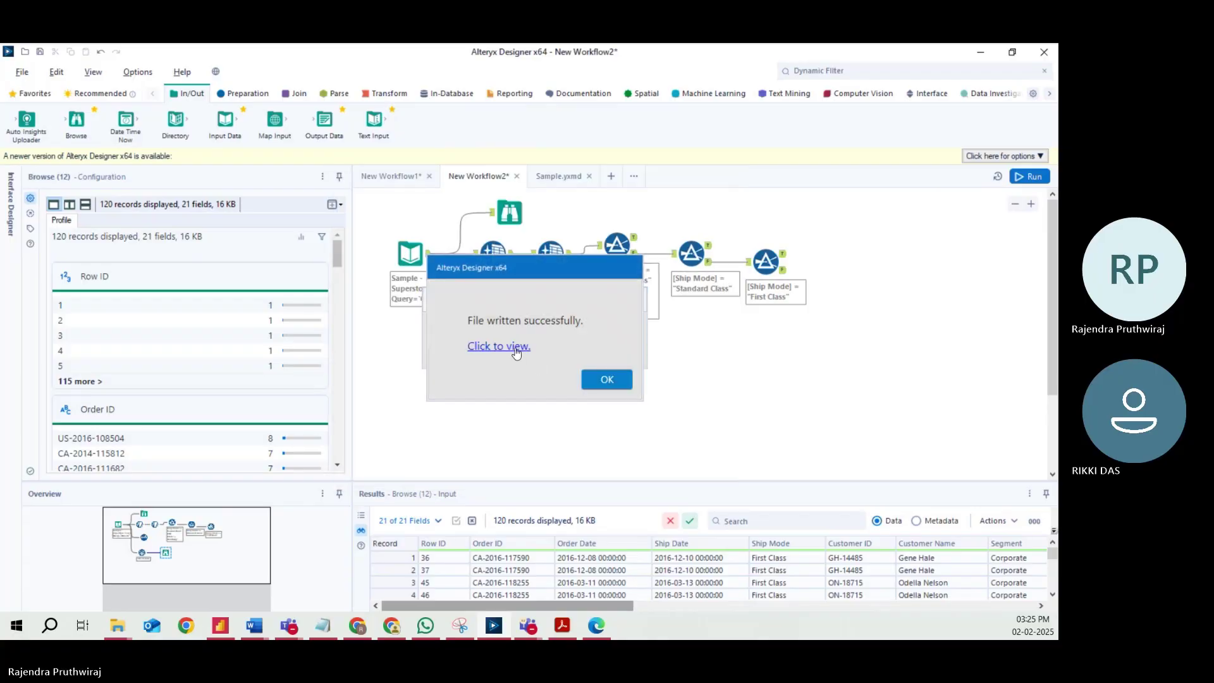
{"action": "left_click", "coordinate": [516, 350]}
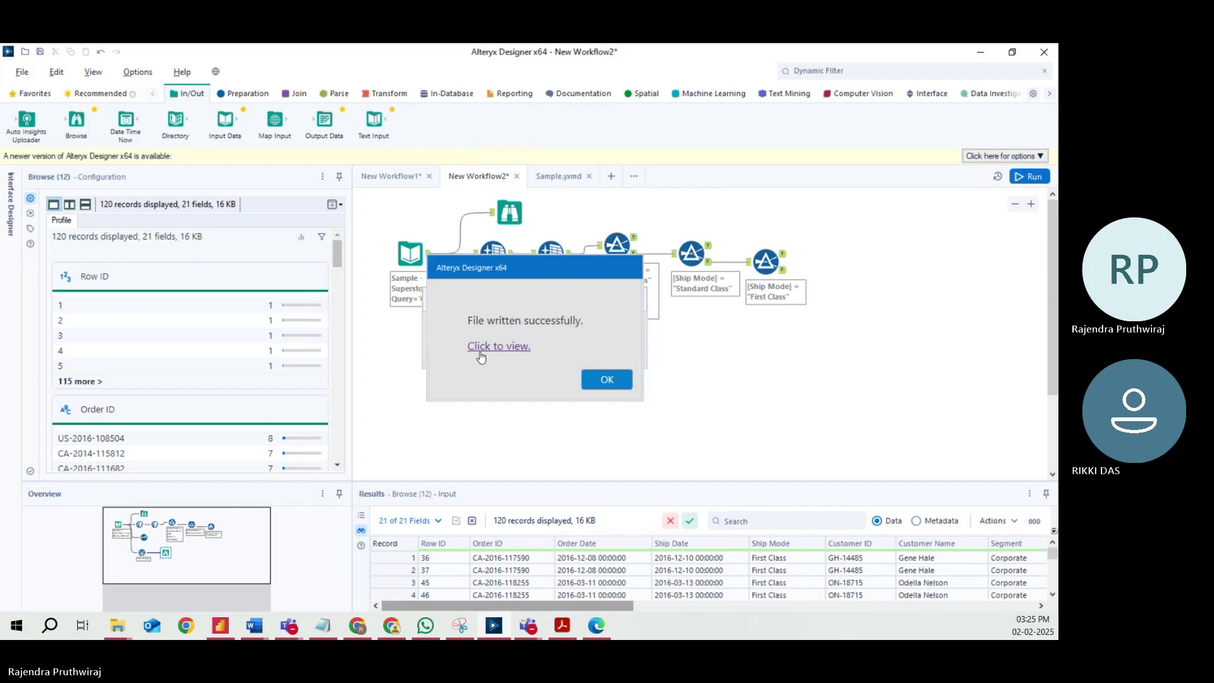
{"action": "left_click", "coordinate": [600, 381]}
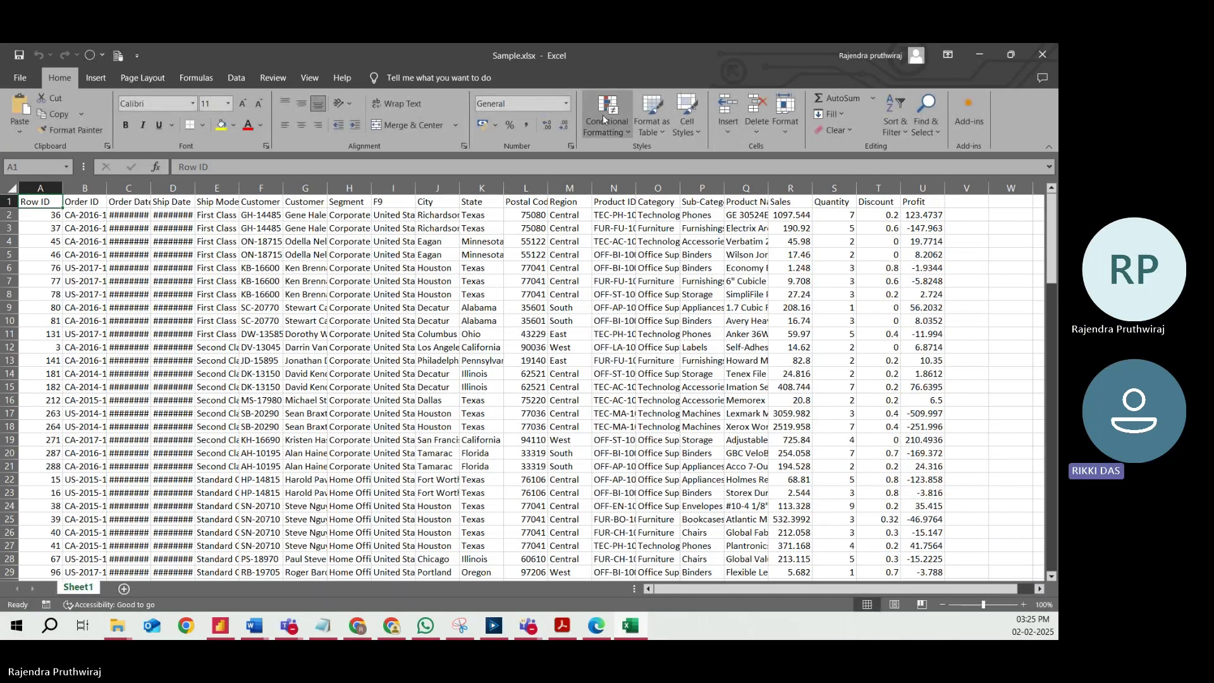
Widen the Segment and Ship Mode columns and fill both header cells with yellow.
{"action": "left_click", "coordinate": [276, 243]}
{"action": "left_click_drag", "start_coordinate": [371, 187], "coordinate": [383, 187]}
{"action": "left_click", "coordinate": [345, 203]}
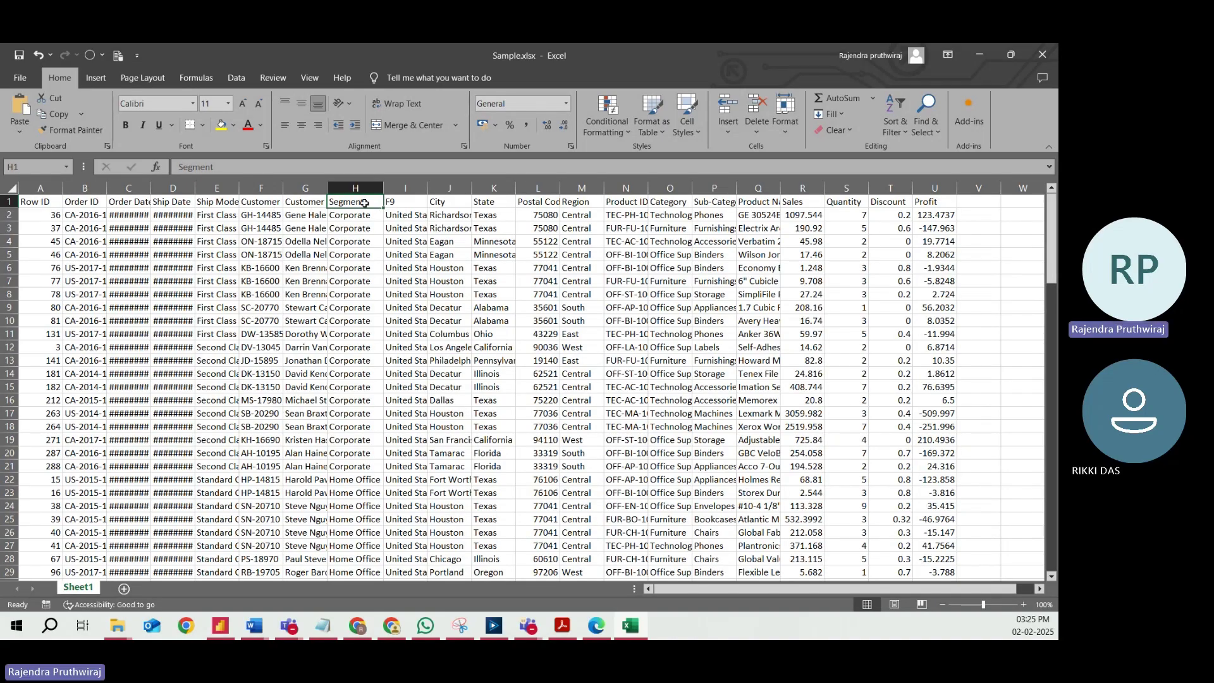
{"action": "left_click", "coordinate": [222, 201], "text": "ctrl"}
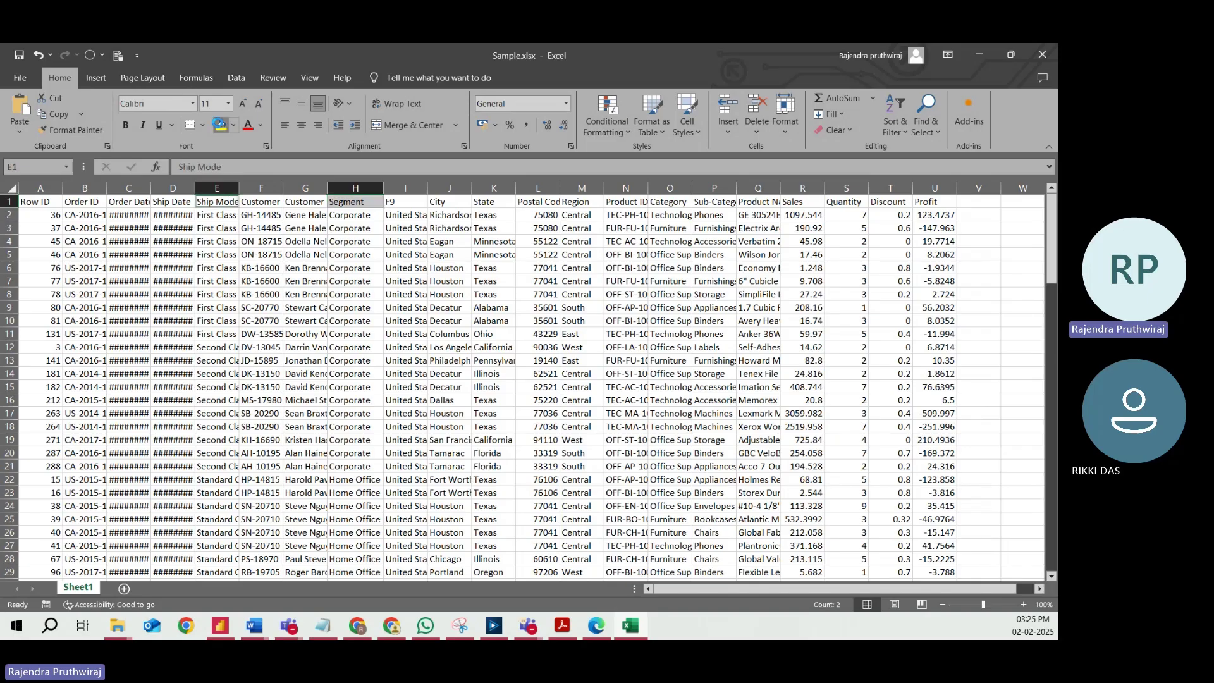
{"action": "left_click", "coordinate": [220, 124]}
{"action": "double_click", "coordinate": [239, 188]}
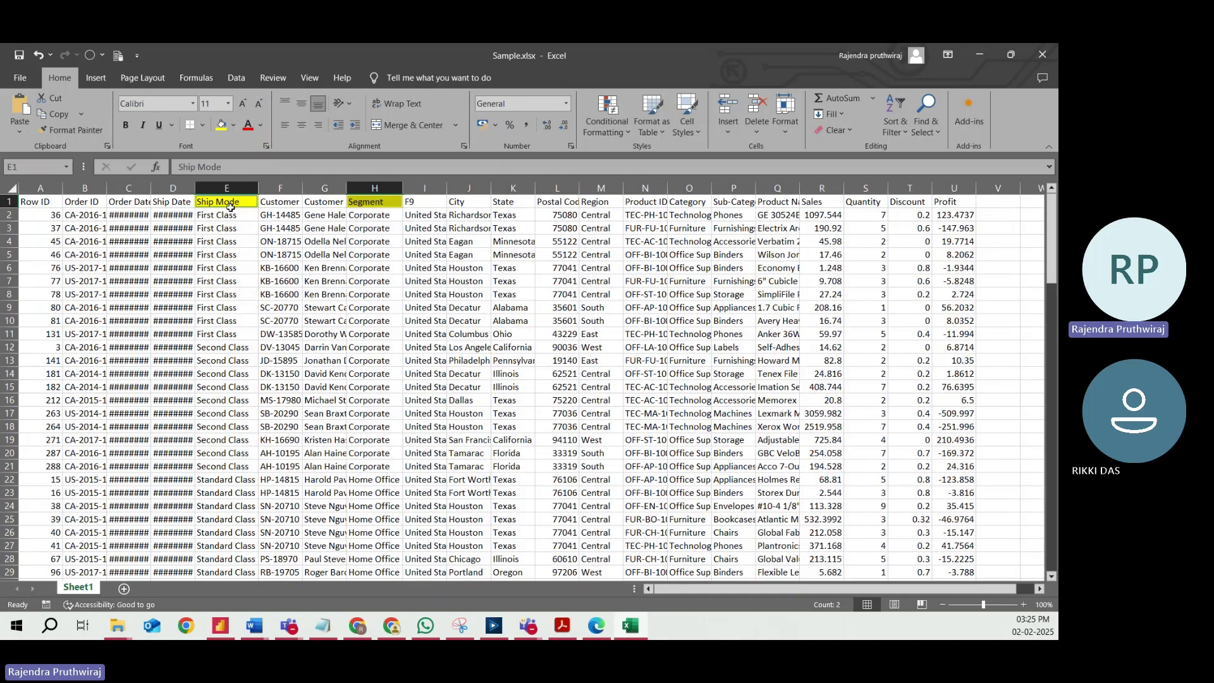
Try to insert a PivotTable on a new worksheet from the entire sheet selection, with the data added to the Data Model.
{"action": "key", "text": "ctrl+a"}
{"action": "left_click", "coordinate": [95, 77]}
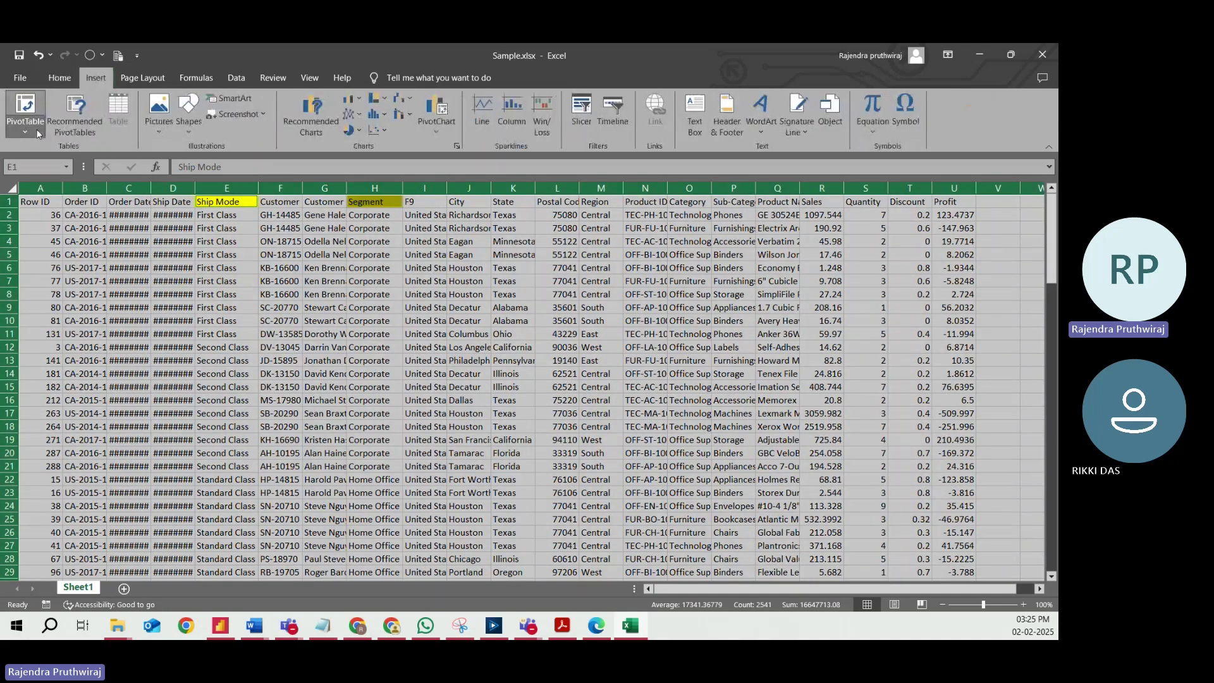
{"action": "left_click", "coordinate": [37, 133]}
{"action": "left_click", "coordinate": [90, 152]}
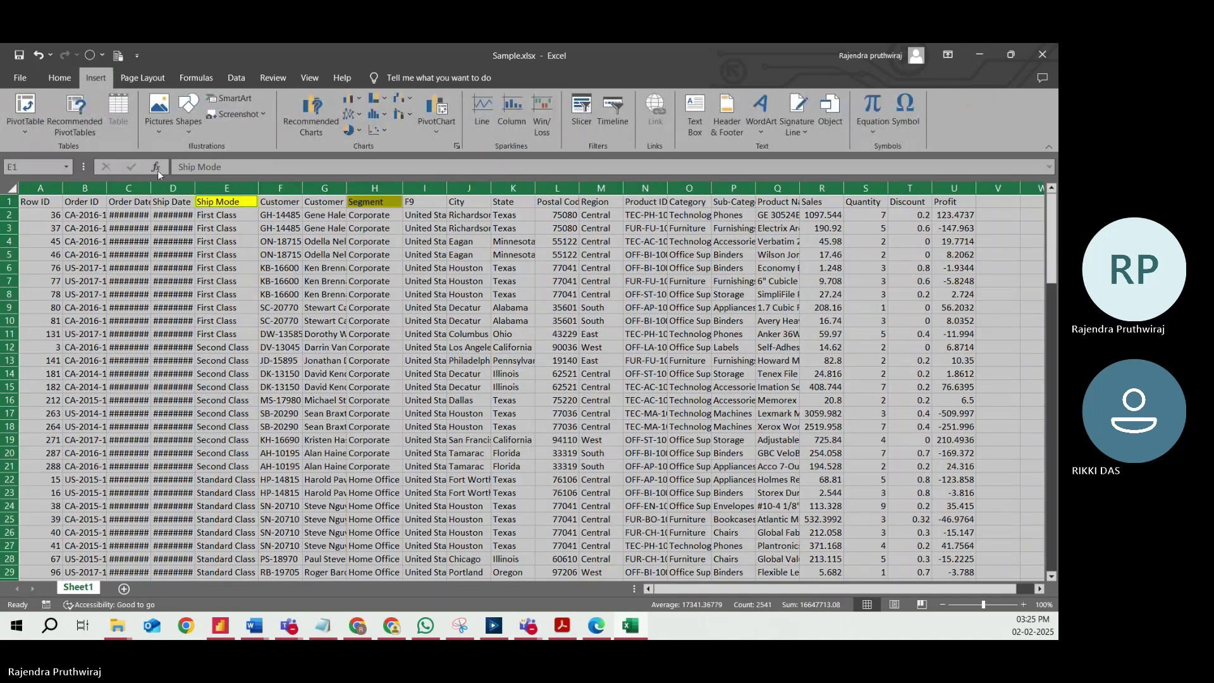
{"action": "left_click", "coordinate": [594, 296]}
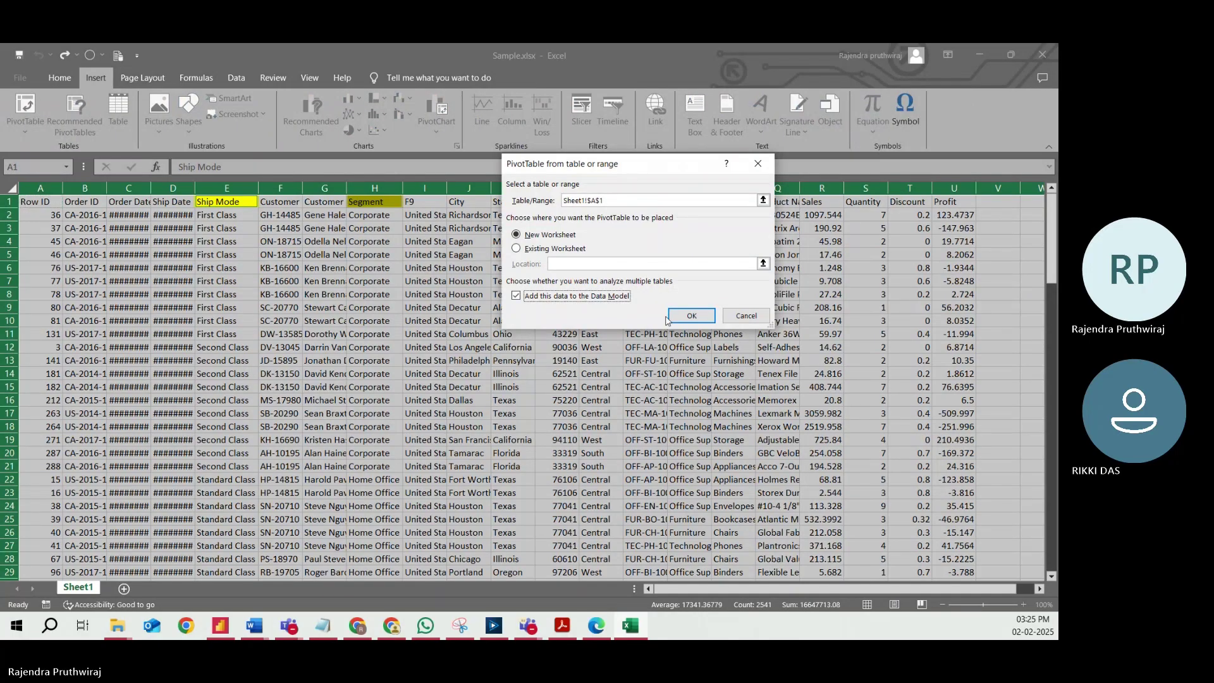
{"action": "left_click", "coordinate": [692, 316]}
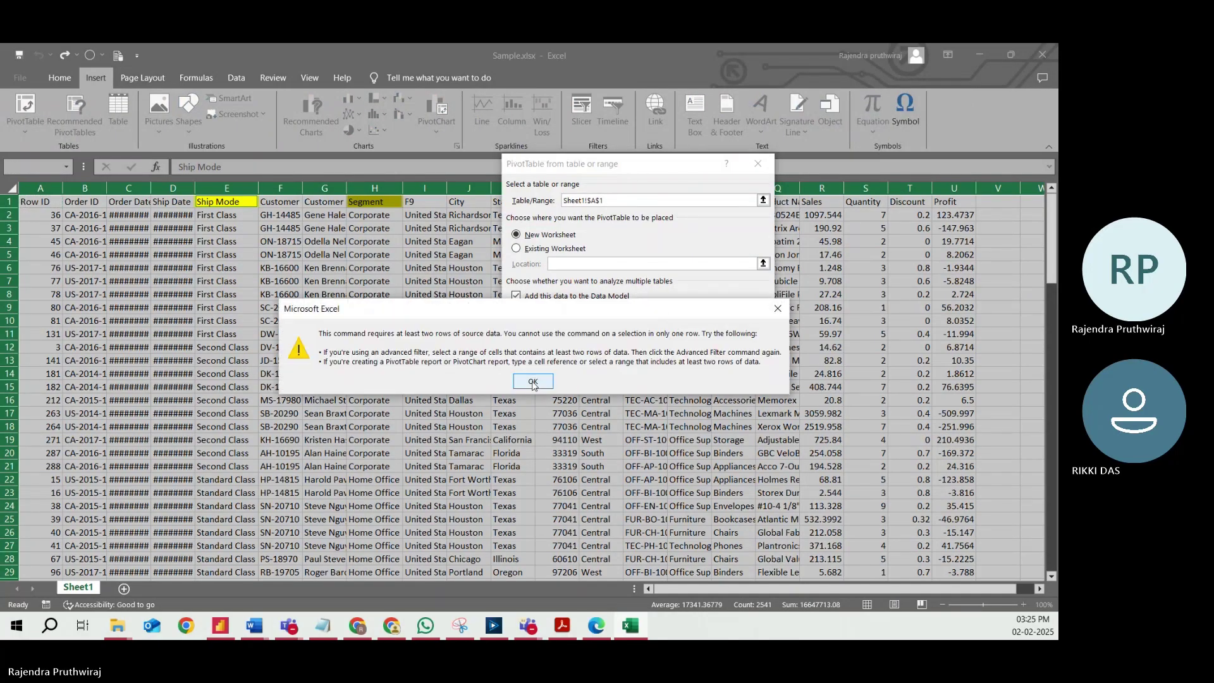
{"action": "left_click", "coordinate": [533, 382]}
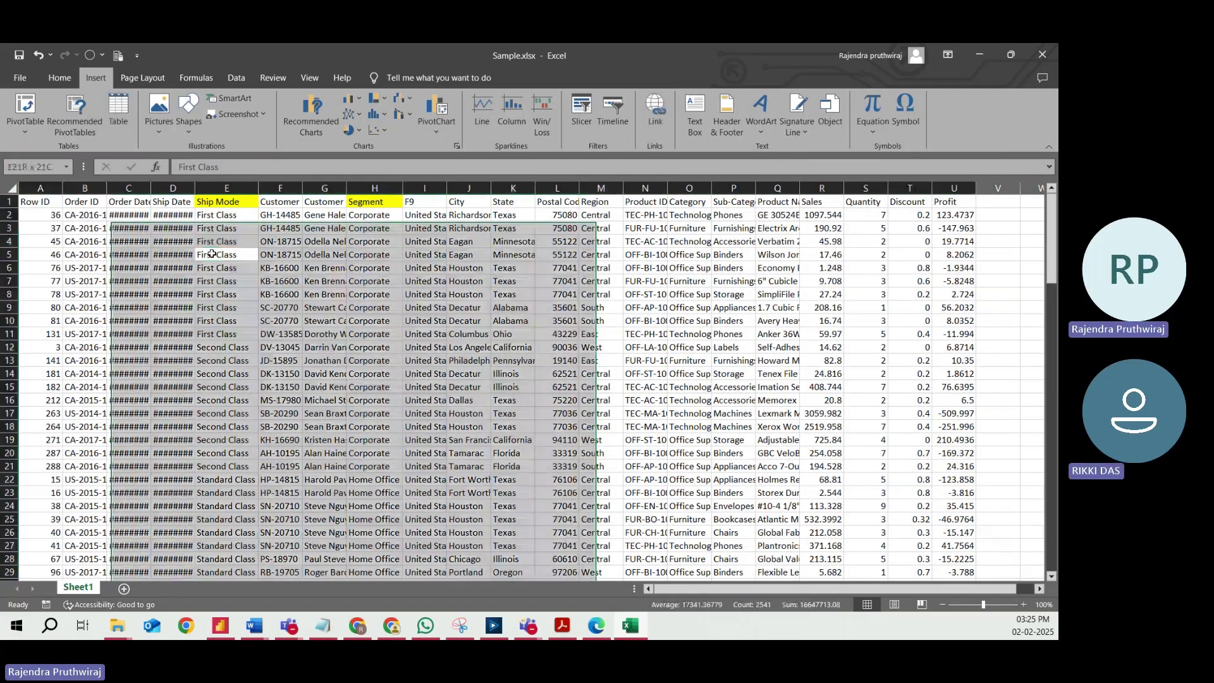
Insert a PivotTable on a new worksheet from Sheet1!$A$1:$U$121, adding the data to the Data Model.
{"action": "left_click", "coordinate": [212, 254]}
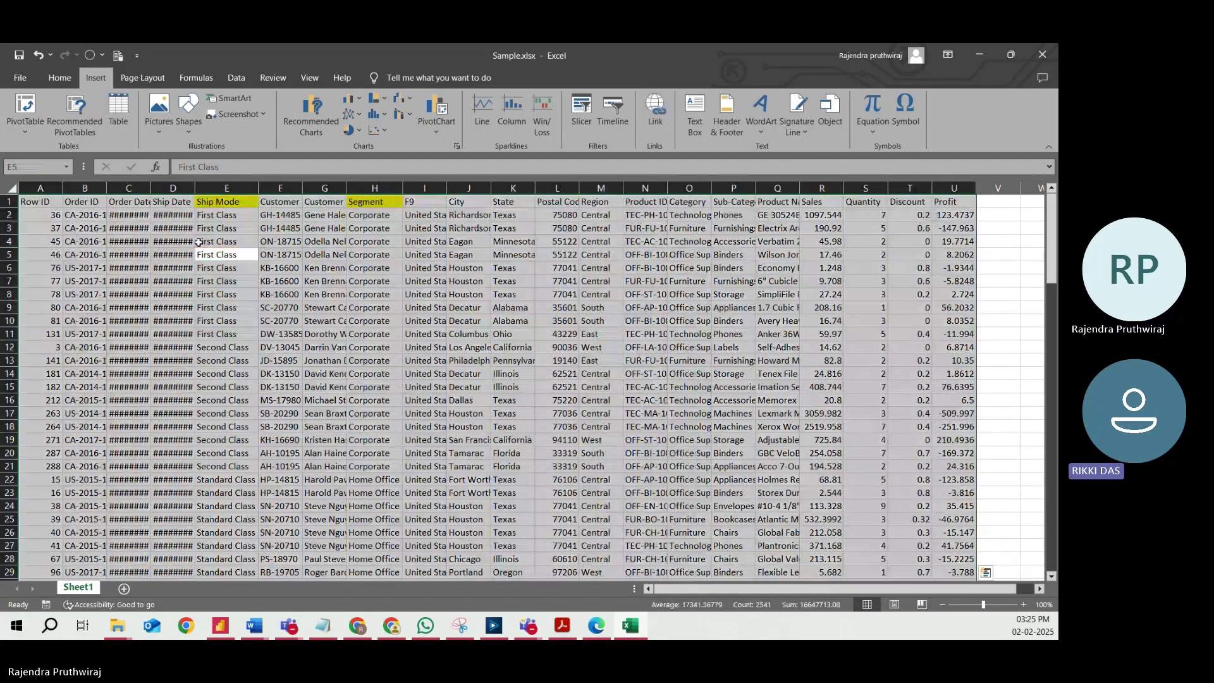
{"action": "left_click", "coordinate": [25, 125]}
{"action": "left_click", "coordinate": [58, 151]}
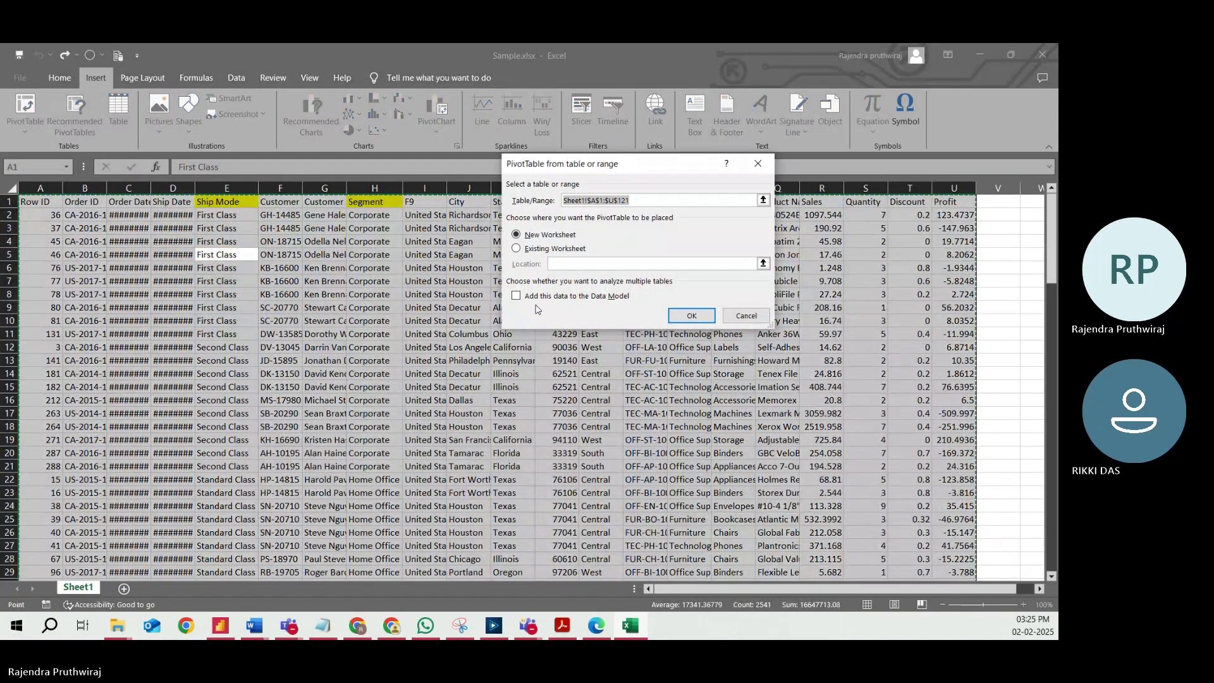
{"action": "left_click", "coordinate": [689, 321]}
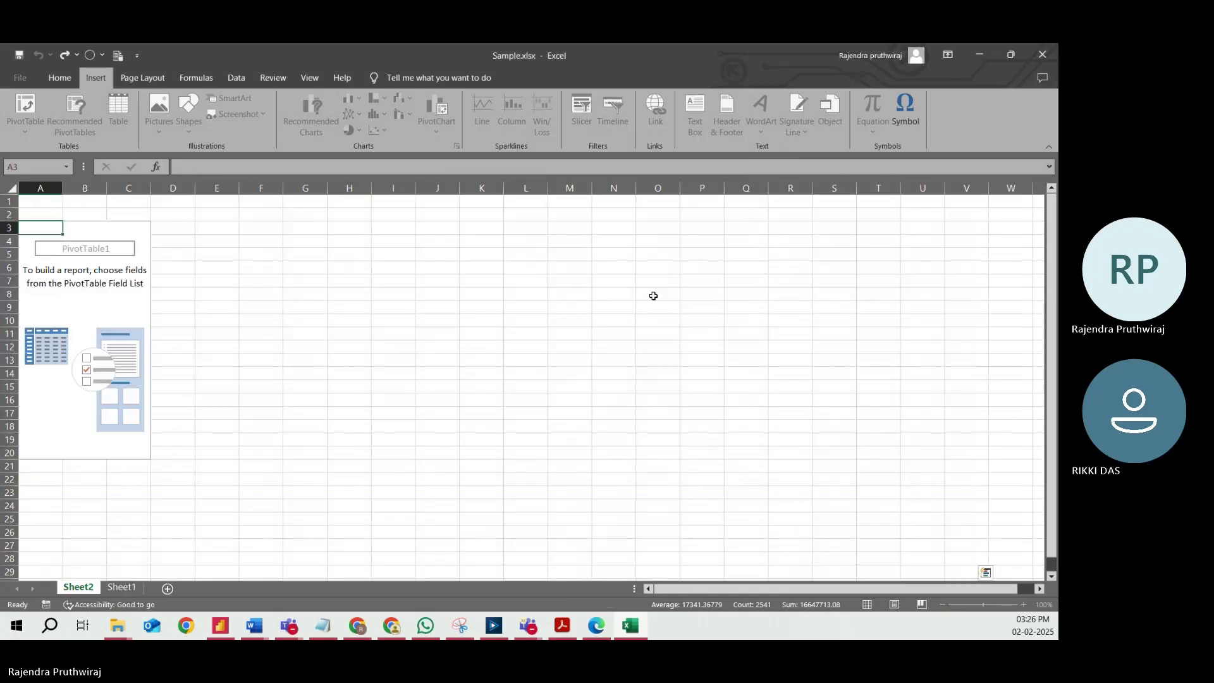
Set the PivotTable to use Ship Mode as the row field and the count of Ship Mode as the value.
{"action": "scroll", "coordinate": [1043, 325], "scroll_direction": "down", "scroll_amount": 2}
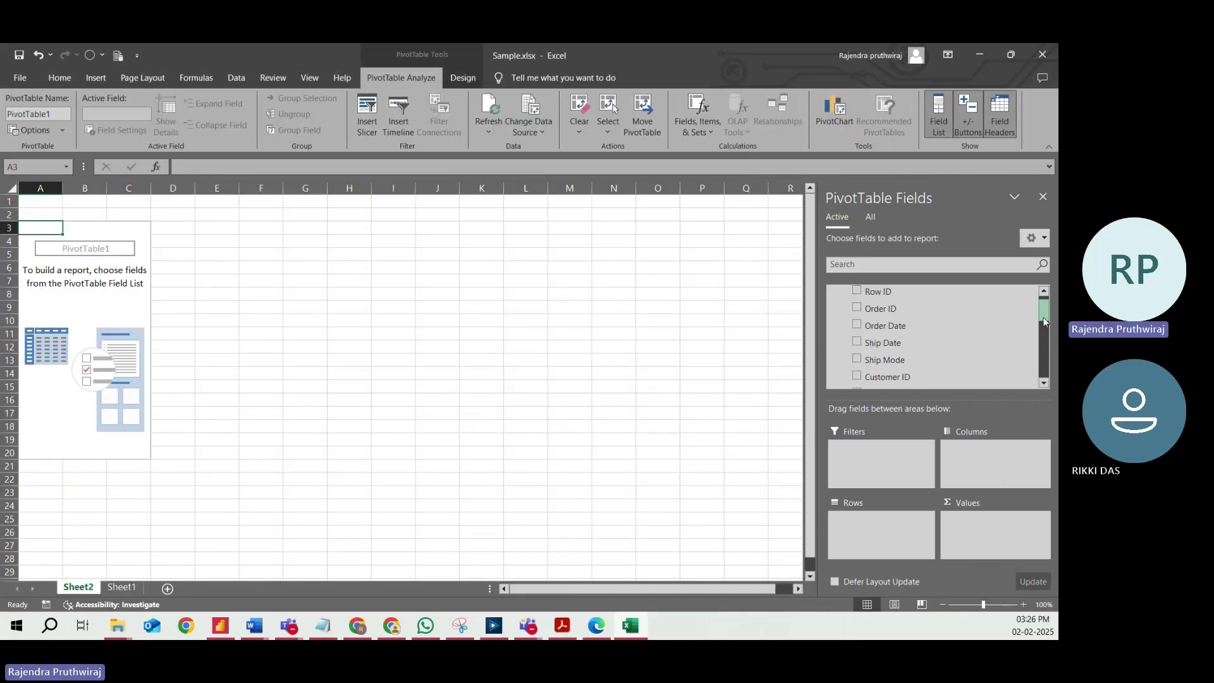
{"action": "scroll", "coordinate": [893, 341], "scroll_direction": "up", "scroll_amount": 2}
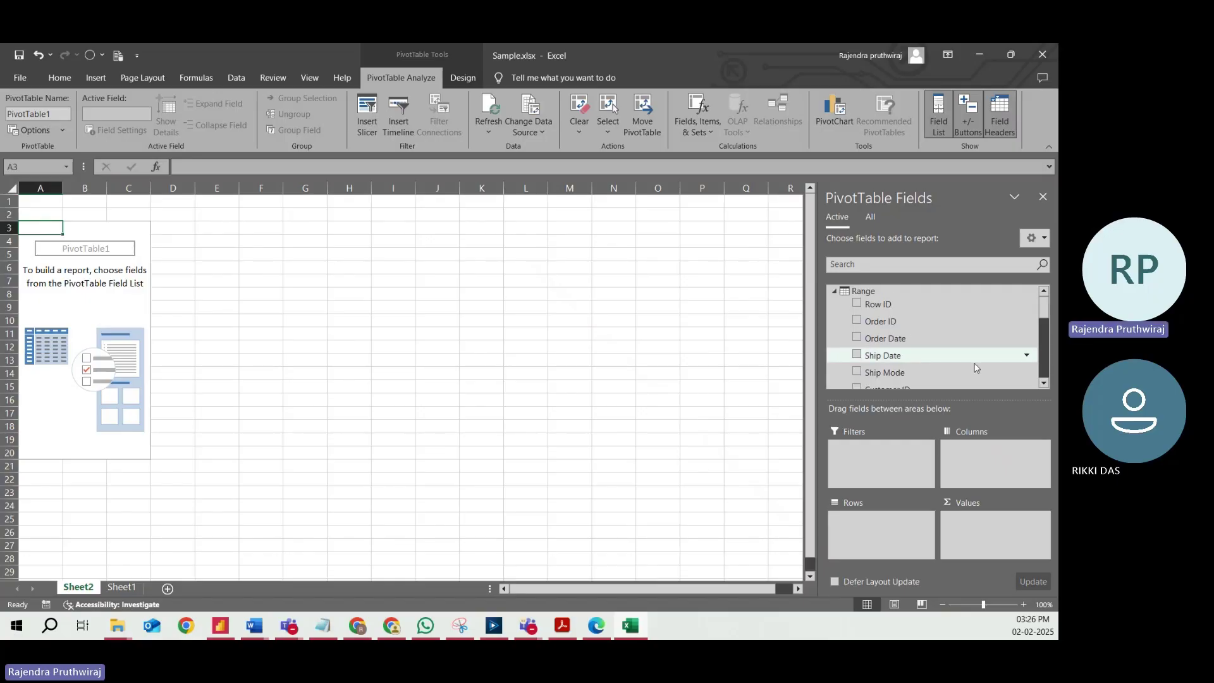
{"action": "scroll", "coordinate": [995, 375], "scroll_direction": "down", "scroll_amount": 1}
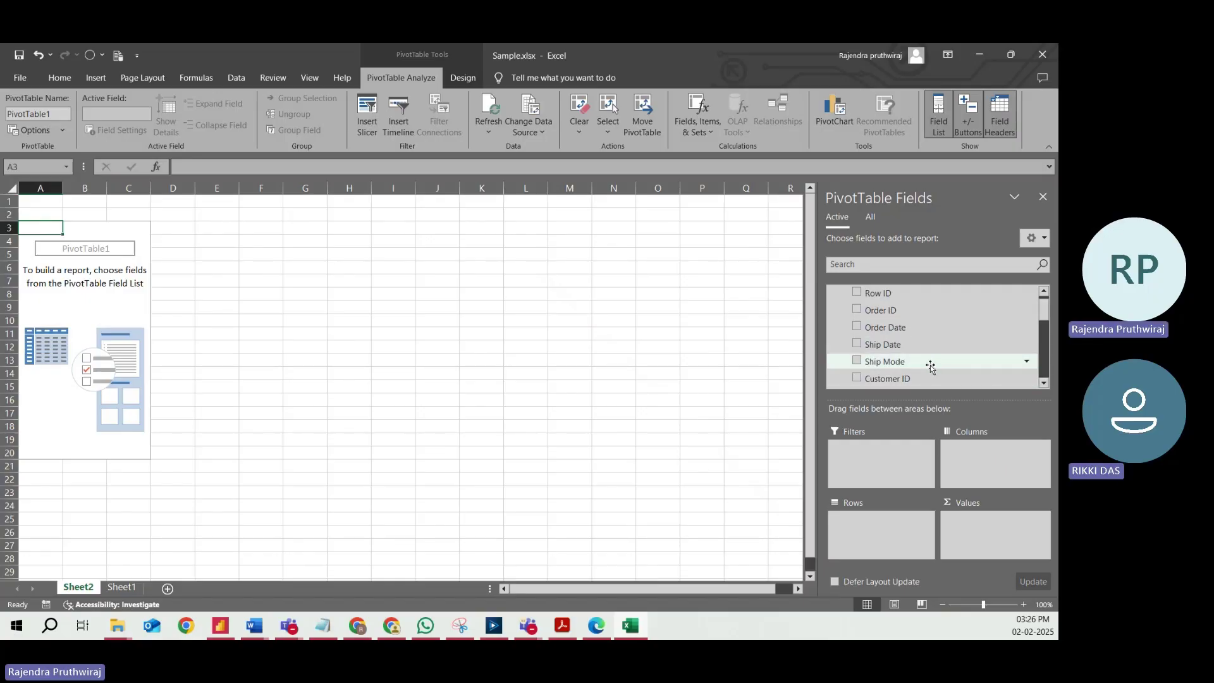
{"action": "left_click_drag", "start_coordinate": [929, 361], "coordinate": [879, 521]}
{"action": "left_click_drag", "start_coordinate": [894, 367], "coordinate": [974, 520]}
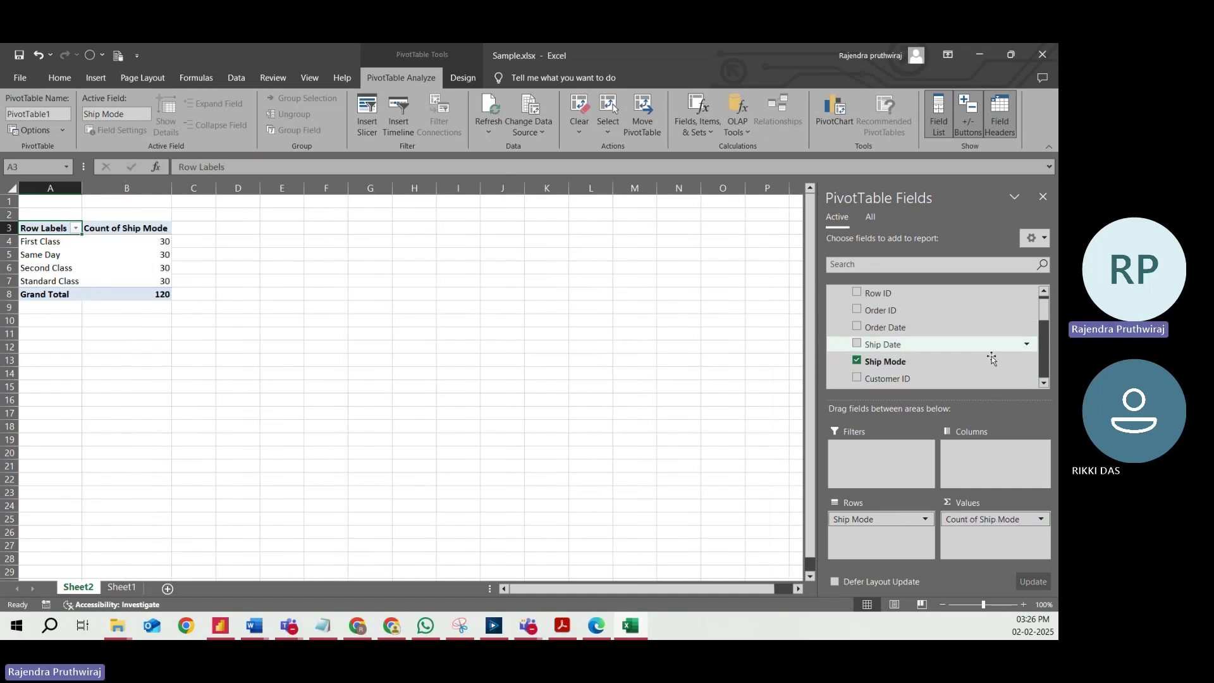
Add Segment as a second row field beneath Ship Mode in the PivotTable.
{"action": "scroll", "coordinate": [1044, 314], "scroll_direction": "up", "scroll_amount": 1}
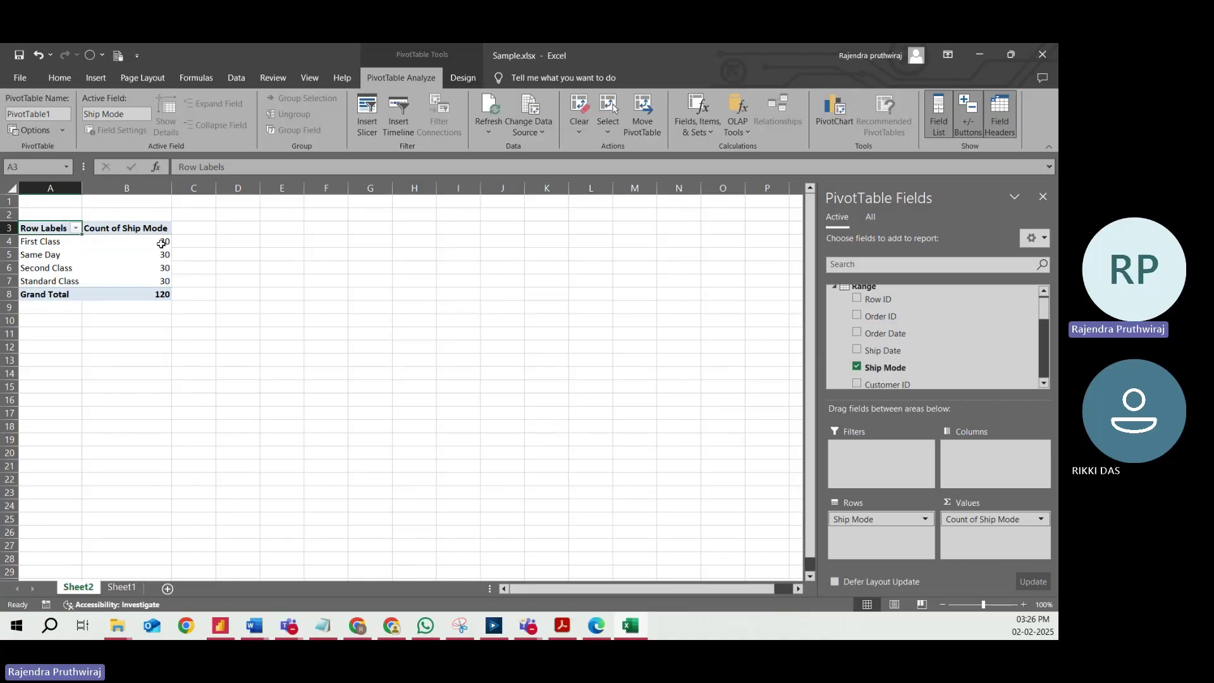
{"action": "mouse_move", "coordinate": [161, 244]}
{"action": "scroll", "coordinate": [1044, 328], "scroll_direction": "down", "scroll_amount": 3}
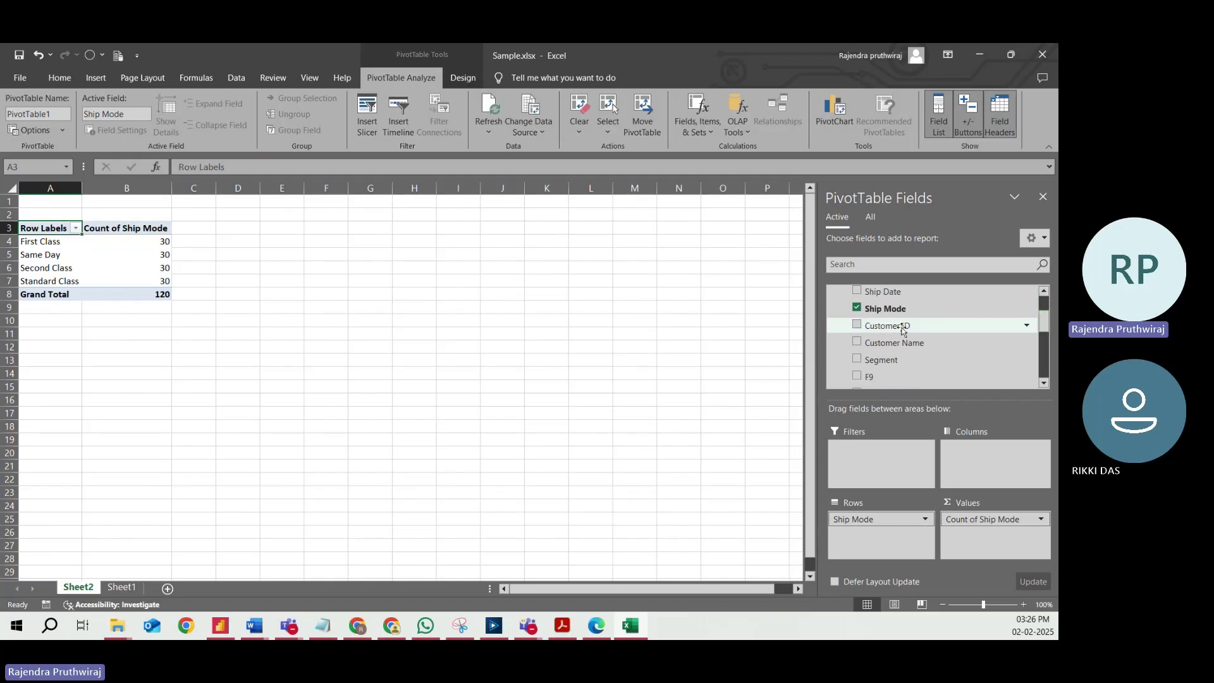
{"action": "left_click_drag", "start_coordinate": [898, 359], "coordinate": [886, 537]}
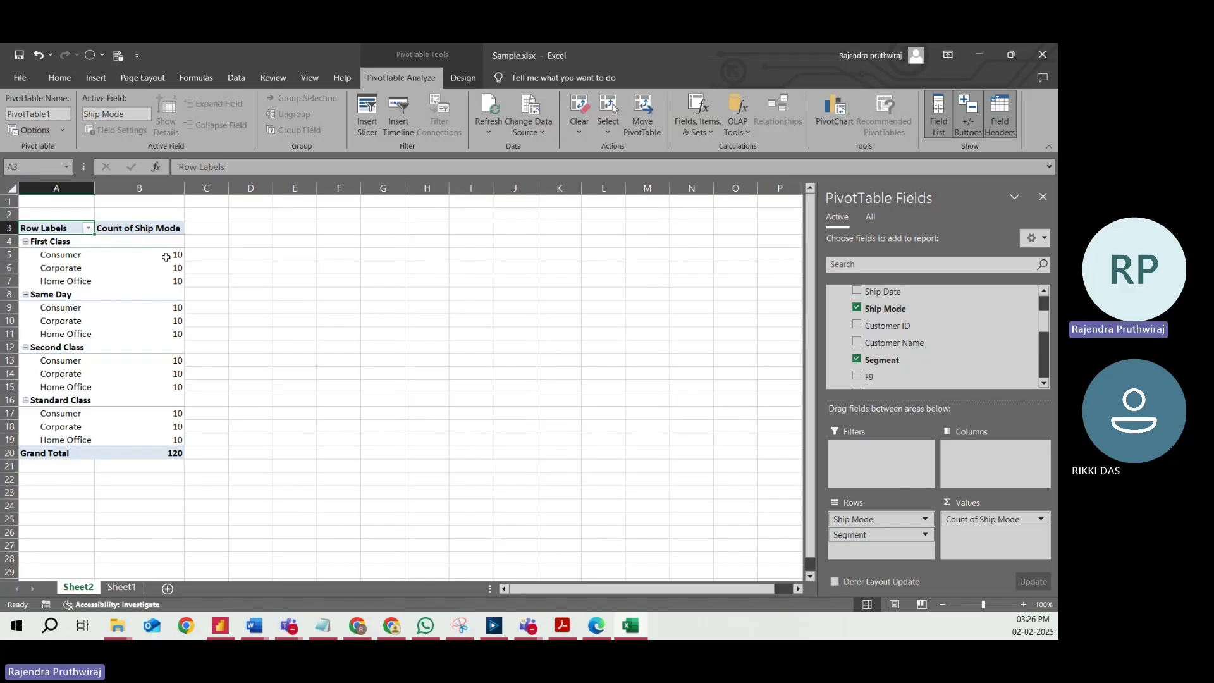
Switch to Alteryx Designer to review the Sample tool's N and group-by columns, and return to Excel to compare the PivotTable counts.
{"action": "left_click", "coordinate": [496, 626]}
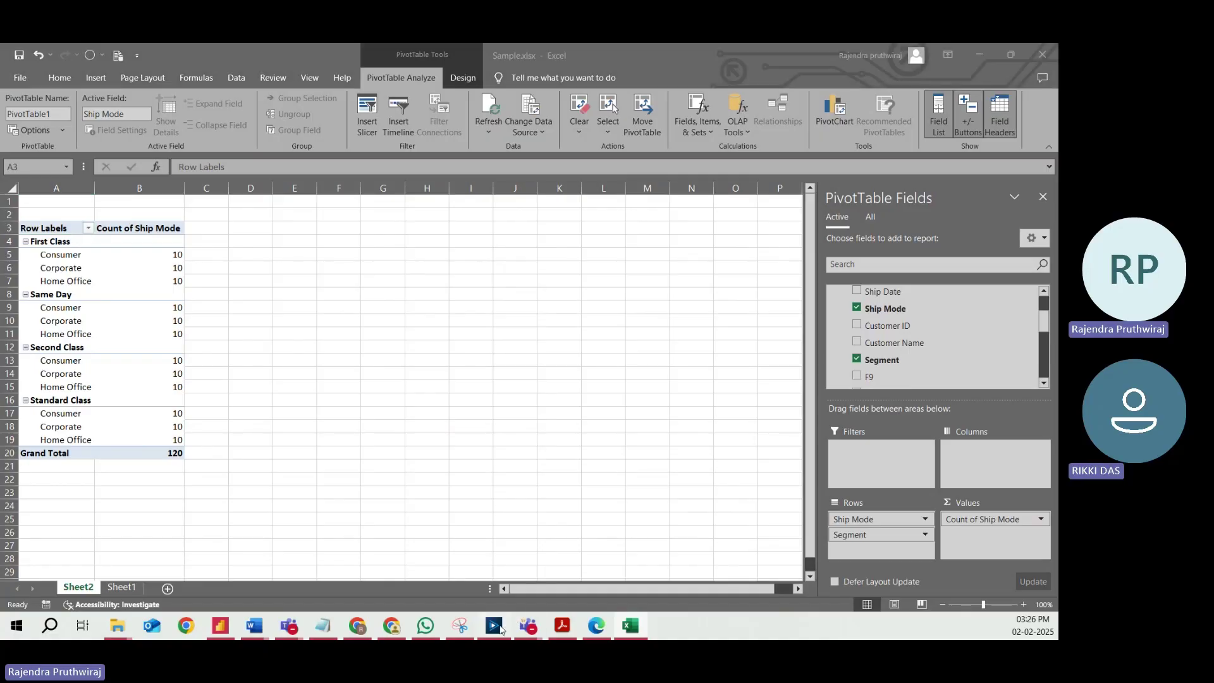
{"action": "left_click", "coordinate": [607, 379]}
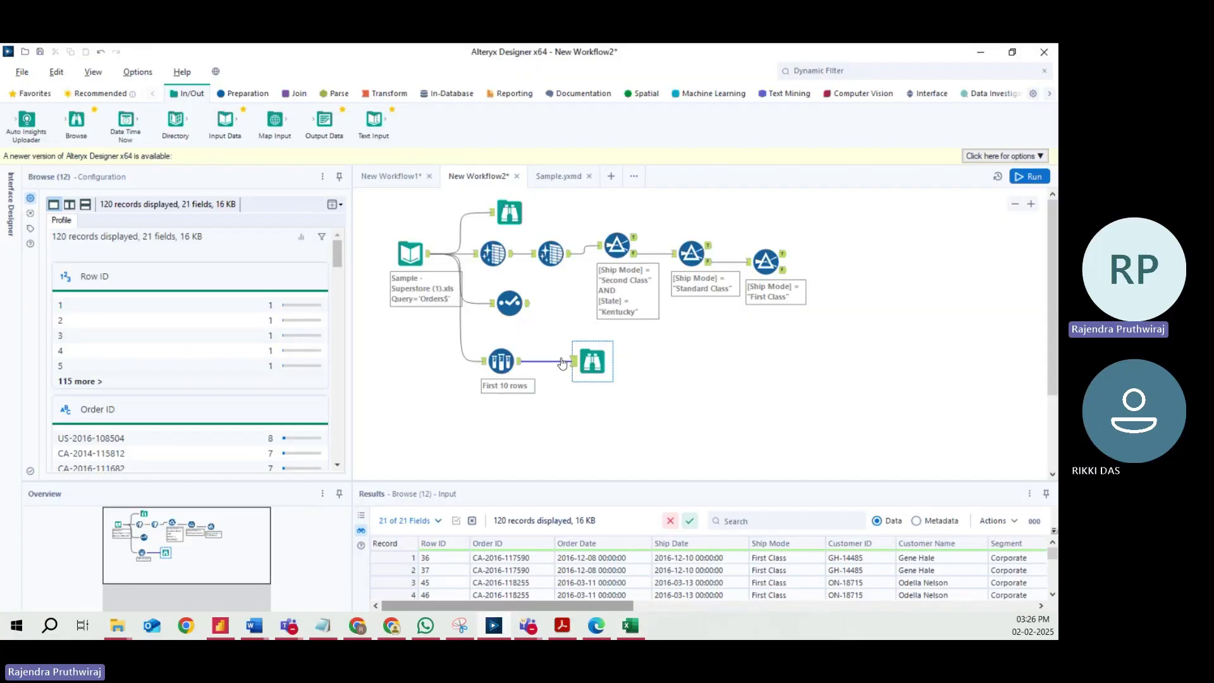
{"action": "left_click", "coordinate": [513, 363]}
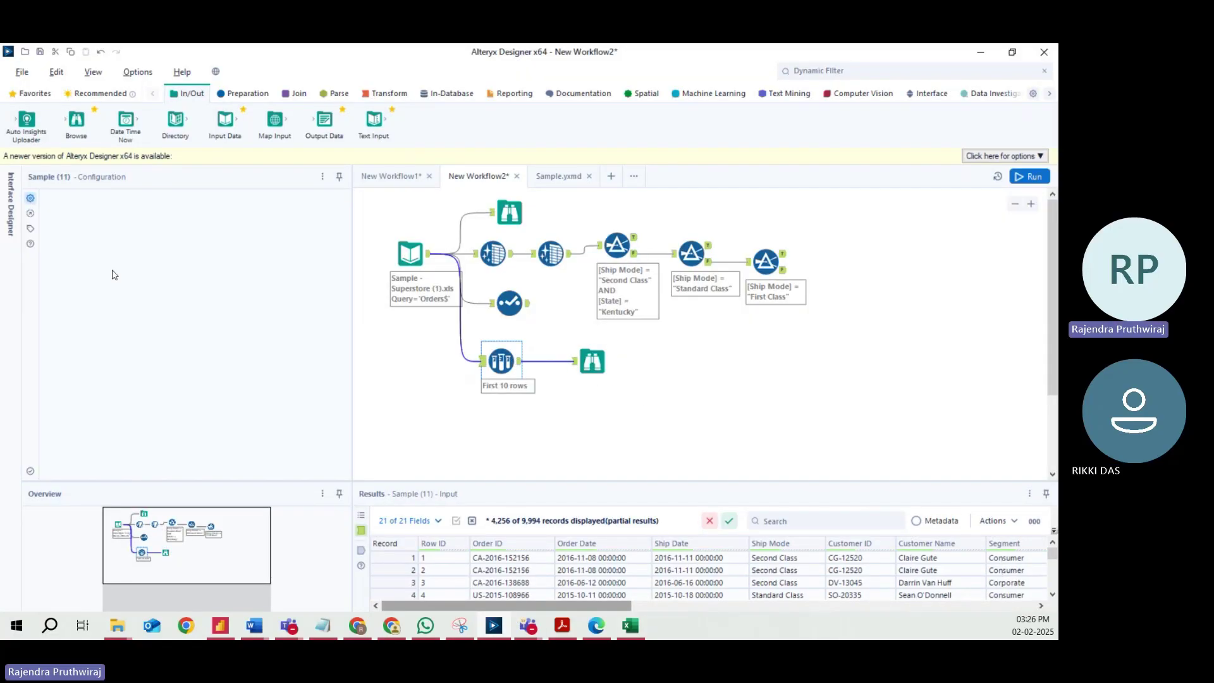
{"action": "left_click", "coordinate": [76, 348]}
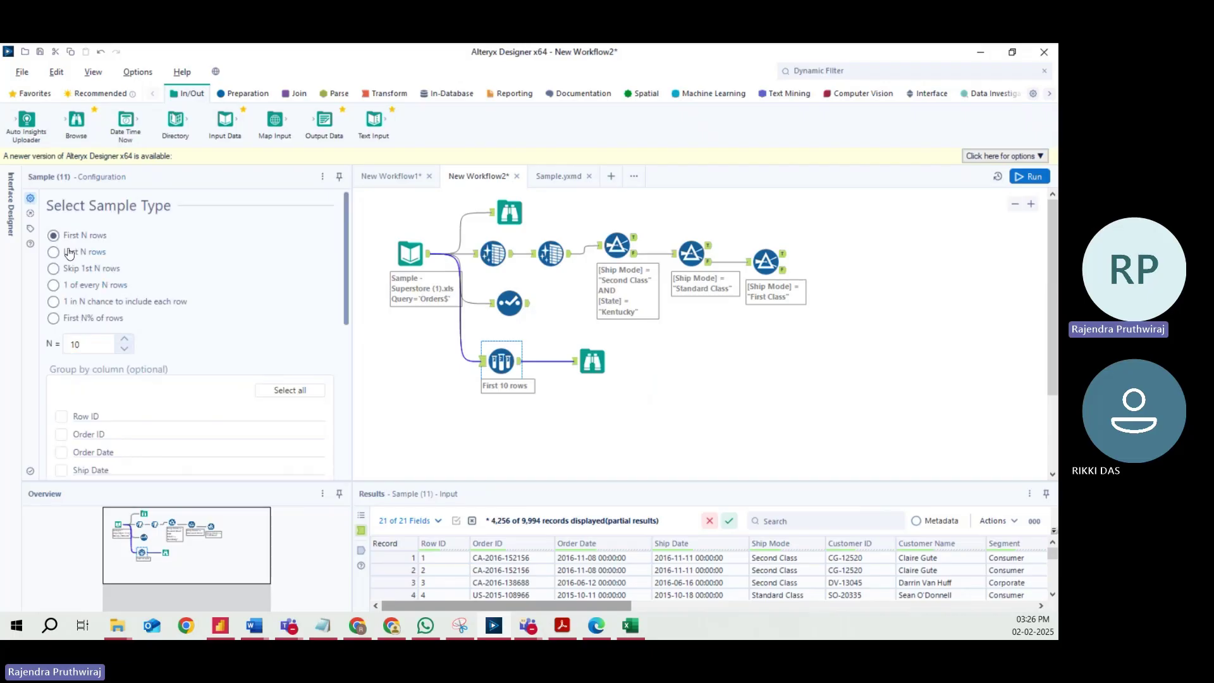
{"action": "left_click_drag", "start_coordinate": [346, 239], "coordinate": [348, 312]}
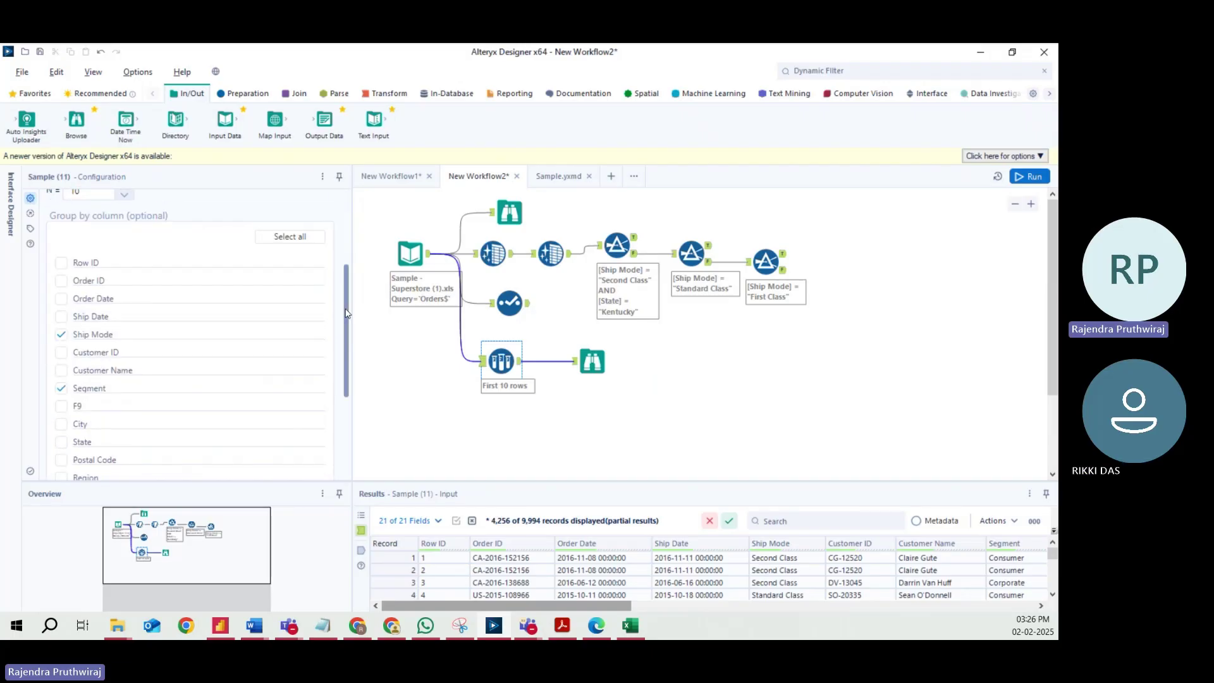
{"action": "left_click", "coordinate": [980, 52]}
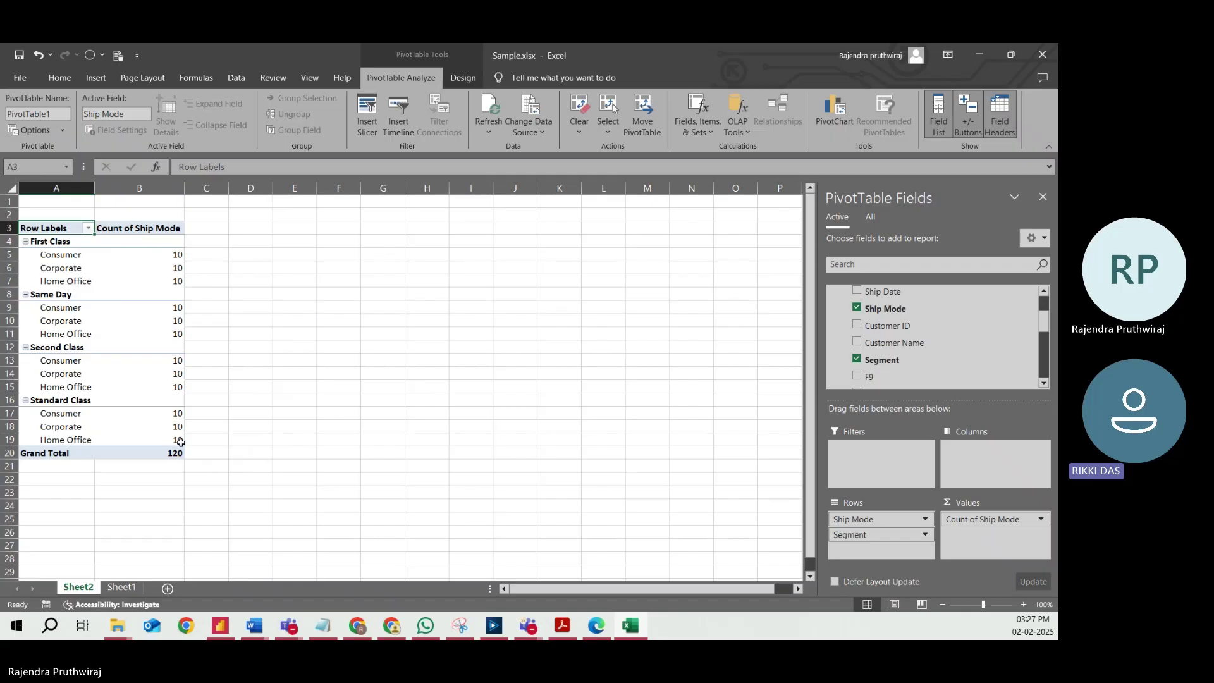
{"action": "mouse_move", "coordinate": [182, 448]}
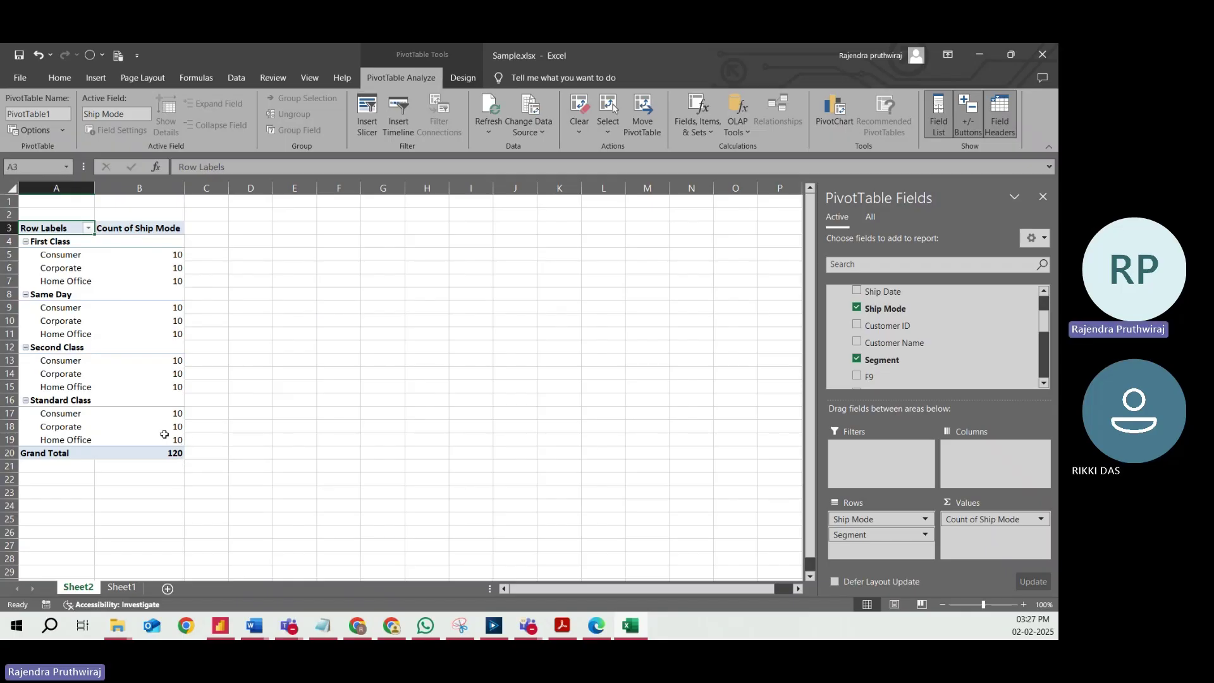
Return to Alteryx Designer, find Paint through the Windows search and open it.
{"action": "left_click", "coordinate": [494, 626]}
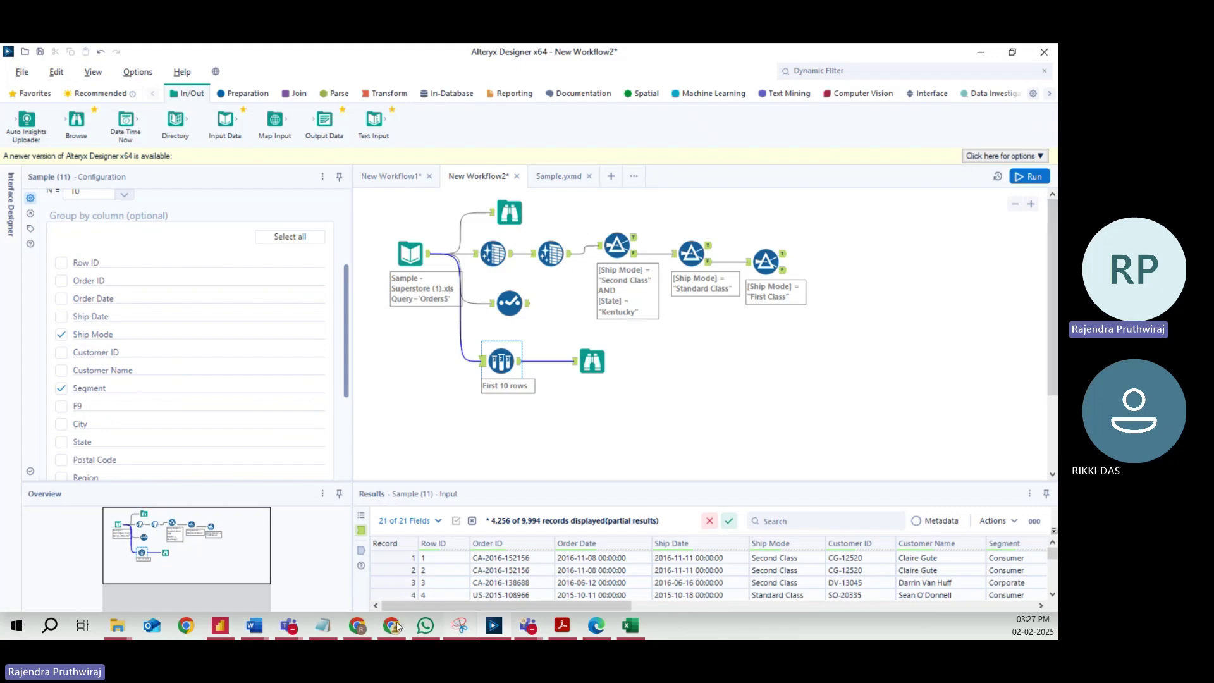
{"action": "left_click", "coordinate": [50, 626]}
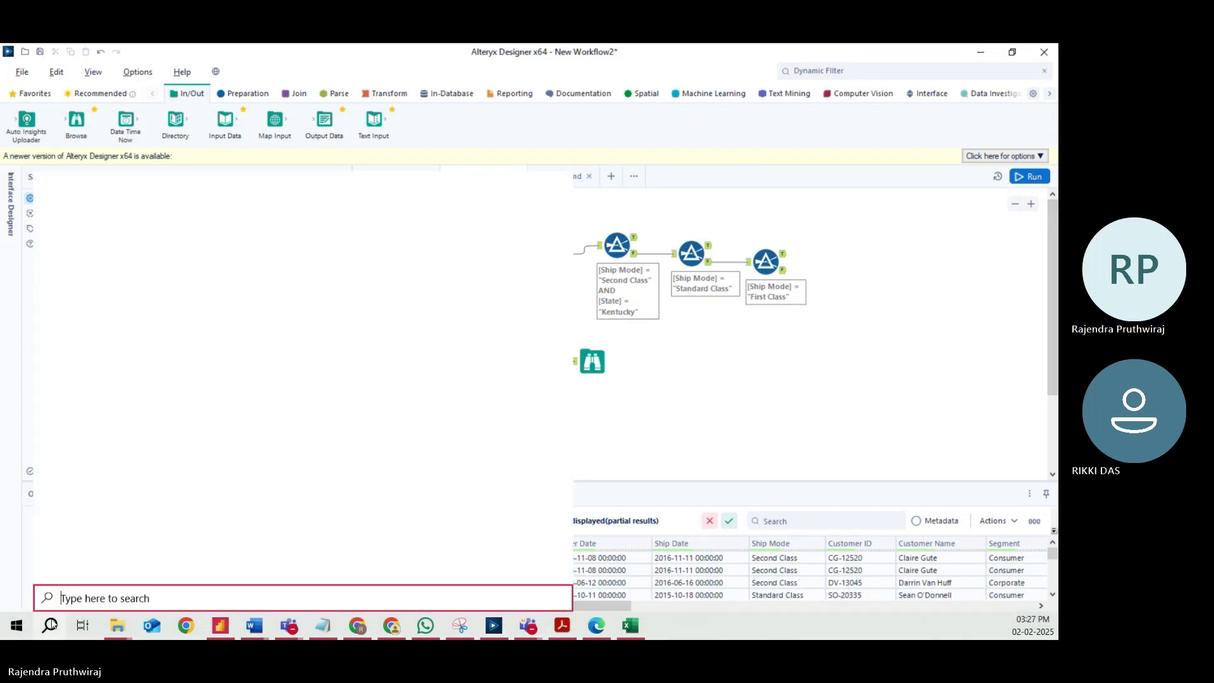
{"action": "type", "text": "not"}
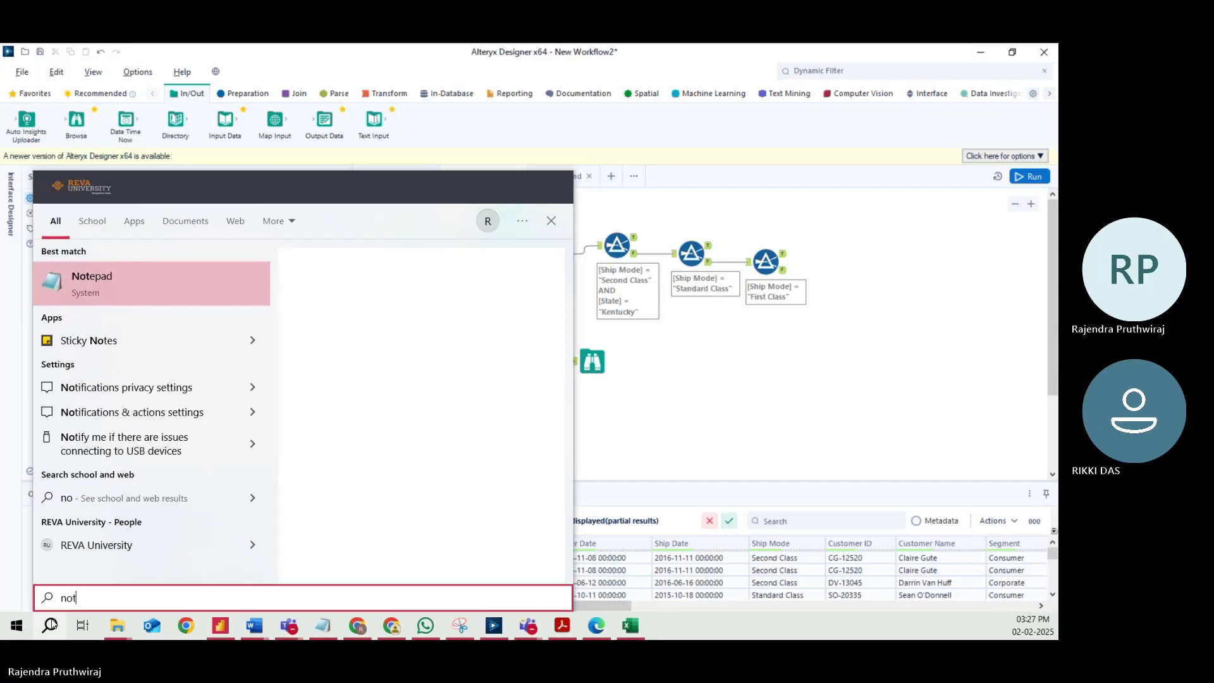
{"action": "key", "text": "BackSpace"}
{"action": "type", "text": "pain"}
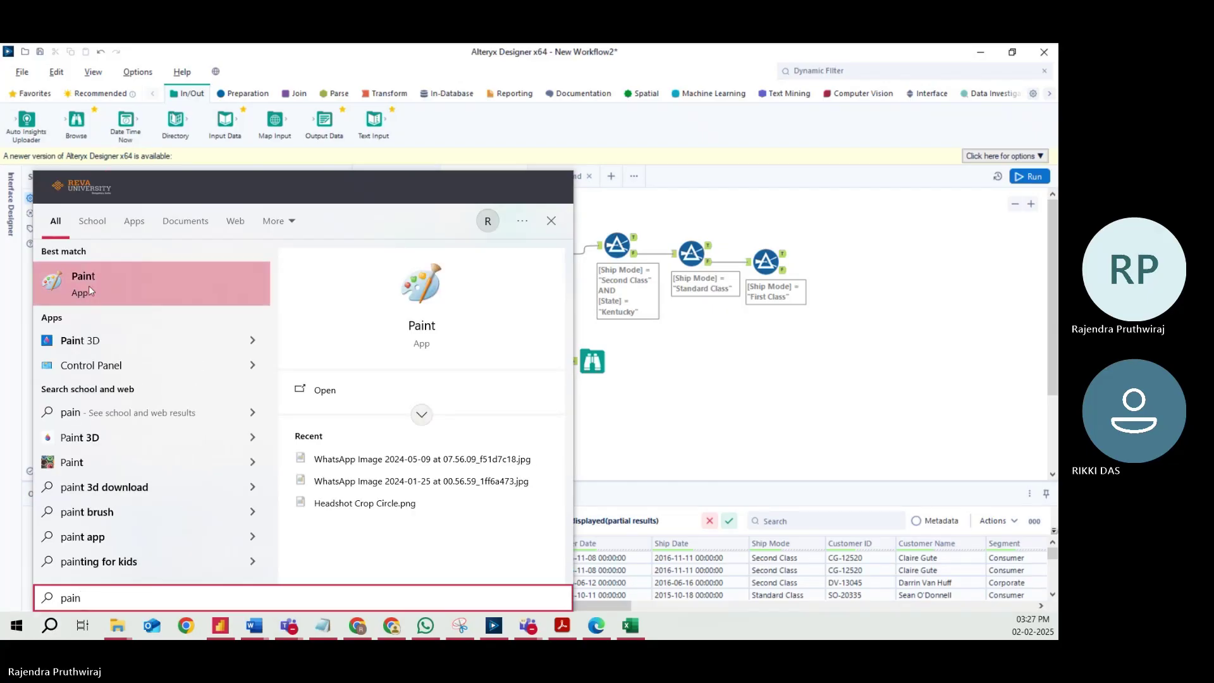
{"action": "left_click", "coordinate": [88, 285]}
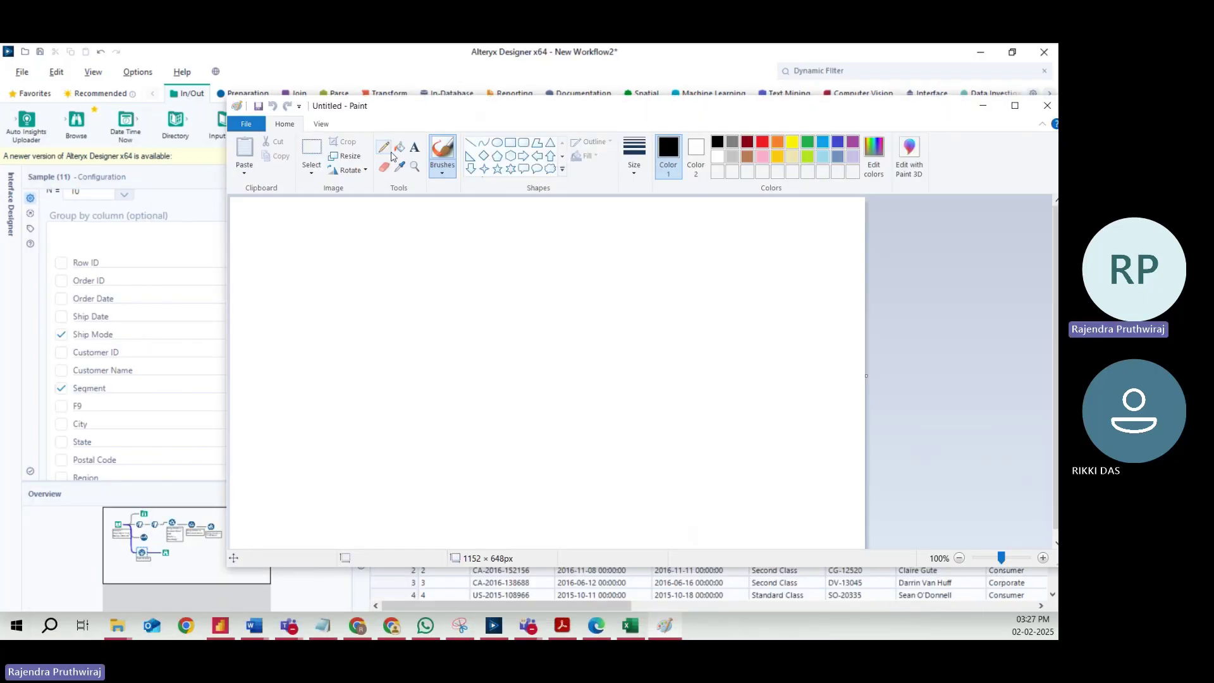
Draw a column of four small ovals and a second column of three ovals beside it with the Pencil.
{"action": "left_click", "coordinate": [383, 147]}
{"action": "left_click_drag", "start_coordinate": [318, 270], "coordinate": [333, 348]}
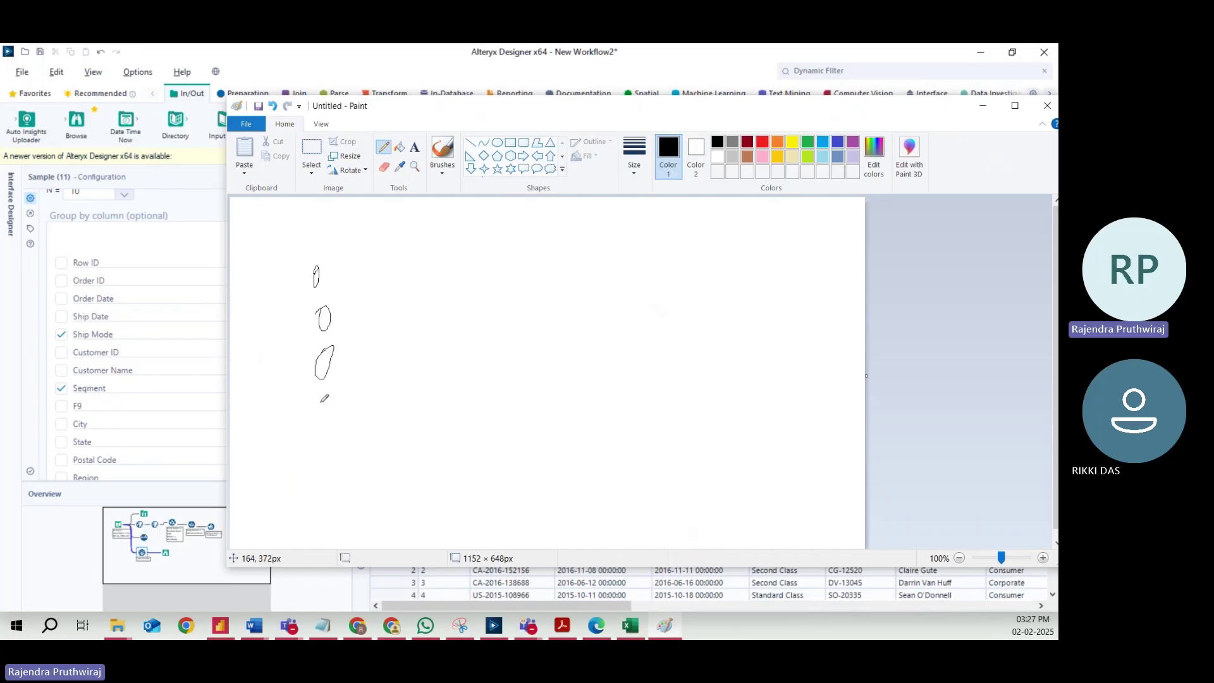
{"action": "mouse_move", "coordinate": [326, 398]}
{"action": "left_mouse_down"}
{"action": "mouse_move", "coordinate": [316, 419]}
{"action": "mouse_move", "coordinate": [330, 398]}
{"action": "left_mouse_up"}
{"action": "left_click_drag", "start_coordinate": [459, 261], "coordinate": [466, 262]}
{"action": "mouse_move", "coordinate": [457, 308]}
{"action": "left_mouse_down"}
{"action": "mouse_move", "coordinate": [466, 330]}
{"action": "mouse_move", "coordinate": [459, 309]}
{"action": "left_mouse_up"}
{"action": "left_click_drag", "start_coordinate": [469, 355], "coordinate": [464, 360]}
Draw freehand lines linking the four ovals of the first column to the three ovals of the second.
{"action": "mouse_move", "coordinate": [321, 270]}
{"action": "left_mouse_down"}
{"action": "mouse_move", "coordinate": [461, 282]}
{"action": "mouse_move", "coordinate": [428, 320]}
{"action": "mouse_move", "coordinate": [494, 333]}
{"action": "mouse_move", "coordinate": [461, 371]}
{"action": "mouse_move", "coordinate": [476, 380]}
{"action": "left_mouse_up"}
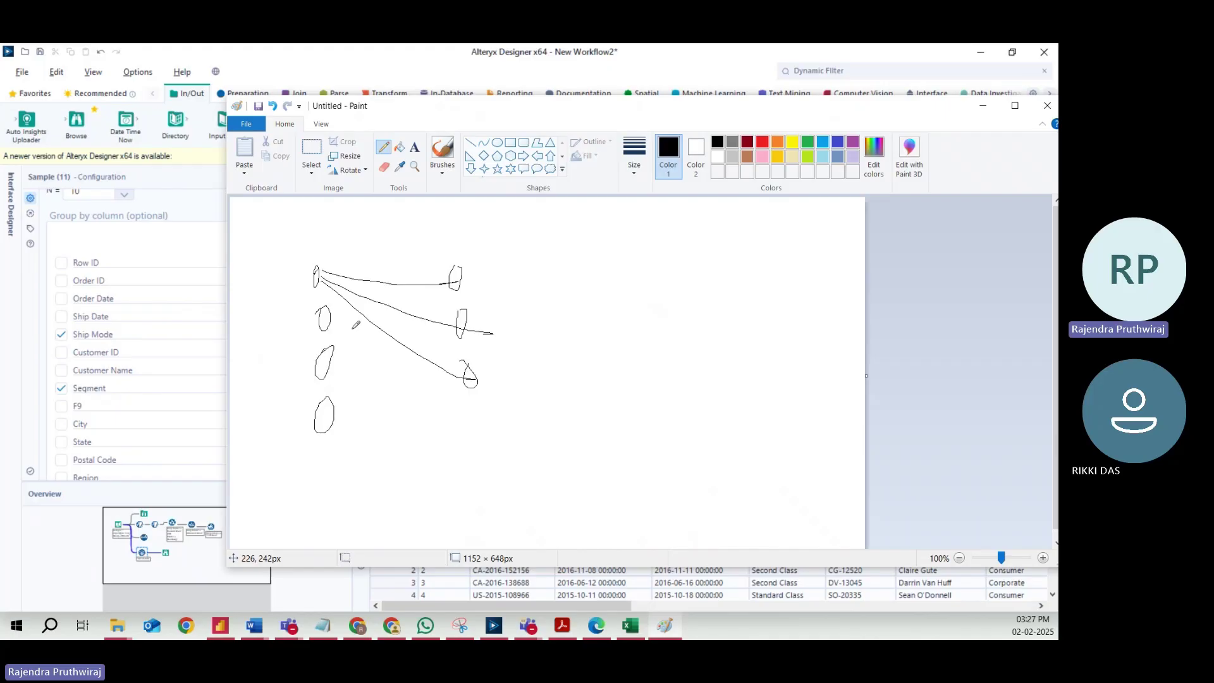
{"action": "left_click_drag", "start_coordinate": [329, 316], "coordinate": [458, 274]}
{"action": "mouse_move", "coordinate": [331, 318]}
{"action": "left_mouse_down"}
{"action": "mouse_move", "coordinate": [497, 326]}
{"action": "mouse_move", "coordinate": [442, 355]}
{"action": "mouse_move", "coordinate": [500, 378]}
{"action": "left_mouse_up"}
{"action": "left_click_drag", "start_coordinate": [332, 349], "coordinate": [462, 268]}
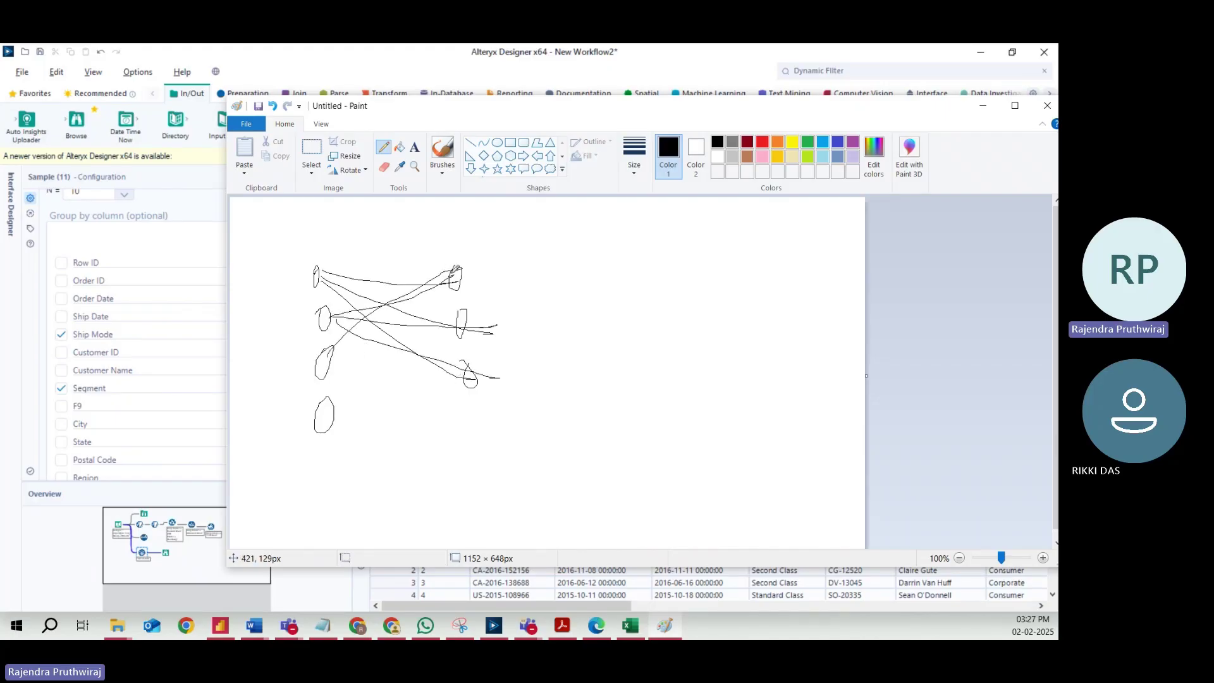
{"action": "mouse_move", "coordinate": [329, 358]}
{"action": "left_mouse_down"}
{"action": "mouse_move", "coordinate": [511, 318]}
{"action": "mouse_move", "coordinate": [528, 380]}
{"action": "left_mouse_up"}
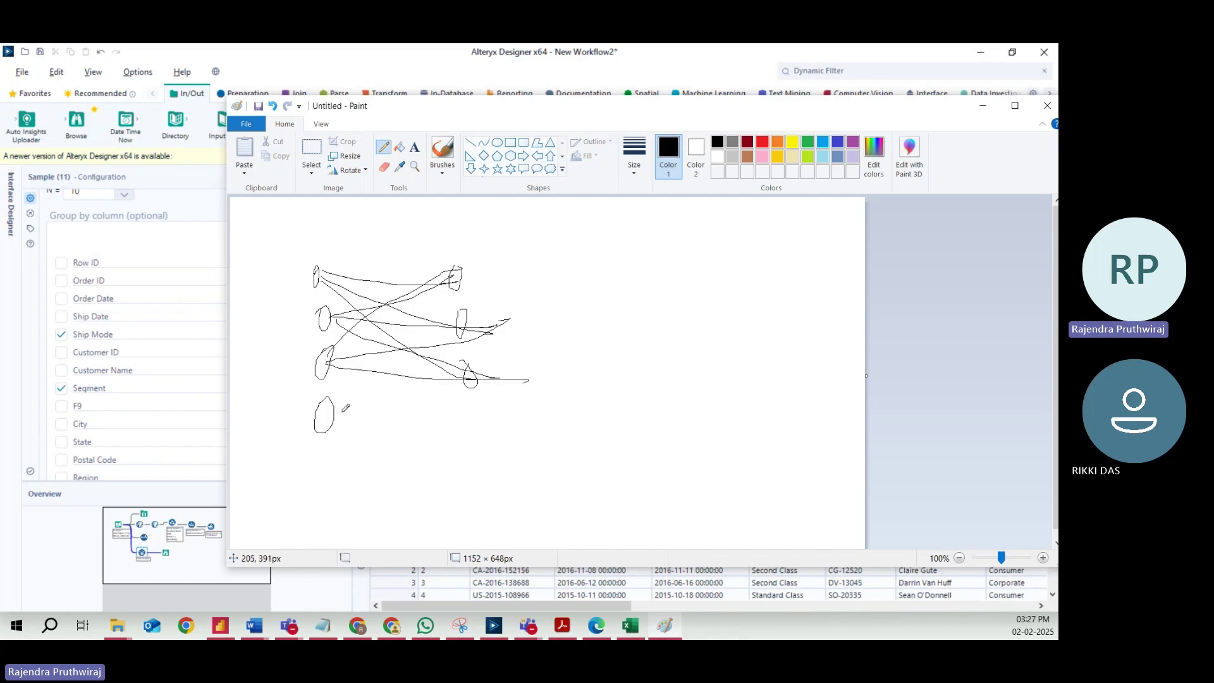
{"action": "left_click_drag", "start_coordinate": [341, 406], "coordinate": [481, 278]}
{"action": "left_click_drag", "start_coordinate": [329, 361], "coordinate": [484, 315]}
{"action": "left_click_drag", "start_coordinate": [334, 414], "coordinate": [454, 277]}
{"action": "left_click_drag", "start_coordinate": [332, 420], "coordinate": [493, 394]}
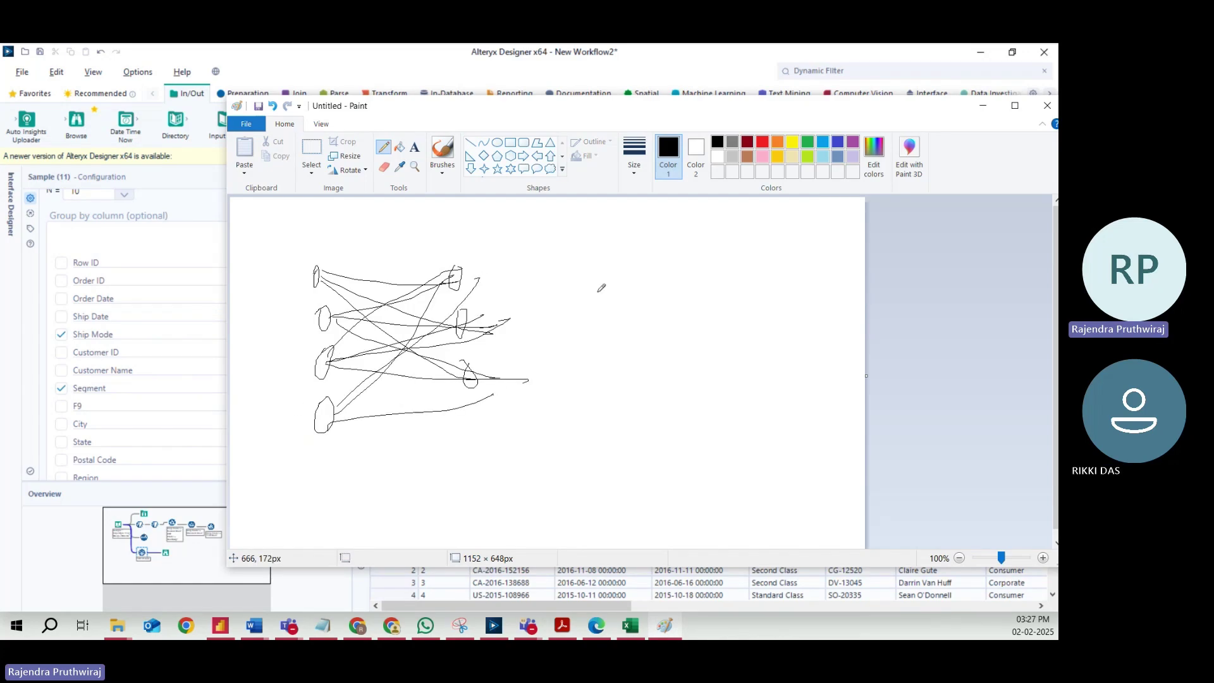
Write the number 12 beside the diagram, draw a large loop around it, and minimize Paint.
{"action": "left_click_drag", "start_coordinate": [597, 292], "coordinate": [598, 323]}
{"action": "mouse_move", "coordinate": [638, 274]}
{"action": "left_mouse_down"}
{"action": "mouse_move", "coordinate": [676, 303]}
{"action": "mouse_move", "coordinate": [798, 313]}
{"action": "left_mouse_up"}
{"action": "left_click_drag", "start_coordinate": [717, 298], "coordinate": [784, 313]}
{"action": "mouse_move", "coordinate": [613, 236]}
{"action": "left_mouse_down"}
{"action": "mouse_move", "coordinate": [588, 249]}
{"action": "mouse_move", "coordinate": [762, 197]}
{"action": "left_mouse_up"}
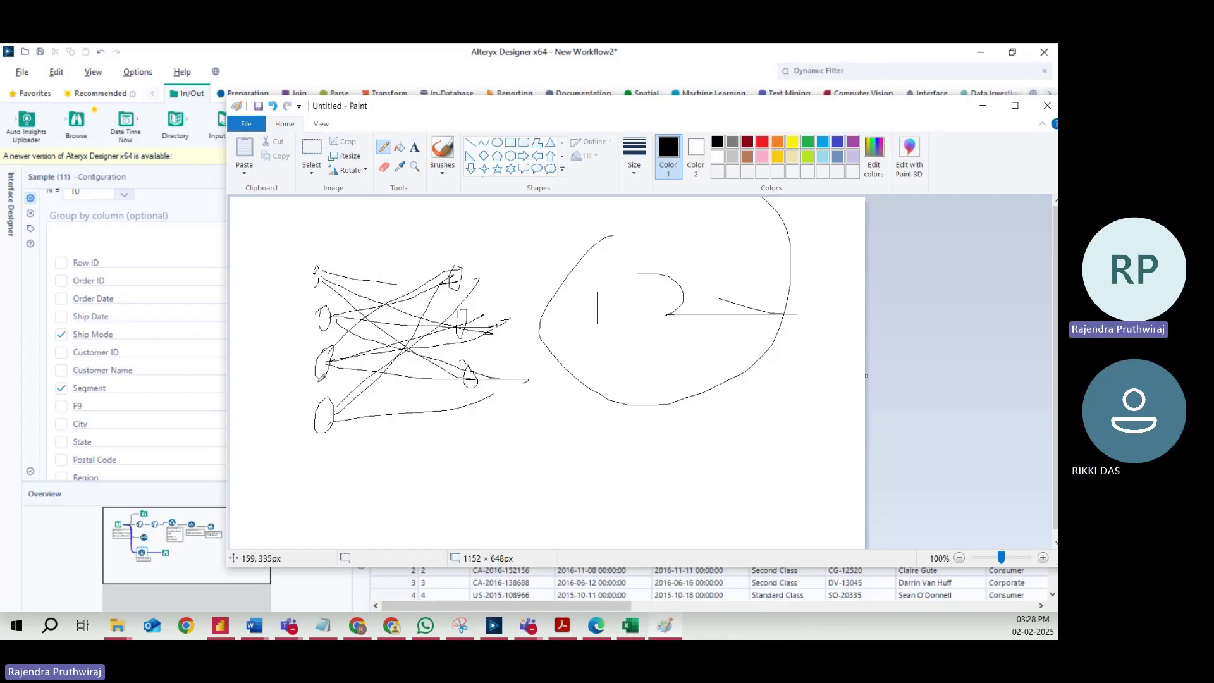
{"action": "left_click", "coordinate": [983, 108]}
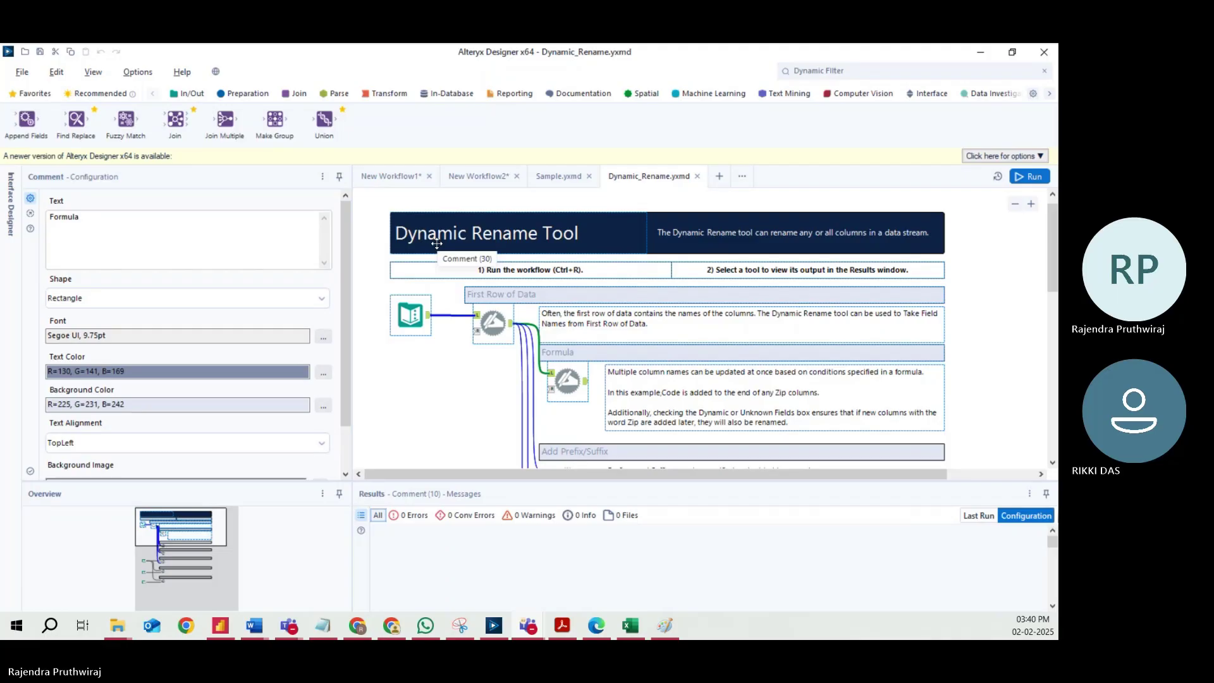
Run the Dynamic_Rename.yxmd example workflow in Alteryx Designer.
{"action": "left_click", "coordinate": [1030, 177]}
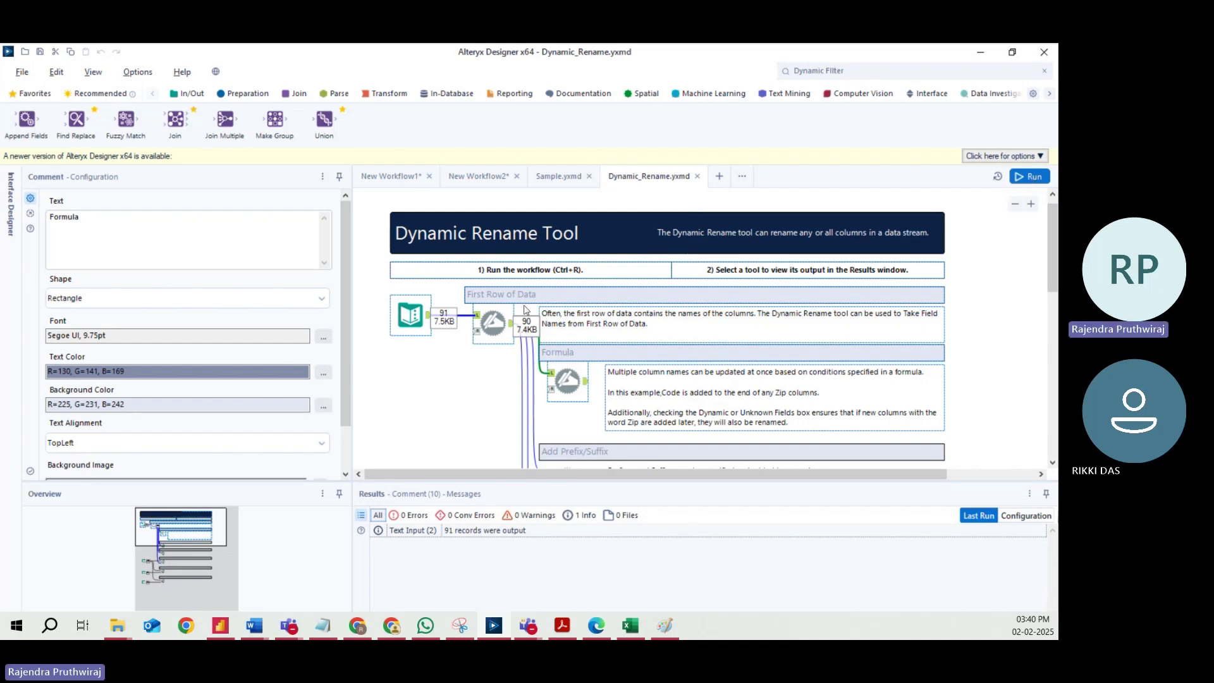
Cut the Text Input tool that feeds the First Row of Data example and paste it back in the same area.
{"action": "left_click", "coordinate": [428, 319]}
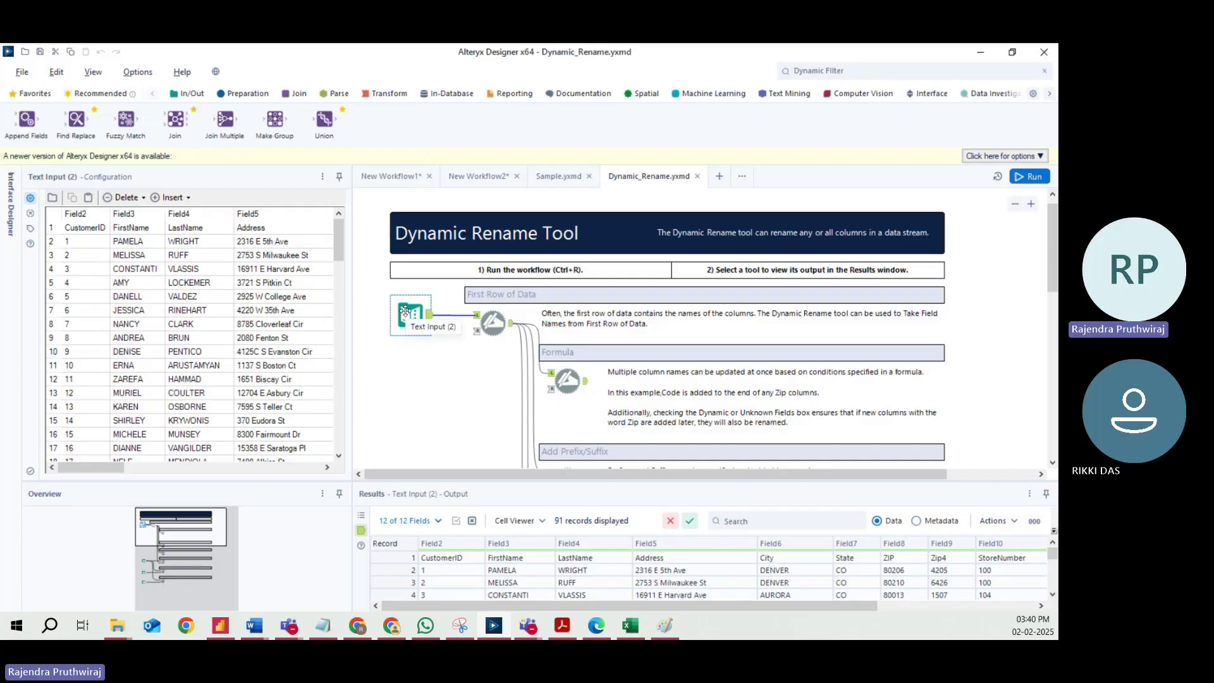
{"action": "left_click_drag", "start_coordinate": [405, 311], "coordinate": [726, 188]}
{"action": "key", "text": "ctrl+r"}
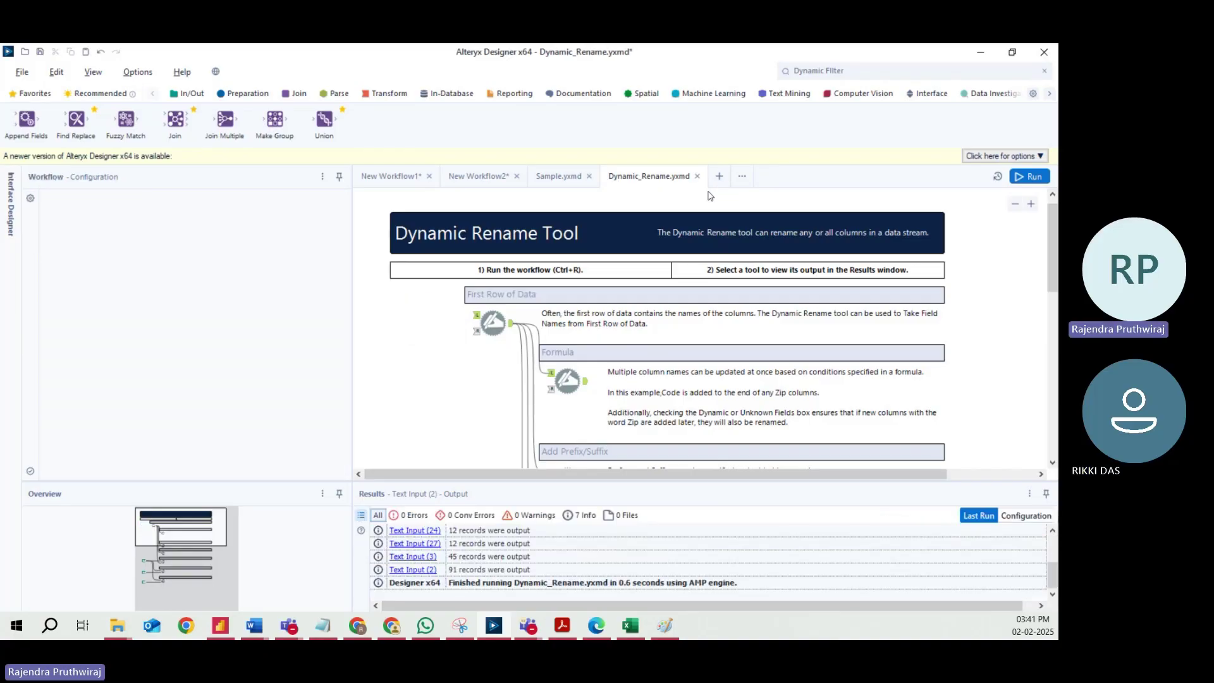
{"action": "right_click", "coordinate": [386, 319]}
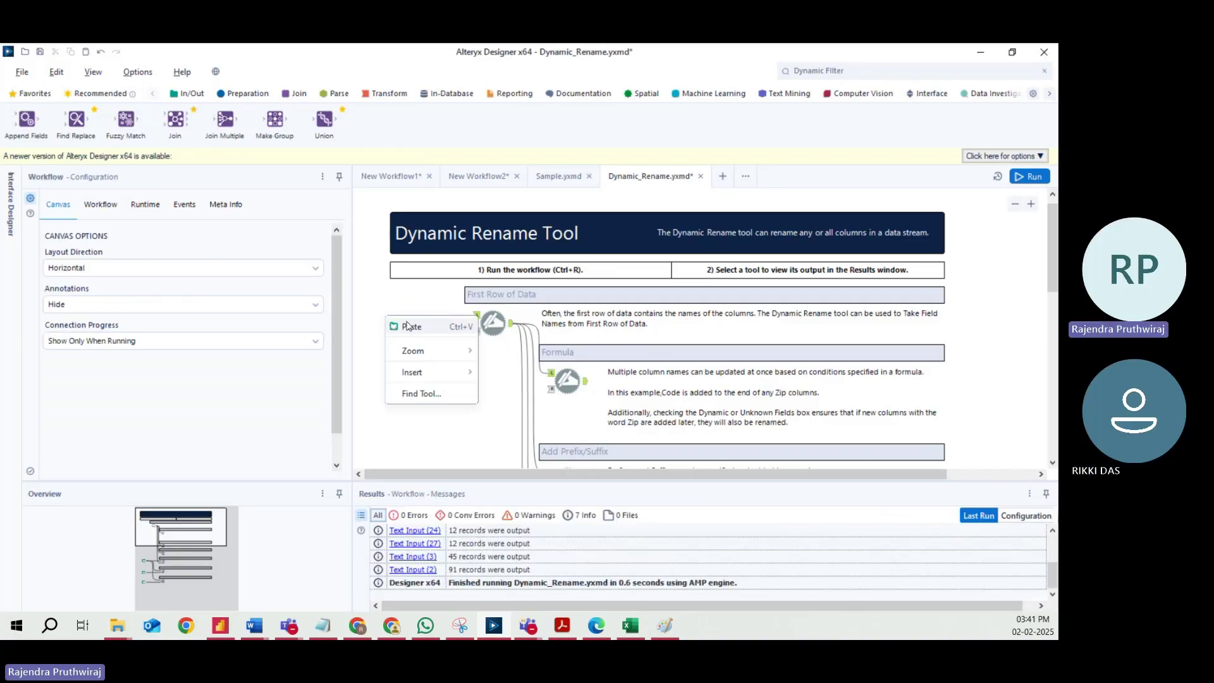
{"action": "left_click", "coordinate": [411, 327]}
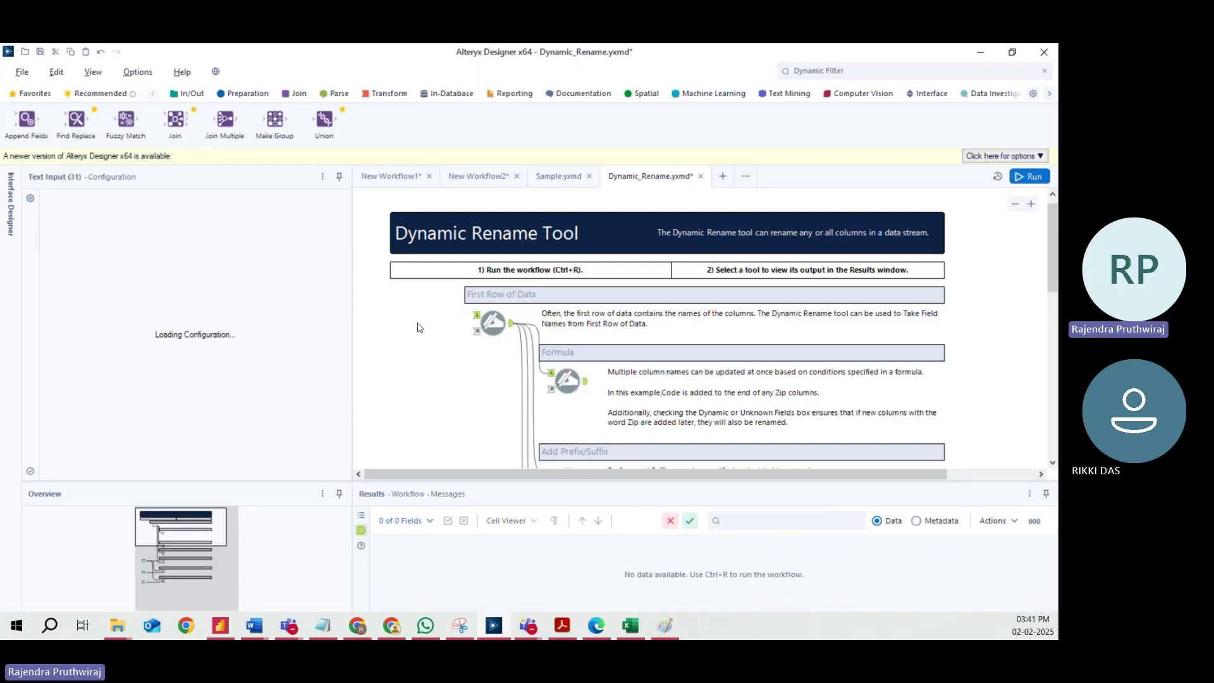
Connect the pasted Text Input tool to the targets input of the First Row of Data Dynamic Rename tool and align it beside that tool.
{"action": "left_click_drag", "start_coordinate": [422, 330], "coordinate": [481, 326]}
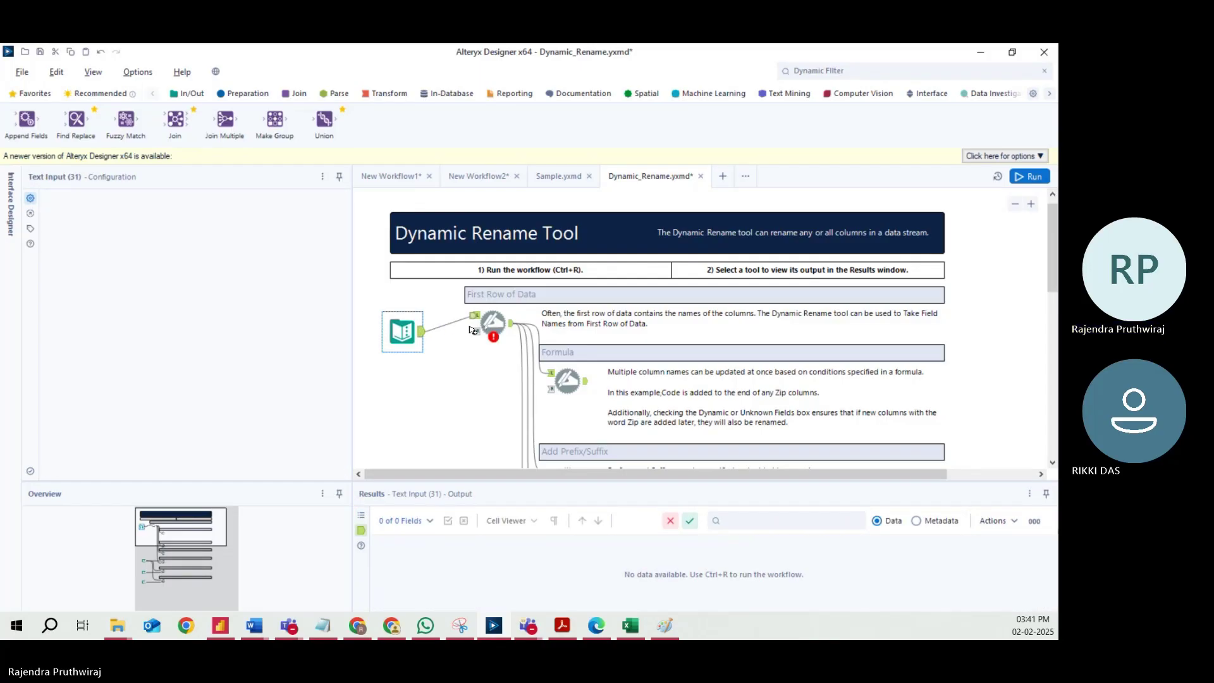
{"action": "left_click", "coordinate": [393, 339]}
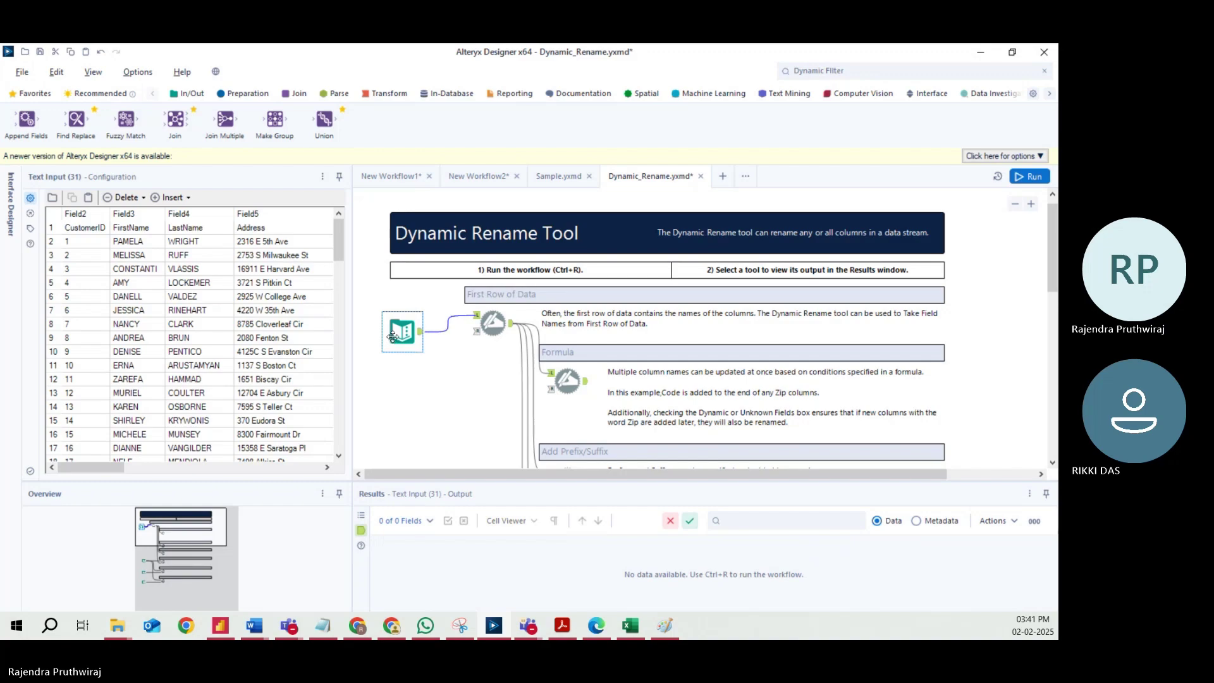
{"action": "left_click_drag", "start_coordinate": [393, 340], "coordinate": [393, 323]}
Display the configuration and output data of the First Row of Data Dynamic Rename tool.
{"action": "left_click", "coordinate": [485, 345]}
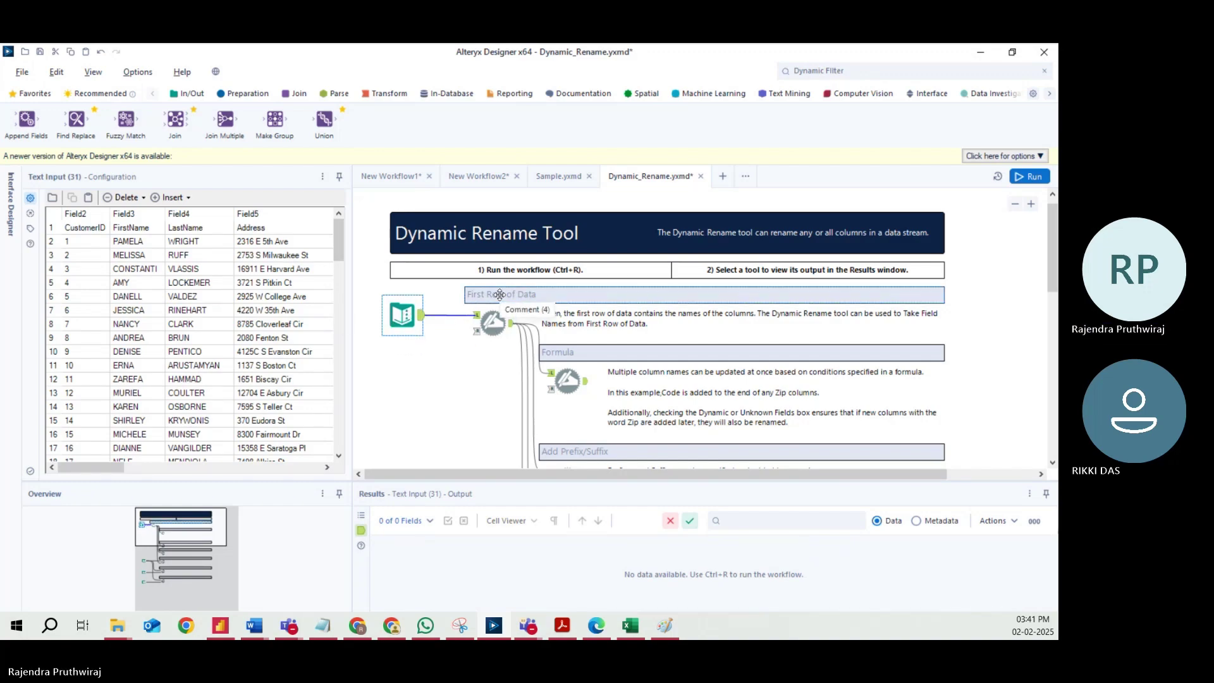
{"action": "left_click", "coordinate": [492, 330]}
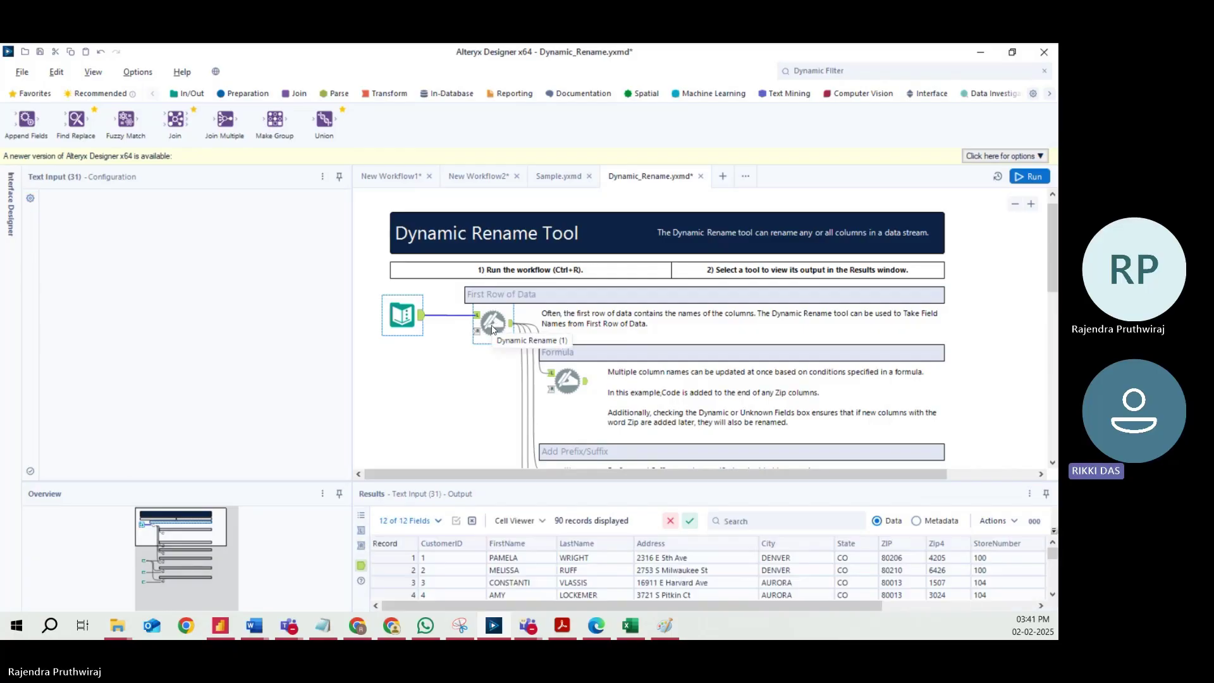
{"action": "left_click", "coordinate": [492, 327]}
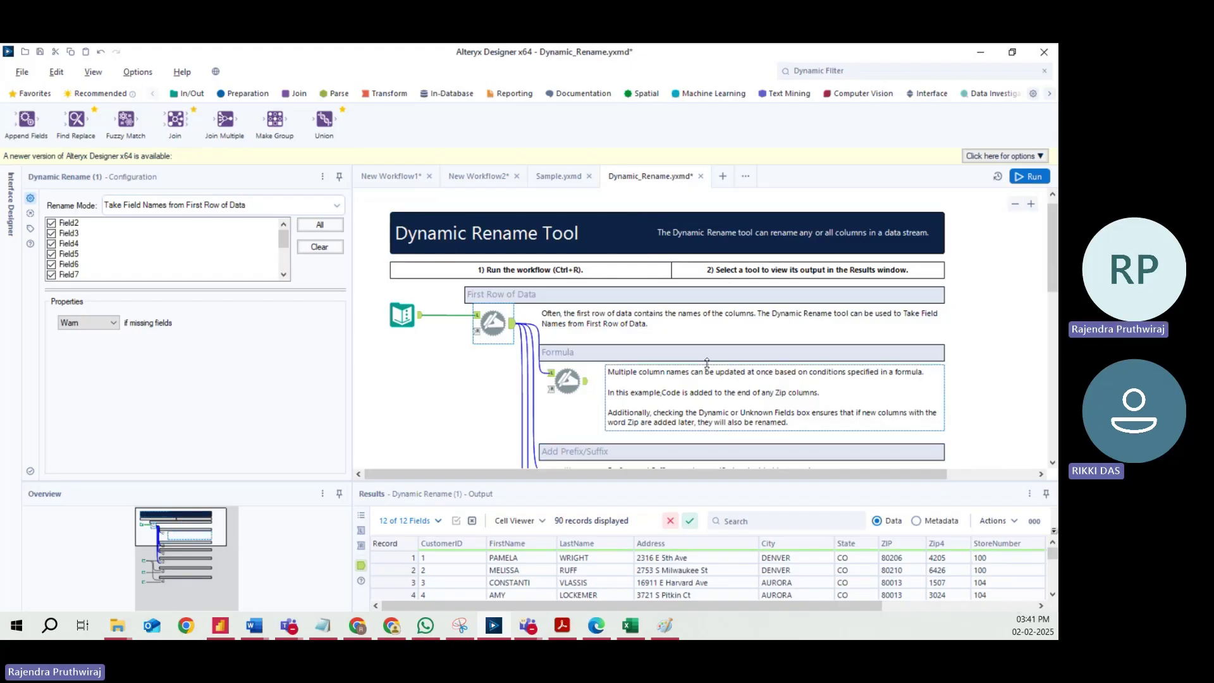
{"action": "left_click", "coordinate": [198, 96]}
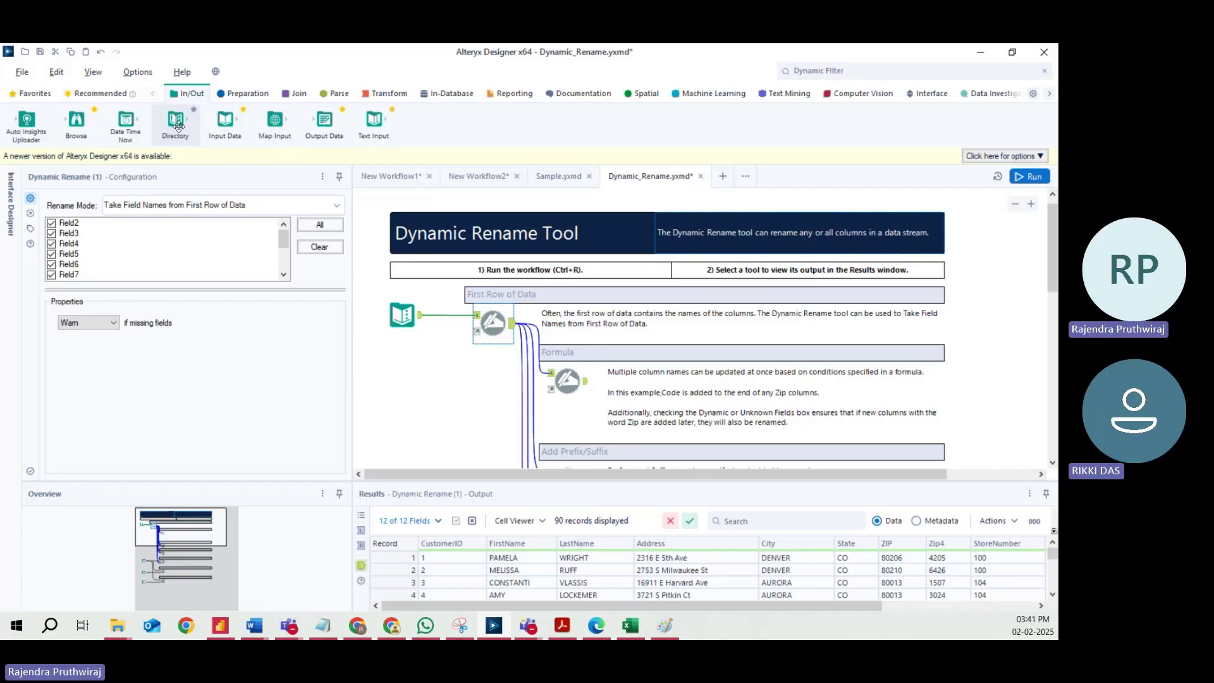
{"action": "left_click", "coordinate": [246, 93]}
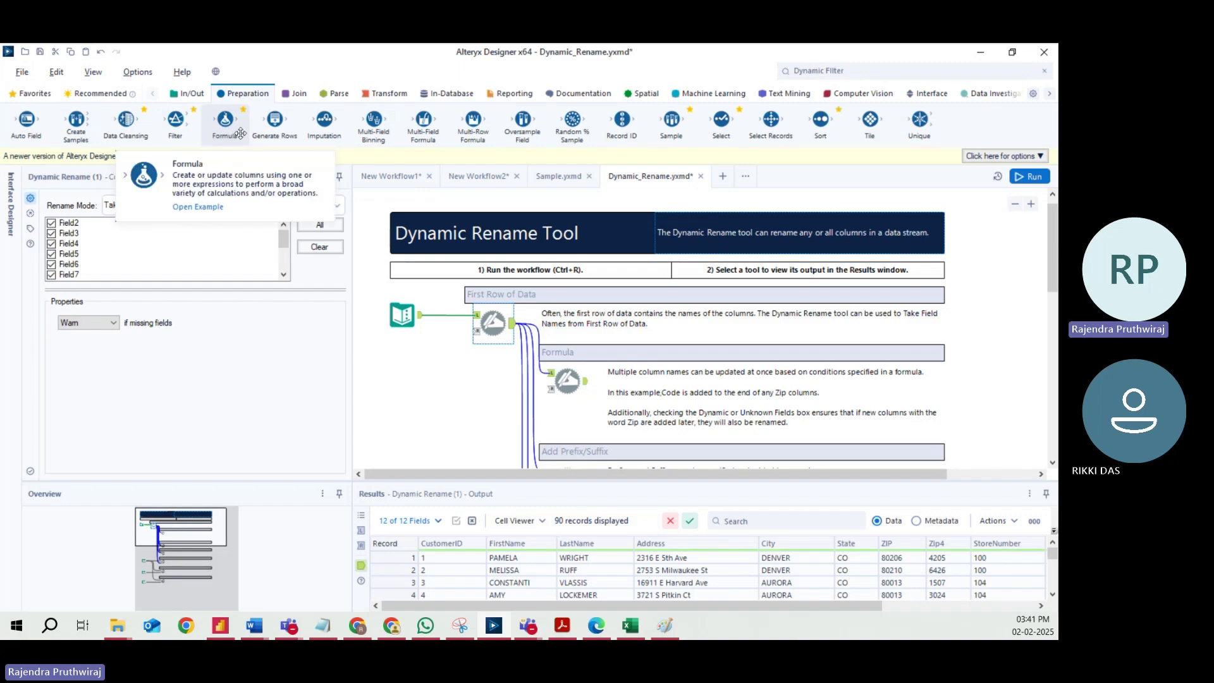
{"action": "mouse_move", "coordinate": [323, 123]}
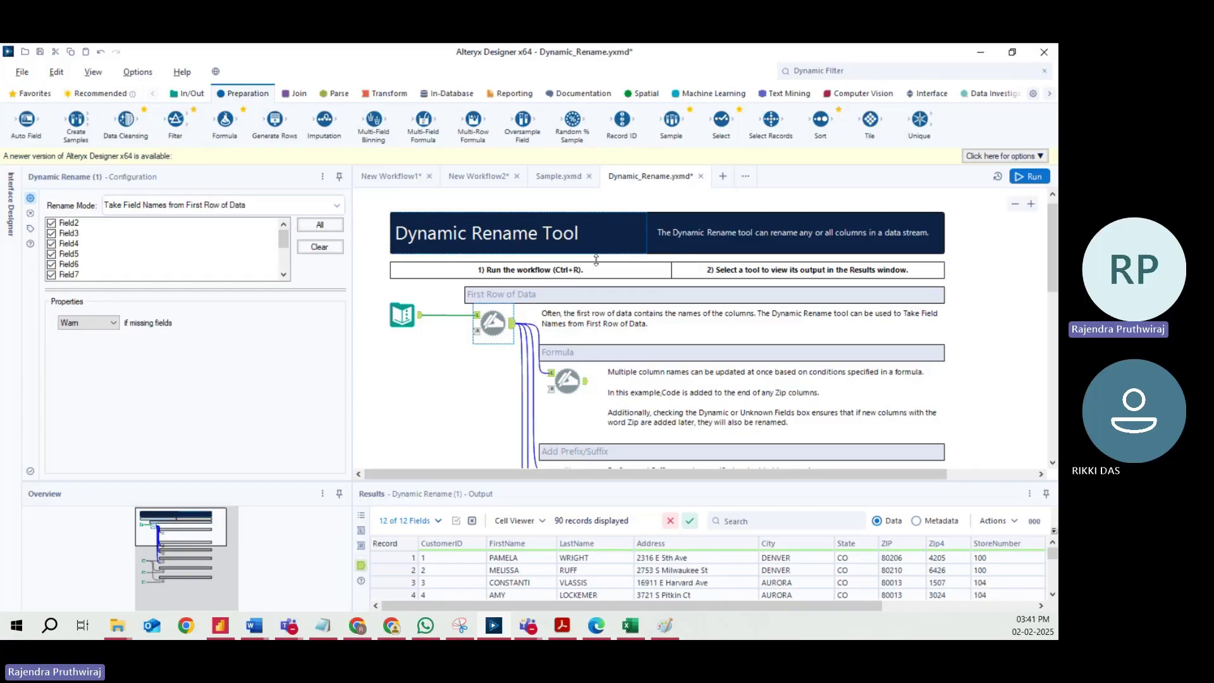
{"action": "mouse_move", "coordinate": [1049, 248]}
{"action": "left_mouse_down"}
{"action": "mouse_move", "coordinate": [1056, 358]}
{"action": "mouse_move", "coordinate": [1046, 259]}
{"action": "left_mouse_up"}
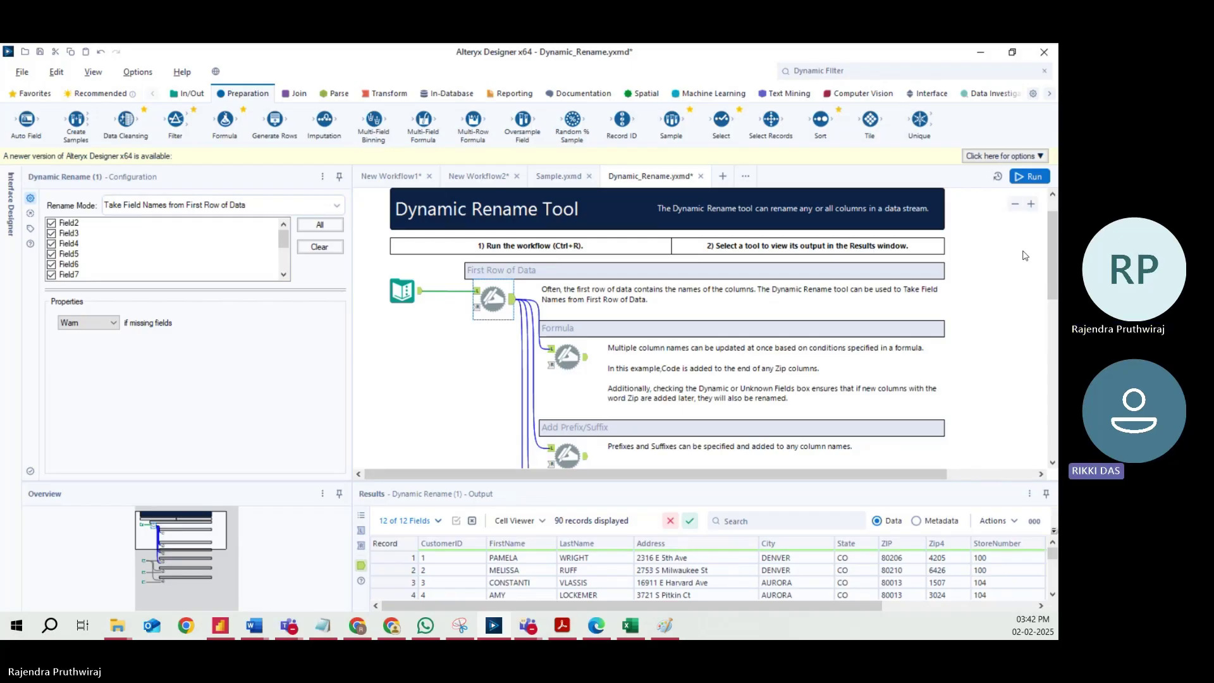
{"action": "left_click", "coordinate": [410, 306]}
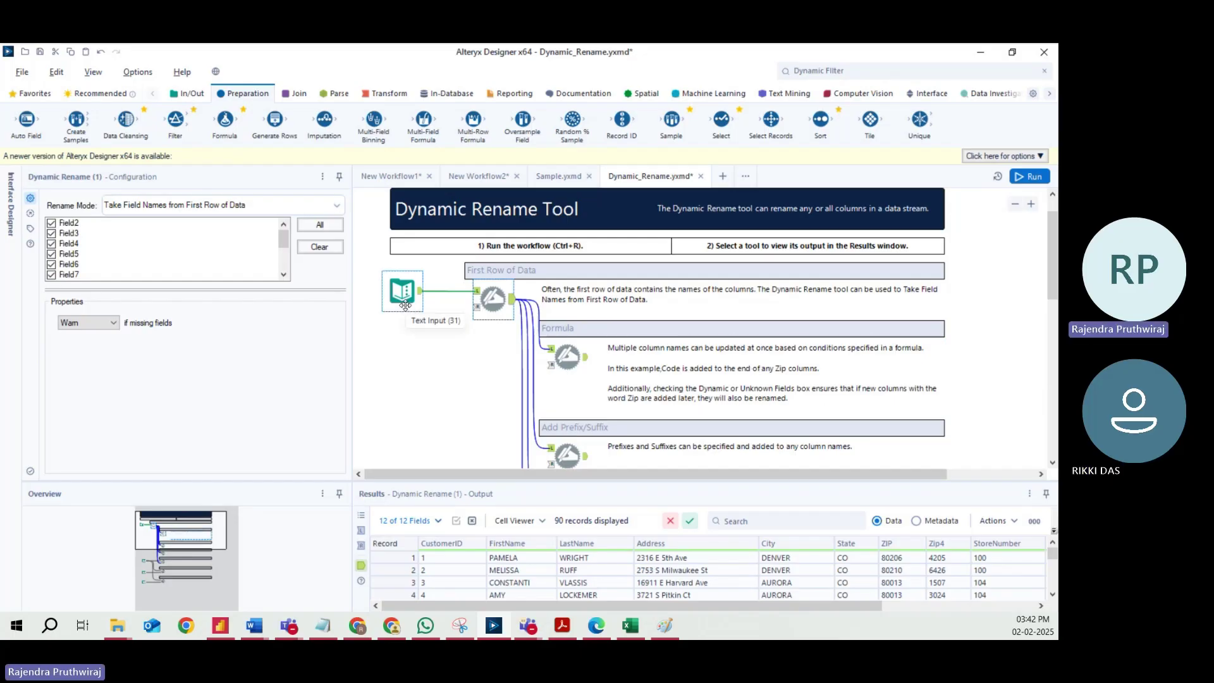
{"action": "left_click", "coordinate": [405, 245]}
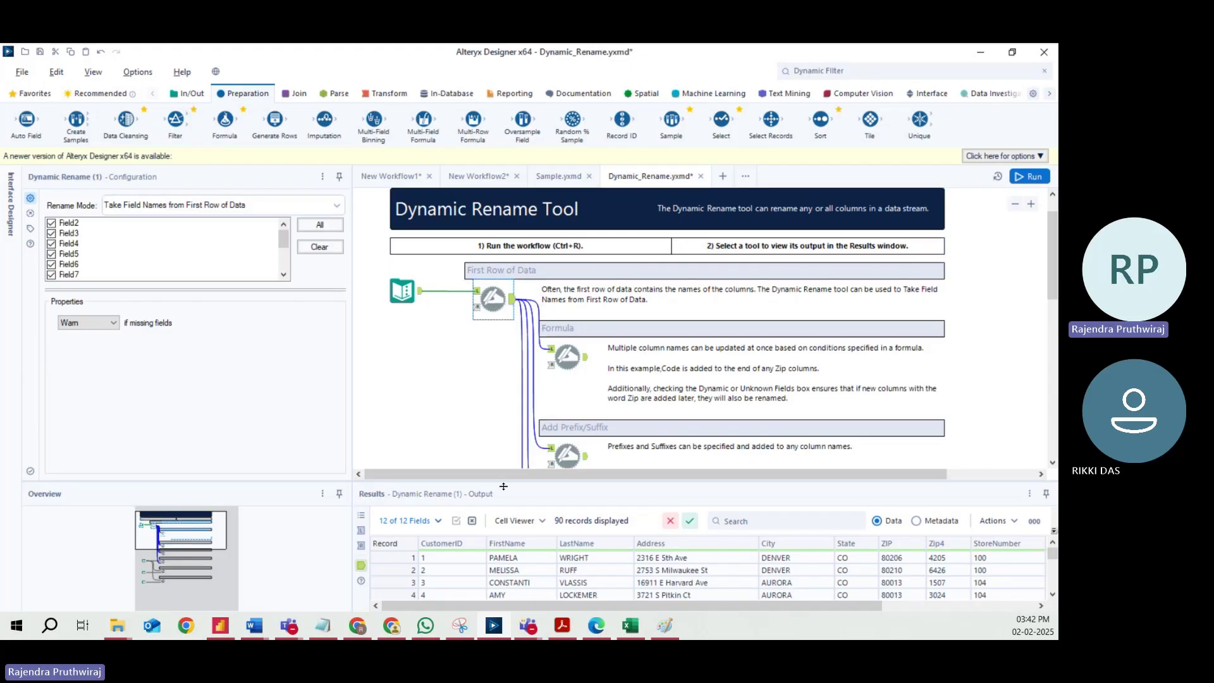
Run the Dynamic_Rename.yxmd workflow and display the data entering the First Row of Data Dynamic Rename tool.
{"action": "left_click", "coordinate": [474, 292]}
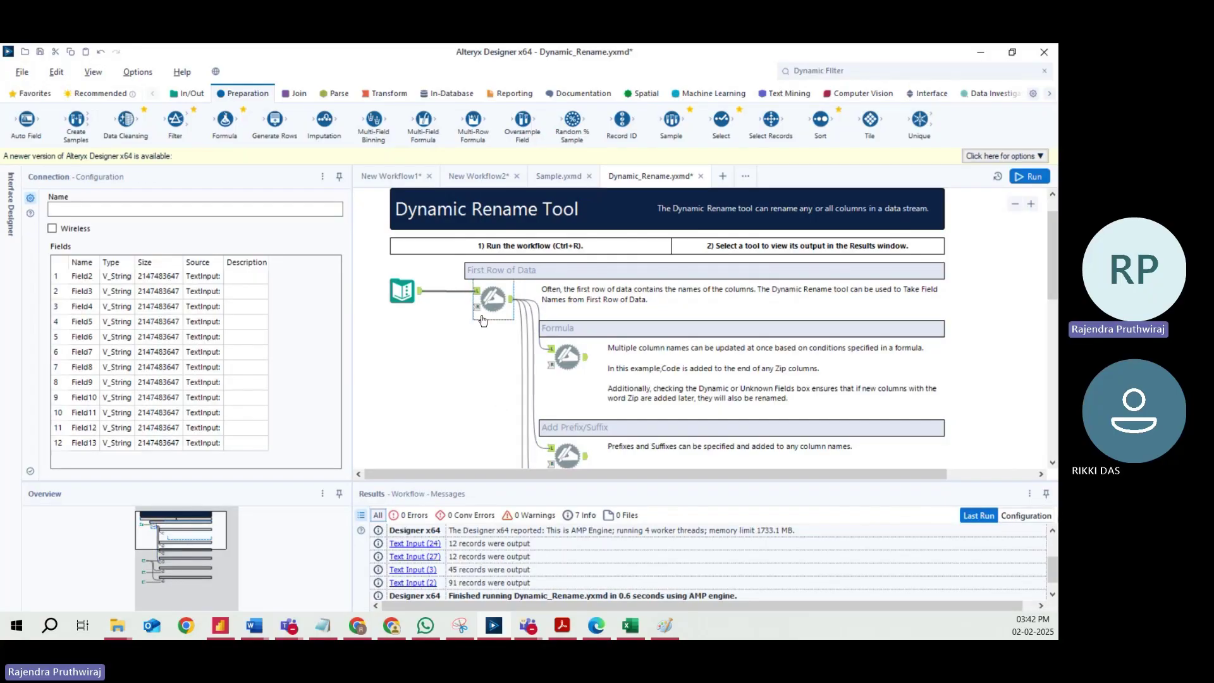
{"action": "left_click", "coordinate": [484, 299]}
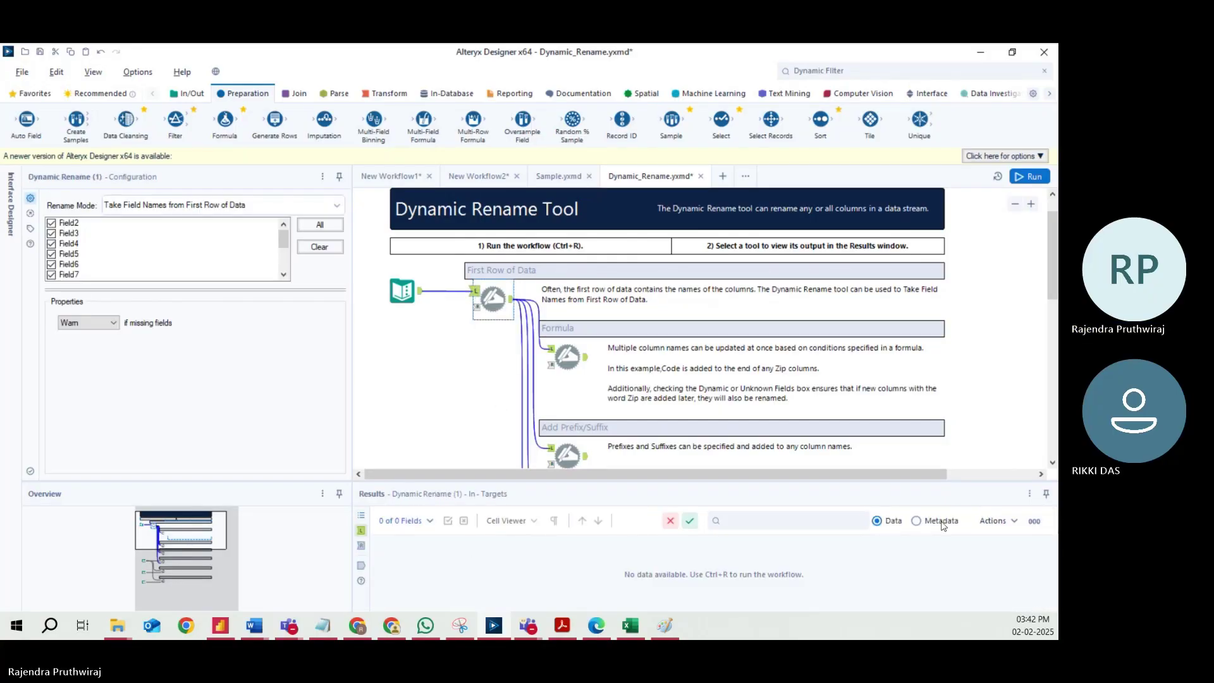
{"action": "left_click", "coordinate": [1031, 178]}
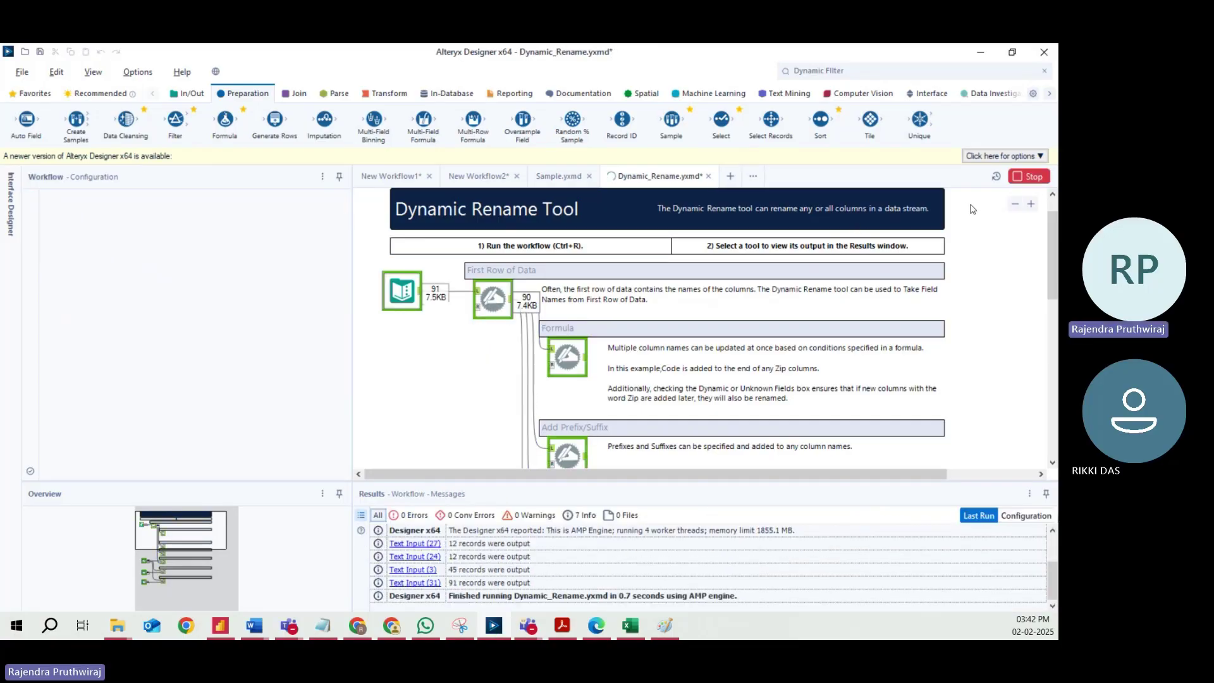
{"action": "left_click", "coordinate": [493, 299]}
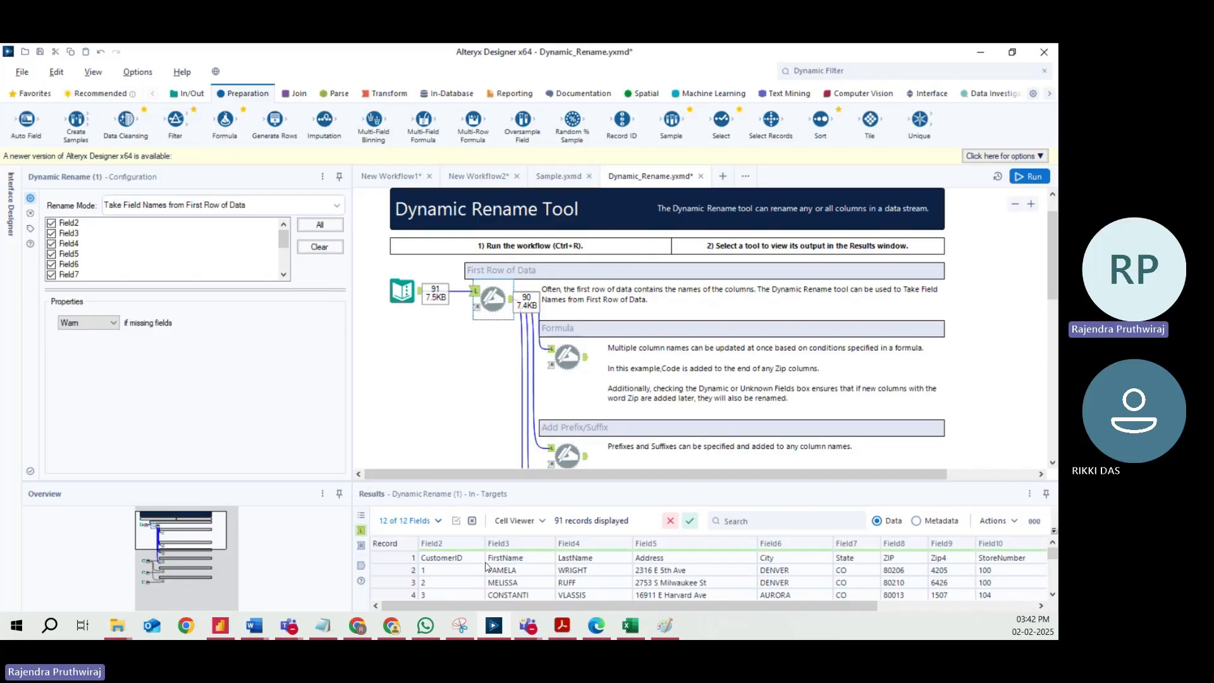
{"action": "left_click_drag", "start_coordinate": [780, 607], "coordinate": [941, 612]}
{"action": "left_click_drag", "start_coordinate": [800, 601], "coordinate": [607, 604]}
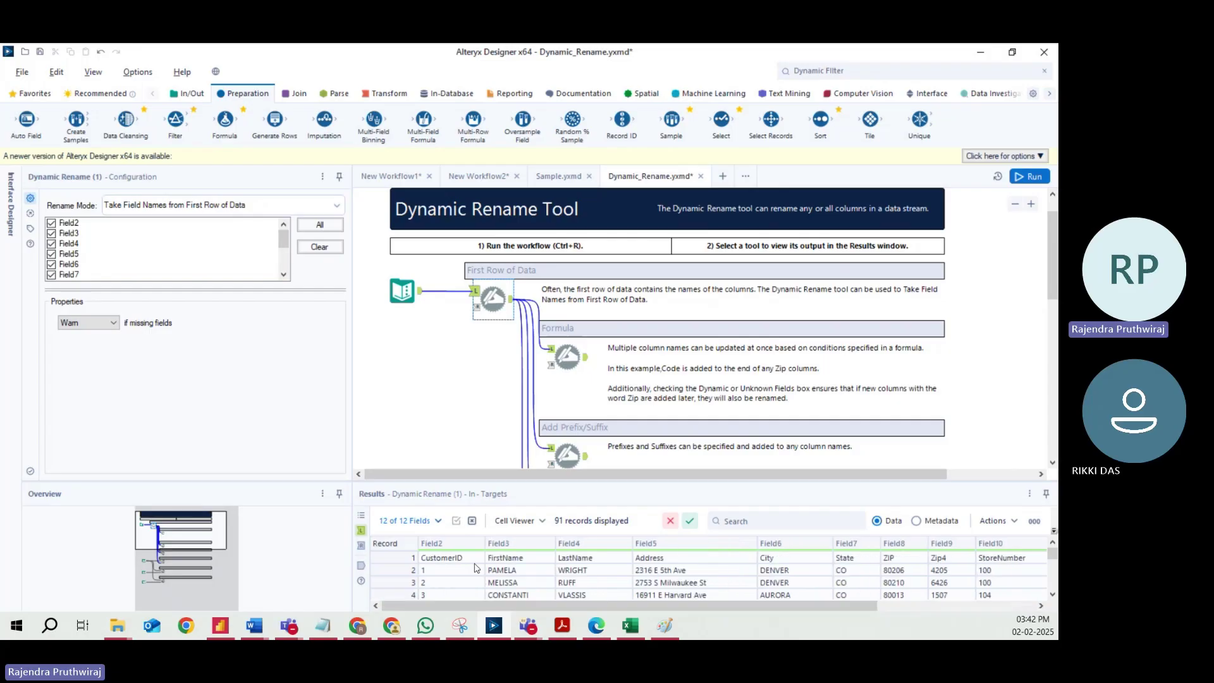
Examine the first record of the incoming data across all columns against the generic field names above it.
{"action": "left_click", "coordinate": [452, 559]}
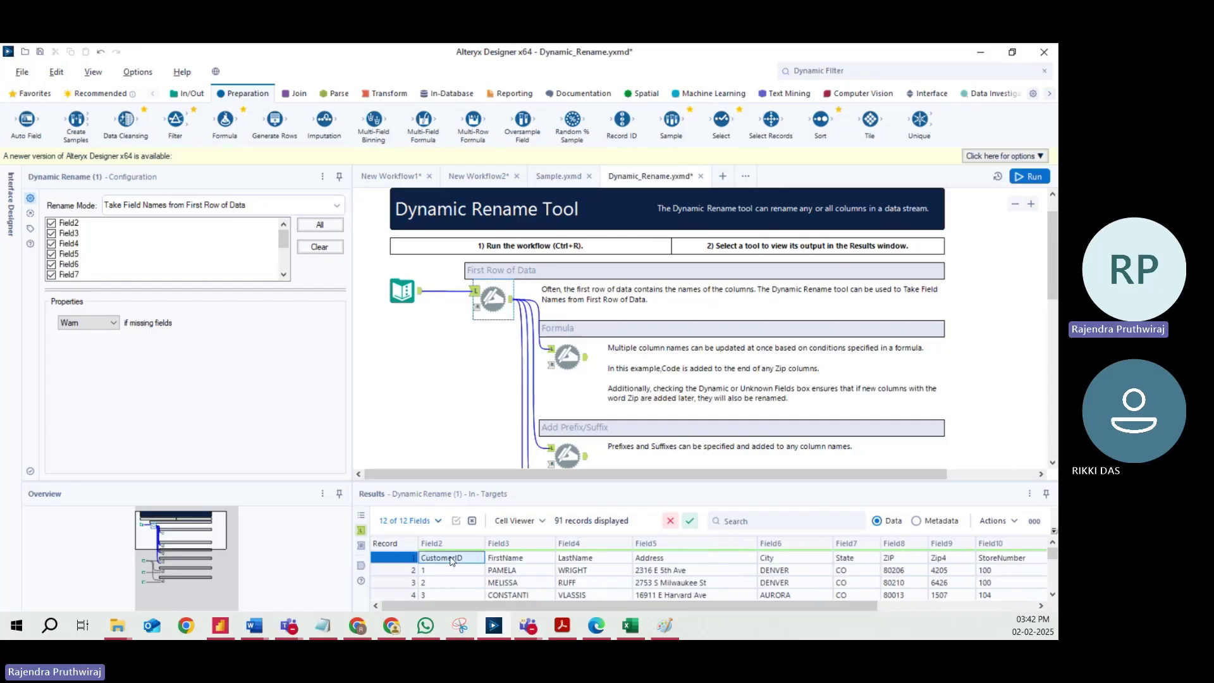
{"action": "left_click", "coordinate": [442, 571]}
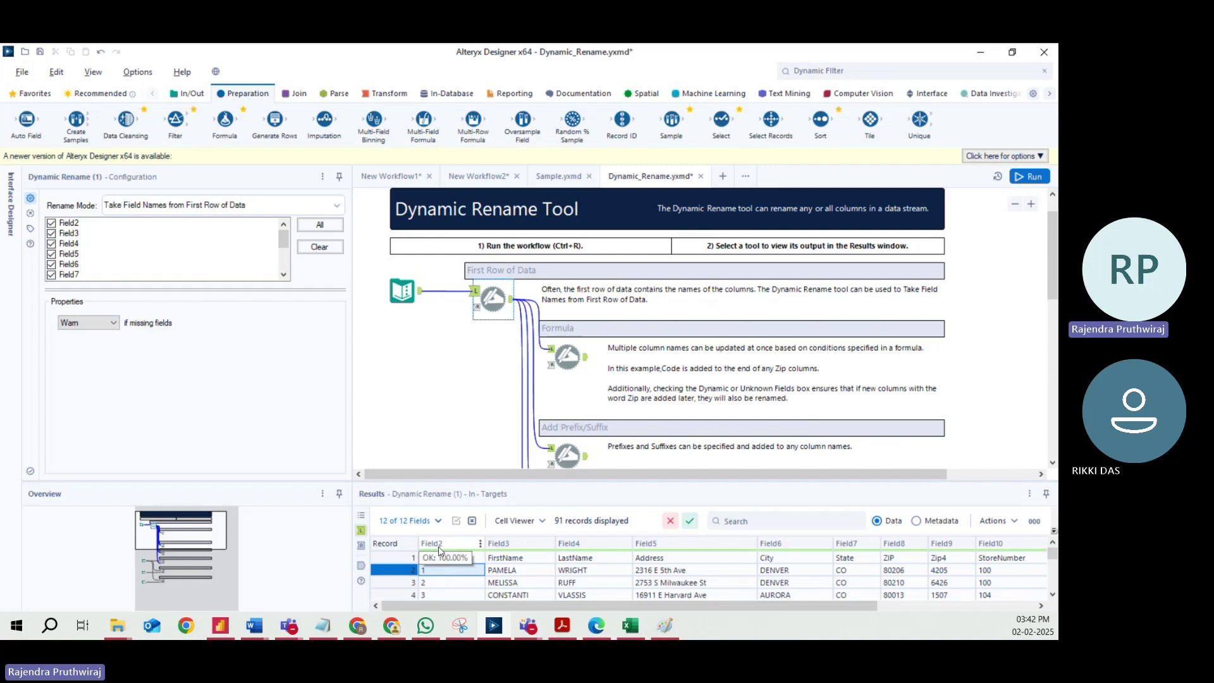
{"action": "left_click", "coordinate": [435, 561]}
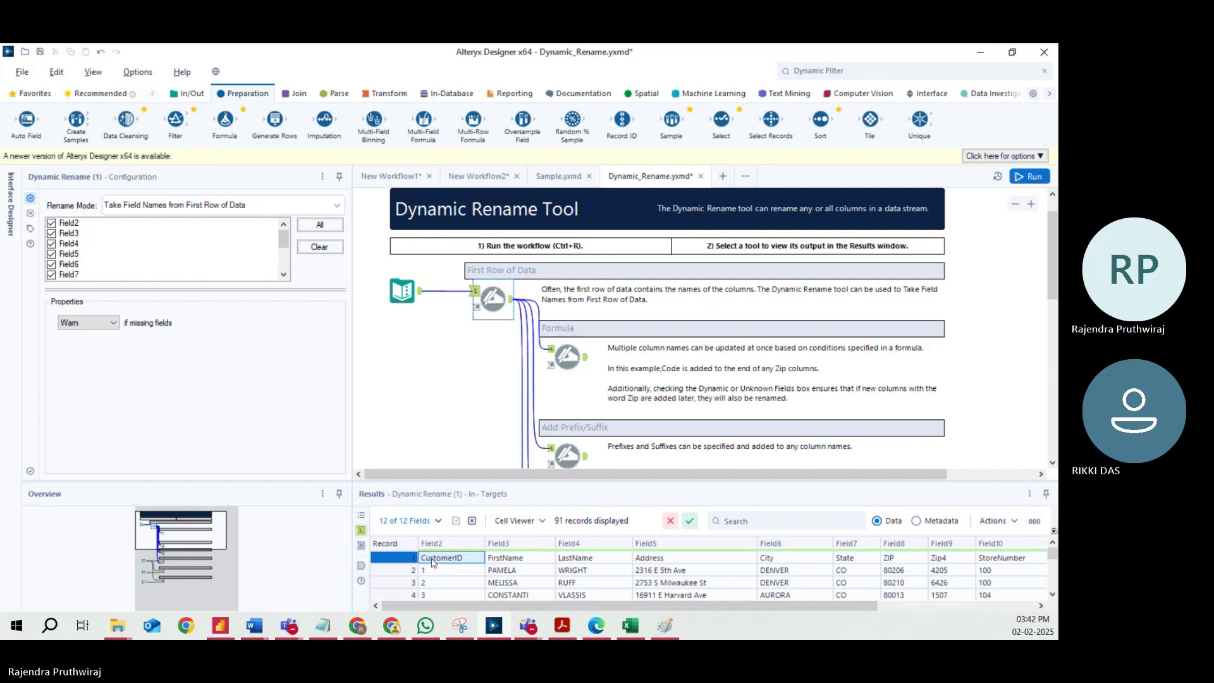
{"action": "left_click_drag", "start_coordinate": [432, 563], "coordinate": [983, 562]}
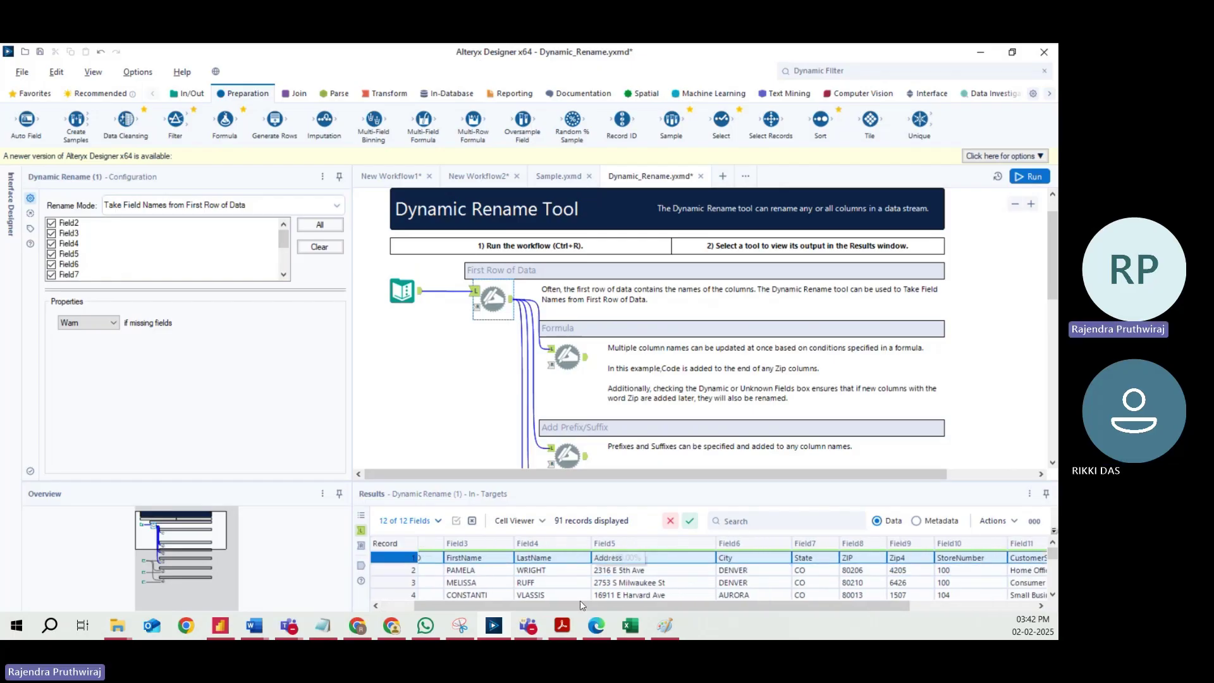
{"action": "left_click_drag", "start_coordinate": [581, 605], "coordinate": [537, 604]}
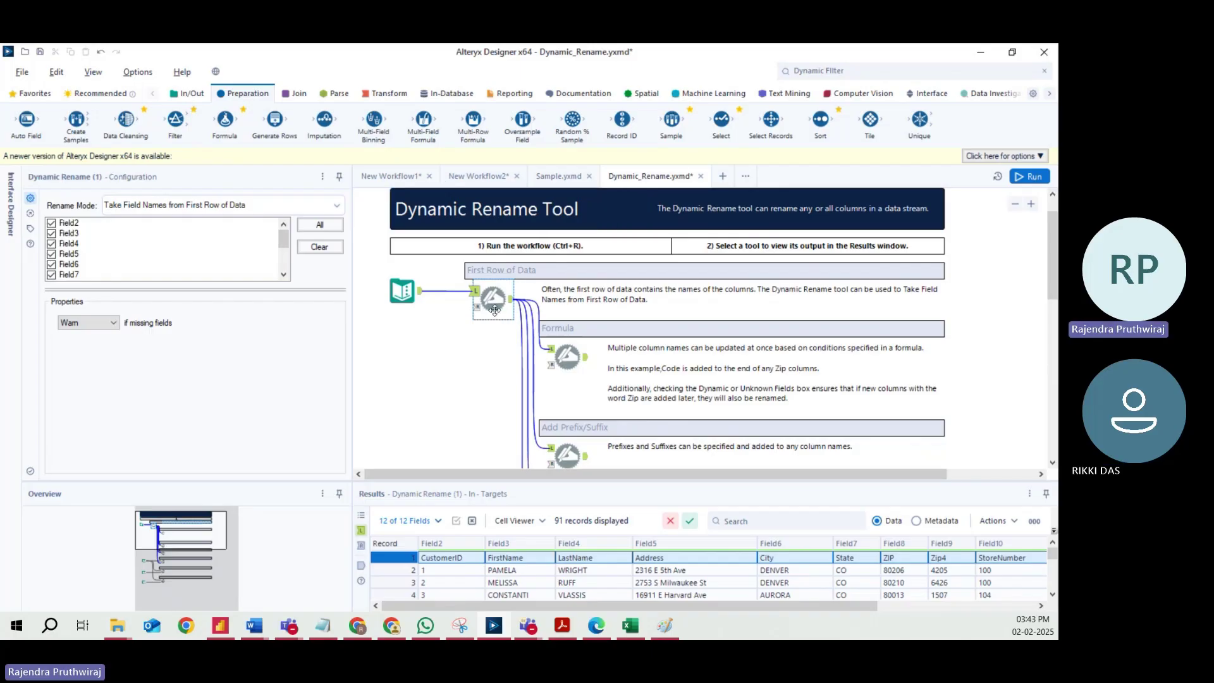
{"action": "left_click", "coordinate": [441, 549]}
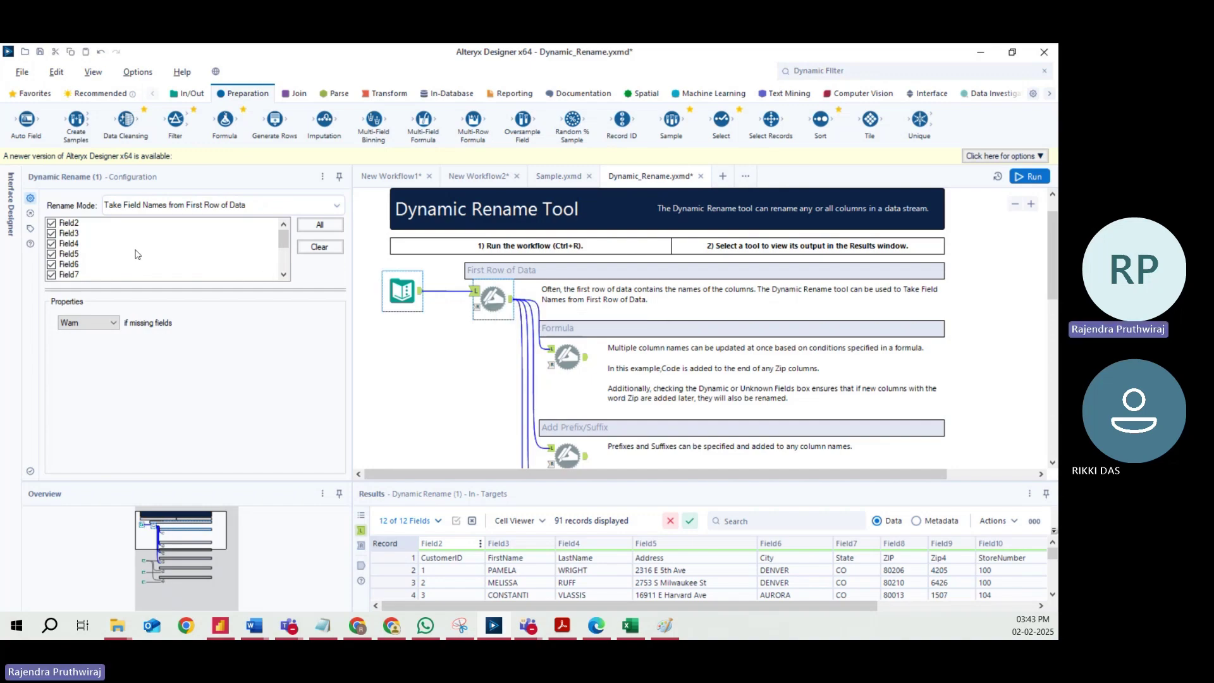
Review the Dynamic Rename tool's selected fields and its available rename modes, keeping Take Field Names from First Row of Data.
{"action": "scroll", "coordinate": [96, 251], "scroll_direction": "down", "scroll_amount": 3}
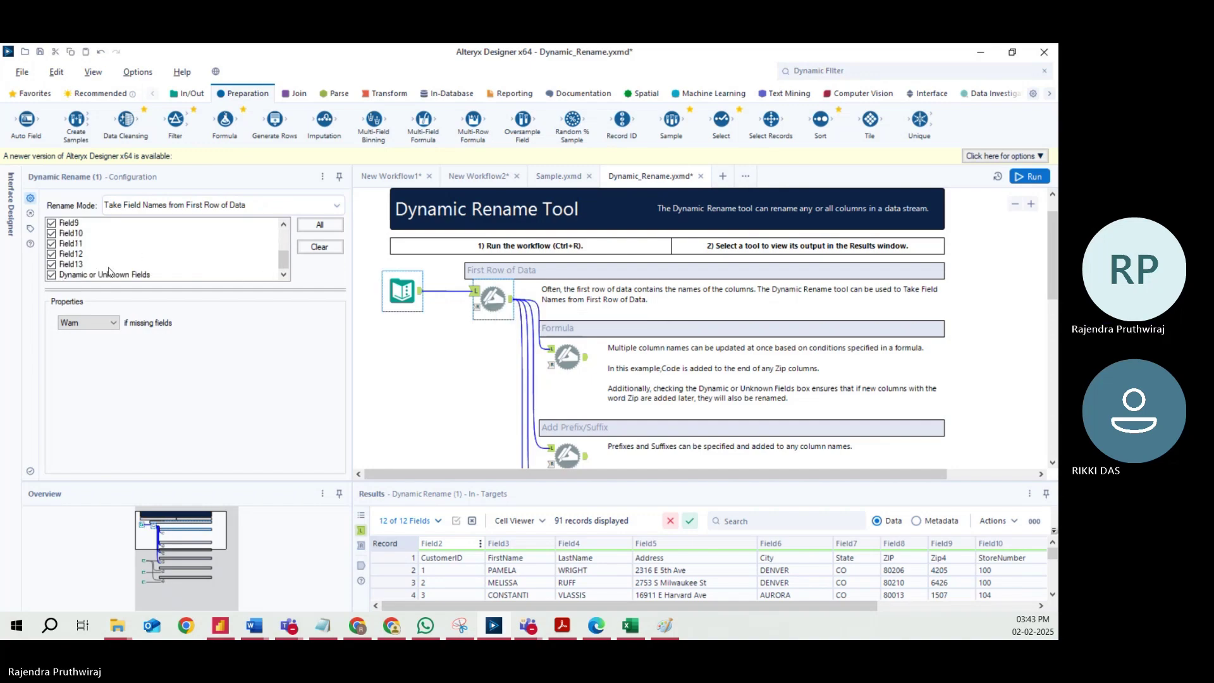
{"action": "left_click", "coordinate": [208, 209]}
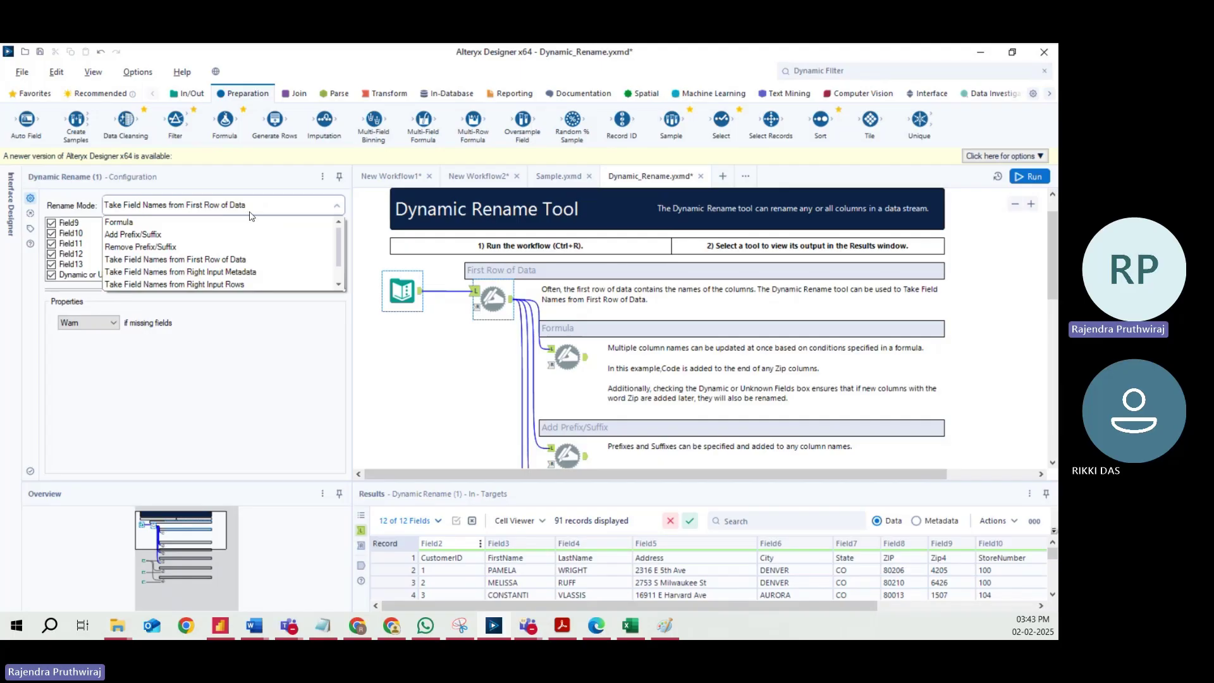
{"action": "left_click", "coordinate": [446, 559]}
{"action": "left_click", "coordinate": [441, 560]}
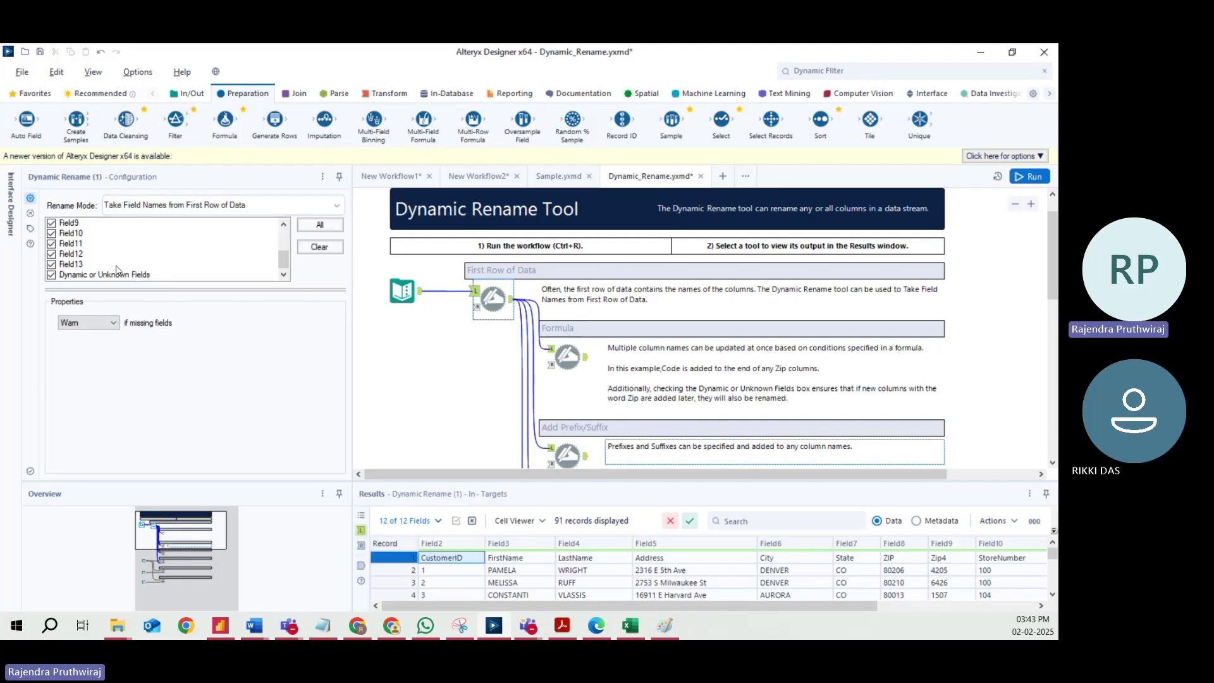
{"action": "left_click_drag", "start_coordinate": [284, 260], "coordinate": [284, 228]}
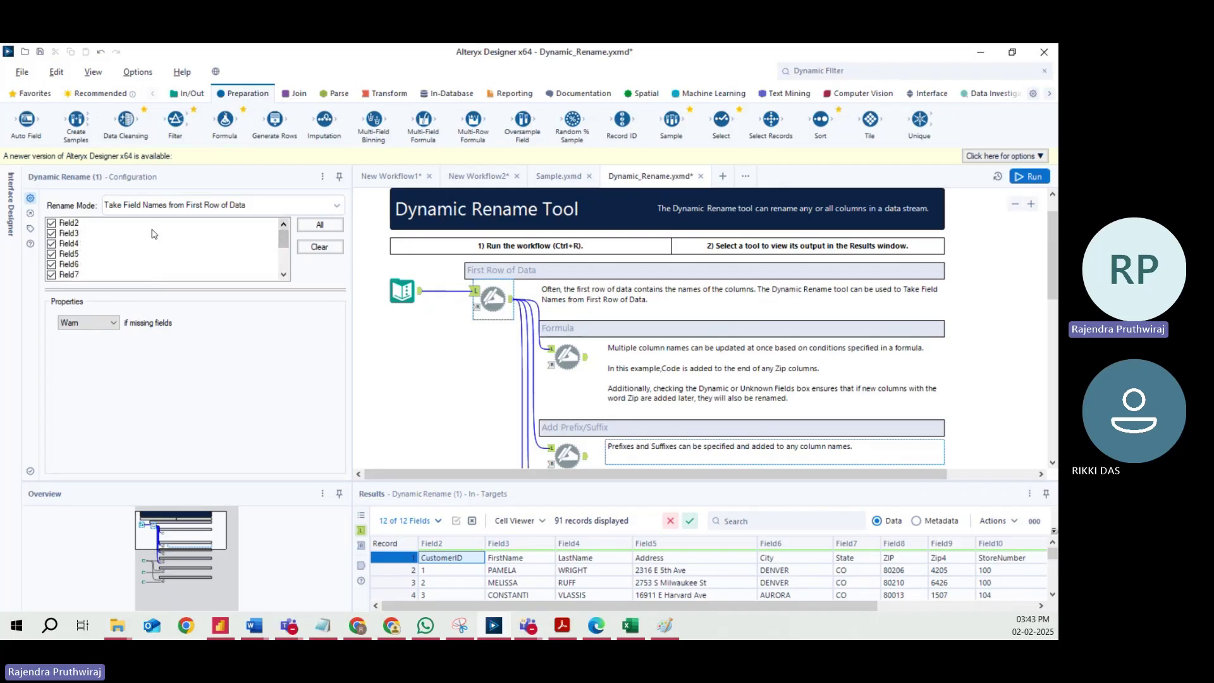
{"action": "left_click", "coordinate": [192, 207]}
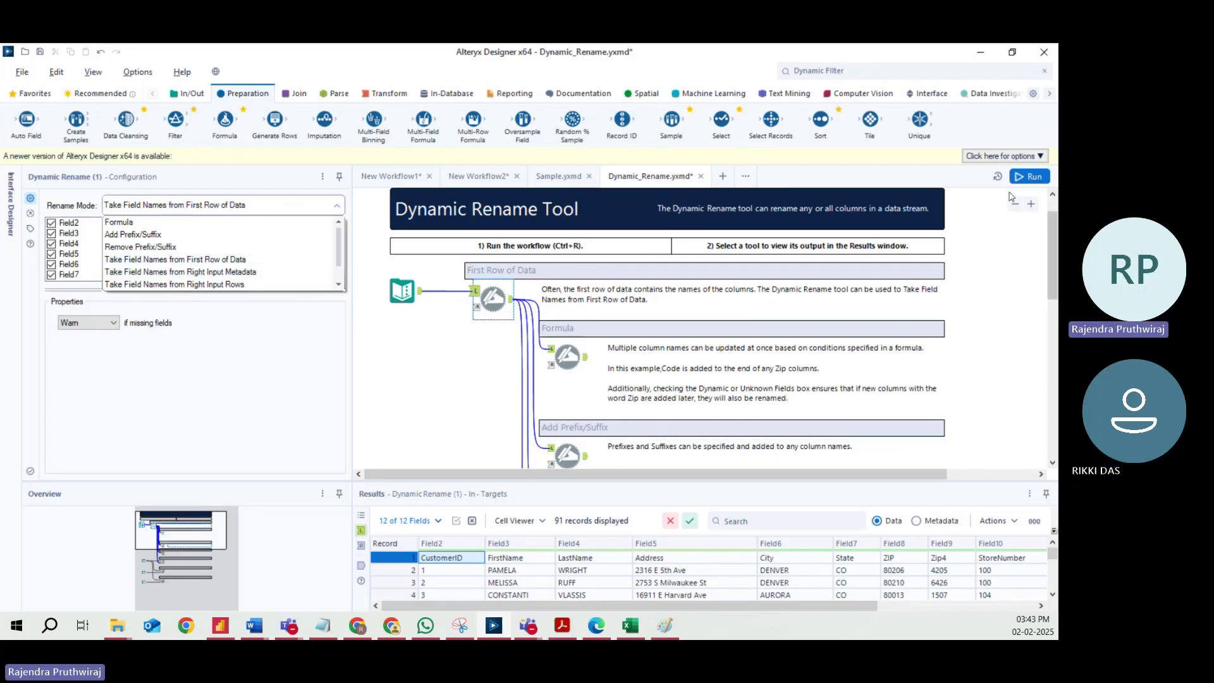
{"action": "left_click", "coordinate": [603, 319]}
Rerun the workflow and compare the Dynamic Rename tool's renamed output with its incoming data.
{"action": "key", "text": "ctrl+r"}
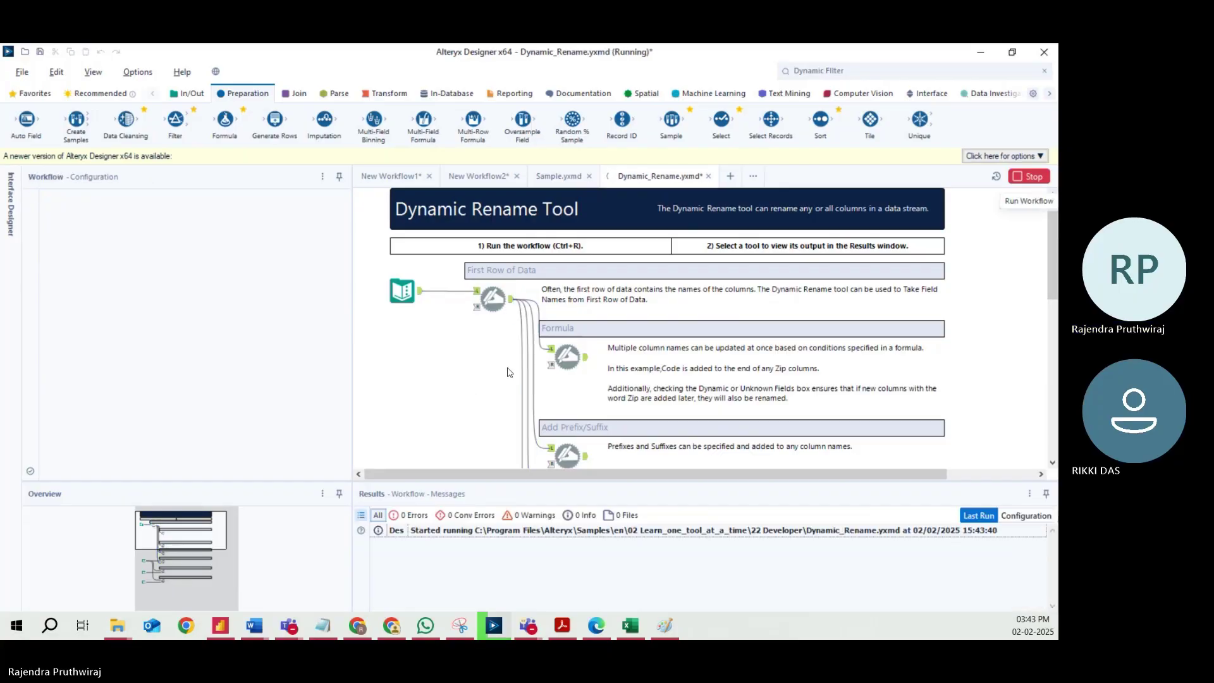
{"action": "left_click", "coordinate": [511, 299]}
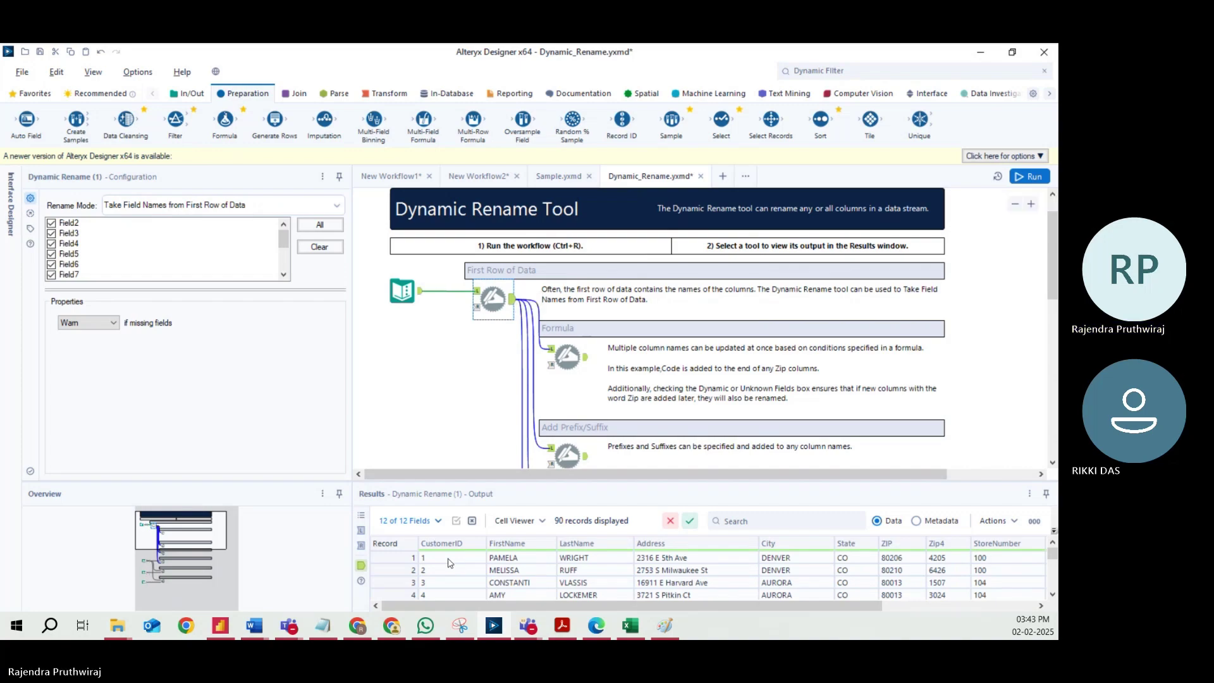
{"action": "left_click", "coordinate": [362, 531]}
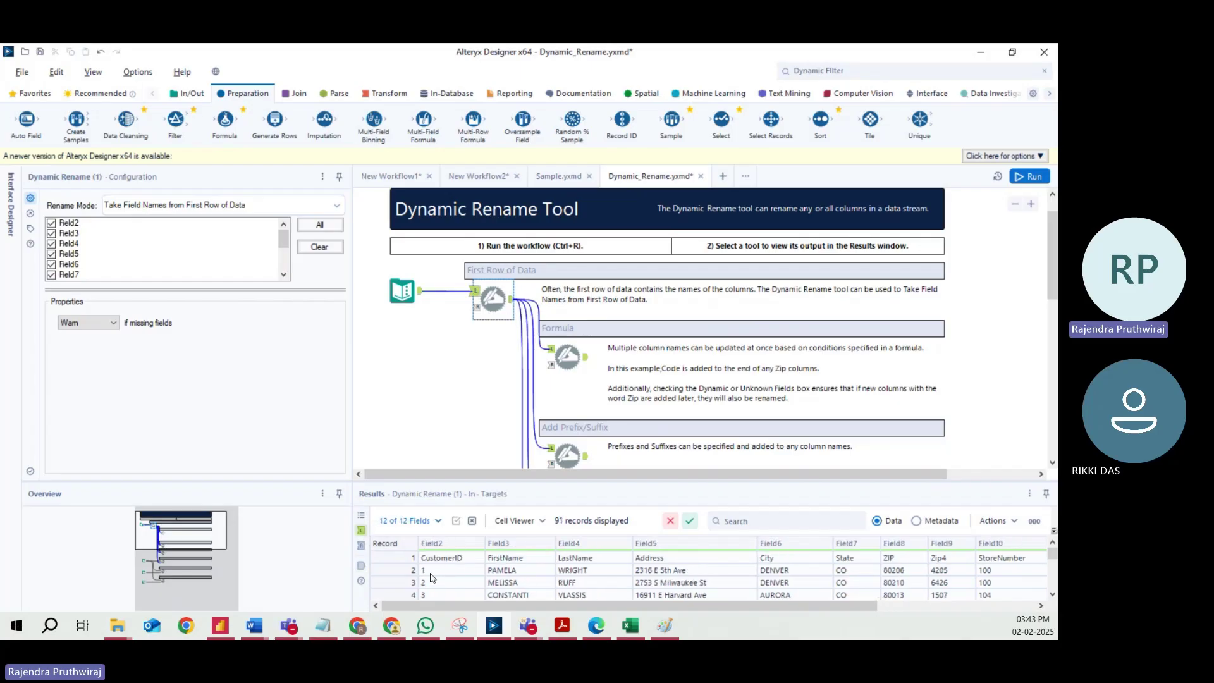
{"action": "left_click", "coordinate": [361, 565]}
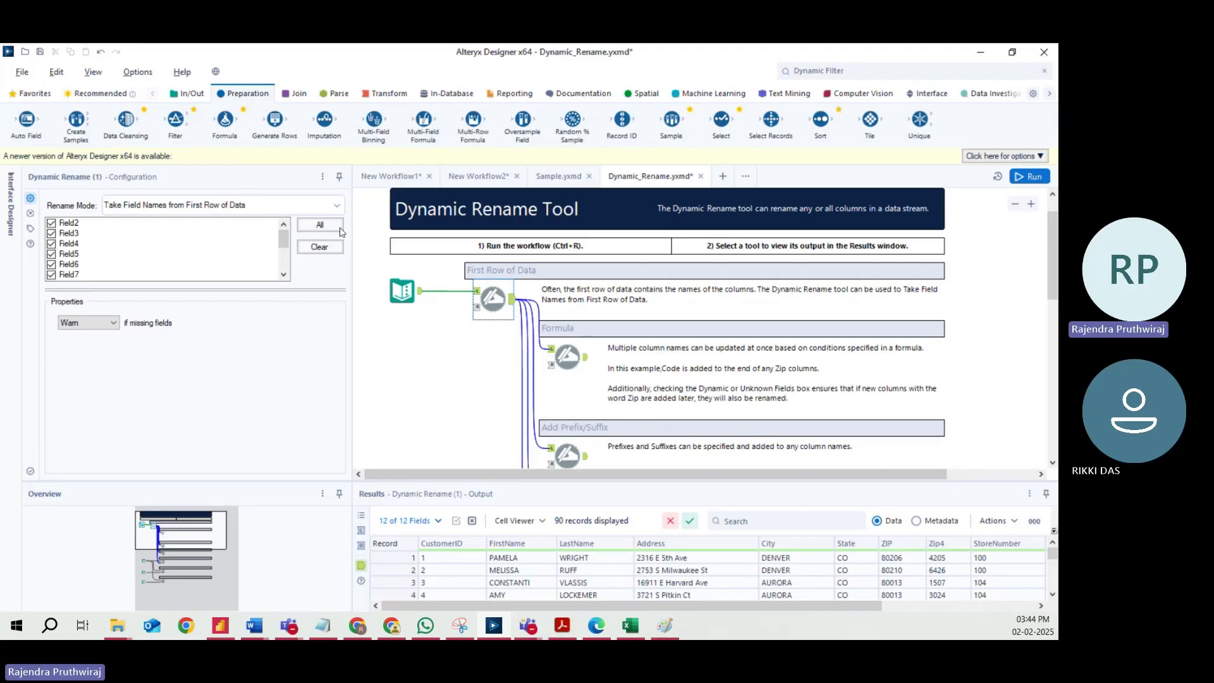
Review the available rename modes and open the Formula example's Dynamic Rename tool, keeping its Formula rename mode.
{"action": "left_click", "coordinate": [306, 208]}
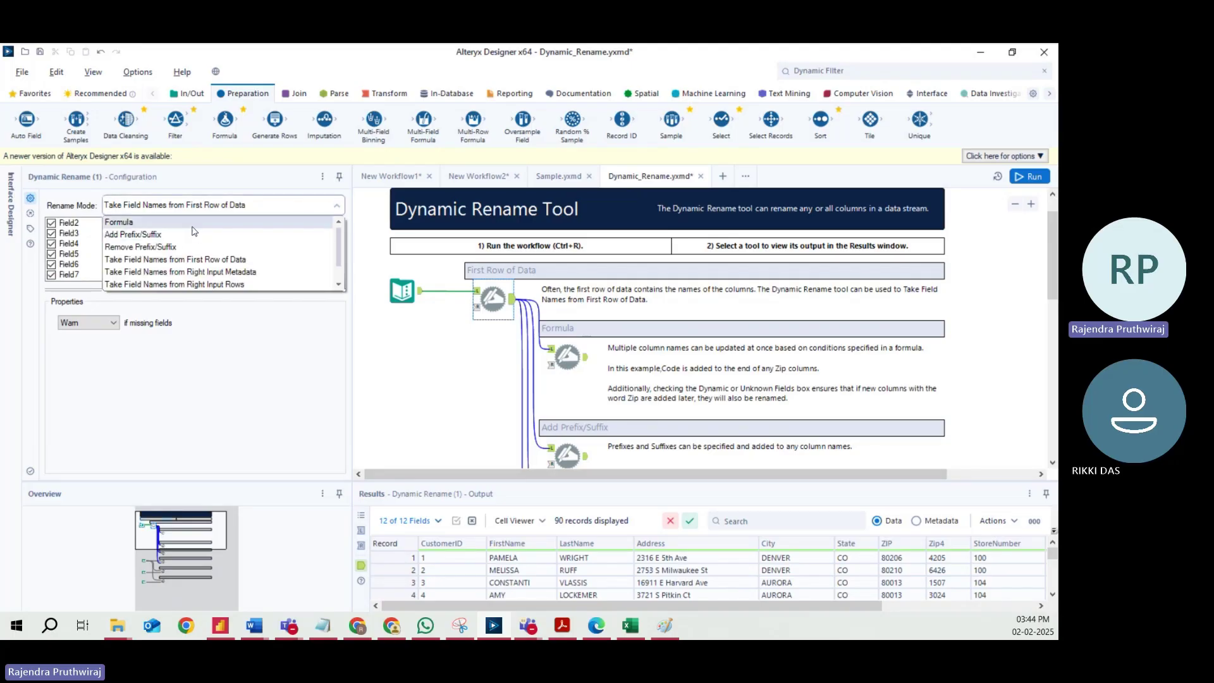
{"action": "left_click", "coordinate": [565, 357]}
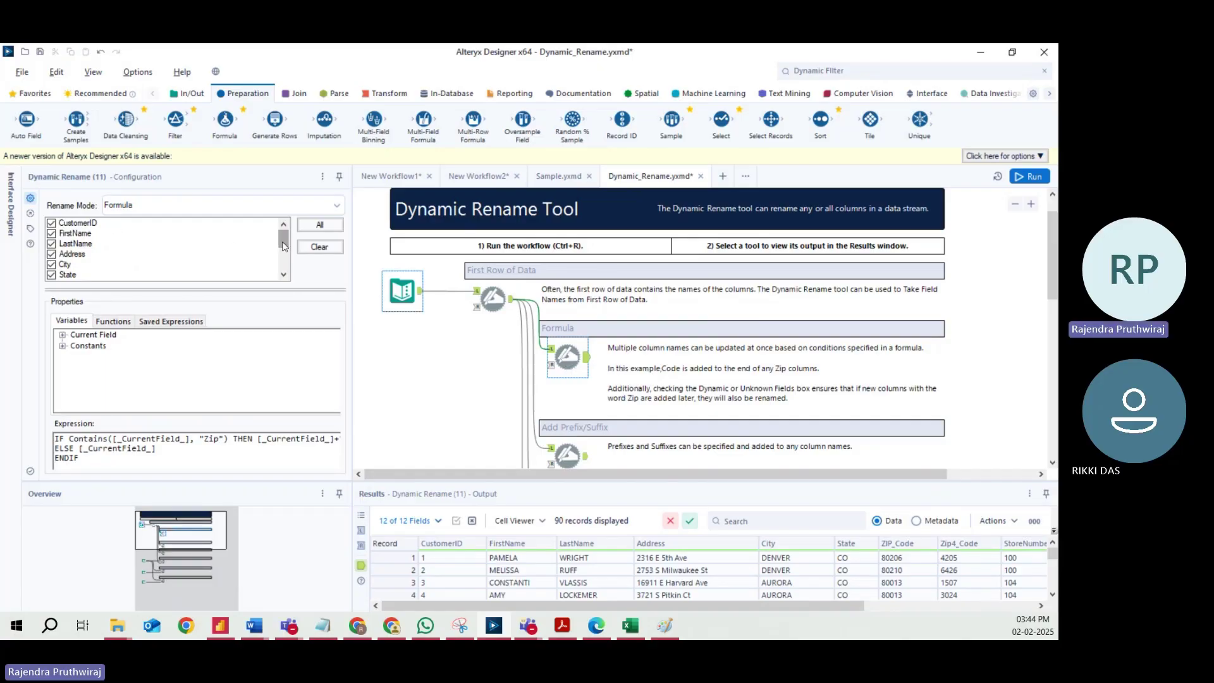
{"action": "left_click", "coordinate": [144, 211]}
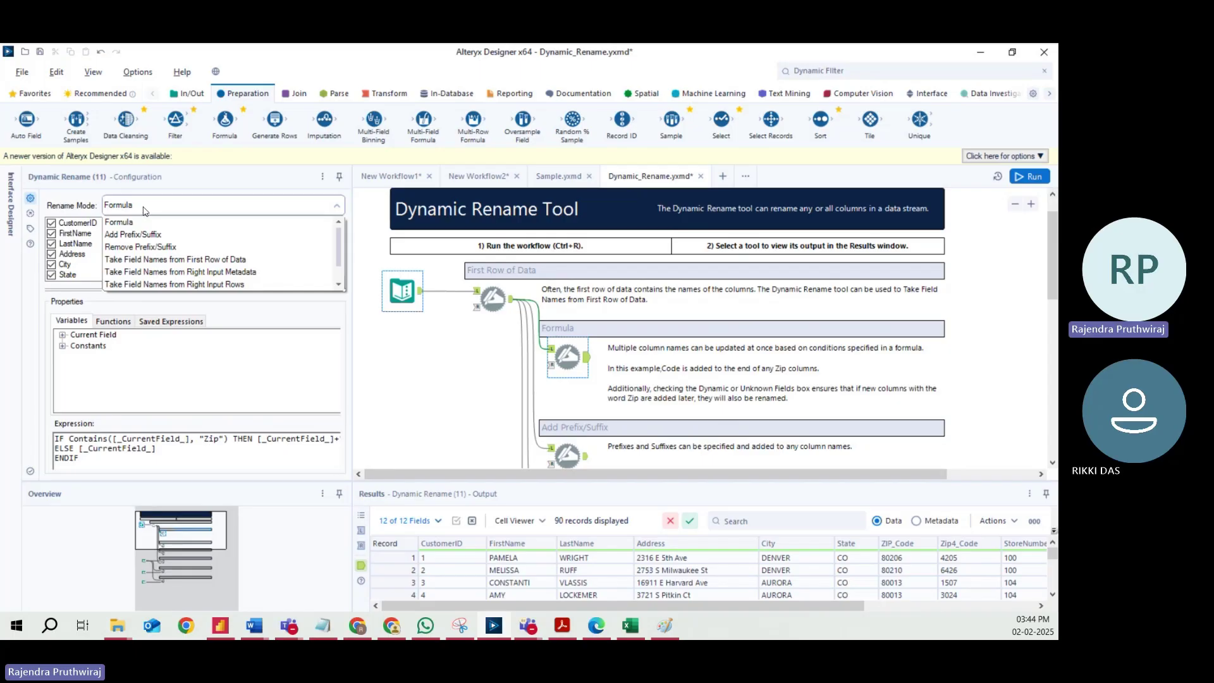
{"action": "left_click", "coordinate": [144, 210]}
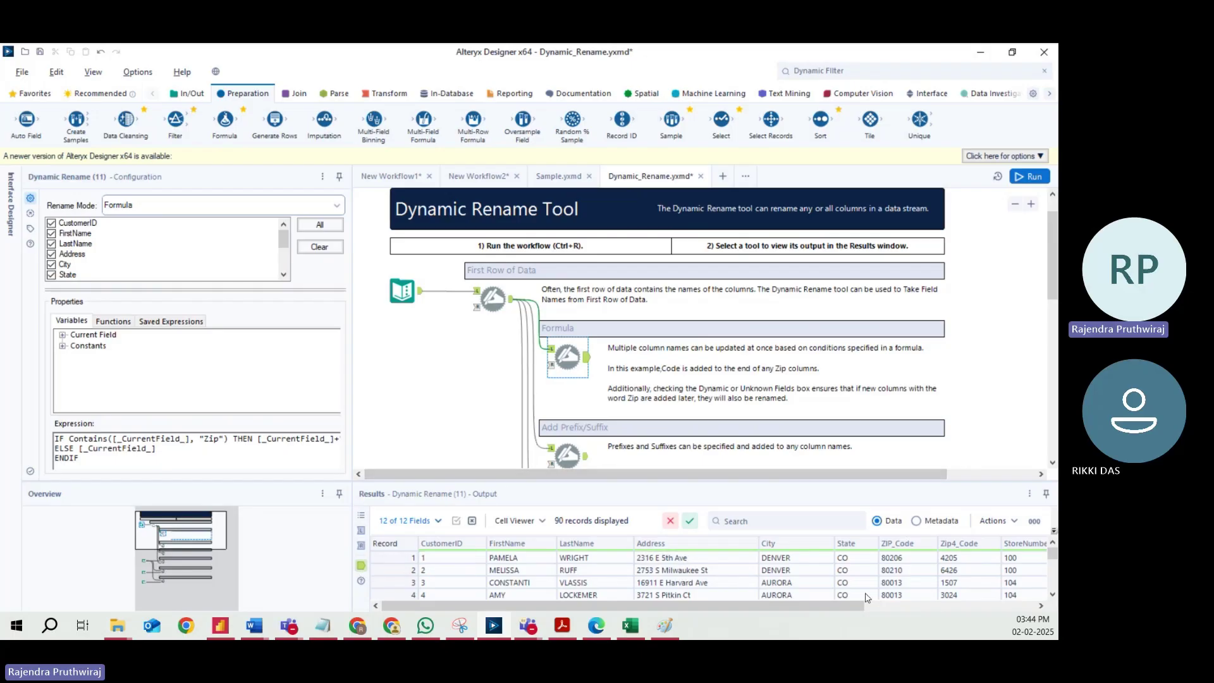
Compare the ZIP and Zip4 column names between the Formula Dynamic Rename tool's output and its incoming target data.
{"action": "scroll", "coordinate": [881, 599], "scroll_direction": "right", "scroll_amount": 2}
{"action": "scroll", "coordinate": [692, 571], "scroll_direction": "down", "scroll_amount": 9}
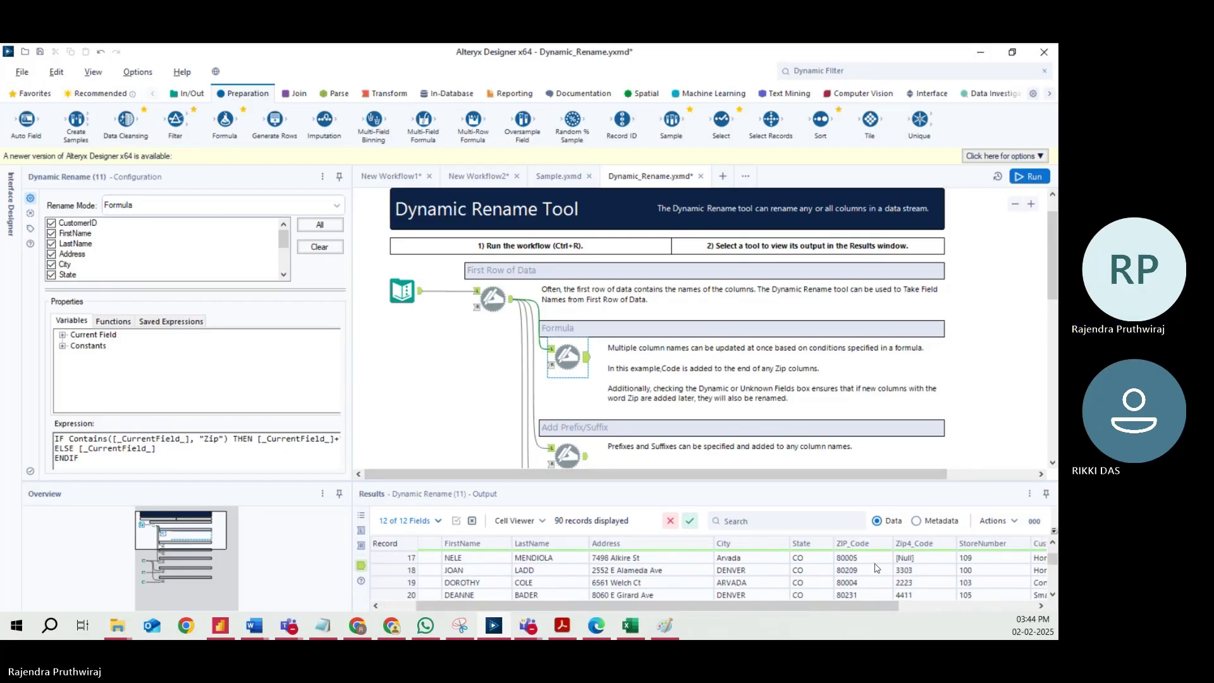
{"action": "left_click", "coordinate": [361, 531]}
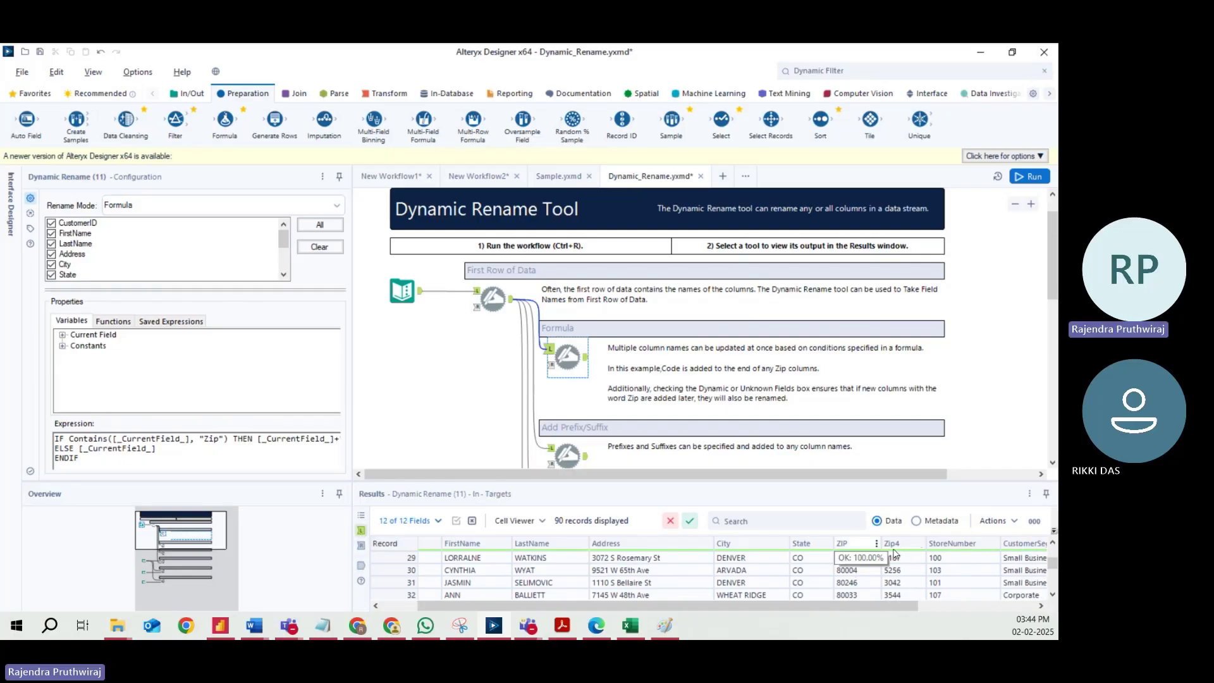
{"action": "left_click", "coordinate": [361, 566]}
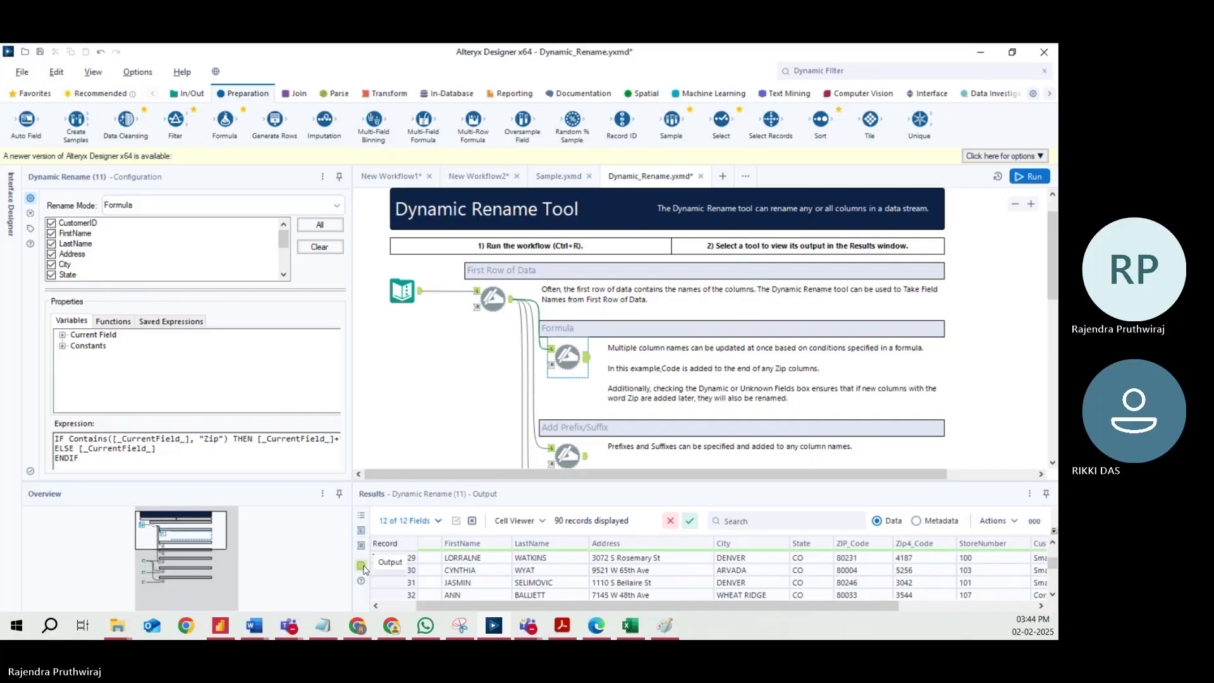
{"action": "left_click", "coordinate": [361, 533]}
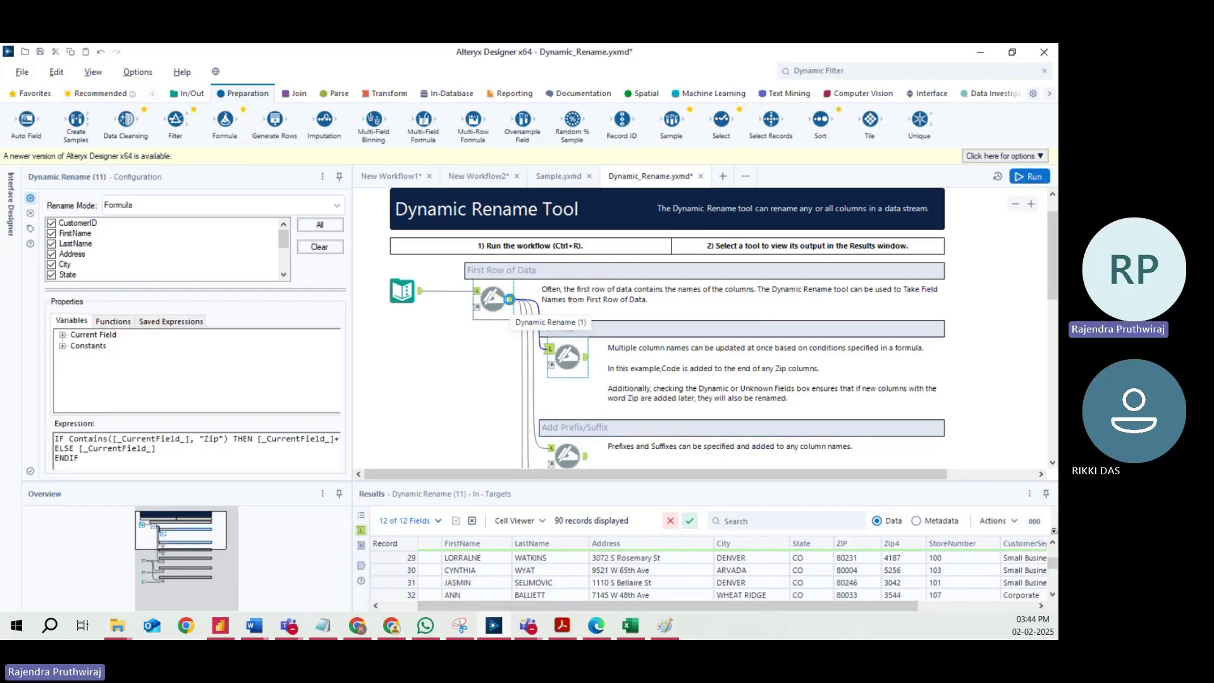
Display the First Row of Data Dynamic Rename tool's output and examine its columns from Address through Spend.
{"action": "left_click", "coordinate": [509, 299]}
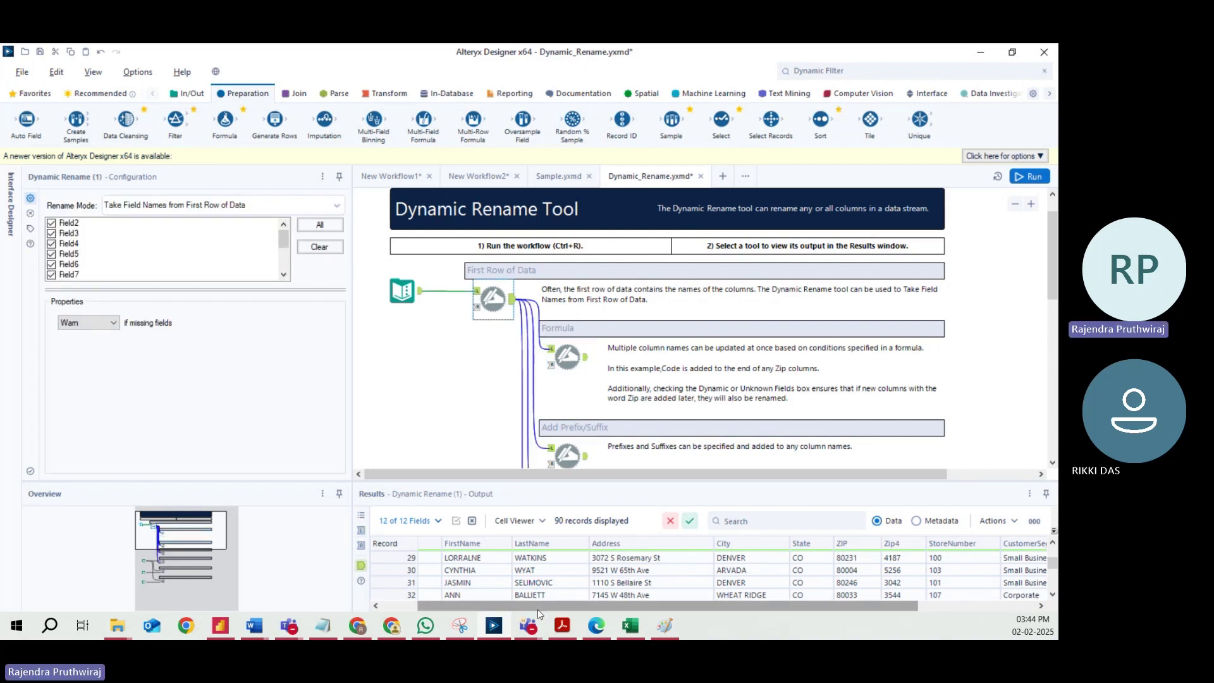
{"action": "left_click_drag", "start_coordinate": [535, 606], "coordinate": [639, 604]}
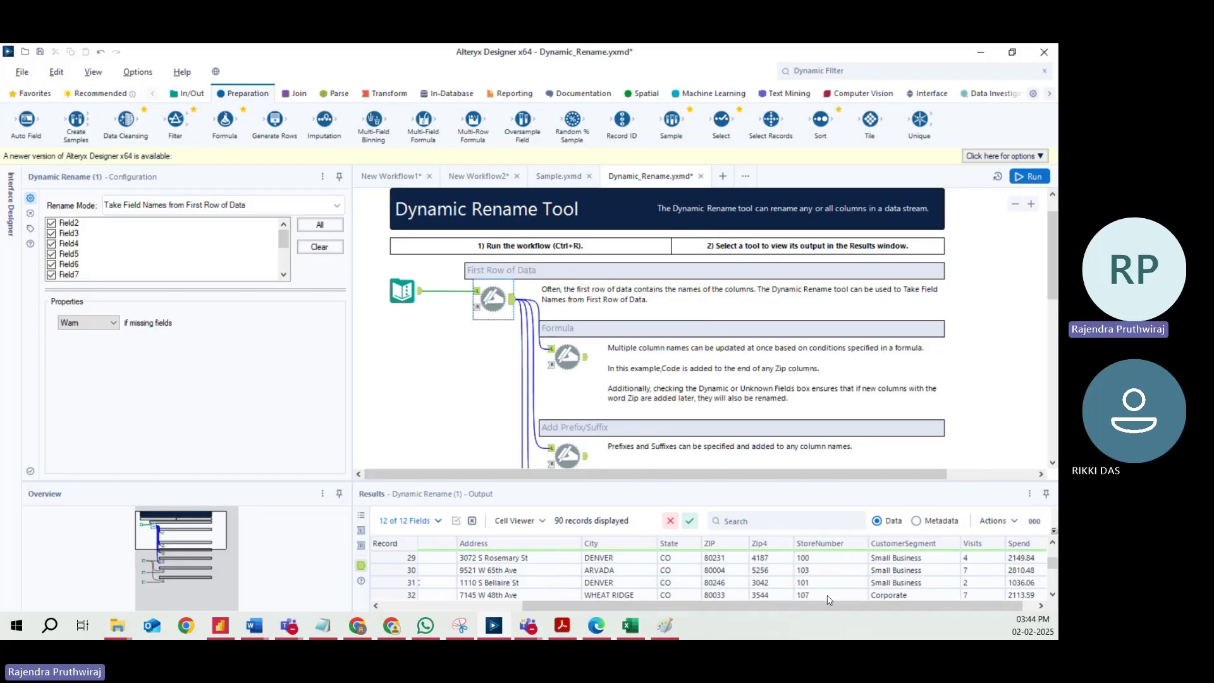
{"action": "left_click_drag", "start_coordinate": [825, 614], "coordinate": [832, 615]}
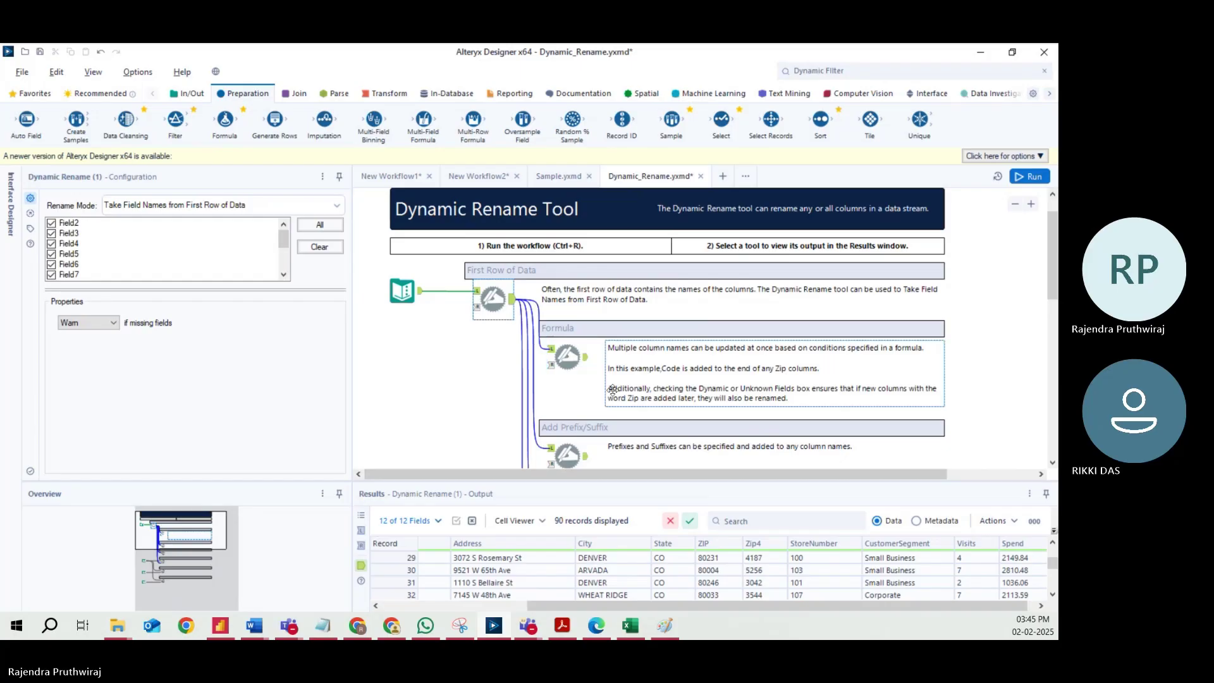
Return to the Formula Dynamic Rename tool and check its ZIP_Code and Zip4_Code output columns against the incoming target columns.
{"action": "left_click", "coordinate": [568, 356]}
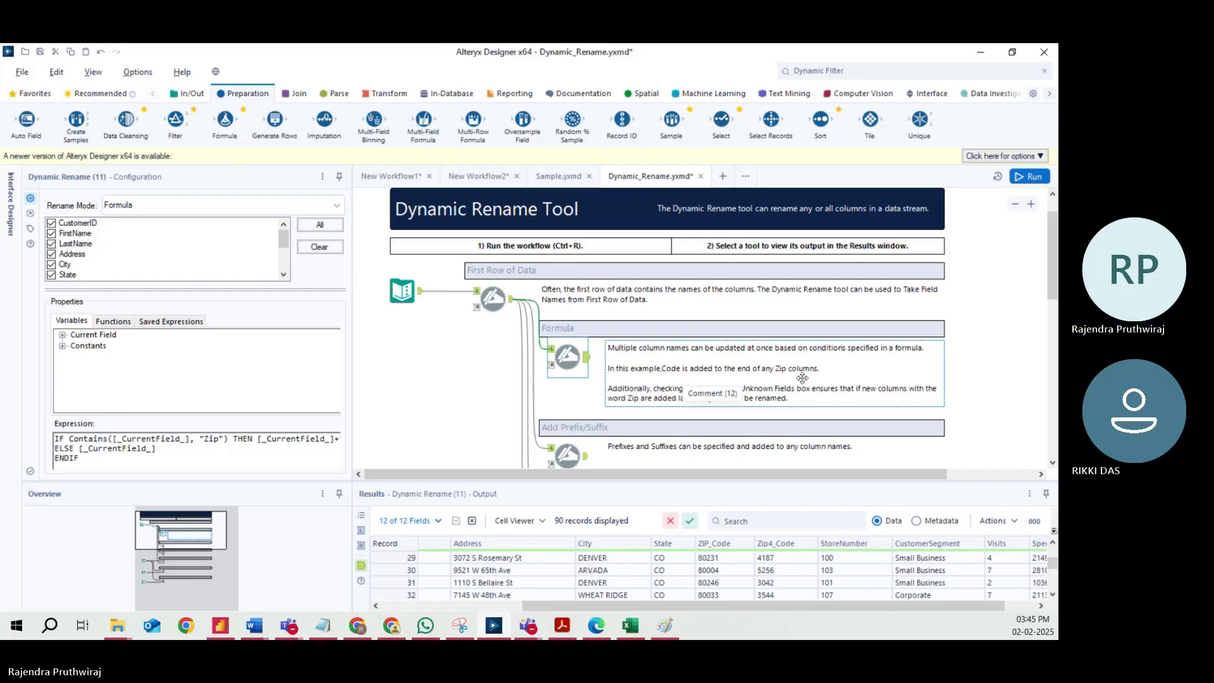
{"action": "left_click", "coordinate": [716, 562]}
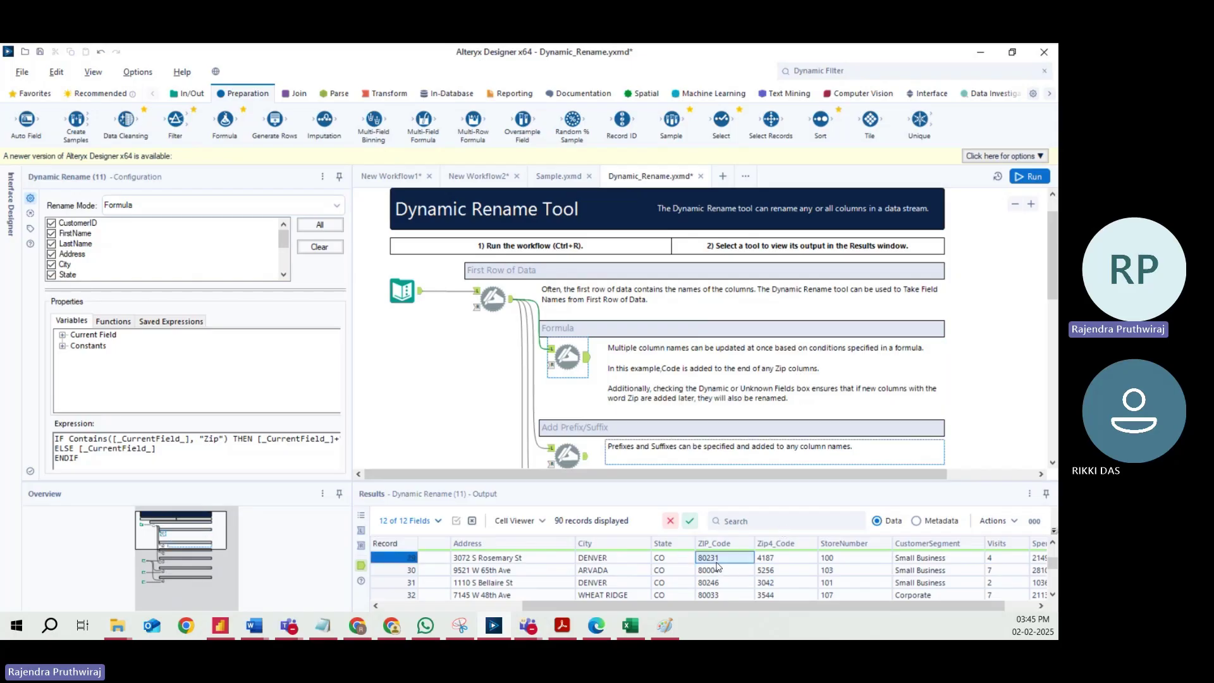
{"action": "left_click", "coordinate": [765, 558]}
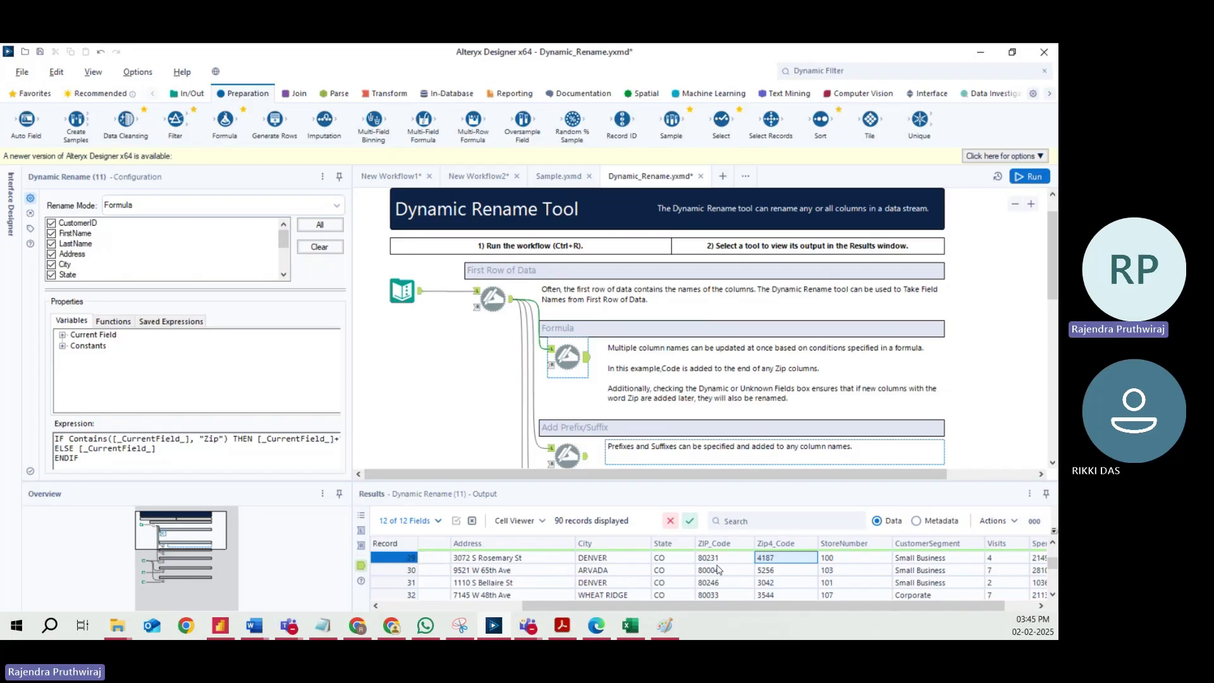
{"action": "left_click", "coordinate": [361, 531]}
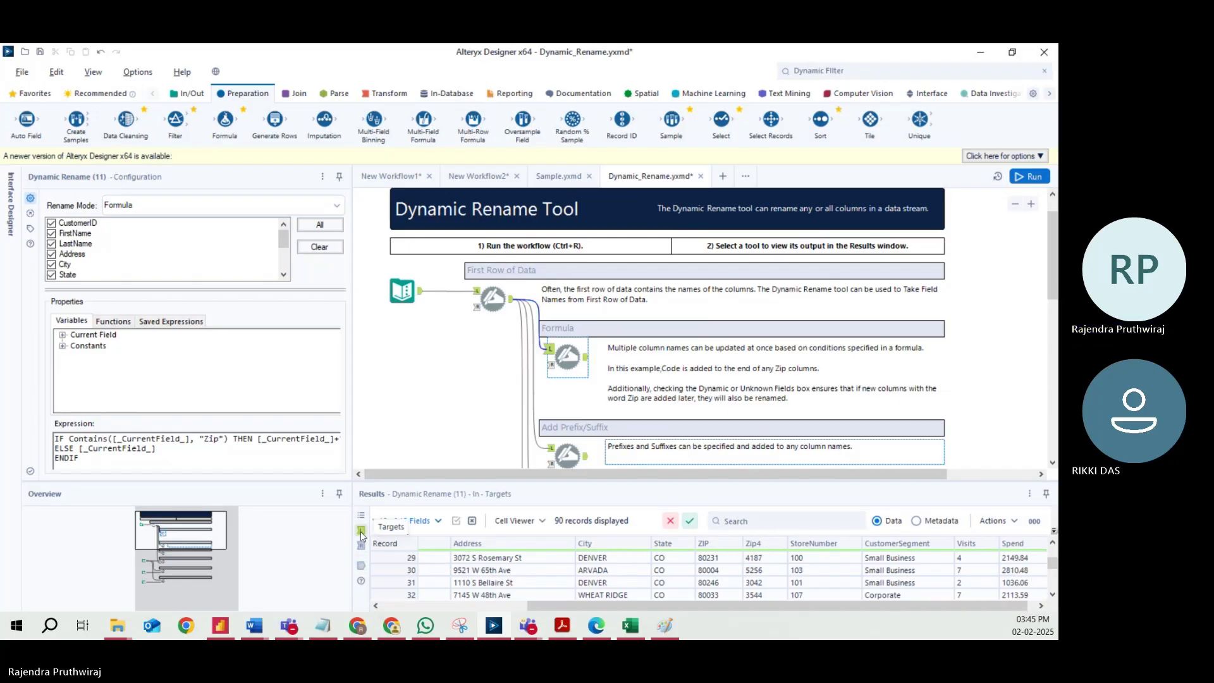
{"action": "left_click", "coordinate": [360, 566]}
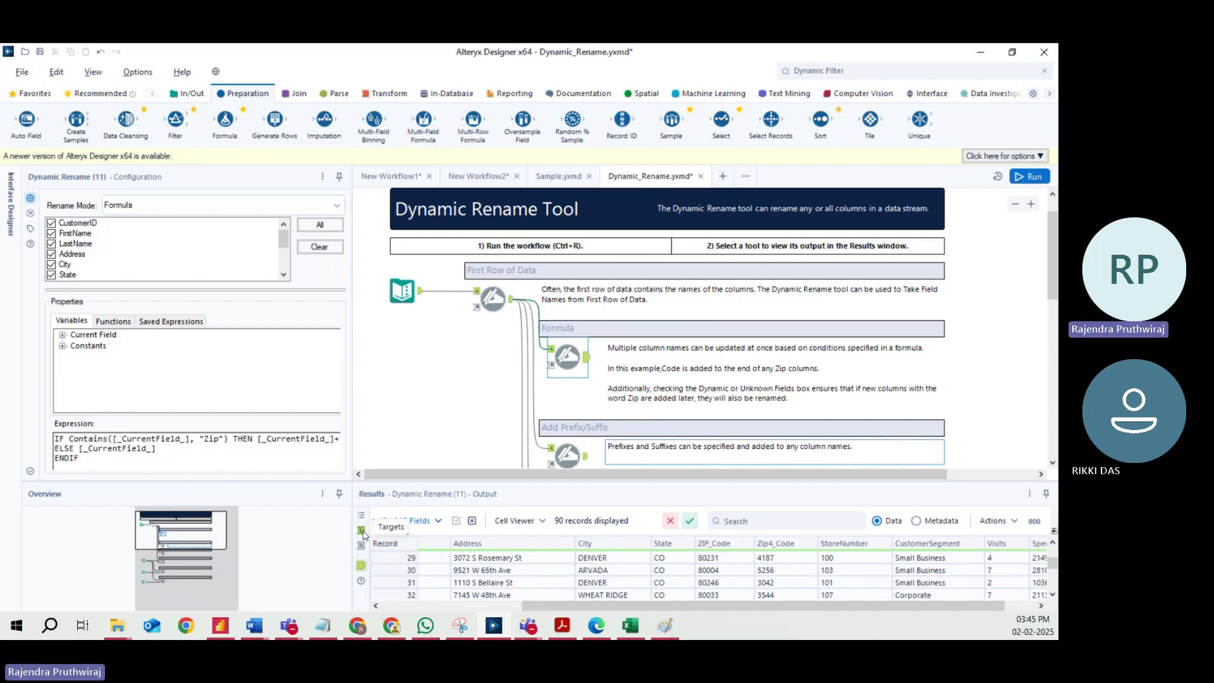
{"action": "left_click", "coordinate": [362, 532]}
{"action": "left_click", "coordinate": [362, 566]}
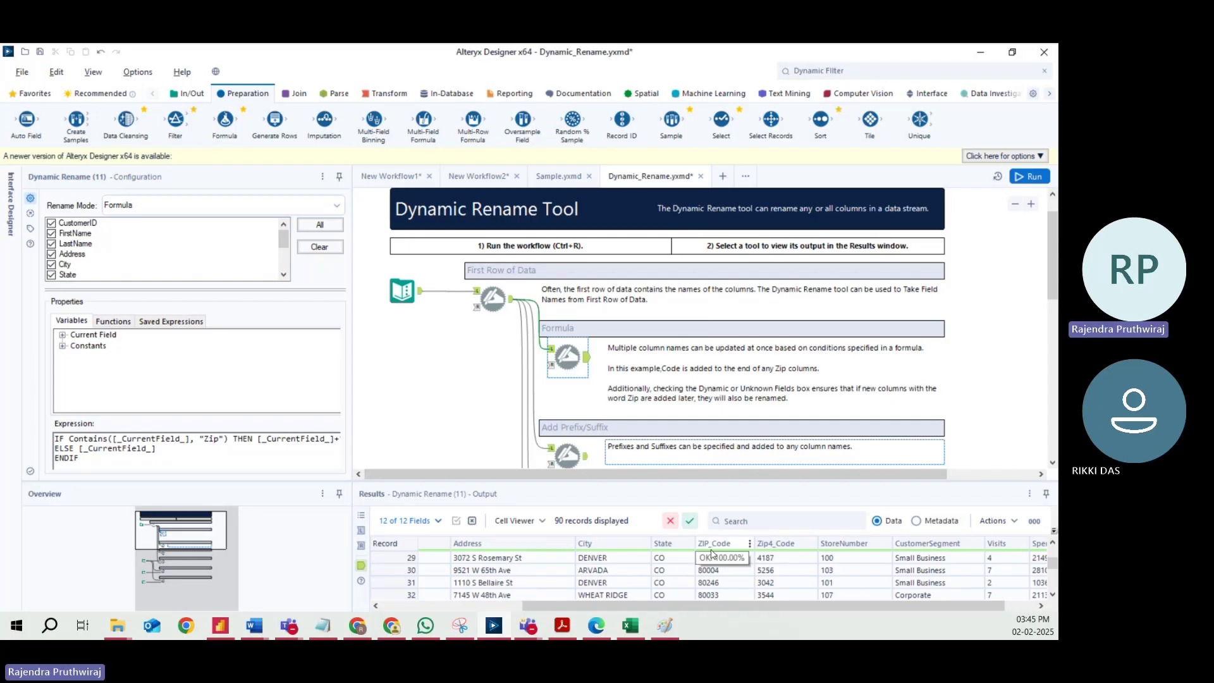
Examine the Formula tool's selected fields, its _CurrentField_ variable and each part of the IF Contains "Zip" expression.
{"action": "left_click_drag", "start_coordinate": [70, 438], "coordinate": [203, 438]}
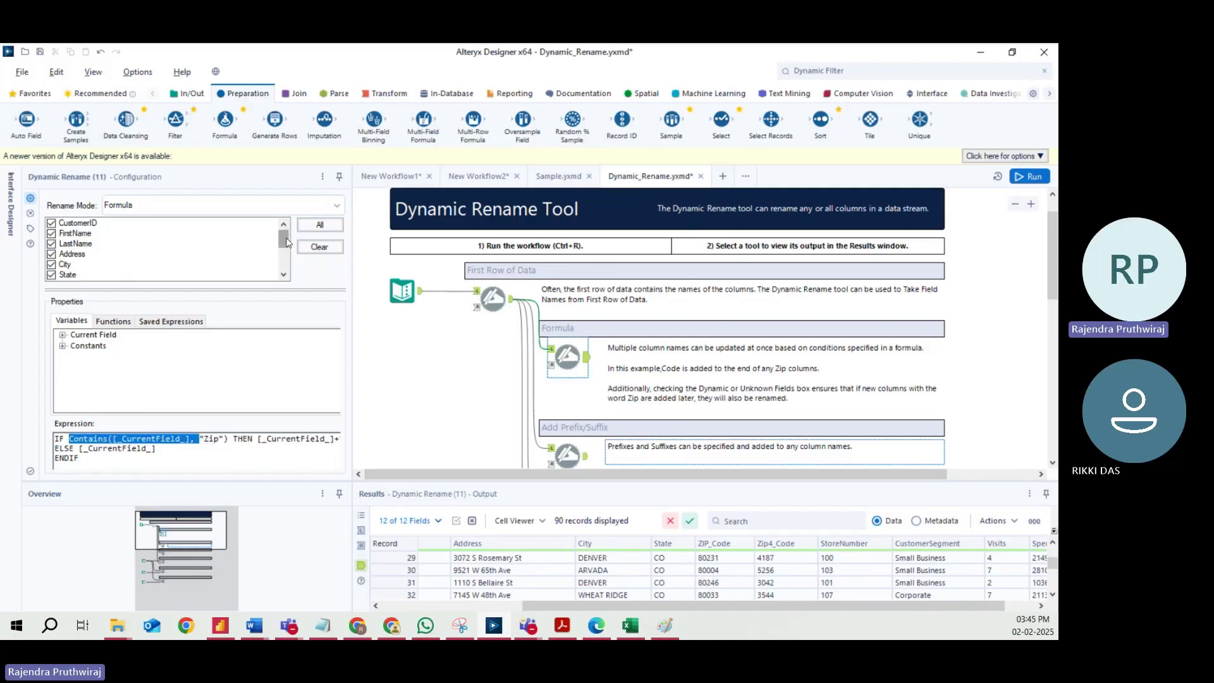
{"action": "left_click_drag", "start_coordinate": [283, 239], "coordinate": [242, 227]}
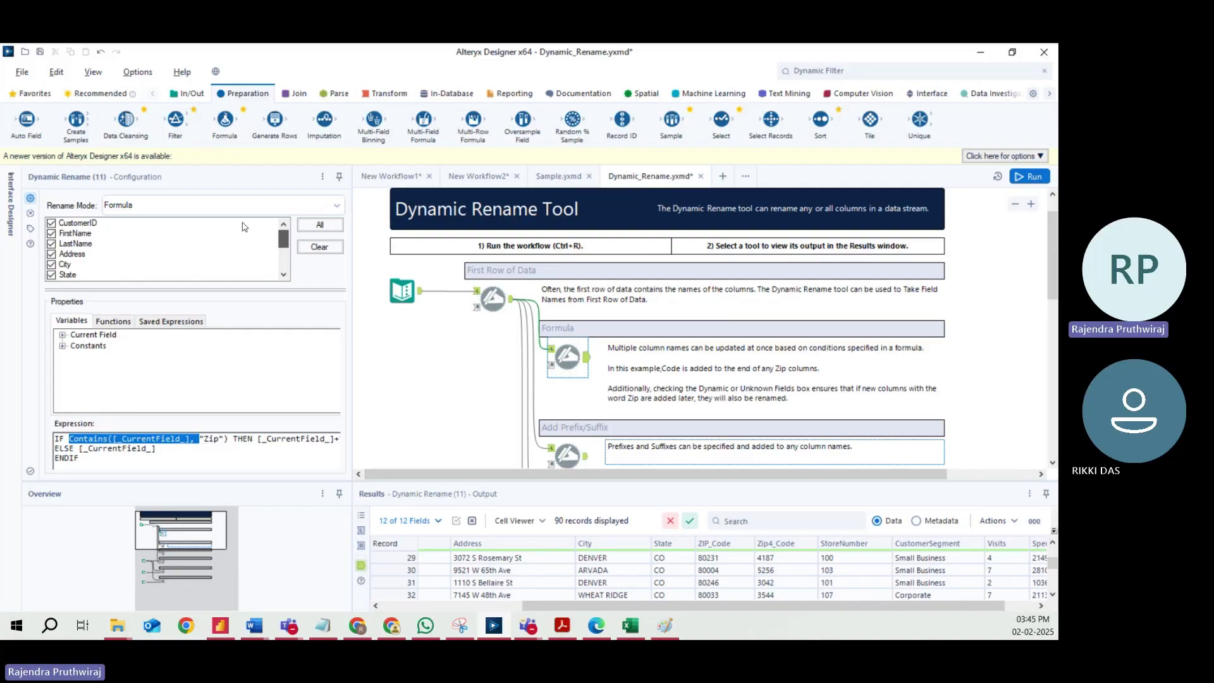
{"action": "left_click", "coordinate": [62, 335]}
{"action": "left_click", "coordinate": [104, 347]}
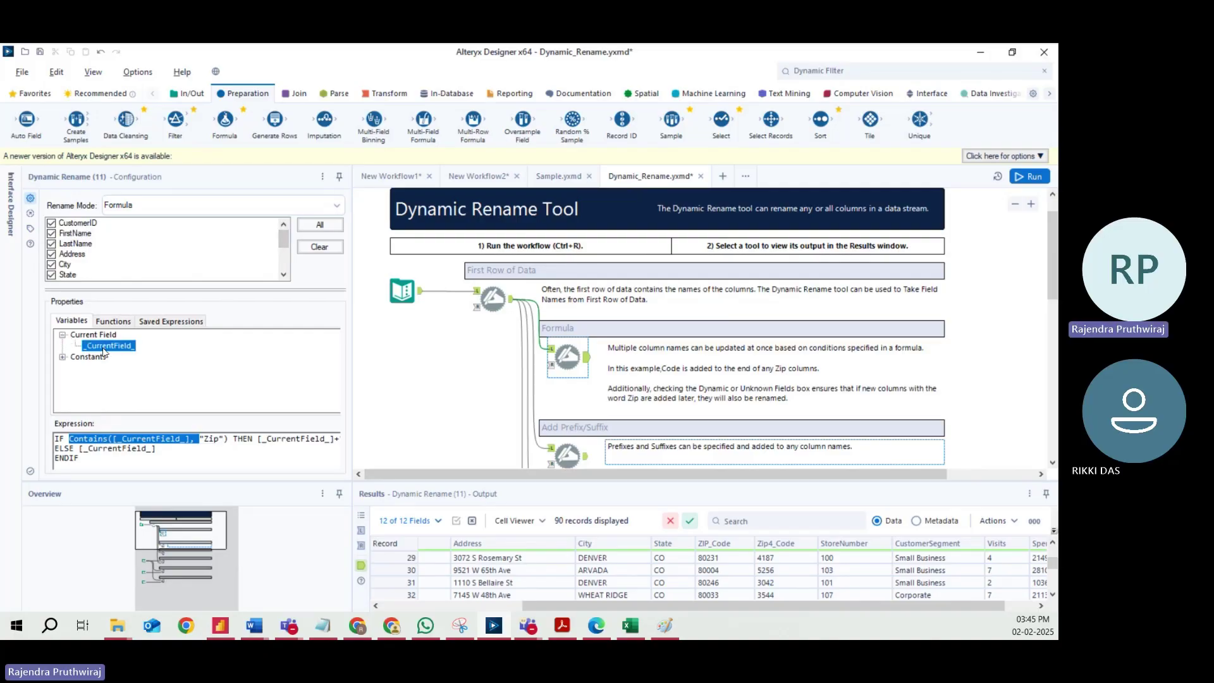
{"action": "left_click", "coordinate": [95, 456]}
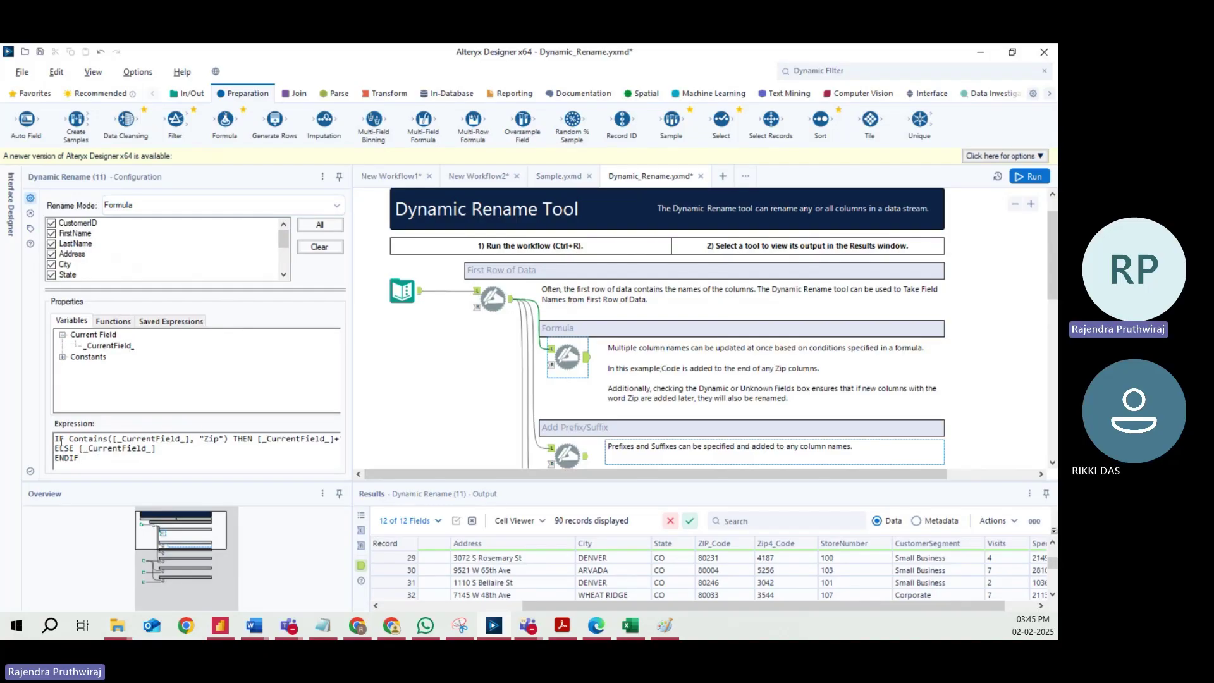
{"action": "left_click_drag", "start_coordinate": [55, 439], "coordinate": [337, 438]}
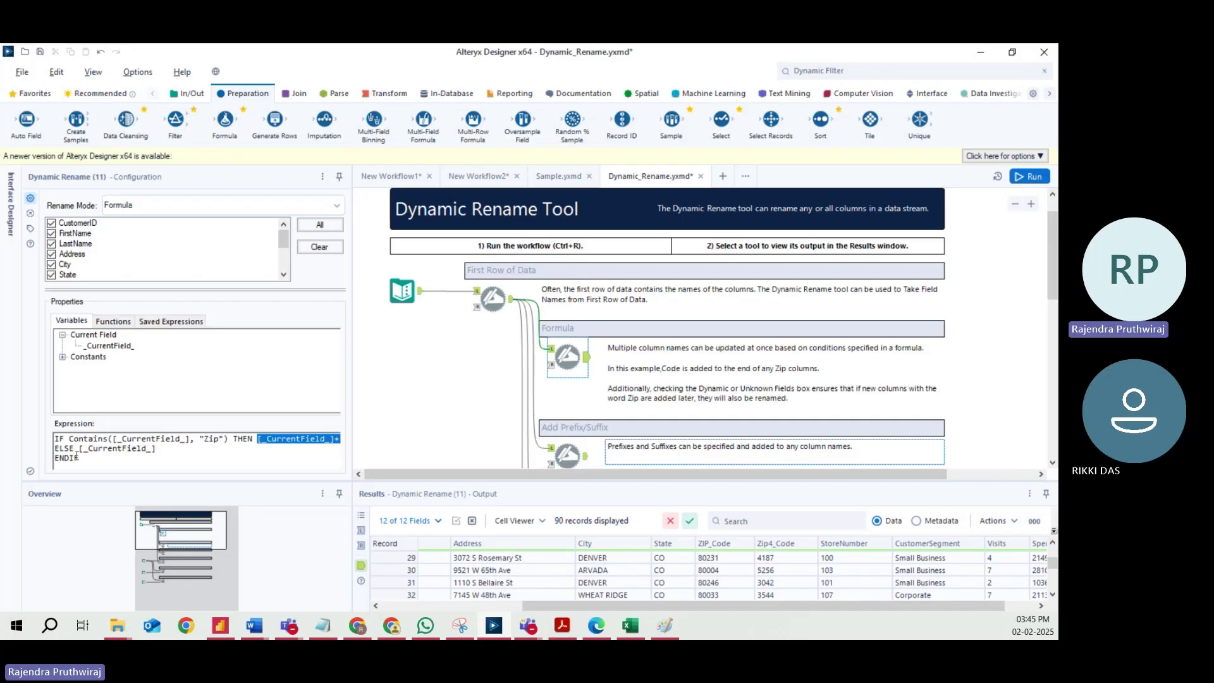
{"action": "left_click_drag", "start_coordinate": [55, 449], "coordinate": [88, 448]}
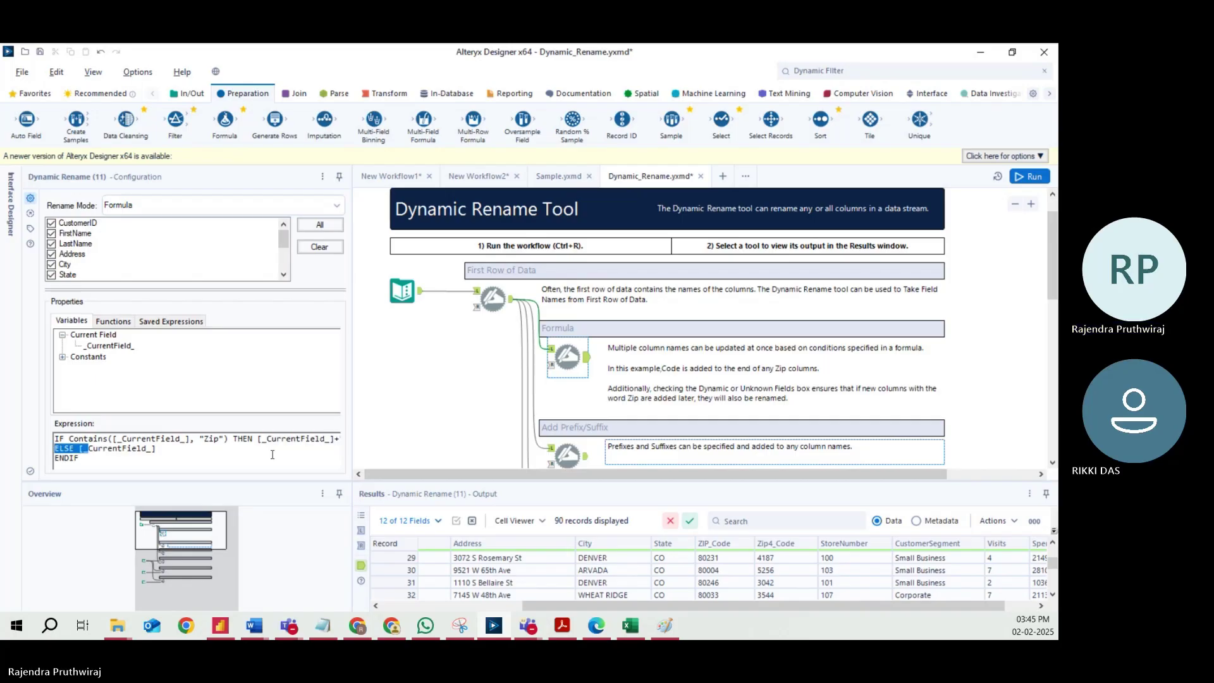
{"action": "double_click", "coordinate": [212, 438]}
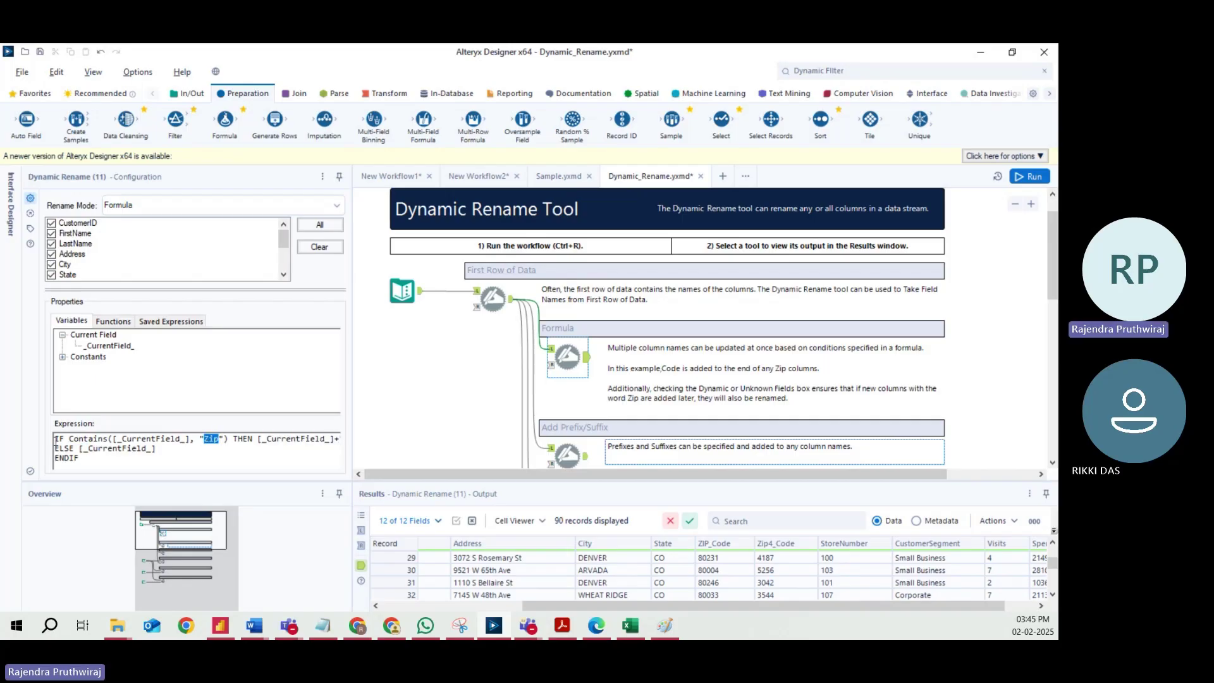
{"action": "triple_click", "coordinate": [92, 447]}
{"action": "left_click", "coordinate": [91, 468]}
Recheck the expression's effect by switching from the Formula tool's output to its incoming targets and back.
{"action": "scroll", "coordinate": [628, 595], "scroll_direction": "right", "scroll_amount": 3}
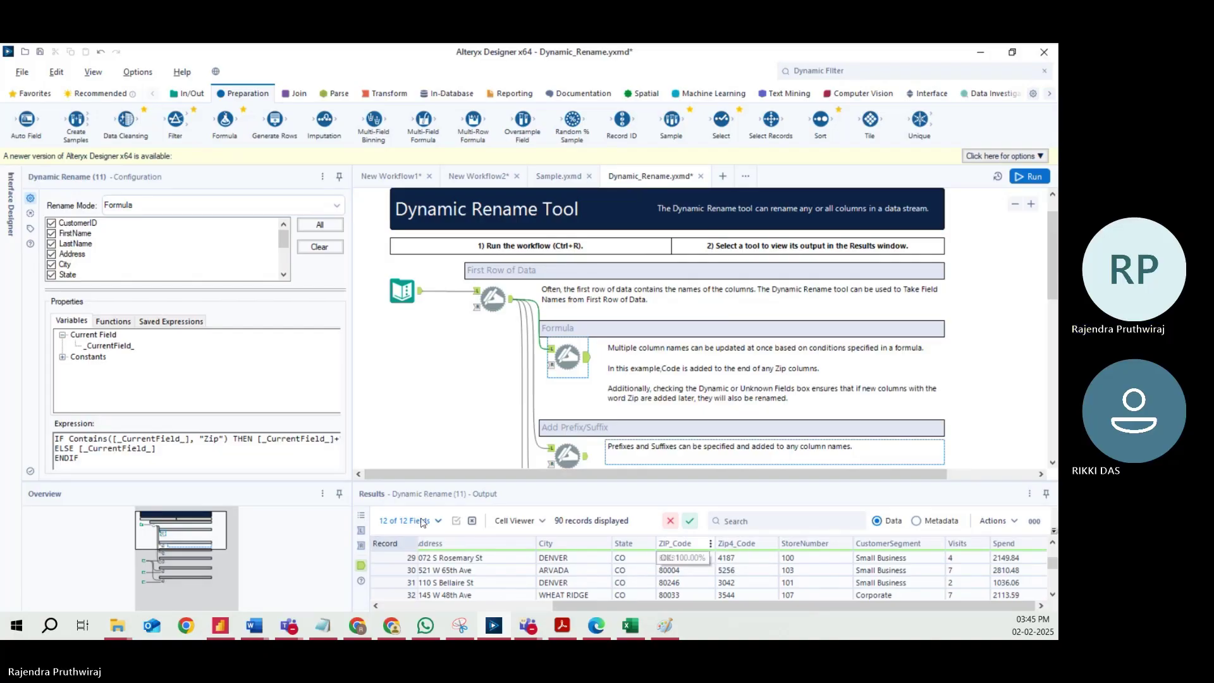
{"action": "left_click", "coordinate": [361, 530]}
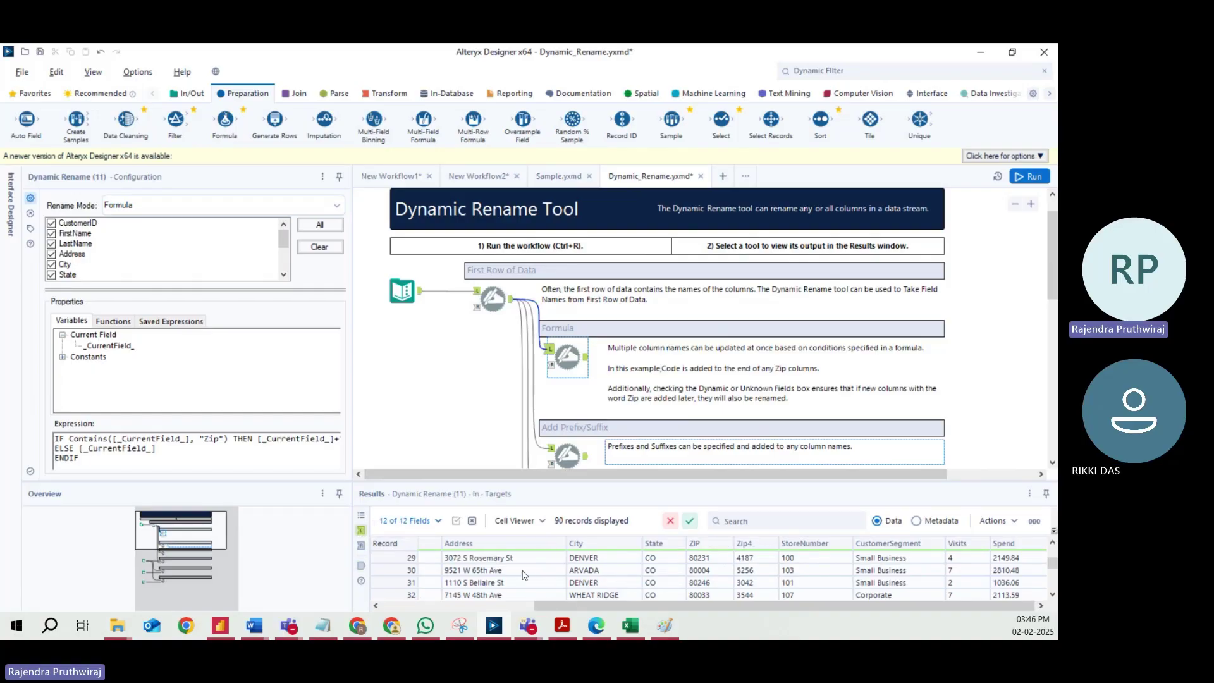
{"action": "left_click", "coordinate": [362, 565]}
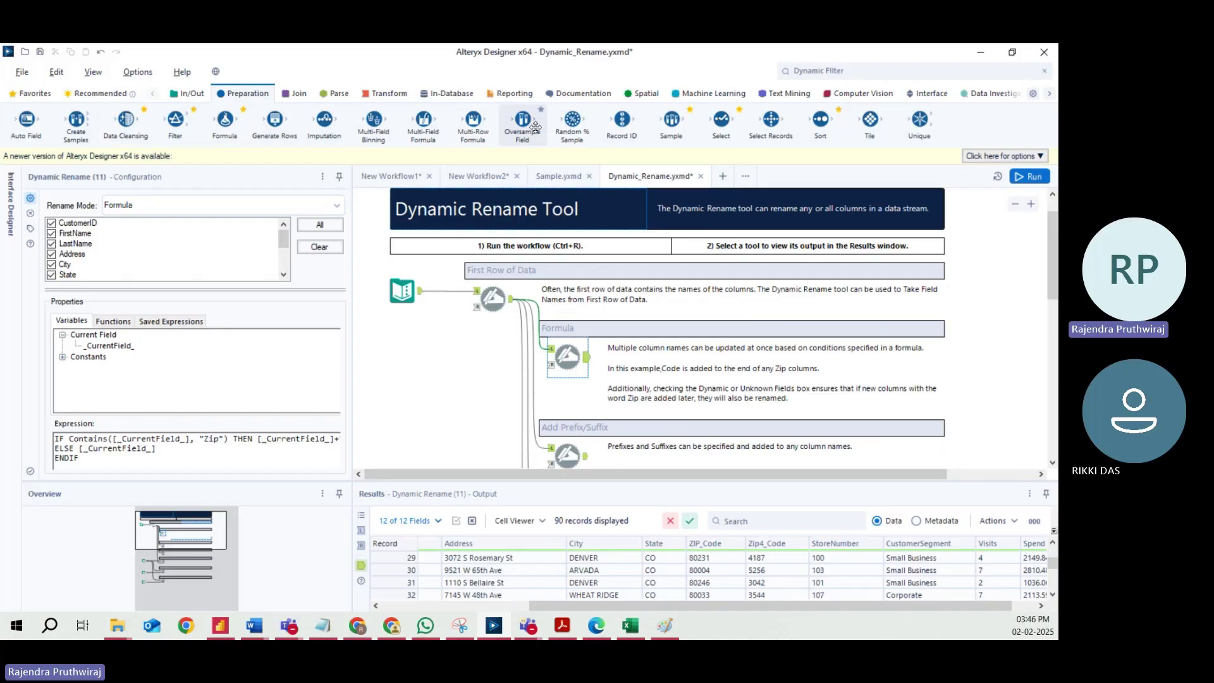
Connect a Select tool to the First Row of Data tool's output, renaming ZIP to "ZIP Code" and Zip4 to "Zip4 Code".
{"action": "left_click_drag", "start_coordinate": [722, 120], "coordinate": [505, 378]}
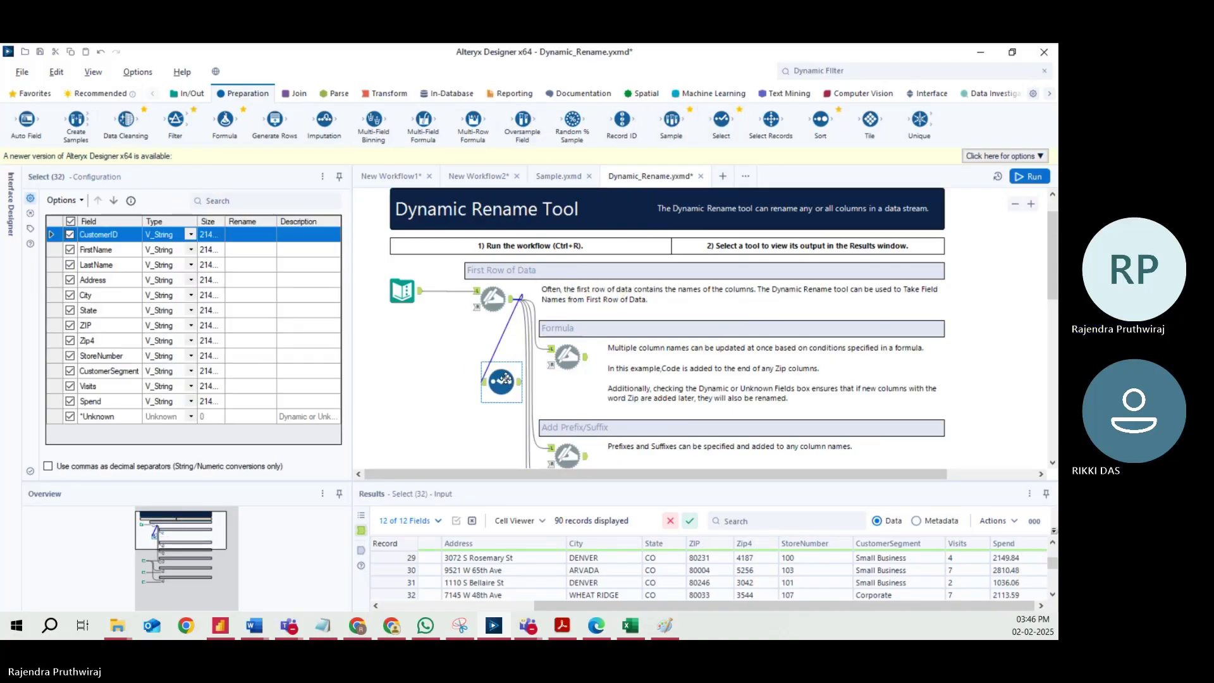
{"action": "left_click", "coordinate": [266, 327]}
{"action": "type", "text": "ZIP Code"}
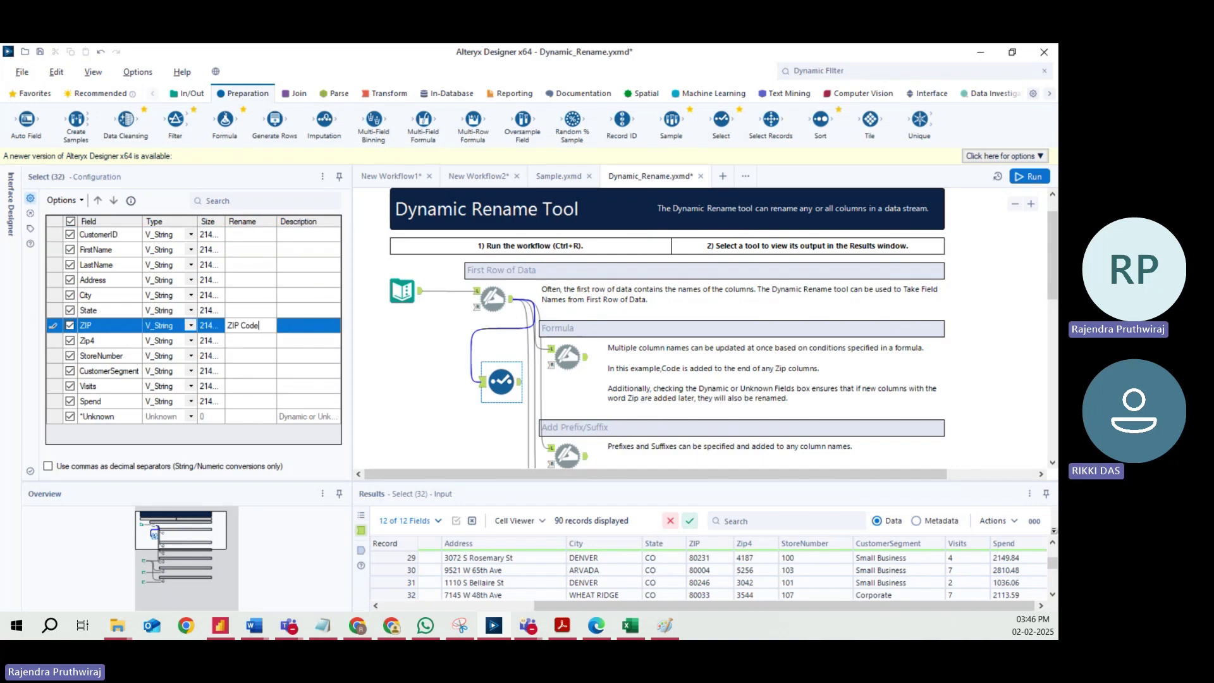
{"action": "left_click", "coordinate": [247, 343]}
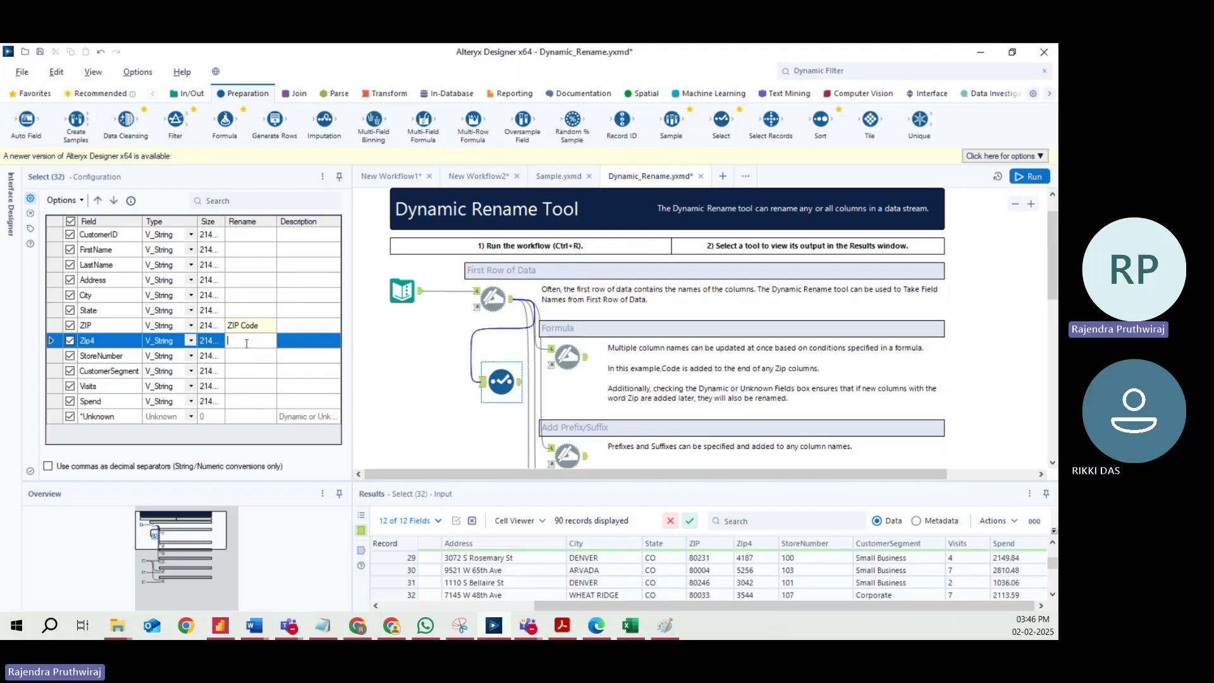
{"action": "type", "text": "Zip4 Code"}
Run the workflow and display the Select tool's output with the manually renamed ZIP columns.
{"action": "left_click", "coordinate": [1026, 178]}
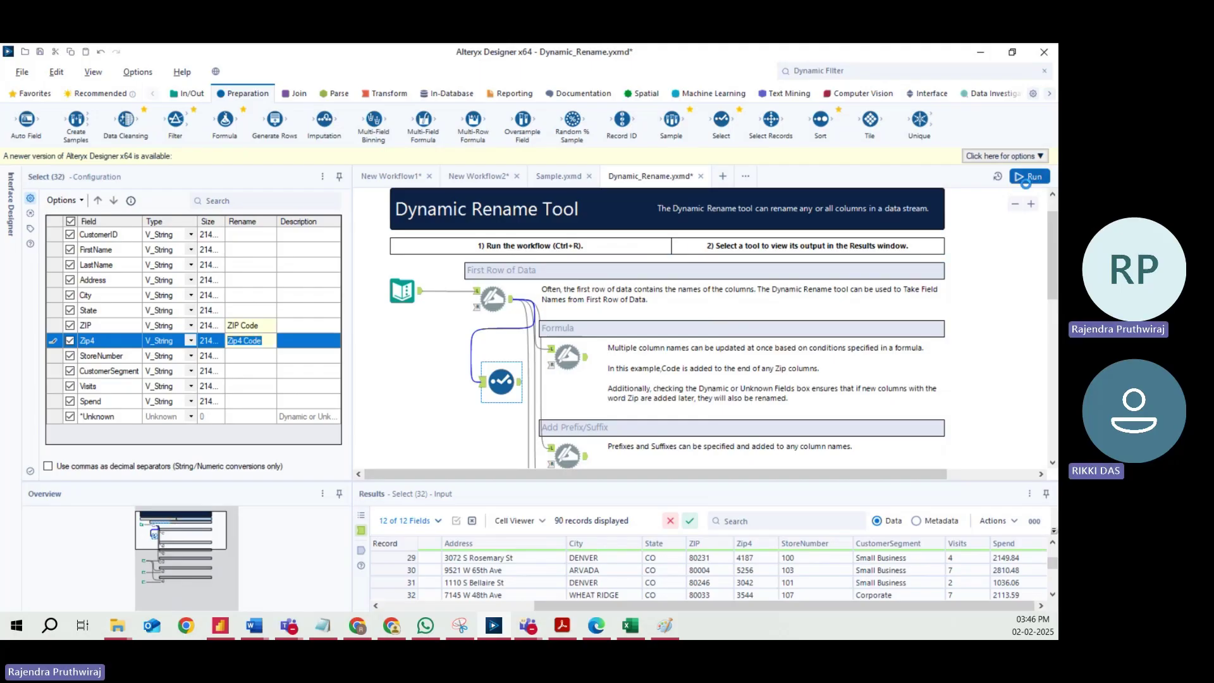
{"action": "left_click", "coordinate": [520, 390]}
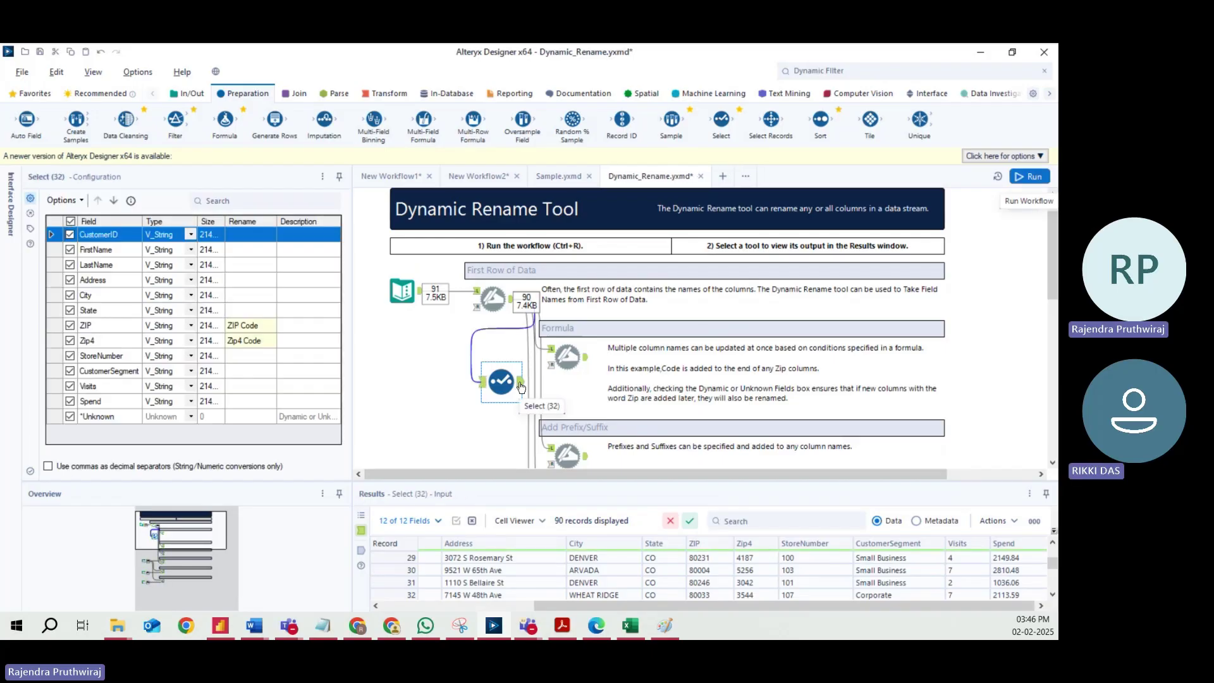
{"action": "left_click", "coordinate": [521, 385]}
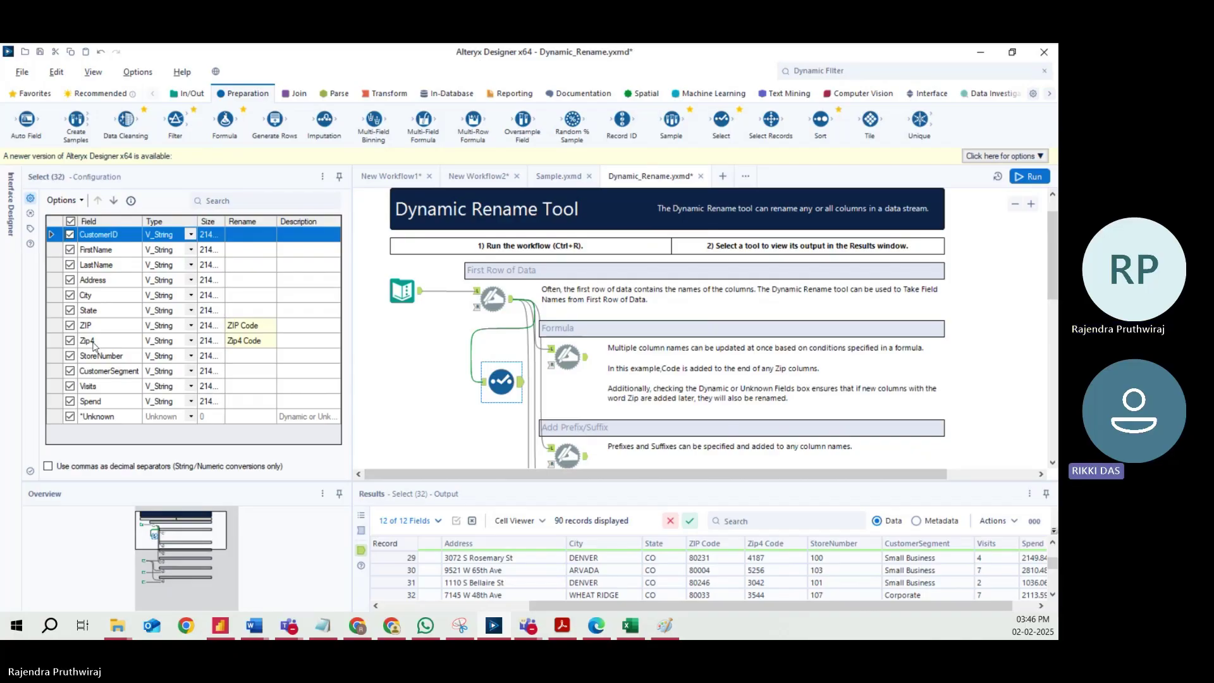
Reopen the Formula Dynamic Rename tool and highlight the "Zip" condition in its expression.
{"action": "left_click", "coordinate": [569, 361]}
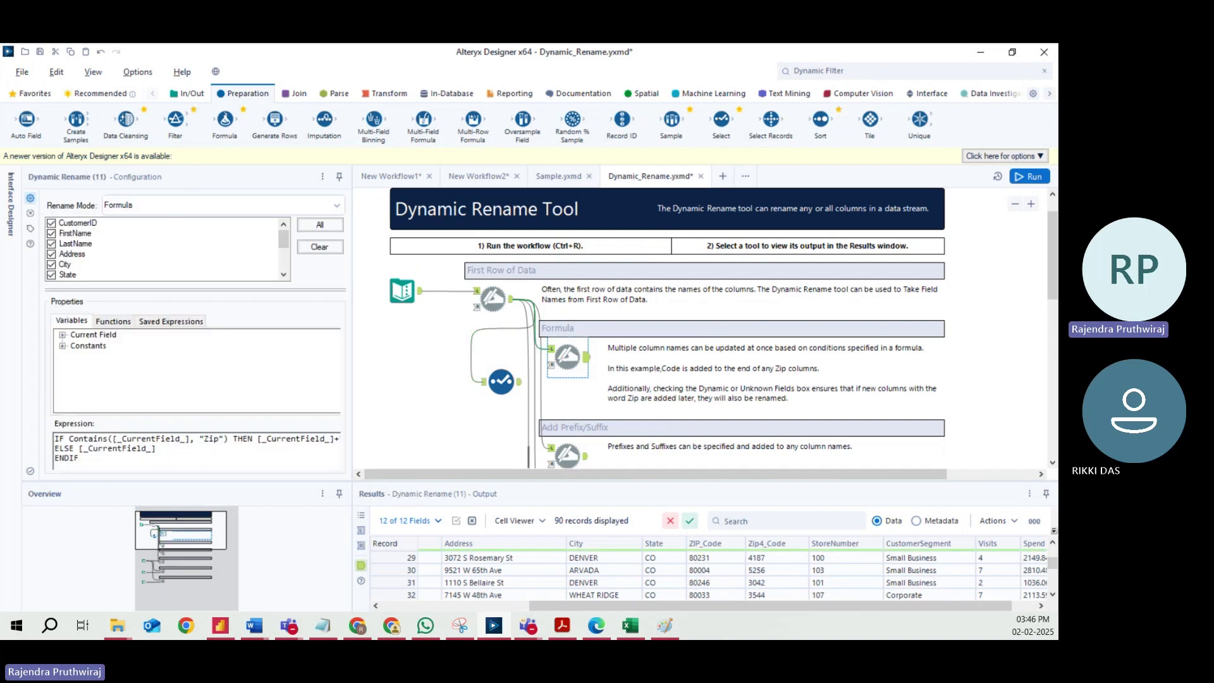
{"action": "double_click", "coordinate": [215, 439]}
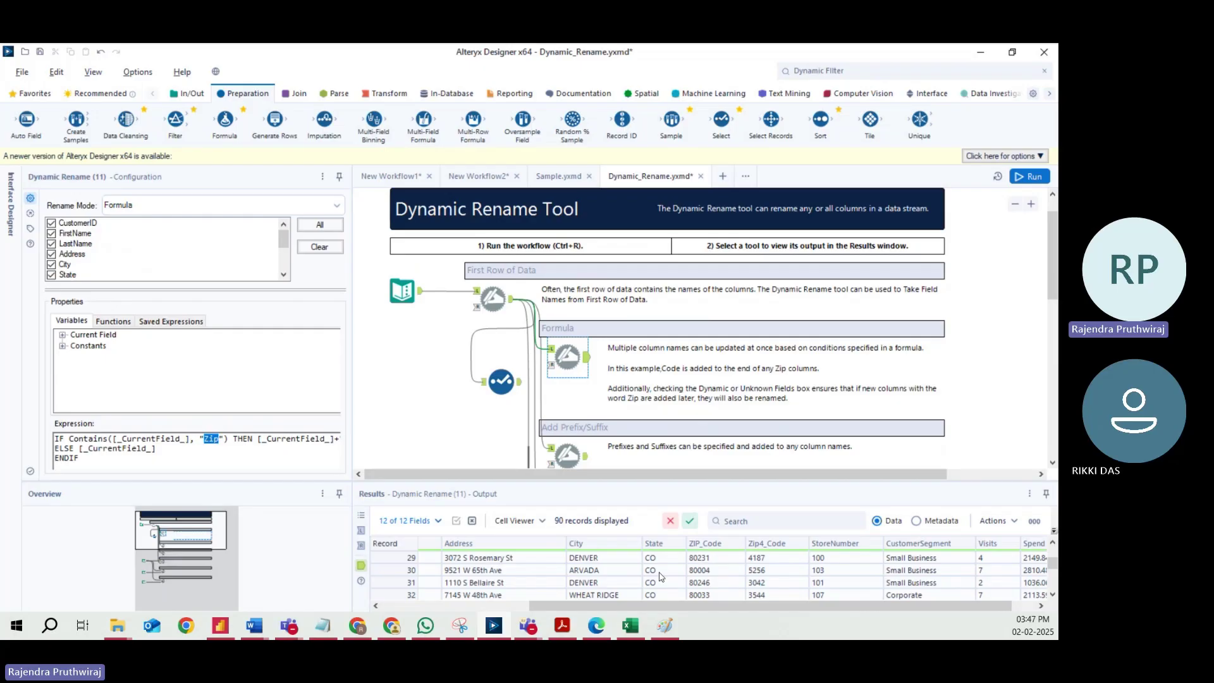
Review the columns and first records of the Formula tool's output, and highlight its entire renaming expression.
{"action": "scroll", "coordinate": [627, 593], "scroll_direction": "left", "scroll_amount": 5}
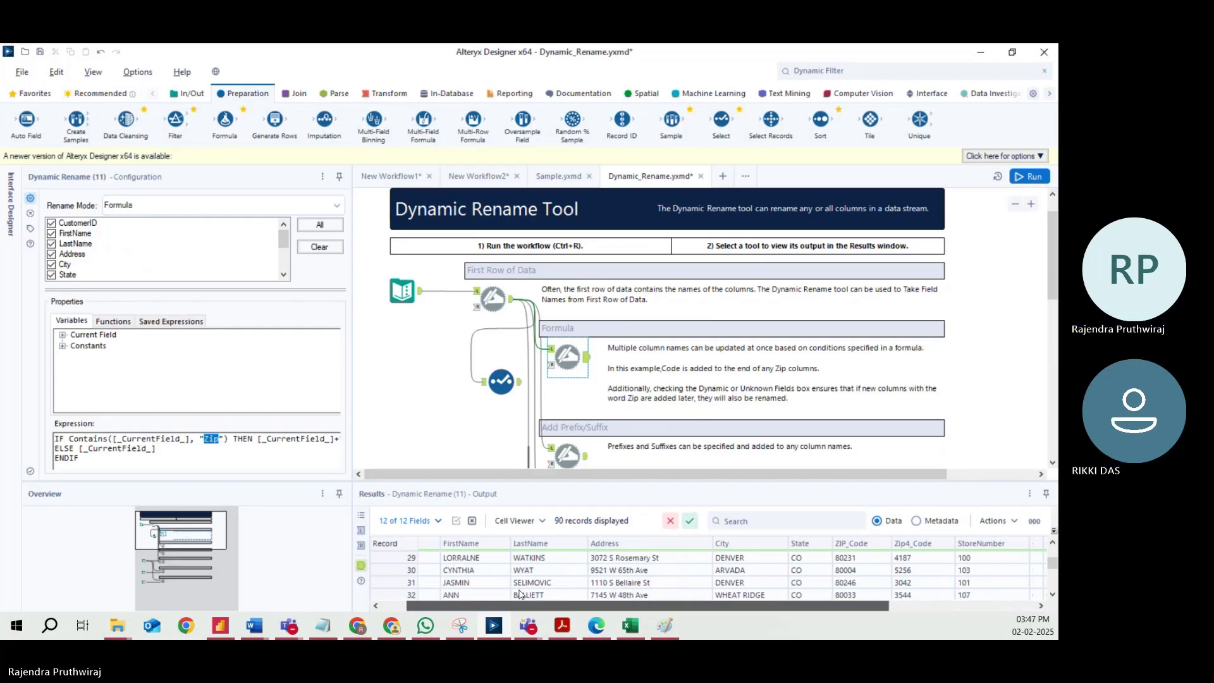
{"action": "scroll", "coordinate": [459, 591], "scroll_direction": "right", "scroll_amount": 5}
{"action": "scroll", "coordinate": [460, 573], "scroll_direction": "left", "scroll_amount": 5}
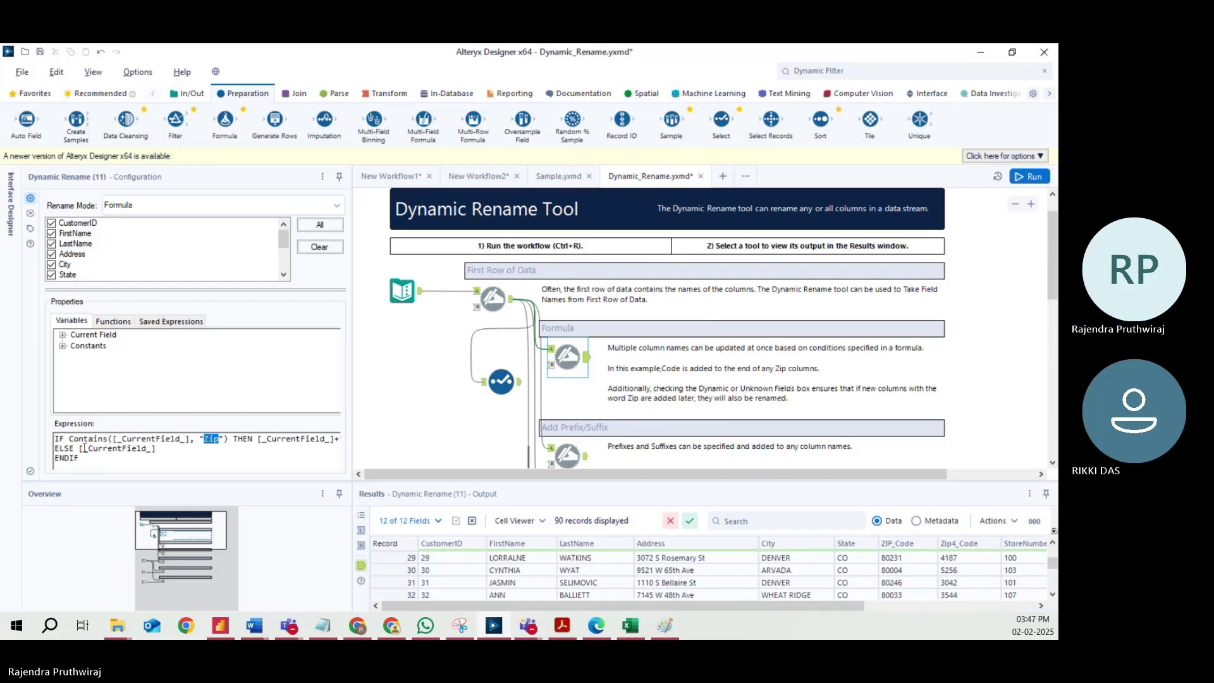
{"action": "key", "text": "ctrl+a"}
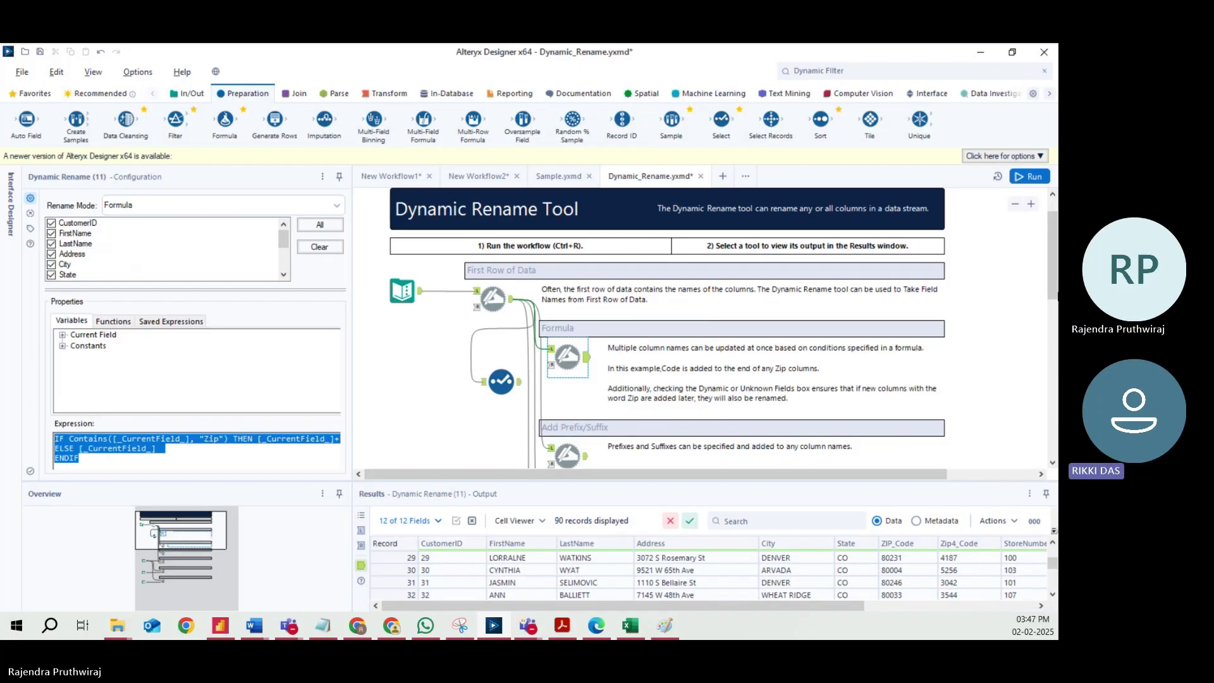
{"action": "scroll", "coordinate": [1053, 272], "scroll_direction": "down", "scroll_amount": 2}
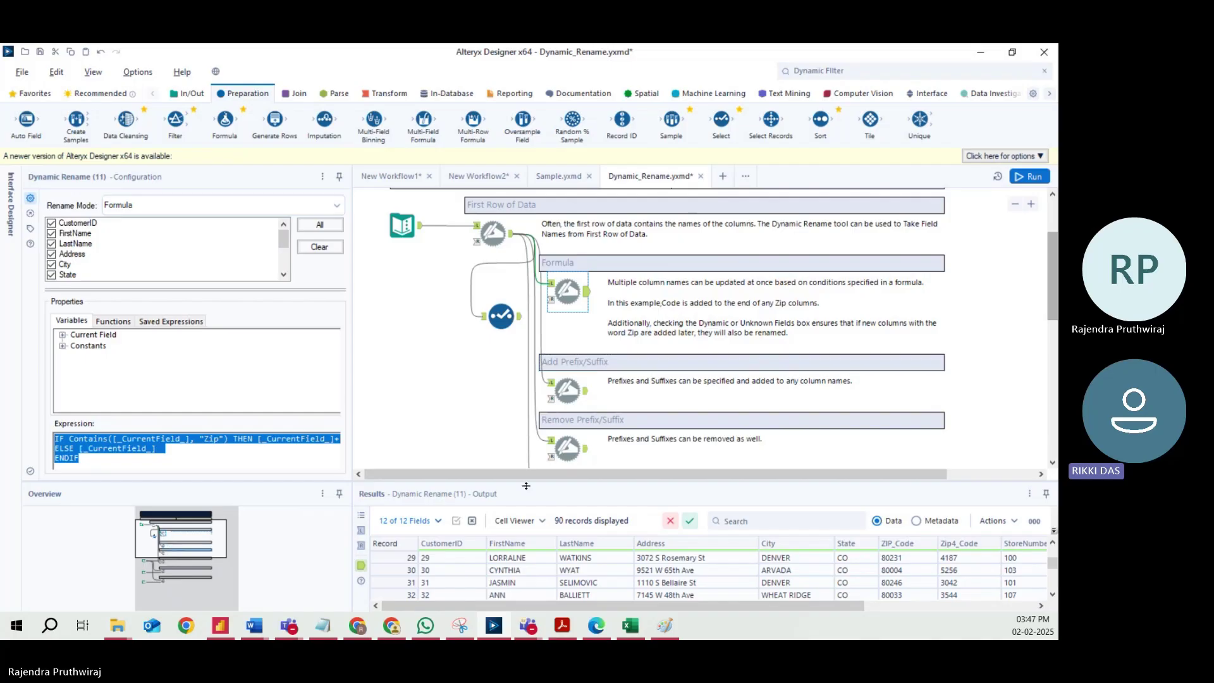
{"action": "scroll", "coordinate": [475, 568], "scroll_direction": "up", "scroll_amount": 3}
{"action": "scroll", "coordinate": [474, 568], "scroll_direction": "up", "scroll_amount": 6}
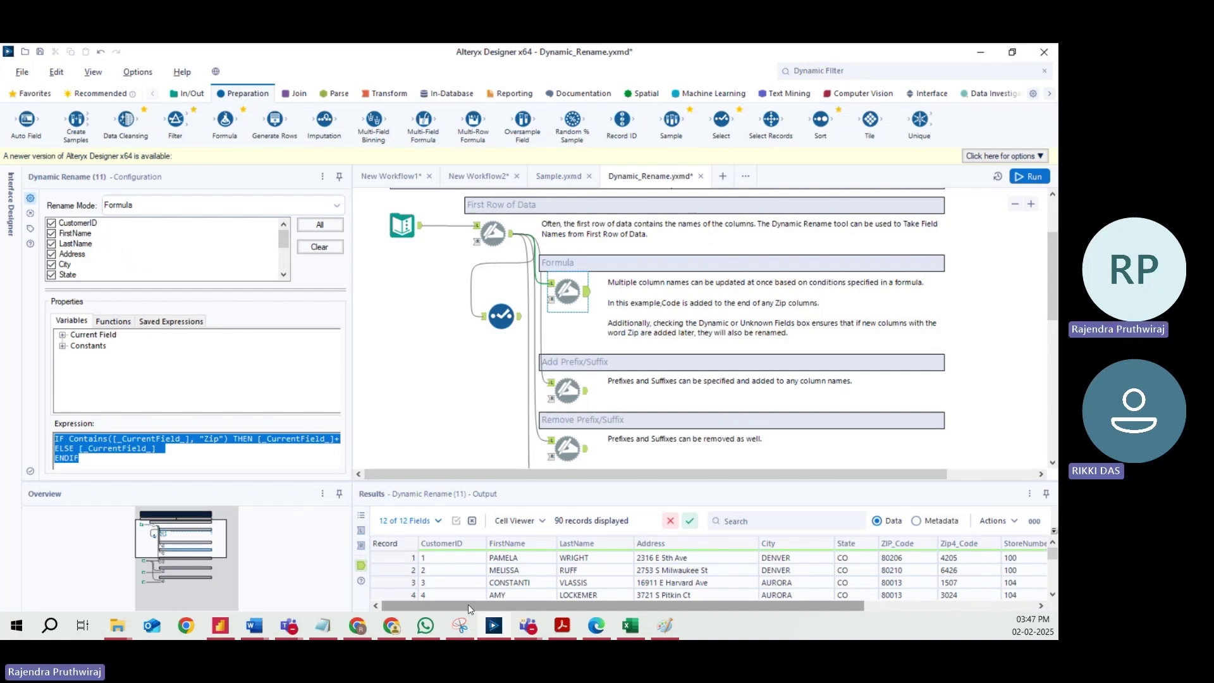
Highlight the Contains condition and the [_CurrentField_] references in the Formula tool's expression to examine each part.
{"action": "left_click", "coordinate": [197, 438]}
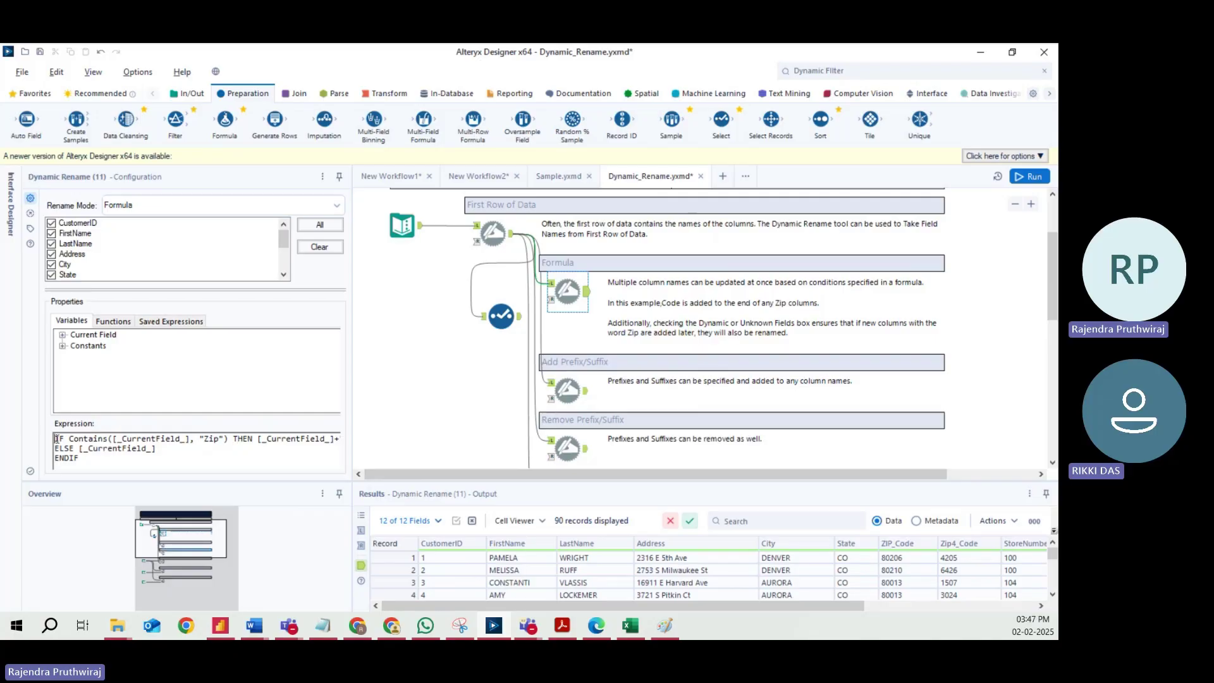
{"action": "left_click_drag", "start_coordinate": [57, 439], "coordinate": [185, 439]}
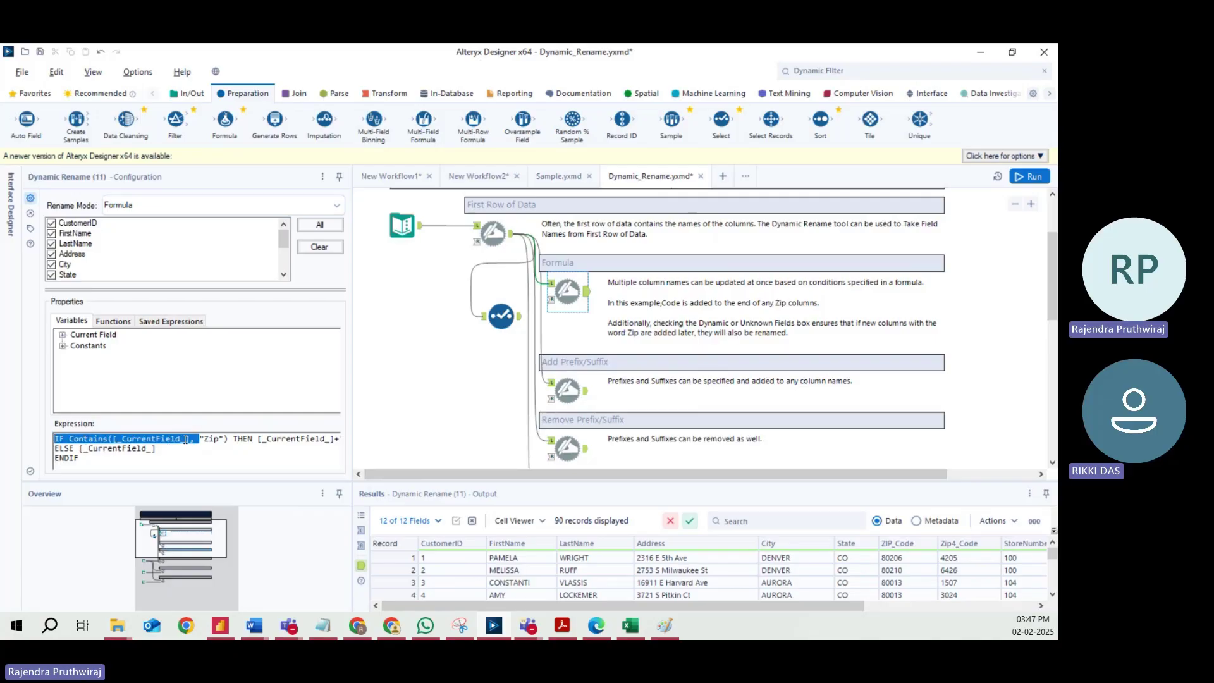
{"action": "left_click", "coordinate": [120, 438]}
{"action": "double_click", "coordinate": [136, 438]}
{"action": "left_click_drag", "start_coordinate": [136, 438], "coordinate": [186, 445]}
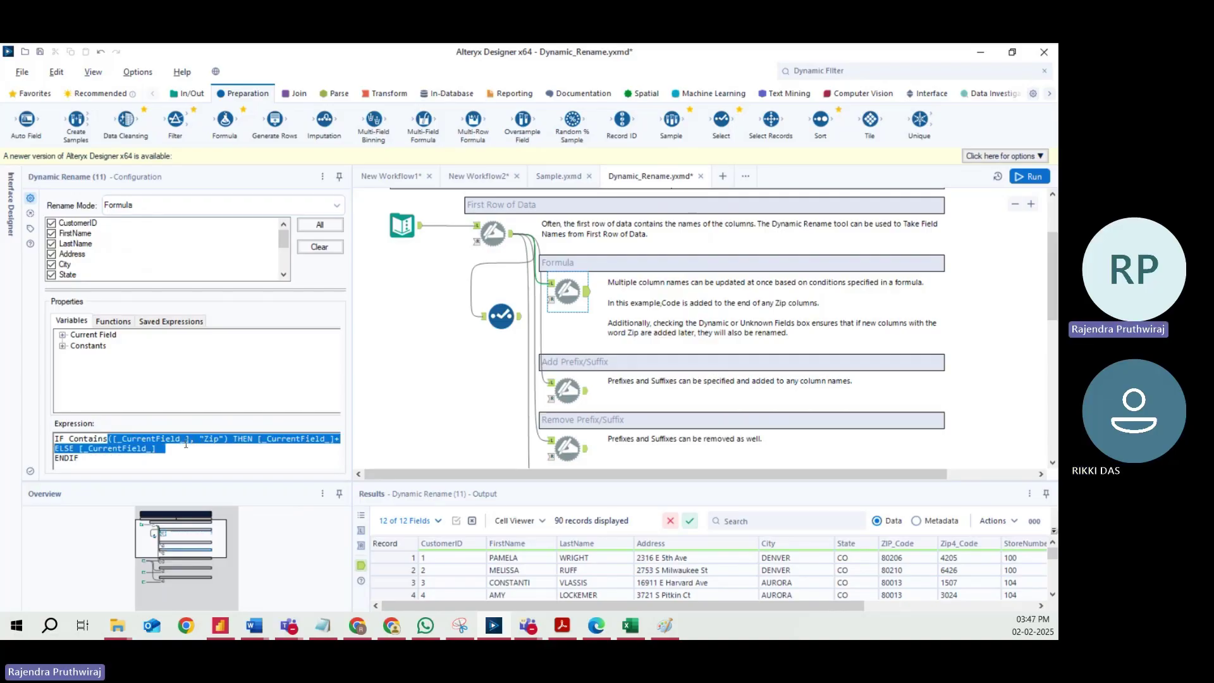
{"action": "left_click", "coordinate": [222, 447]}
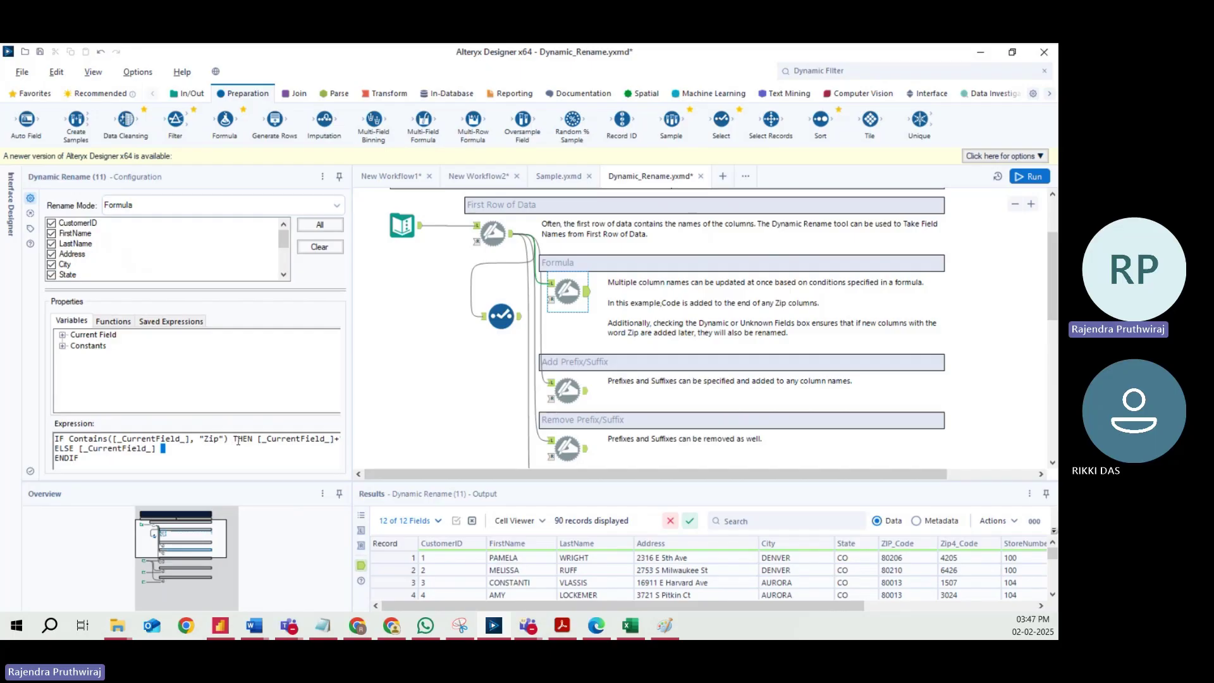
{"action": "left_click", "coordinate": [278, 439]}
Highlight values under the CustomerID and LastName columns in the Formula tool's output, and browse further records.
{"action": "left_click", "coordinate": [468, 559]}
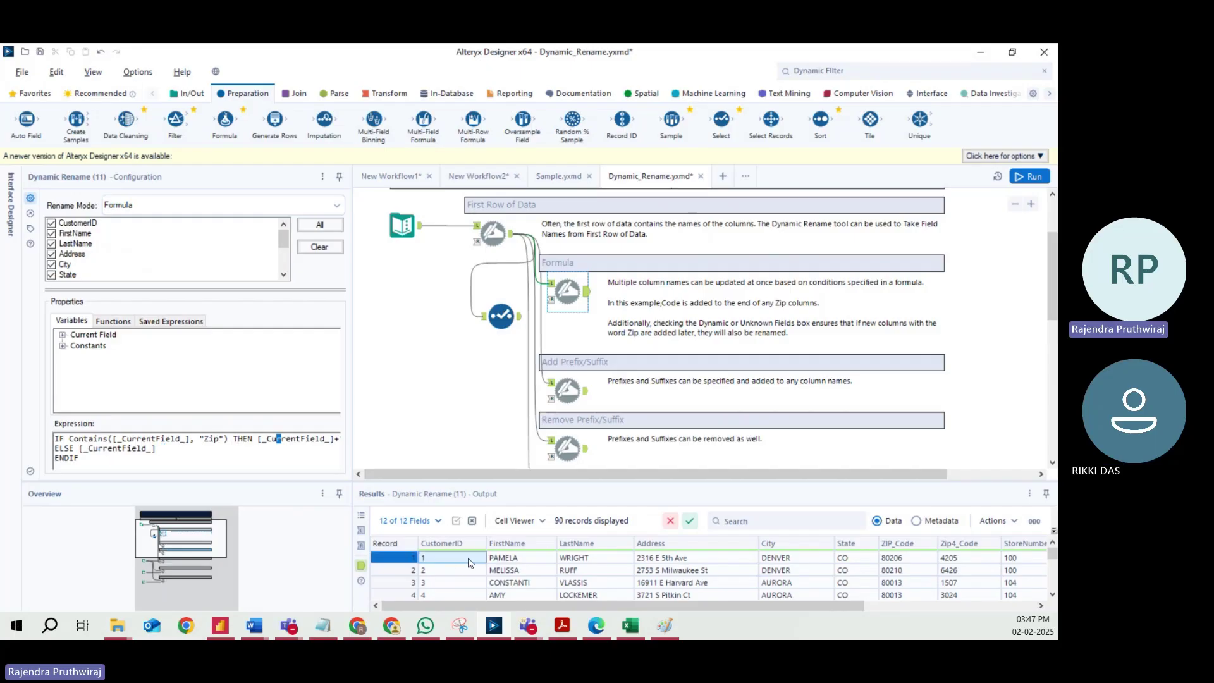
{"action": "left_click_drag", "start_coordinate": [468, 563], "coordinate": [469, 584]}
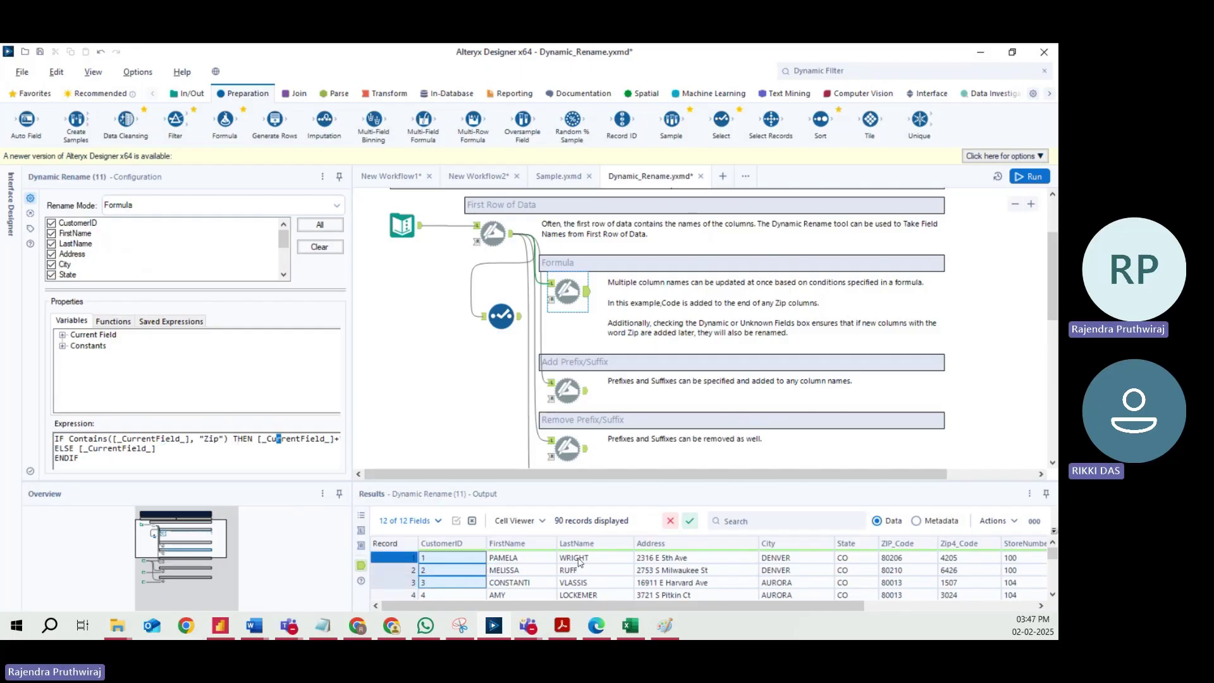
{"action": "left_click_drag", "start_coordinate": [588, 559], "coordinate": [580, 584]}
{"action": "left_click", "coordinate": [541, 549]}
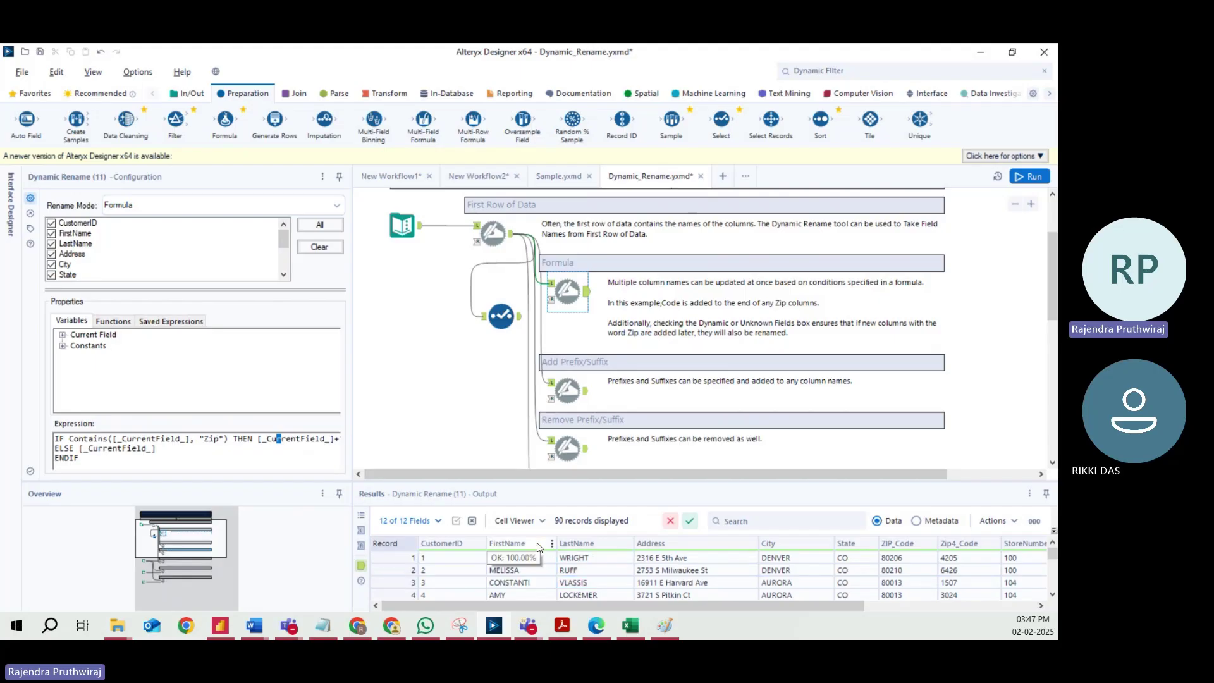
{"action": "left_click_drag", "start_coordinate": [454, 562], "coordinate": [453, 582]}
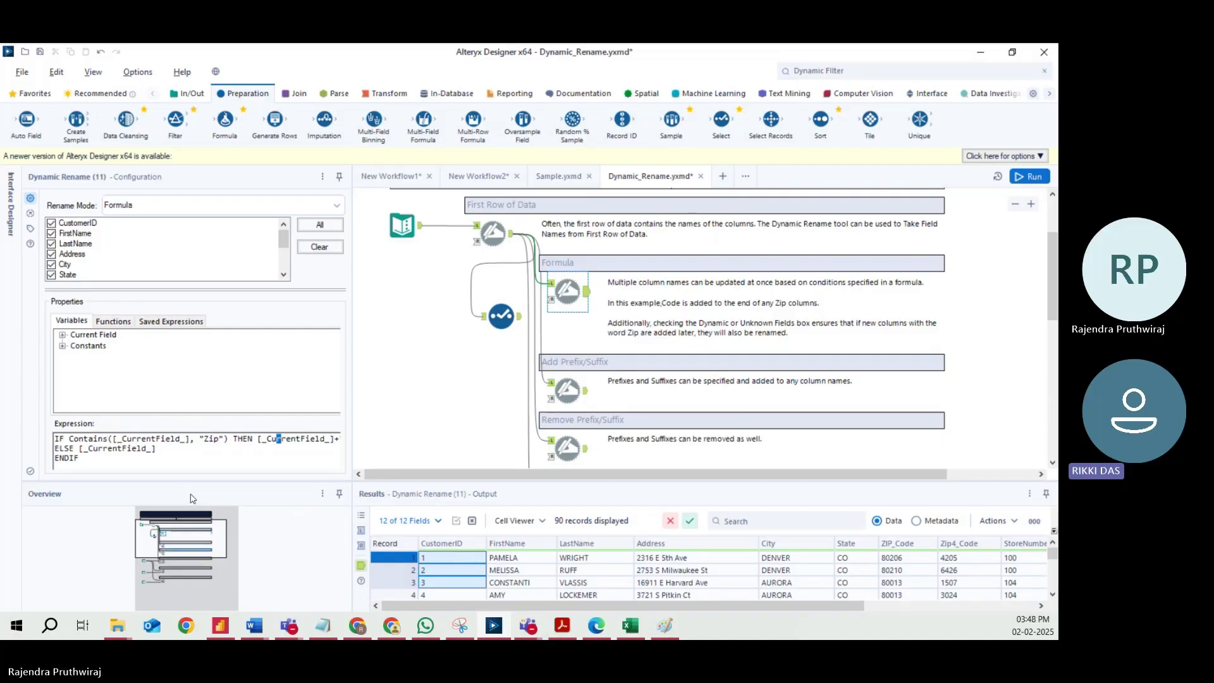
{"action": "left_click", "coordinate": [450, 584]}
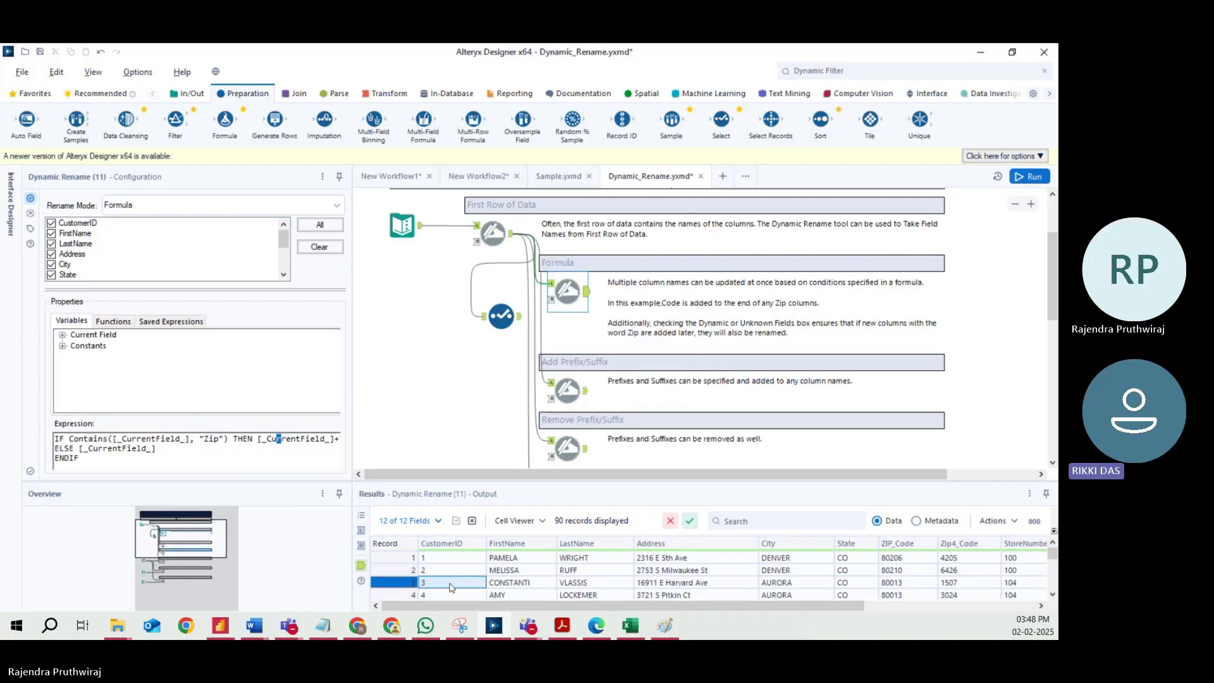
{"action": "scroll", "coordinate": [450, 585], "scroll_direction": "down", "scroll_amount": 7}
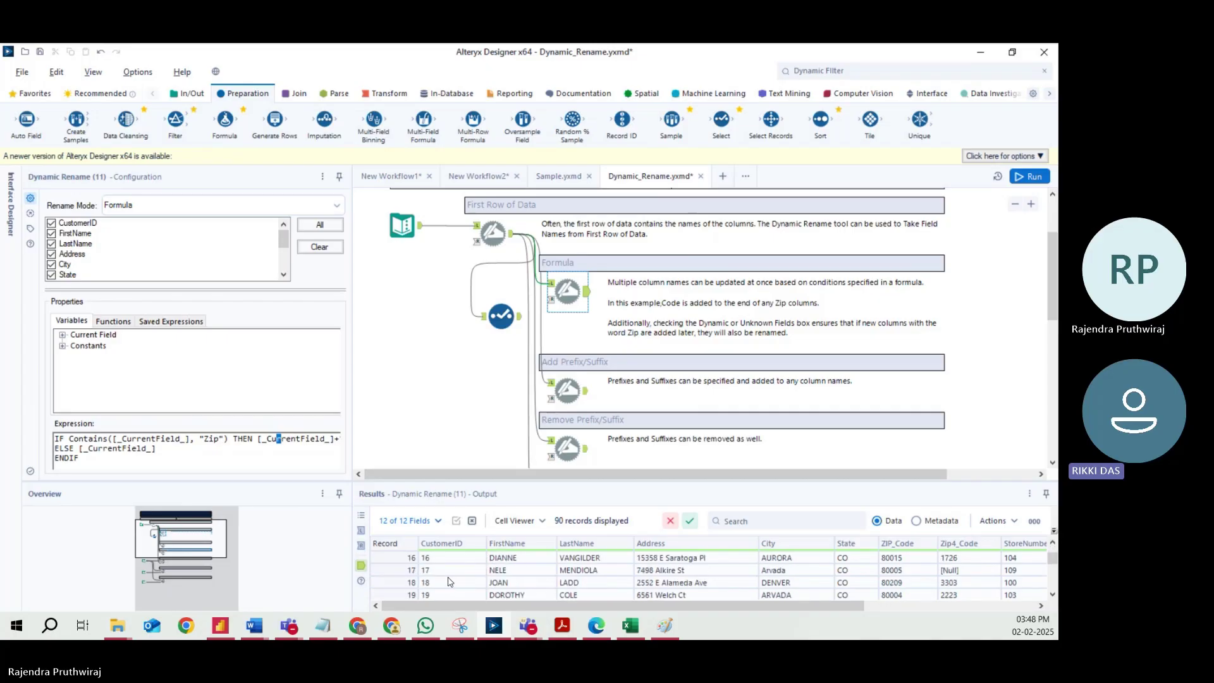
Check the output fields' names and types in the metadata view, and return to the data records.
{"action": "left_click", "coordinate": [917, 521]}
{"action": "scroll", "coordinate": [513, 589], "scroll_direction": "up", "scroll_amount": 1}
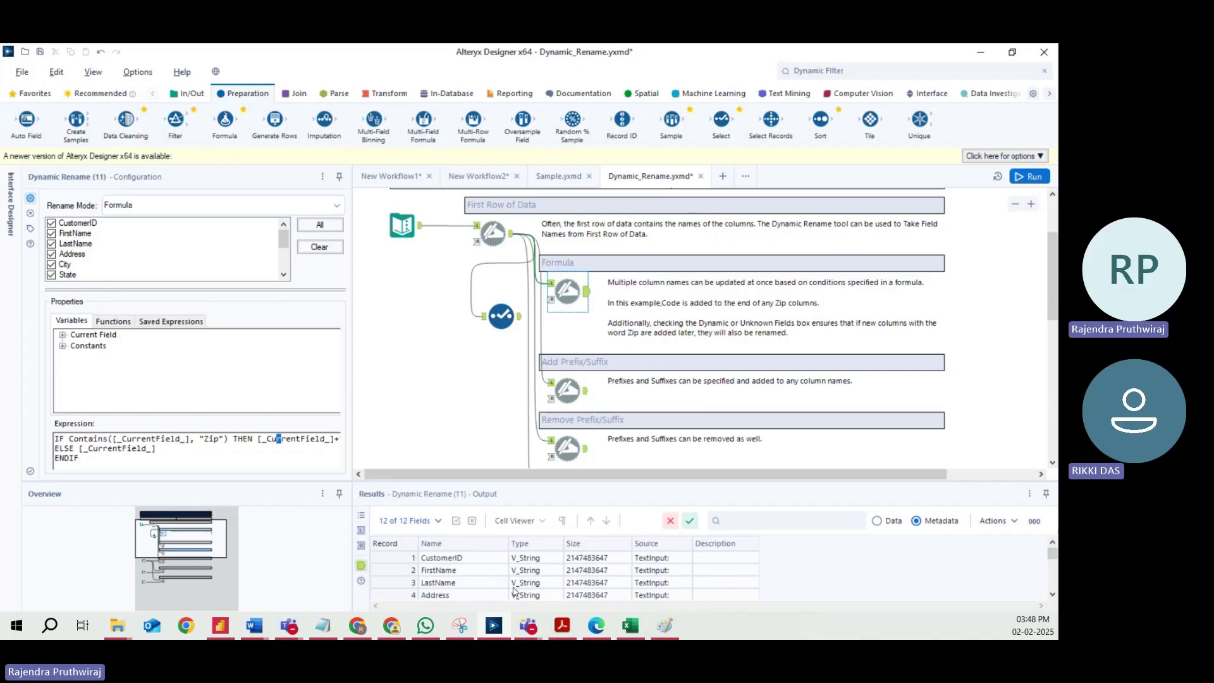
{"action": "left_click", "coordinate": [543, 557]}
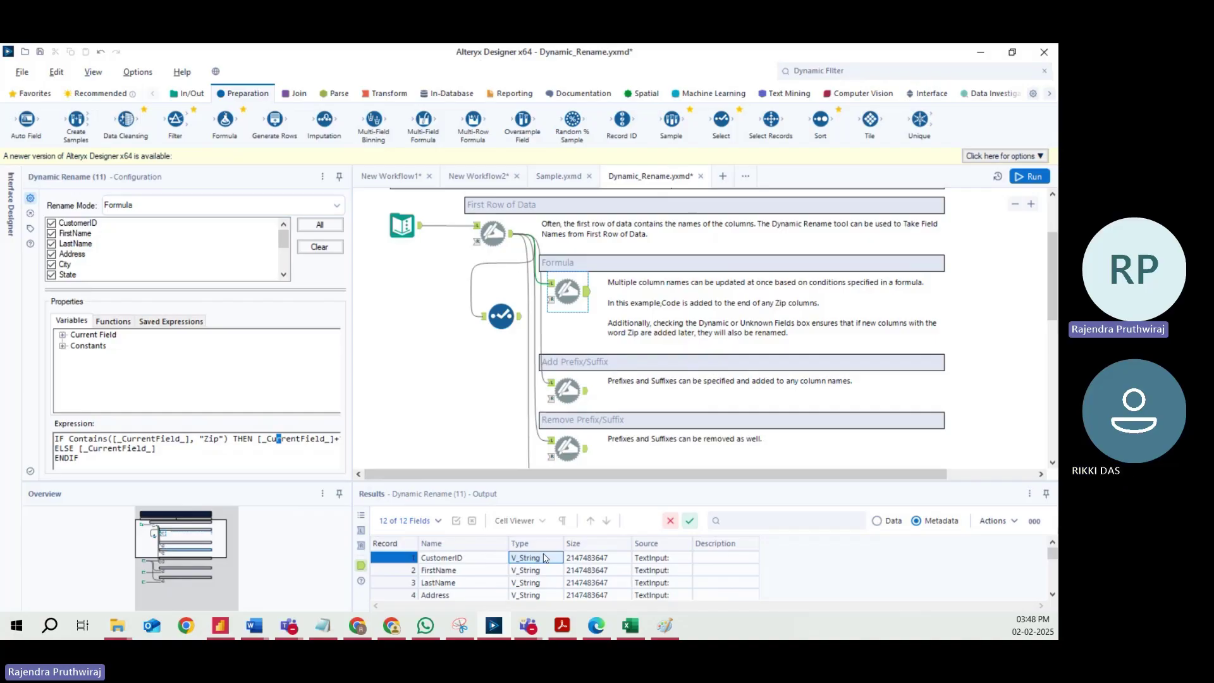
{"action": "left_click", "coordinate": [877, 522]}
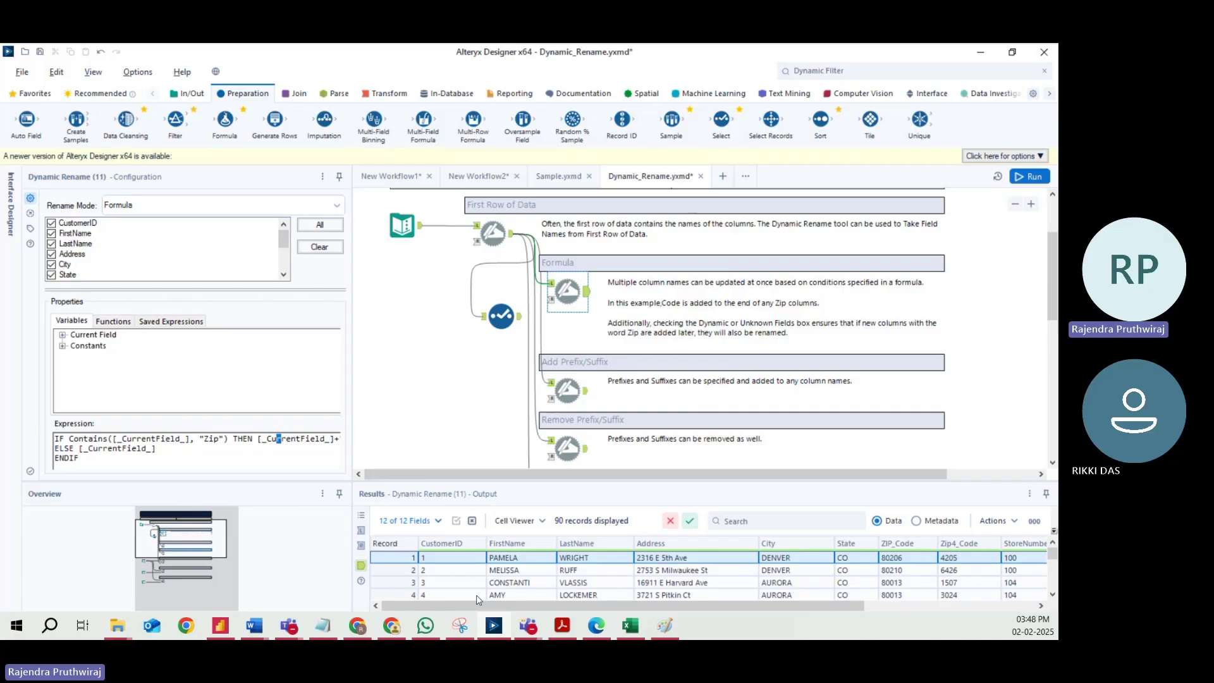
{"action": "left_click", "coordinate": [465, 558]}
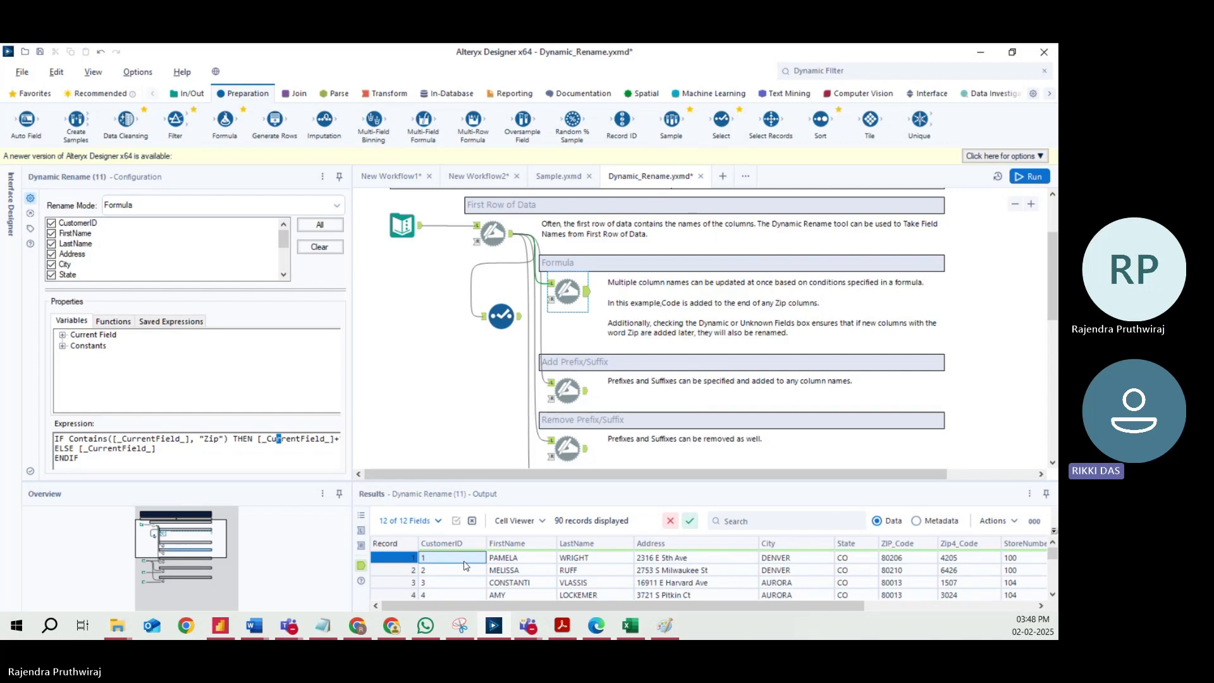
{"action": "scroll", "coordinate": [465, 564], "scroll_direction": "down", "scroll_amount": 1}
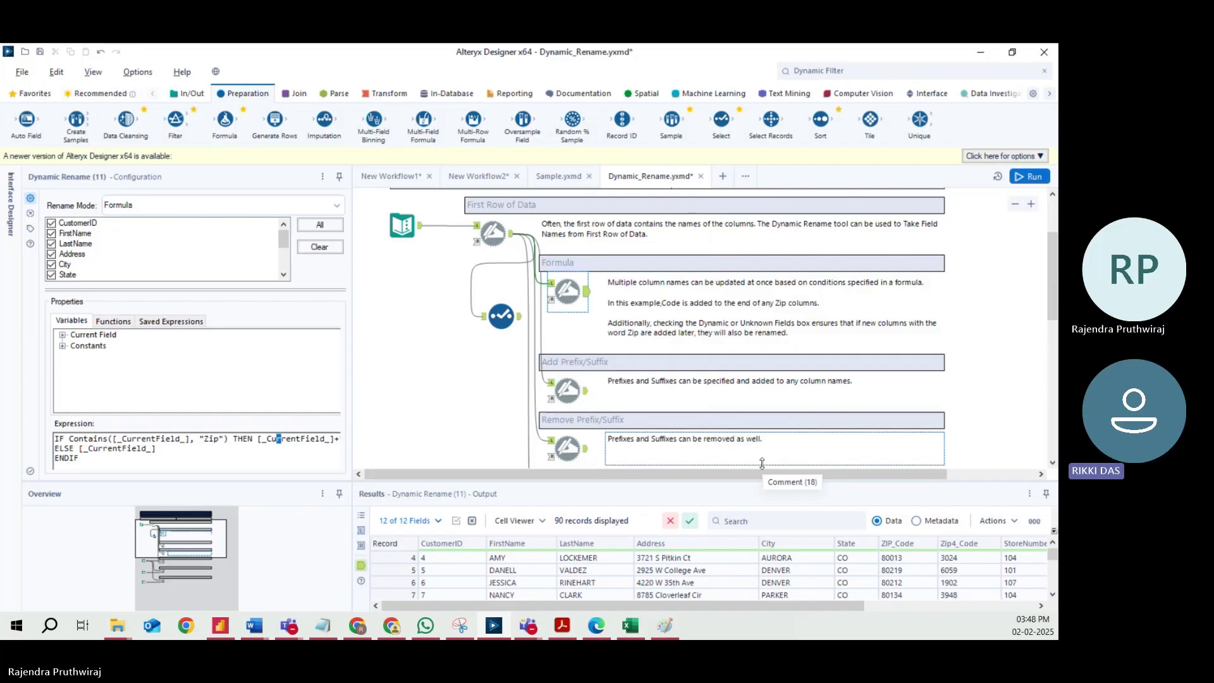
Inspect the Add Prefix/Suffix example tool's rename mode, selected fields, added text and prefix or suffix choices.
{"action": "mouse_move", "coordinate": [1049, 268]}
{"action": "left_mouse_down"}
{"action": "mouse_move", "coordinate": [1049, 296]}
{"action": "mouse_move", "coordinate": [1052, 269]}
{"action": "left_mouse_up"}
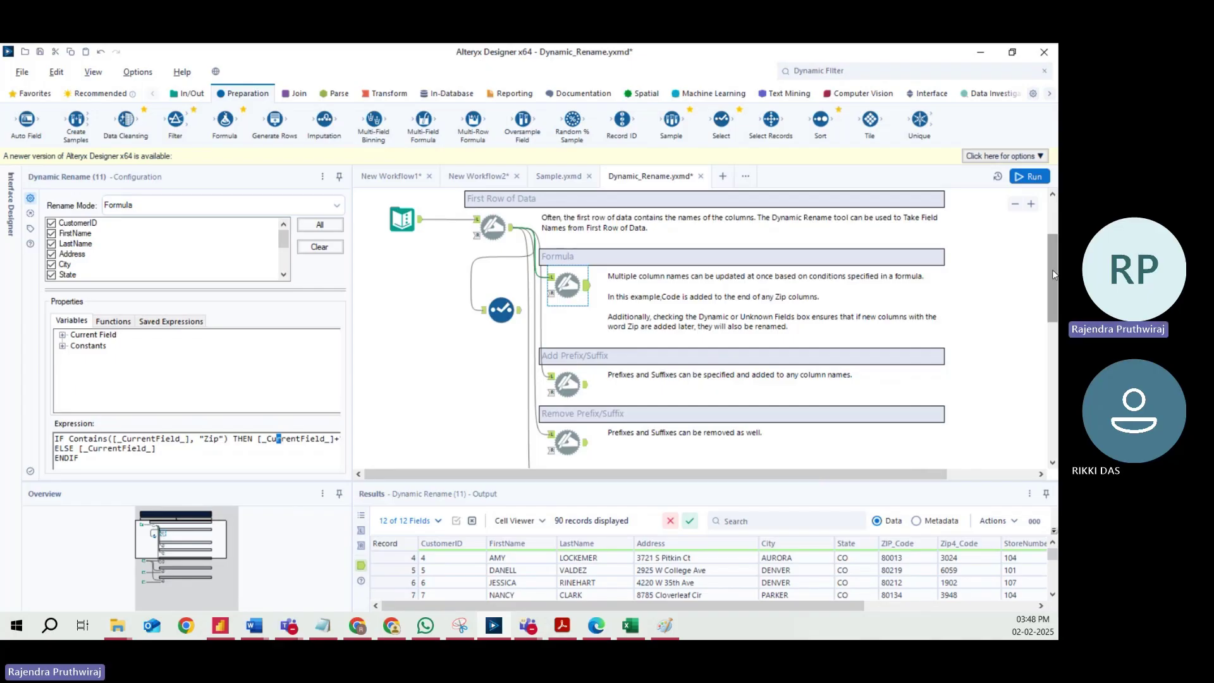
{"action": "left_click", "coordinate": [571, 386]}
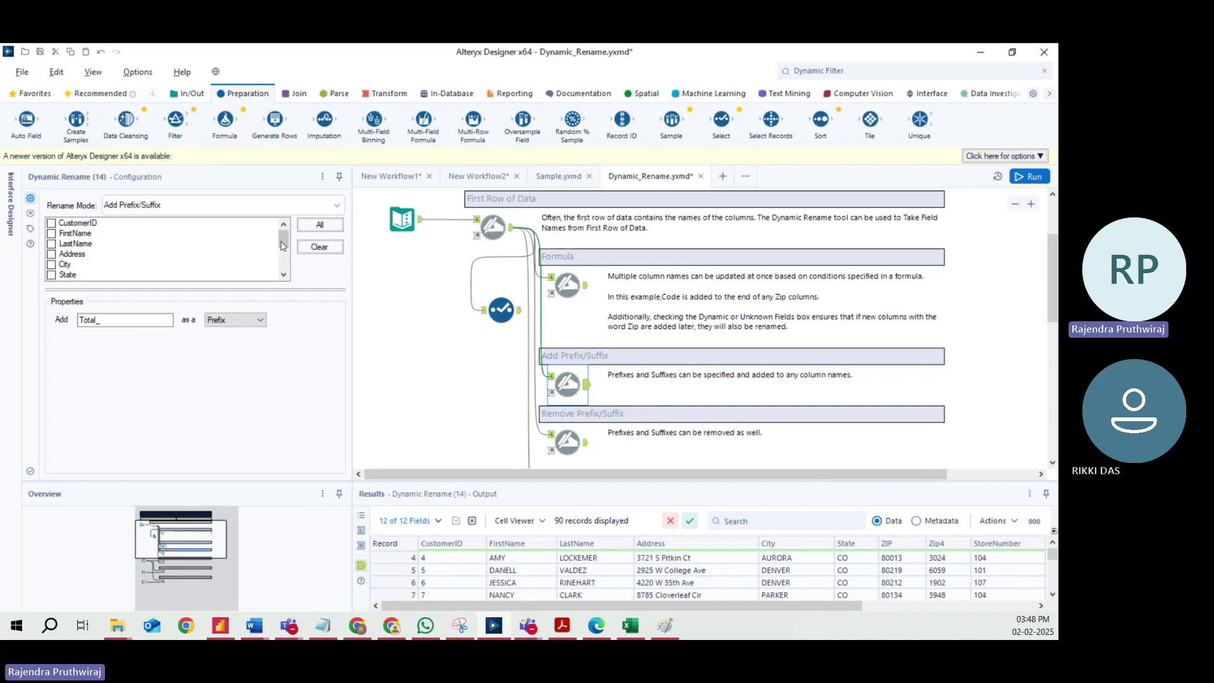
{"action": "left_click_drag", "start_coordinate": [283, 242], "coordinate": [282, 269]}
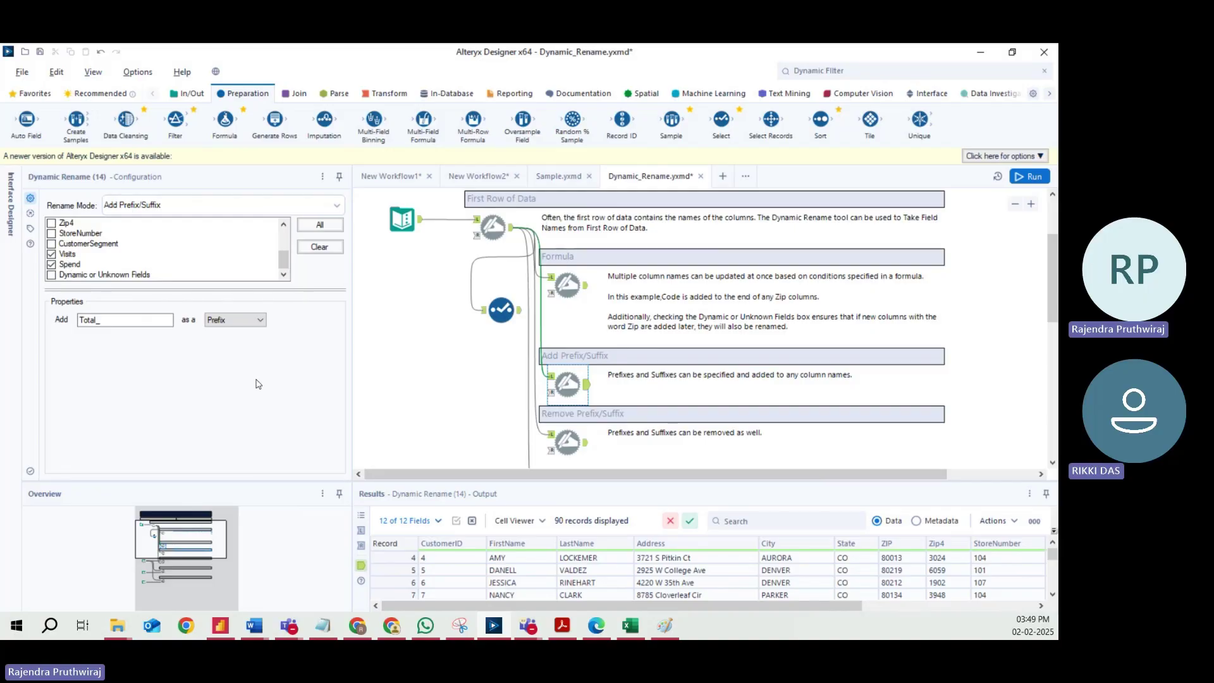
{"action": "left_click_drag", "start_coordinate": [82, 320], "coordinate": [179, 328]}
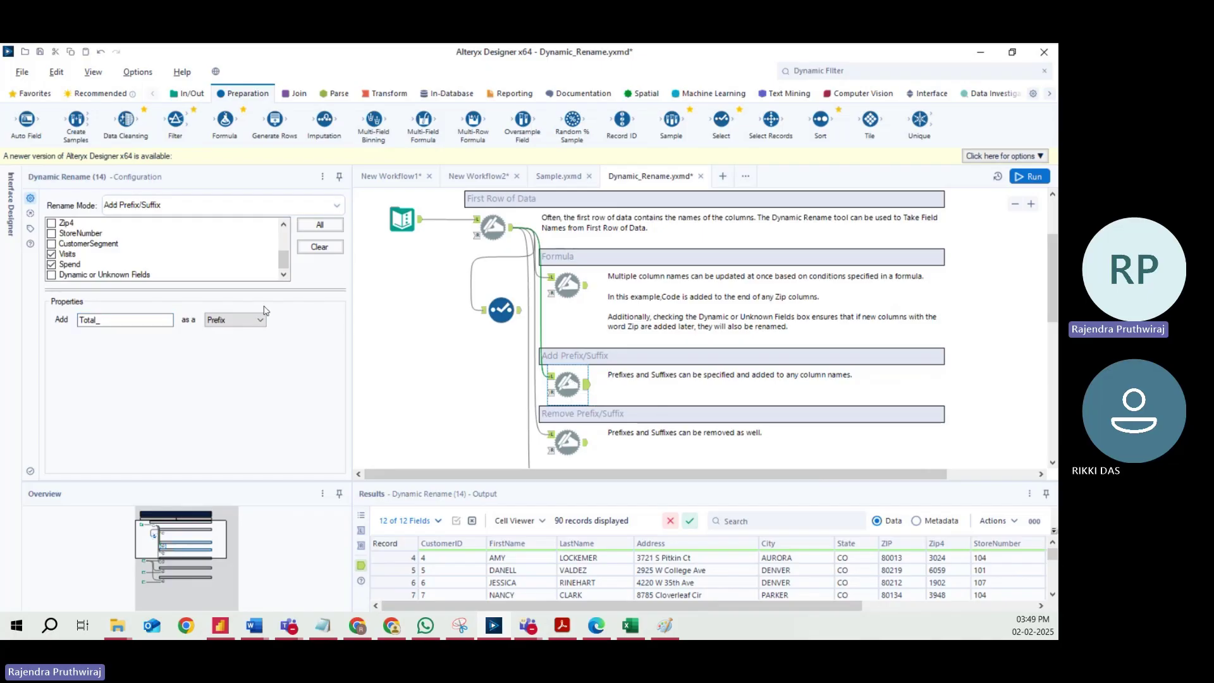
{"action": "left_click", "coordinate": [137, 207]}
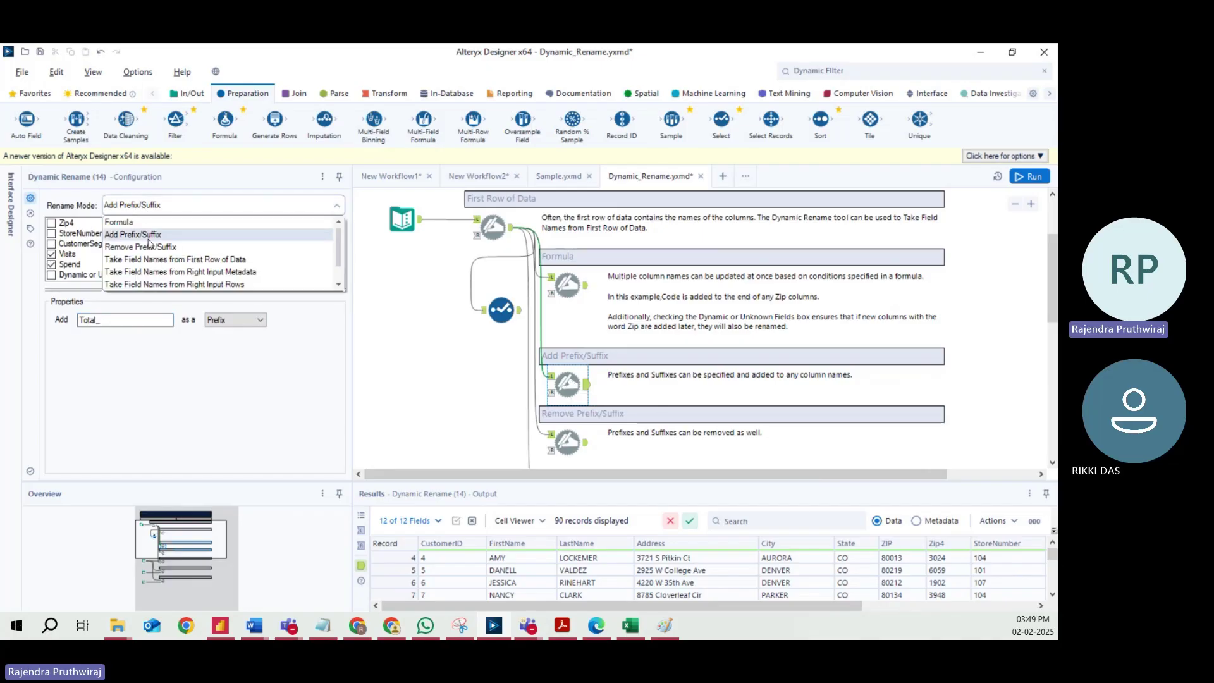
{"action": "left_click", "coordinate": [149, 237]}
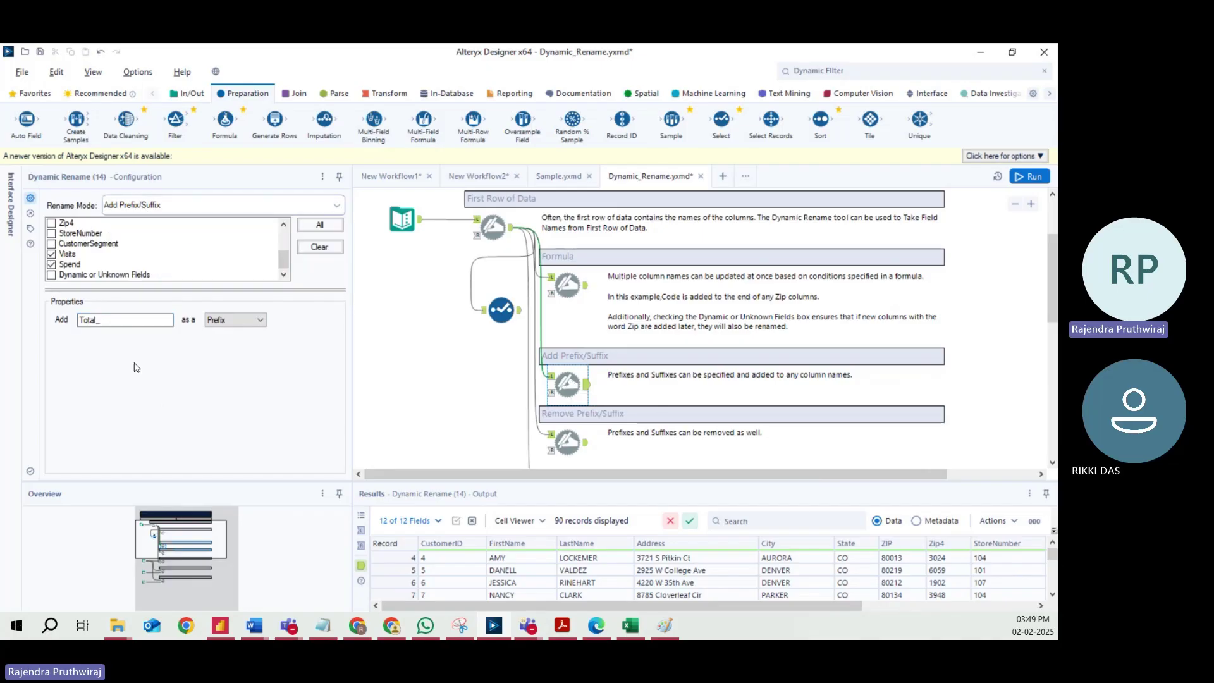
{"action": "left_click", "coordinate": [52, 265]}
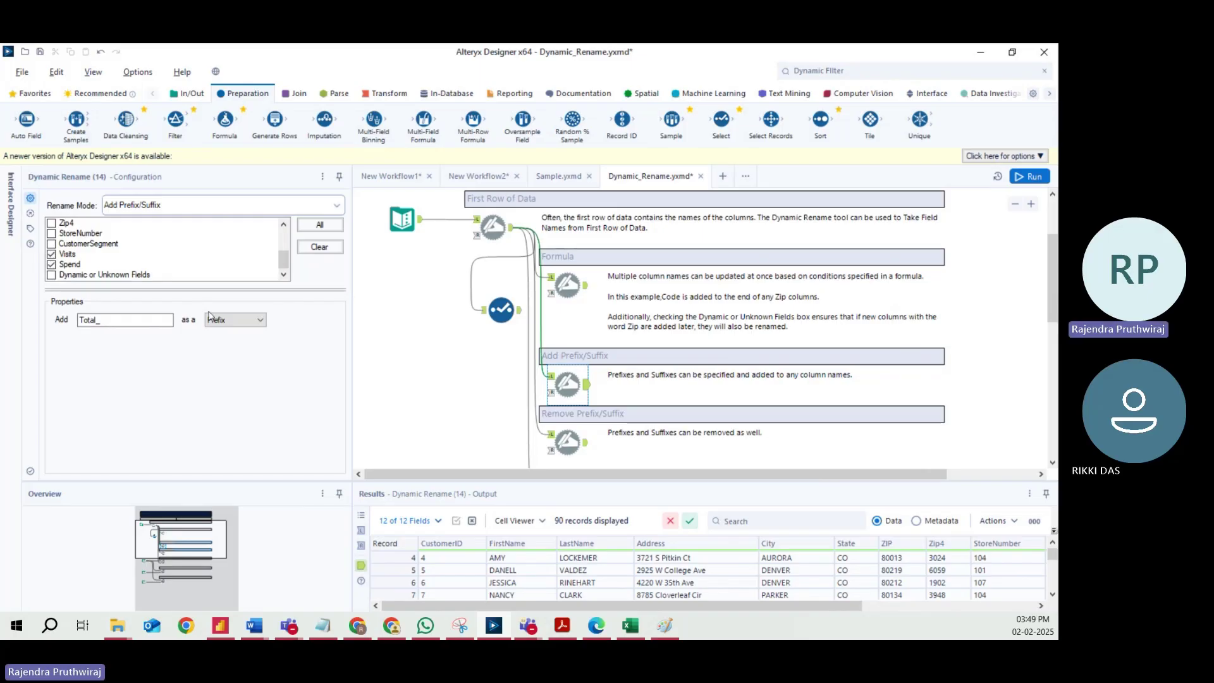
{"action": "left_click", "coordinate": [240, 320]}
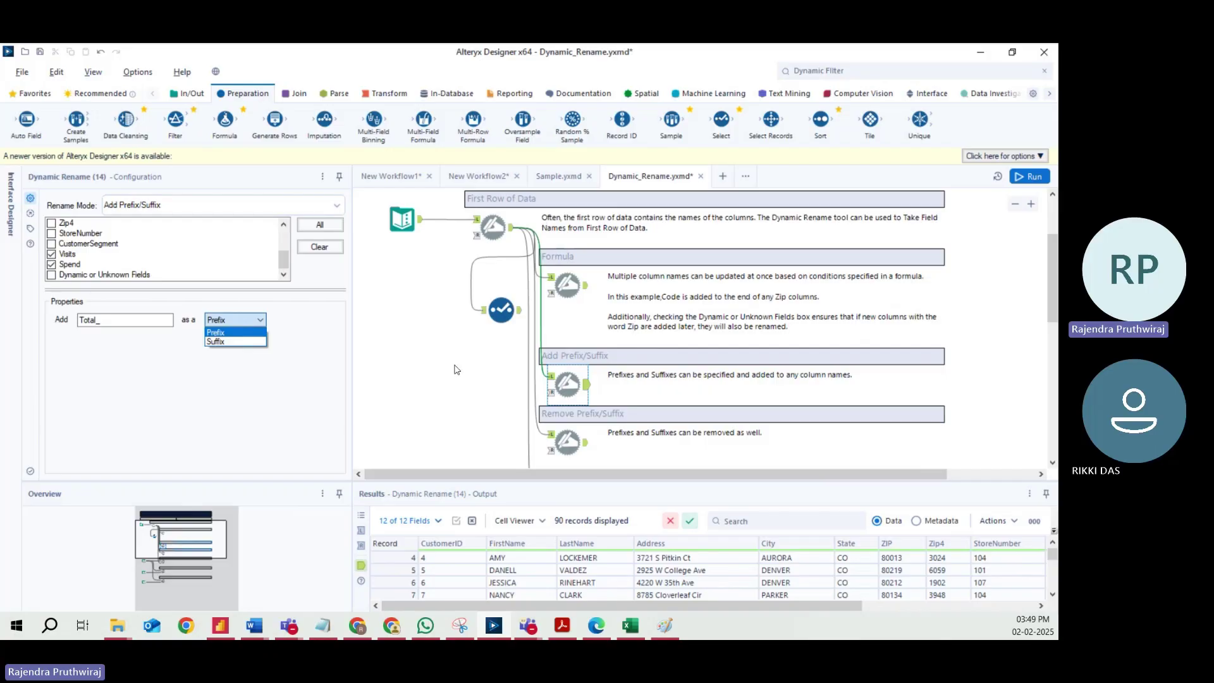
{"action": "left_click", "coordinate": [555, 609]}
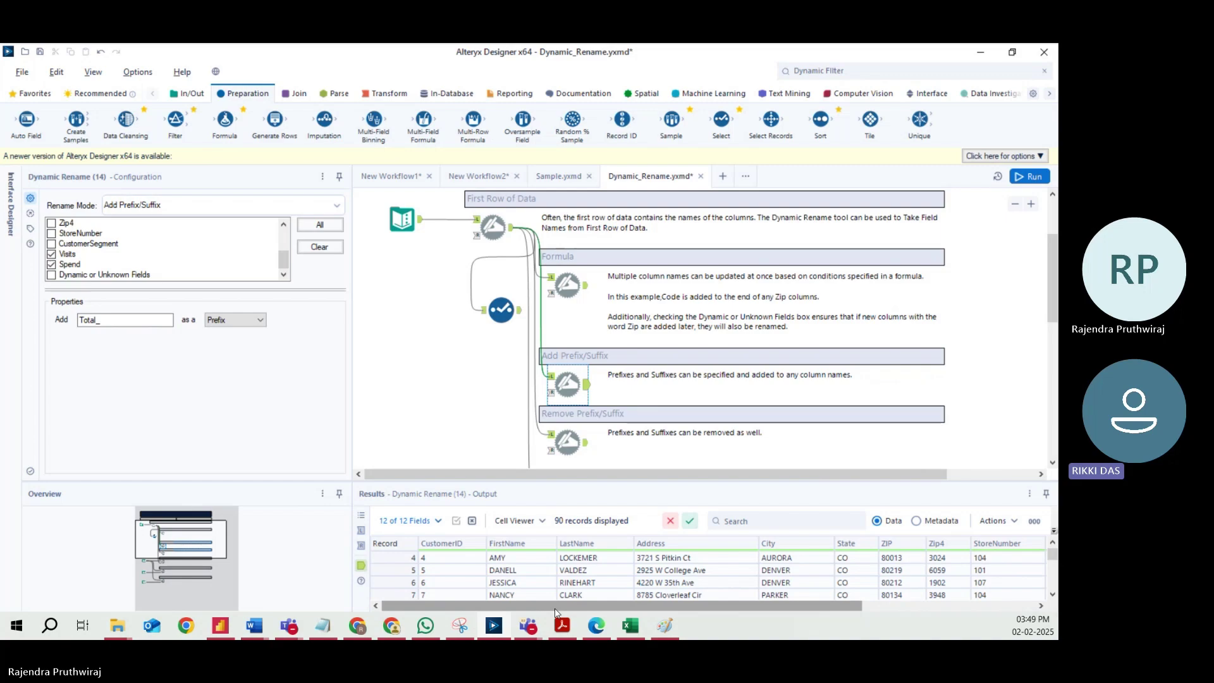
Add a Dynamic Rename tool connected to the First Row of Data tool's output, with rename mode Add Prefix/Suffix.
{"action": "left_click", "coordinate": [831, 70]}
{"action": "left_click_drag", "start_coordinate": [844, 162], "coordinate": [480, 403]}
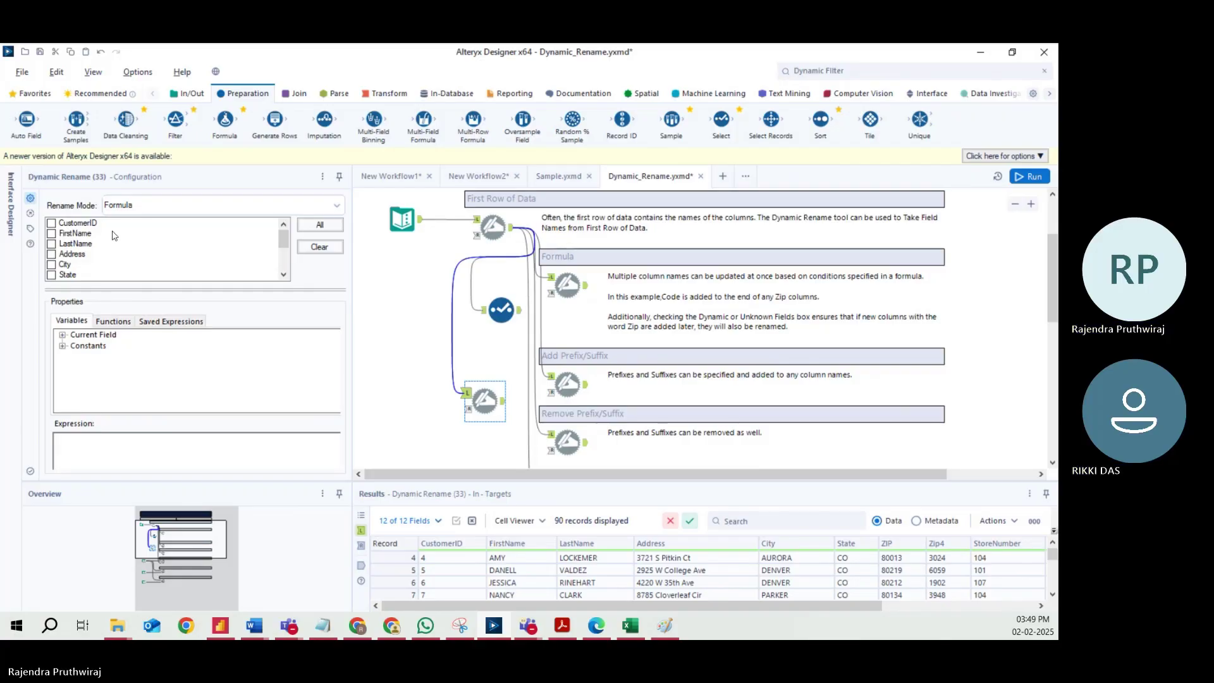
{"action": "left_click", "coordinate": [157, 209]}
{"action": "left_click", "coordinate": [155, 234]}
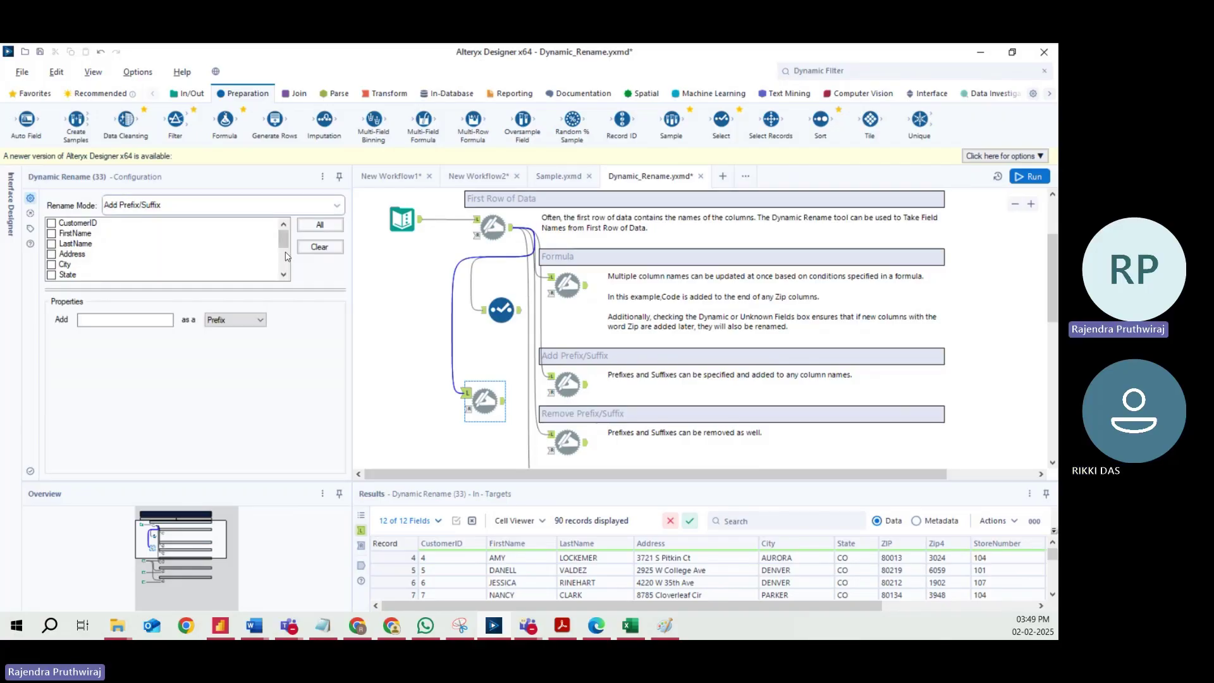
Select the Visits and Spend fields in the new Dynamic Rename tool and add "Total-" as their prefix, keeping the Add Prefix/Suffix mode.
{"action": "scroll", "coordinate": [287, 250], "scroll_direction": "down", "scroll_amount": 1}
{"action": "scroll", "coordinate": [286, 251], "scroll_direction": "down", "scroll_amount": 2}
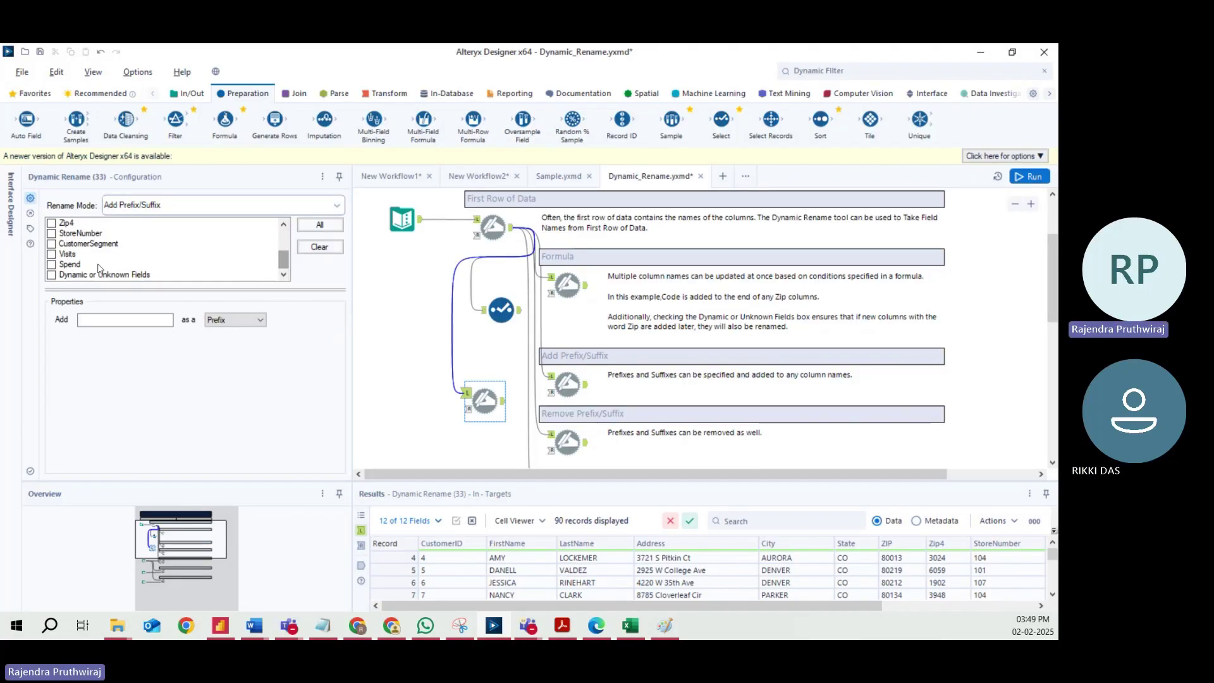
{"action": "left_click", "coordinate": [70, 259]}
{"action": "left_click", "coordinate": [71, 264]}
{"action": "left_click", "coordinate": [158, 319]}
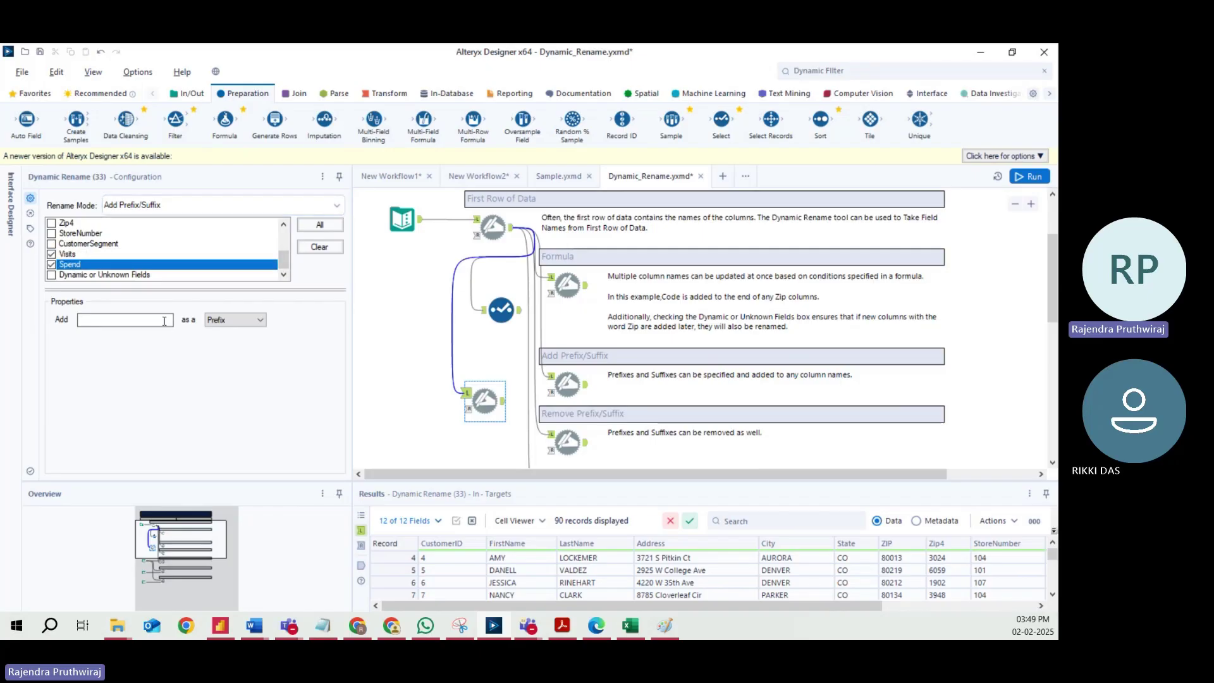
{"action": "type", "text": "Total-"}
{"action": "left_click", "coordinate": [223, 214]}
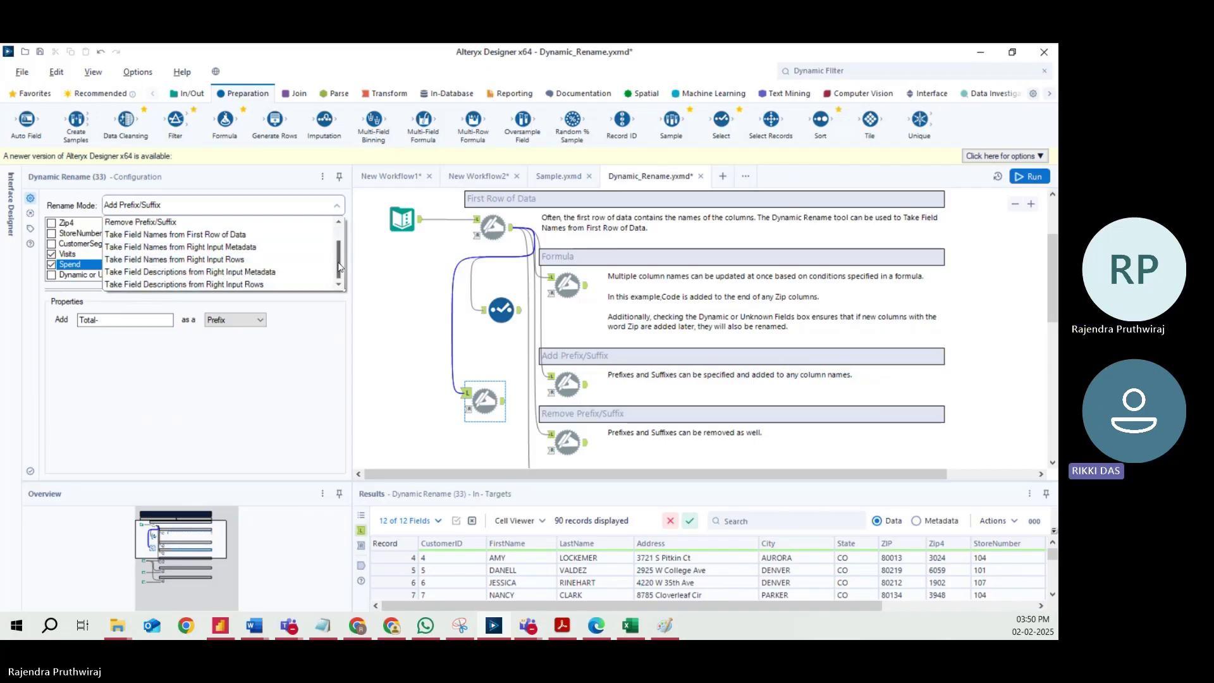
{"action": "left_click", "coordinate": [151, 205]}
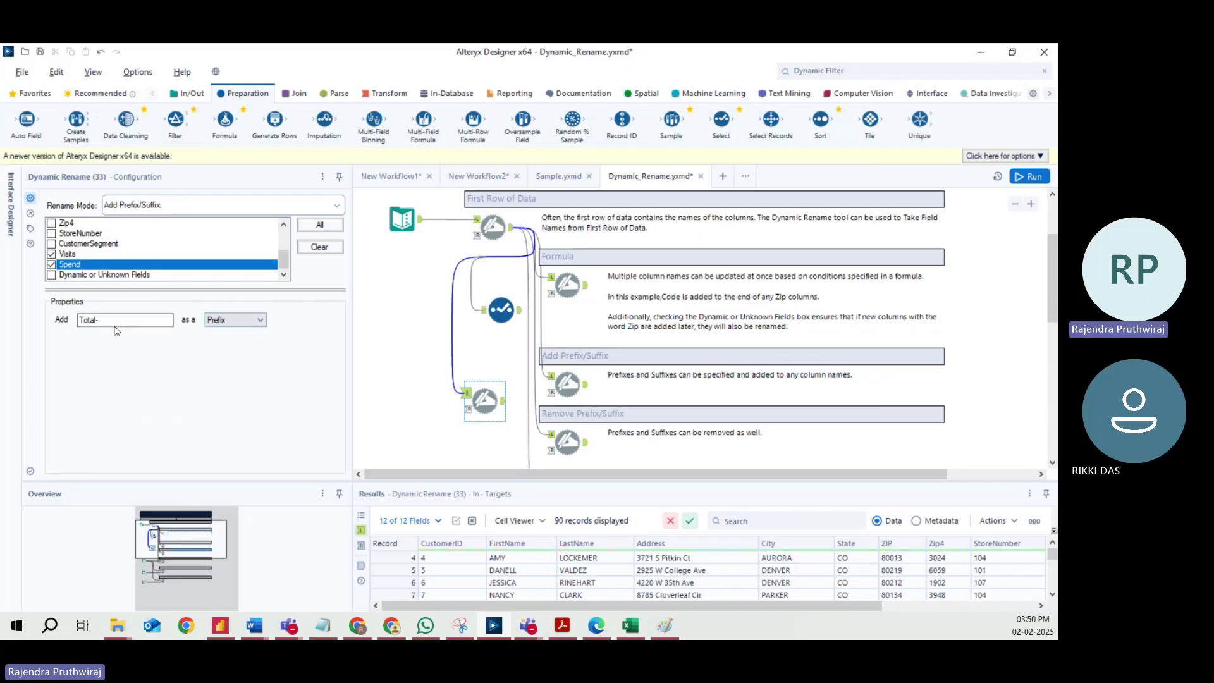
Inspect the Remove Prefix/Suffix example tool's rename mode, selected fields, removed text and suffix setting.
{"action": "left_click_drag", "start_coordinate": [1055, 267], "coordinate": [1055, 296]}
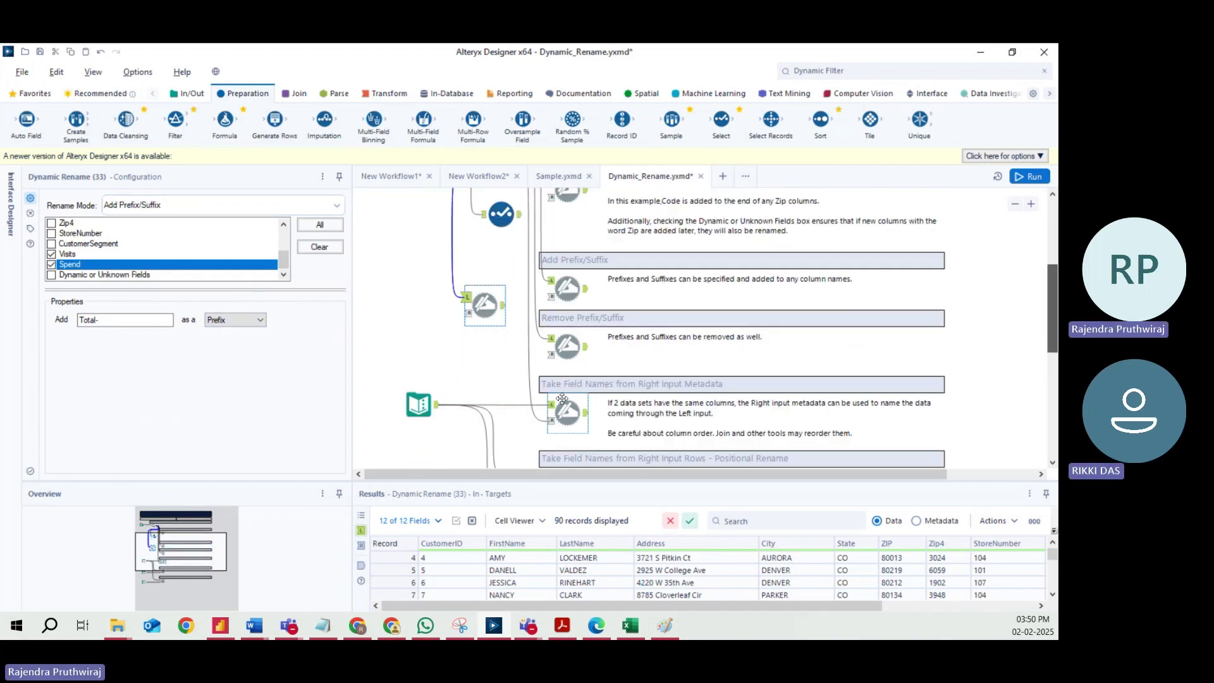
{"action": "left_click", "coordinate": [567, 352]}
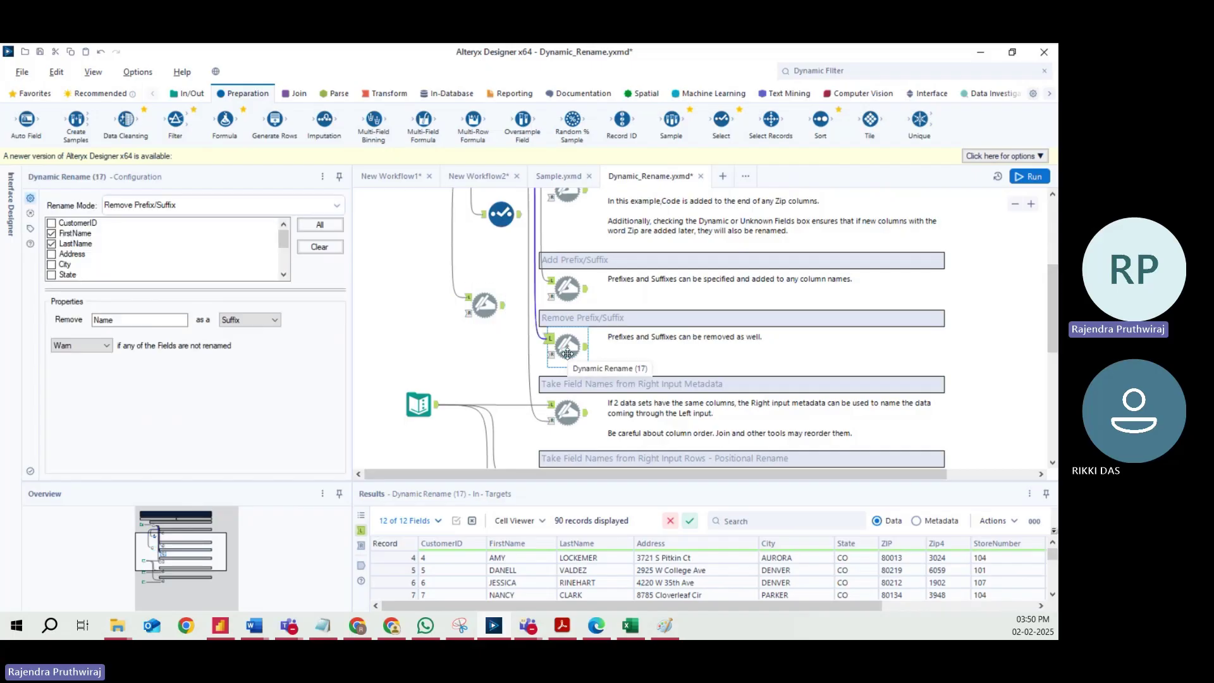
{"action": "left_click", "coordinate": [148, 205]}
{"action": "left_click", "coordinate": [145, 247]}
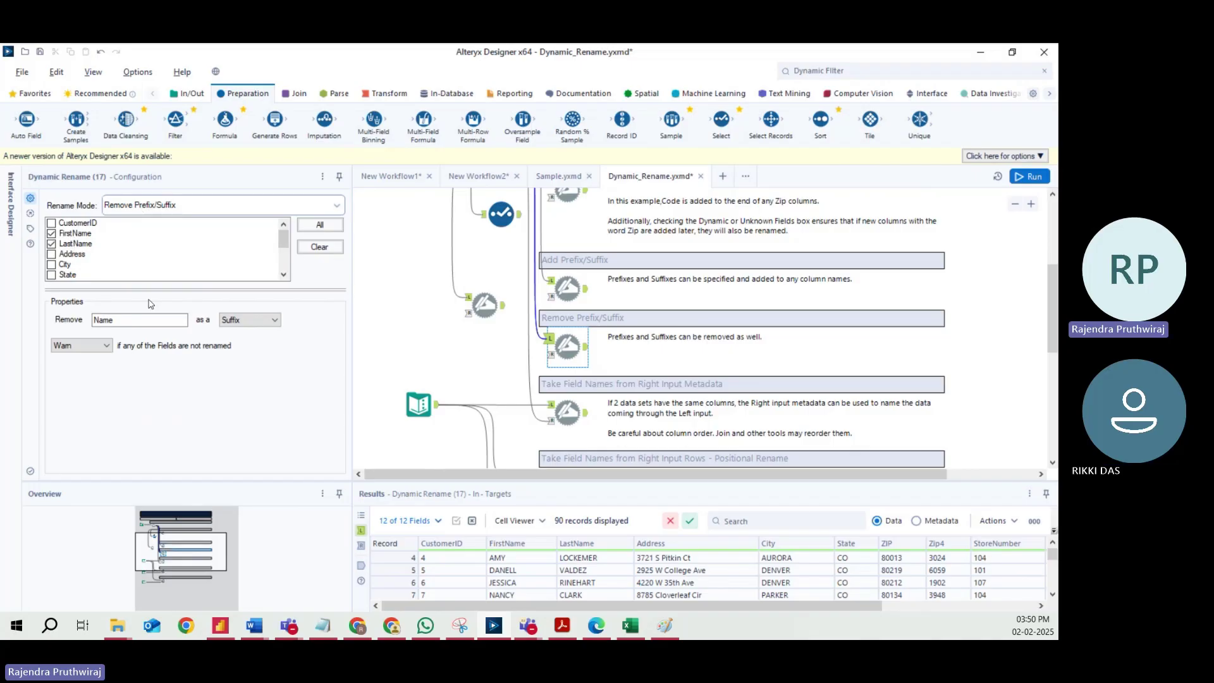
{"action": "left_click", "coordinate": [109, 321]}
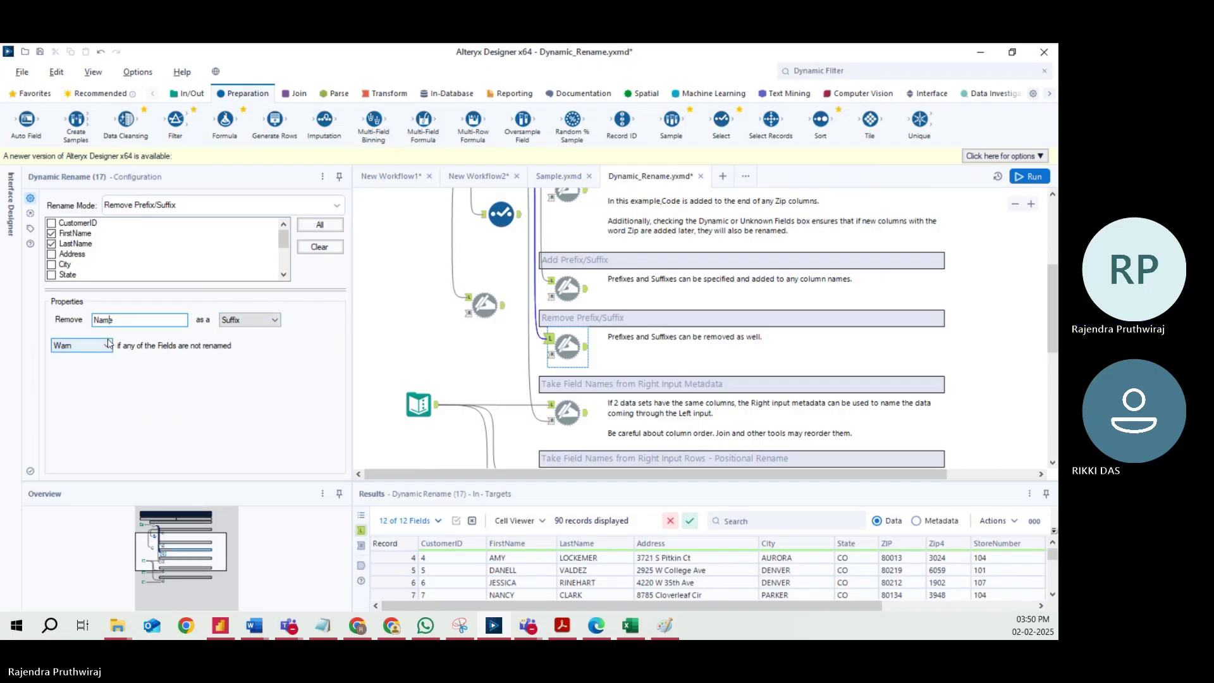
Run the workflow and review the Remove Prefix/Suffix tool's output records.
{"action": "left_click", "coordinate": [1033, 179]}
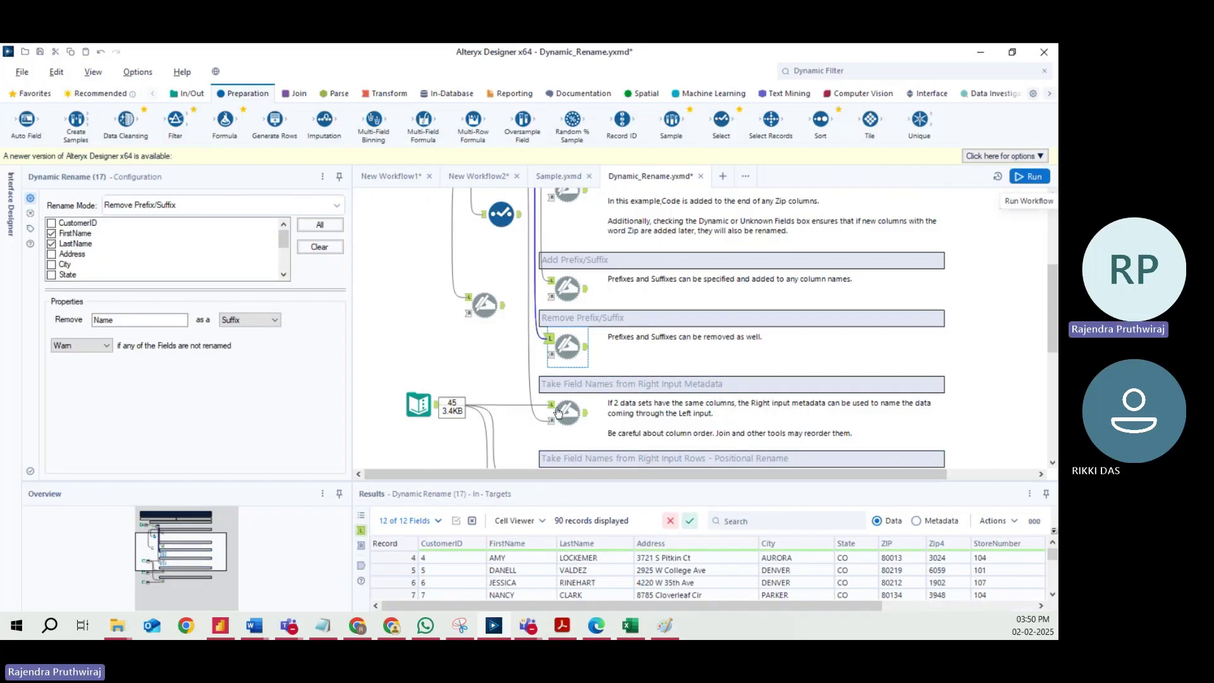
{"action": "left_click", "coordinate": [587, 348]}
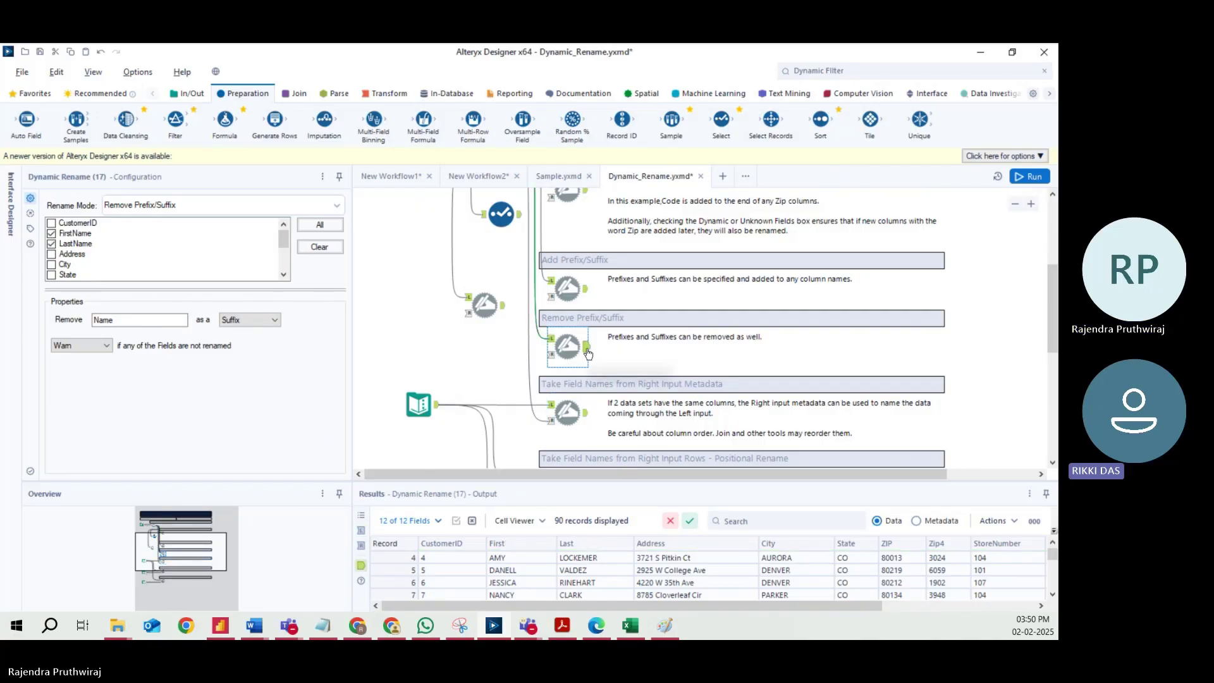
{"action": "scroll", "coordinate": [537, 581], "scroll_direction": "down", "scroll_amount": 8}
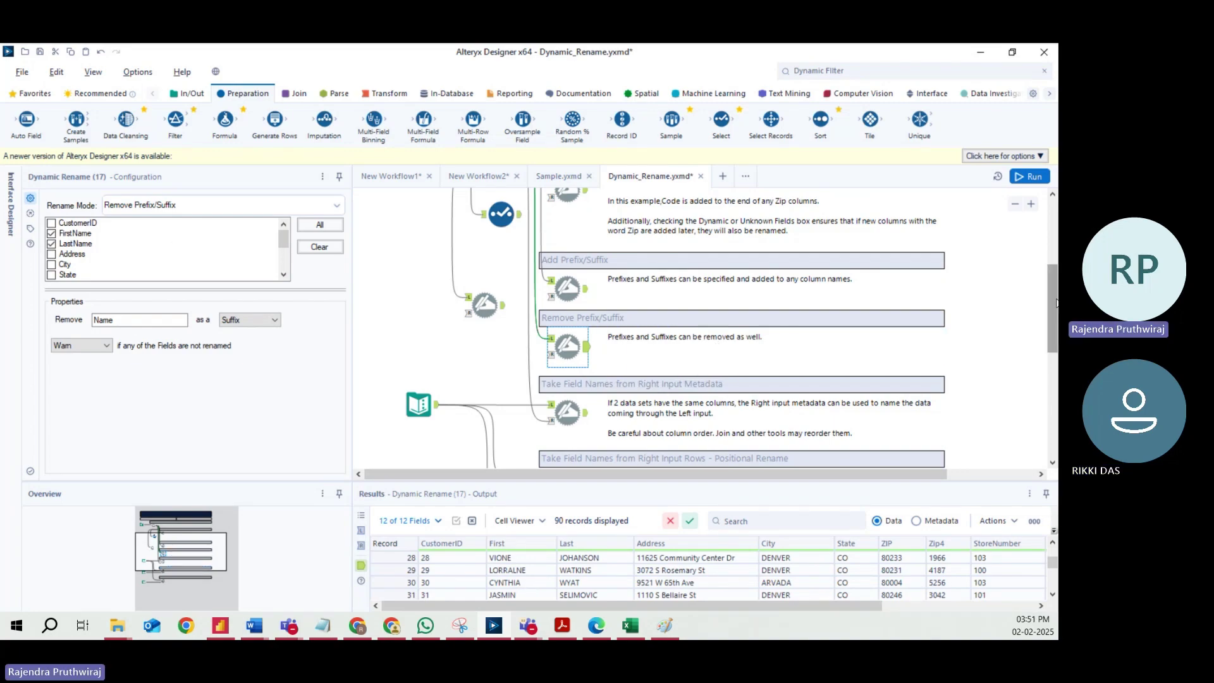
Inspect the Take Field Names from Right Input Metadata example's configuration and compare its left and right input records.
{"action": "mouse_move", "coordinate": [1056, 302]}
{"action": "left_mouse_down"}
{"action": "mouse_move", "coordinate": [1057, 338]}
{"action": "mouse_move", "coordinate": [1057, 288]}
{"action": "left_mouse_up"}
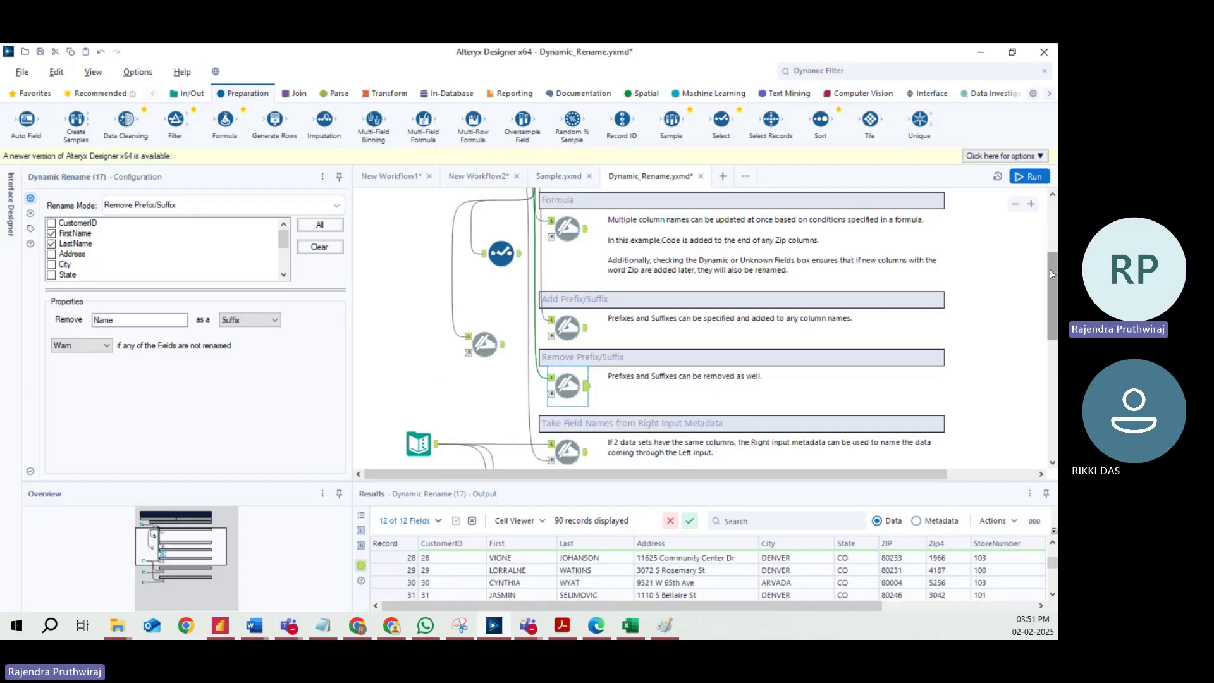
{"action": "scroll", "coordinate": [1052, 271], "scroll_direction": "down", "scroll_amount": 1}
{"action": "left_click_drag", "start_coordinate": [1052, 270], "coordinate": [1053, 305]}
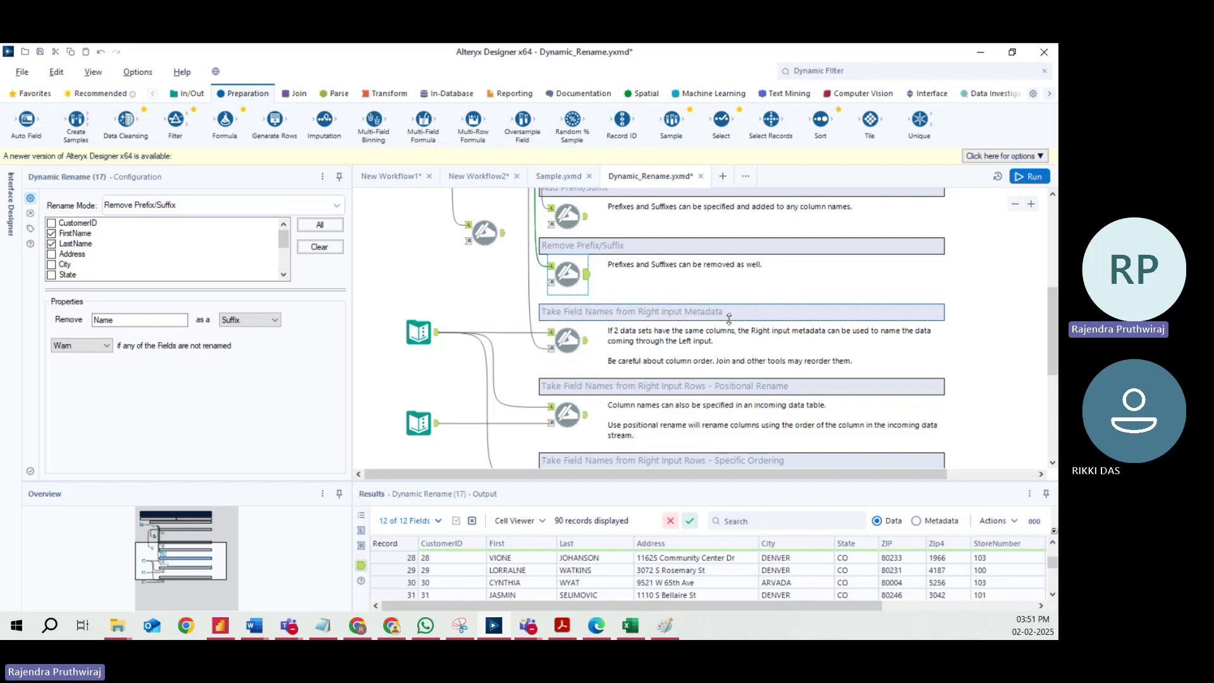
{"action": "left_click", "coordinate": [567, 340]}
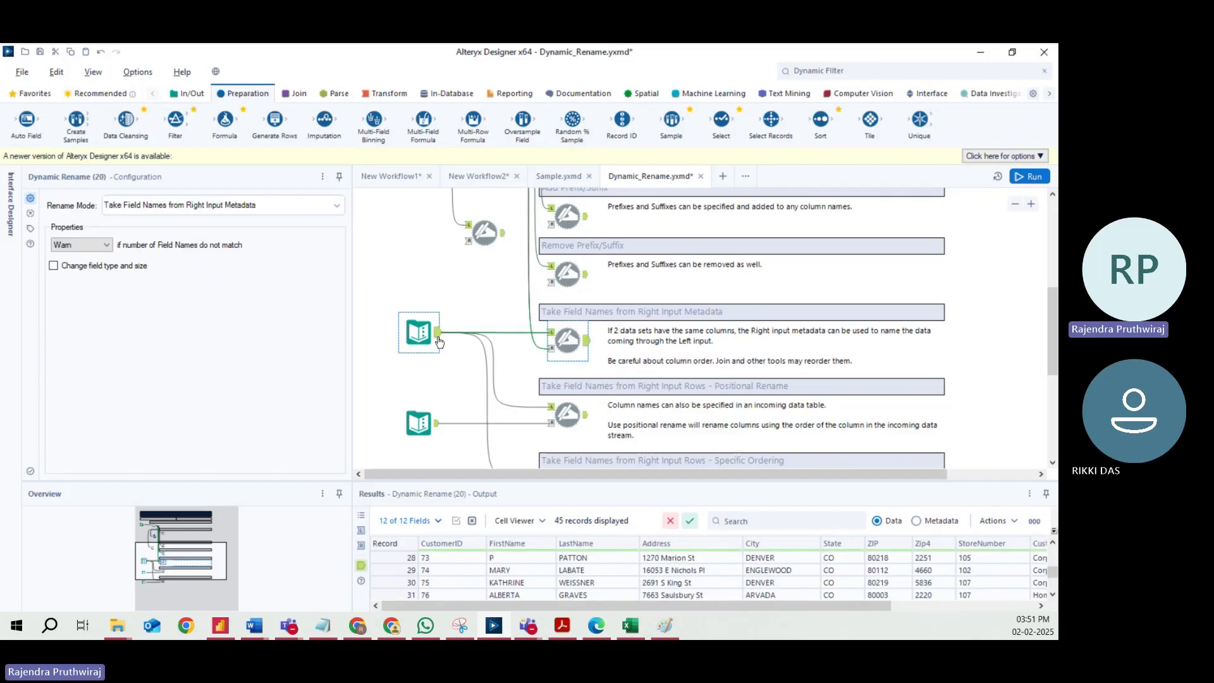
{"action": "left_click", "coordinate": [490, 331]}
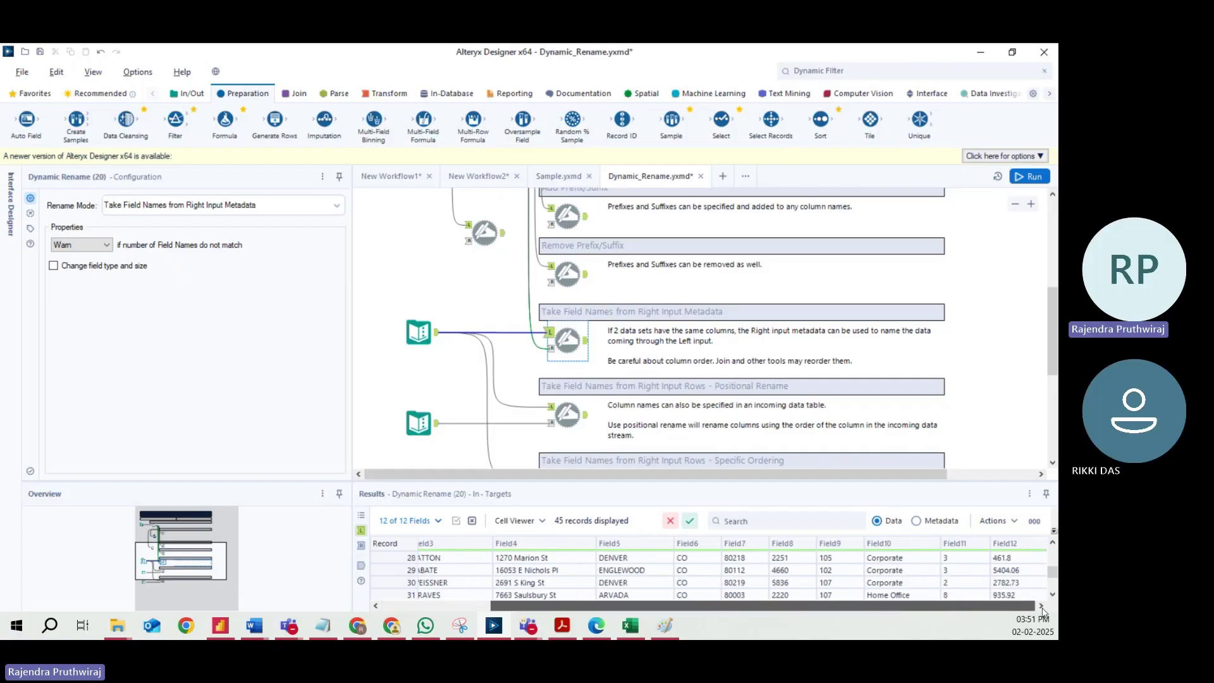
{"action": "left_click", "coordinate": [552, 351]}
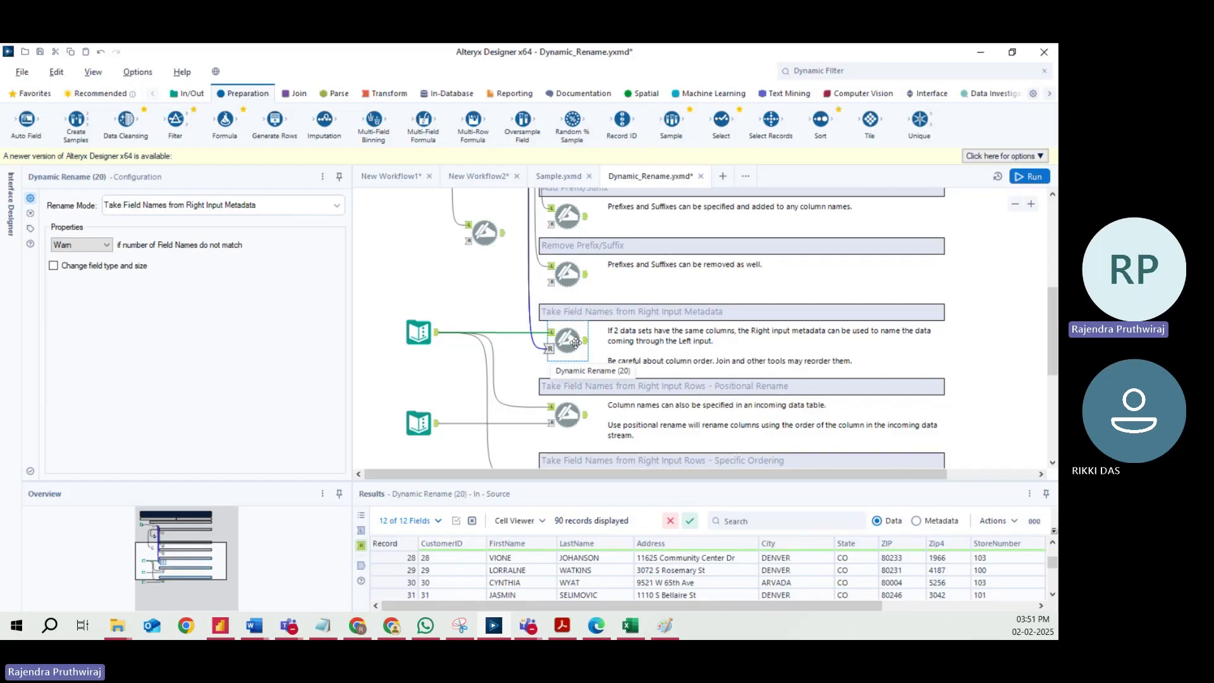
Rerun the workflow and review the field names and first records output by the Right Input Metadata tool.
{"action": "key", "text": "ctrl+r"}
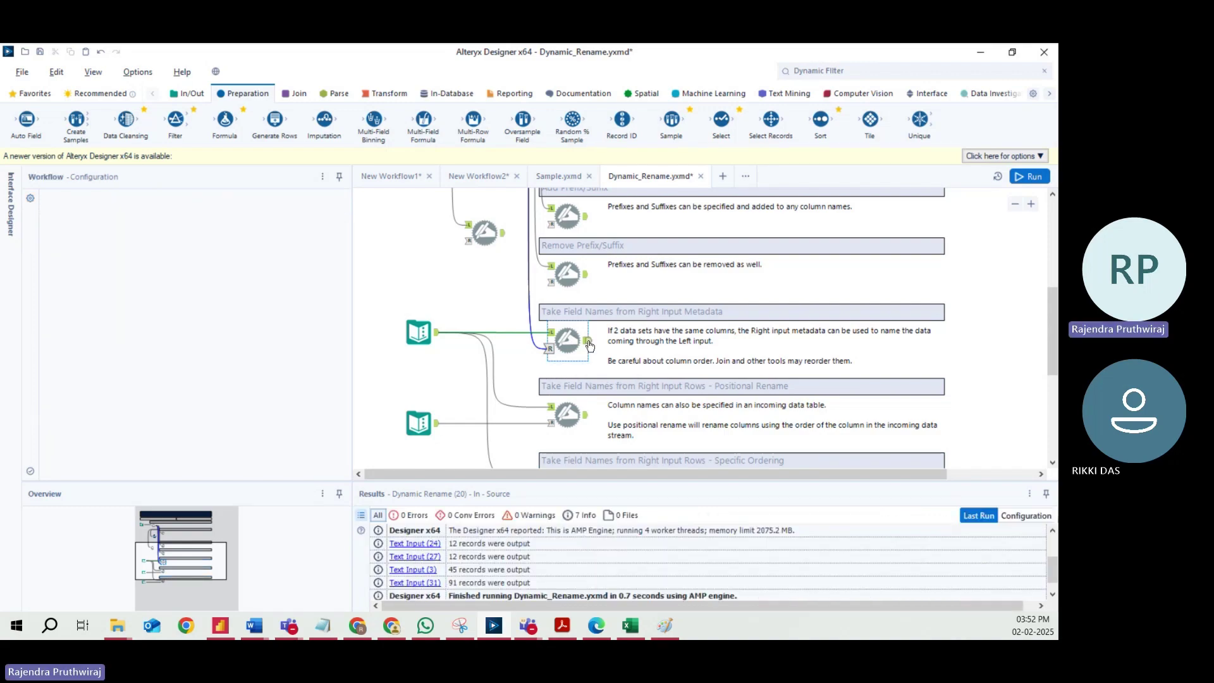
{"action": "left_click", "coordinate": [533, 371]}
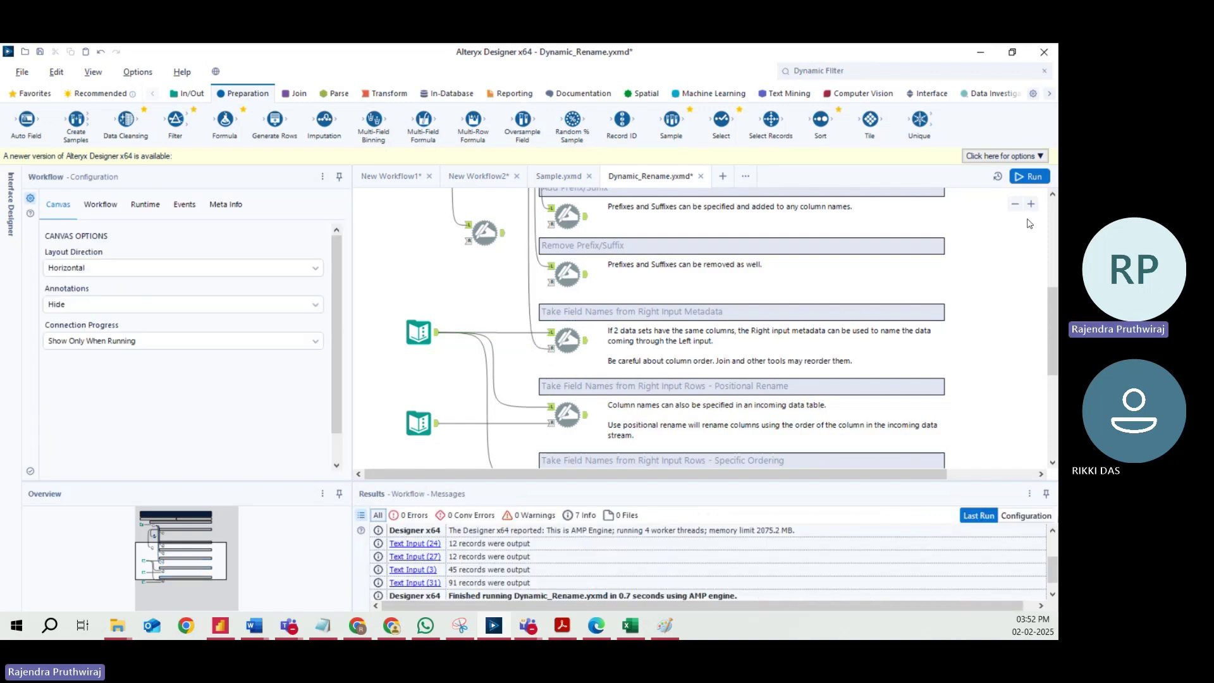
{"action": "left_click", "coordinate": [567, 340]}
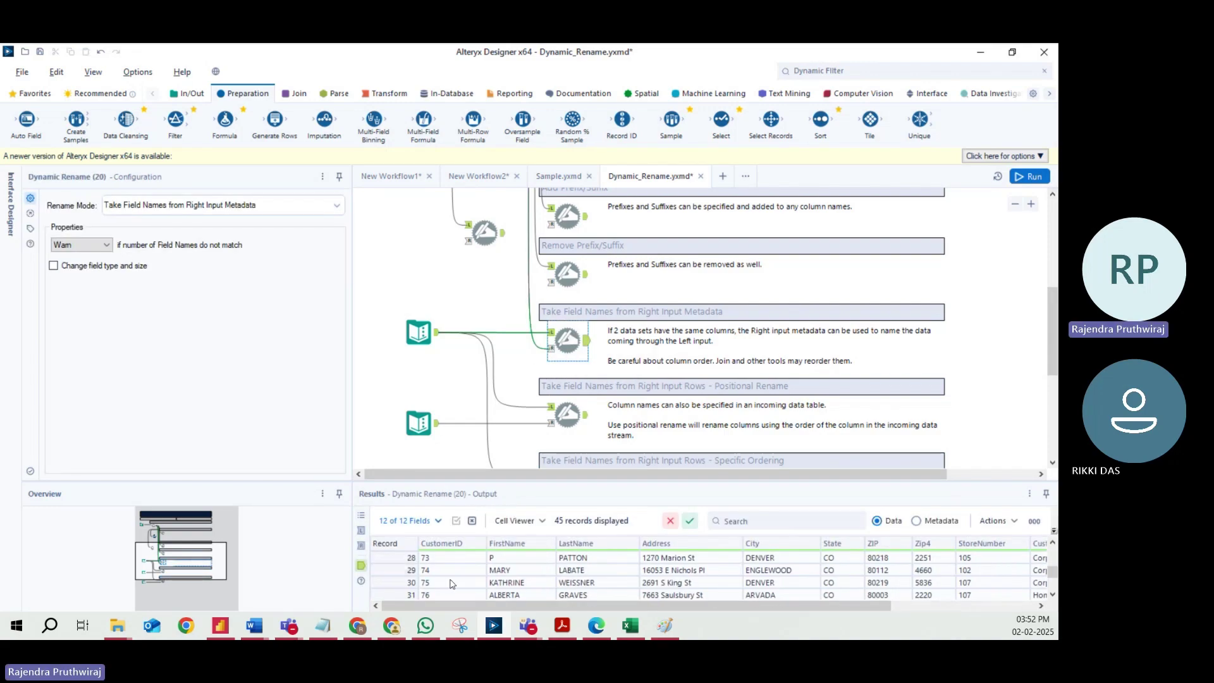
{"action": "scroll", "coordinate": [464, 569], "scroll_direction": "up", "scroll_amount": 9}
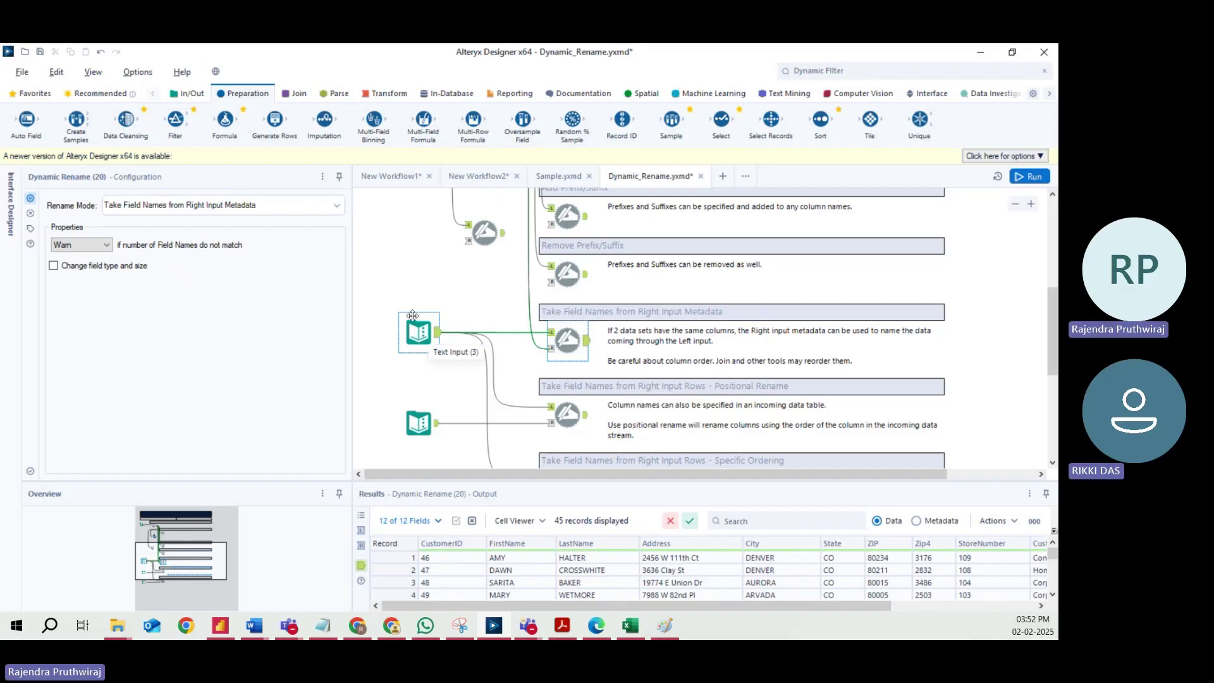
Disconnect the Right Input Metadata tool's right input, and examine all fields of the Text Input feeding its left input.
{"action": "left_click_drag", "start_coordinate": [550, 347], "coordinate": [540, 347]}
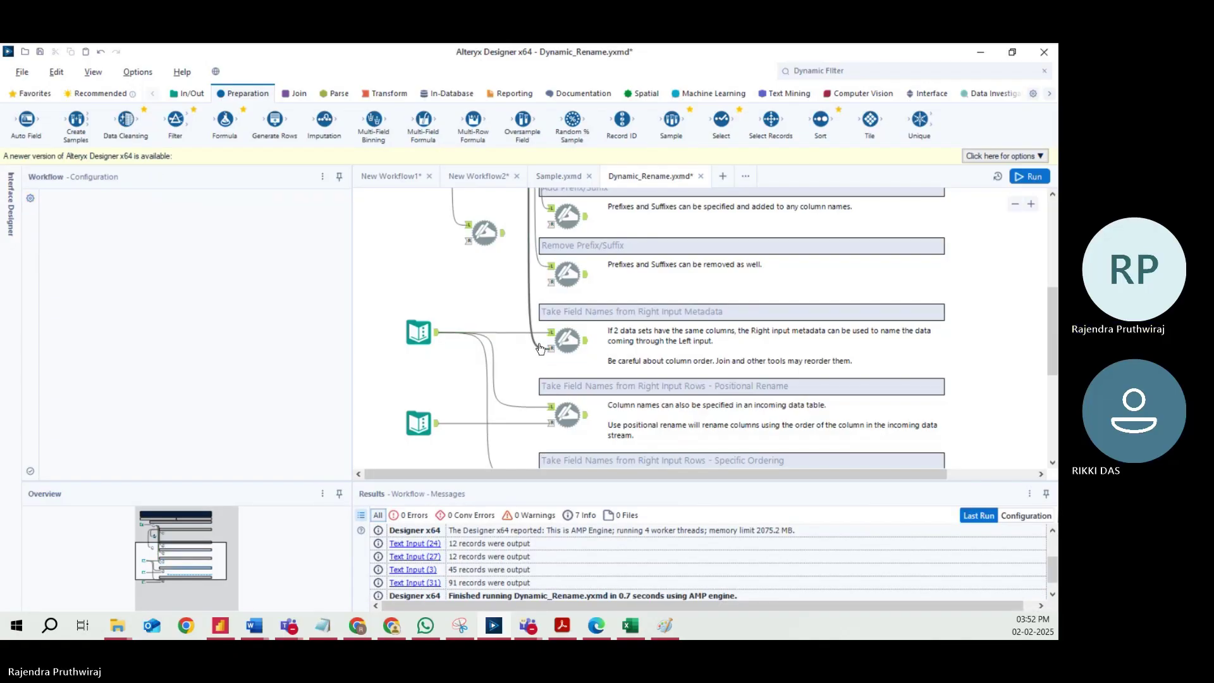
{"action": "left_click", "coordinate": [419, 333]}
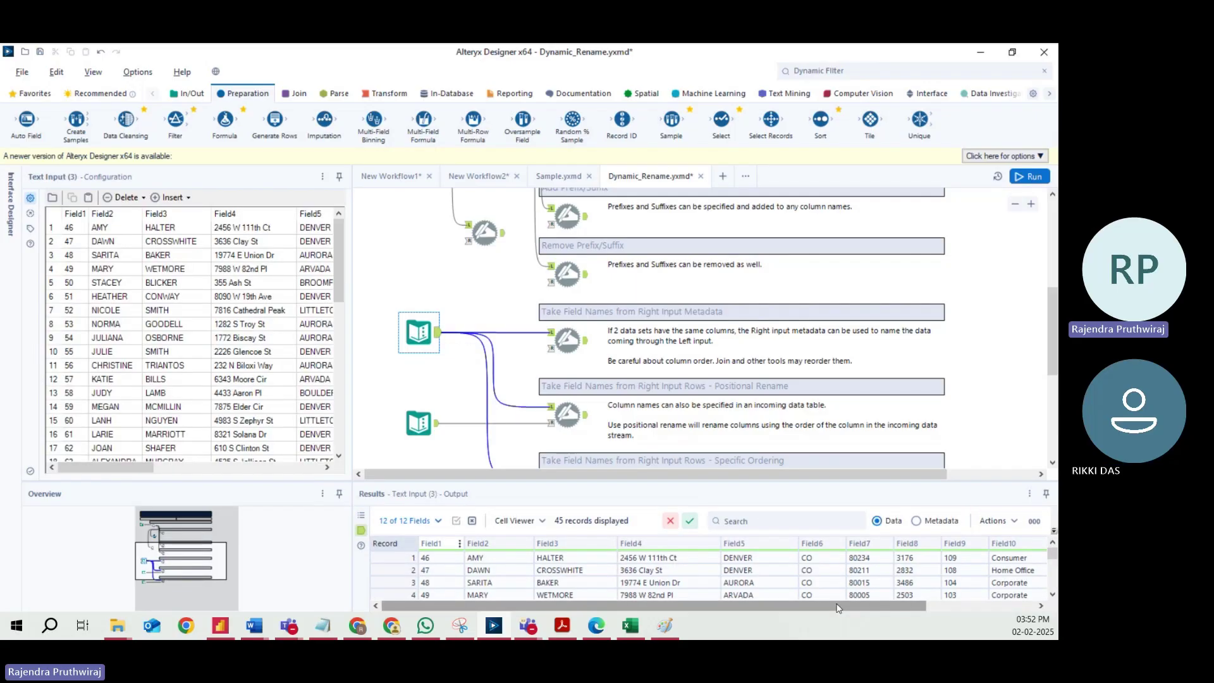
{"action": "left_click_drag", "start_coordinate": [838, 608], "coordinate": [948, 608]}
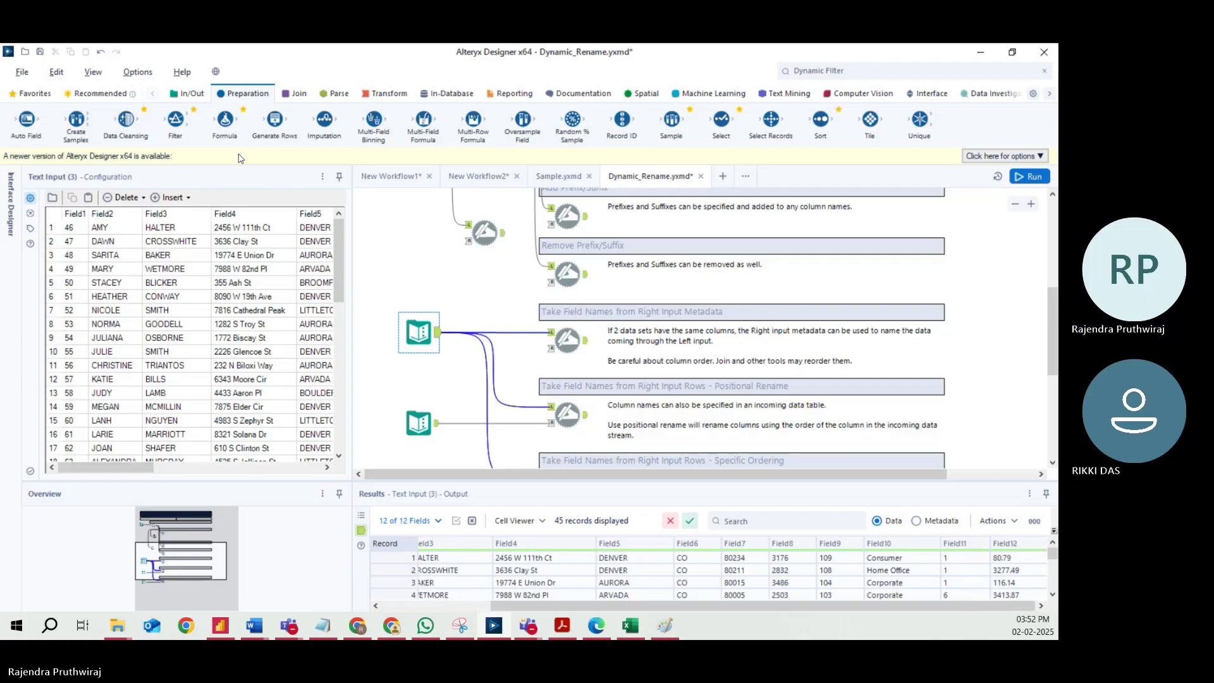
{"action": "scroll", "coordinate": [518, 607], "scroll_direction": "left", "scroll_amount": 5}
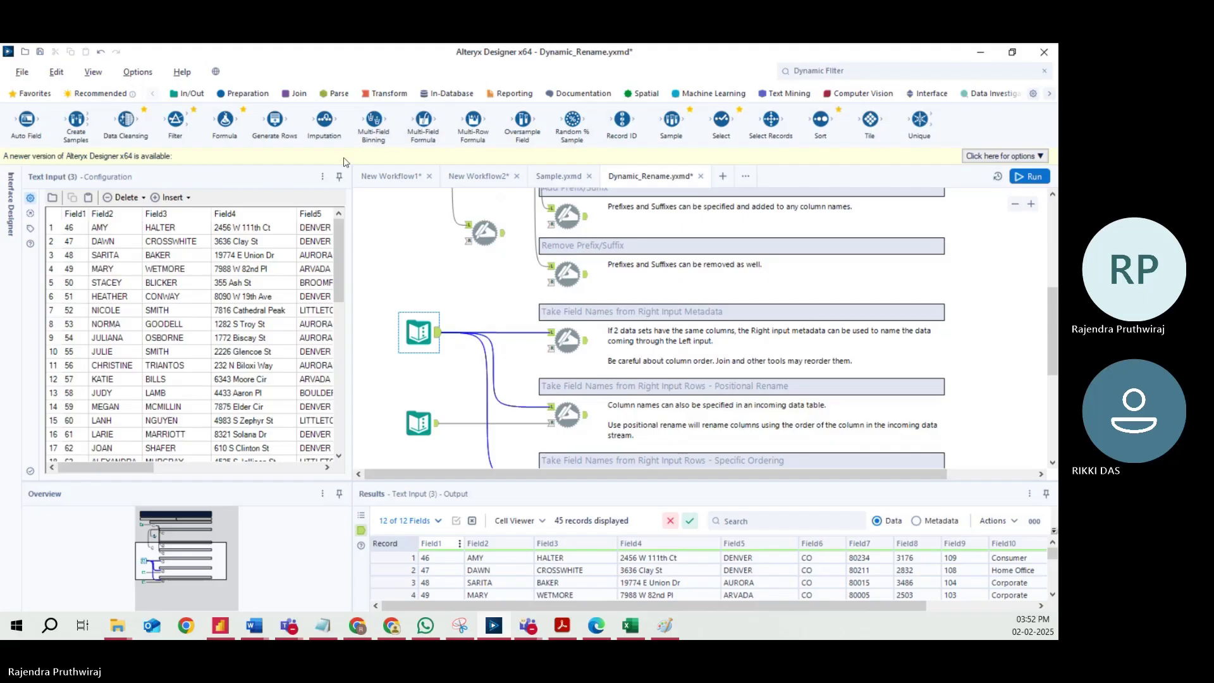
Connect a Select tool to the Text Input feeding the Right Input Metadata example, rename Field1 as ID, and place the tool below that input.
{"action": "left_click_drag", "start_coordinate": [721, 121], "coordinate": [485, 315]}
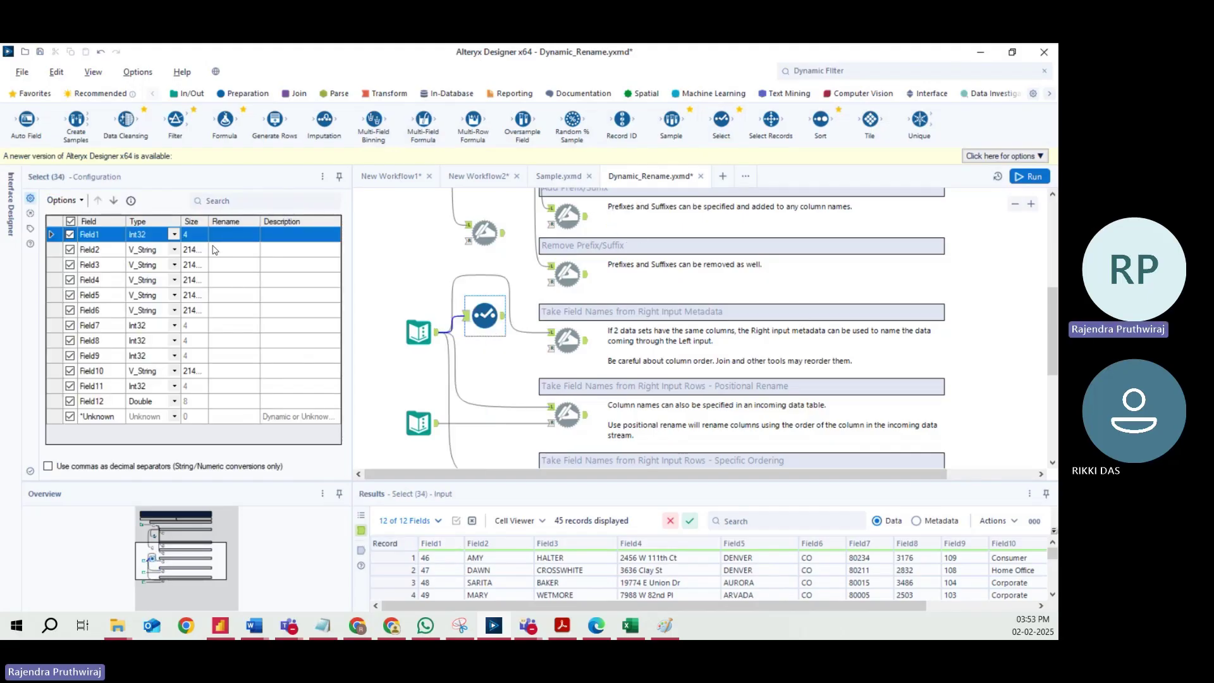
{"action": "left_click", "coordinate": [230, 234]}
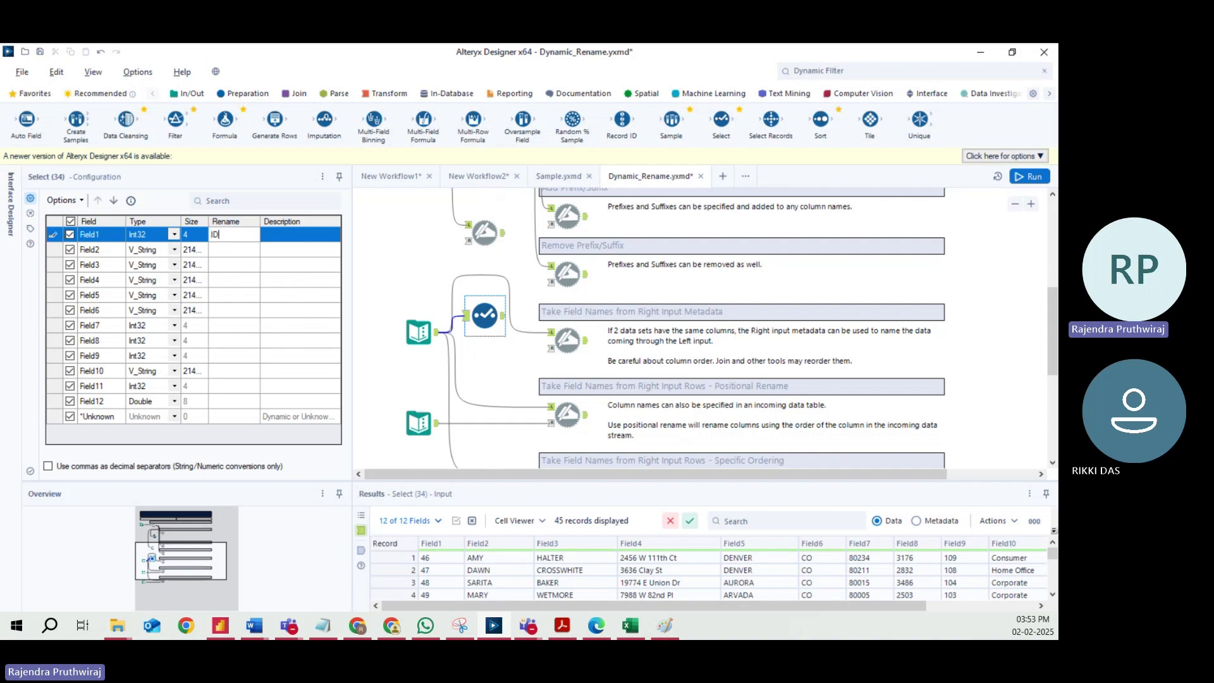
{"action": "left_click_drag", "start_coordinate": [500, 303], "coordinate": [401, 382]}
{"action": "left_click", "coordinate": [229, 248]}
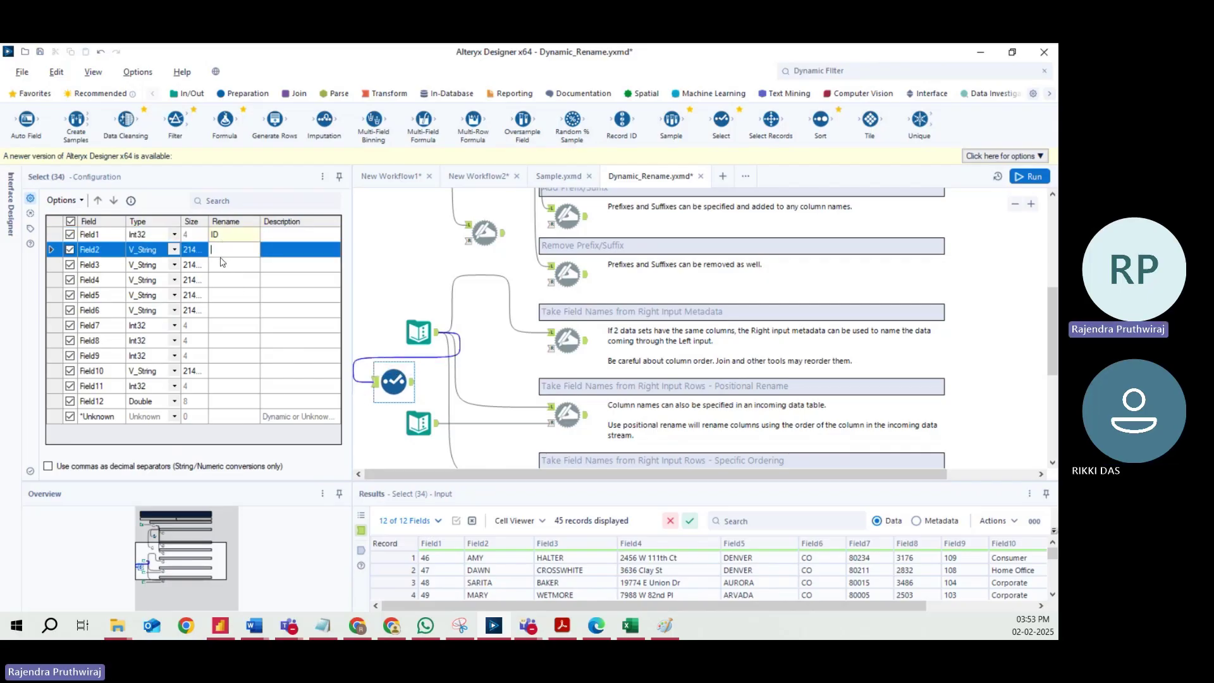
{"action": "left_click_drag", "start_coordinate": [222, 261], "coordinate": [230, 305]}
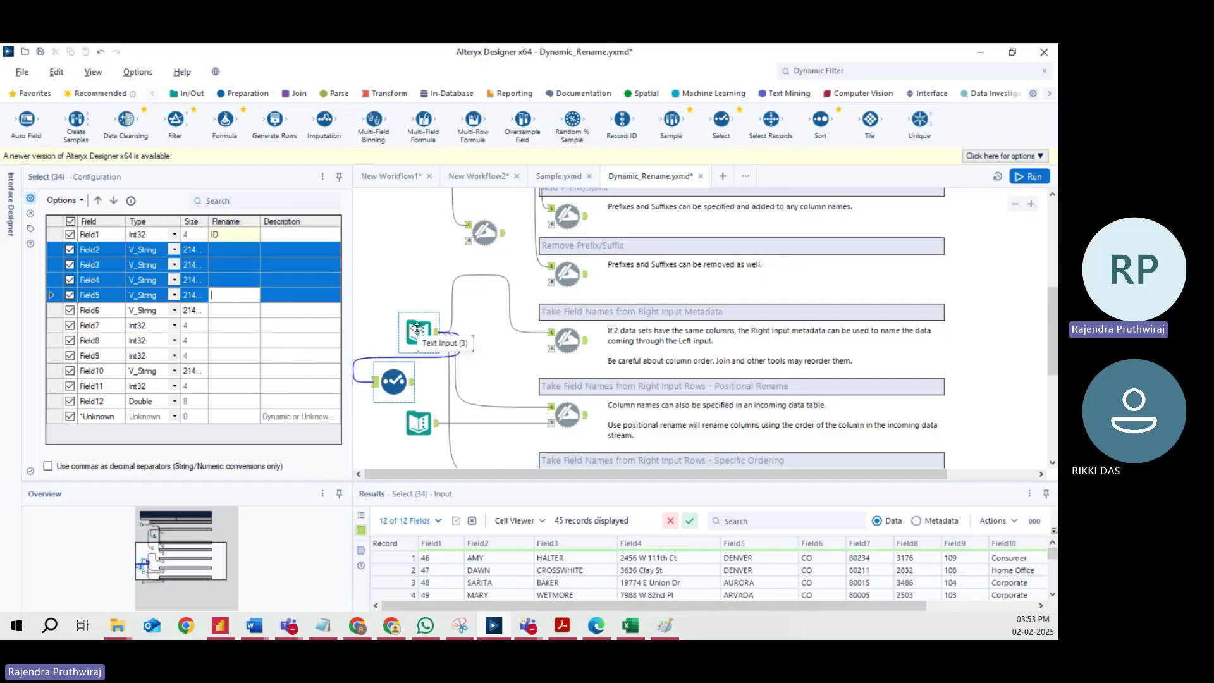
Check the First Row of Data tool's output records and the Remove Prefix/Suffix tool's incoming records.
{"action": "scroll", "coordinate": [421, 329], "scroll_direction": "up", "scroll_amount": 5}
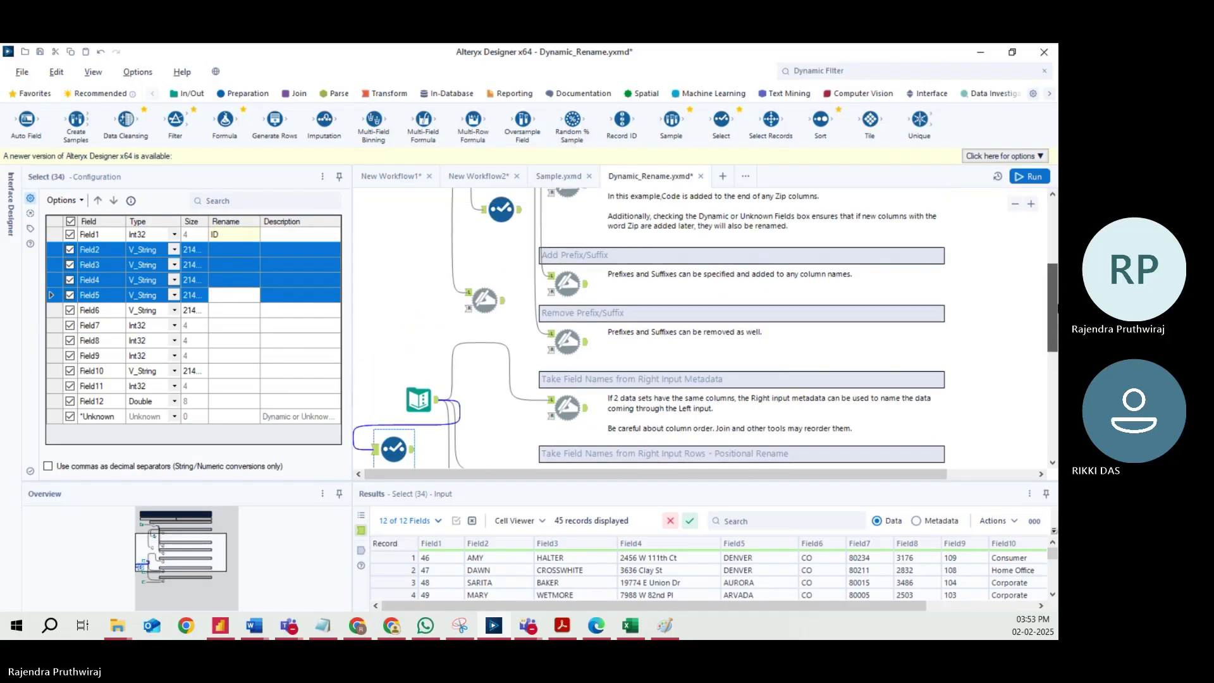
{"action": "scroll", "coordinate": [1054, 329], "scroll_direction": "down", "scroll_amount": 5}
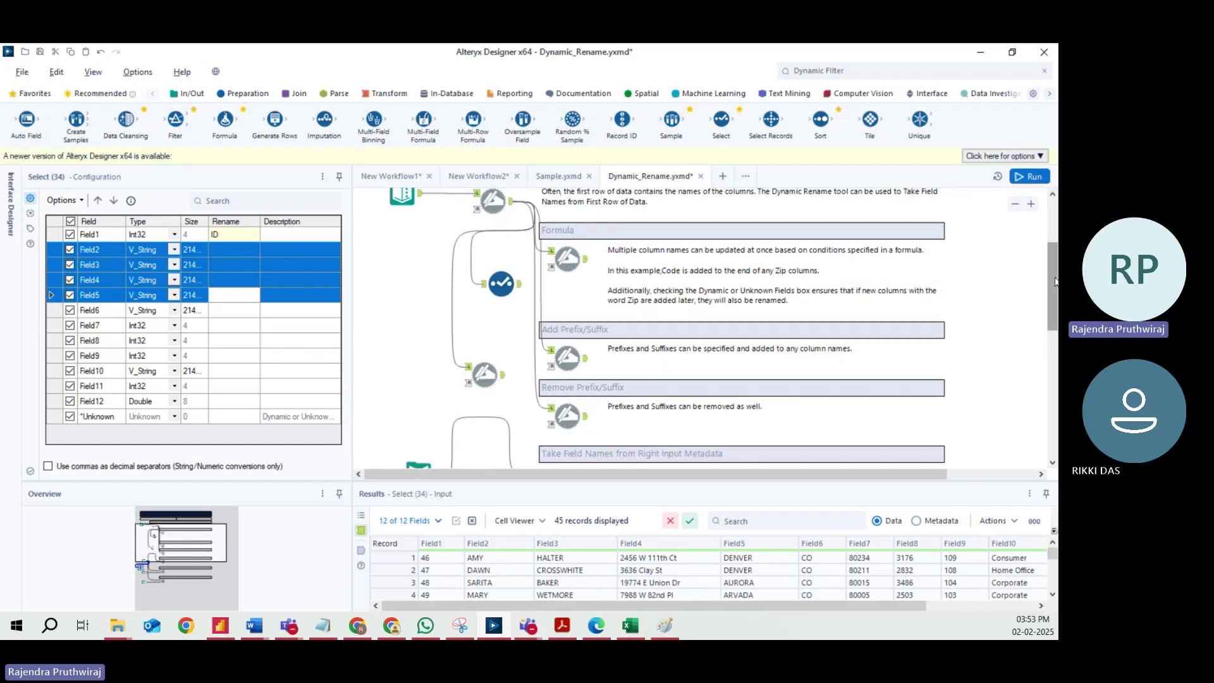
{"action": "scroll", "coordinate": [1054, 295], "scroll_direction": "up", "scroll_amount": 3}
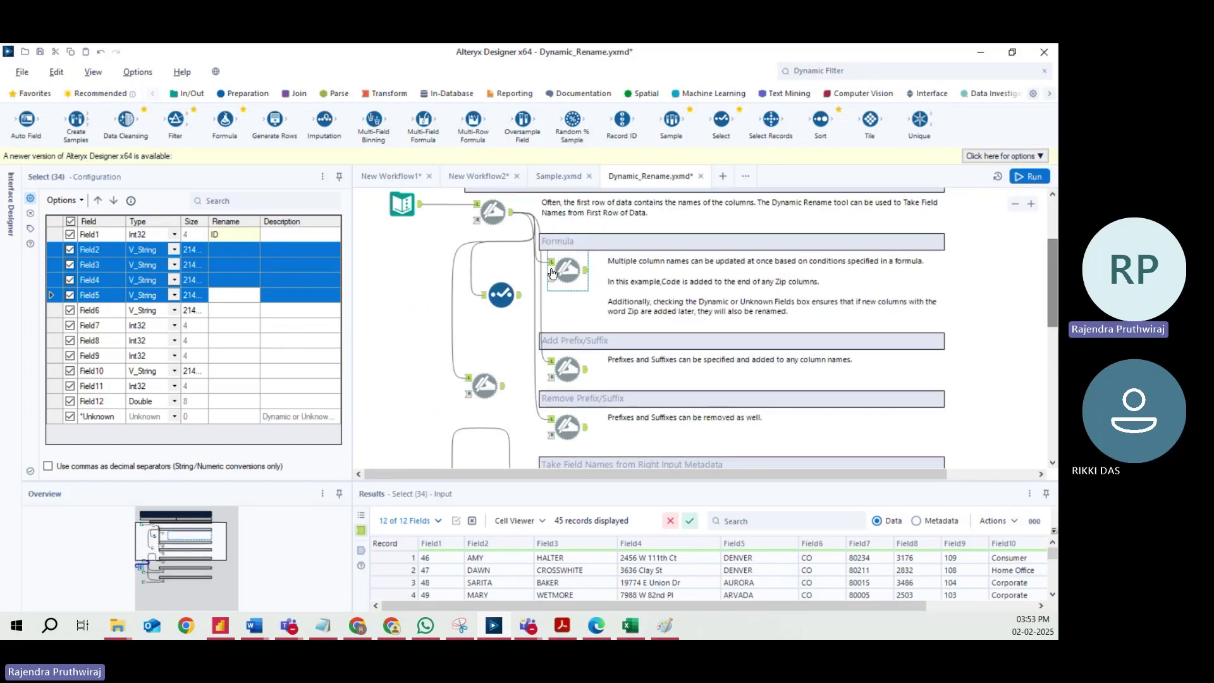
{"action": "left_click", "coordinate": [510, 211]}
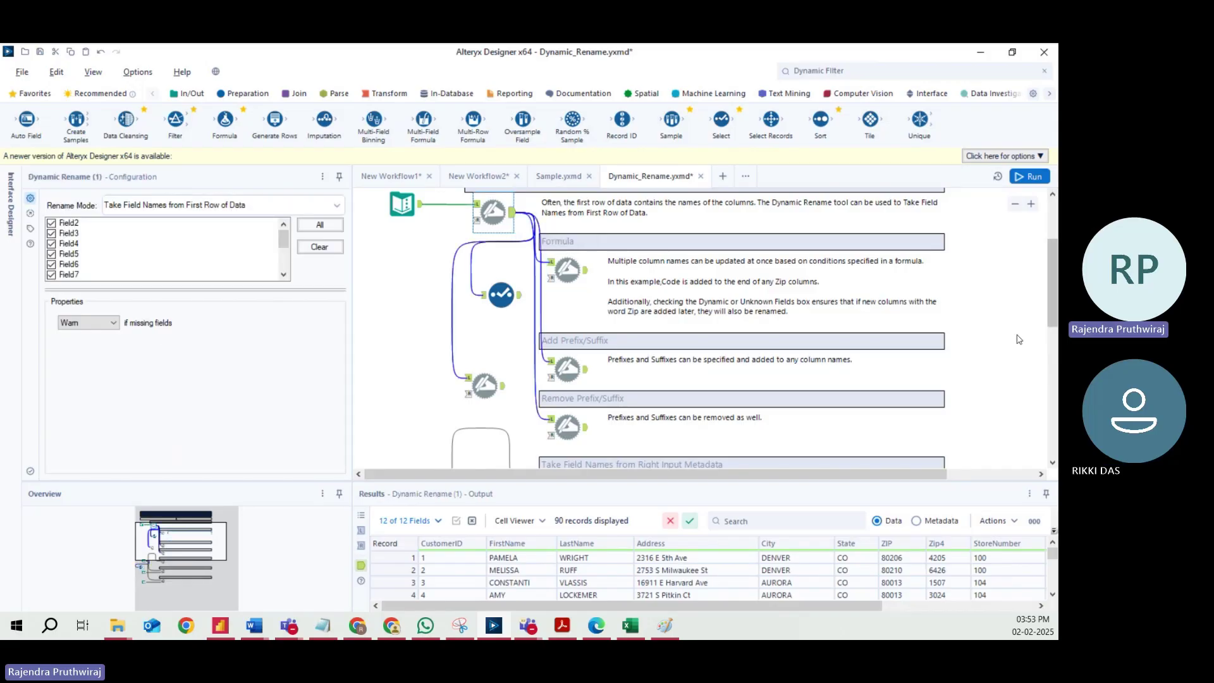
{"action": "left_click", "coordinate": [550, 422]}
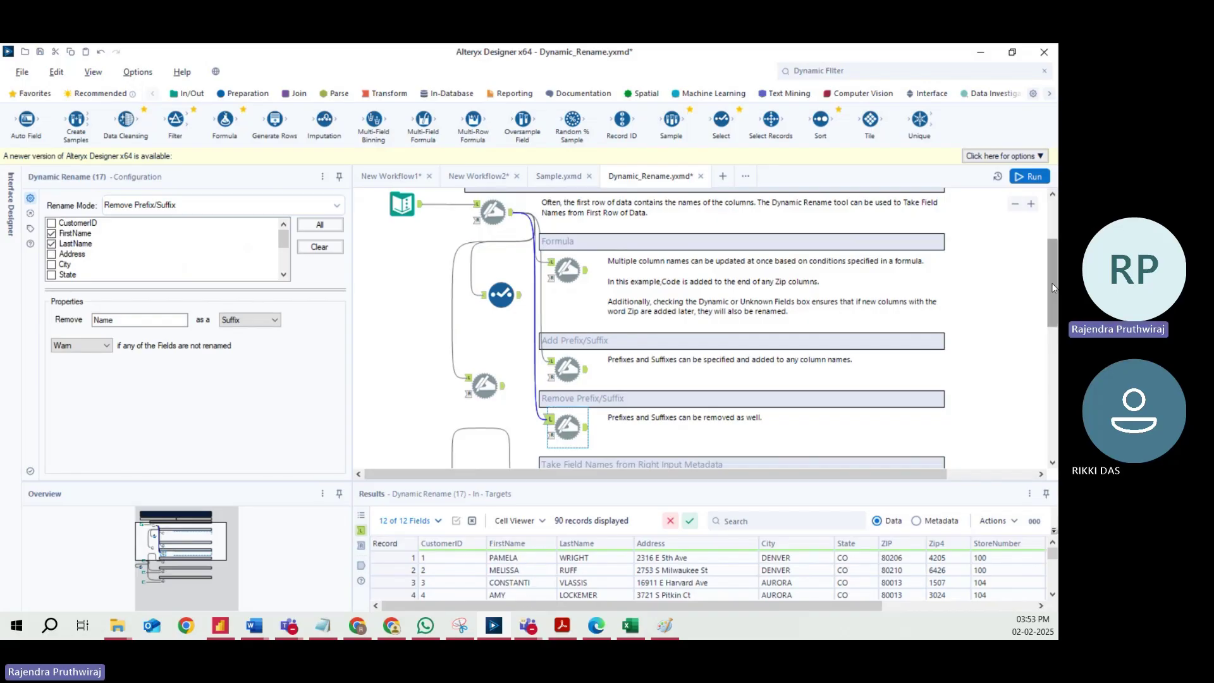
Reconnect the First Row of Data tool's output to the Right Input Metadata tool's right input, and open that tool's left-input records.
{"action": "scroll", "coordinate": [1052, 287], "scroll_direction": "down", "scroll_amount": 2}
{"action": "scroll", "coordinate": [1052, 284], "scroll_direction": "up", "scroll_amount": 2}
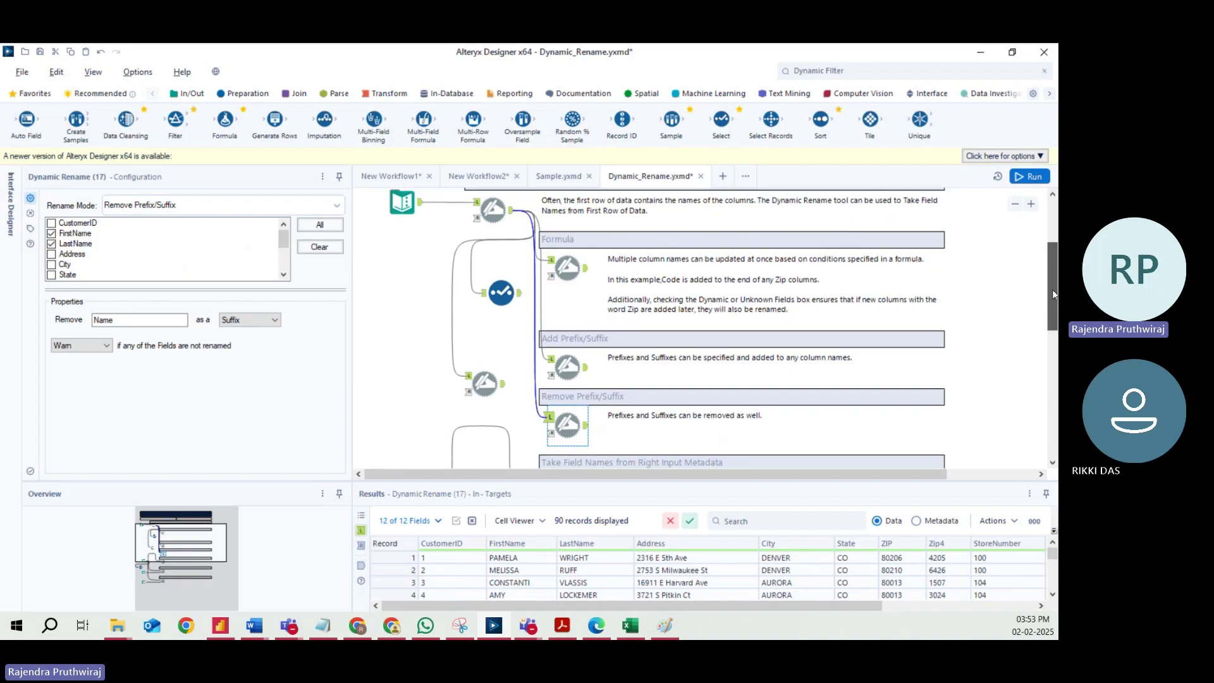
{"action": "scroll", "coordinate": [1052, 293], "scroll_direction": "down", "scroll_amount": 4}
{"action": "scroll", "coordinate": [1052, 294], "scroll_direction": "up", "scroll_amount": 3}
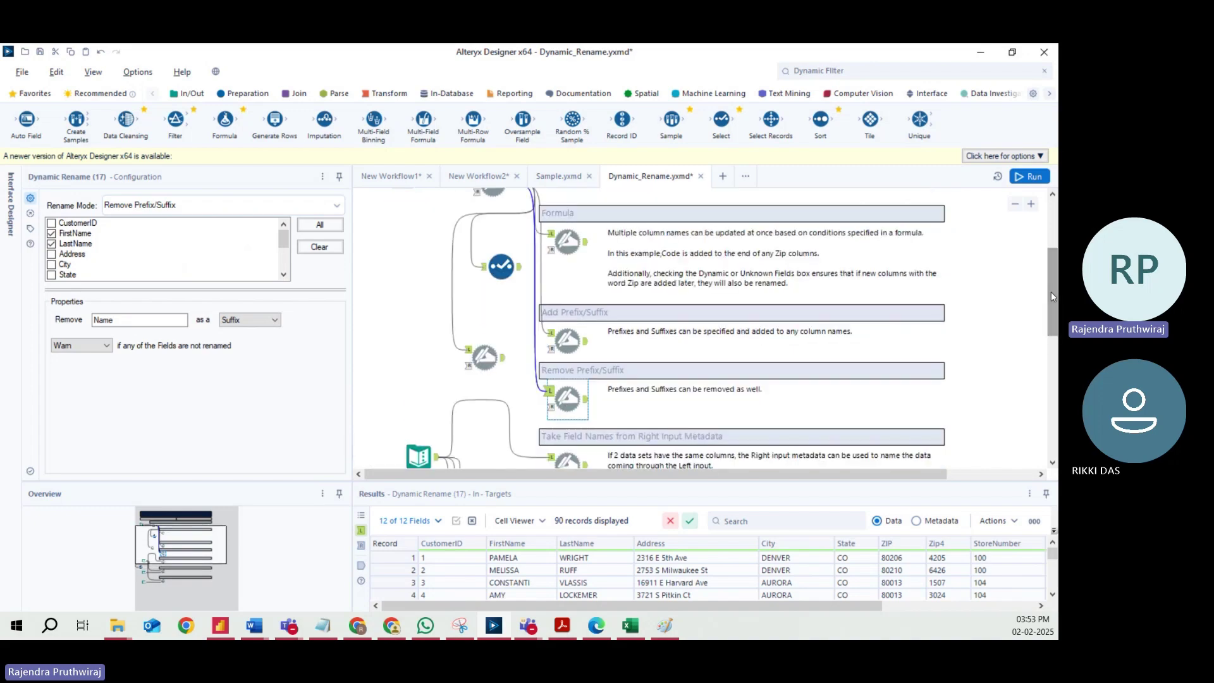
{"action": "scroll", "coordinate": [1050, 291], "scroll_direction": "up", "scroll_amount": 1}
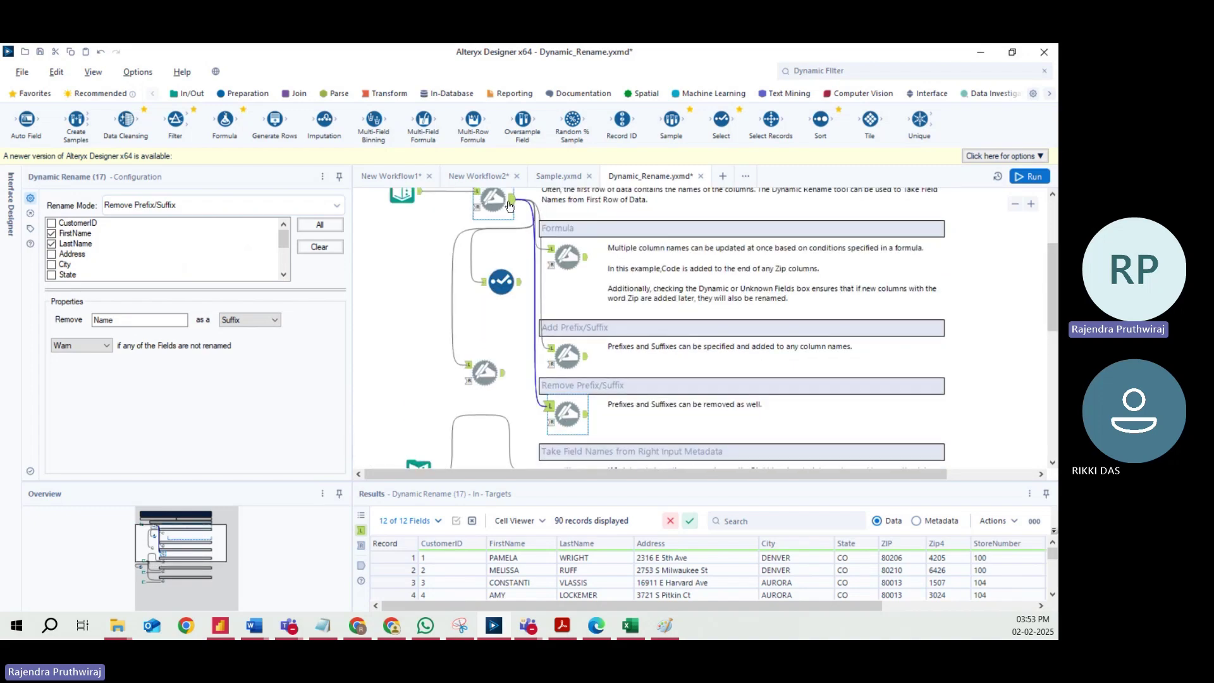
{"action": "scroll", "coordinate": [521, 240], "scroll_direction": "down", "scroll_amount": 8}
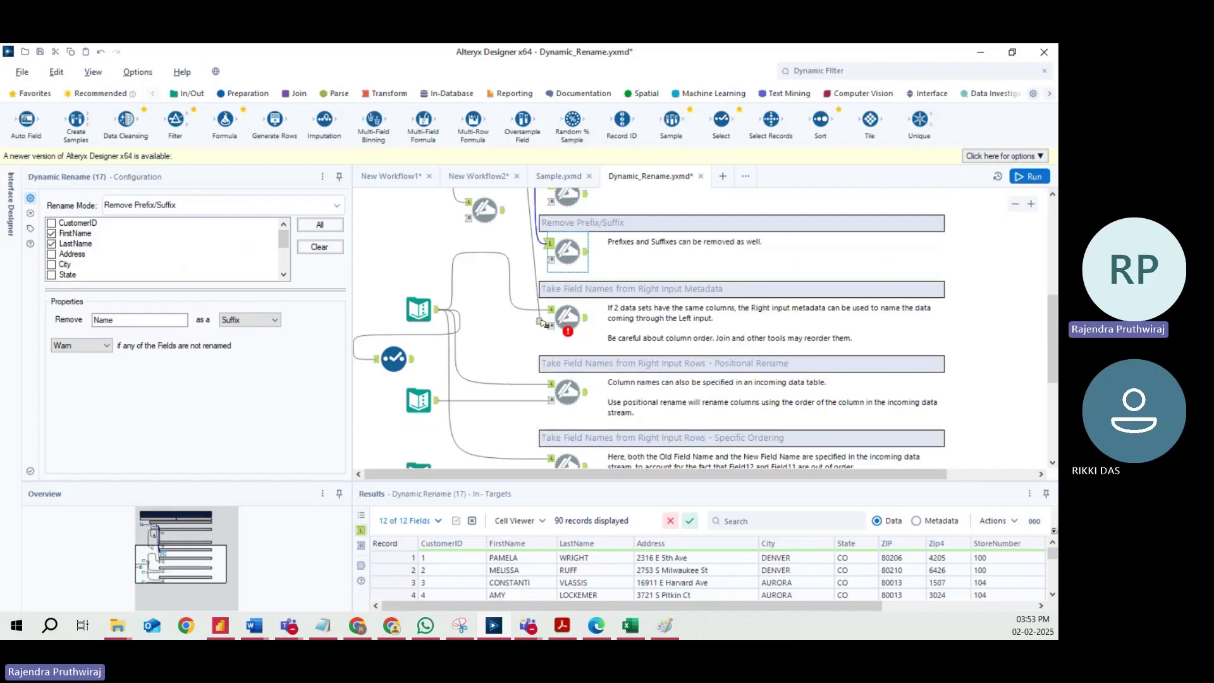
{"action": "left_click_drag", "start_coordinate": [555, 331], "coordinate": [553, 327]}
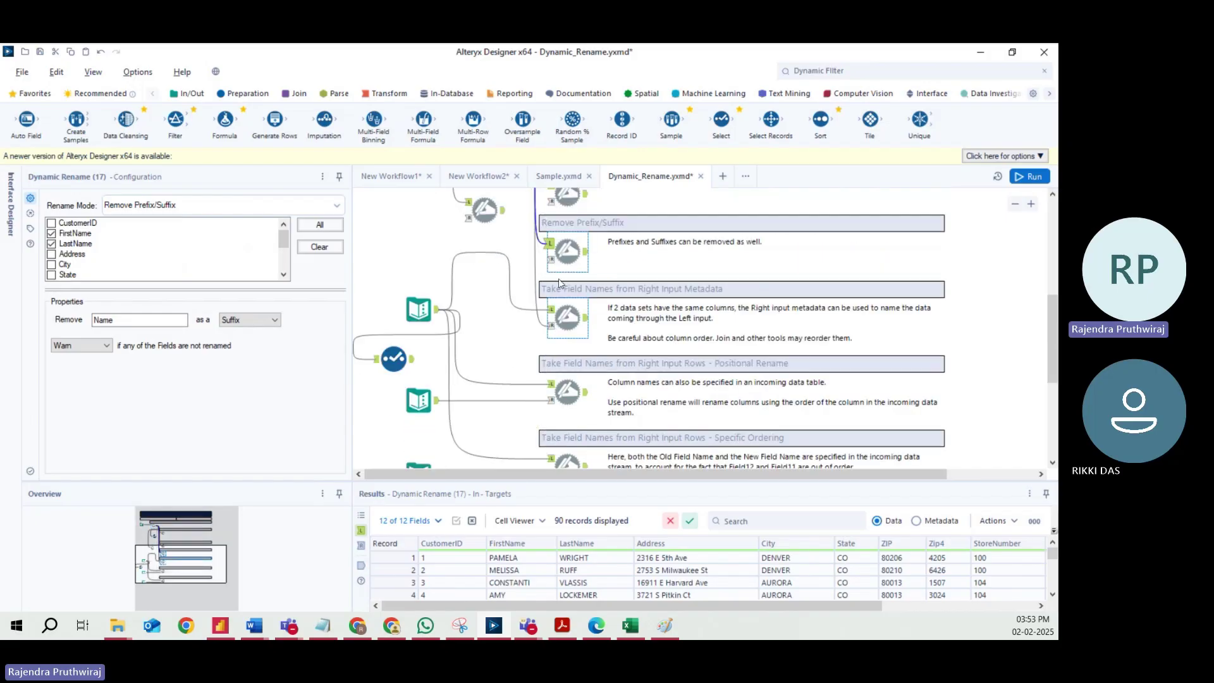
{"action": "left_click", "coordinate": [560, 307]}
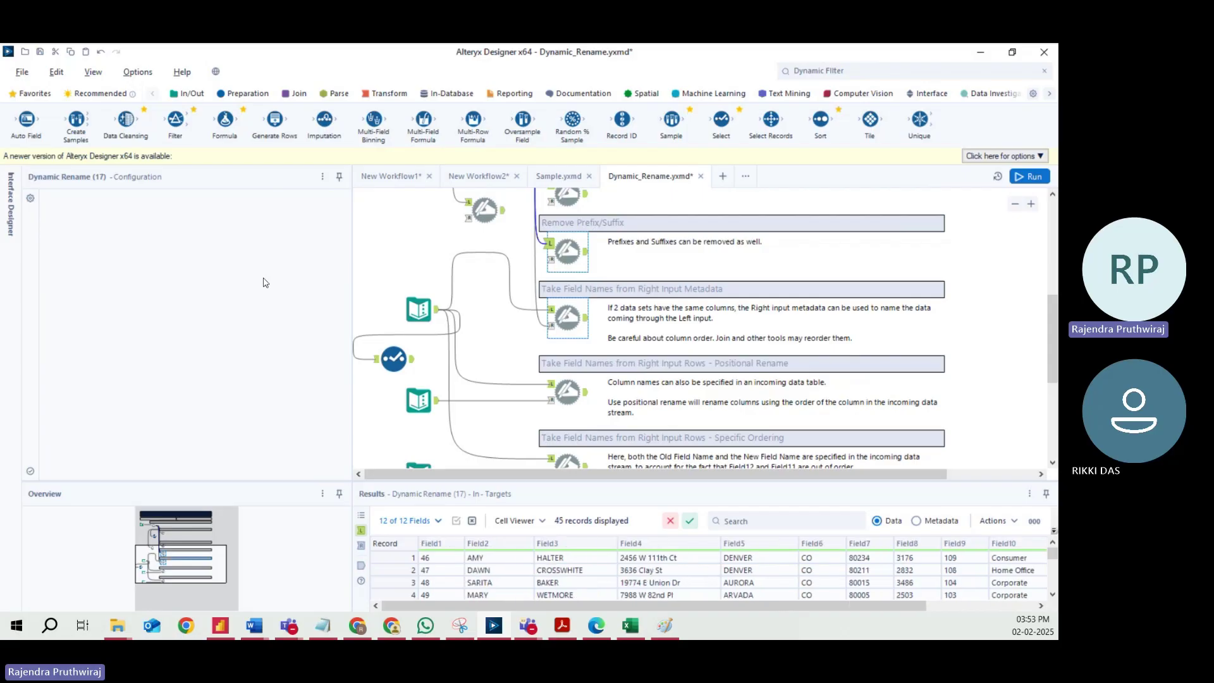
Review the rename modes offered by the Right Input Metadata tool, keeping Take Field Names from Right Input Metadata.
{"action": "left_click", "coordinate": [249, 206]}
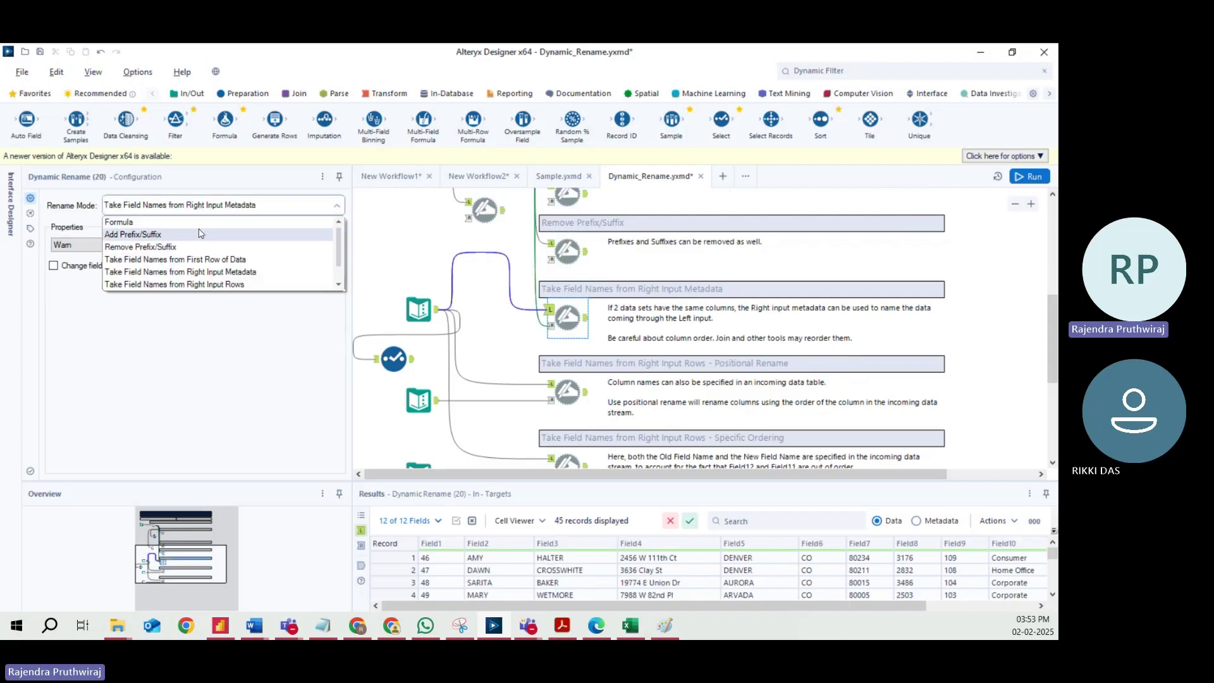
{"action": "scroll", "coordinate": [264, 230], "scroll_direction": "down", "scroll_amount": 1}
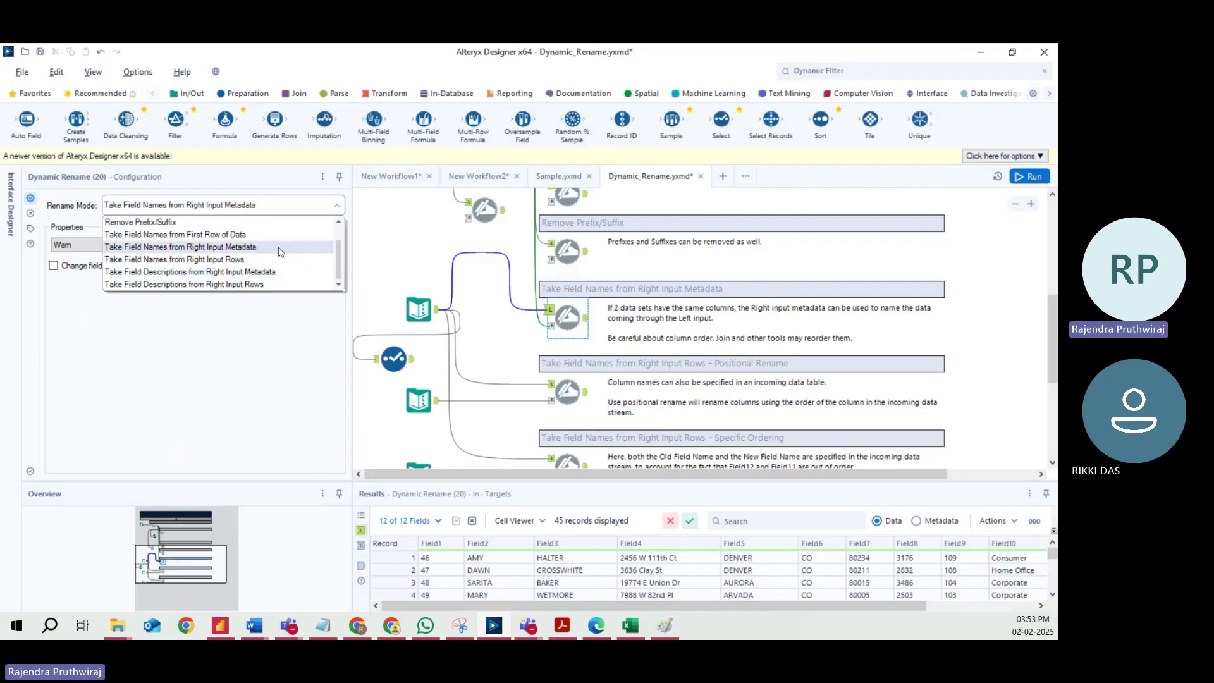
{"action": "left_click", "coordinate": [158, 253]}
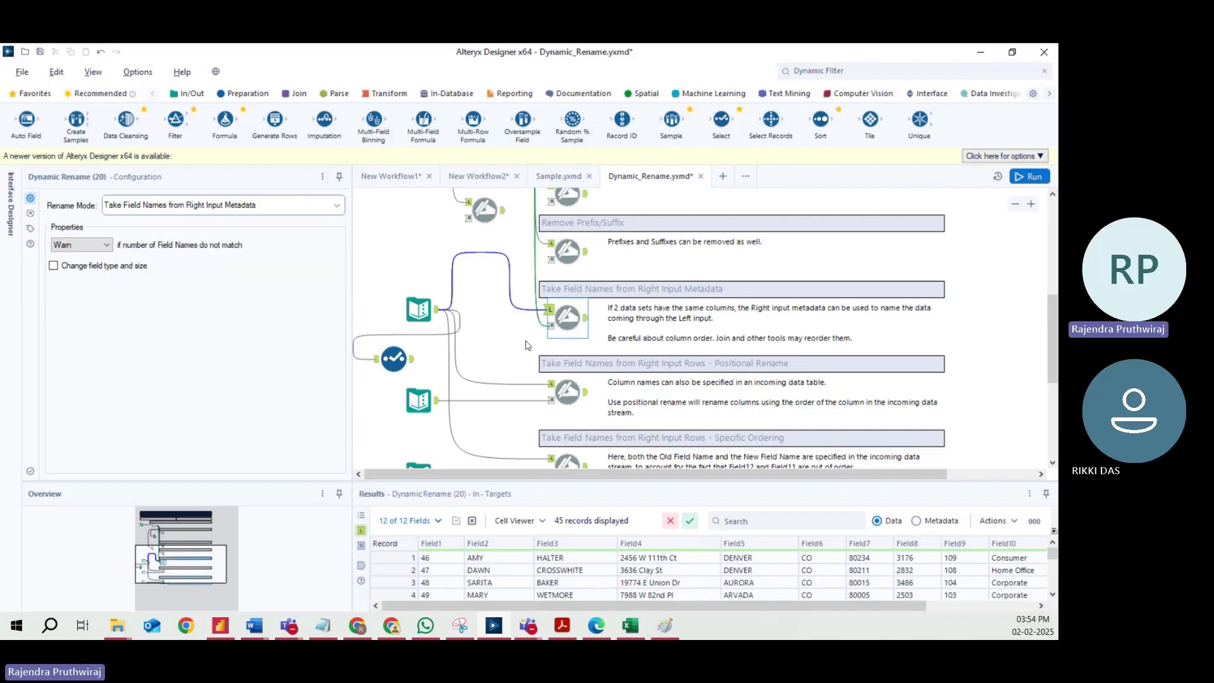
Move the Select tool above the Text Input, and run the workflow to view the Right Input Metadata tool's output.
{"action": "left_click_drag", "start_coordinate": [406, 345], "coordinate": [455, 222]}
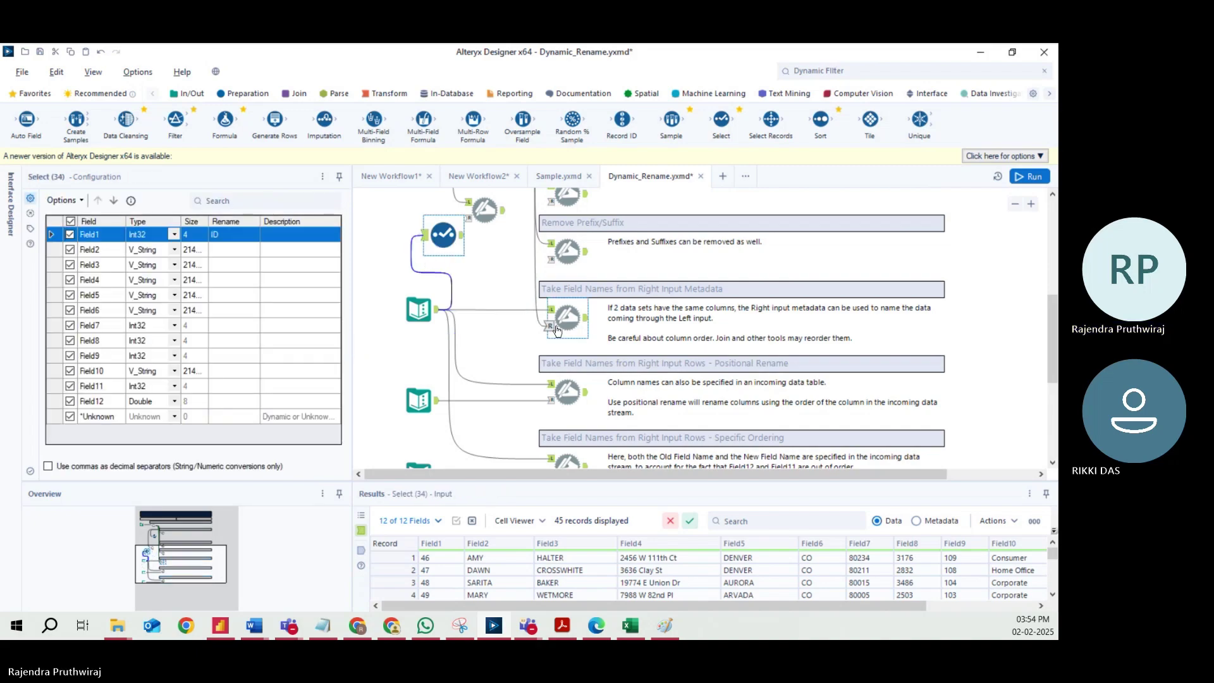
{"action": "key", "text": "ctrl+r"}
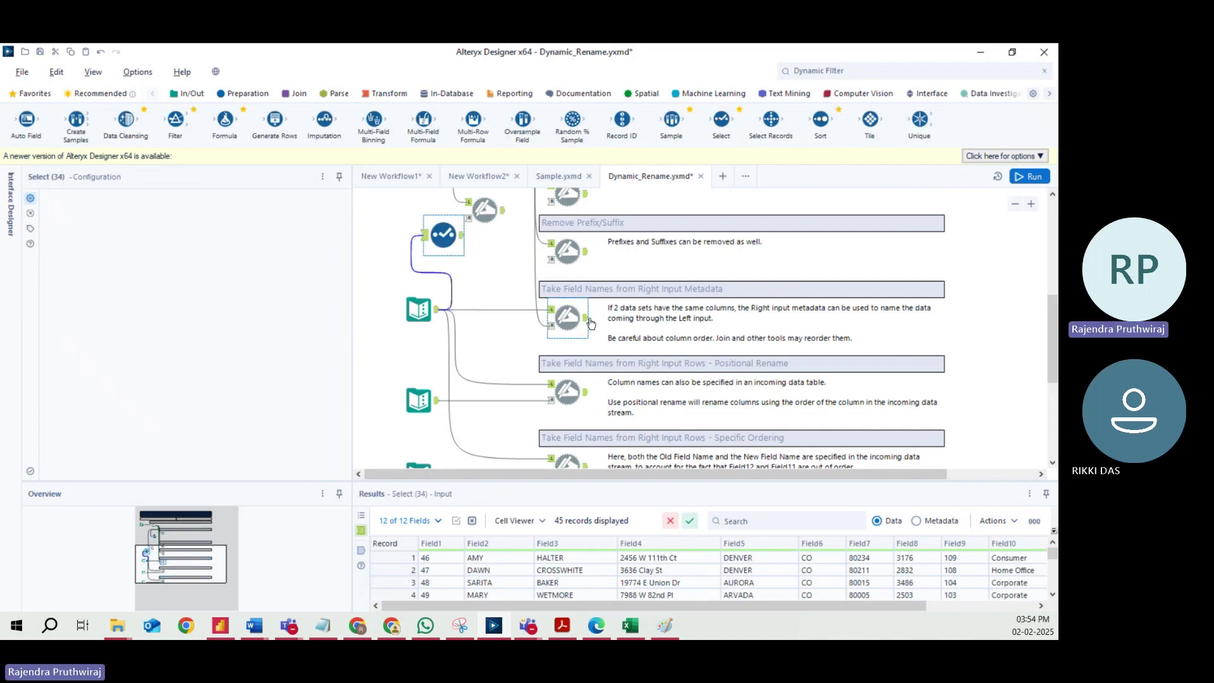
{"action": "left_click", "coordinate": [587, 323]}
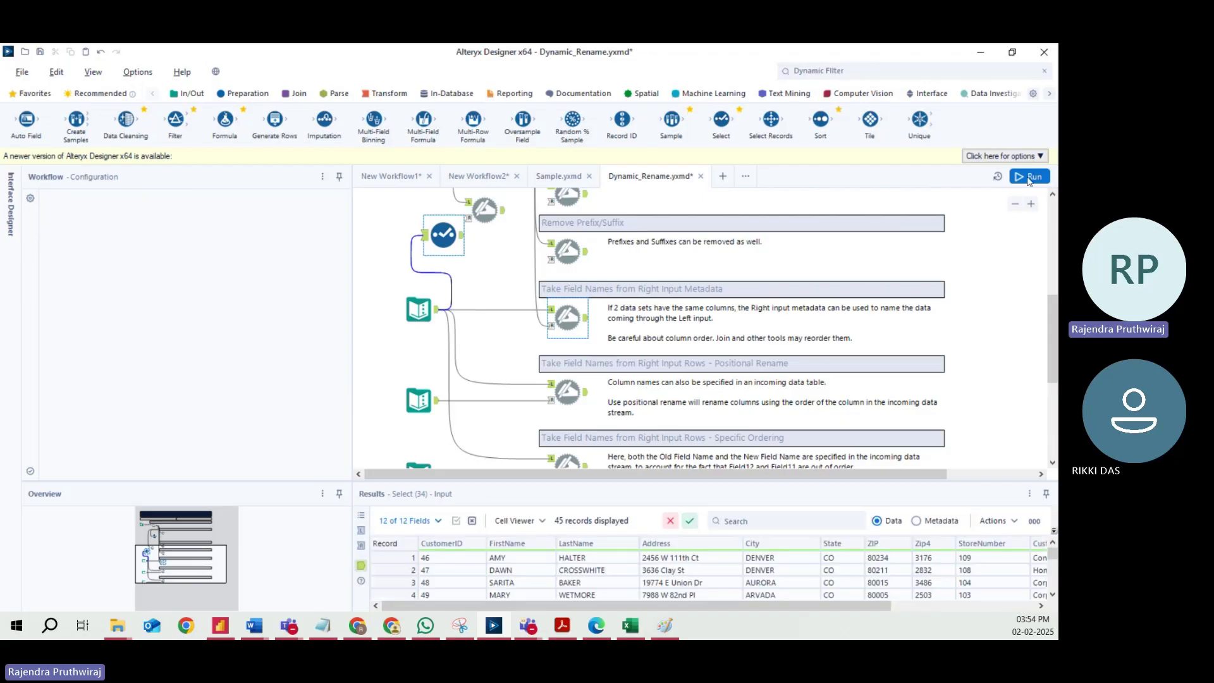
{"action": "left_click", "coordinate": [1017, 182]}
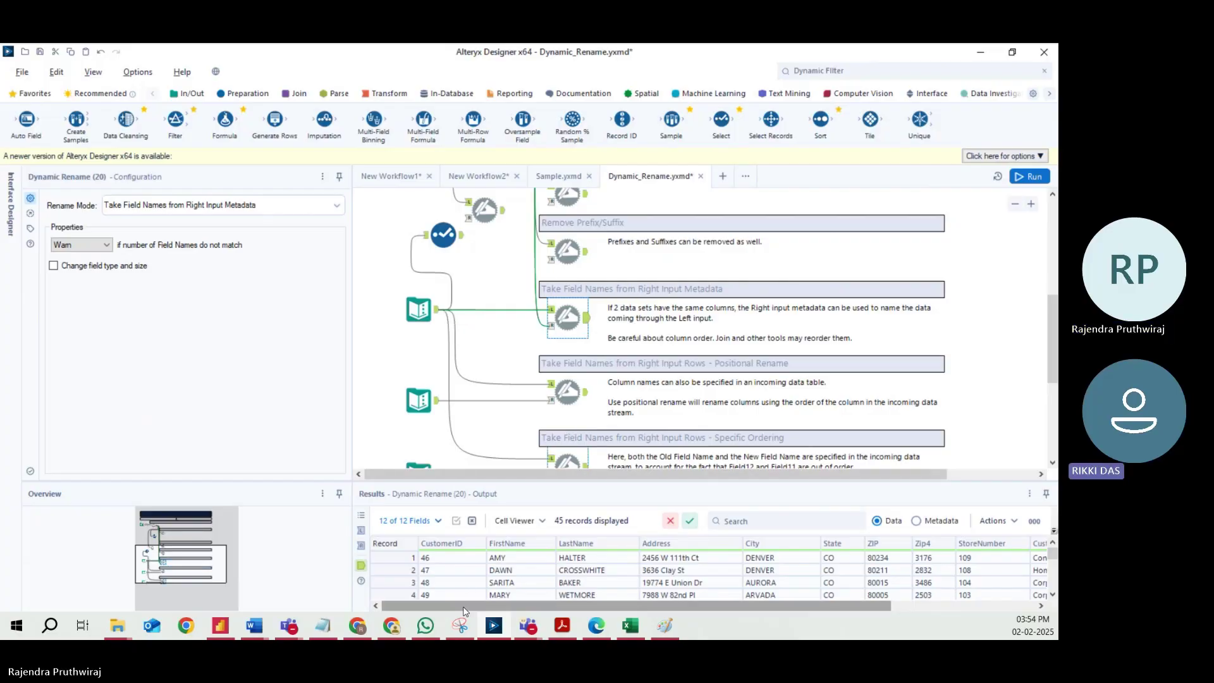
{"action": "left_click_drag", "start_coordinate": [502, 607], "coordinate": [429, 594]}
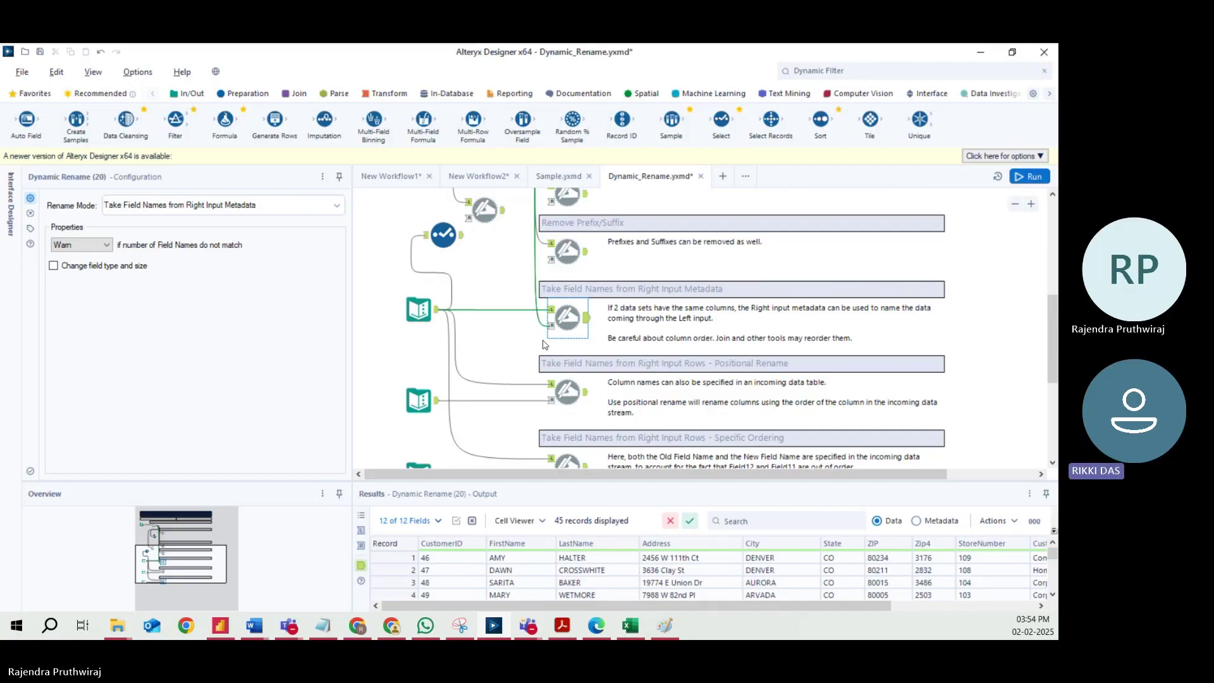
Compare the Right Input Metadata tool's left target fields and right source fields with its output.
{"action": "left_click", "coordinate": [361, 531]}
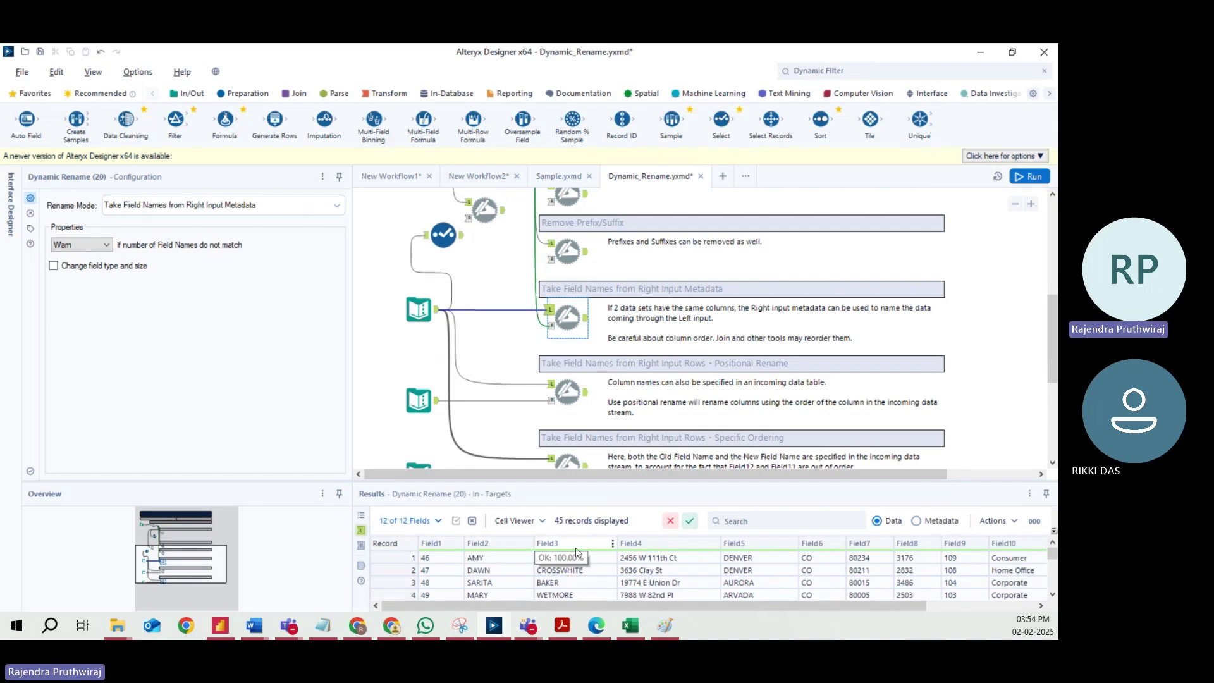
{"action": "left_click", "coordinate": [361, 545]}
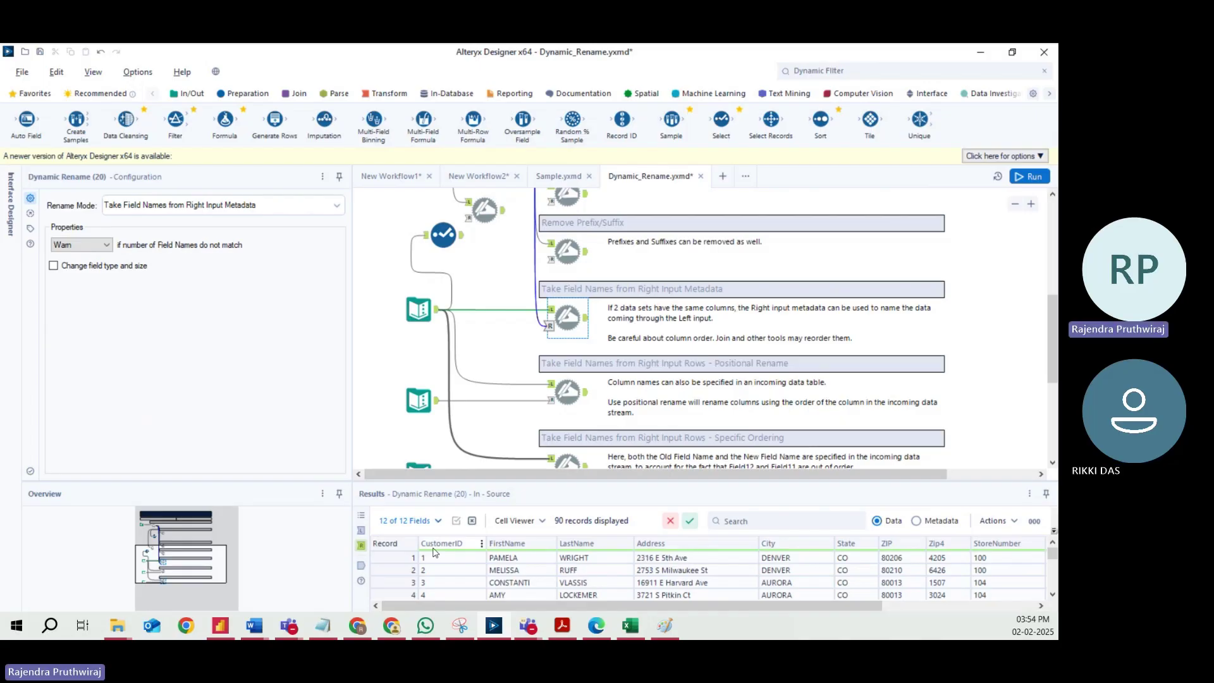
{"action": "left_click", "coordinate": [360, 532]}
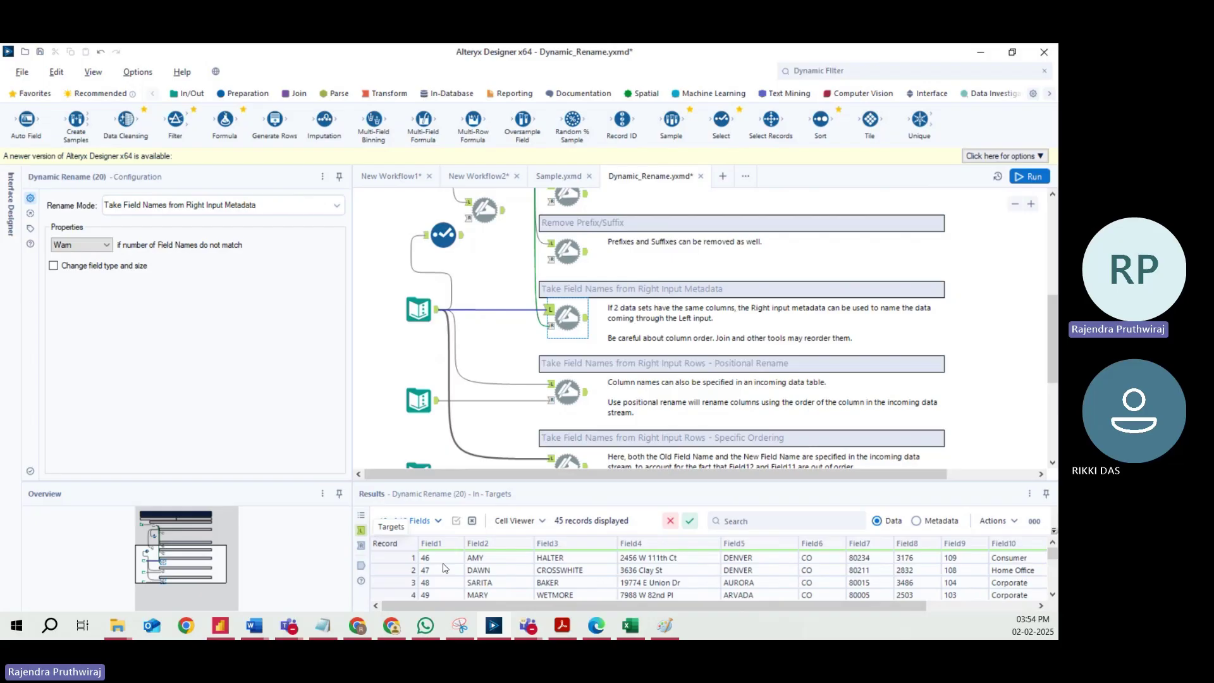
{"action": "left_click", "coordinate": [361, 546]}
{"action": "left_click", "coordinate": [361, 530]}
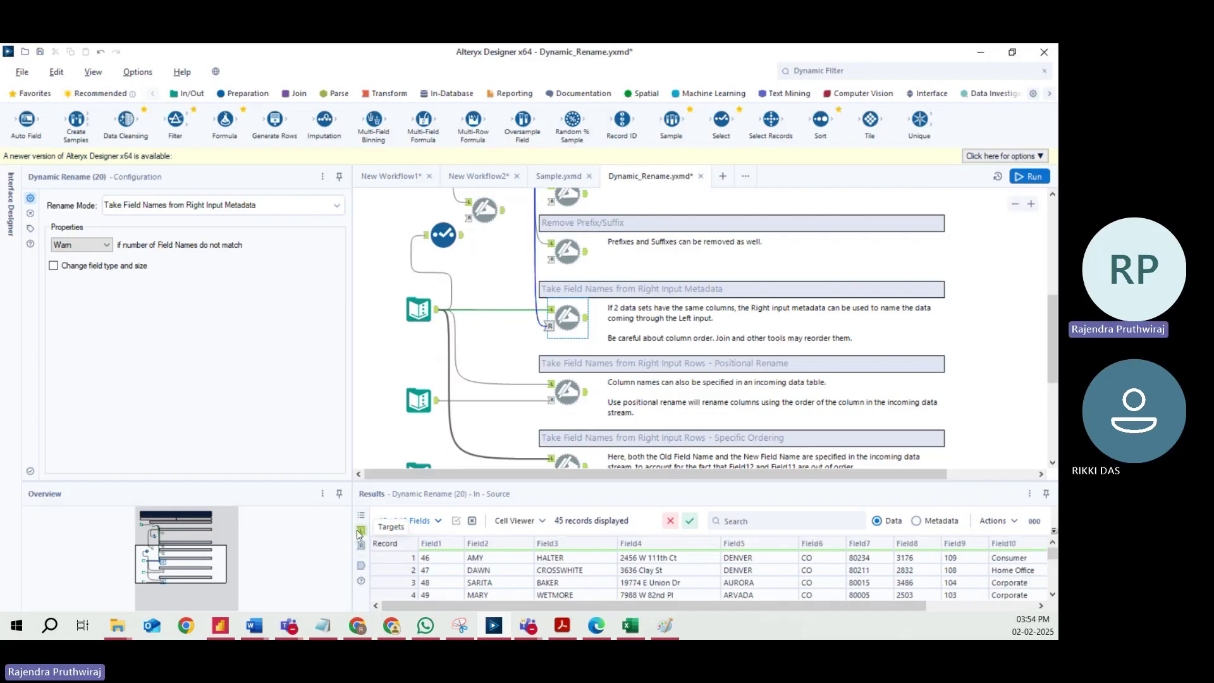
{"action": "left_click", "coordinate": [359, 567]}
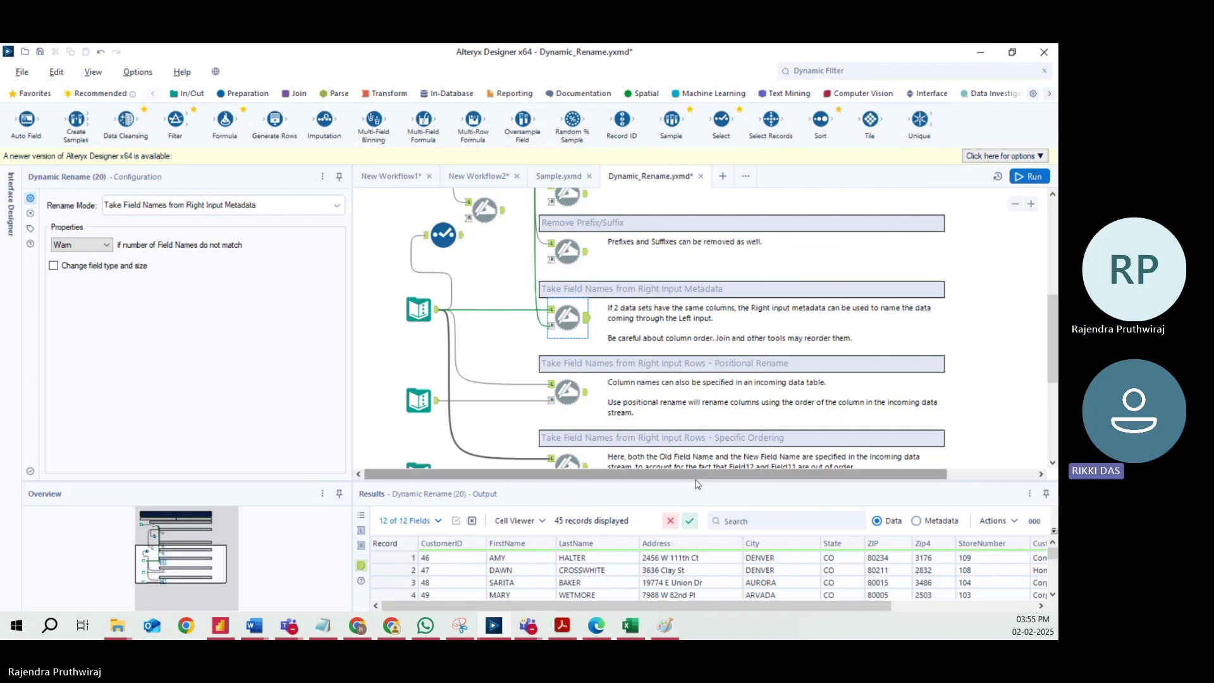
Inspect the left input, right input and output records of the Positional Rename example tool.
{"action": "left_click", "coordinate": [551, 388]}
{"action": "left_click", "coordinate": [552, 400]}
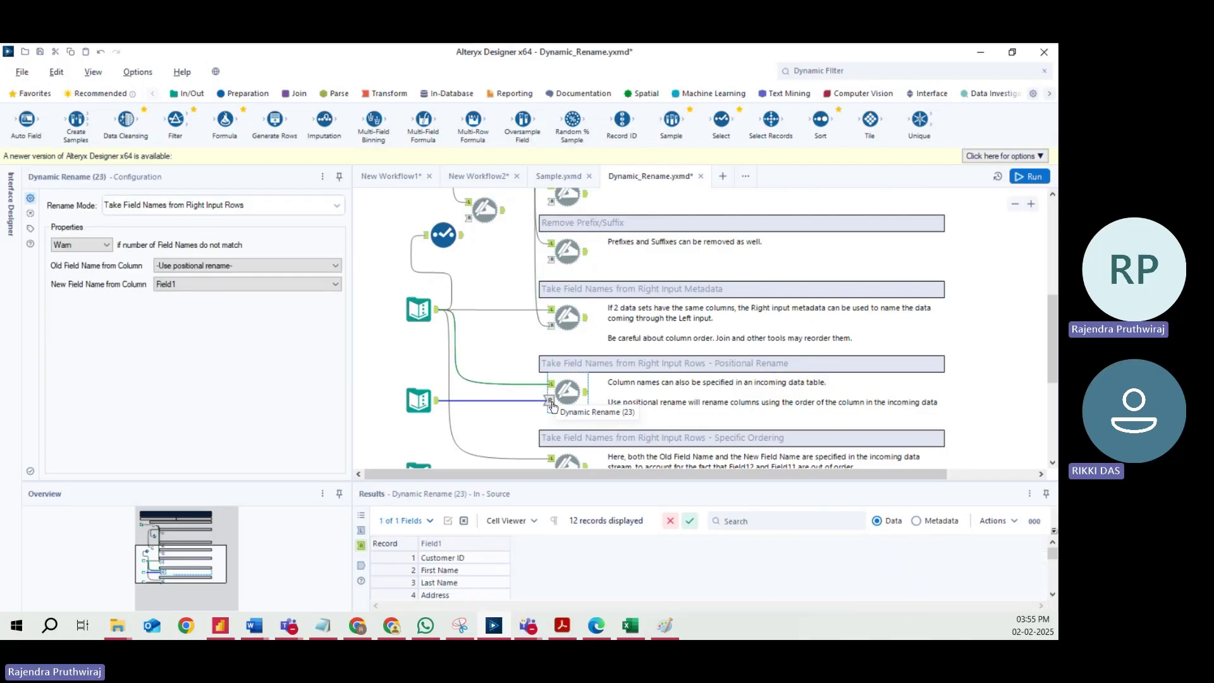
{"action": "left_click", "coordinate": [586, 398]}
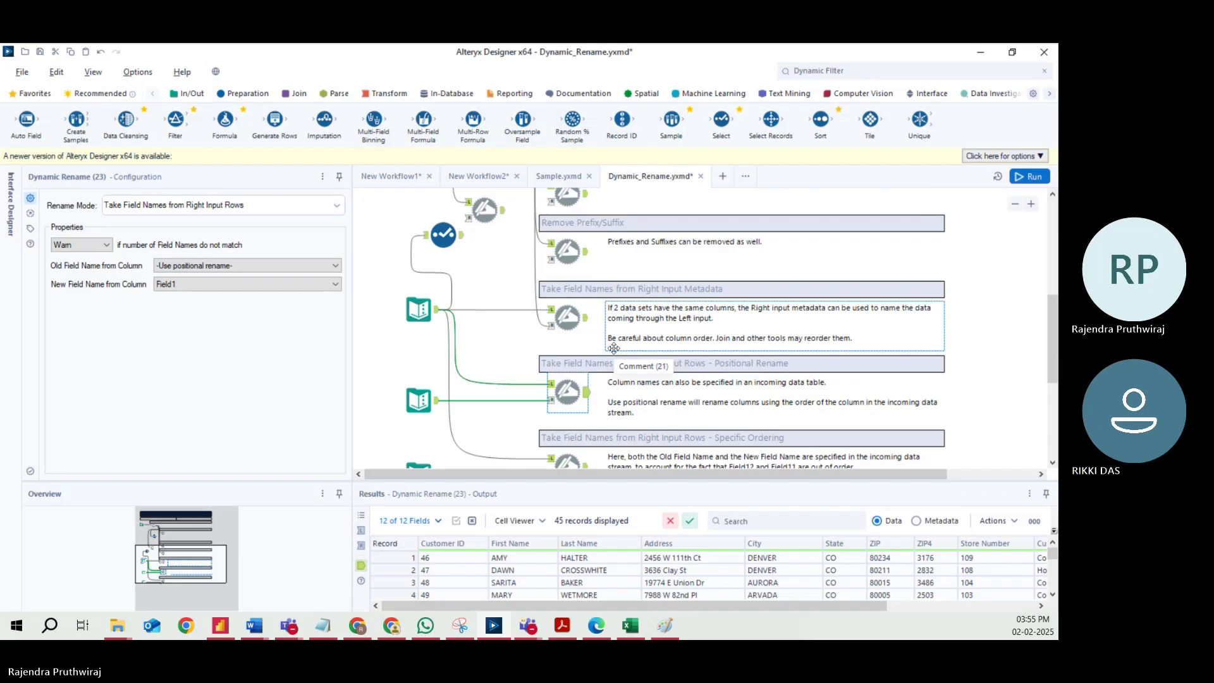
Move Field2 up and back down in the Select tool's field order.
{"action": "left_click", "coordinate": [568, 322]}
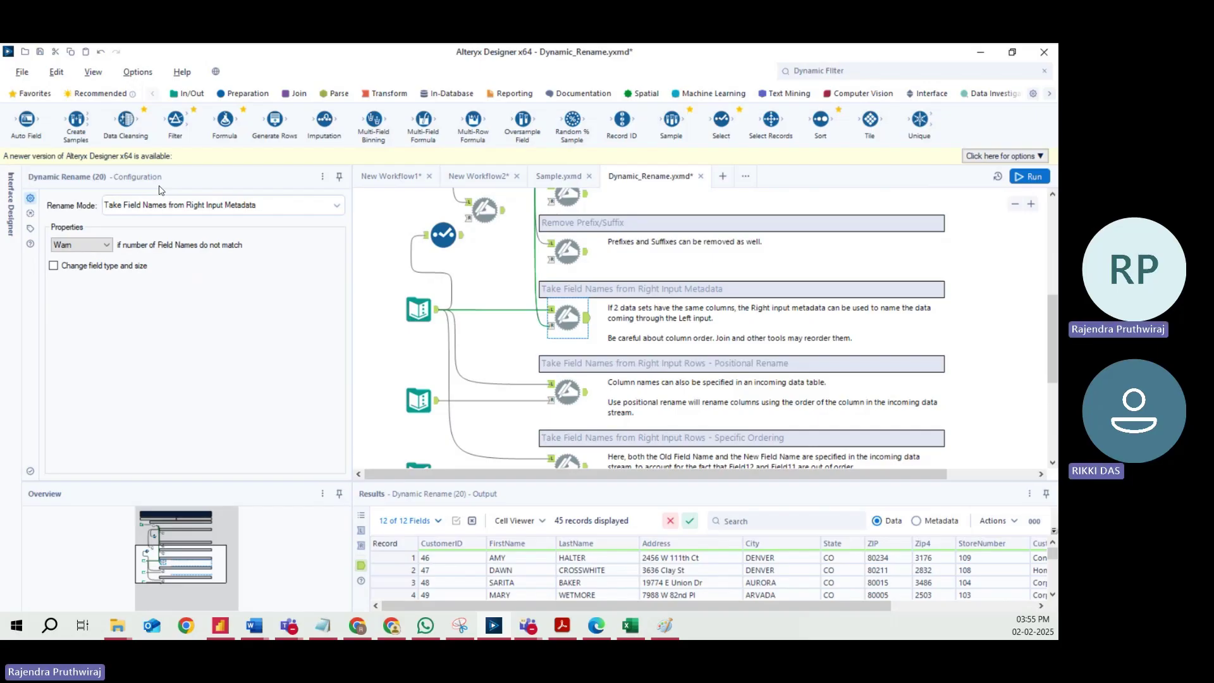
{"action": "left_click", "coordinate": [443, 235]}
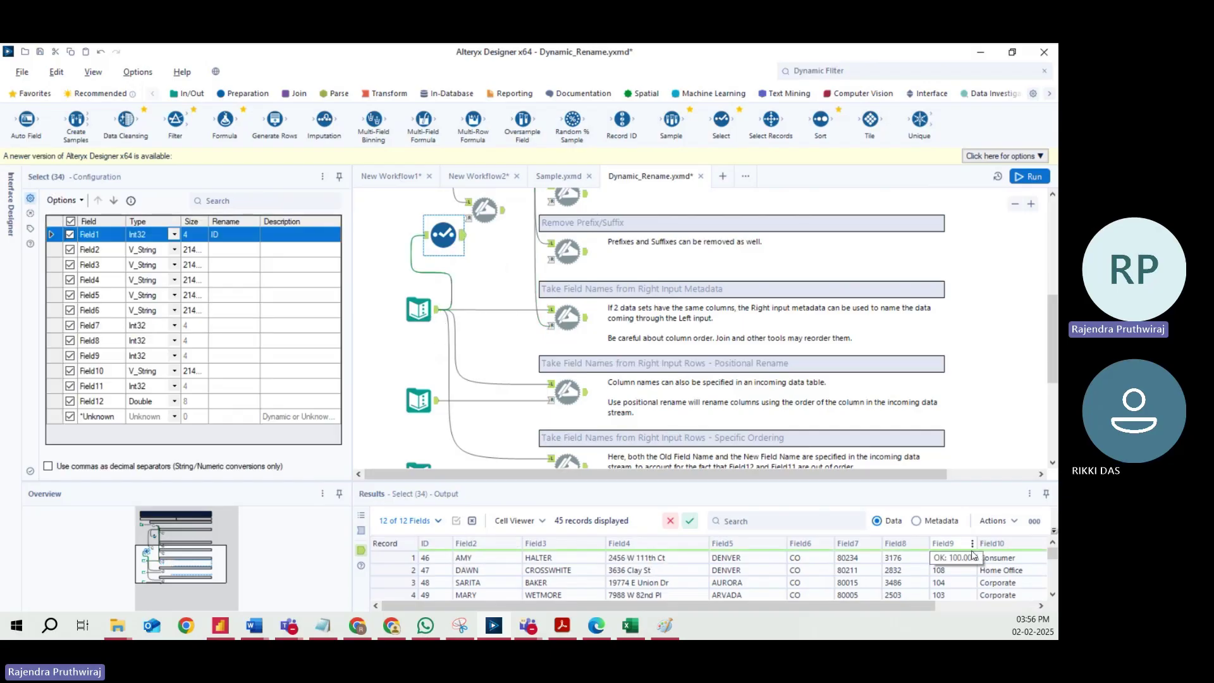
{"action": "left_click", "coordinate": [113, 254]}
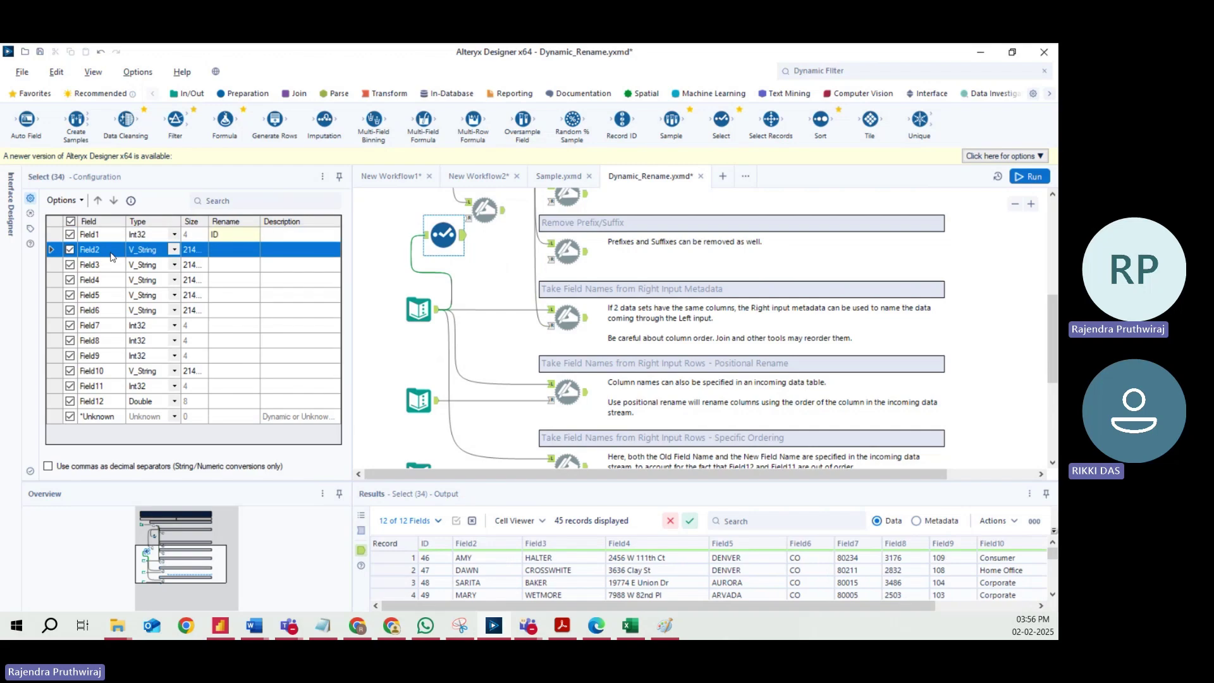
{"action": "left_click", "coordinate": [98, 201]}
{"action": "left_click", "coordinate": [114, 200]}
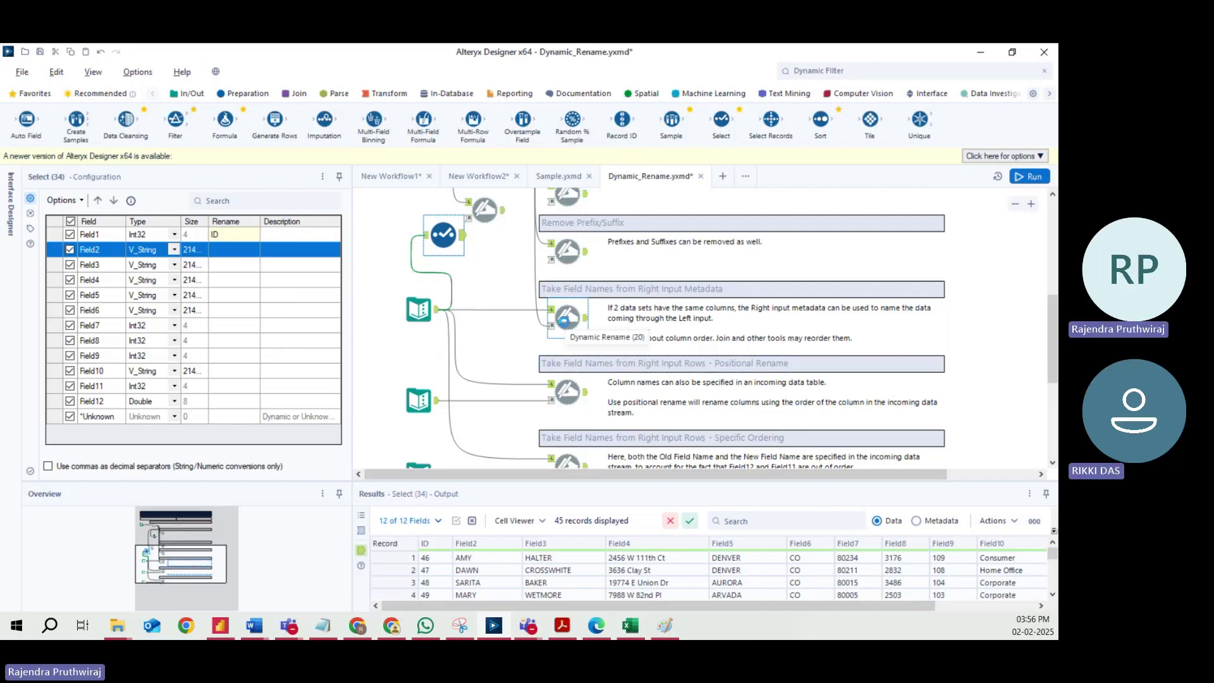
Try Error and Ignore as the Right Input Metadata tool's response to mismatched field-name counts, and set it back to Warn.
{"action": "left_click", "coordinate": [563, 323]}
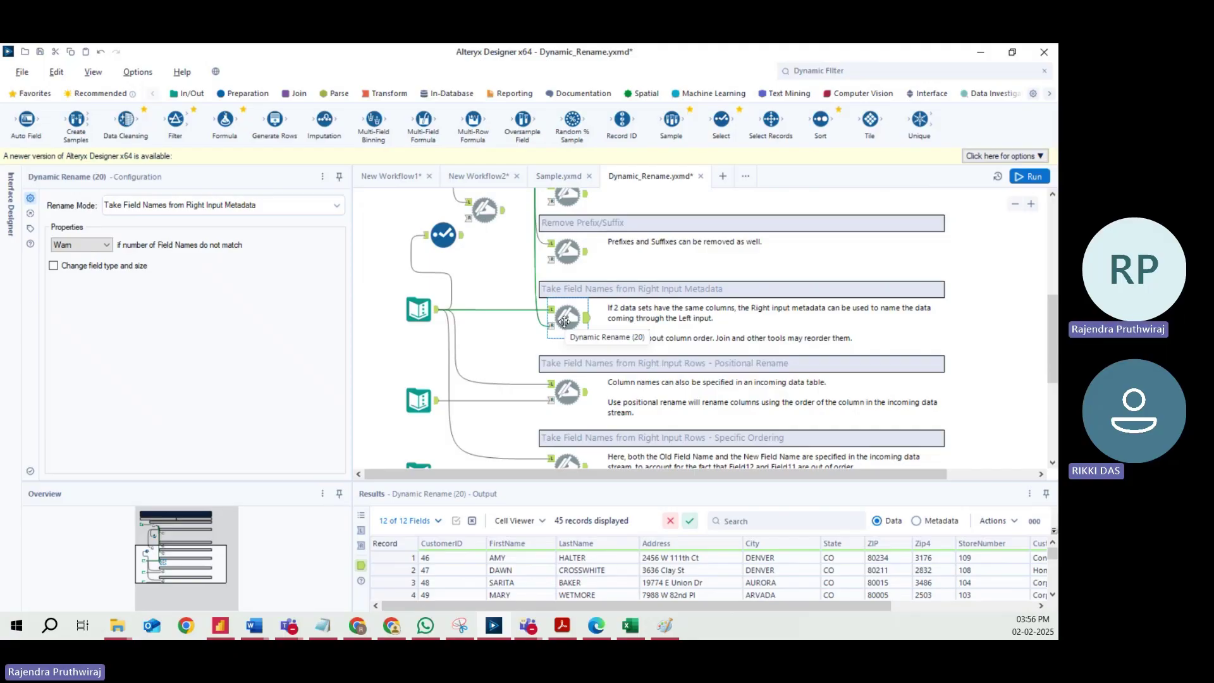
{"action": "left_click", "coordinate": [635, 329]}
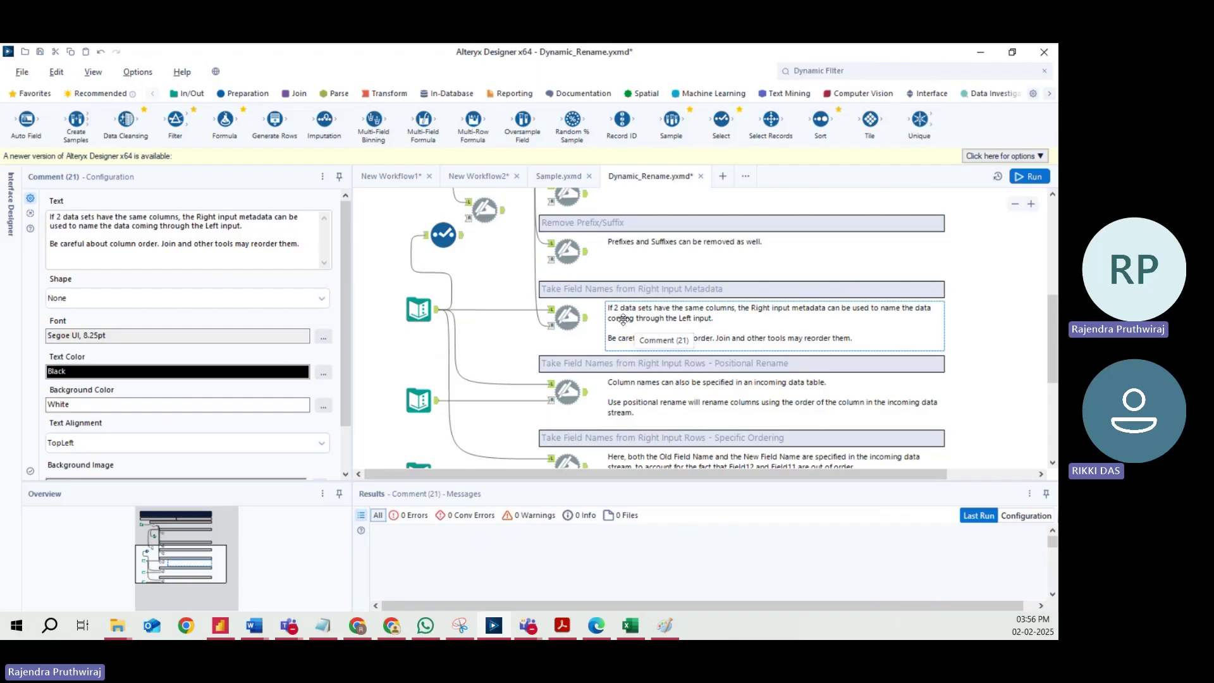
{"action": "left_click", "coordinate": [567, 318]}
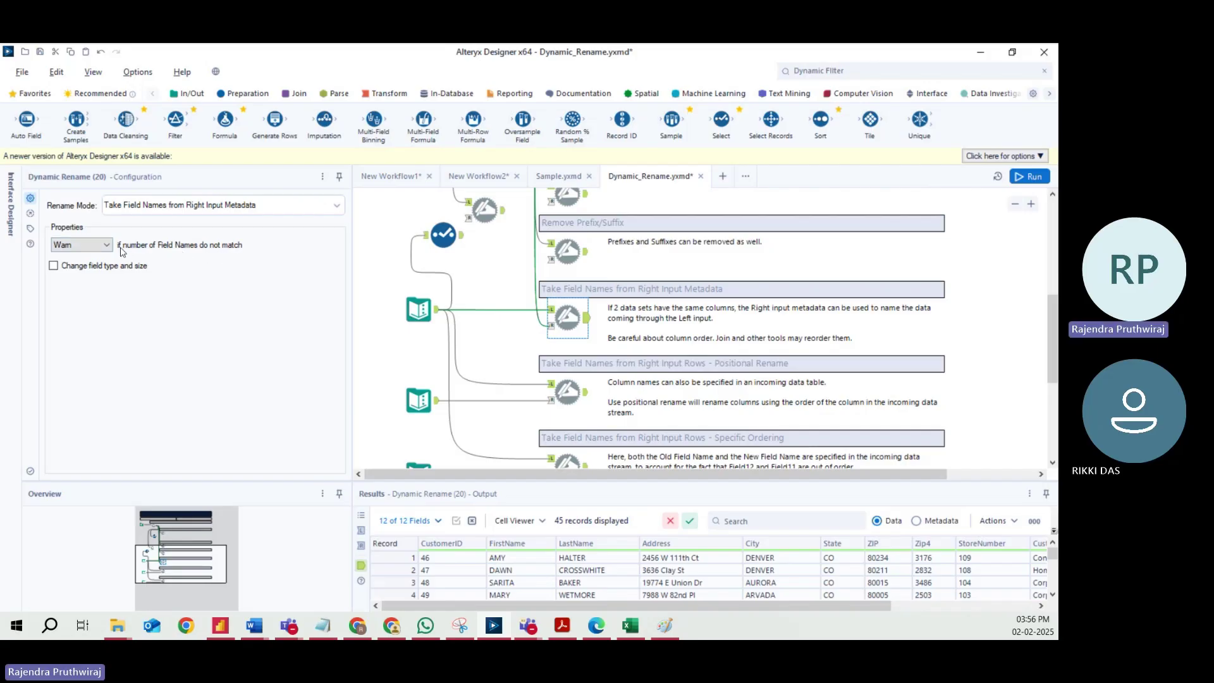
{"action": "left_click", "coordinate": [99, 247]}
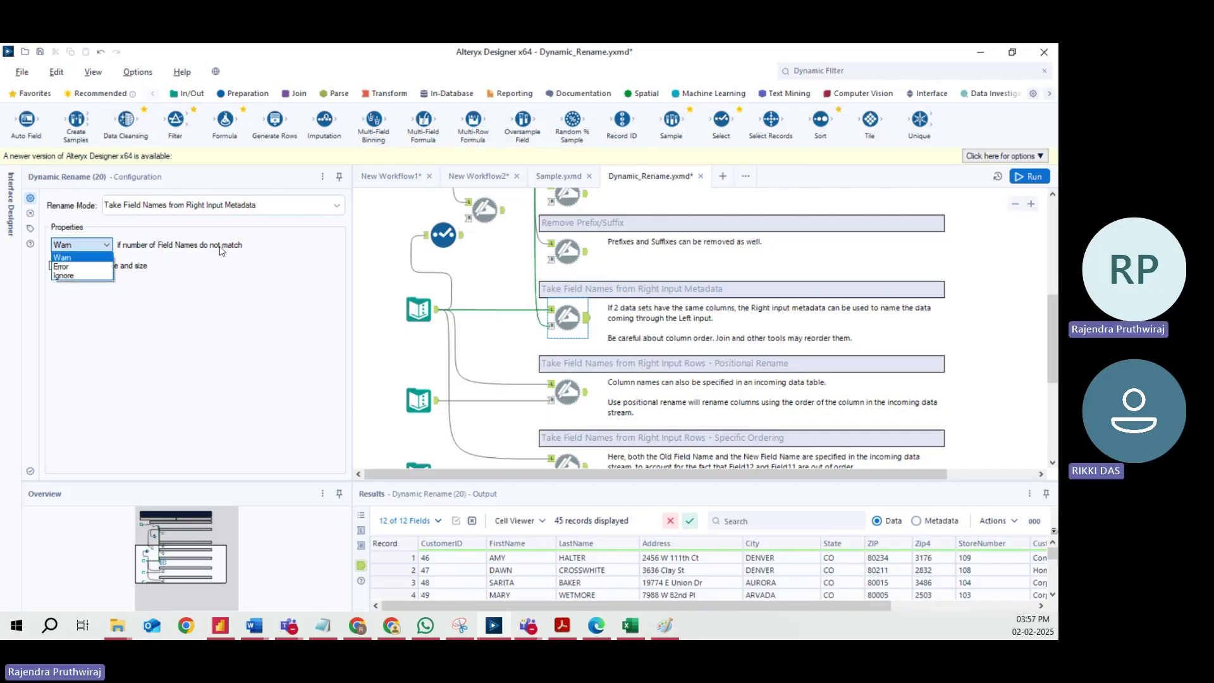
{"action": "left_click", "coordinate": [104, 267]}
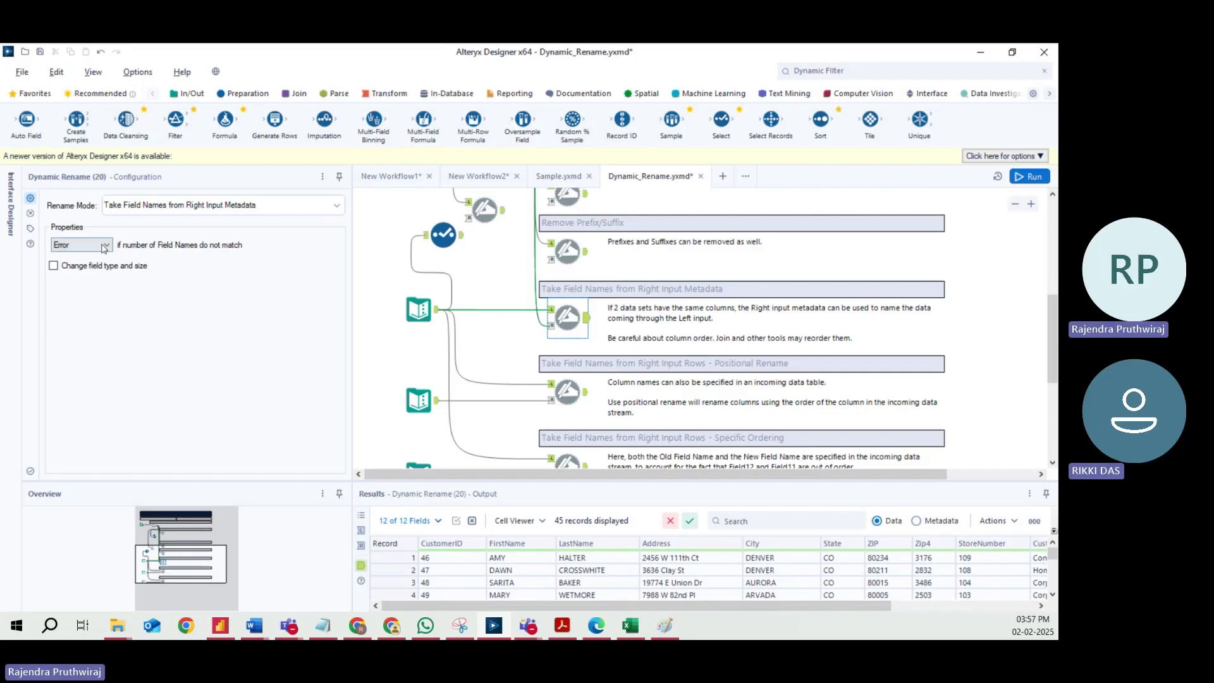
{"action": "left_click", "coordinate": [85, 245]}
{"action": "left_click", "coordinate": [82, 277]}
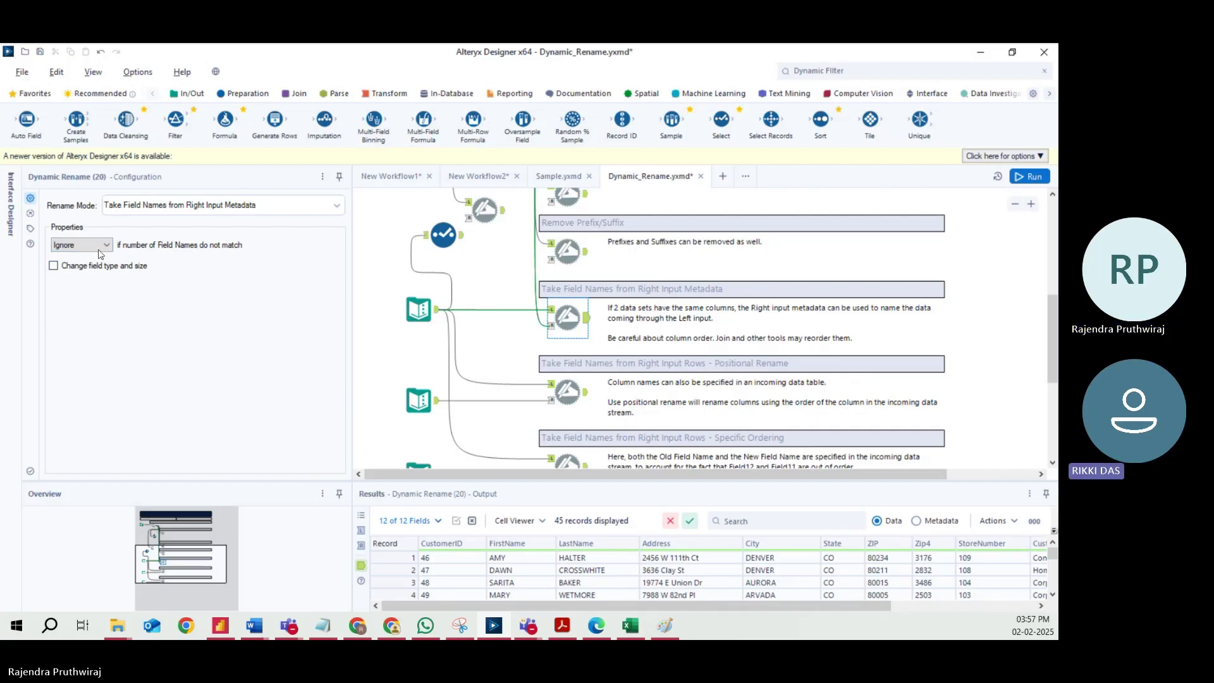
{"action": "left_click", "coordinate": [98, 245]}
{"action": "left_click", "coordinate": [93, 261]}
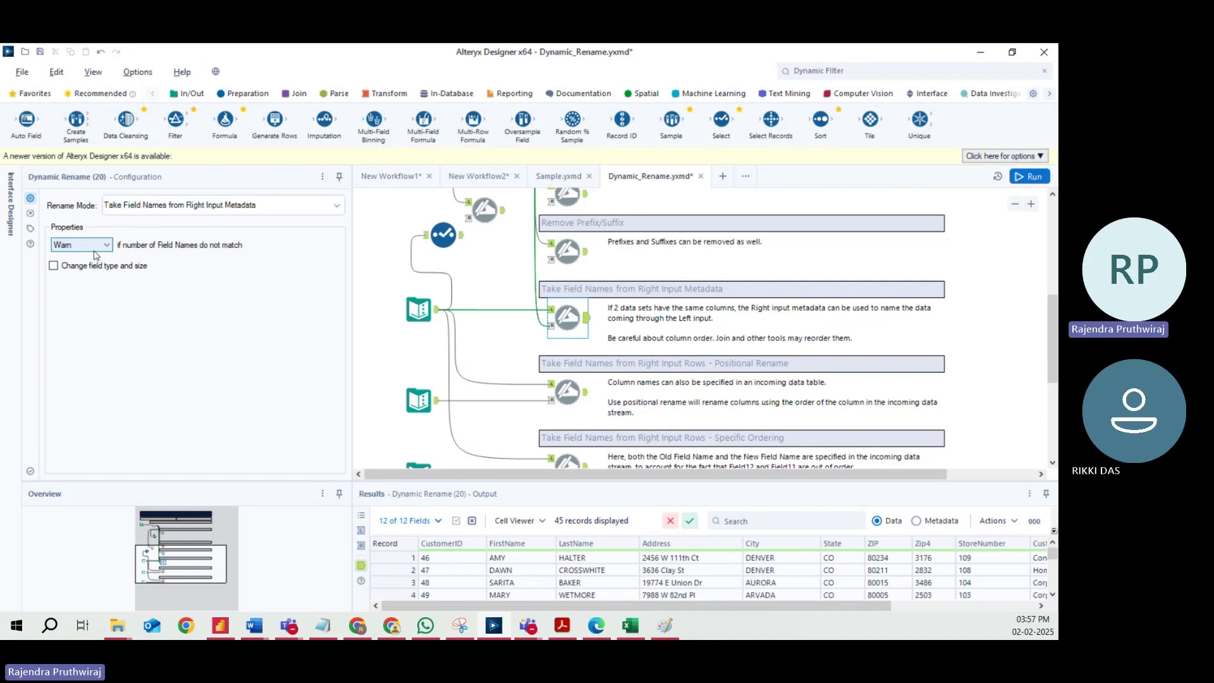
Switch the Right Input Metadata tool's field-name mismatch response to Error again and return it to Warn.
{"action": "left_click", "coordinate": [96, 246]}
{"action": "left_click", "coordinate": [90, 260]}
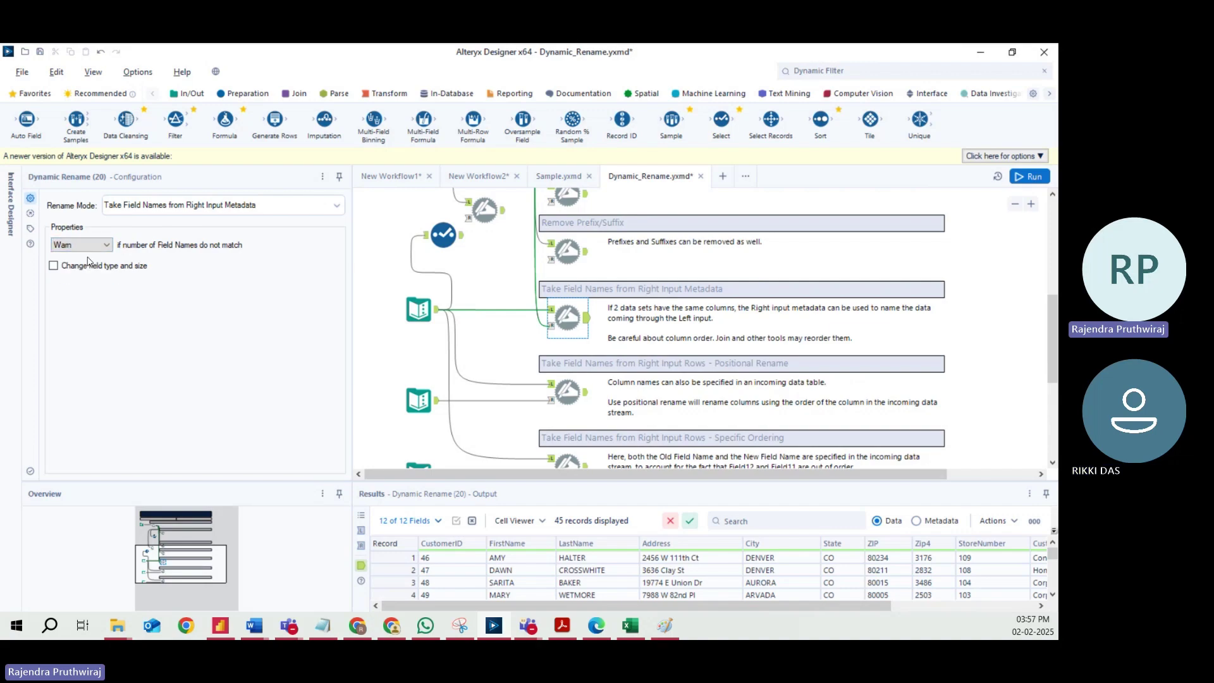
{"action": "left_click", "coordinate": [97, 245]}
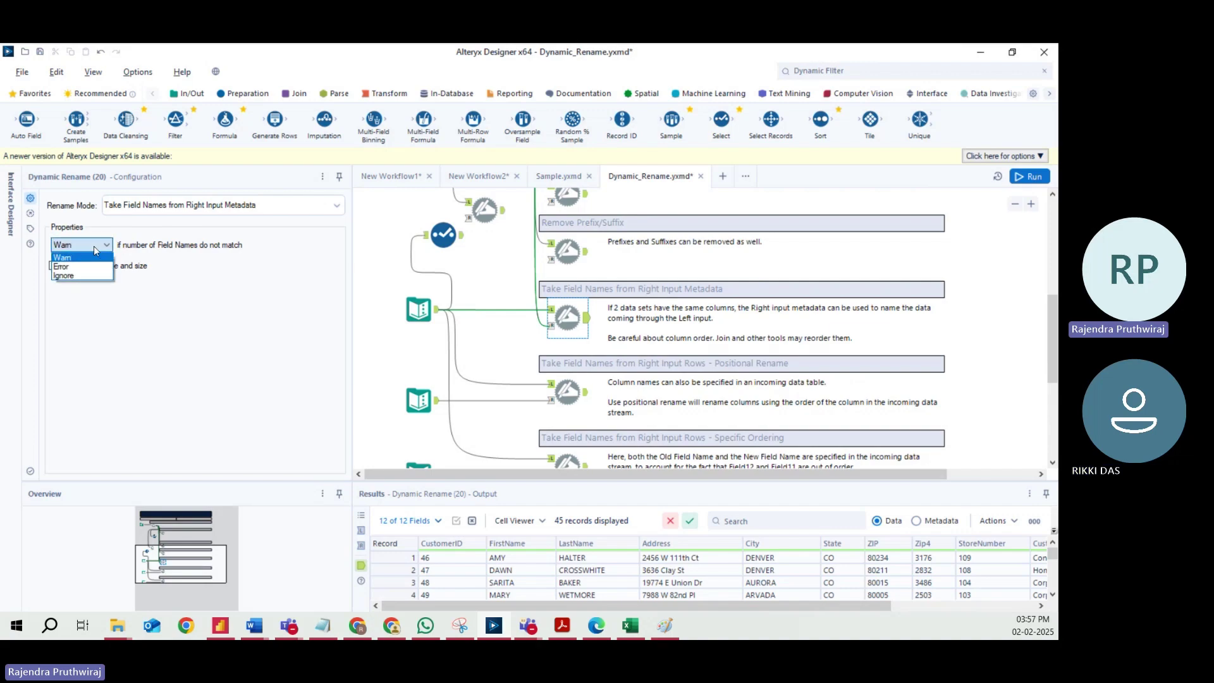
{"action": "left_click", "coordinate": [180, 260]}
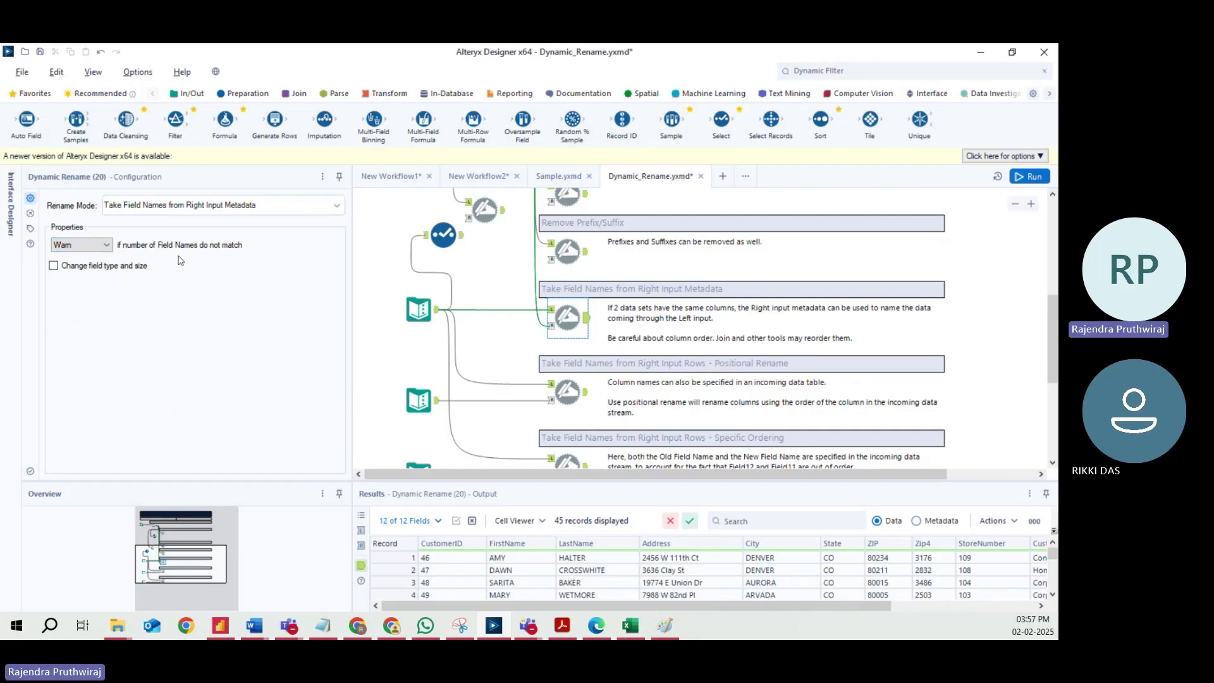
{"action": "left_click", "coordinate": [94, 245]}
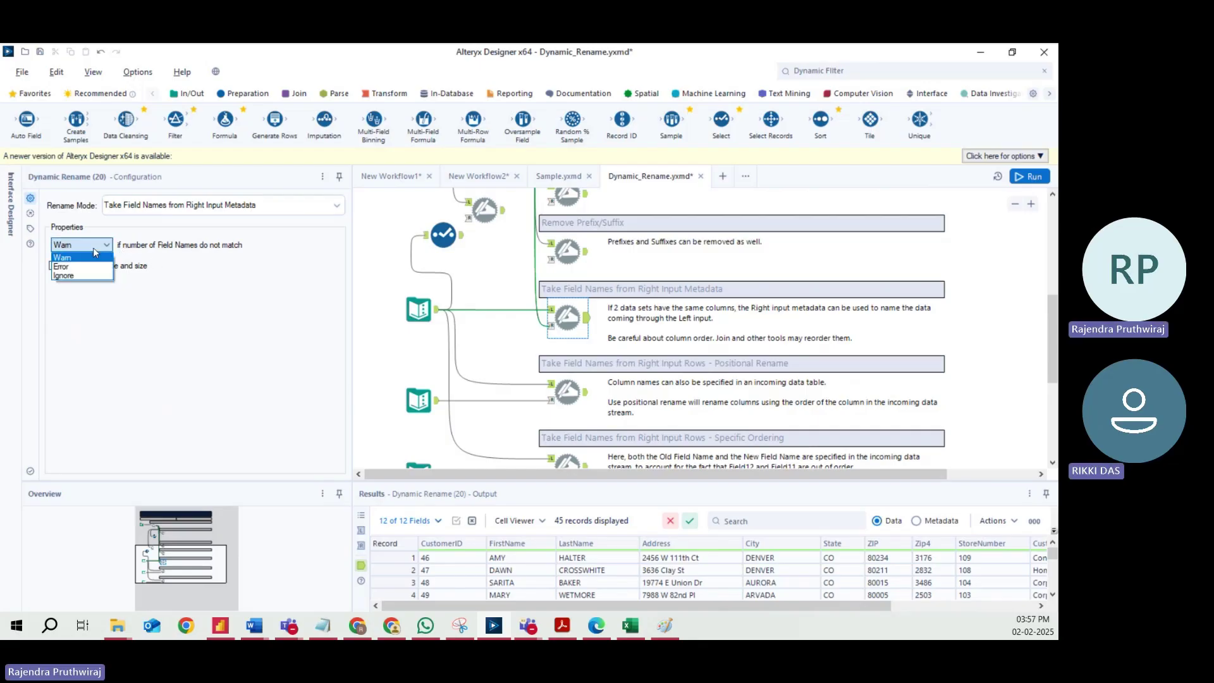
{"action": "left_click", "coordinate": [62, 266]}
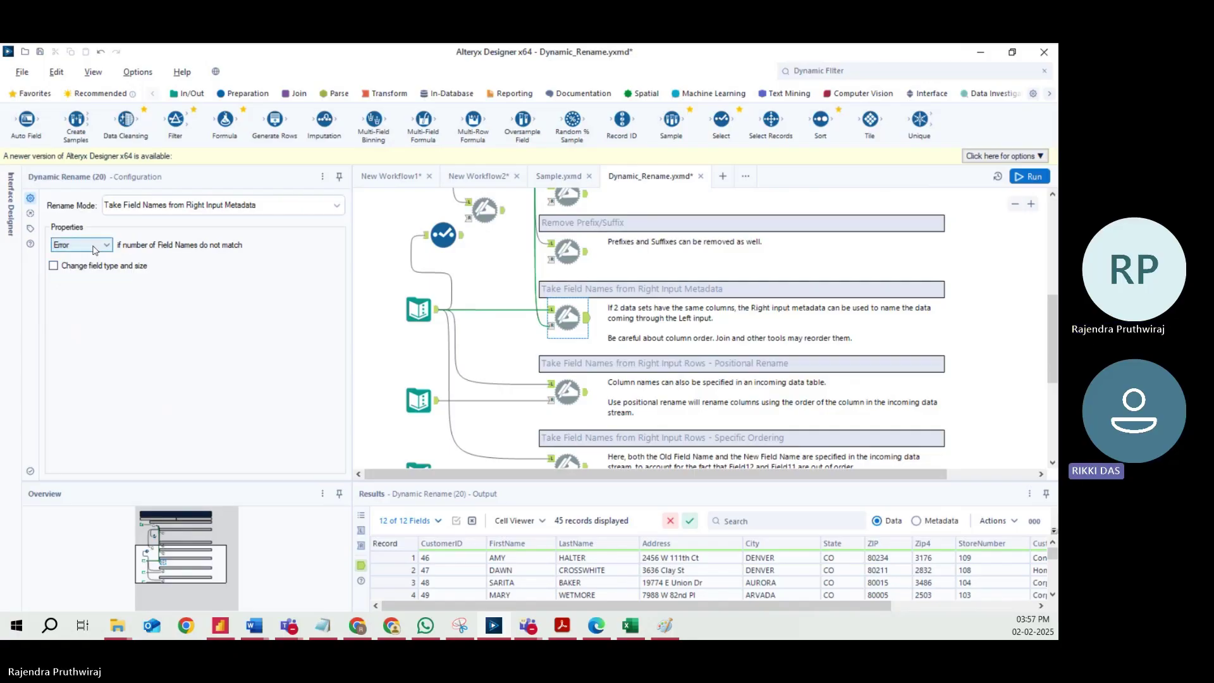
{"action": "left_click", "coordinate": [94, 249]}
{"action": "left_click", "coordinate": [87, 257]}
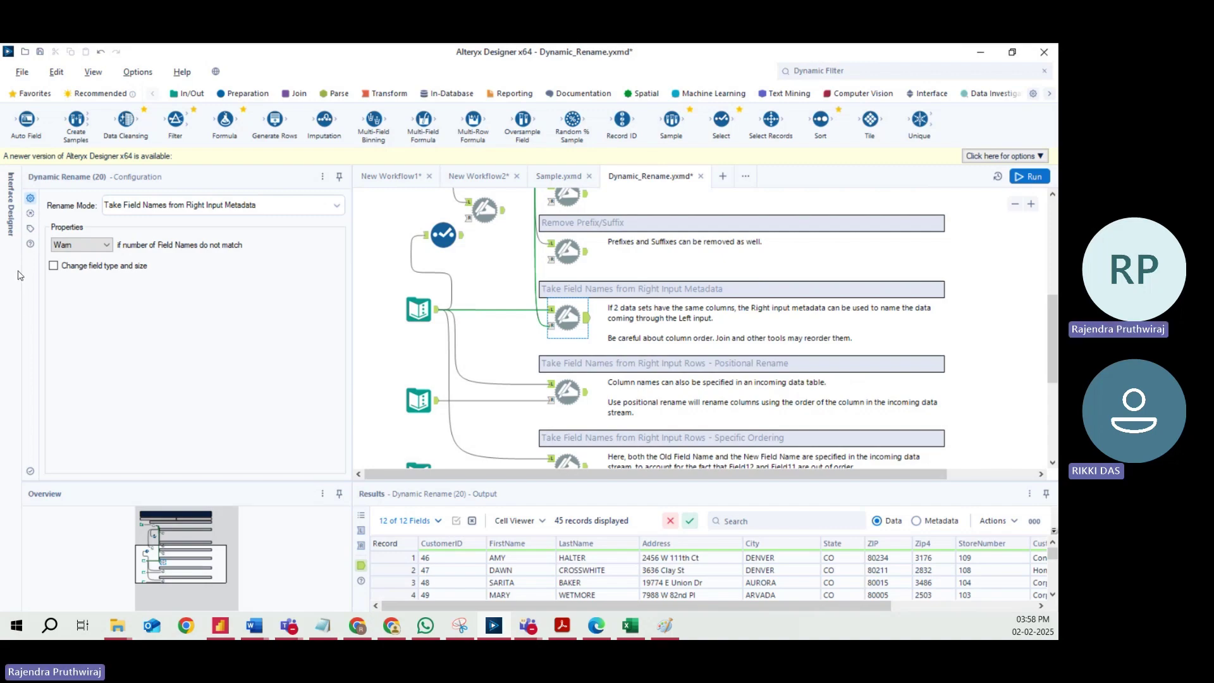
Check the mismatch response choices of the Right Input Metadata tool once more, leaving Warn selected.
{"action": "left_click", "coordinate": [71, 245]}
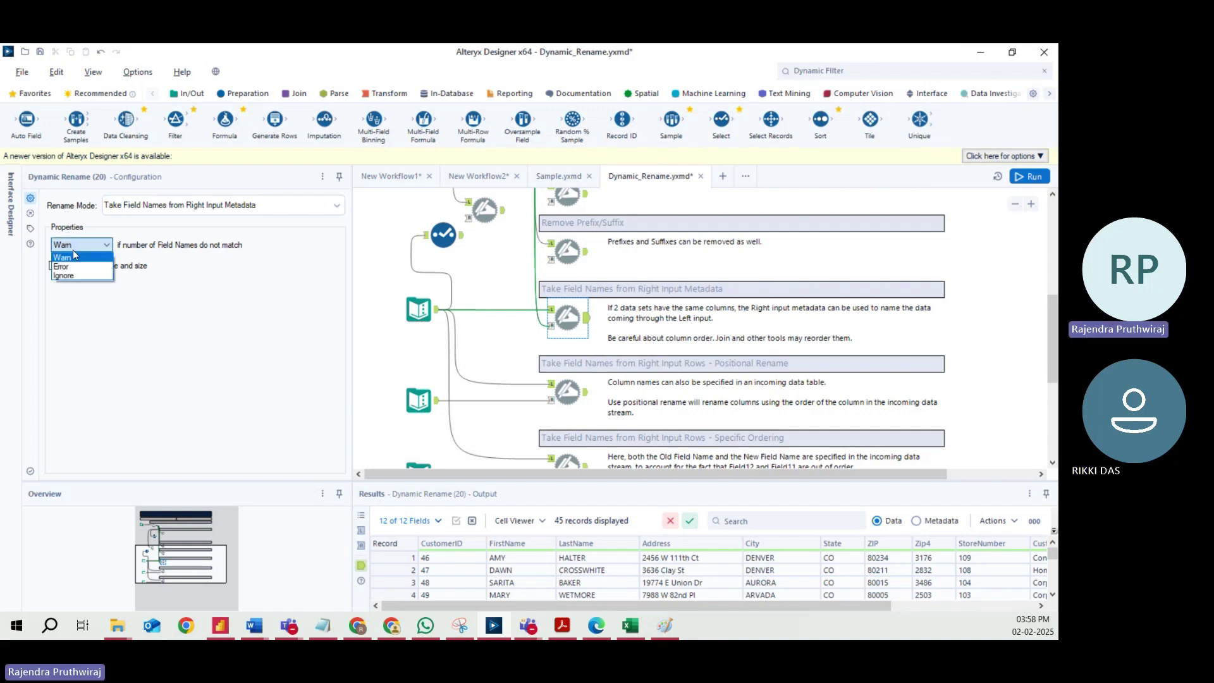
{"action": "left_click", "coordinate": [200, 247]}
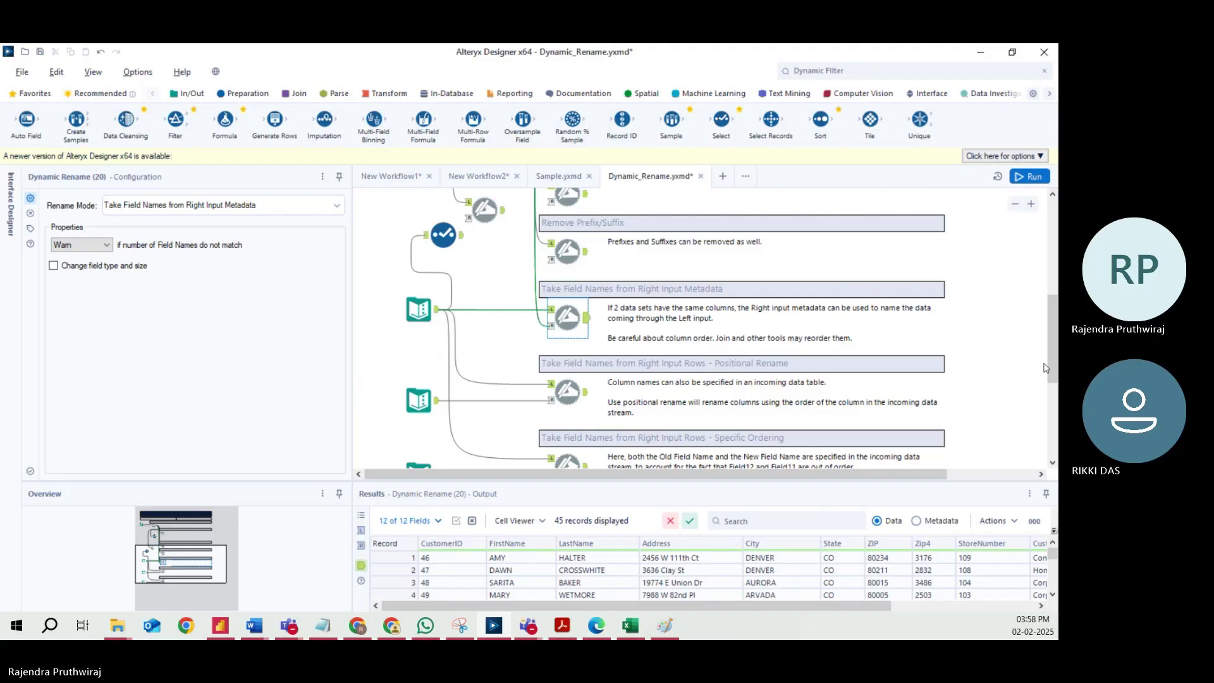
{"action": "scroll", "coordinate": [1051, 331], "scroll_direction": "down", "scroll_amount": 2}
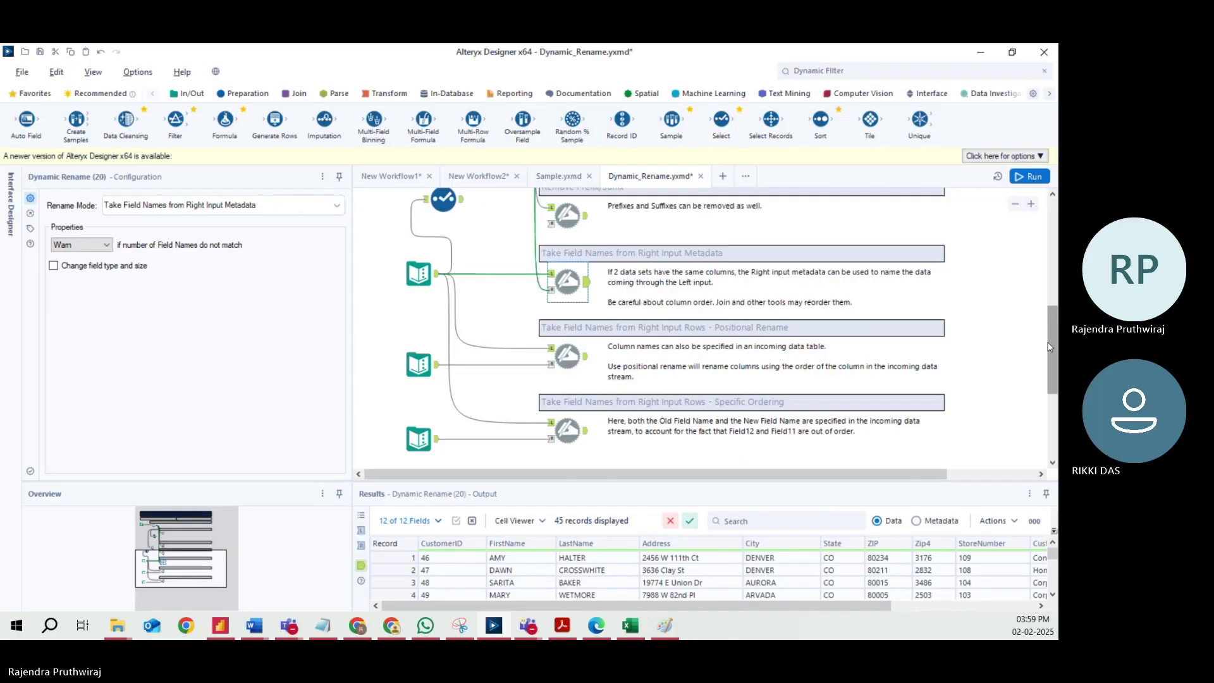
Try the Change field type and size option on the Right Input Metadata rename tool.
{"action": "left_click", "coordinate": [73, 271]}
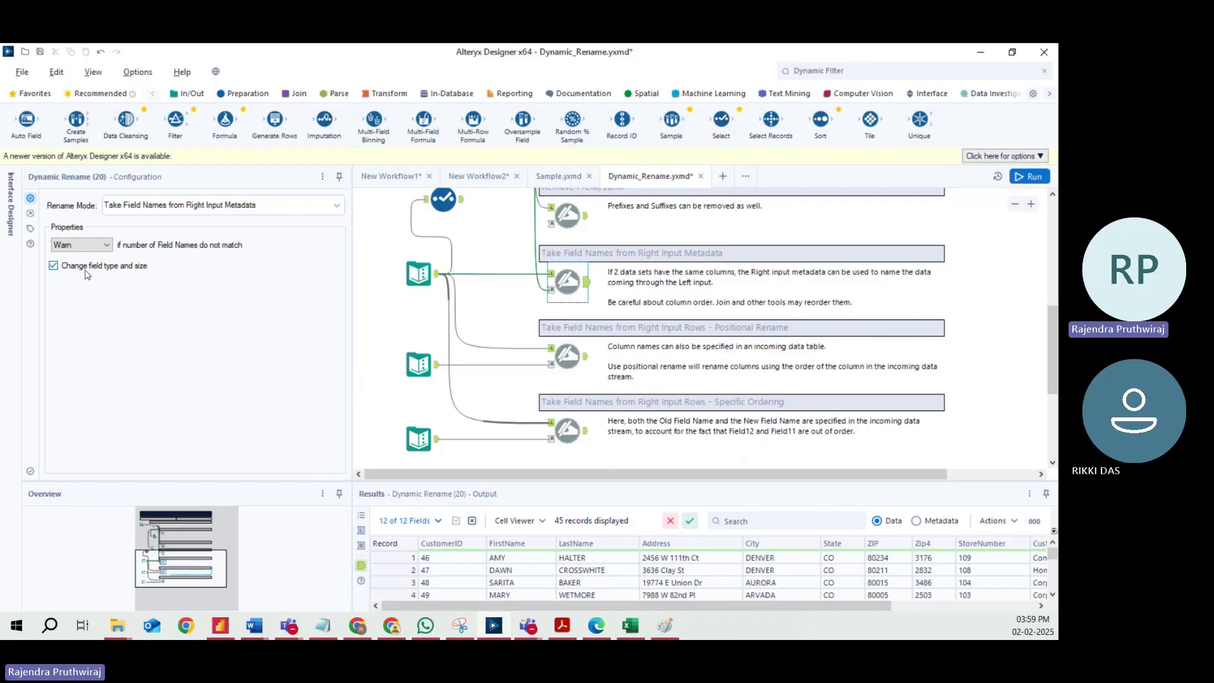
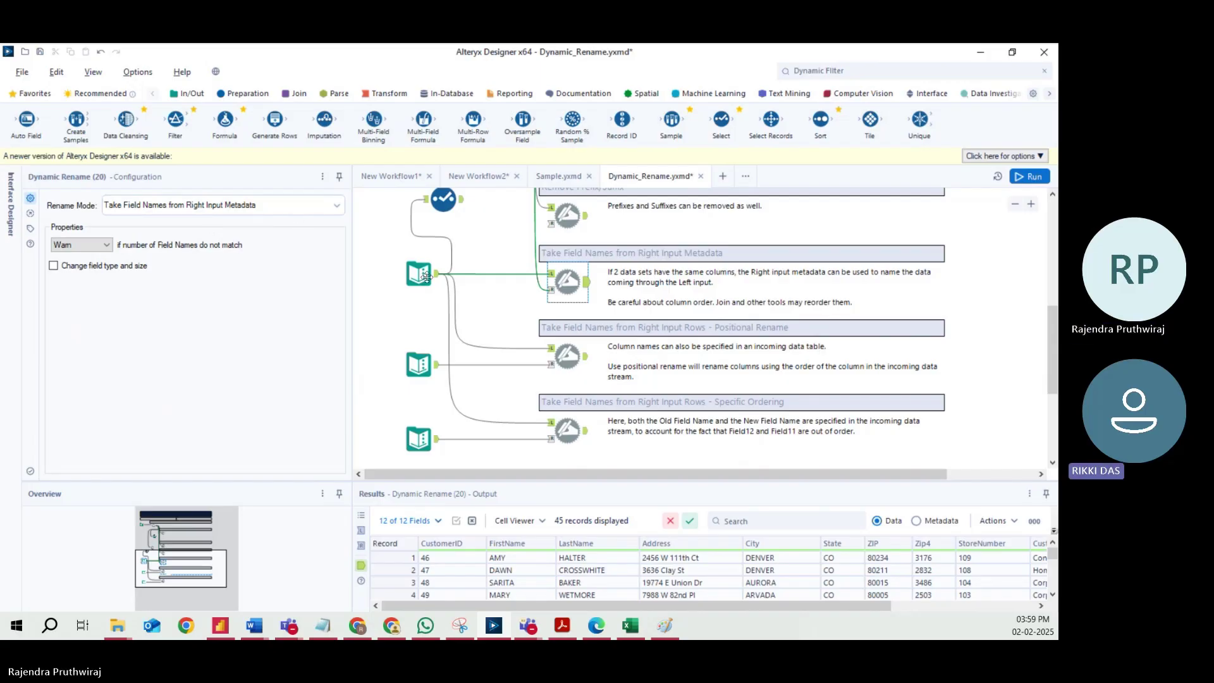
Run the workflow and bring up the Dynamic Rename tool of the Positional Rename example.
{"action": "left_click", "coordinate": [566, 358]}
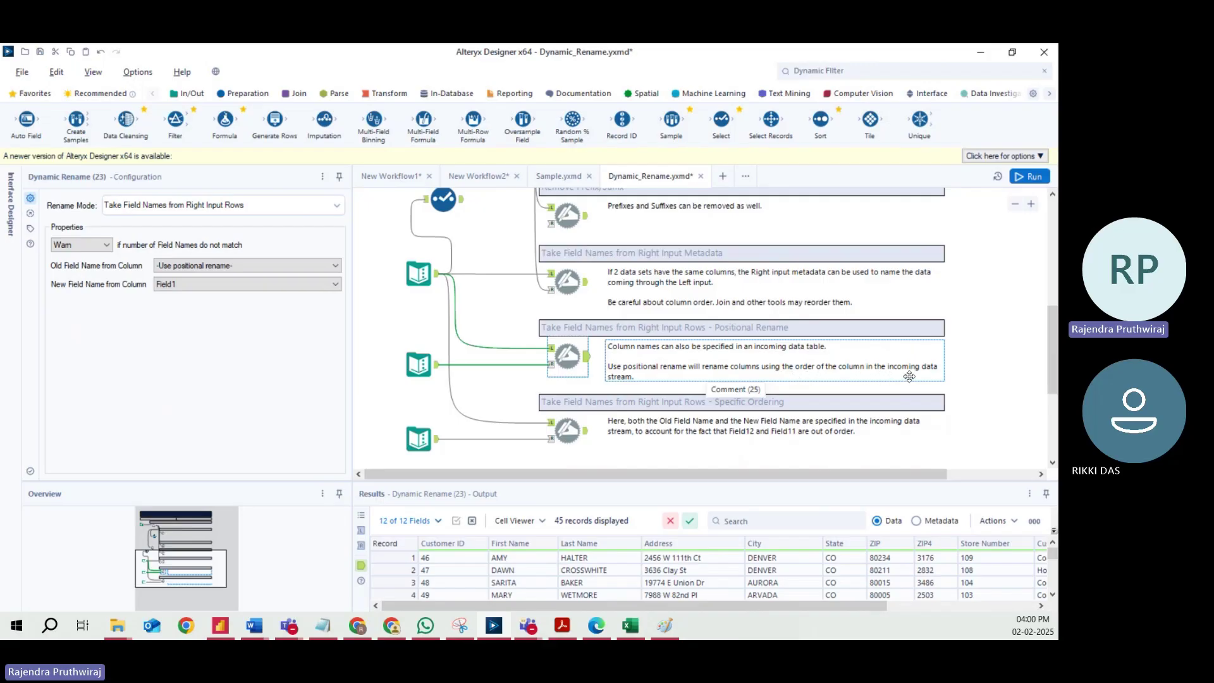
{"action": "left_click", "coordinate": [1036, 180]}
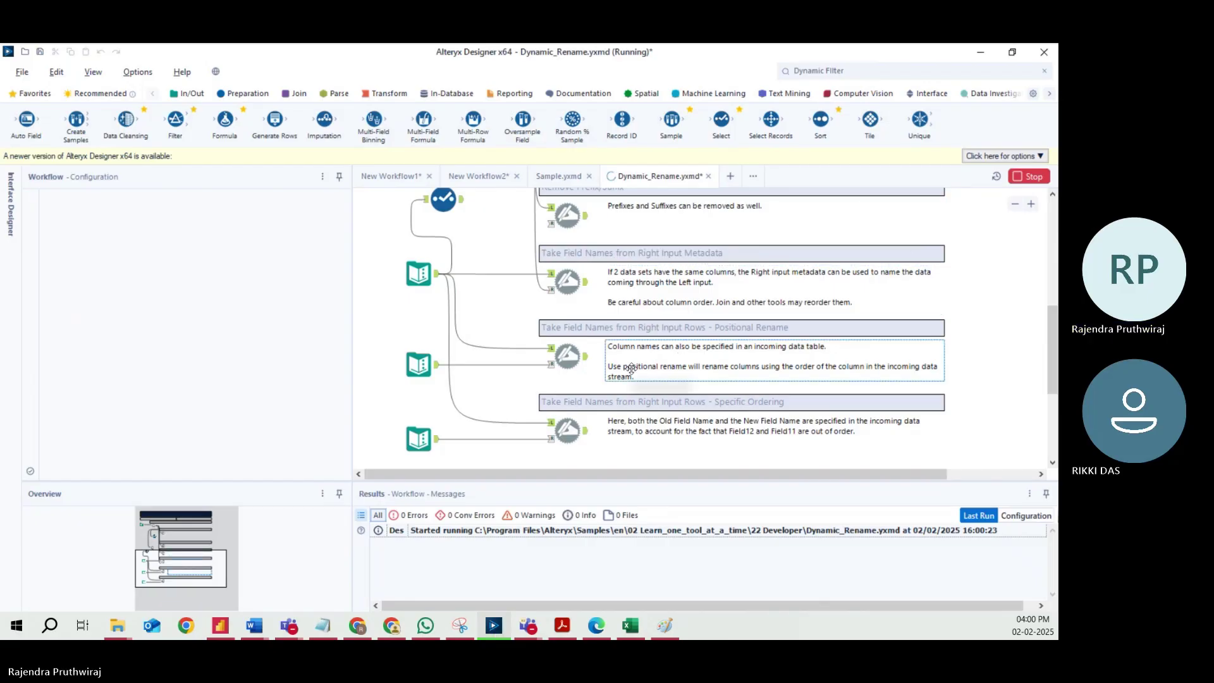
{"action": "left_click", "coordinate": [567, 356]}
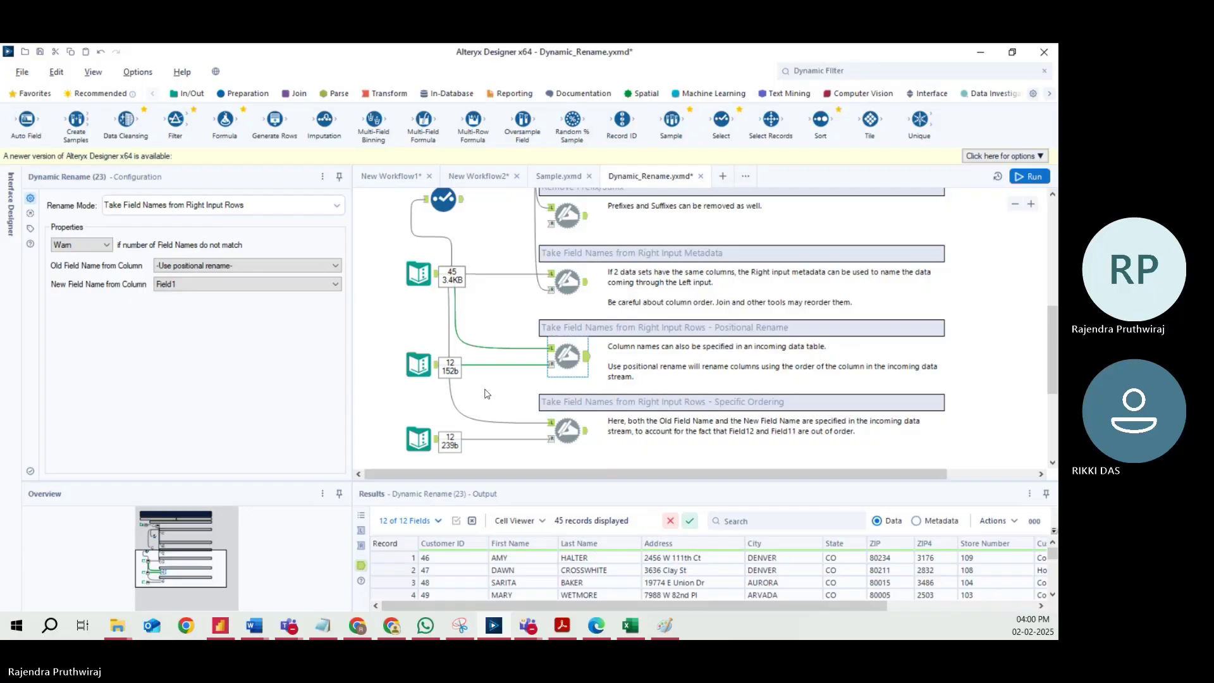
Inspect the Positional Rename tool's left input data, the name rows in its right input, and its output.
{"action": "left_click", "coordinate": [549, 348]}
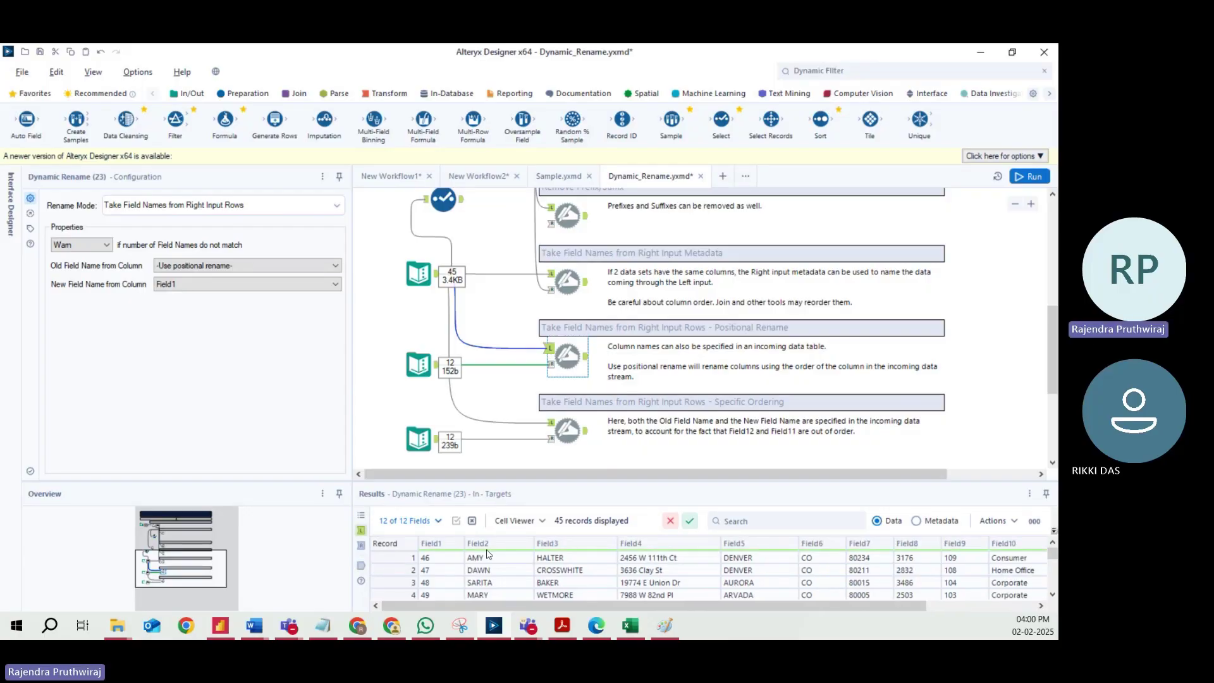
{"action": "left_click", "coordinate": [550, 365]}
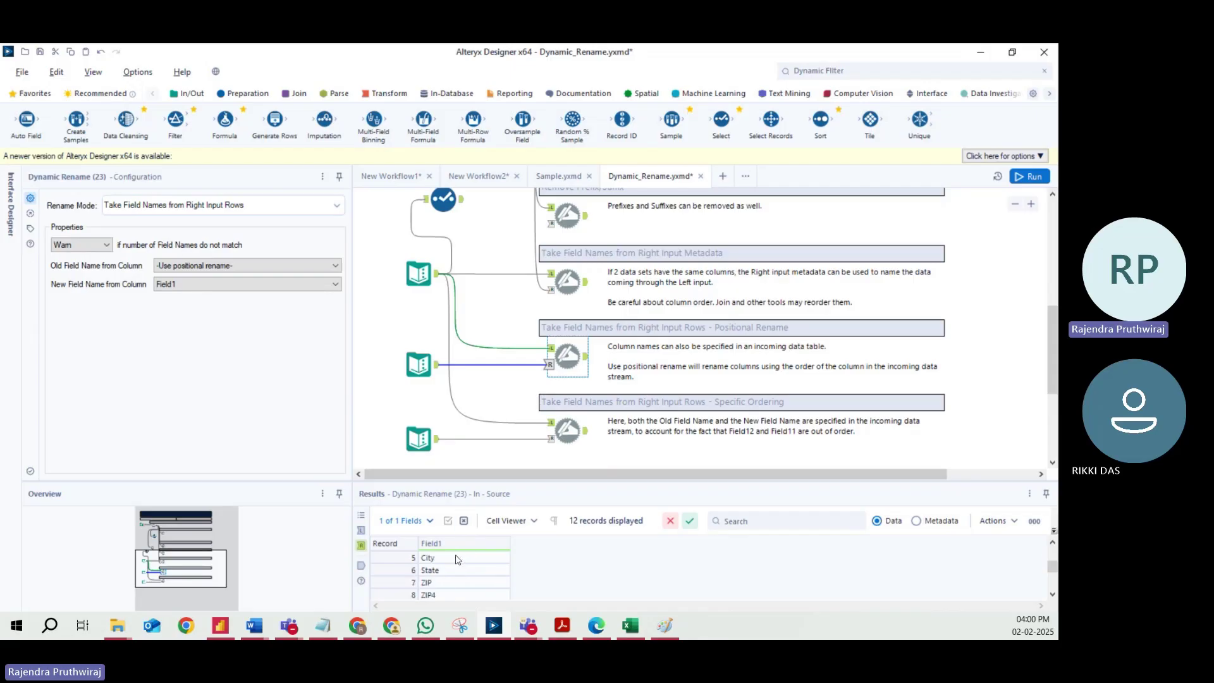
{"action": "scroll", "coordinate": [455, 569], "scroll_direction": "down", "scroll_amount": 2}
{"action": "scroll", "coordinate": [450, 569], "scroll_direction": "up", "scroll_amount": 1}
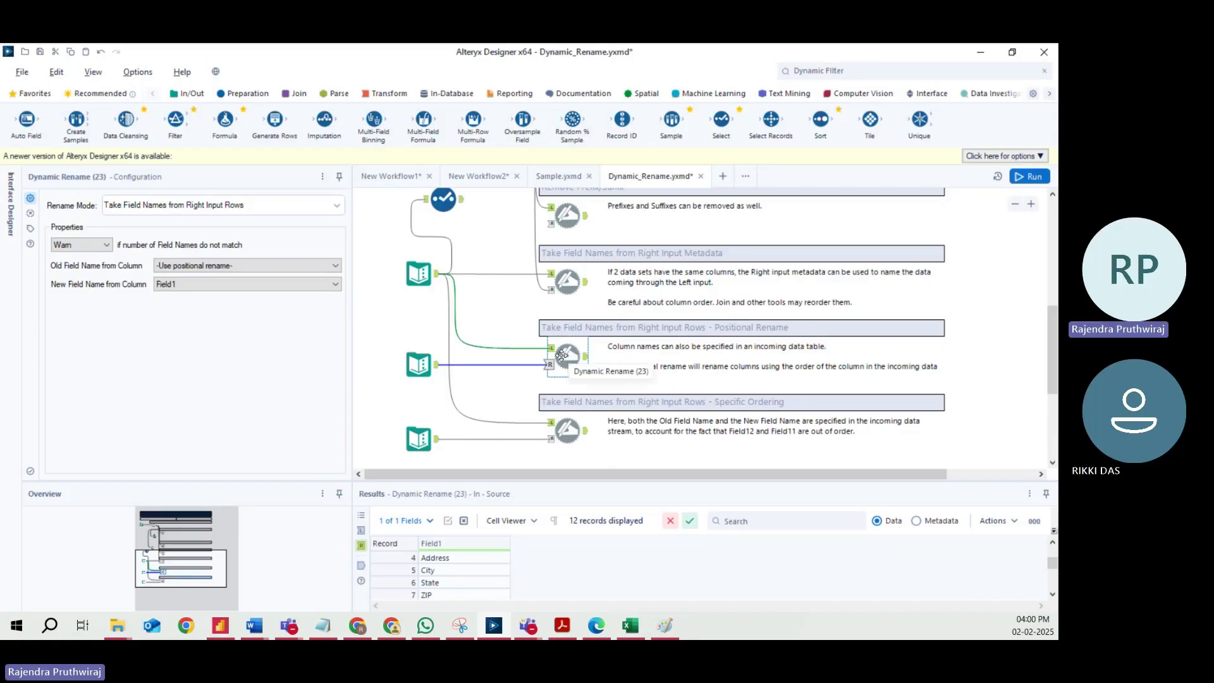
{"action": "left_click", "coordinate": [161, 284]}
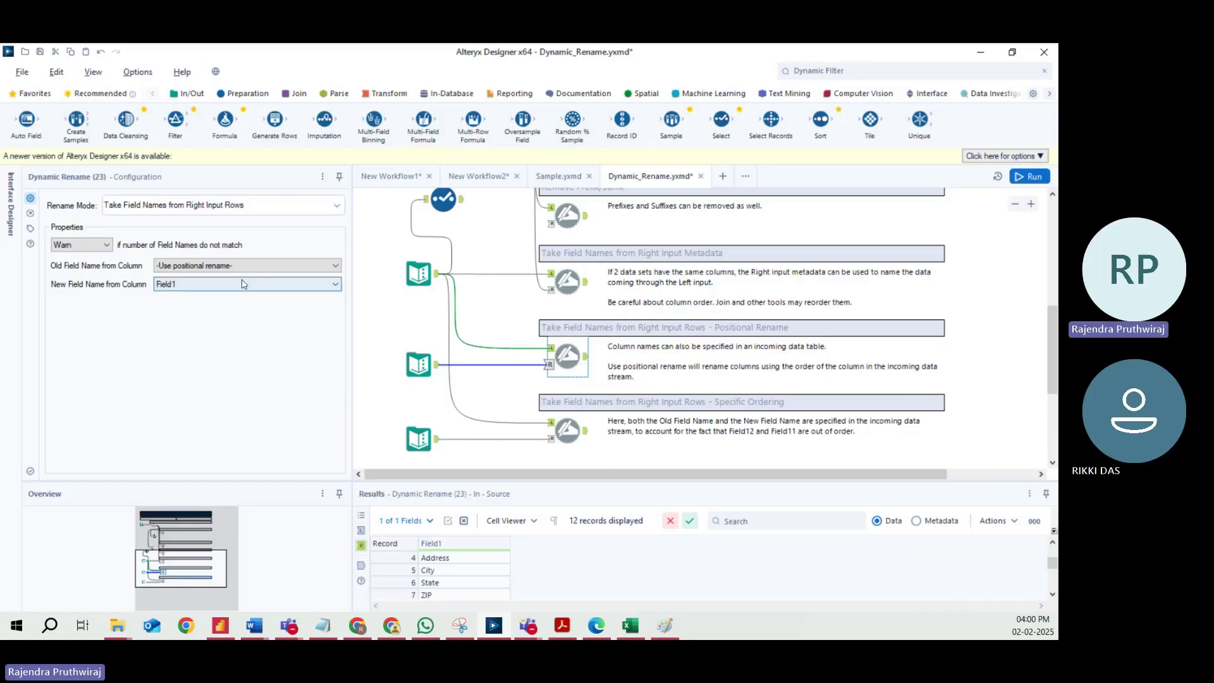
{"action": "scroll", "coordinate": [447, 569], "scroll_direction": "up", "scroll_amount": 1}
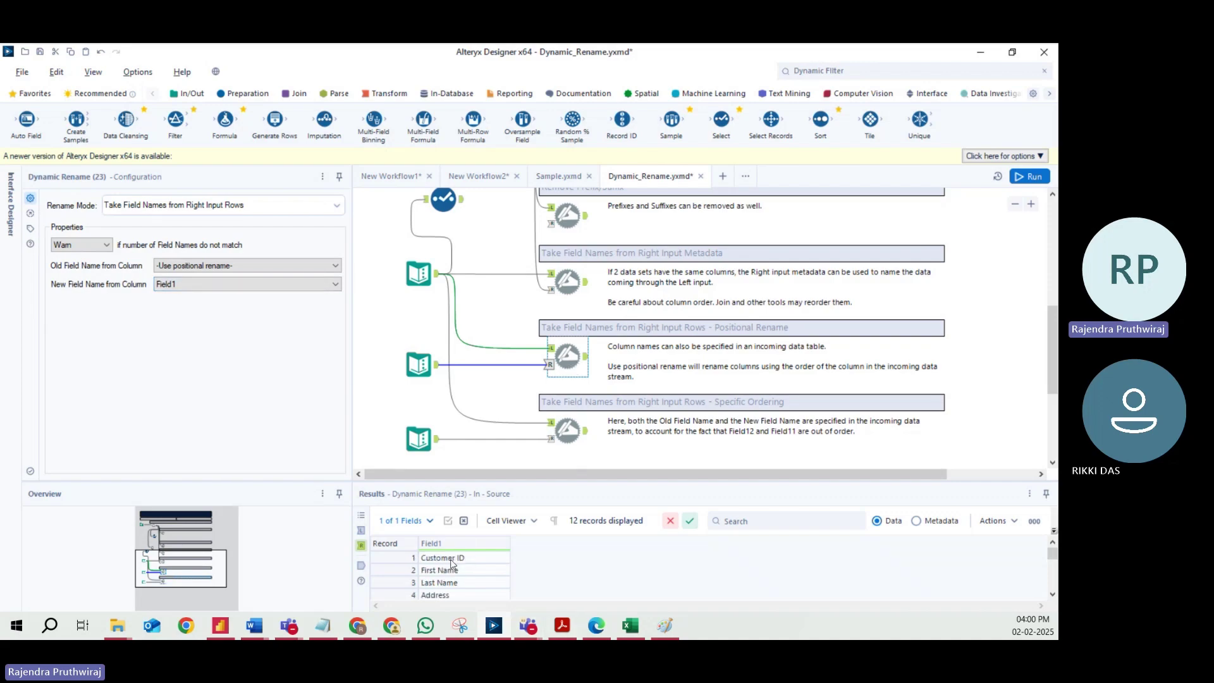
{"action": "left_click", "coordinate": [466, 542]}
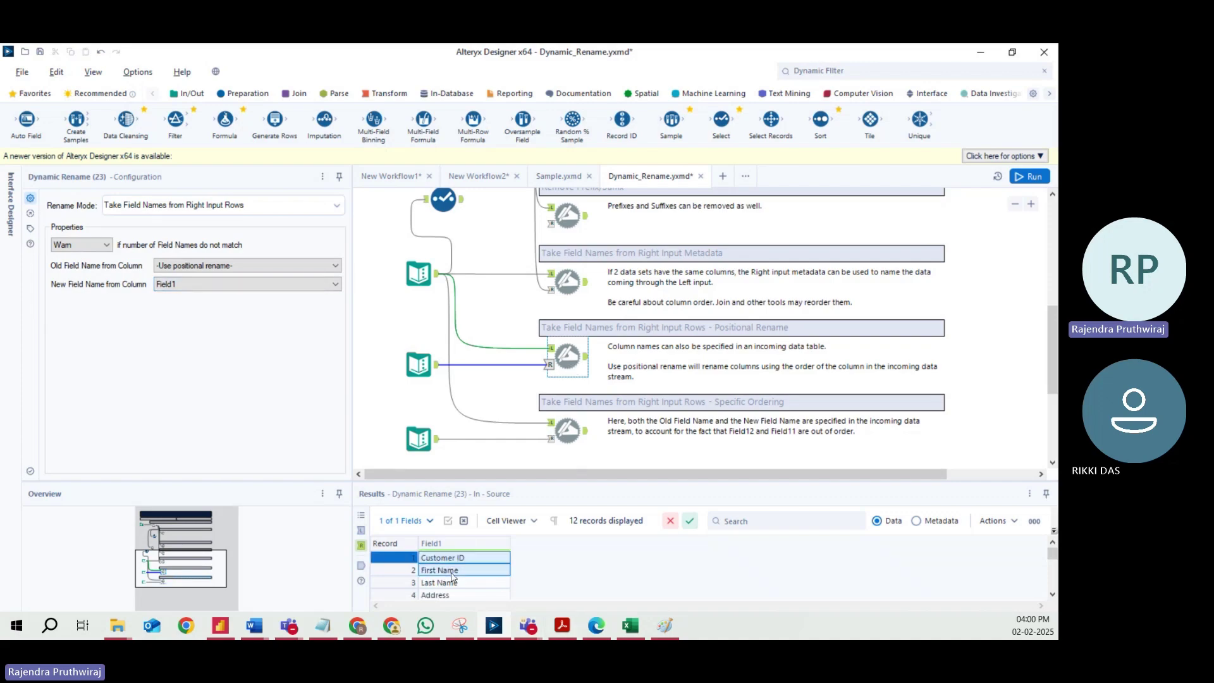
{"action": "left_click", "coordinate": [587, 356]}
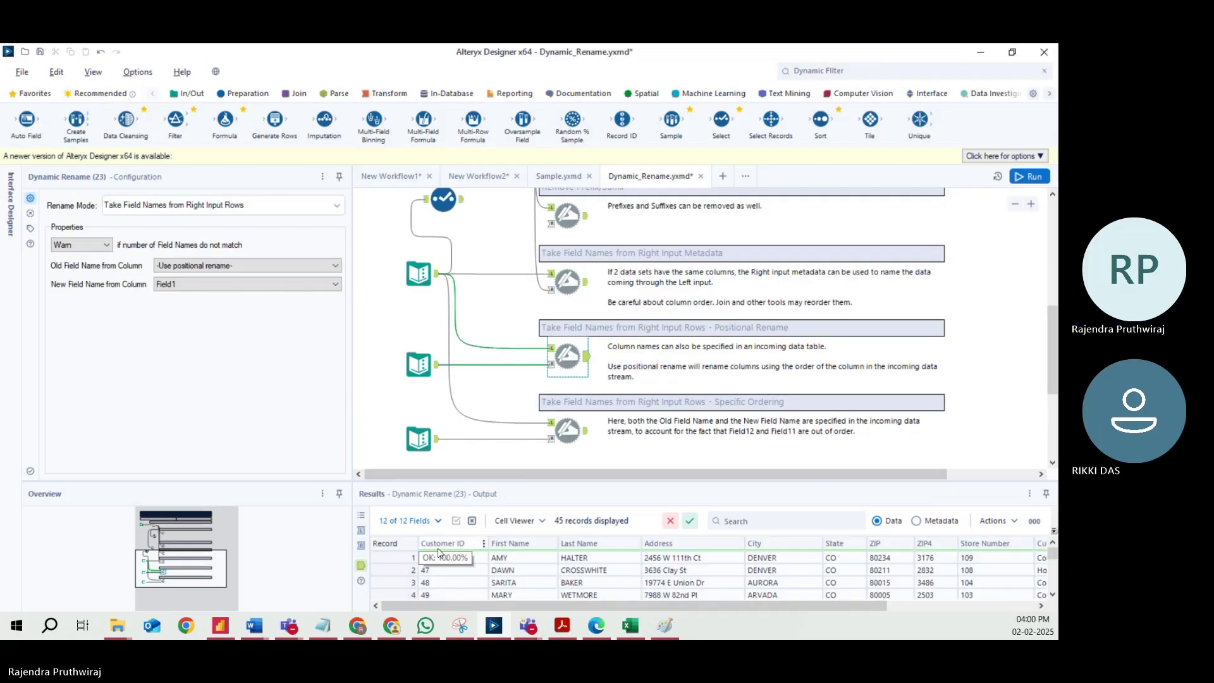
Compare the Positional Rename tool's right-input name rows with the left-input fields of the Right Input Metadata tool.
{"action": "left_click", "coordinate": [548, 365]}
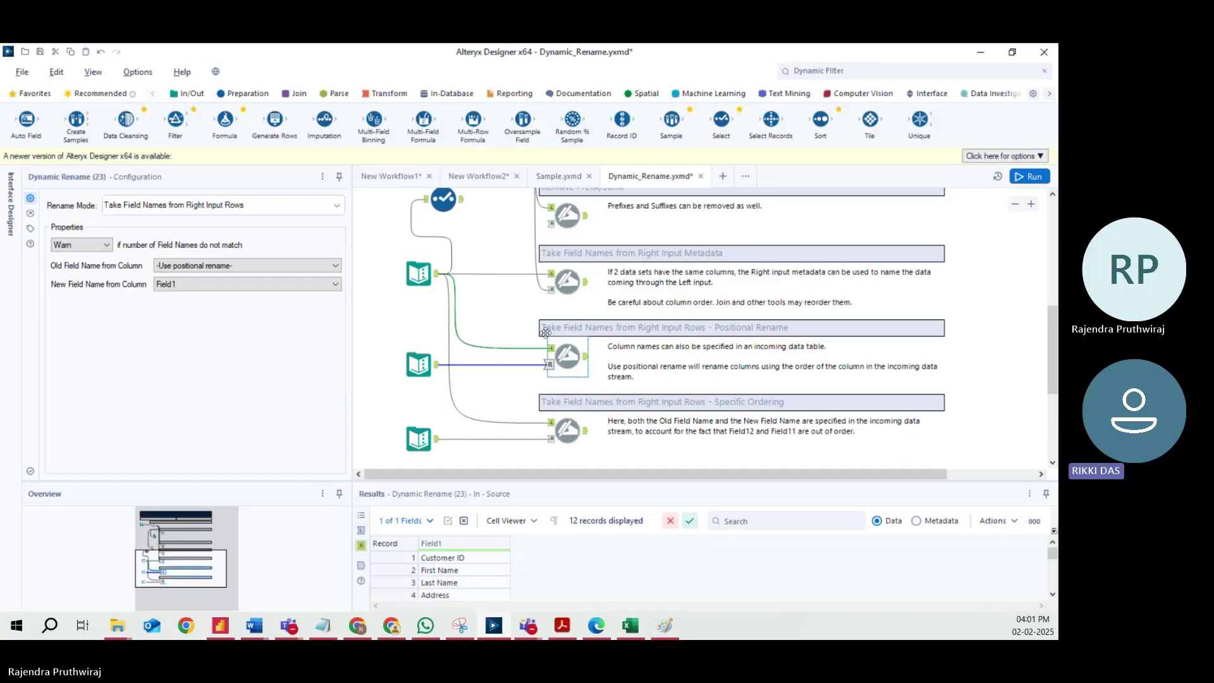
{"action": "left_click", "coordinate": [459, 563]}
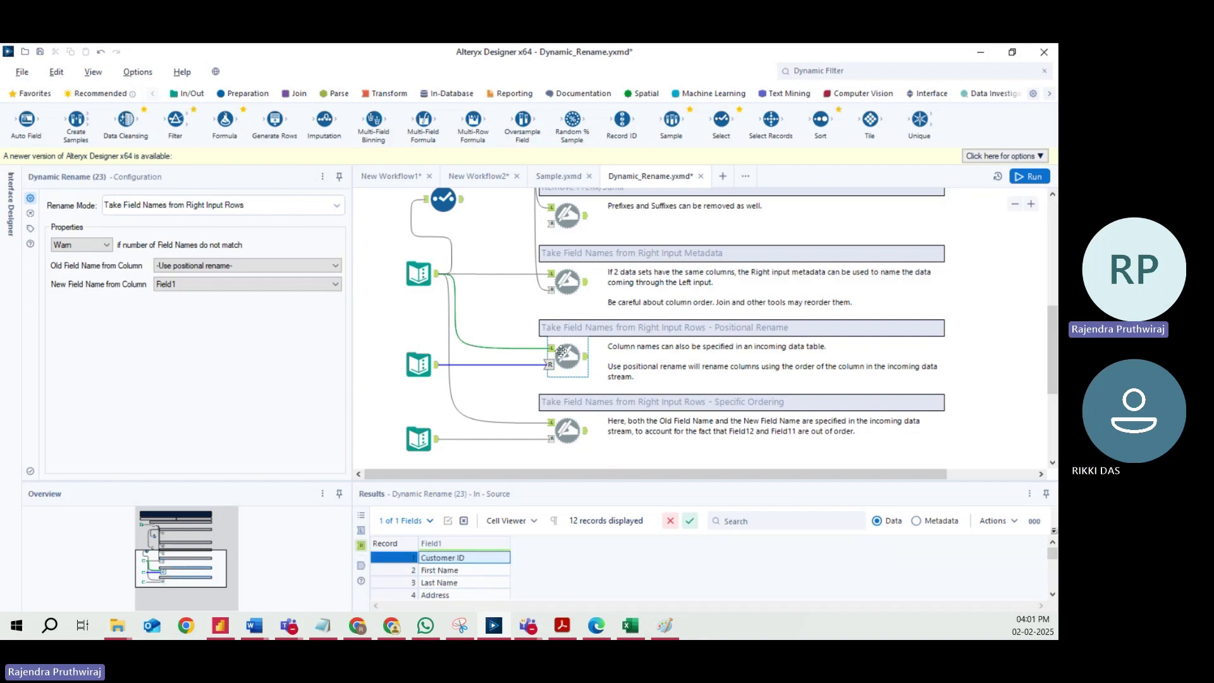
{"action": "left_click", "coordinate": [551, 278]}
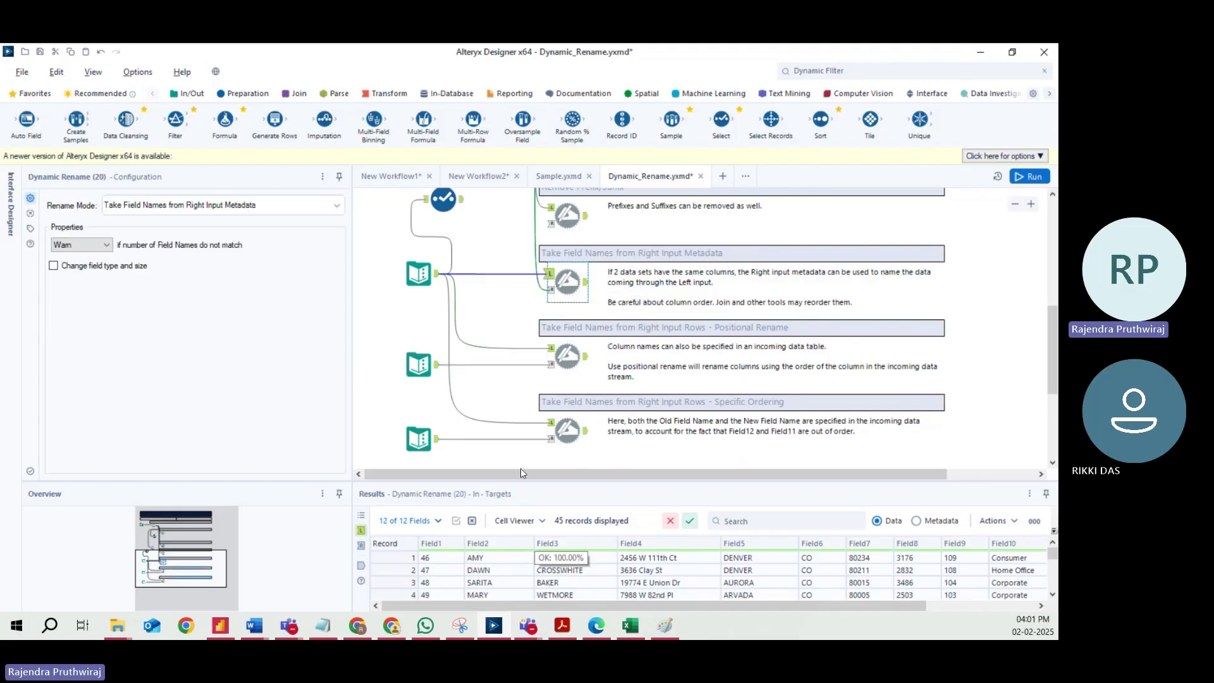
{"action": "left_click", "coordinate": [550, 365]}
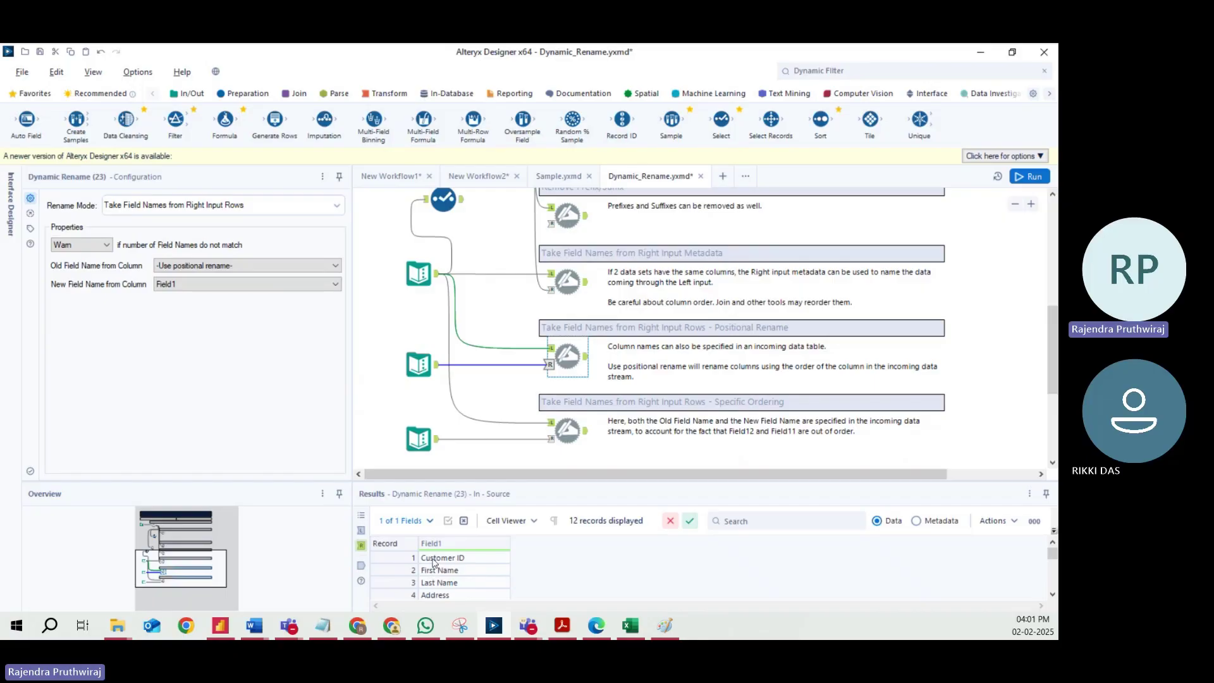
{"action": "left_click_drag", "start_coordinate": [435, 558], "coordinate": [436, 594]}
{"action": "scroll", "coordinate": [440, 585], "scroll_direction": "up", "scroll_amount": 3}
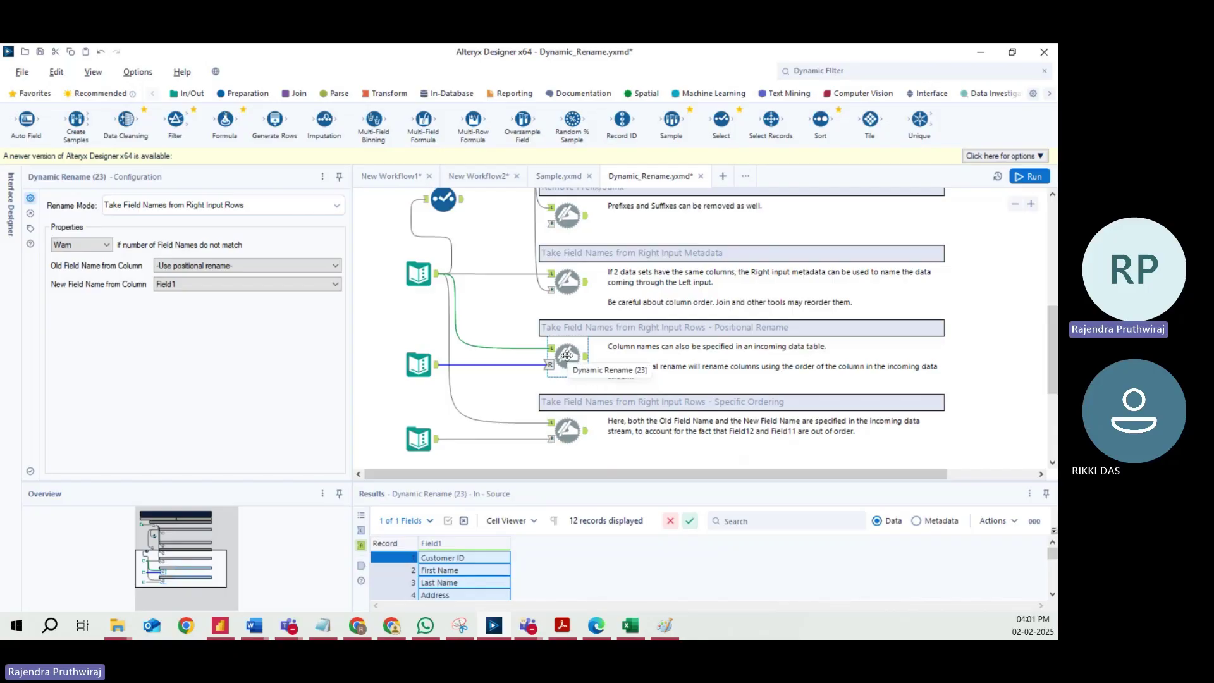
Examine the Store Number and Spend columns in the Positional Rename tool's output.
{"action": "left_click", "coordinate": [586, 356]}
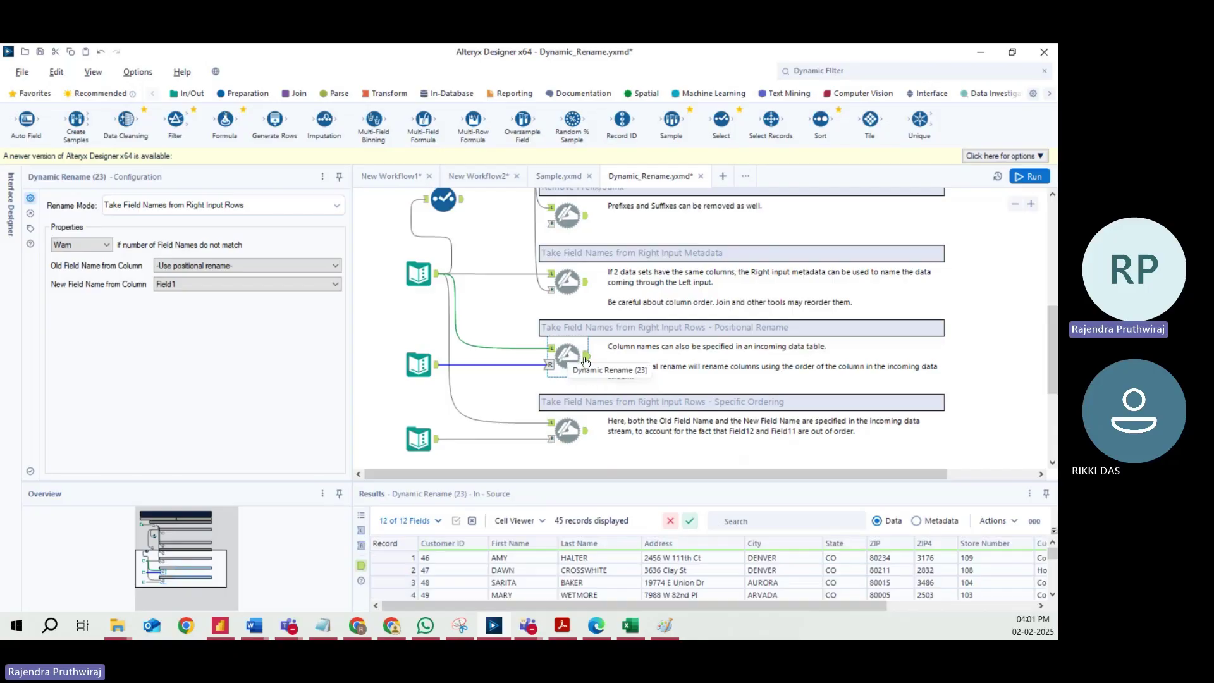
{"action": "scroll", "coordinate": [595, 589], "scroll_direction": "right", "scroll_amount": 5}
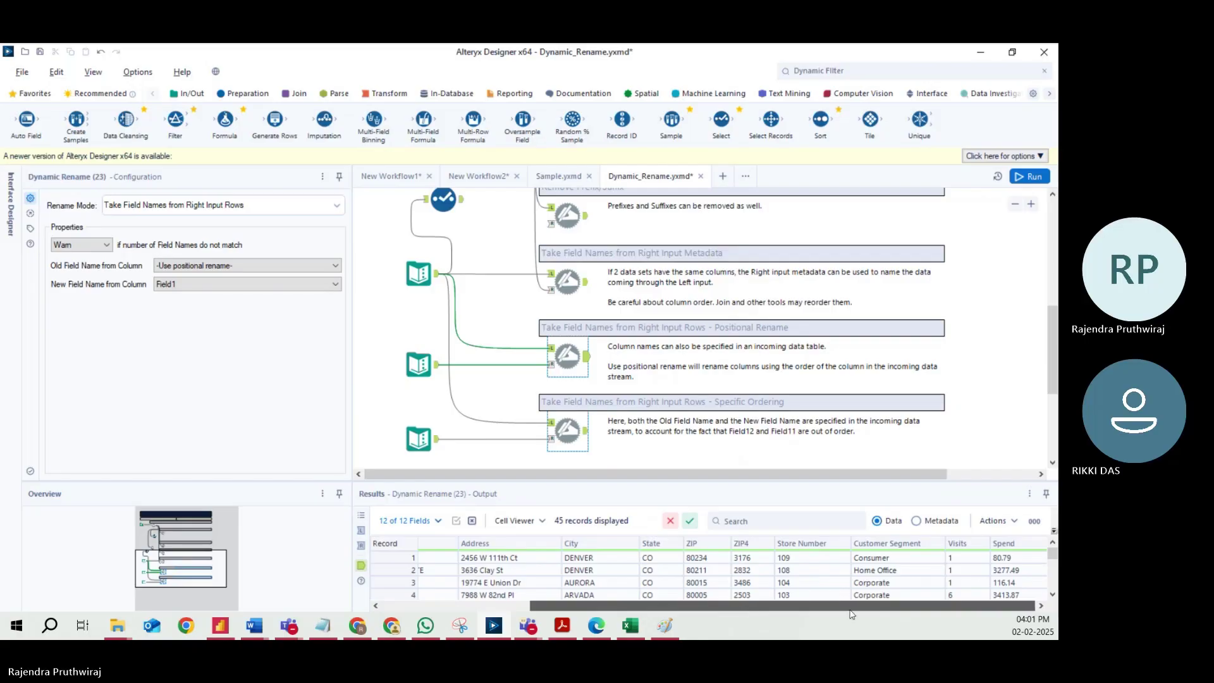
{"action": "left_click_drag", "start_coordinate": [794, 559], "coordinate": [796, 576]}
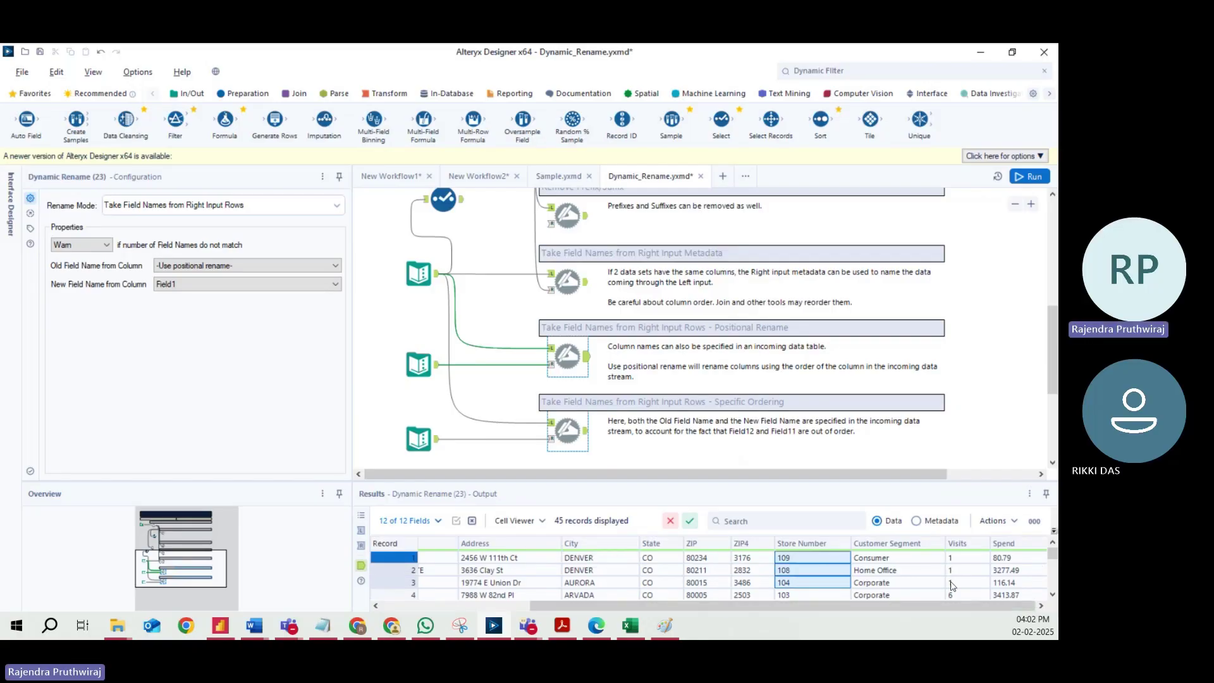
{"action": "left_click_drag", "start_coordinate": [1015, 563], "coordinate": [1017, 597]}
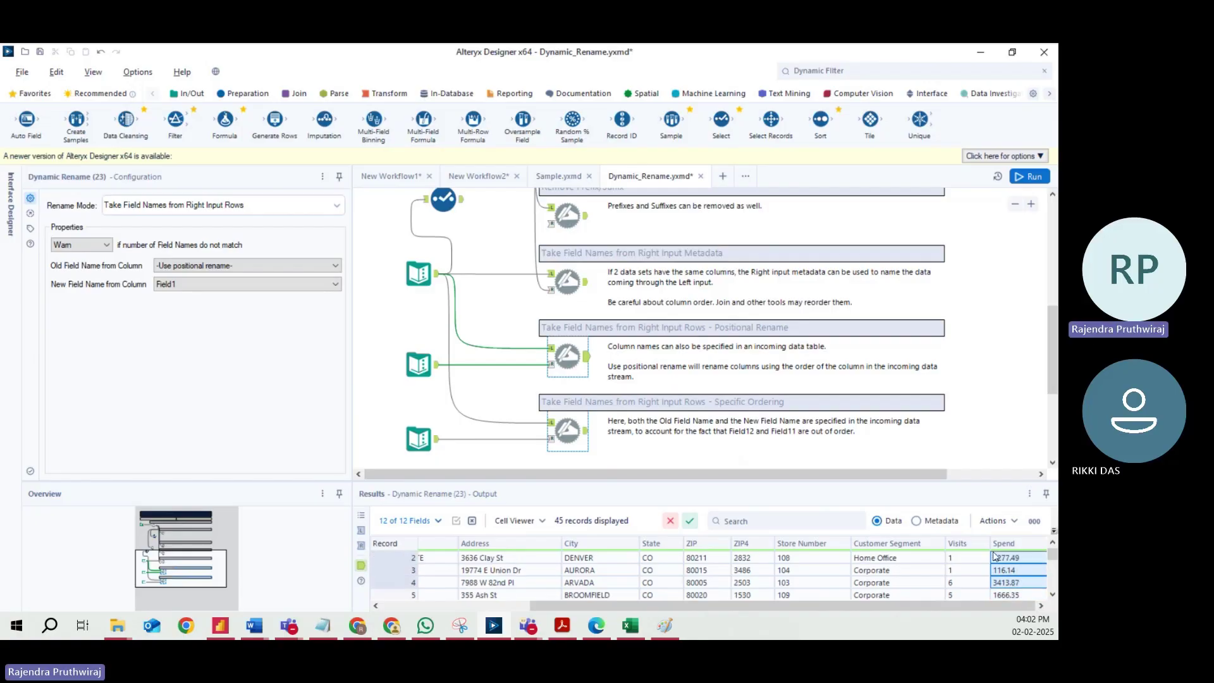
{"action": "scroll", "coordinate": [999, 556], "scroll_direction": "up", "scroll_amount": 1}
{"action": "left_click", "coordinate": [964, 551]}
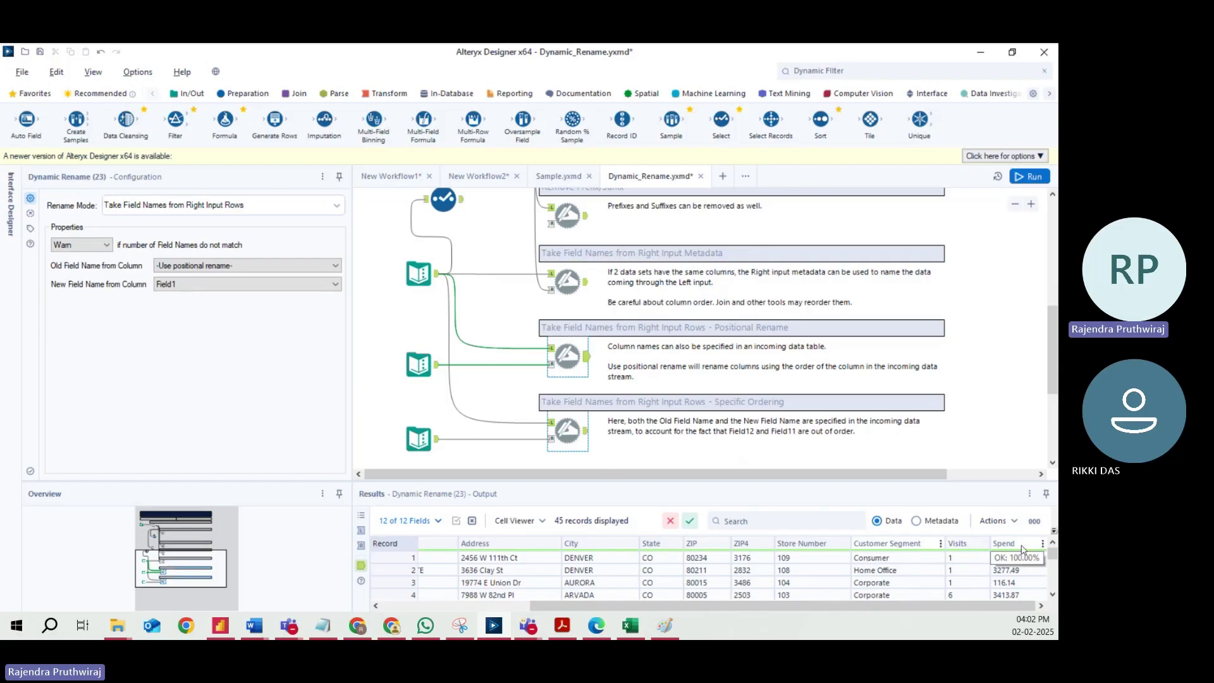
{"action": "left_click", "coordinate": [1016, 561]}
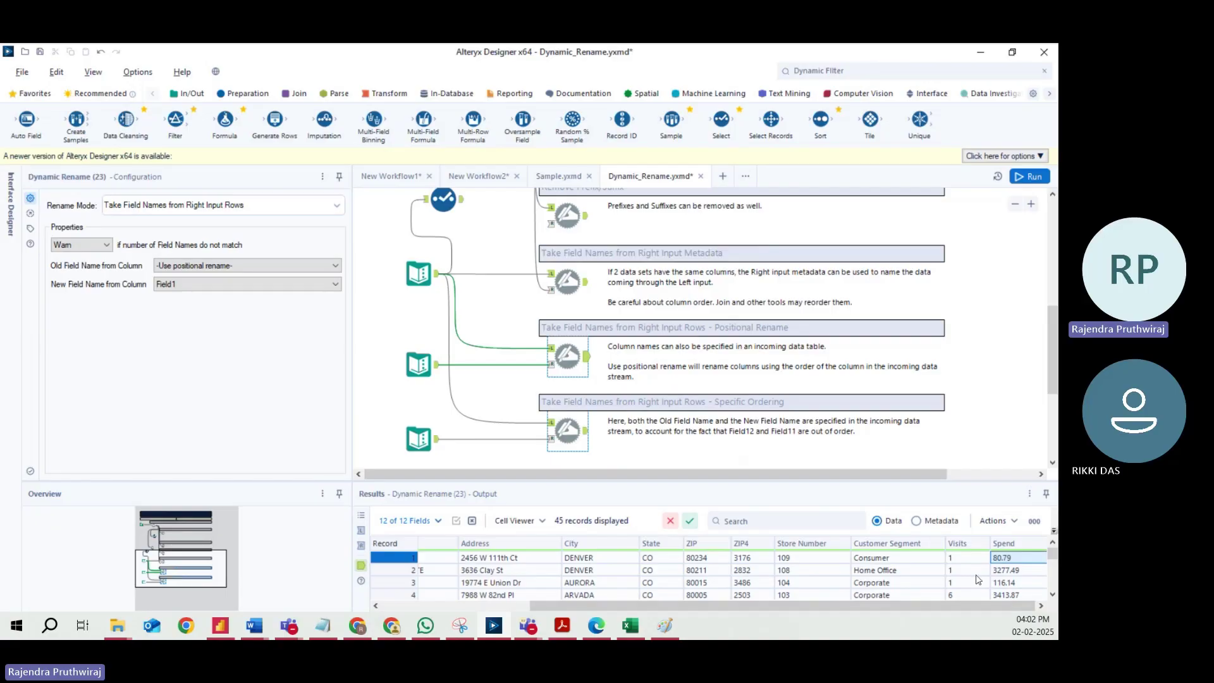
{"action": "left_click", "coordinate": [1013, 551]}
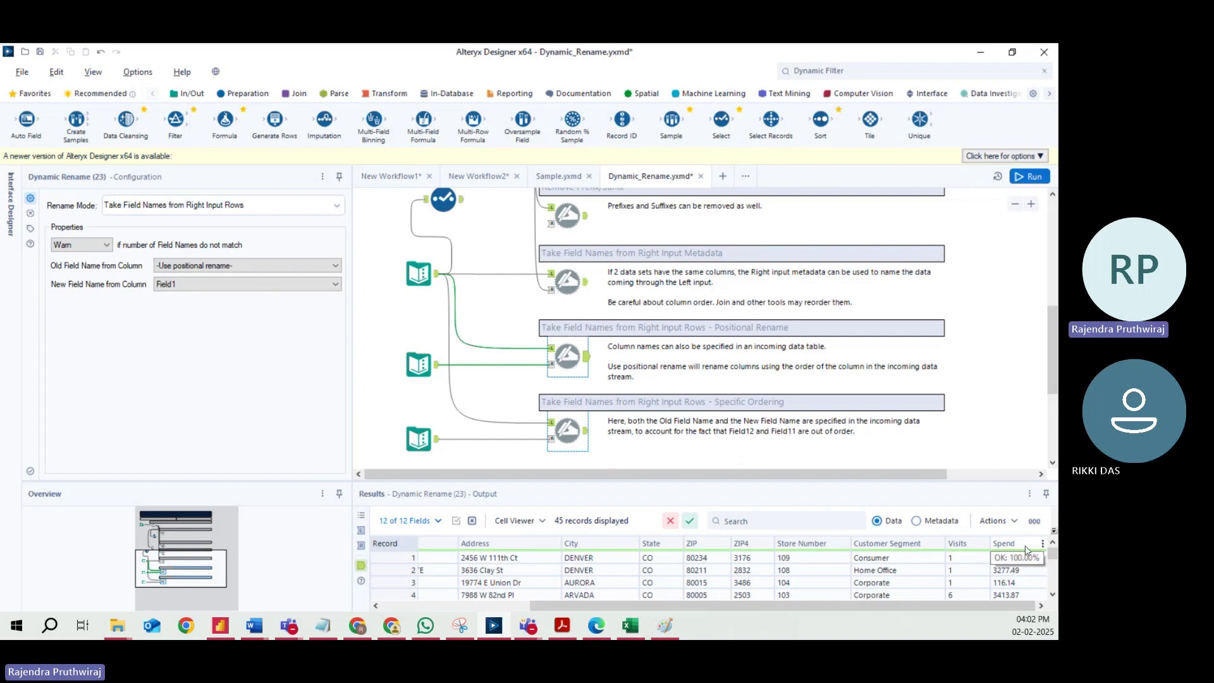
{"action": "left_click_drag", "start_coordinate": [1014, 558], "coordinate": [1023, 606]}
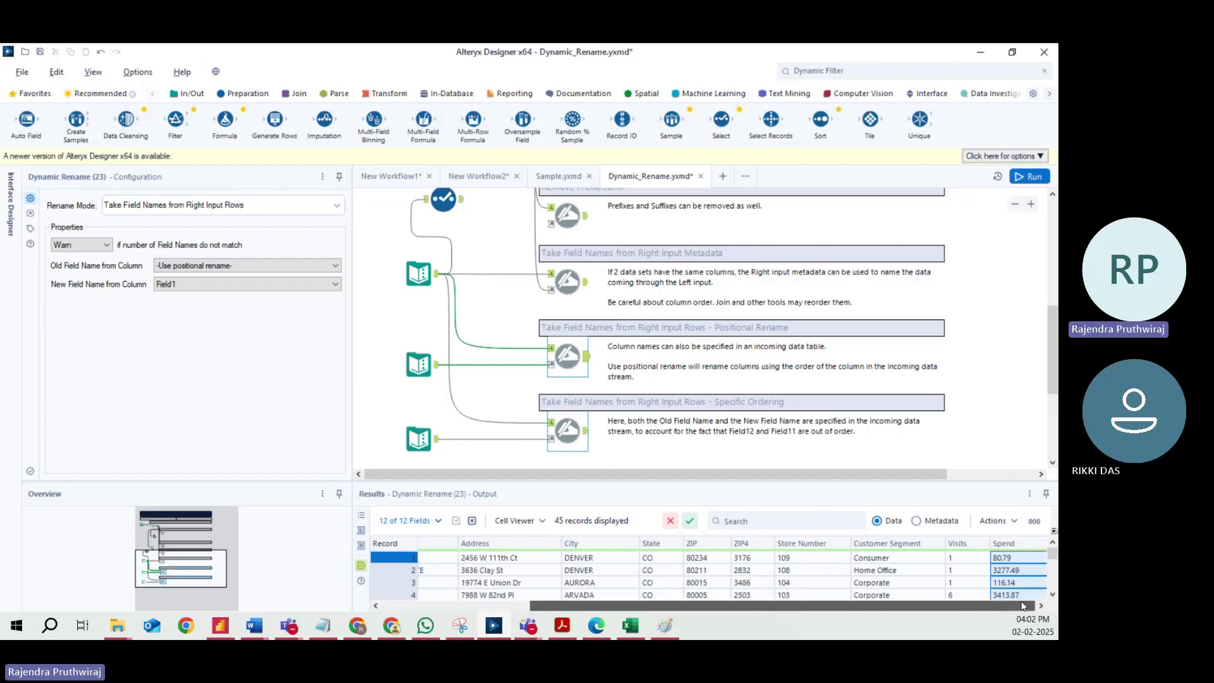
Examine the Visits values further down the Positional Rename output, then return to its first columns.
{"action": "left_click", "coordinate": [956, 558]}
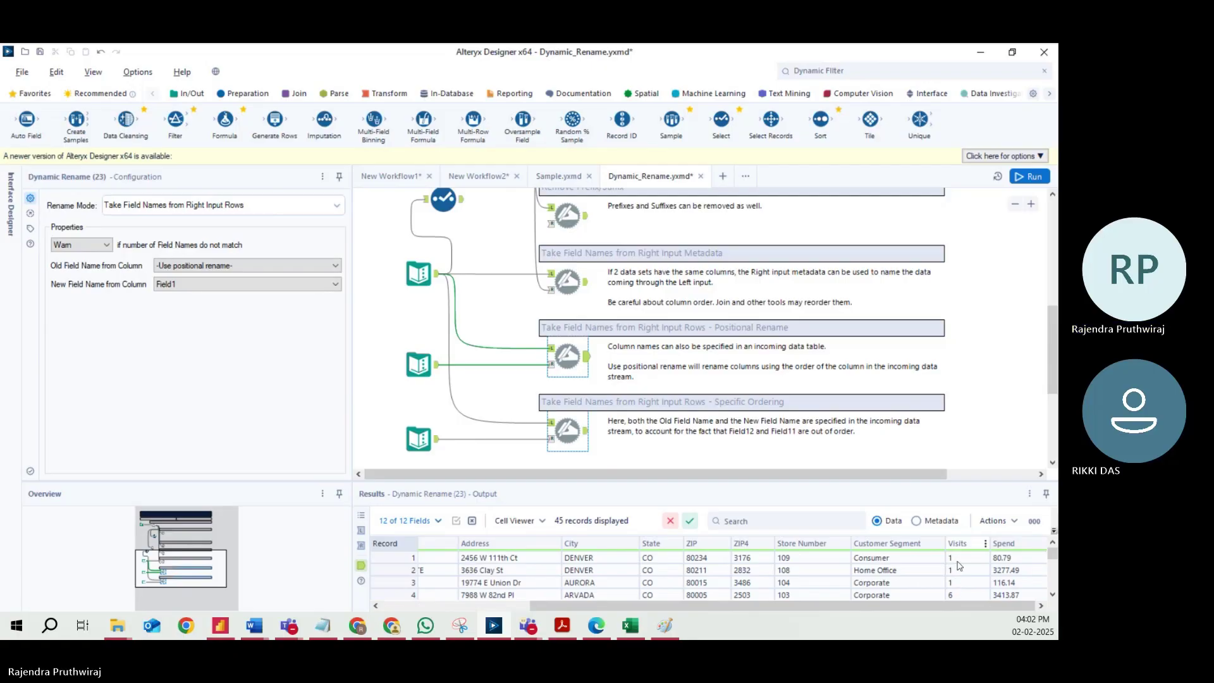
{"action": "scroll", "coordinate": [956, 581], "scroll_direction": "down", "scroll_amount": 6}
{"action": "left_click_drag", "start_coordinate": [966, 563], "coordinate": [971, 597]}
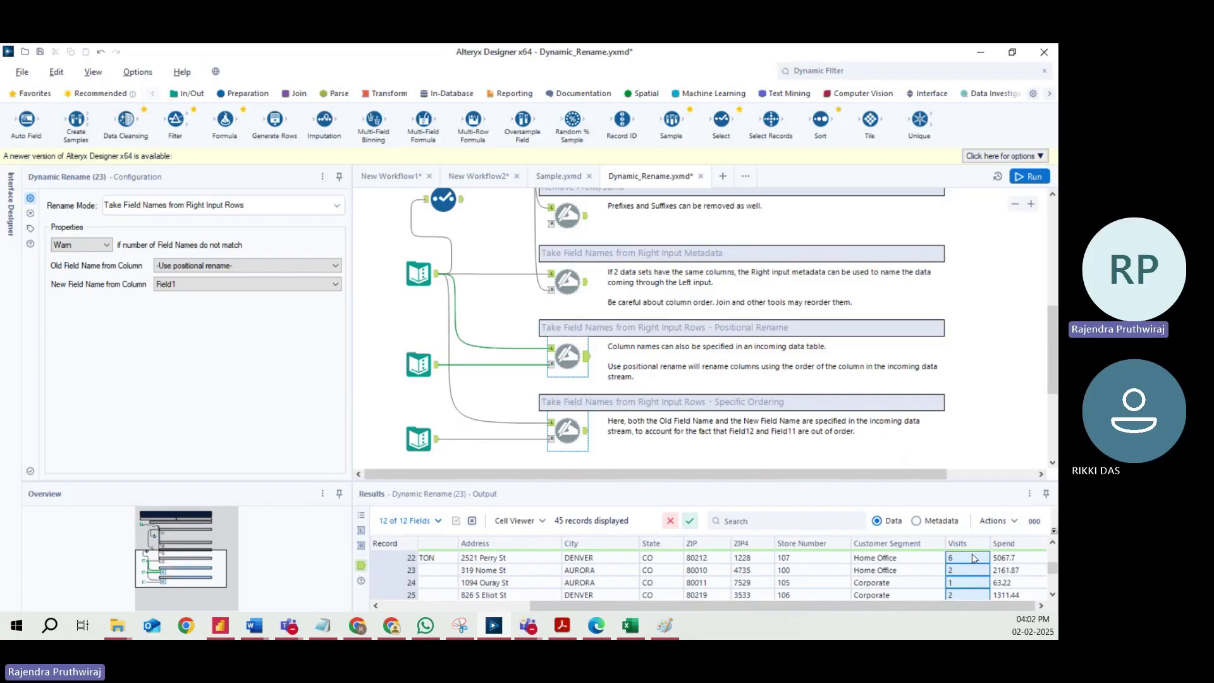
{"action": "left_click", "coordinate": [912, 557]}
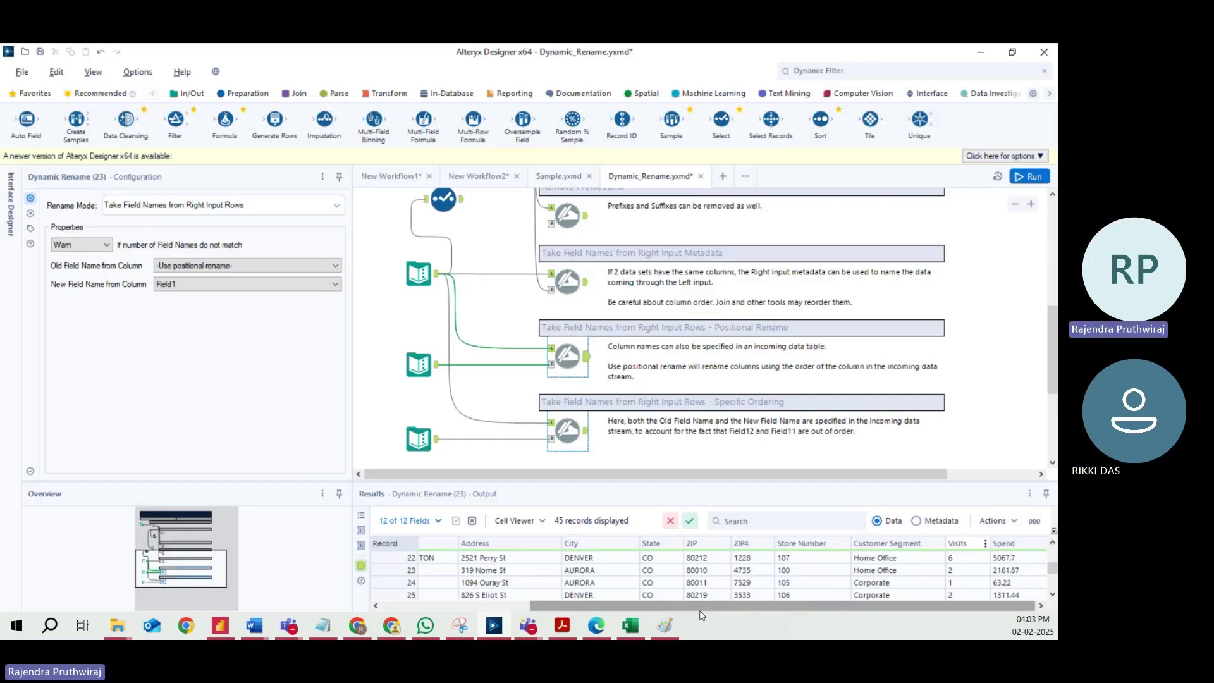
{"action": "left_click_drag", "start_coordinate": [700, 614], "coordinate": [529, 614]}
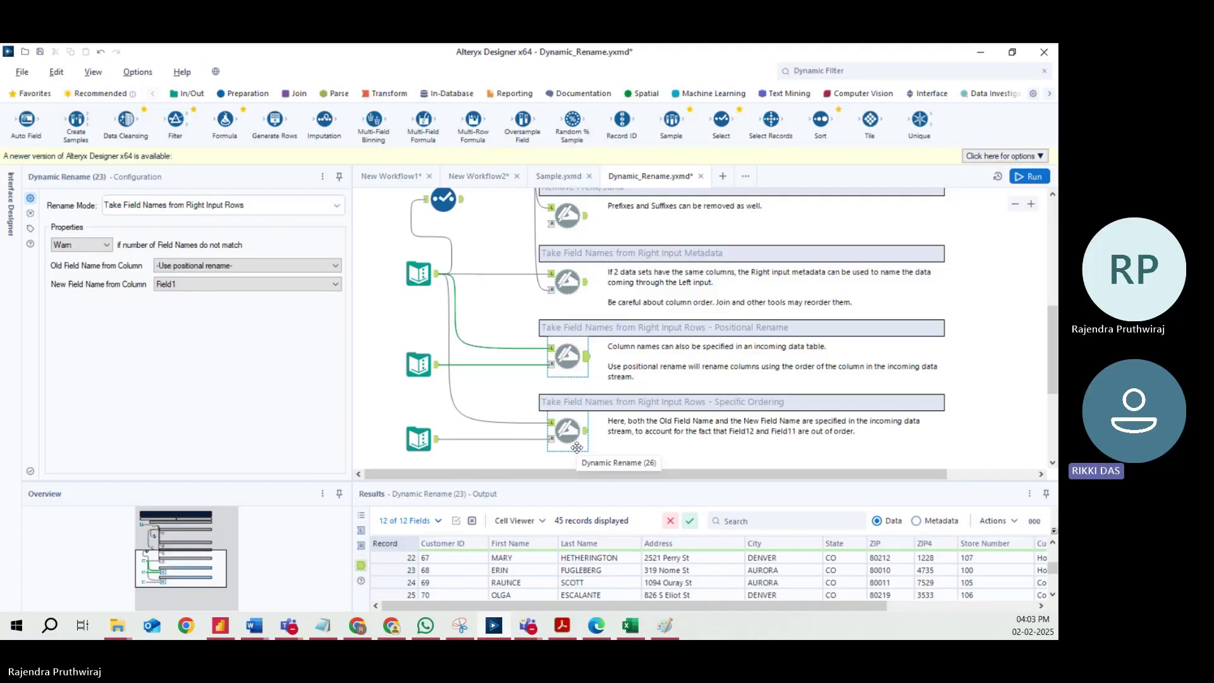
Compare the Specific Ordering tool's left input data with the old and new field names in its right input.
{"action": "left_click", "coordinate": [570, 436]}
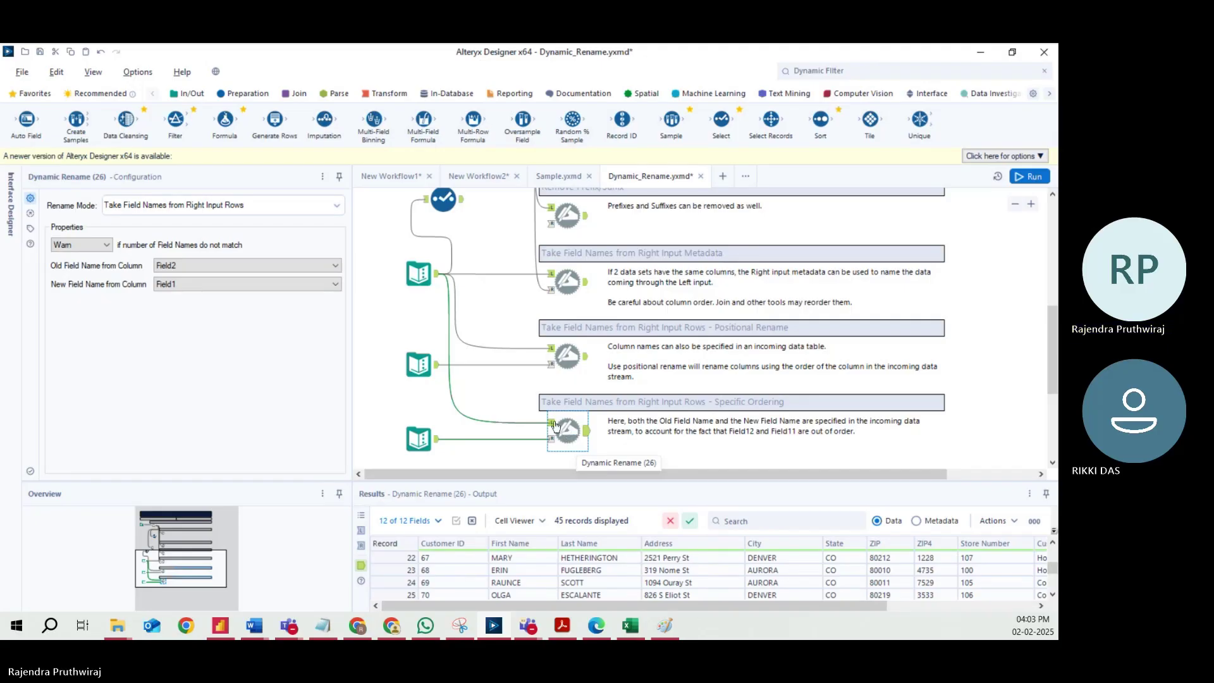
{"action": "left_click", "coordinate": [553, 425]}
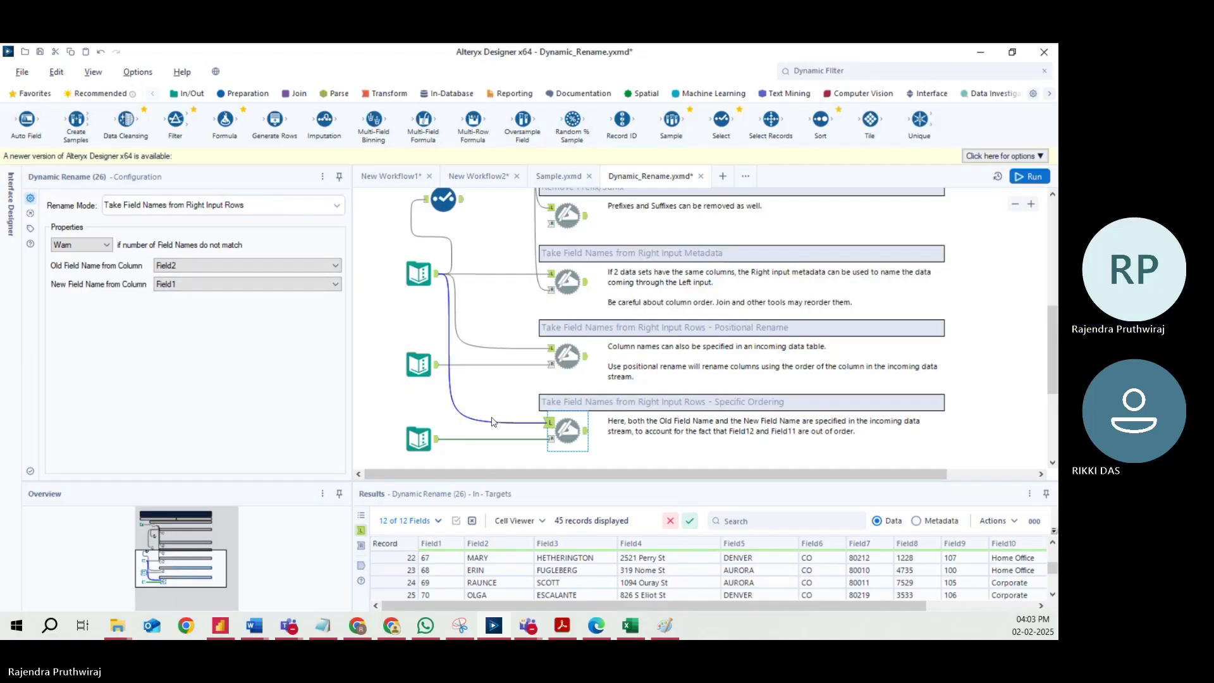
{"action": "left_click", "coordinate": [549, 439]}
{"action": "left_click", "coordinate": [550, 441]}
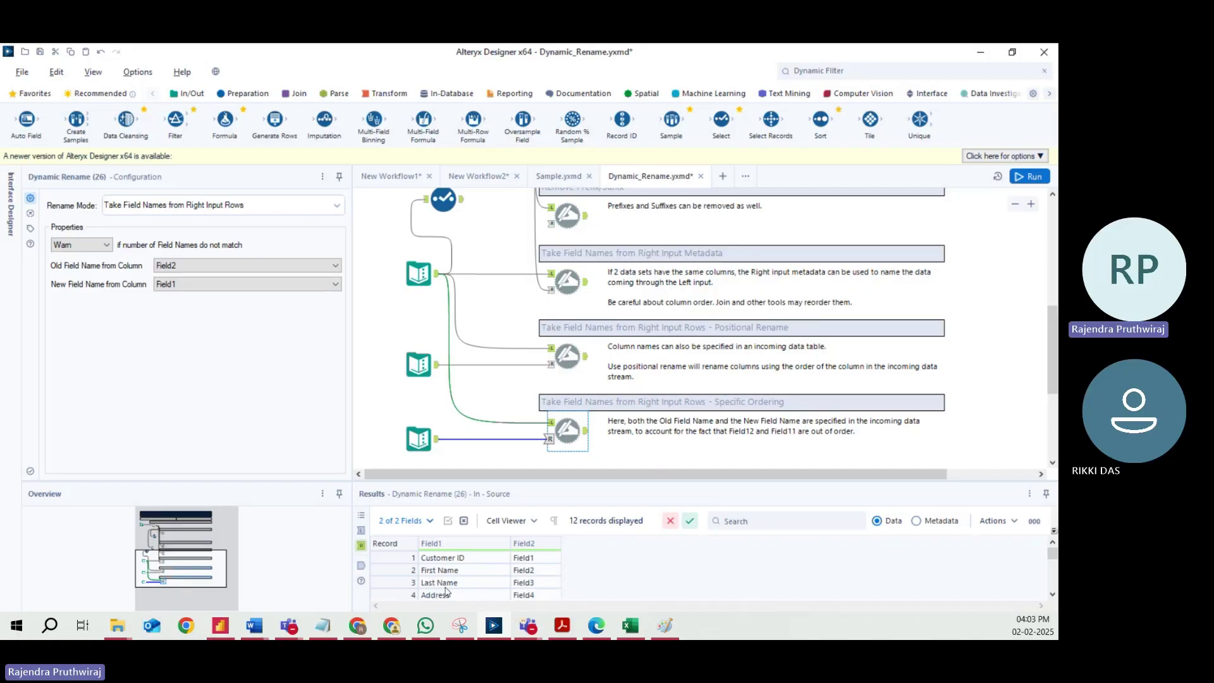
{"action": "left_click", "coordinate": [551, 424]}
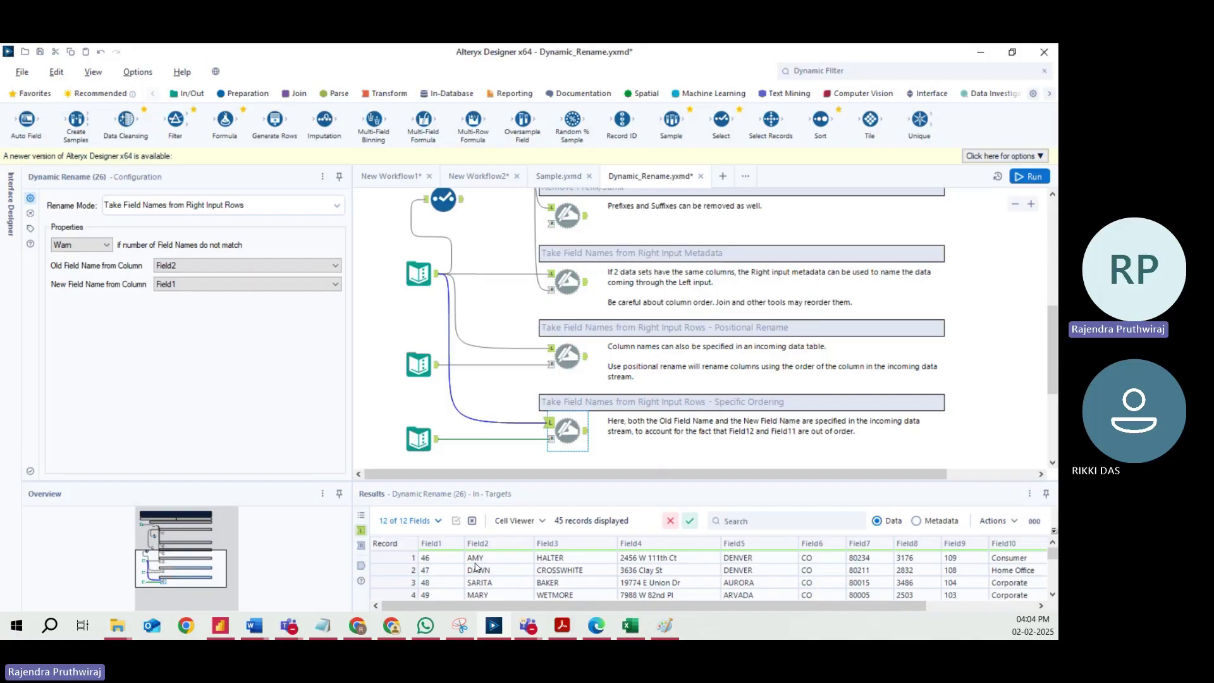
{"action": "left_click", "coordinate": [550, 438]}
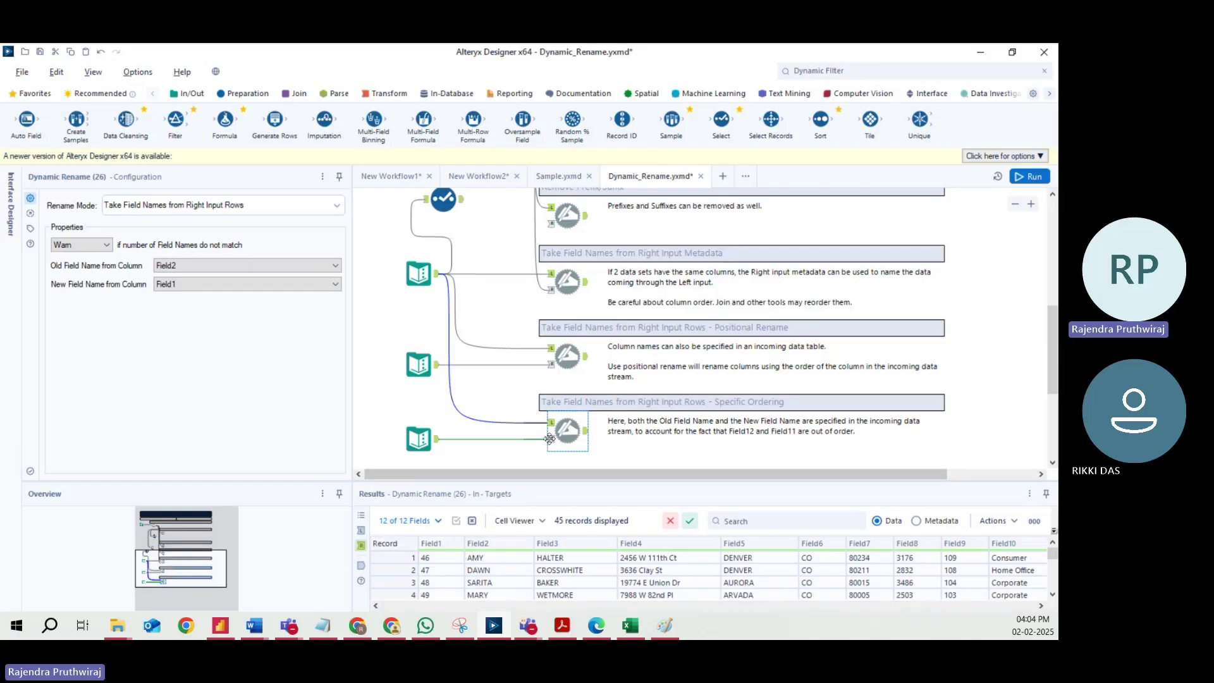
{"action": "left_click", "coordinate": [551, 422]}
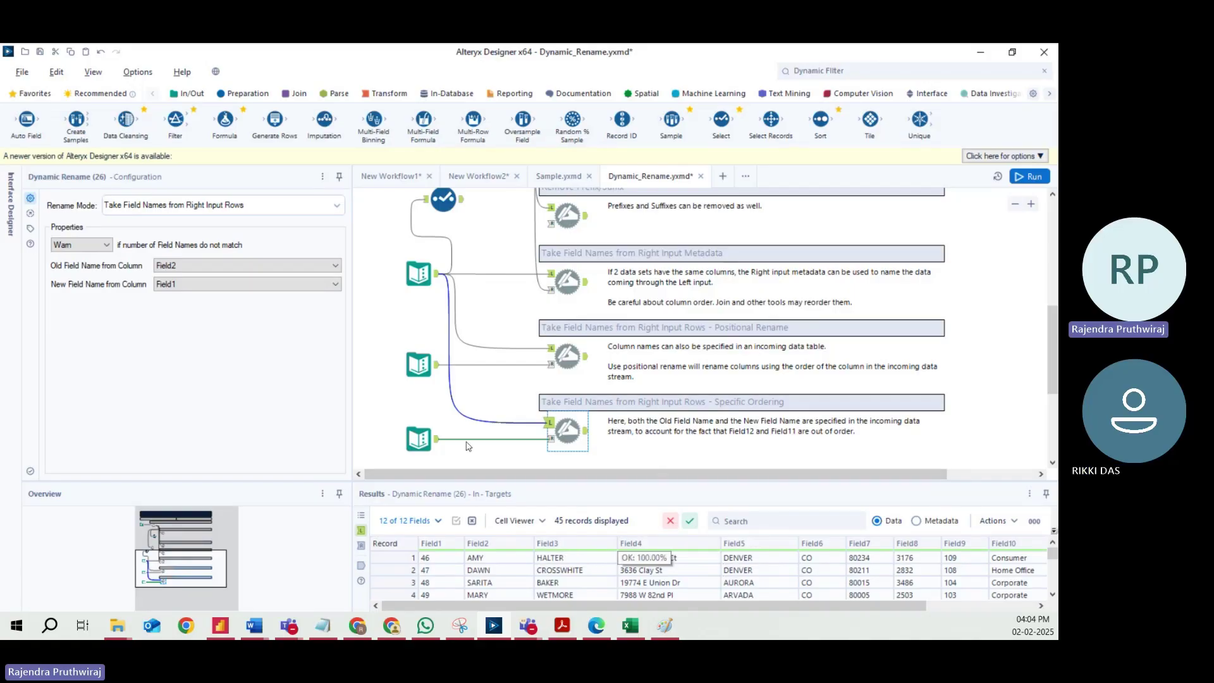
Examine the old and new field name rows in the Specific Ordering tool's right input.
{"action": "left_click", "coordinate": [550, 438]}
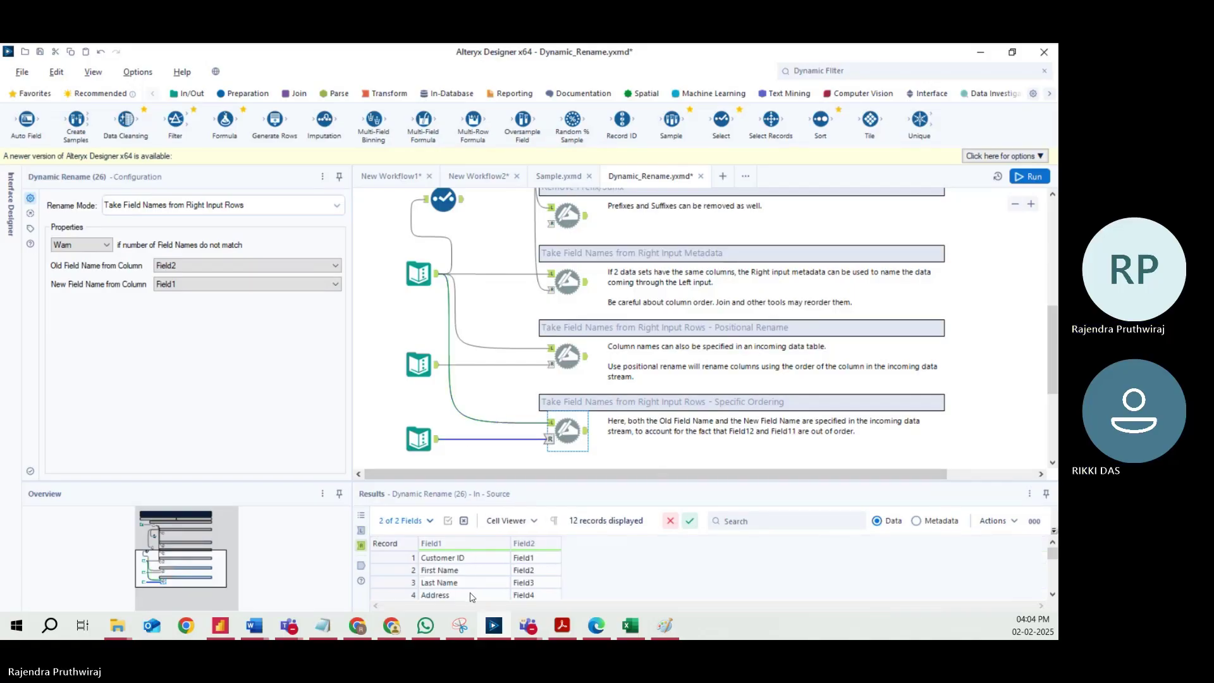
{"action": "left_click_drag", "start_coordinate": [1052, 554], "coordinate": [1054, 562]}
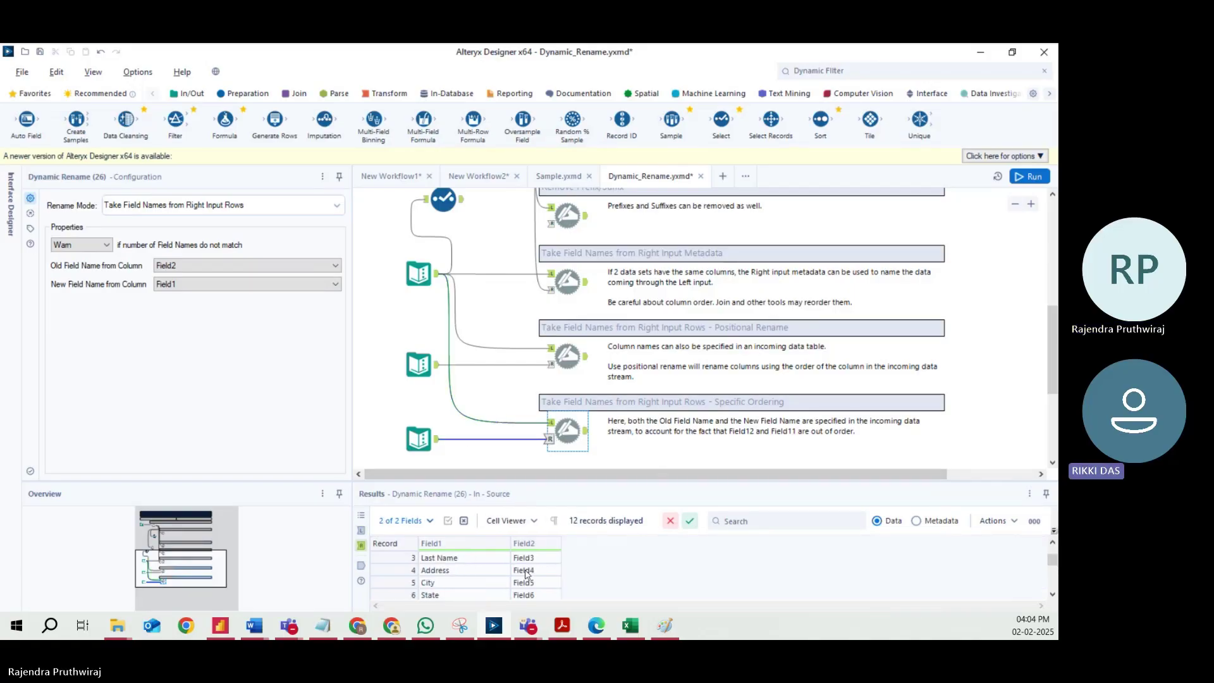
{"action": "scroll", "coordinate": [503, 587], "scroll_direction": "up", "scroll_amount": 1}
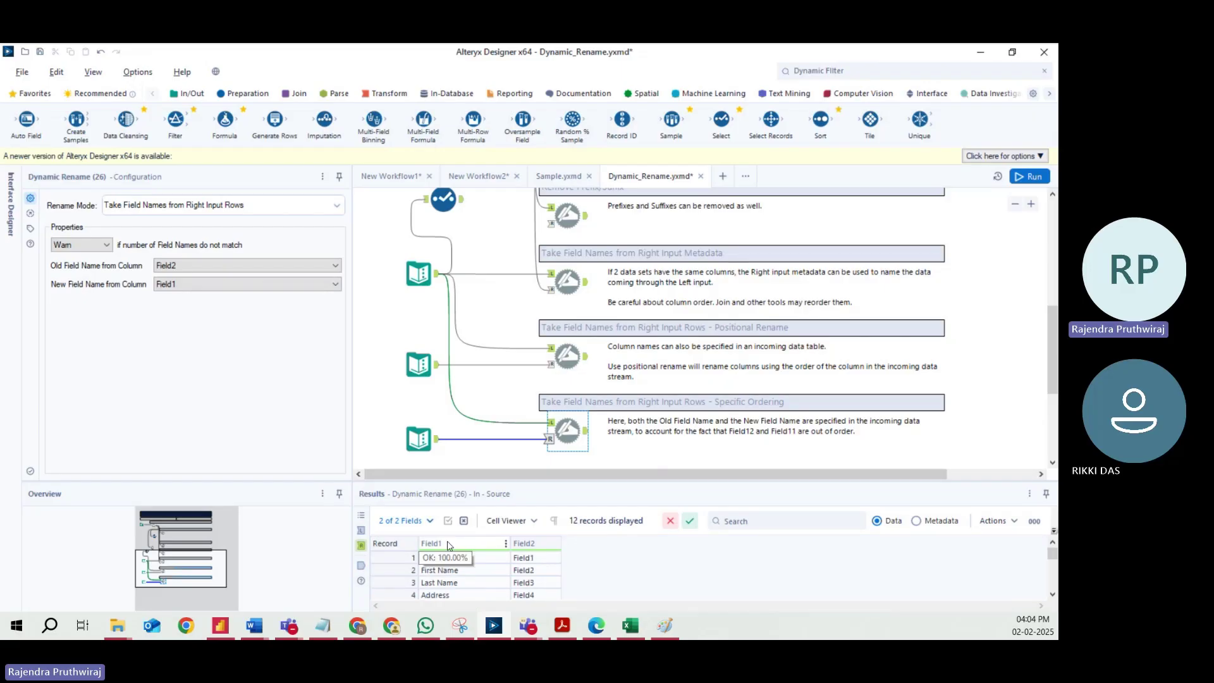
Examine the renamed columns in the Specific Ordering tool's output, from Customer ID through Spend.
{"action": "left_click", "coordinate": [586, 430]}
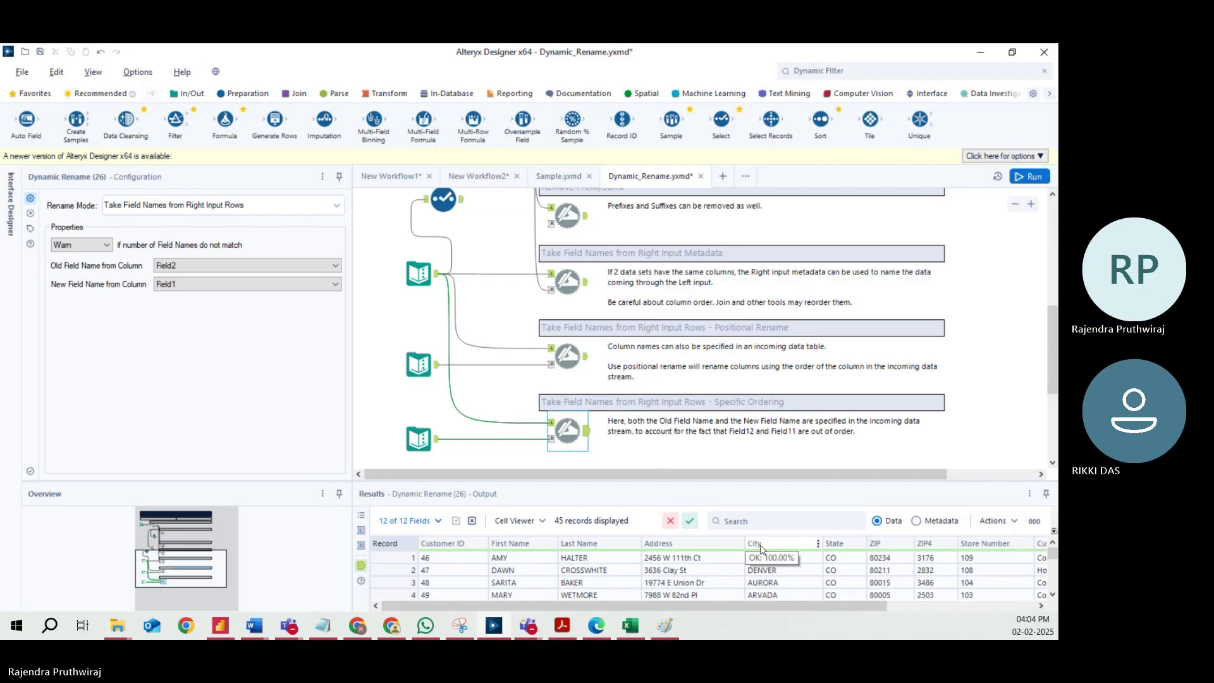
{"action": "left_click_drag", "start_coordinate": [763, 607], "coordinate": [953, 608]}
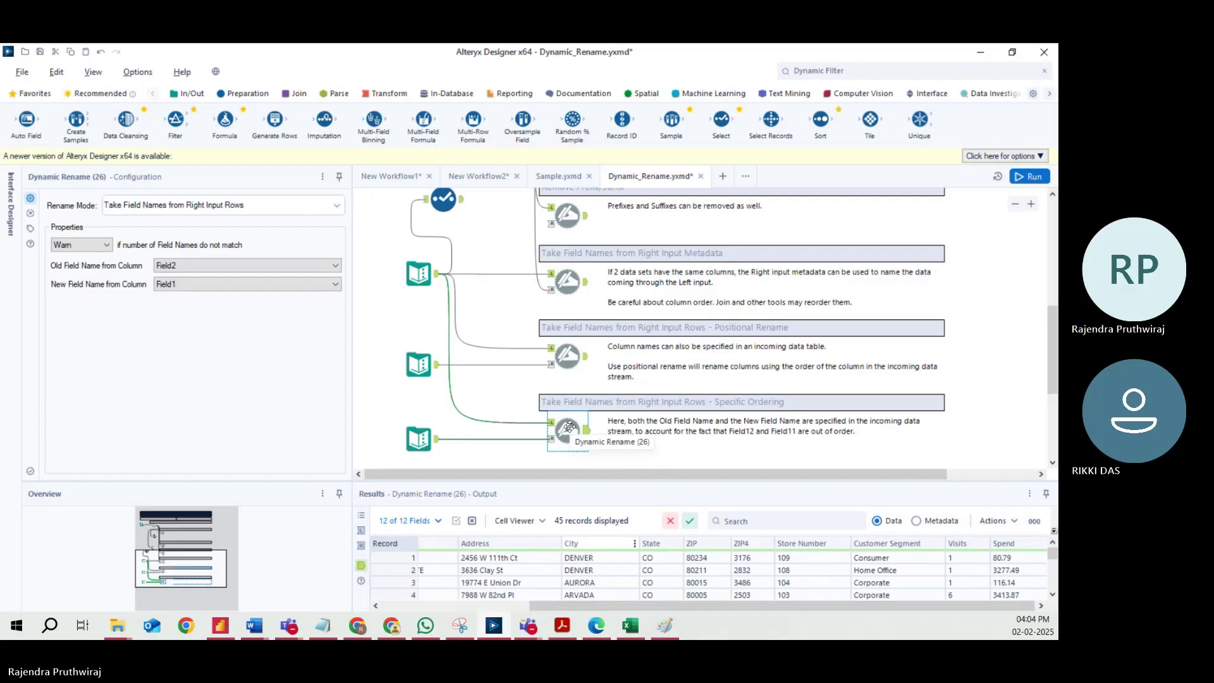
{"action": "left_click_drag", "start_coordinate": [530, 395], "coordinate": [465, 435]}
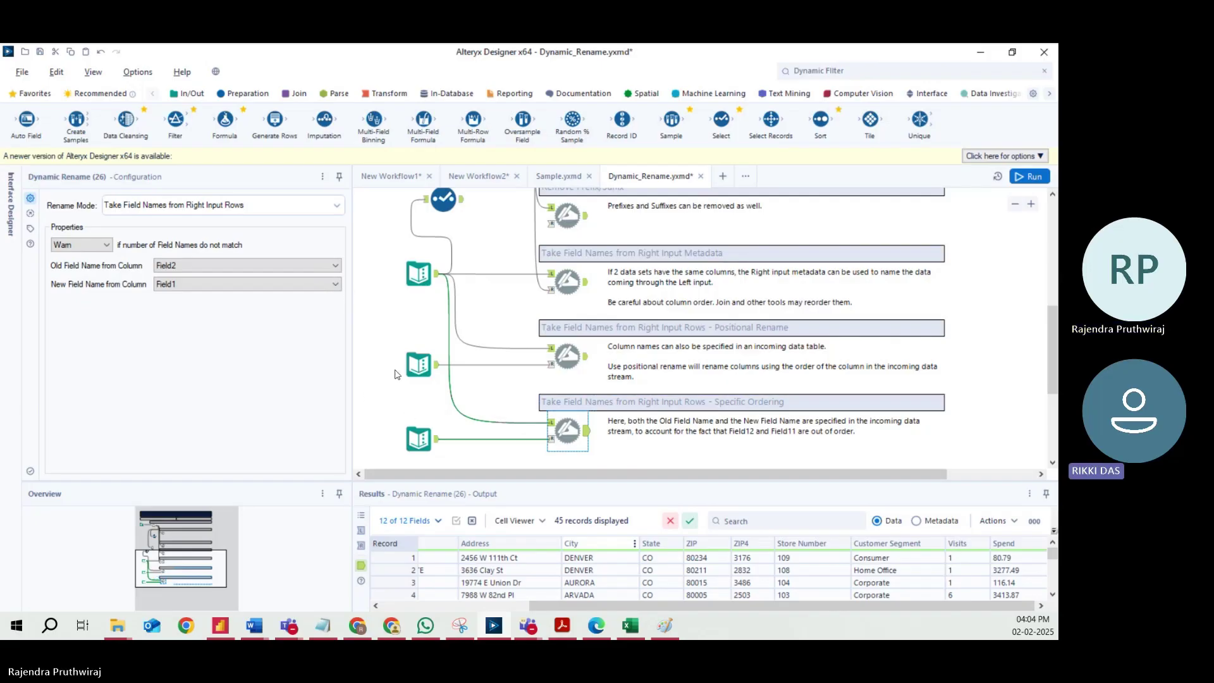
Review the field name pairs, including Spend and Visits, in the Text Input feeding the Specific Ordering tool.
{"action": "left_click", "coordinate": [435, 447]}
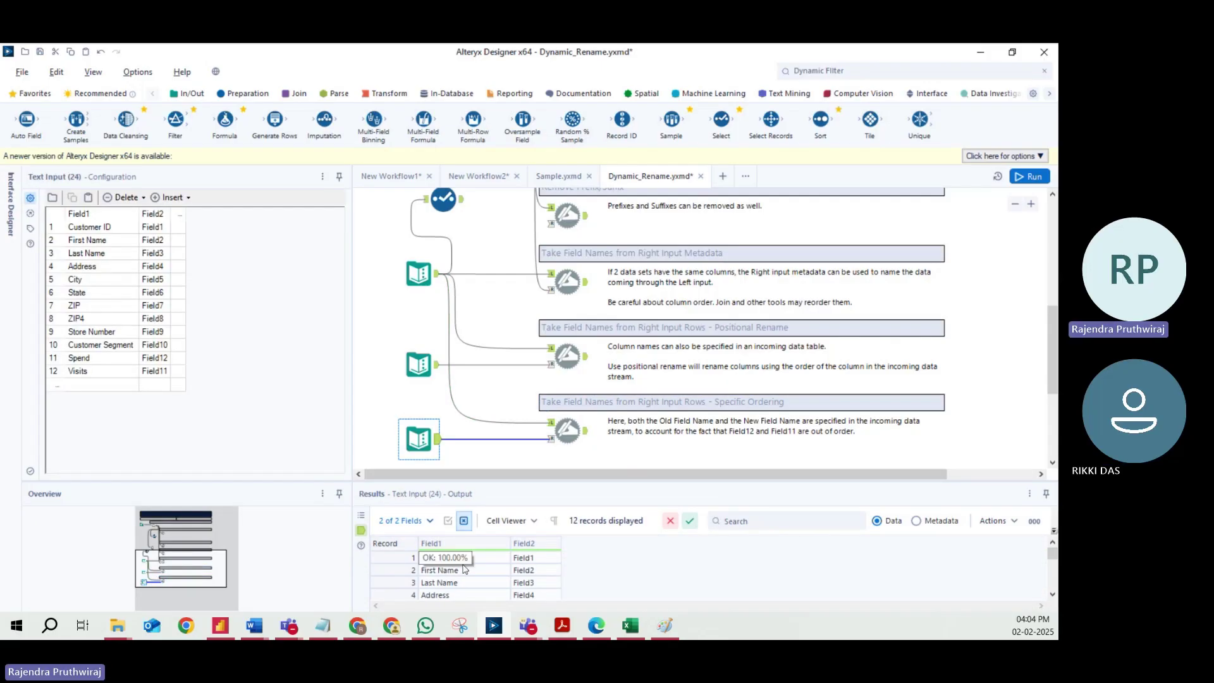
{"action": "scroll", "coordinate": [489, 589], "scroll_direction": "down", "scroll_amount": 3}
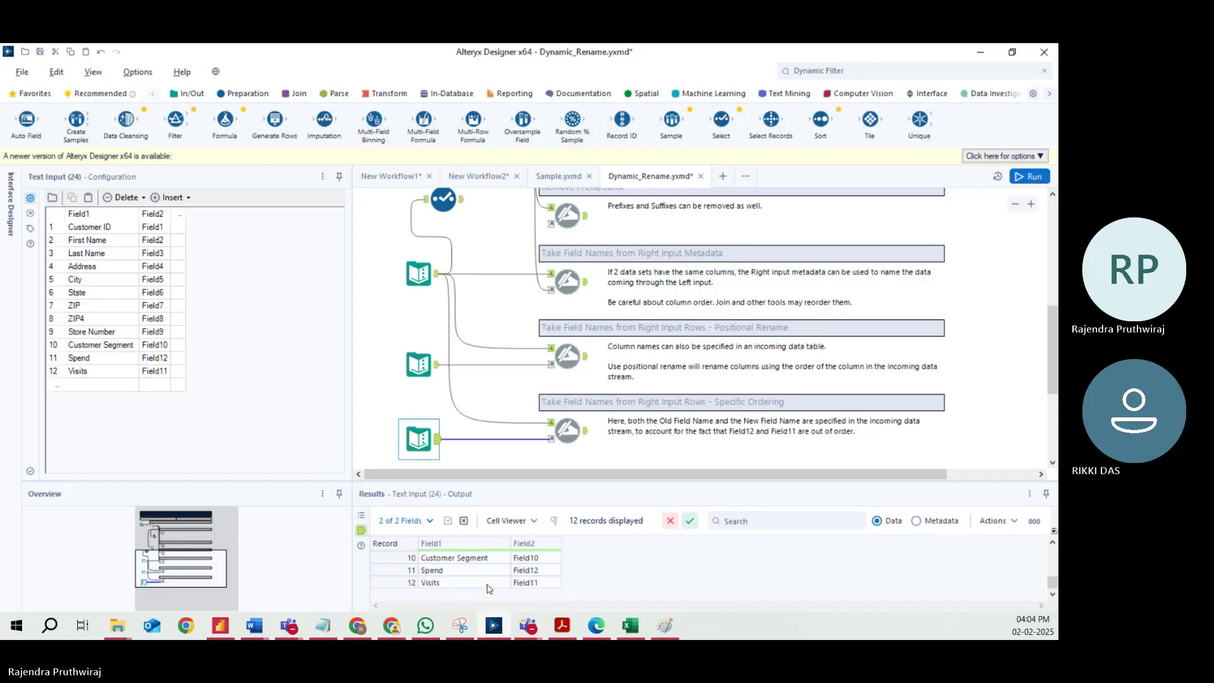
{"action": "scroll", "coordinate": [489, 589], "scroll_direction": "up", "scroll_amount": 2}
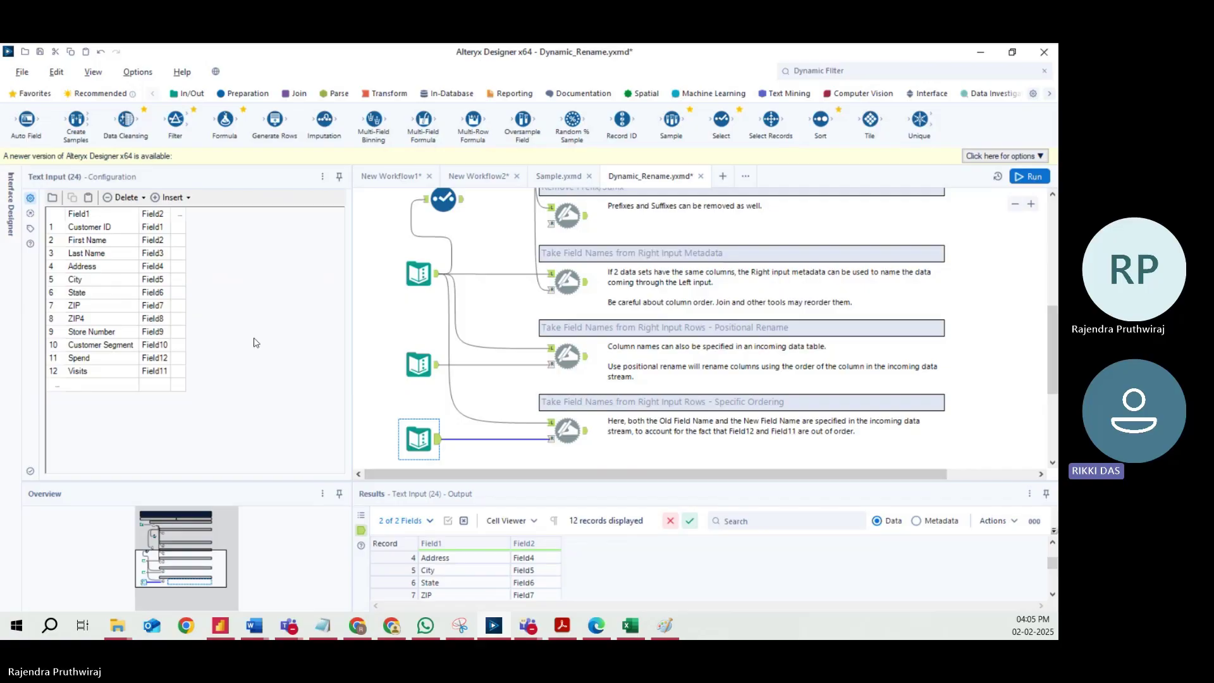
Compare the Specific Ordering tool's left input with its right-input rows, highlighting the first four Field2 values.
{"action": "left_click", "coordinate": [553, 430]}
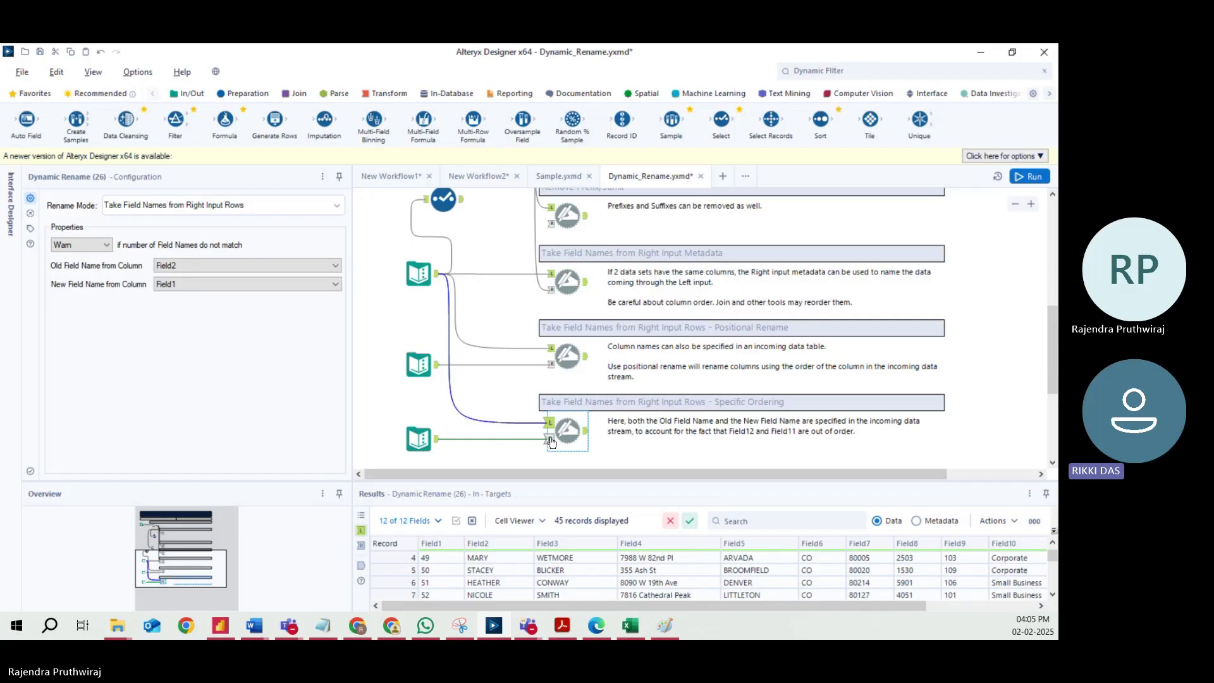
{"action": "left_click", "coordinate": [550, 440]}
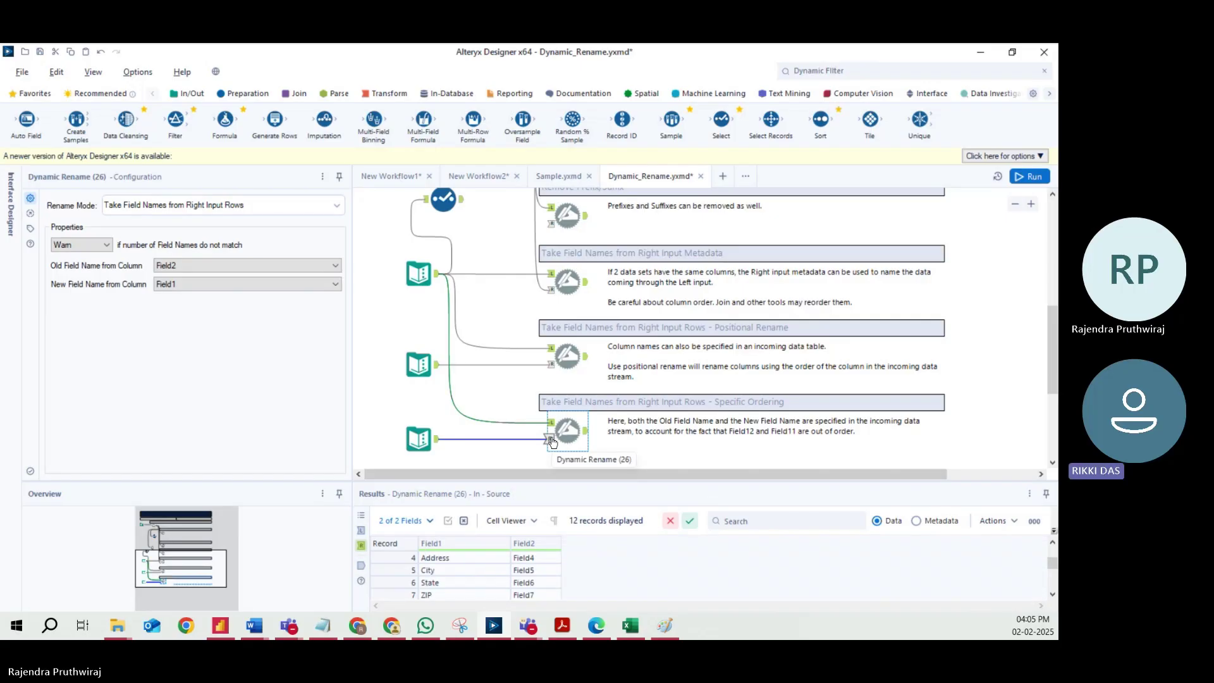
{"action": "scroll", "coordinate": [515, 580], "scroll_direction": "up", "scroll_amount": 1}
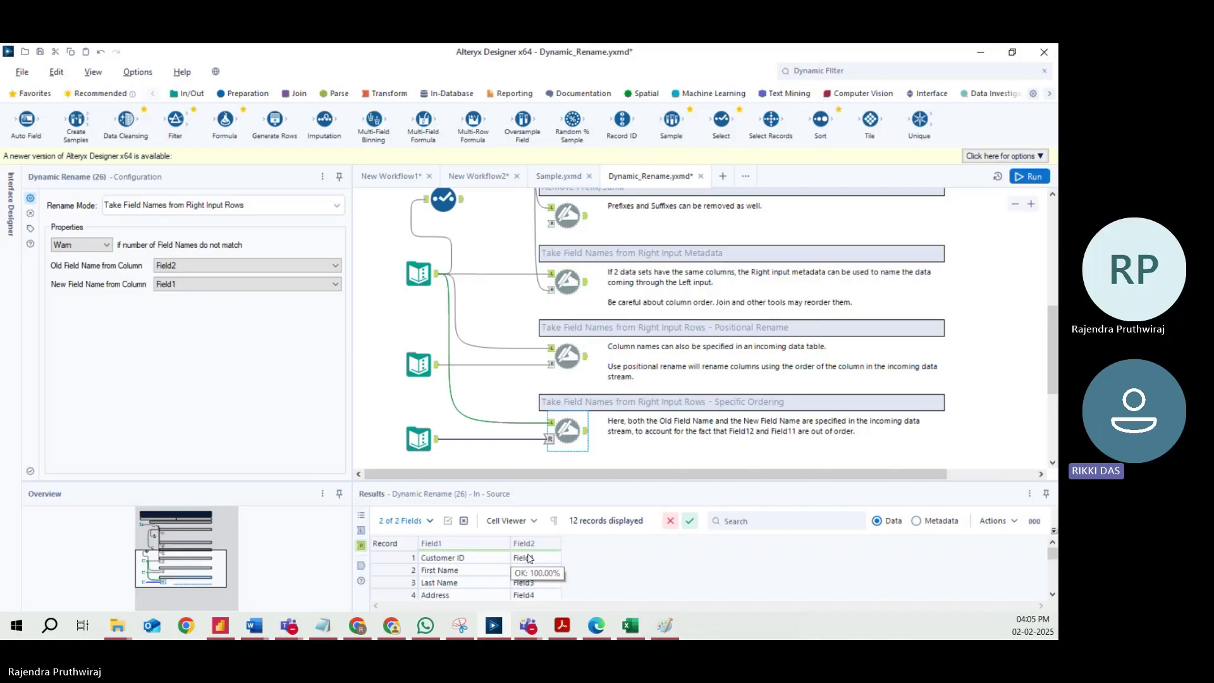
{"action": "left_click_drag", "start_coordinate": [529, 558], "coordinate": [533, 595]}
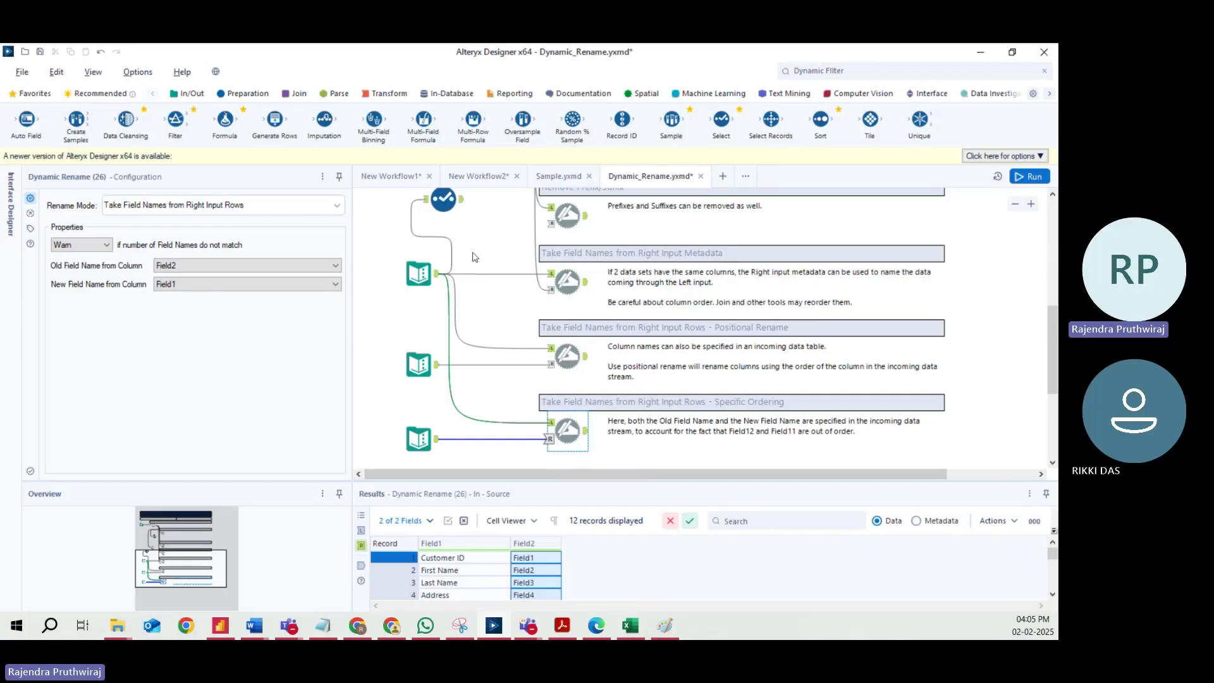
Switch to New Workflow2 and check the Superstore columns around F9 in the Sample tool's input.
{"action": "left_click", "coordinate": [559, 179]}
{"action": "mouse_move", "coordinate": [662, 605]}
{"action": "left_mouse_down"}
{"action": "mouse_move", "coordinate": [769, 608]}
{"action": "mouse_move", "coordinate": [658, 606]}
{"action": "left_mouse_up"}
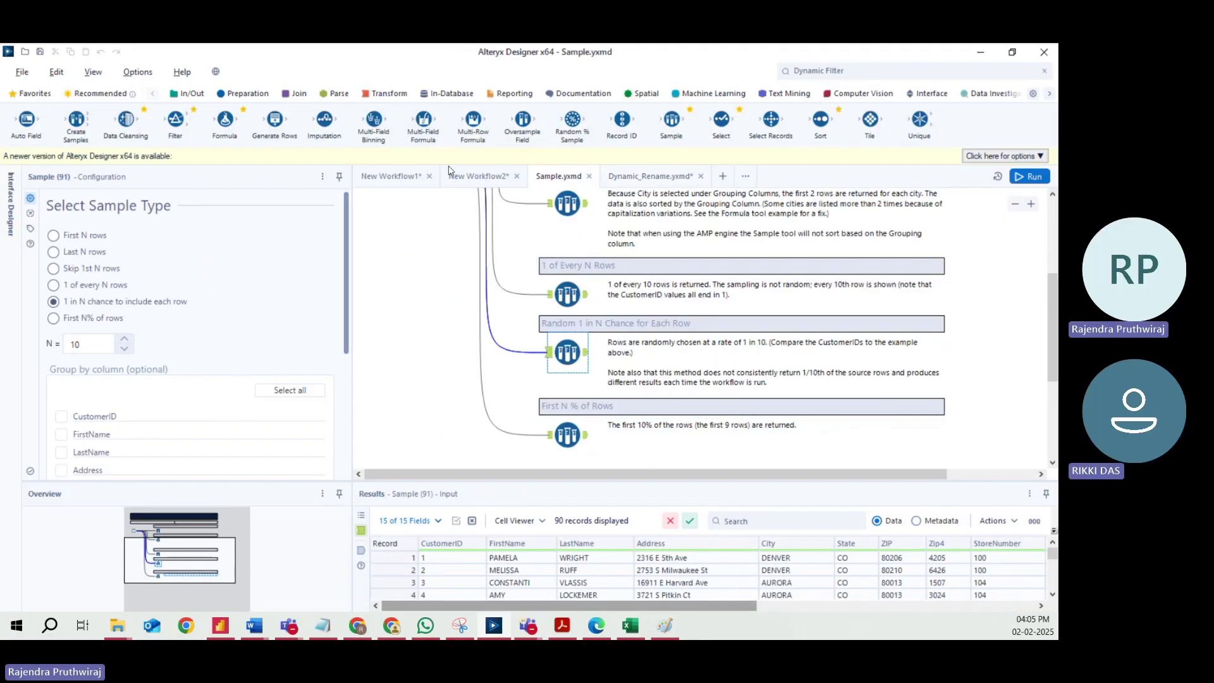
{"action": "left_click", "coordinate": [471, 179]}
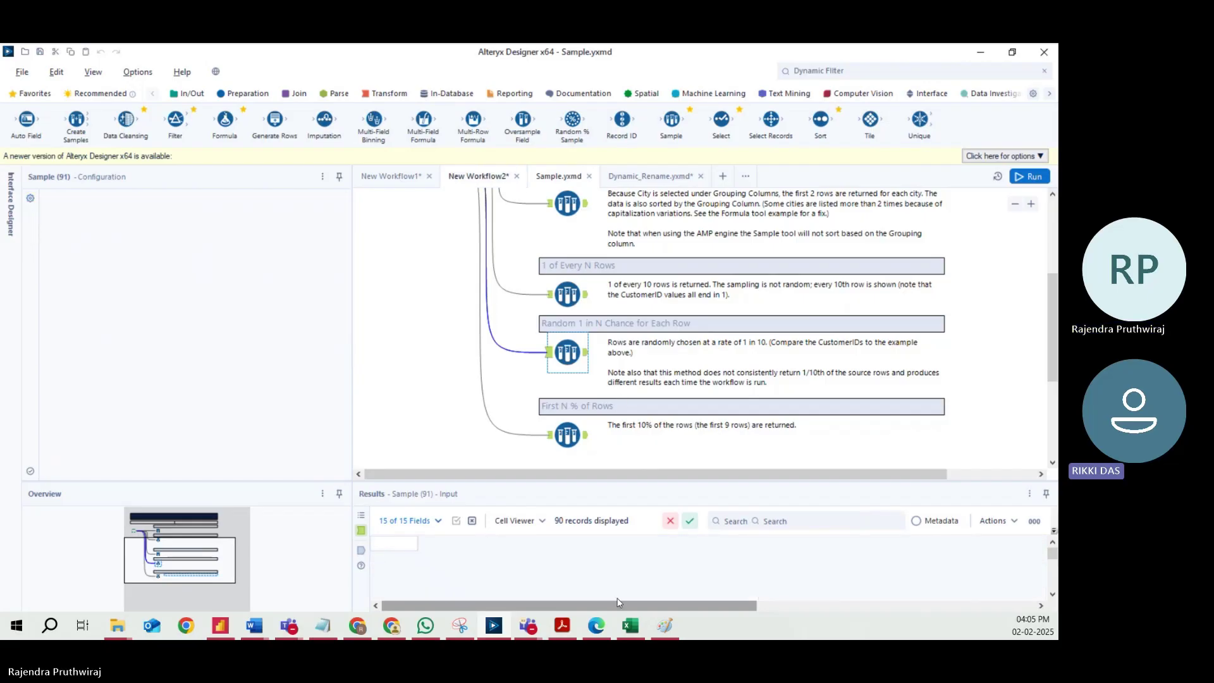
{"action": "left_click_drag", "start_coordinate": [612, 605], "coordinate": [773, 605]}
{"action": "mouse_move", "coordinate": [674, 561]}
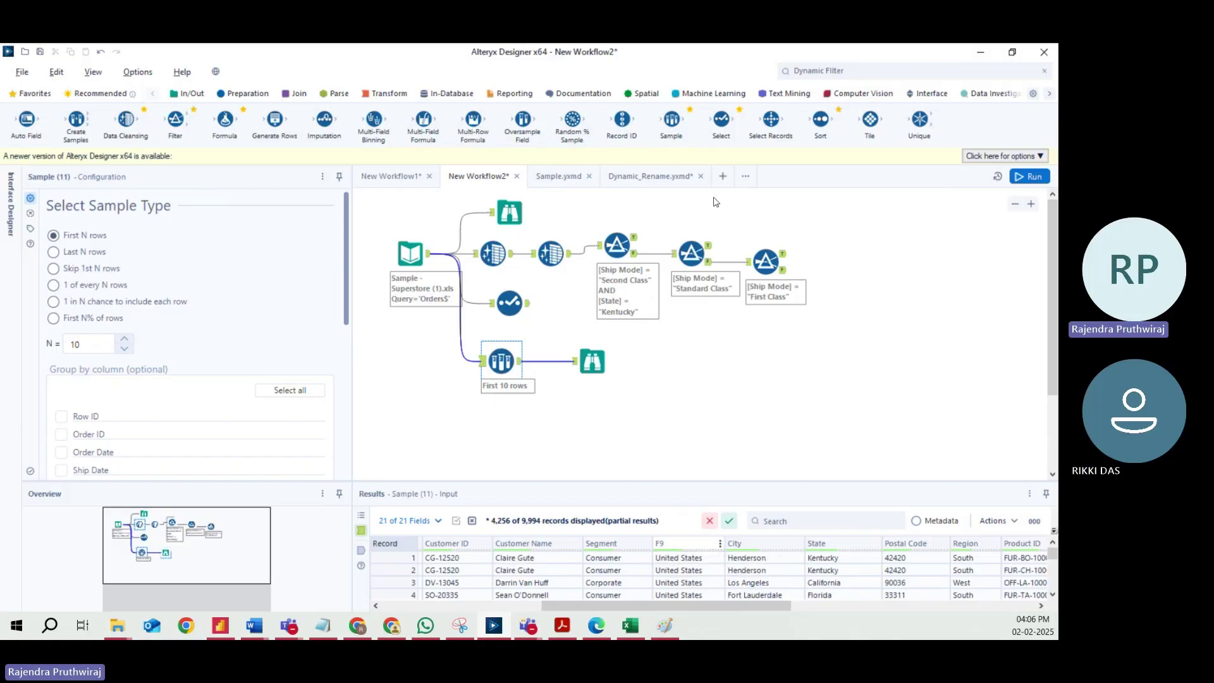
Return to the Dynamic_Rename.yxmd workflow and inspect the left input data of the First Row of Data tool.
{"action": "left_click", "coordinate": [651, 178]}
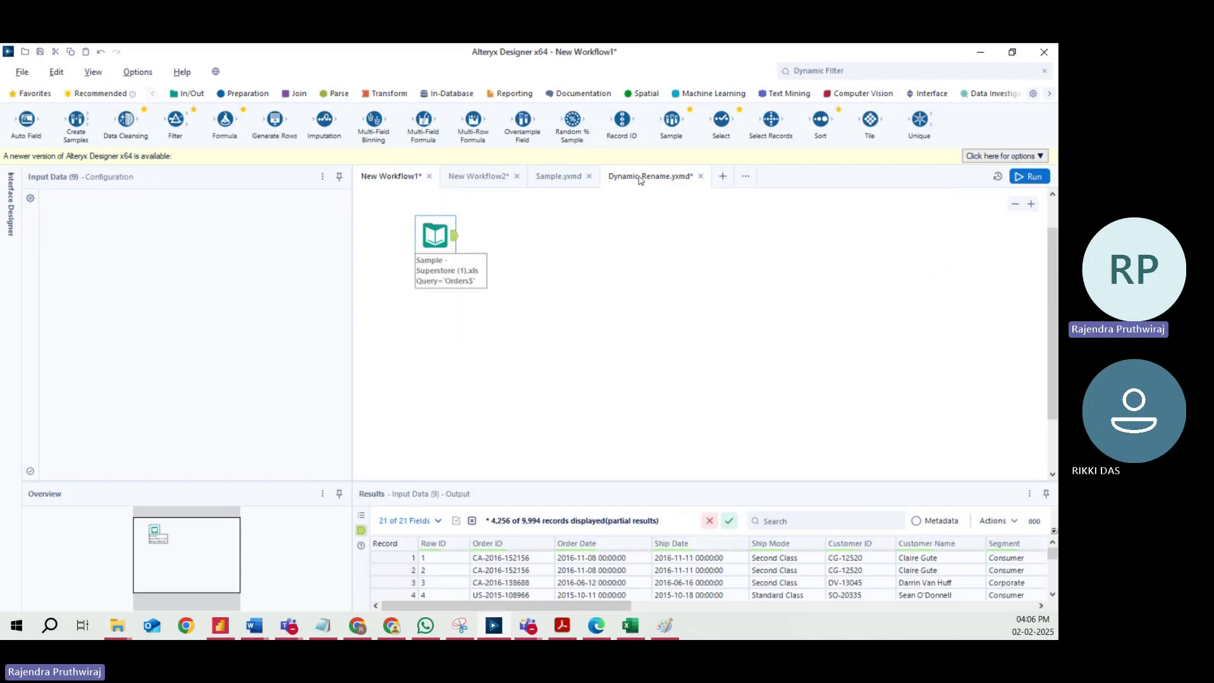
{"action": "left_click", "coordinate": [640, 180]}
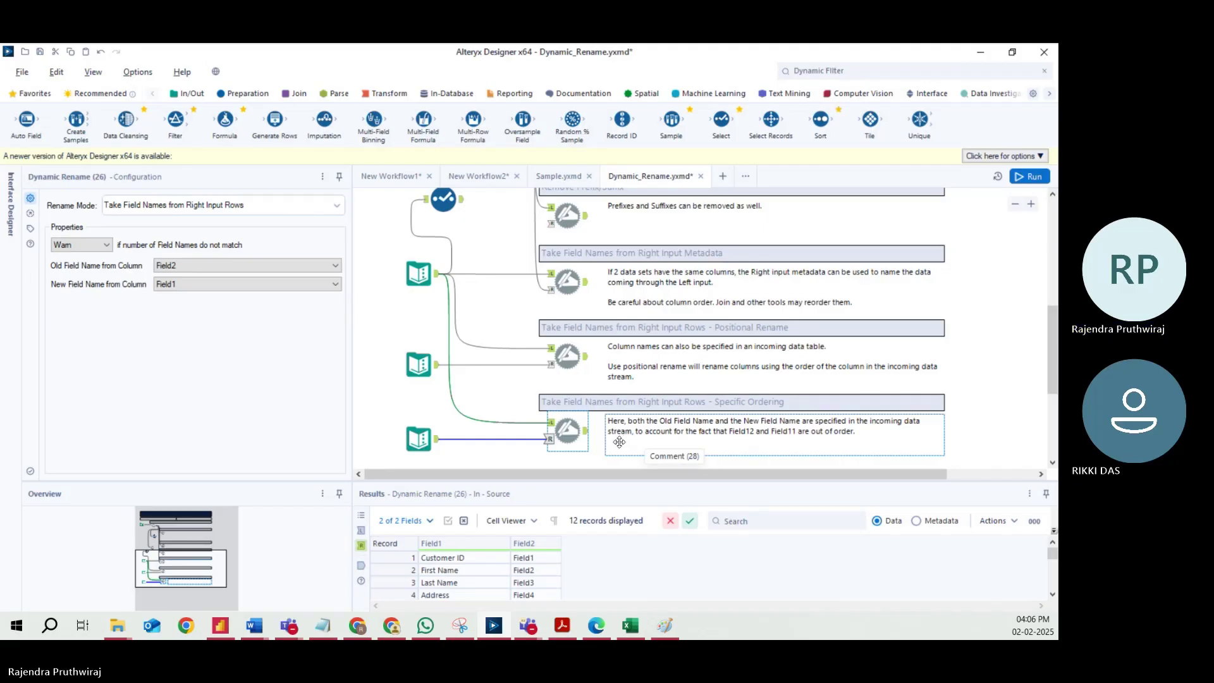
{"action": "scroll", "coordinate": [619, 442], "scroll_direction": "up", "scroll_amount": 1}
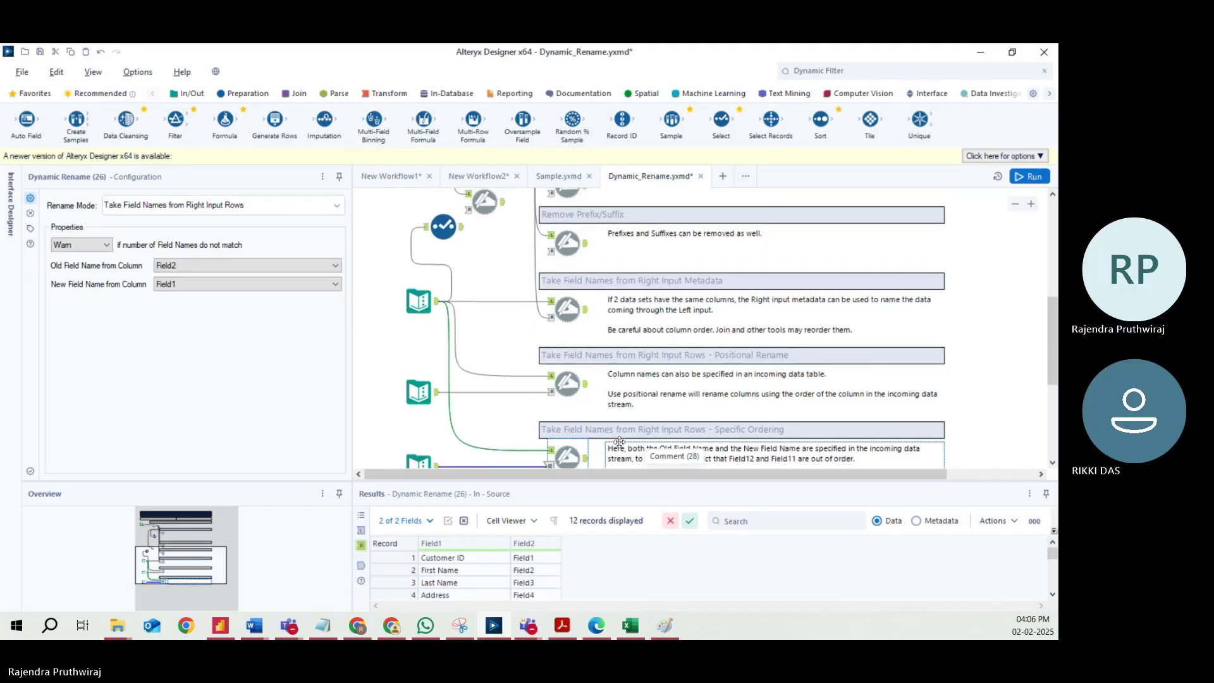
{"action": "scroll", "coordinate": [619, 442], "scroll_direction": "up", "scroll_amount": 6}
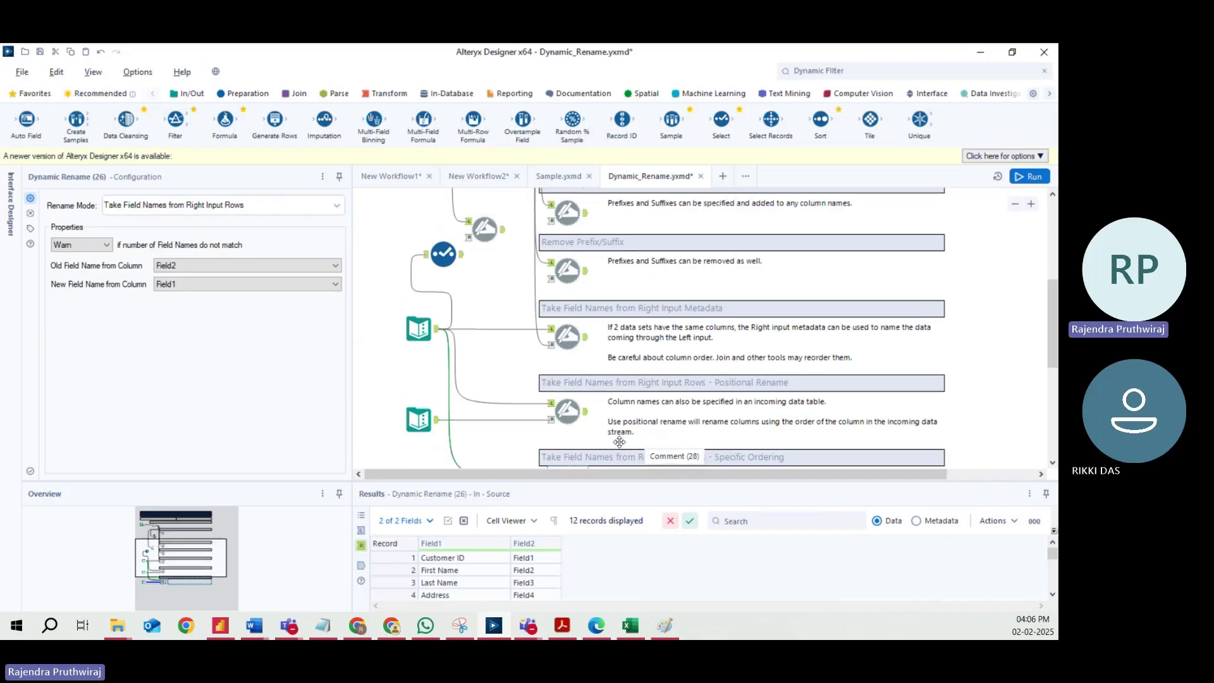
{"action": "scroll", "coordinate": [619, 441], "scroll_direction": "up", "scroll_amount": 1}
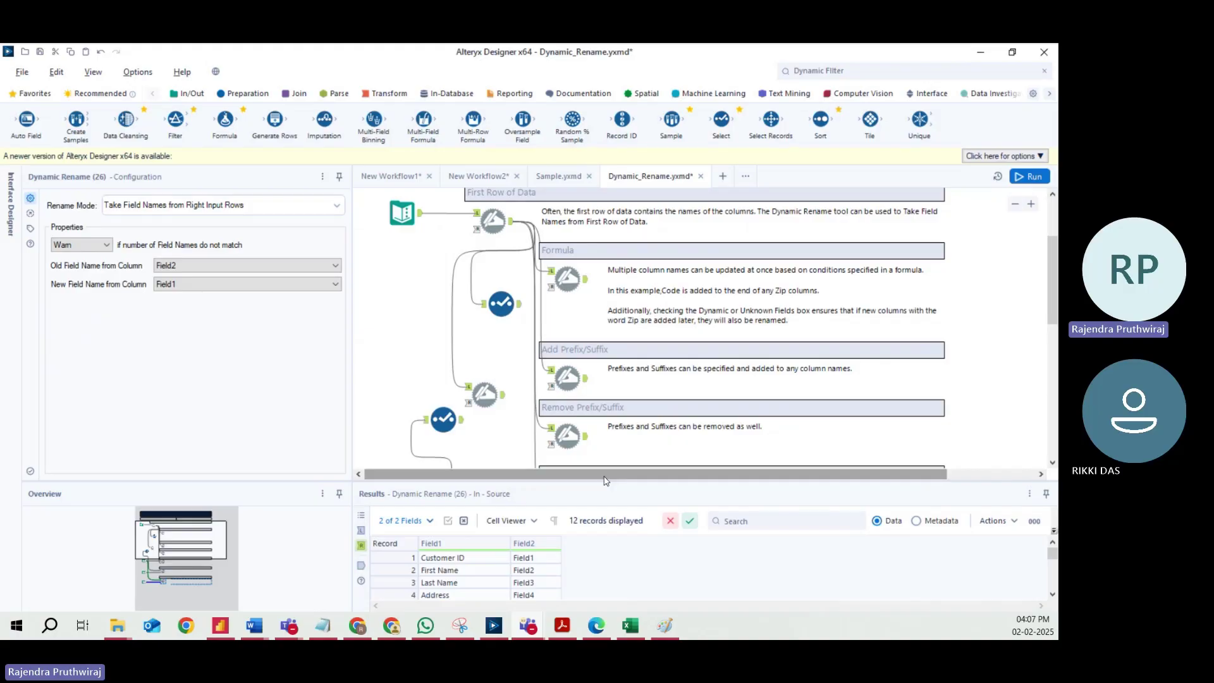
{"action": "left_click", "coordinate": [475, 213]}
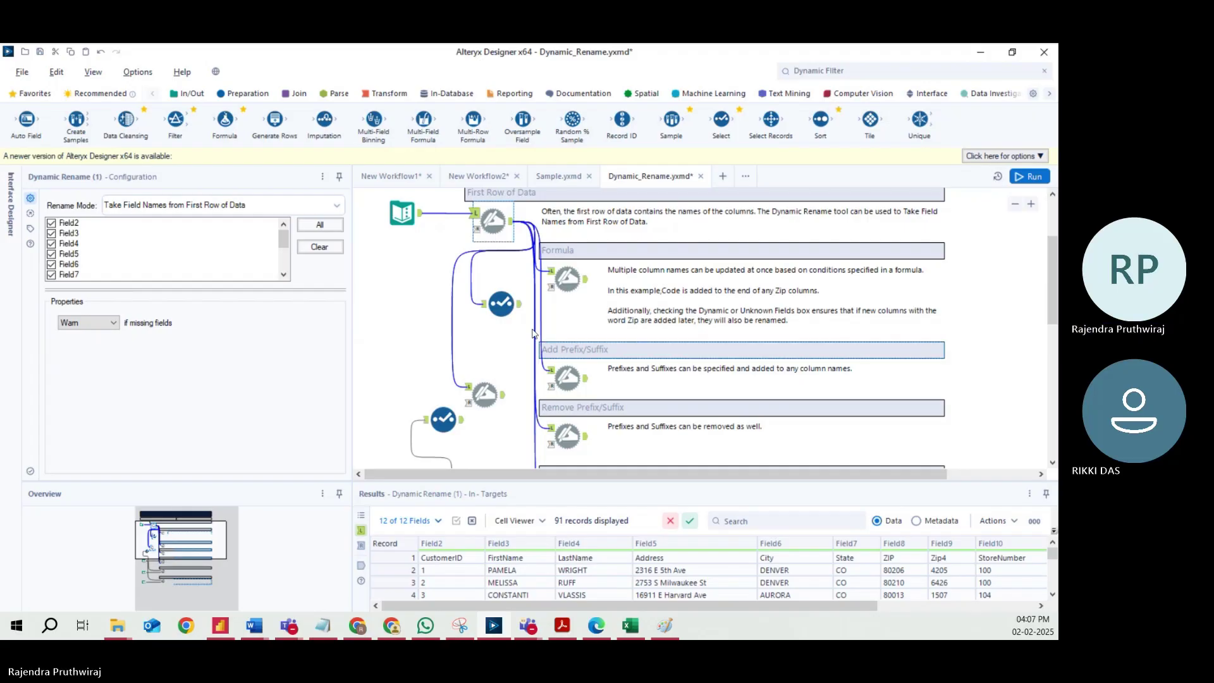
Switch to New Workflow2 and clear the Dynamic Filter text from the global search.
{"action": "left_click", "coordinate": [566, 180]}
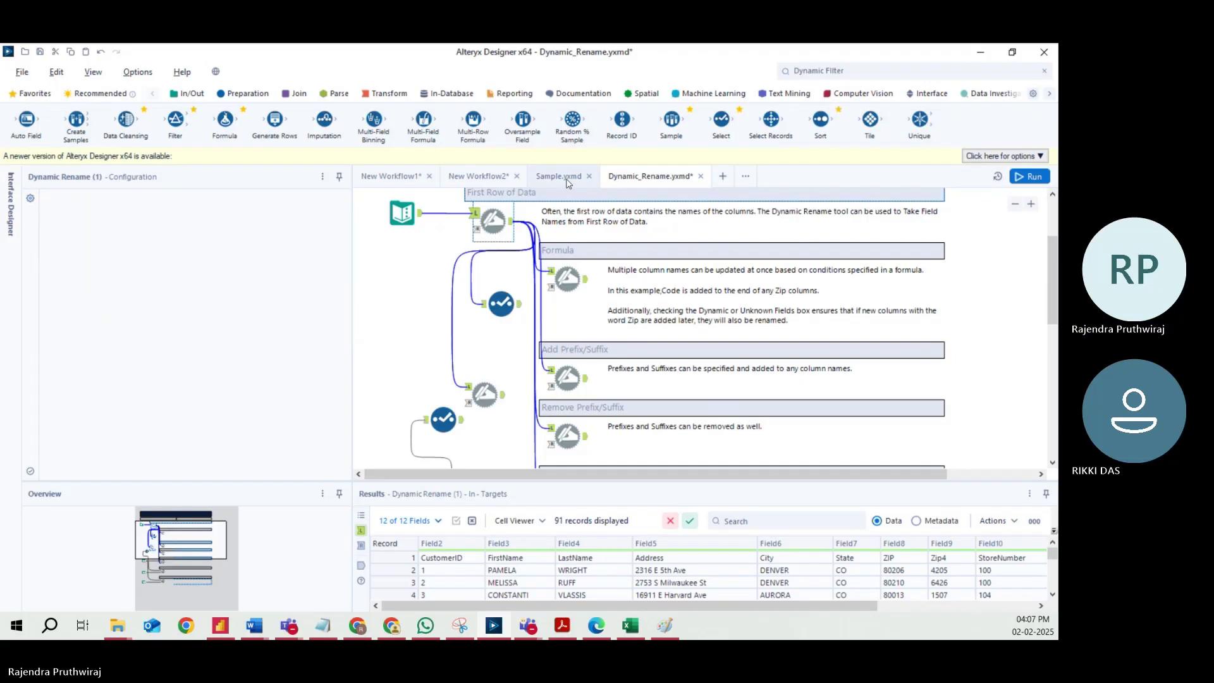
{"action": "left_click", "coordinate": [482, 177]}
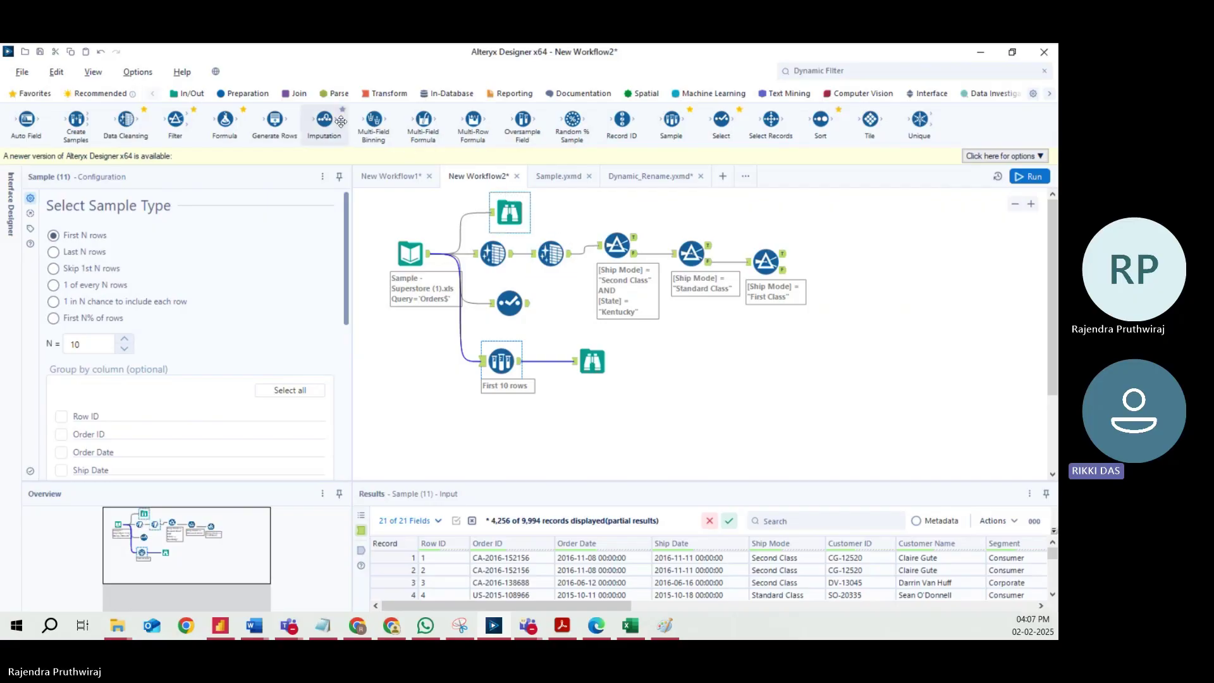
{"action": "left_click", "coordinate": [857, 70]}
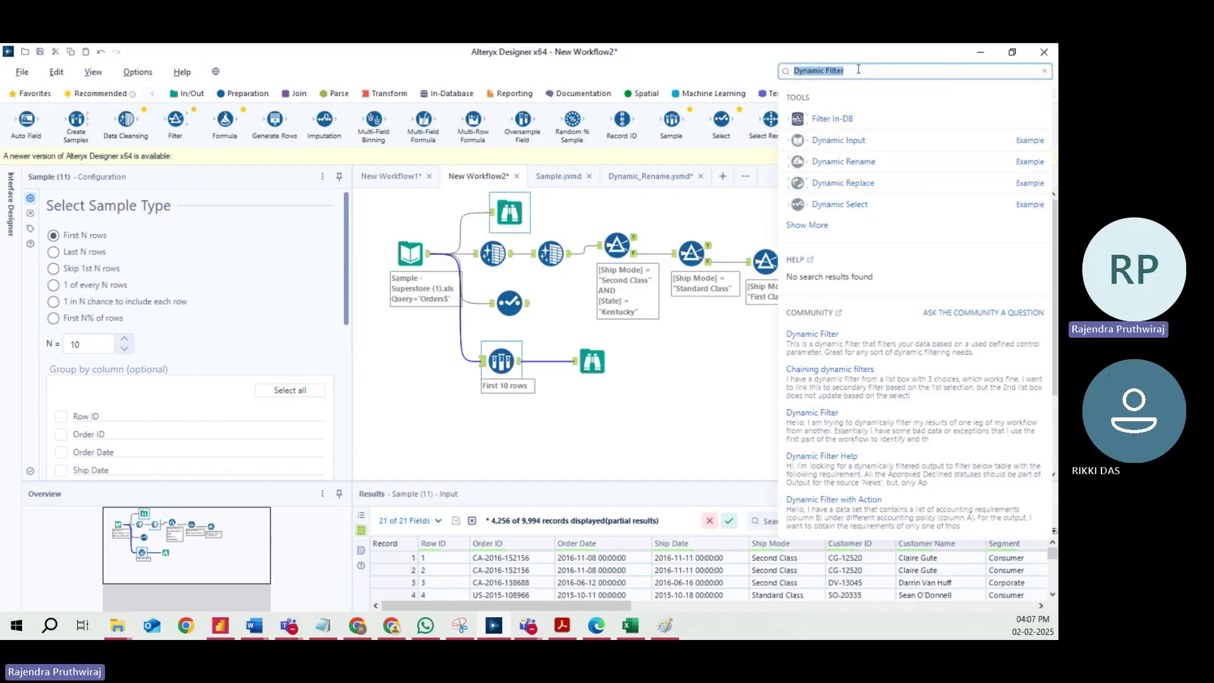
{"action": "left_click", "coordinate": [1044, 70]}
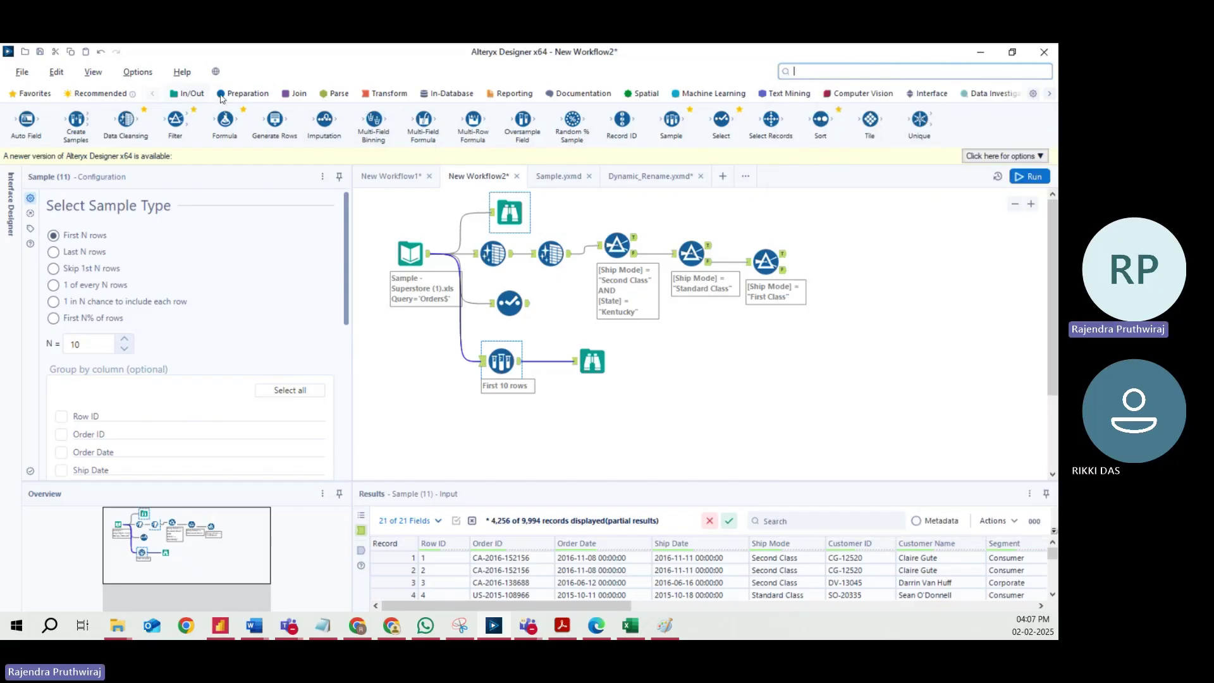
Browse the tool categories from Join through Data Investigation and check the tool palette configuration without changing it.
{"action": "left_click", "coordinate": [297, 95]}
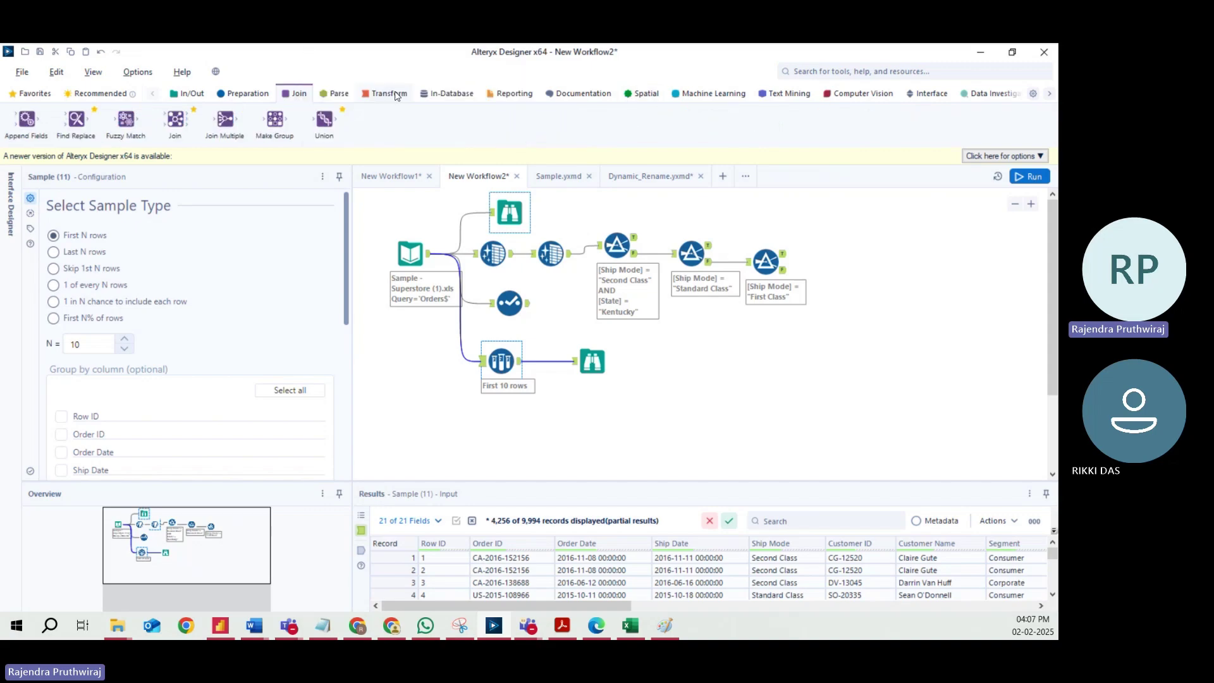
{"action": "left_click", "coordinate": [338, 94]}
{"action": "left_click", "coordinate": [387, 95]}
{"action": "left_click", "coordinate": [447, 95]}
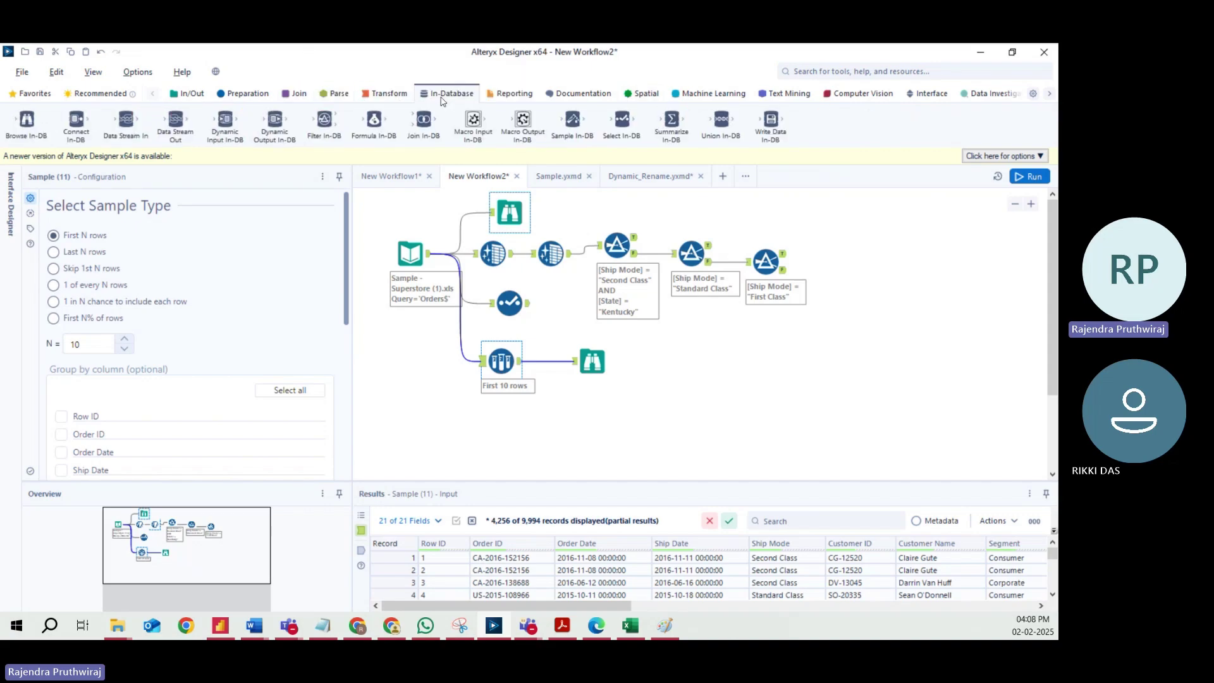
{"action": "left_click", "coordinate": [499, 95]}
{"action": "left_click", "coordinate": [550, 95]}
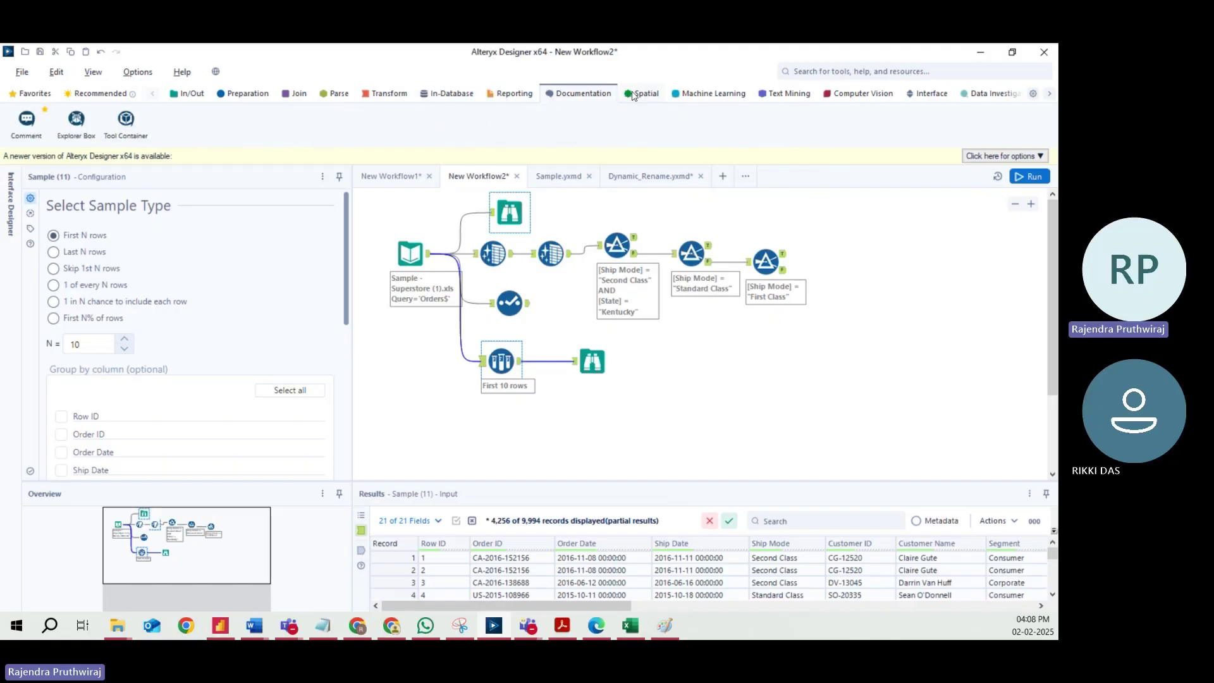
{"action": "left_click", "coordinate": [635, 95]}
{"action": "left_click", "coordinate": [784, 95]}
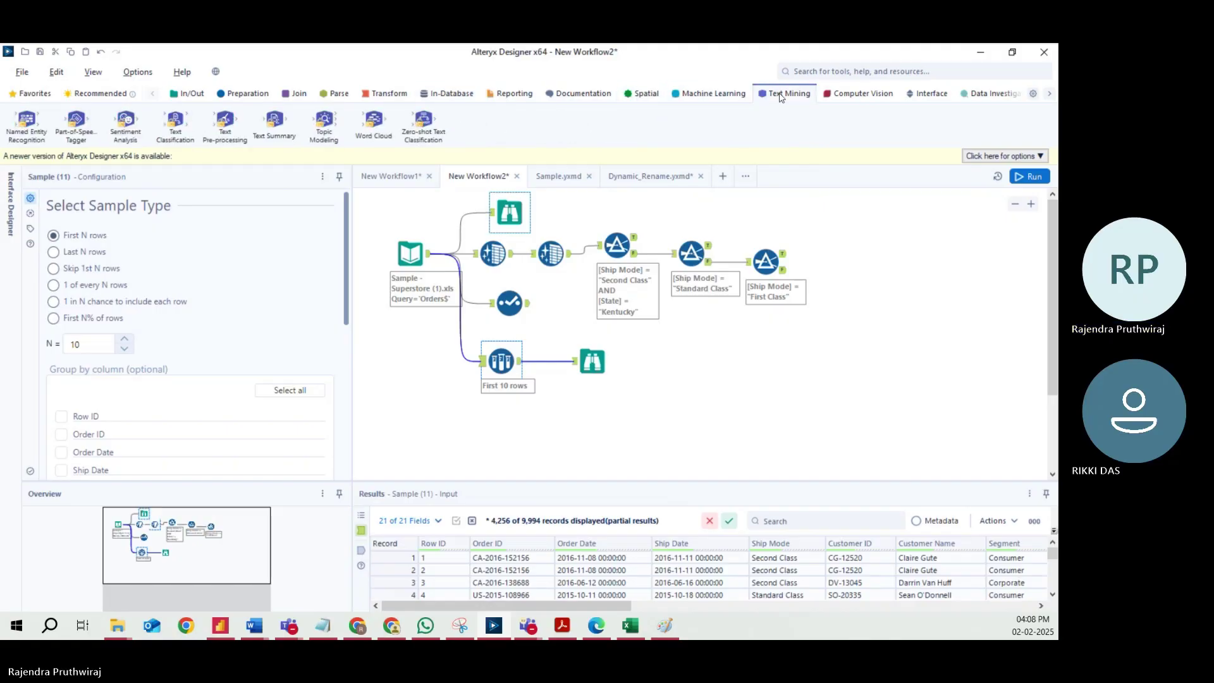
{"action": "left_click", "coordinate": [861, 95]}
{"action": "left_click", "coordinate": [923, 95]}
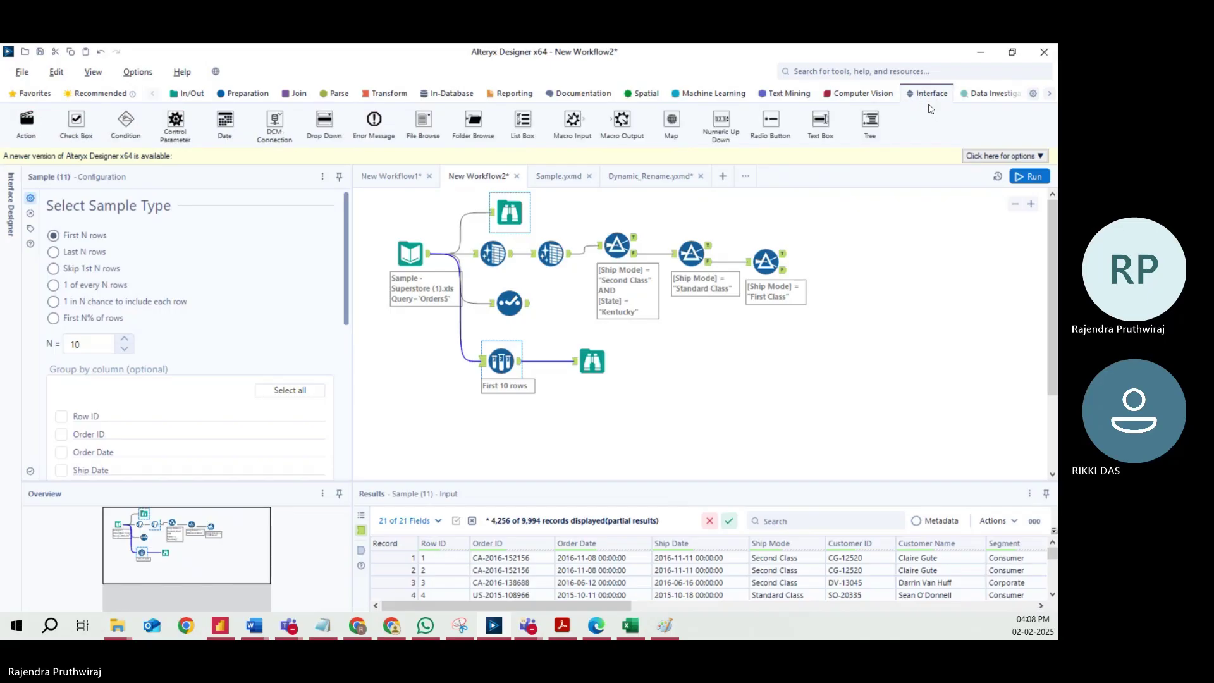
{"action": "left_click", "coordinate": [997, 94]}
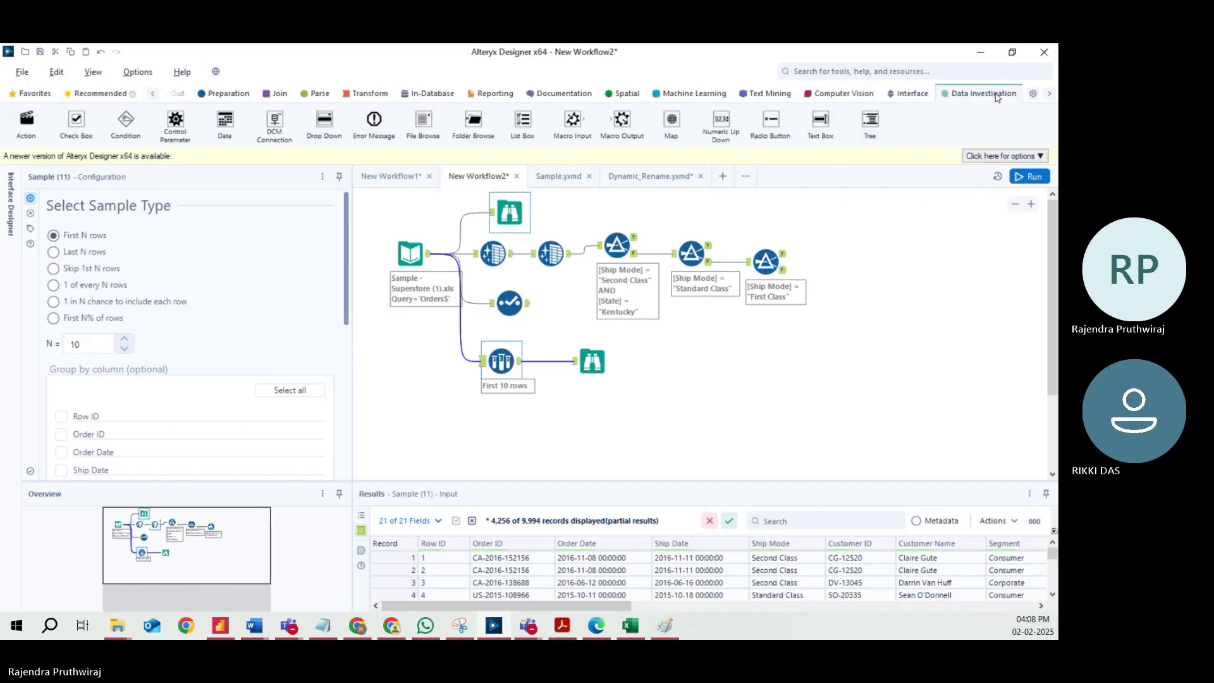
{"action": "left_click", "coordinate": [1034, 95]}
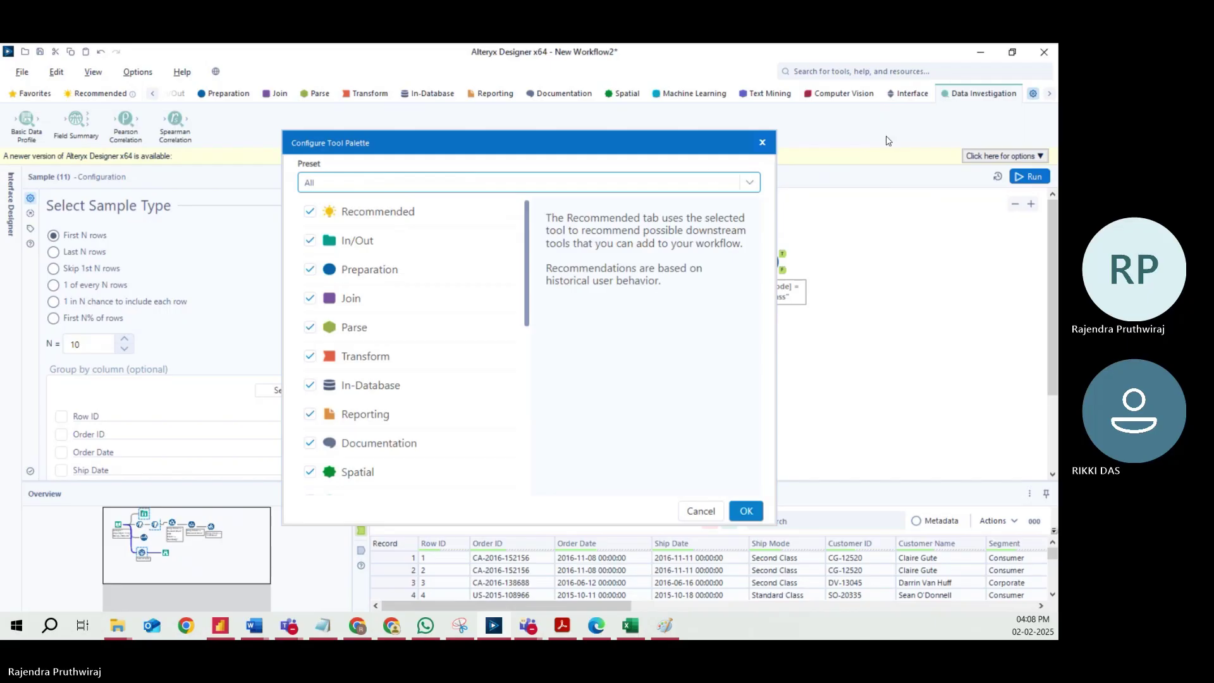
{"action": "left_click", "coordinate": [761, 143]}
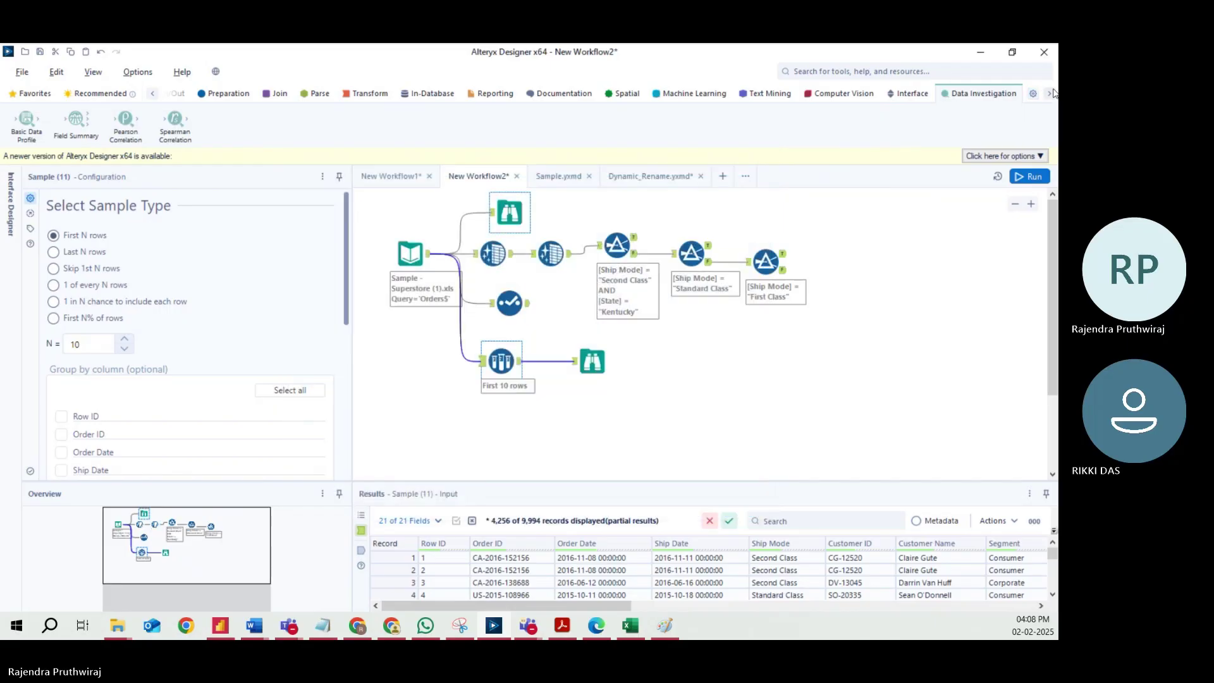
Browse the Connectors, Address, Demographic Analysis and Calgary tool categories and display the Developer tools.
{"action": "left_click", "coordinate": [1051, 96]}
{"action": "left_click", "coordinate": [1051, 96]}
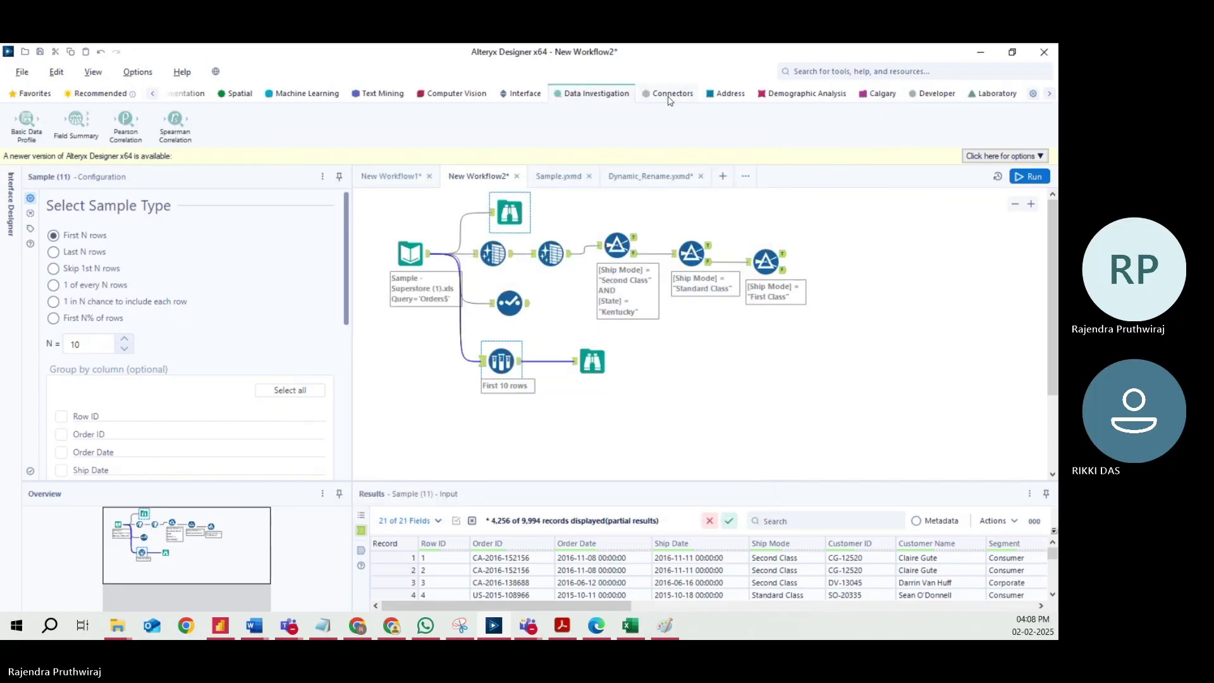
{"action": "left_click", "coordinate": [670, 100]}
{"action": "left_click", "coordinate": [728, 98]}
{"action": "left_click", "coordinate": [787, 98]}
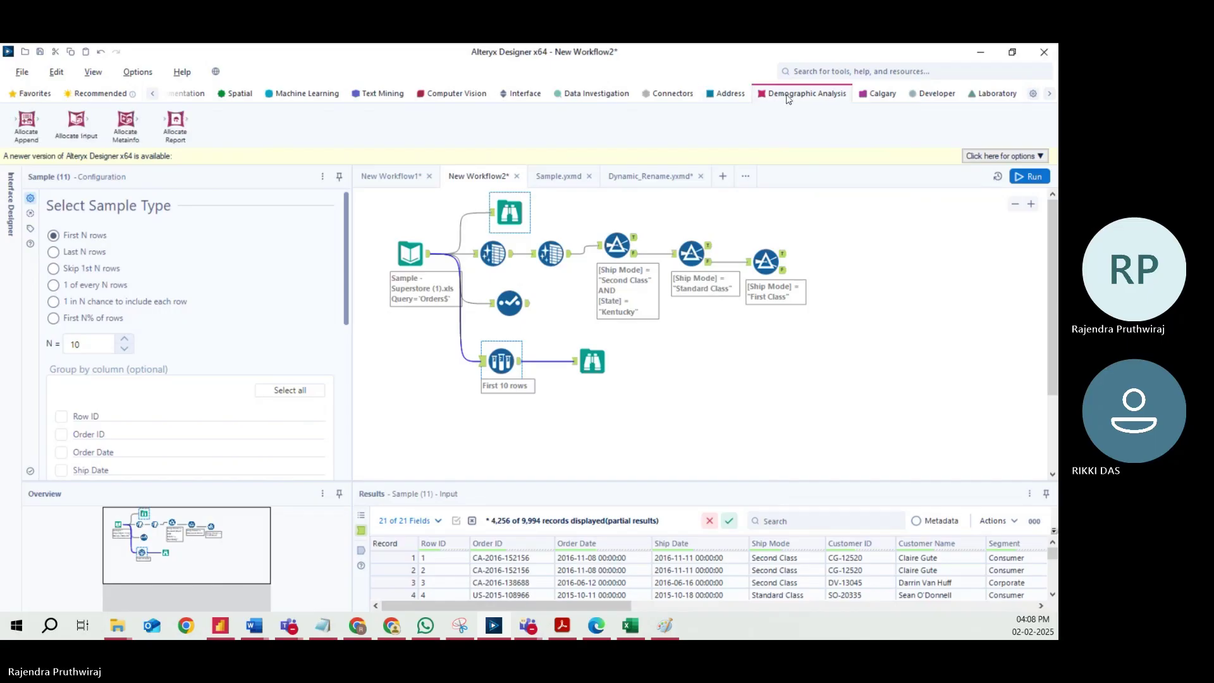
{"action": "left_click", "coordinate": [875, 100]}
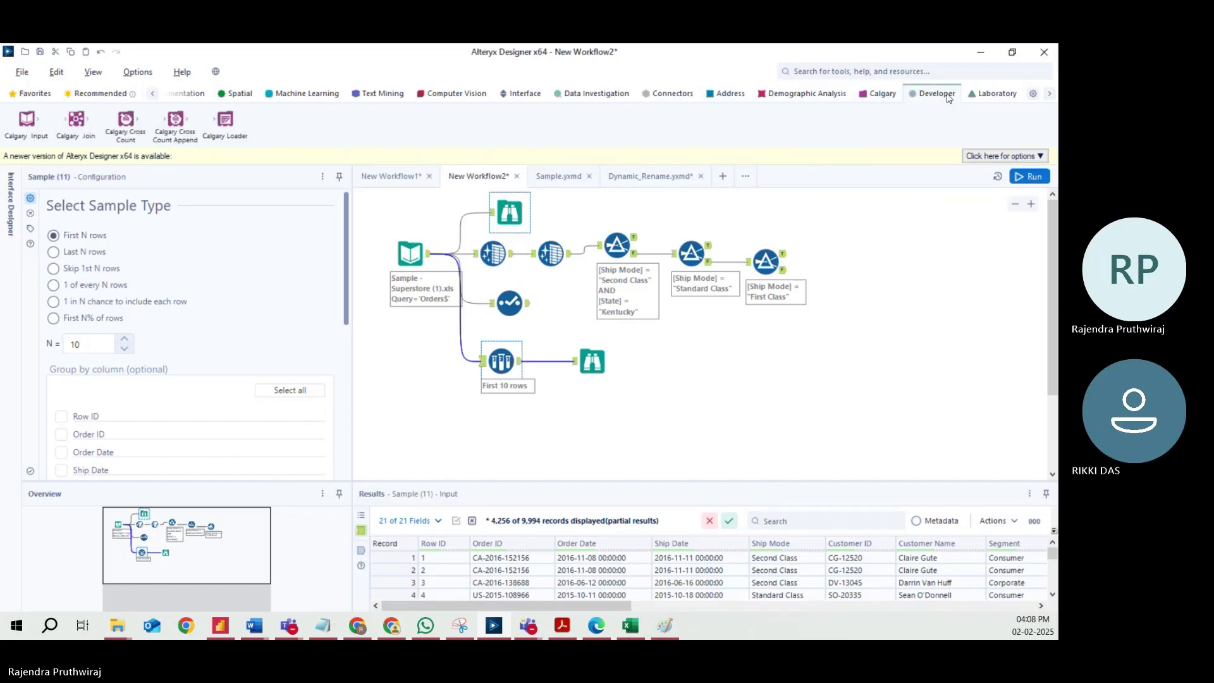
{"action": "left_click", "coordinate": [935, 98]}
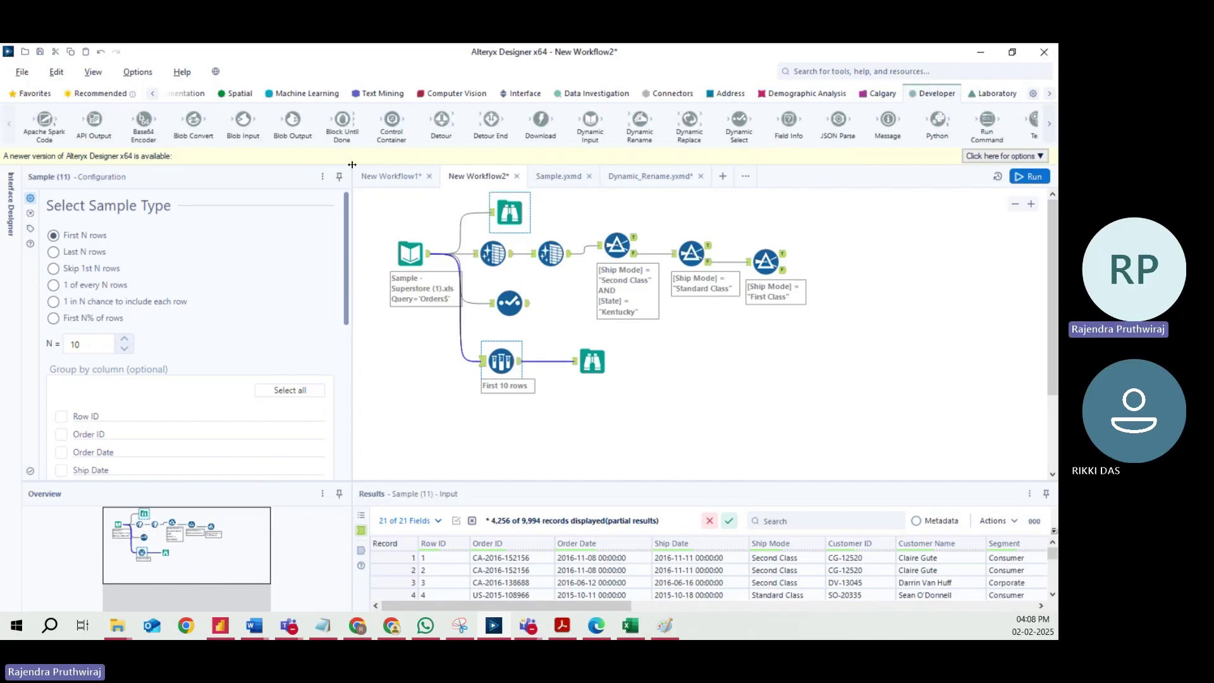